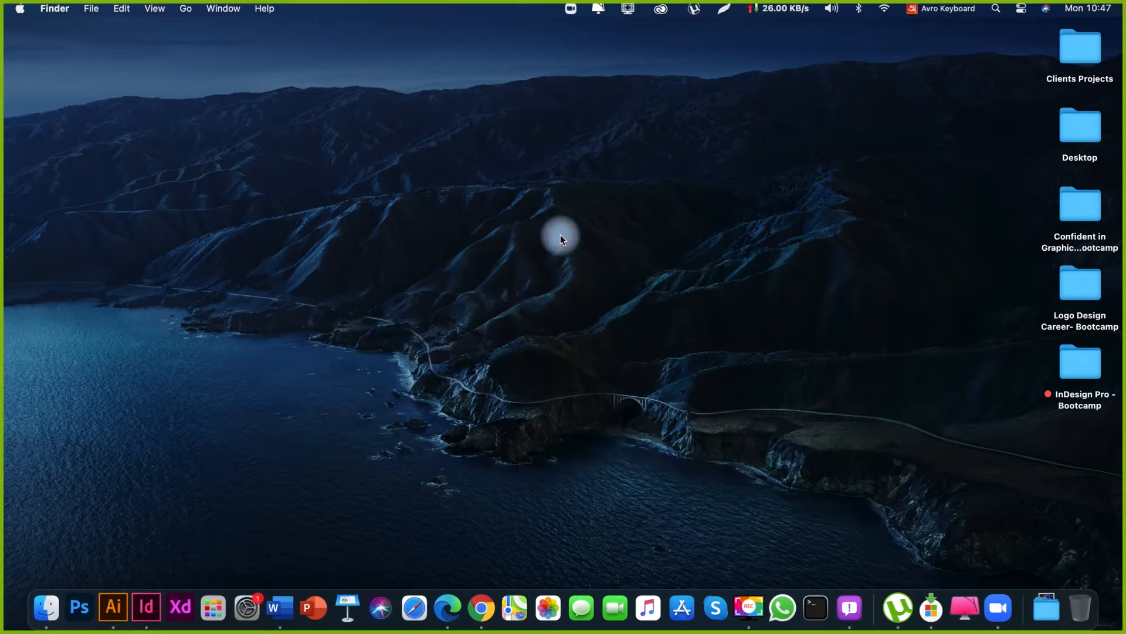
{"action": "left_click", "coordinate": [20, 8]}
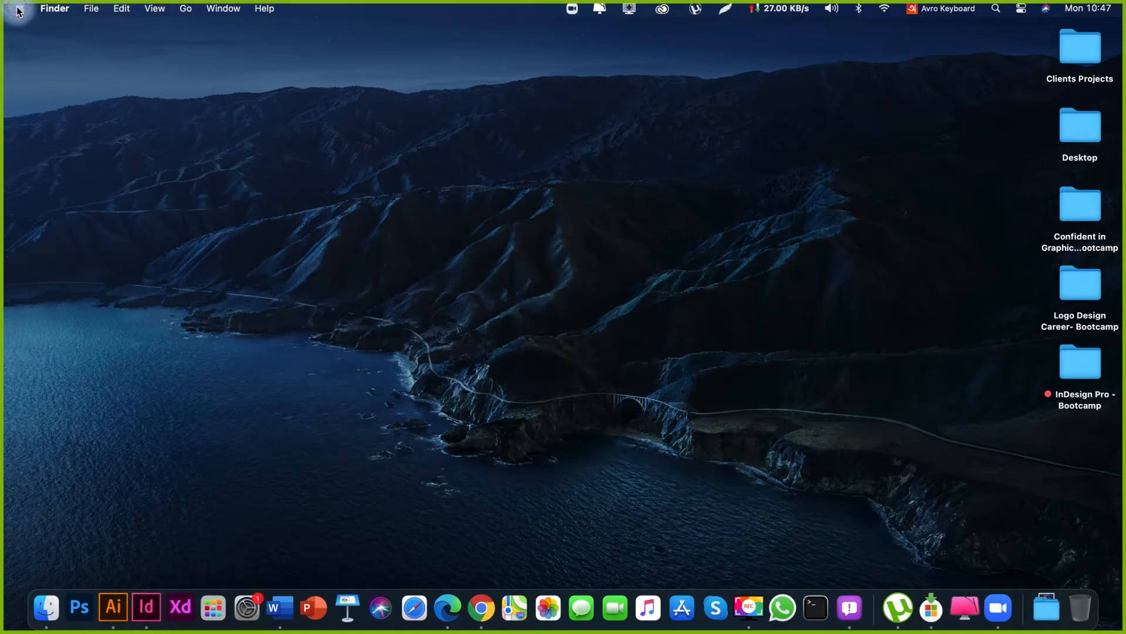
{"action": "left_click", "coordinate": [252, 128]}
{"action": "left_click_drag", "start_coordinate": [612, 365], "coordinate": [805, 475]}
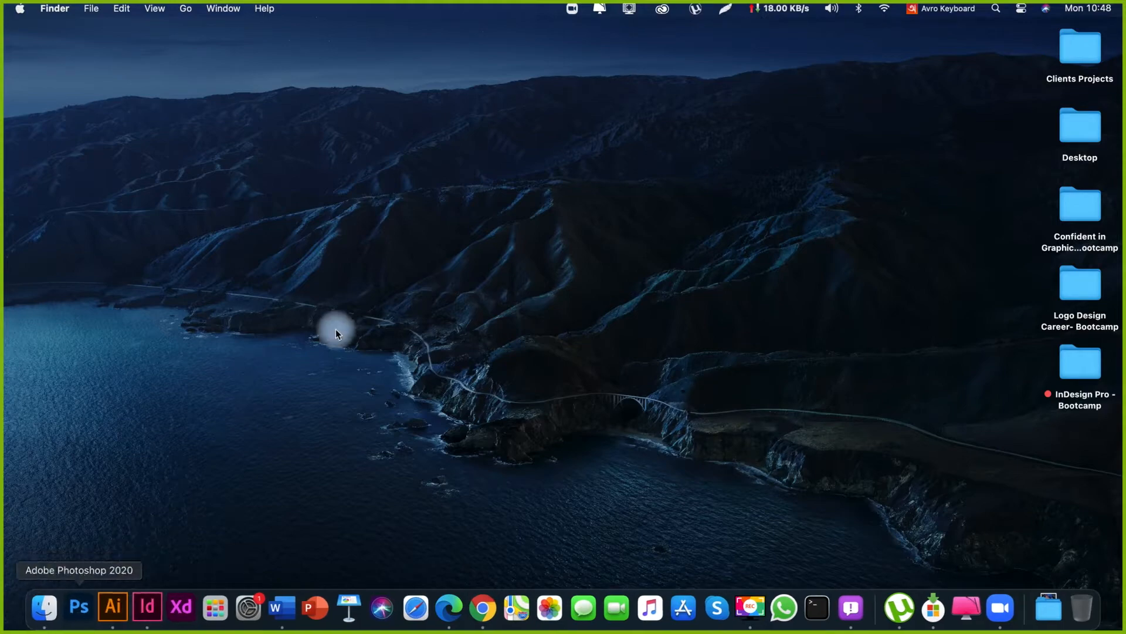
{"action": "left_click_drag", "start_coordinate": [362, 327], "coordinate": [991, 455]}
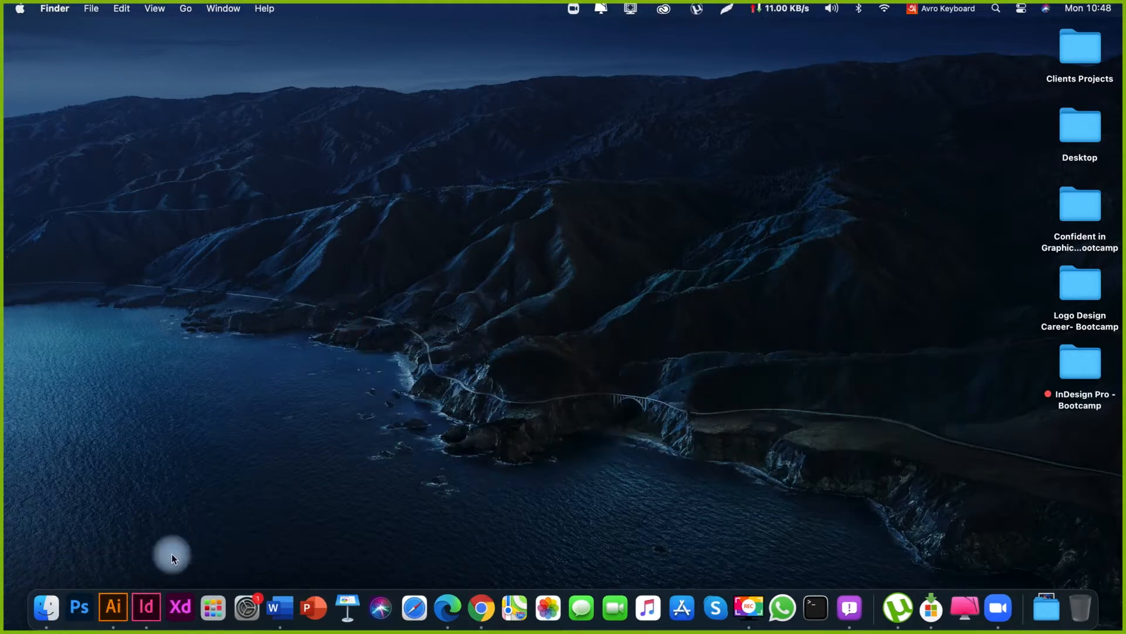
Switch to Adobe InDesign and try to bring its partly off-screen home window fully into view.
{"action": "left_click", "coordinate": [147, 610]}
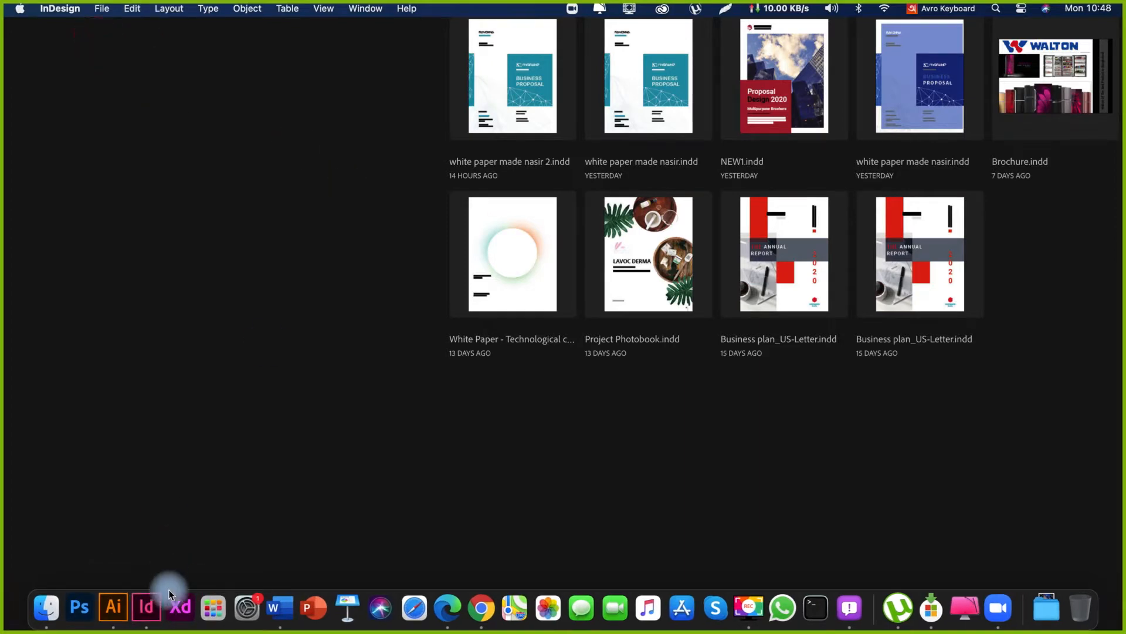
{"action": "left_click", "coordinate": [147, 605]}
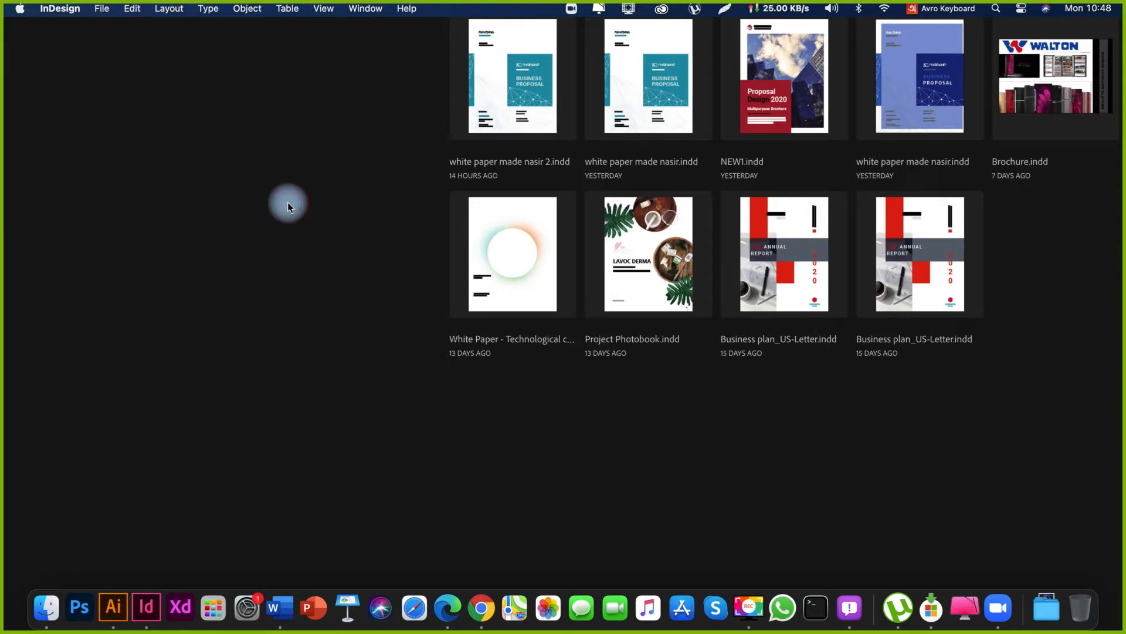
{"action": "left_click", "coordinate": [101, 8]}
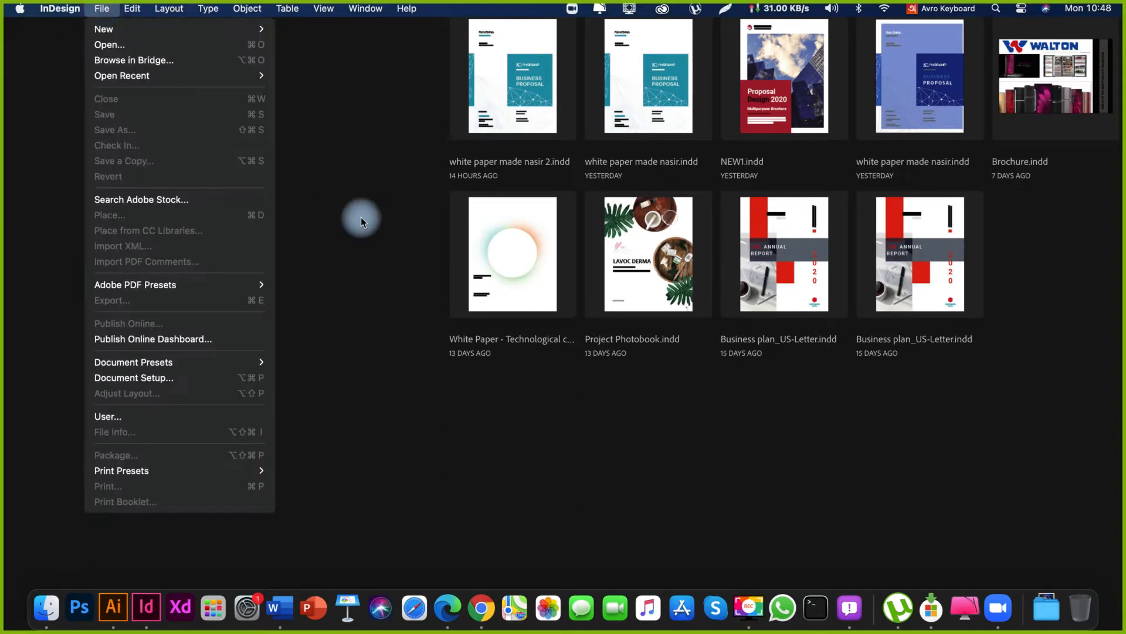
{"action": "key", "text": "super+w"}
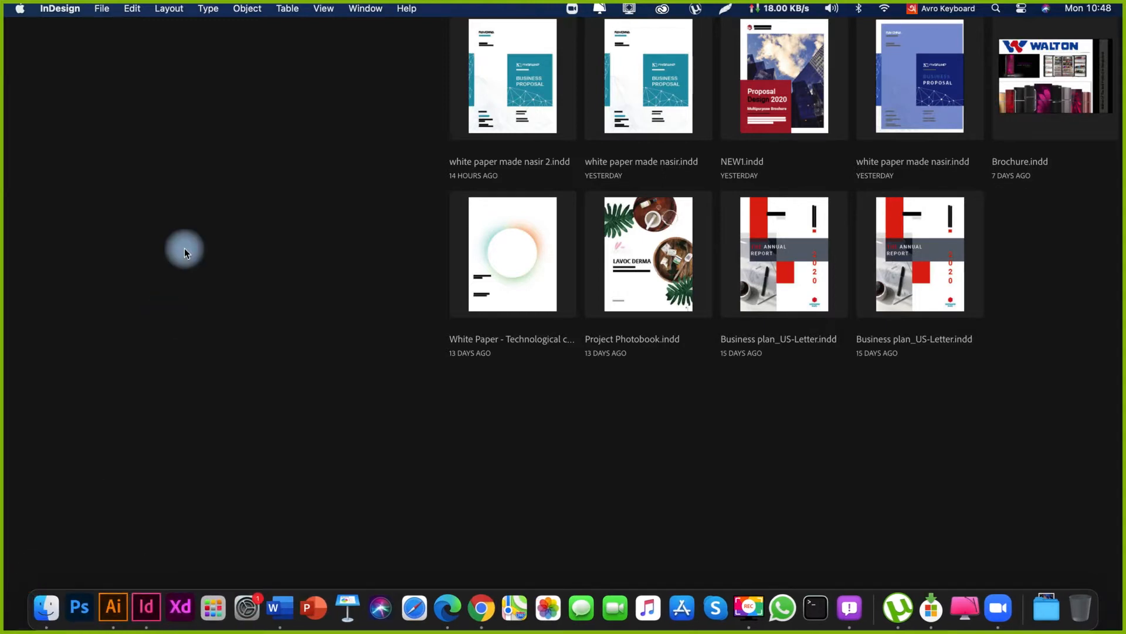
{"action": "key", "text": "ctrl+Up"}
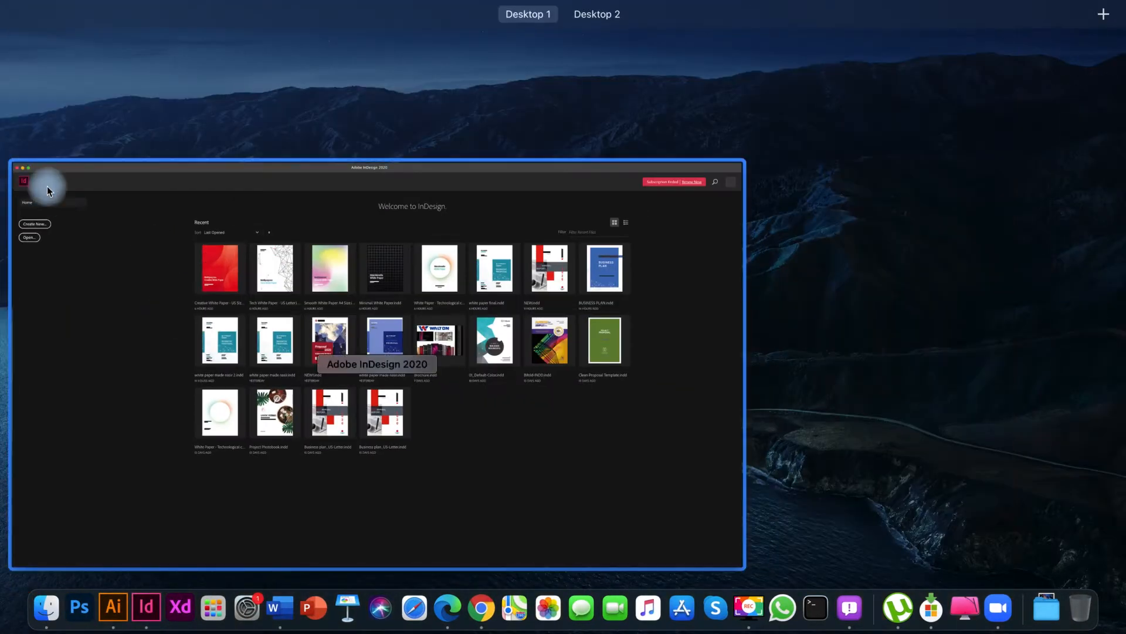
{"action": "left_click", "coordinate": [78, 188]}
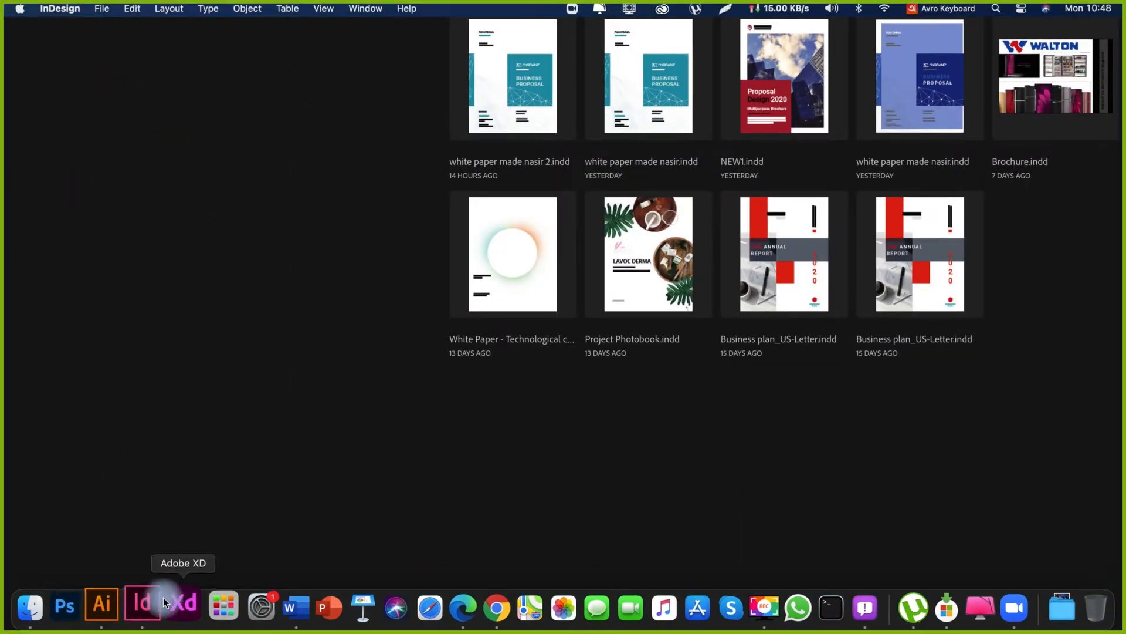
Quit Adobe InDesign and launch it again.
{"action": "right_click", "coordinate": [146, 605]}
{"action": "left_click", "coordinate": [165, 555]}
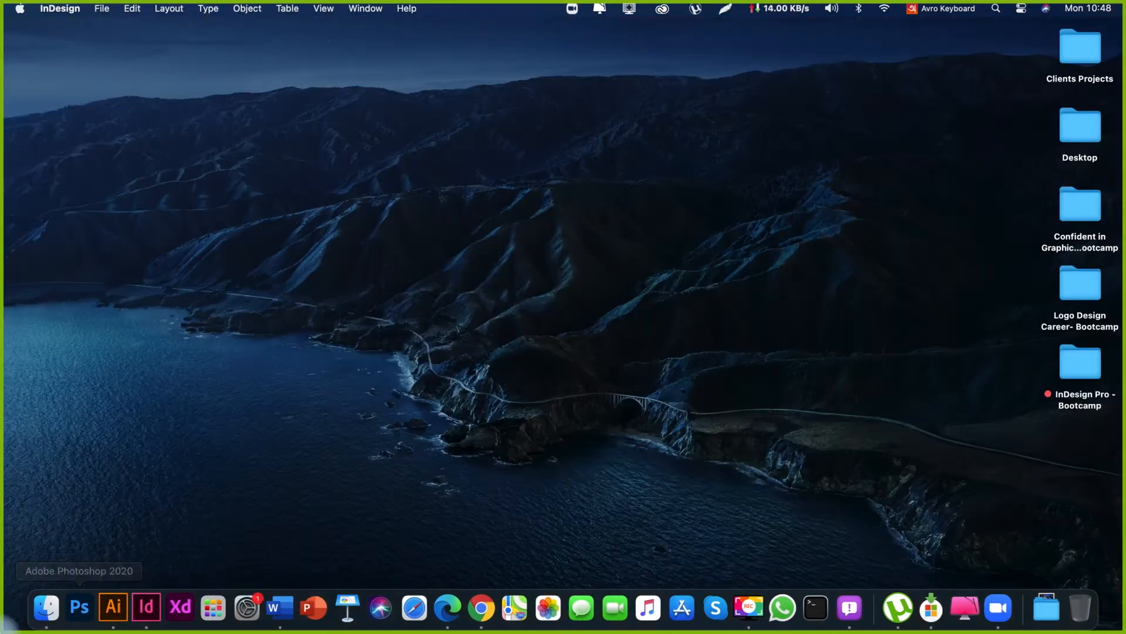
{"action": "left_click", "coordinate": [149, 611]}
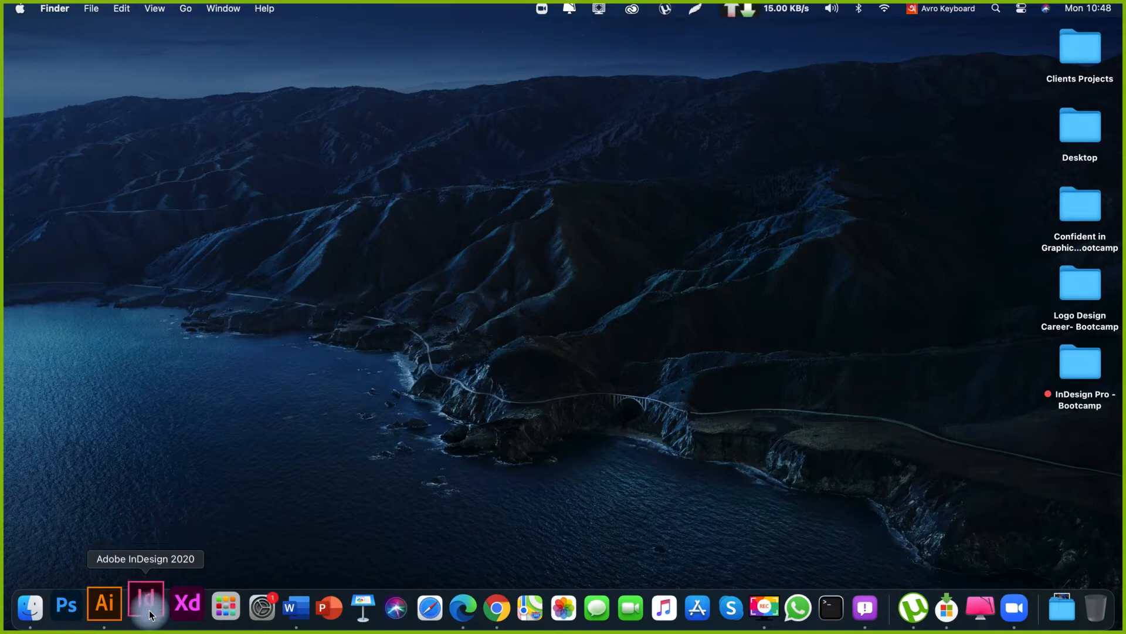
Switch to Microsoft Edge while InDesign restarts and ignore the non-responsive application warning for InDesign.
{"action": "left_click", "coordinate": [449, 609]}
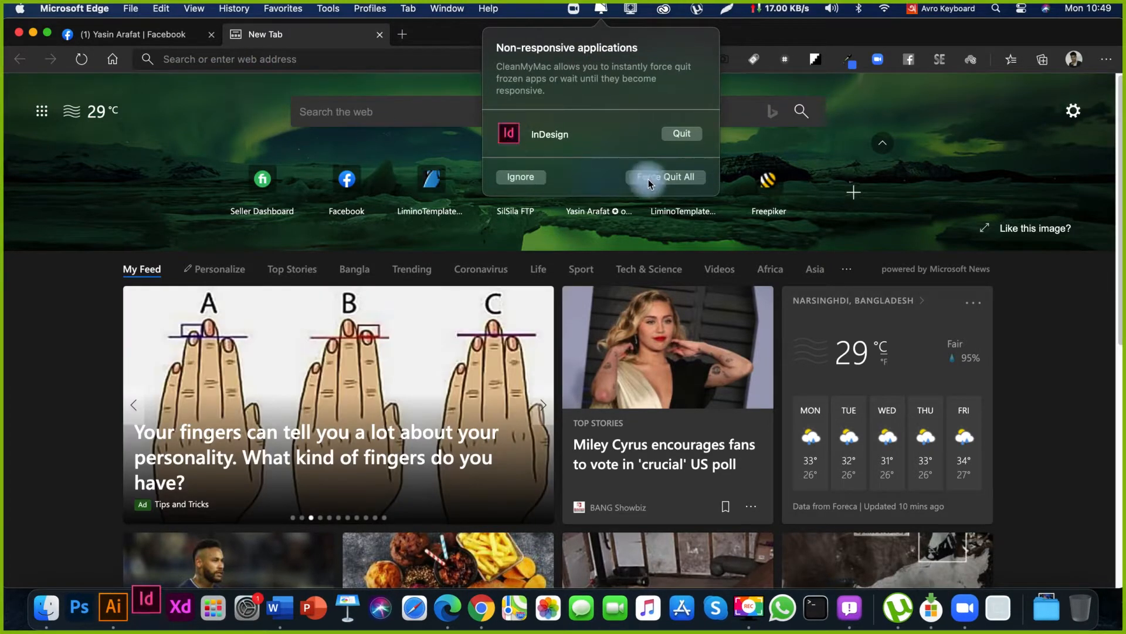
{"action": "left_click", "coordinate": [528, 178]}
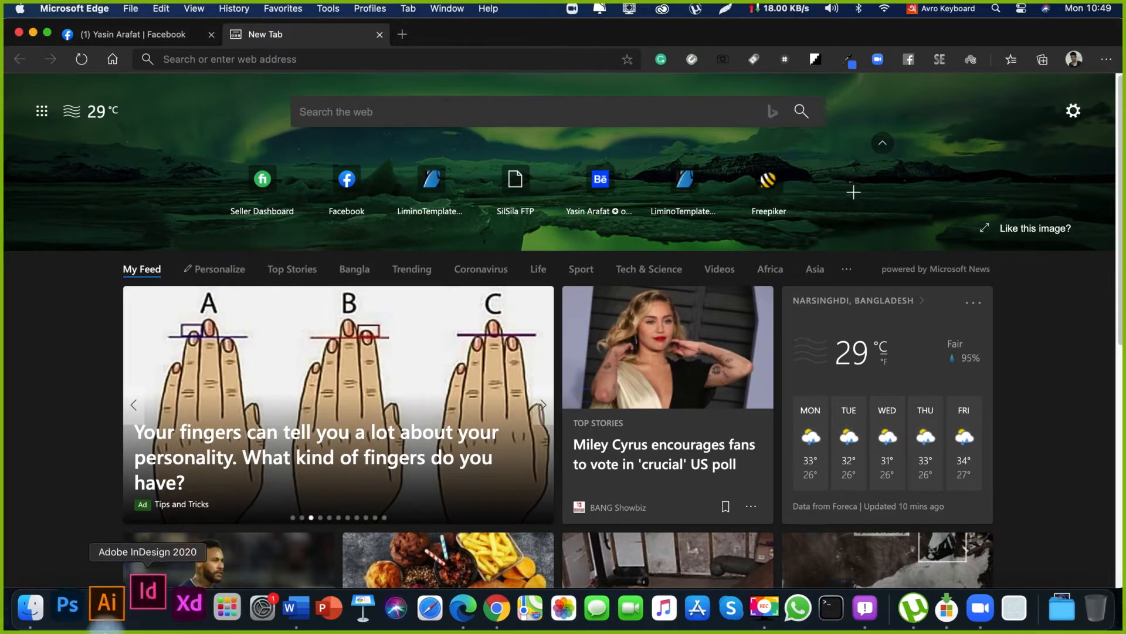
{"action": "left_click", "coordinate": [145, 608]}
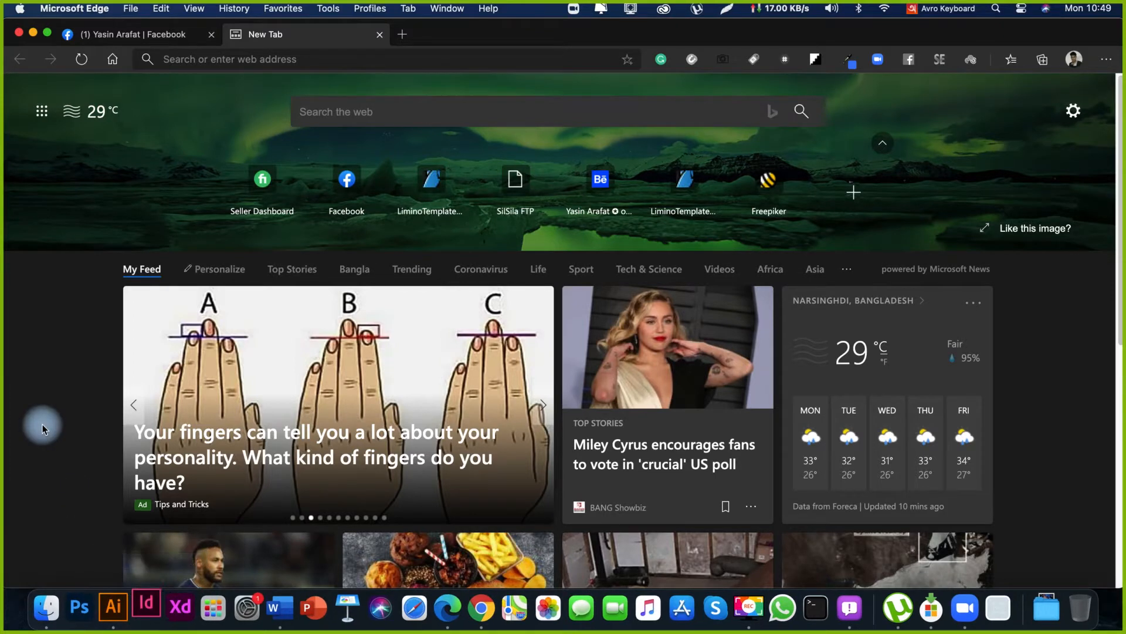
Enter "white paper" in the address bar using the U.S. keyboard layout and open the suggested White Paper Template page on stockindesign.com.
{"action": "left_click", "coordinate": [351, 63]}
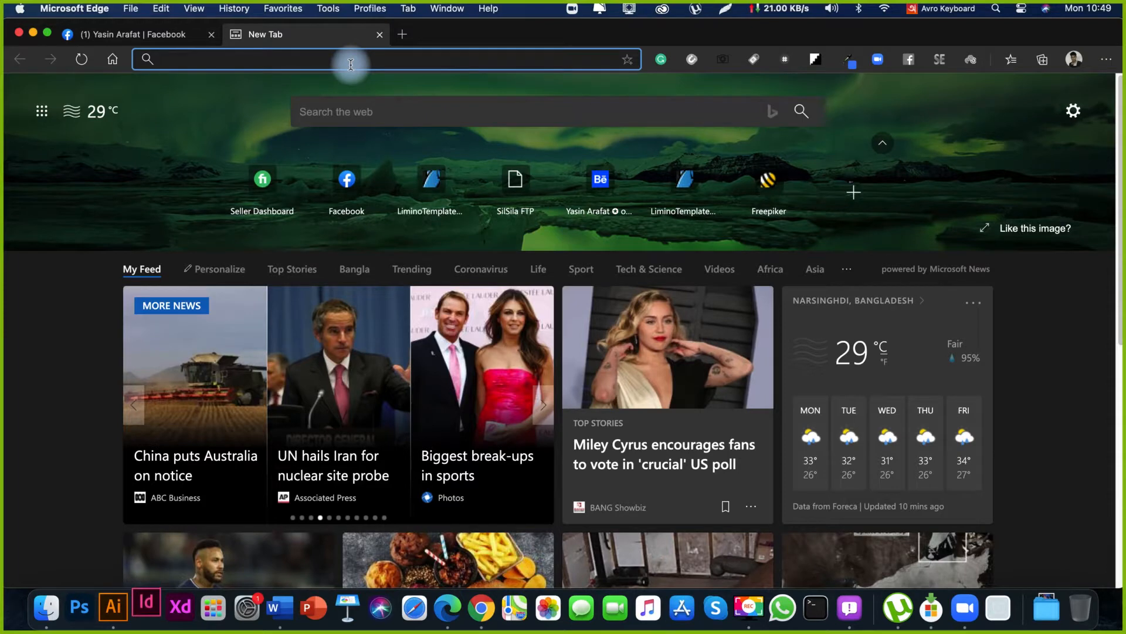
{"action": "type", "text": "white paper"}
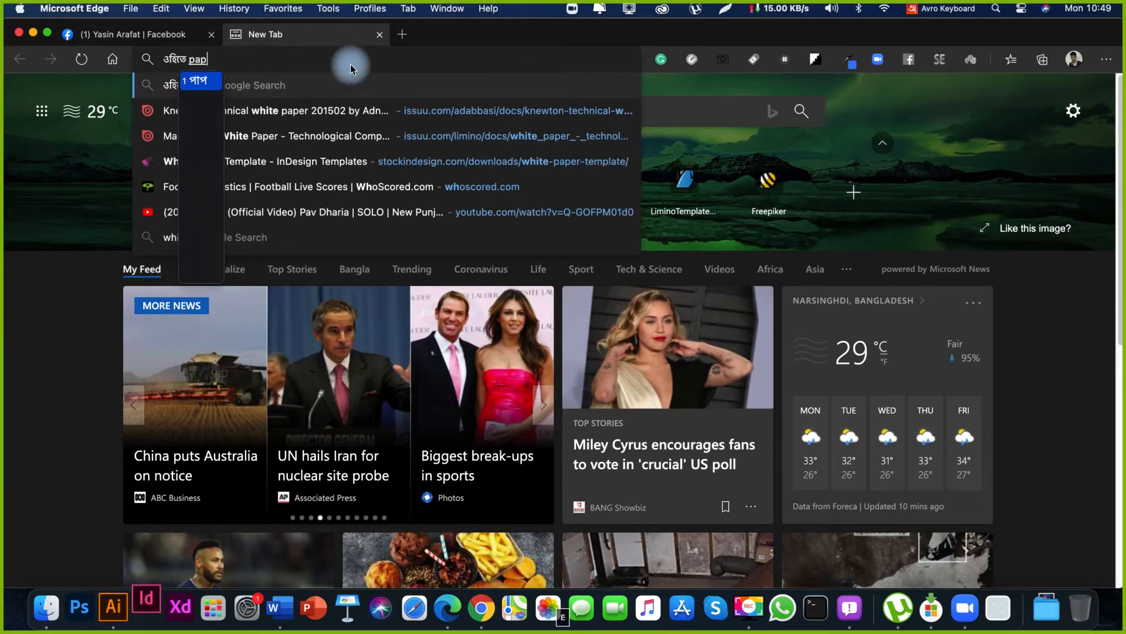
{"action": "key", "text": "BackSpace"}
{"action": "key", "text": "BackSpace"}
{"action": "key", "text": "BackSpace"}
{"action": "key", "text": "BackSpace"}
{"action": "key", "text": "BackSpace"}
{"action": "key", "text": "BackSpace"}
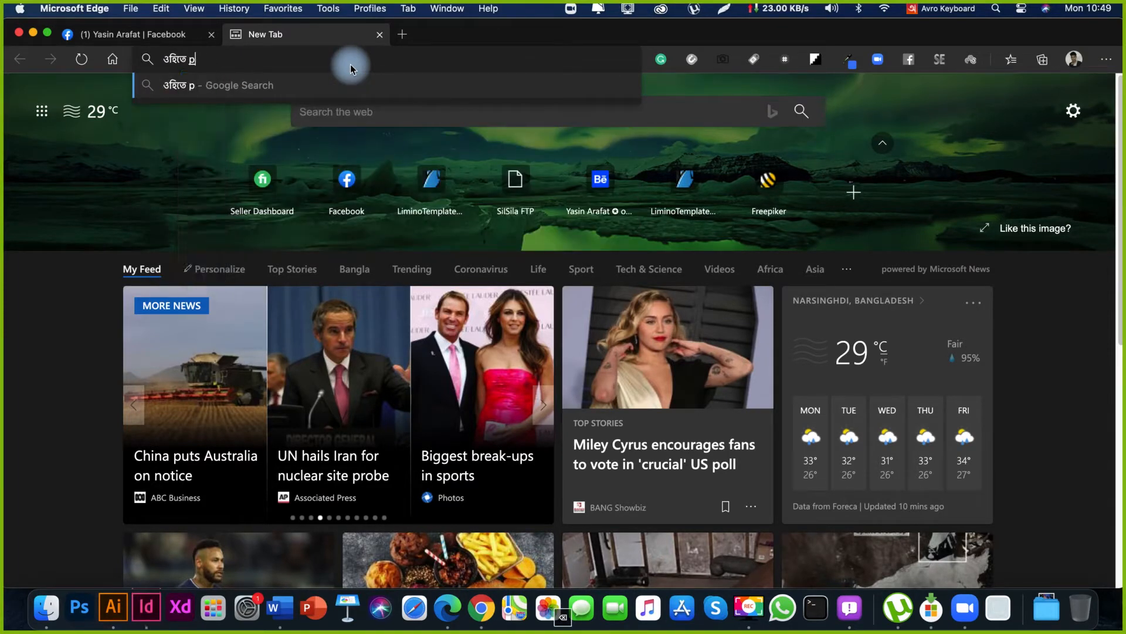
{"action": "key", "text": "super+a"}
{"action": "key", "text": "ctrl+space"}
{"action": "type", "text": "wh"}
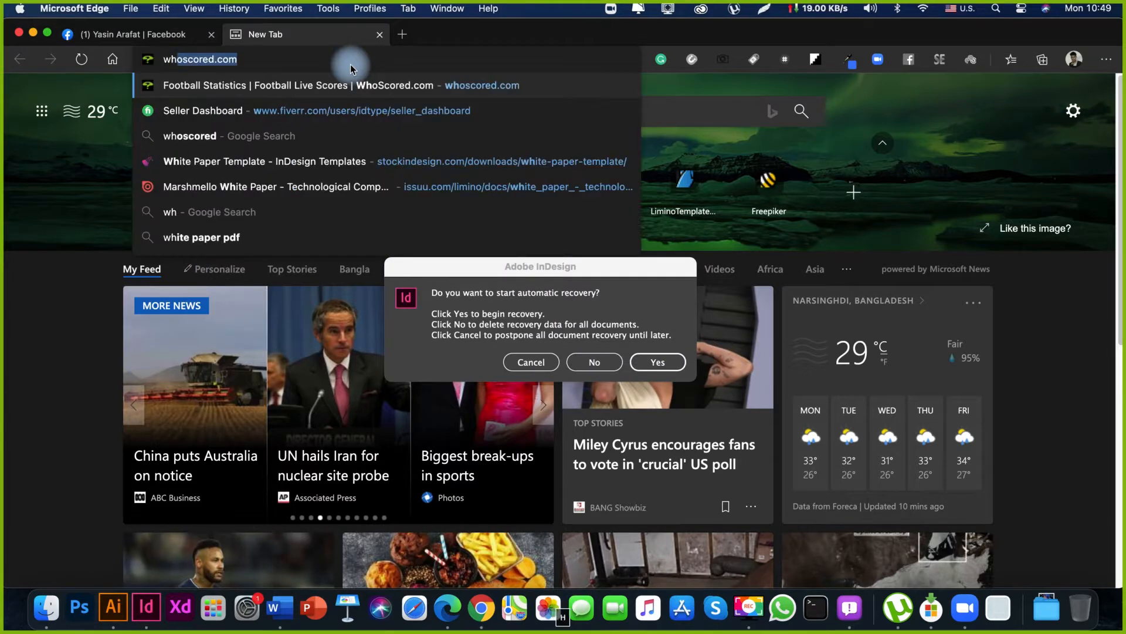
{"action": "type", "text": "ite paper"}
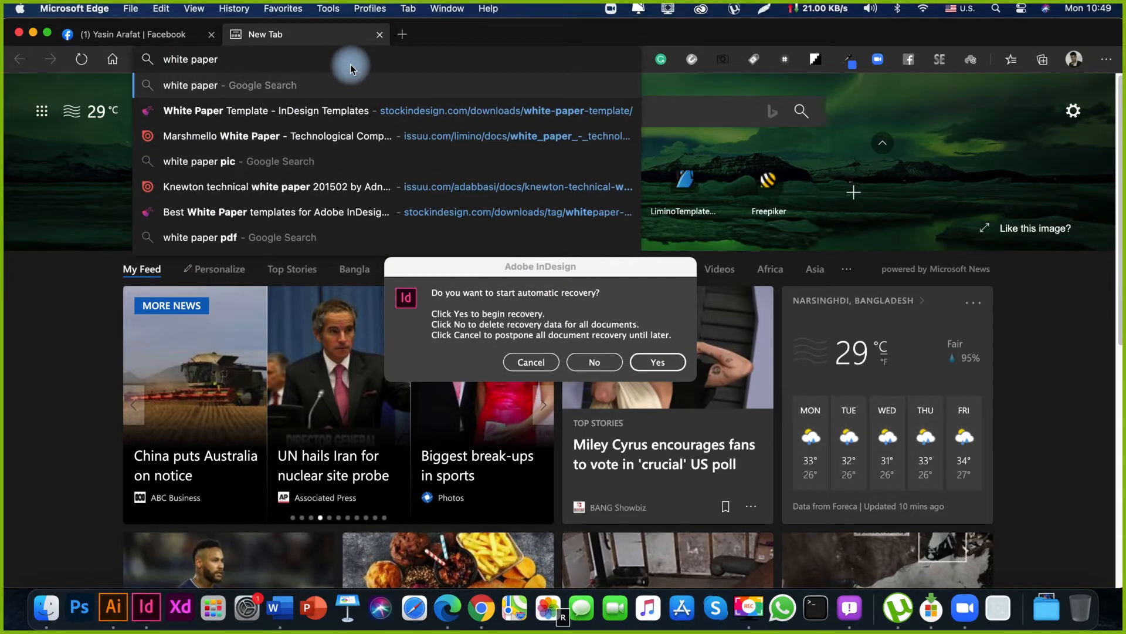
{"action": "key", "text": "Down"}
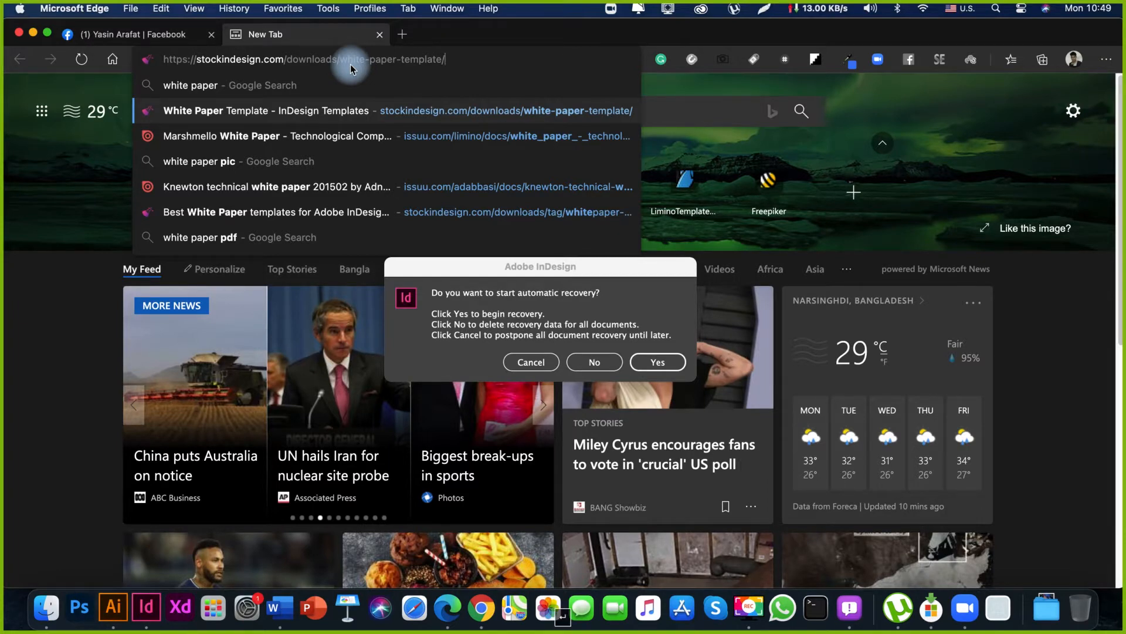
{"action": "key", "text": "Return"}
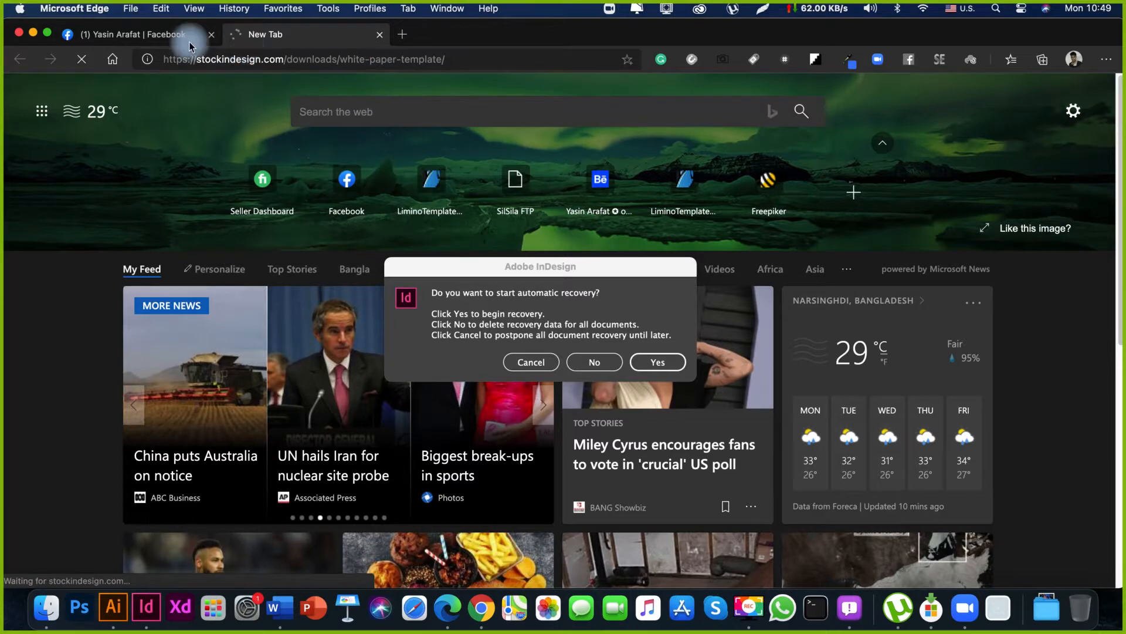
Pin the Facebook tab in the browser.
{"action": "left_click", "coordinate": [151, 34]}
{"action": "right_click", "coordinate": [152, 33]}
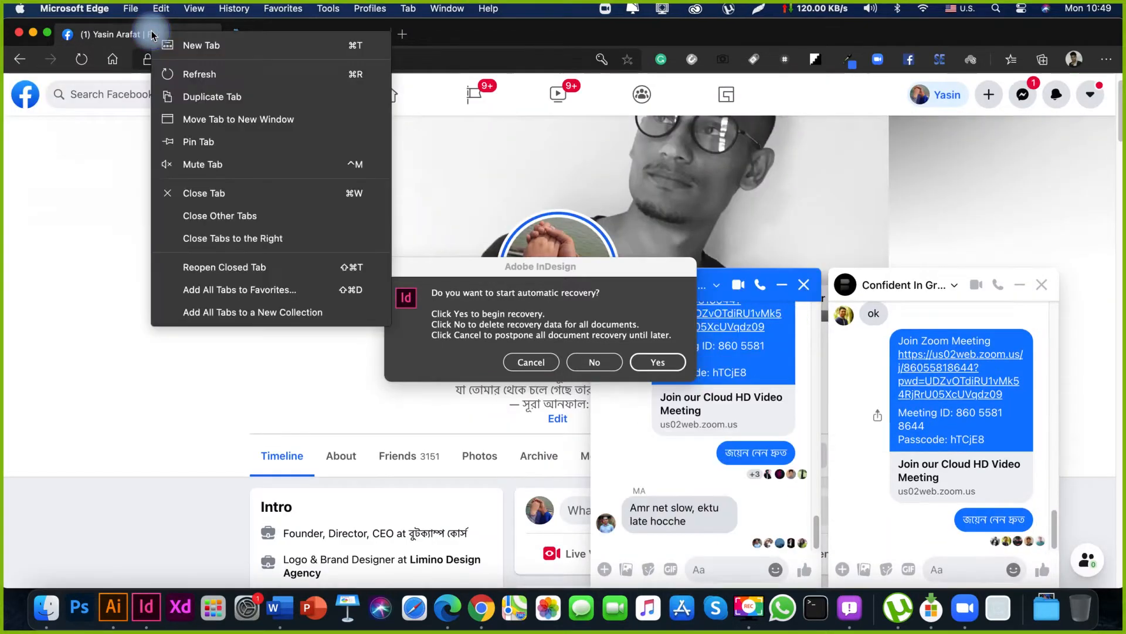
{"action": "left_click", "coordinate": [230, 146]}
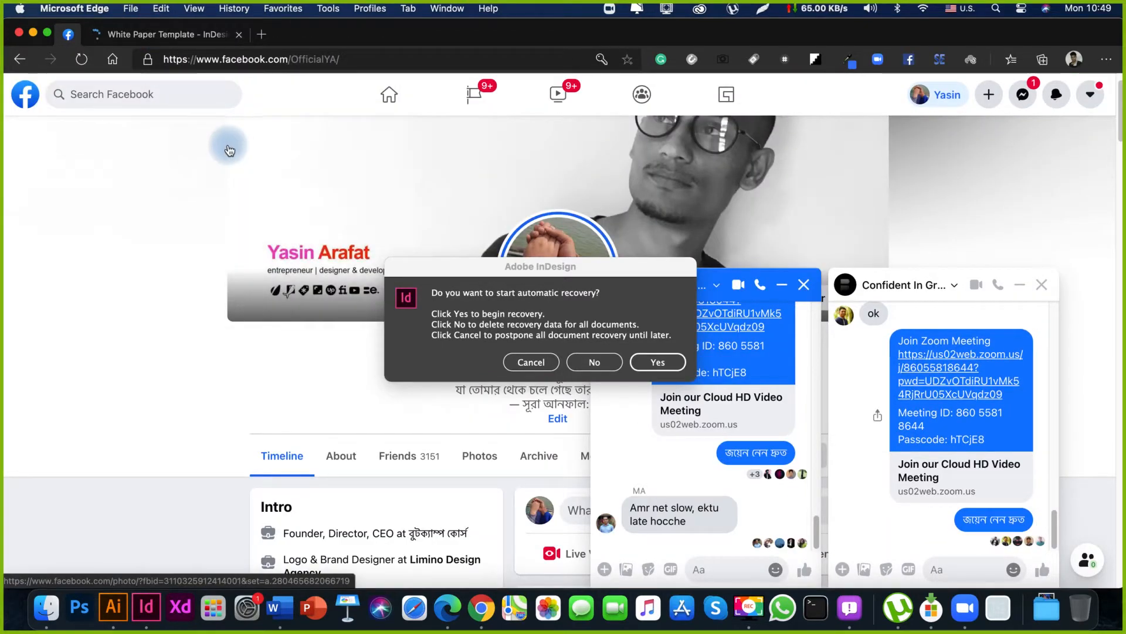
Postpone InDesign's automatic document recovery and enlarge its home window to fill the screen.
{"action": "left_click", "coordinate": [545, 361]}
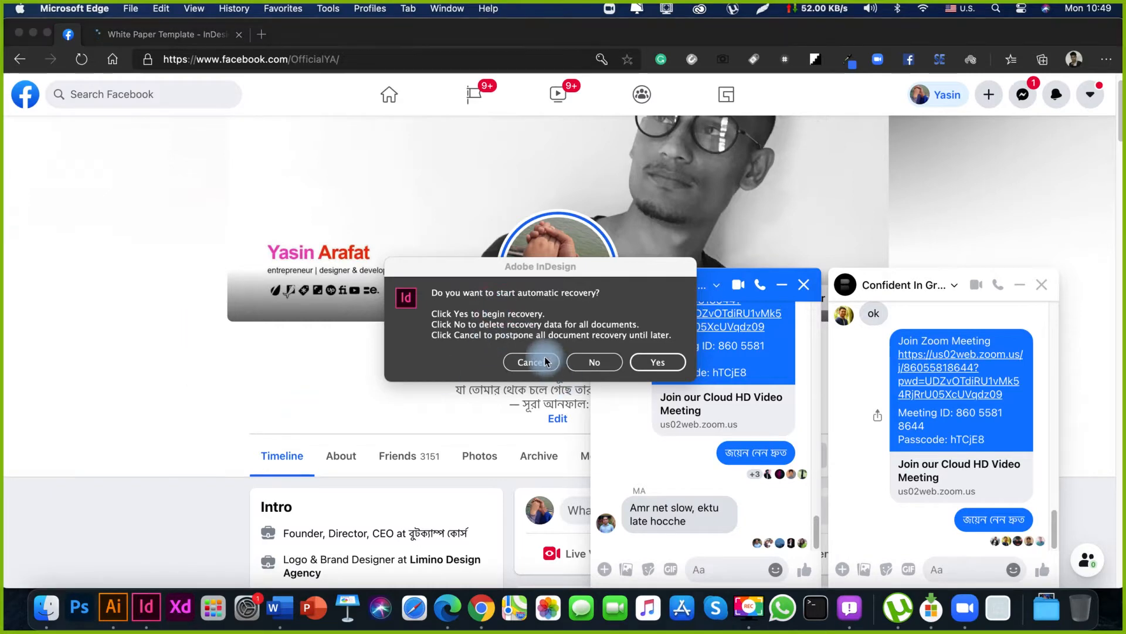
{"action": "left_click", "coordinate": [238, 83]}
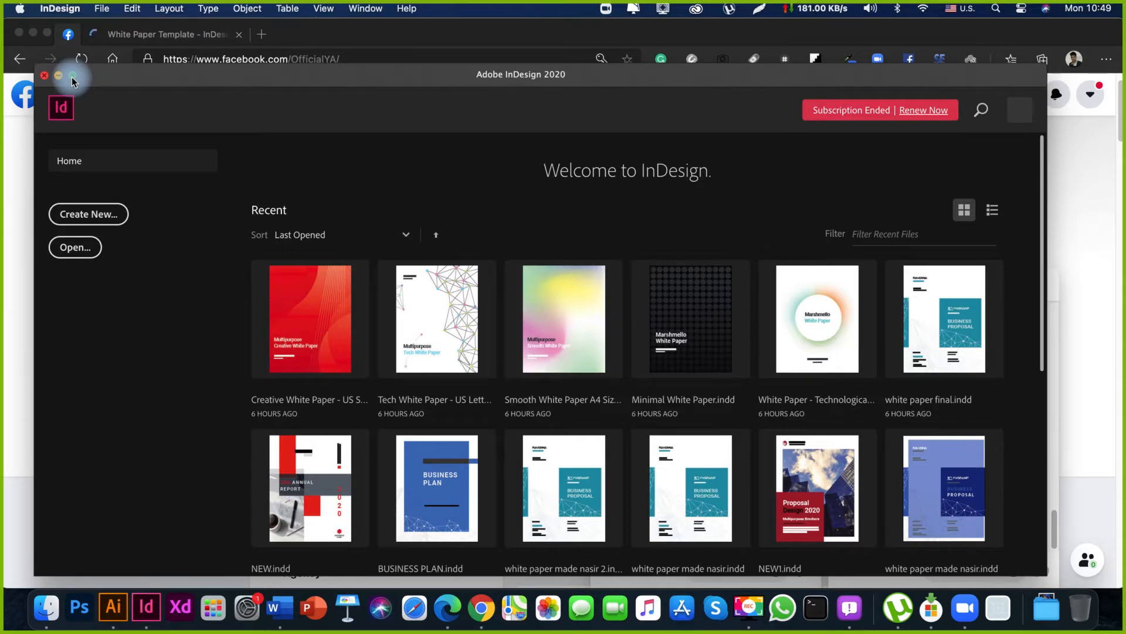
{"action": "double_click", "coordinate": [121, 76]}
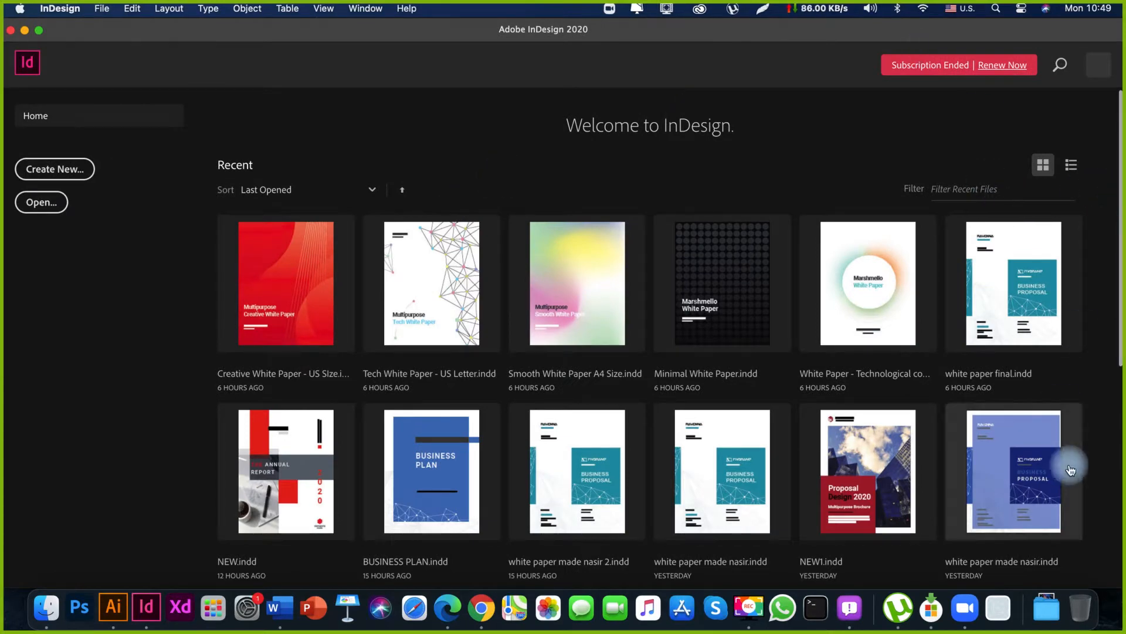
Examine the recent documents on the InDesign home screen, framing the first five white paper thumbnails with a temporary screenshot selection.
{"action": "scroll", "coordinate": [1082, 472], "scroll_direction": "down", "scroll_amount": 1}
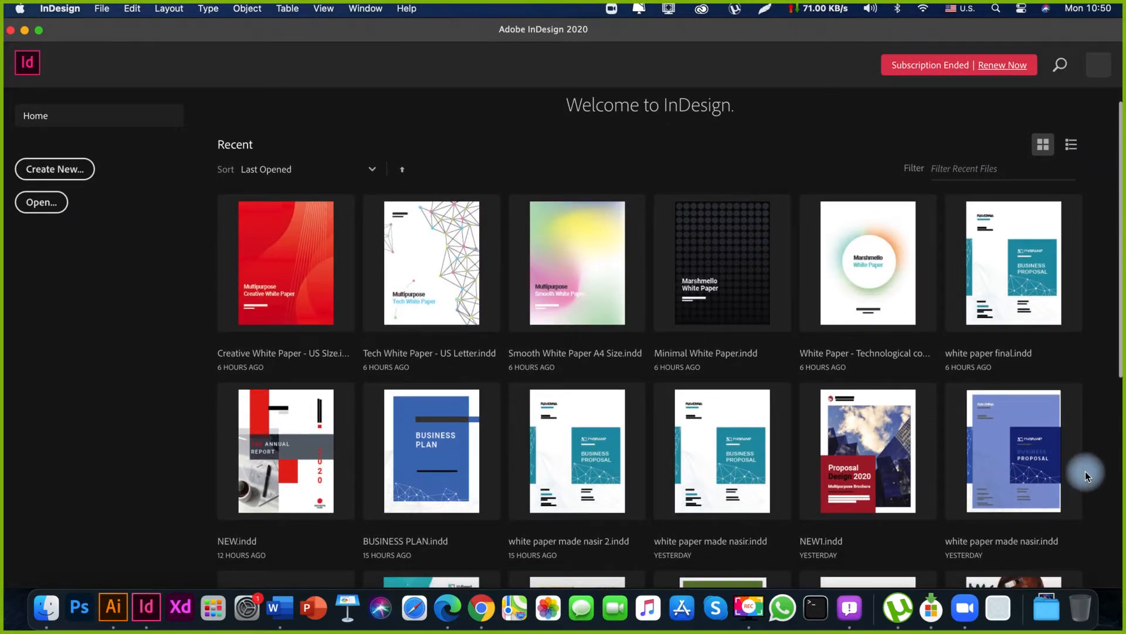
{"action": "scroll", "coordinate": [1086, 471], "scroll_direction": "up", "scroll_amount": 1}
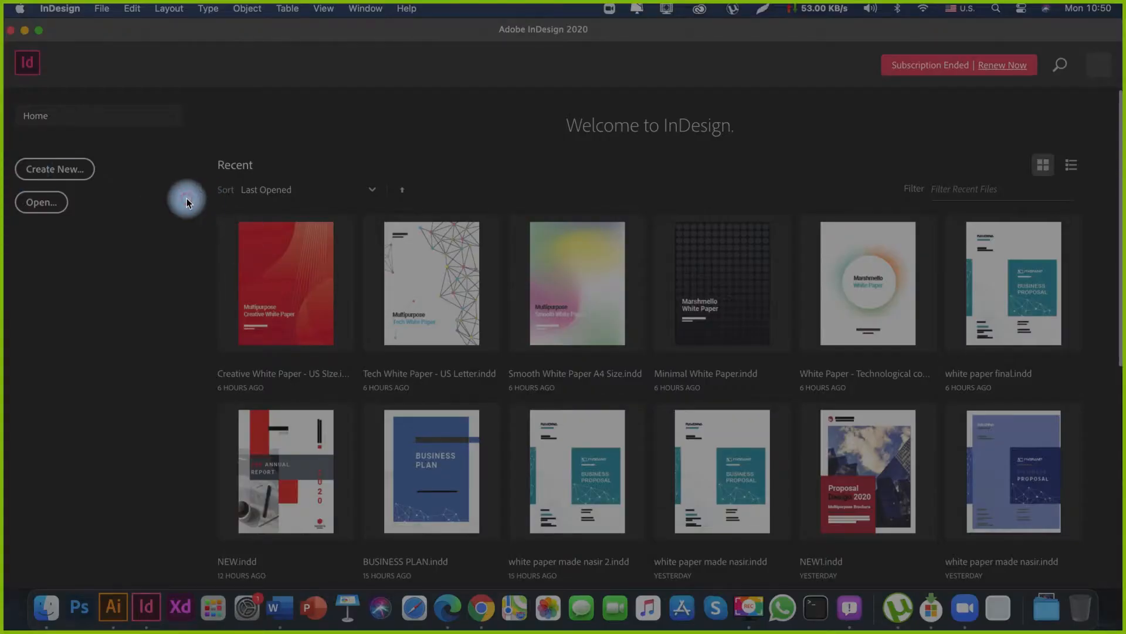
{"action": "mouse_move", "coordinate": [187, 202]}
{"action": "left_mouse_down"}
{"action": "mouse_move", "coordinate": [890, 372]}
{"action": "mouse_move", "coordinate": [946, 369]}
{"action": "left_mouse_up"}
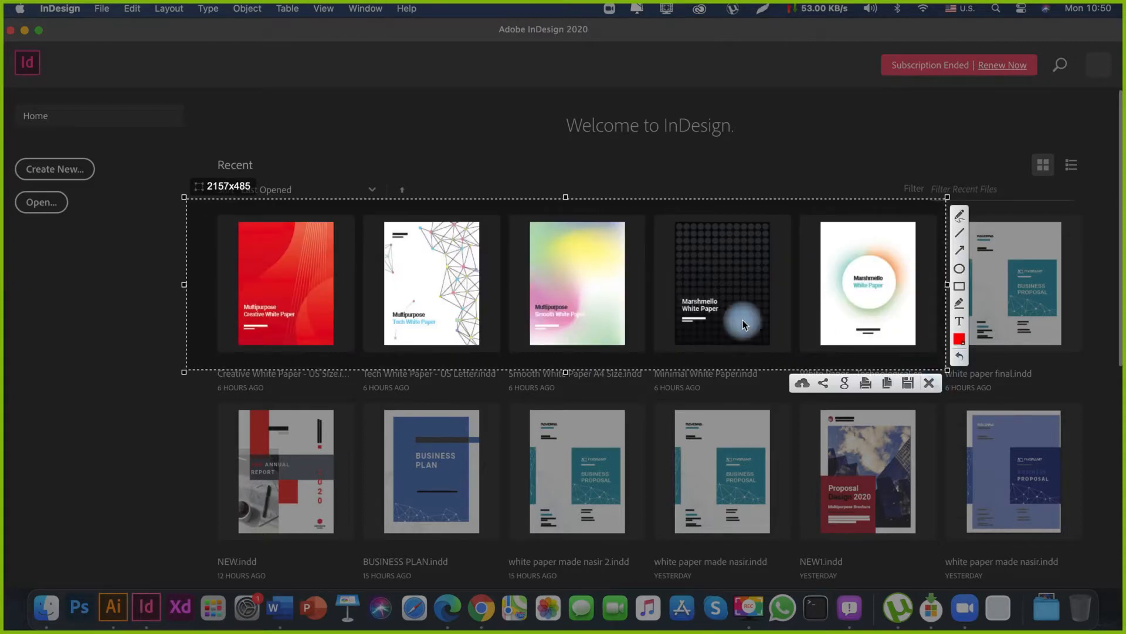
{"action": "left_click_drag", "start_coordinate": [654, 309], "coordinate": [653, 304]}
{"action": "key", "text": "Escape"}
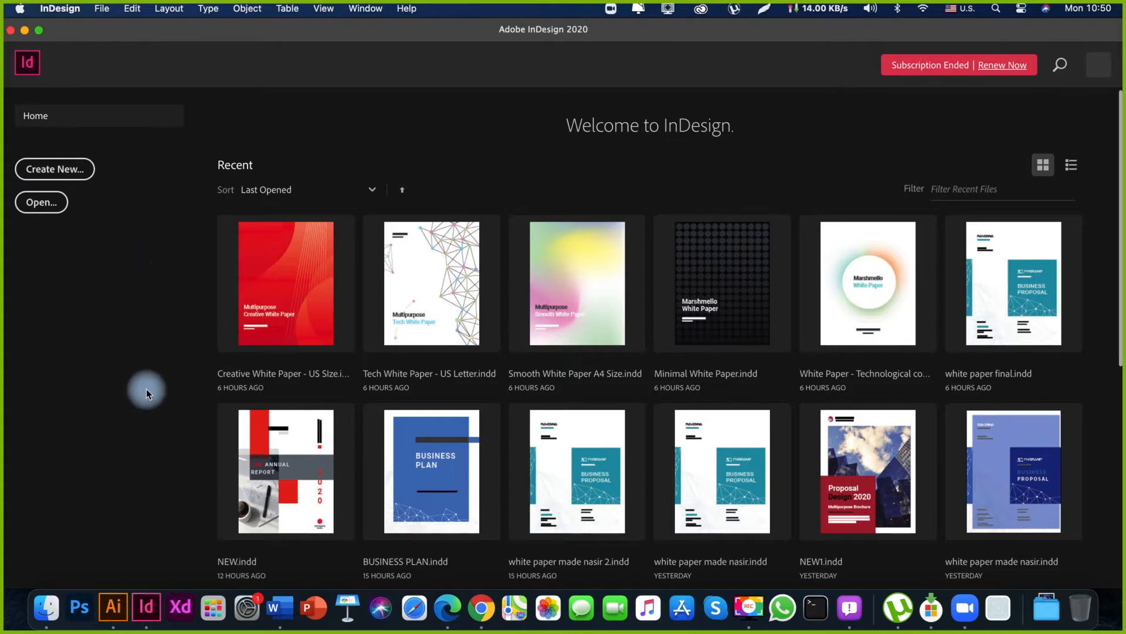
{"action": "left_click", "coordinate": [80, 405]}
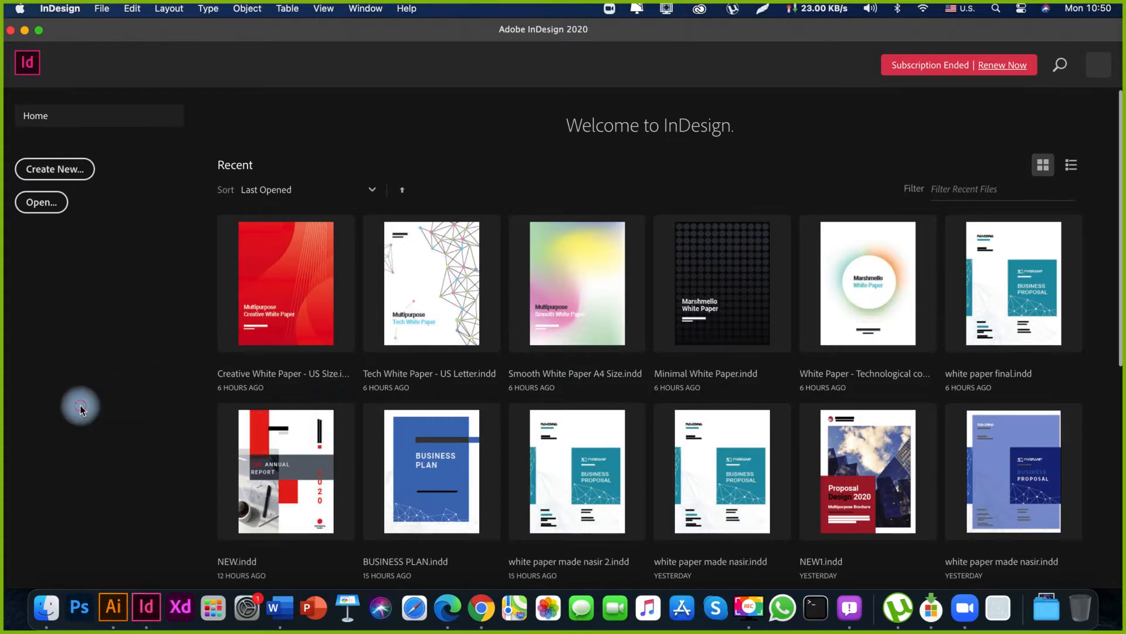
Switch to Microsoft Edge and examine the cover and inside-page previews on the White Paper Template page.
{"action": "left_click", "coordinate": [444, 609]}
{"action": "left_click", "coordinate": [197, 35]}
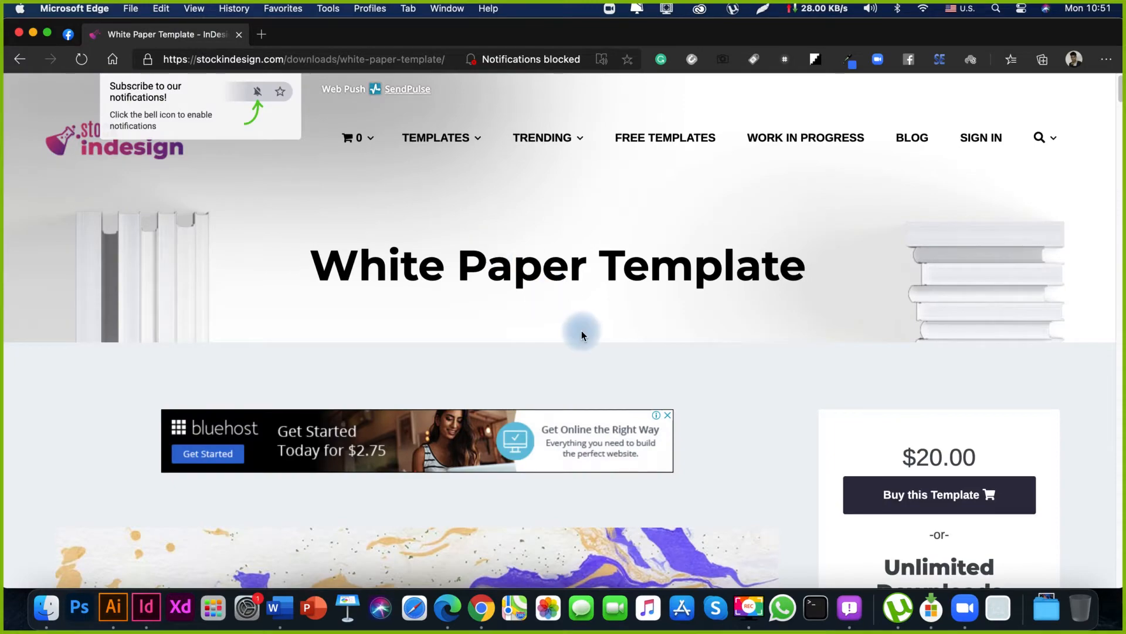
{"action": "scroll", "coordinate": [842, 416], "scroll_direction": "down", "scroll_amount": 5}
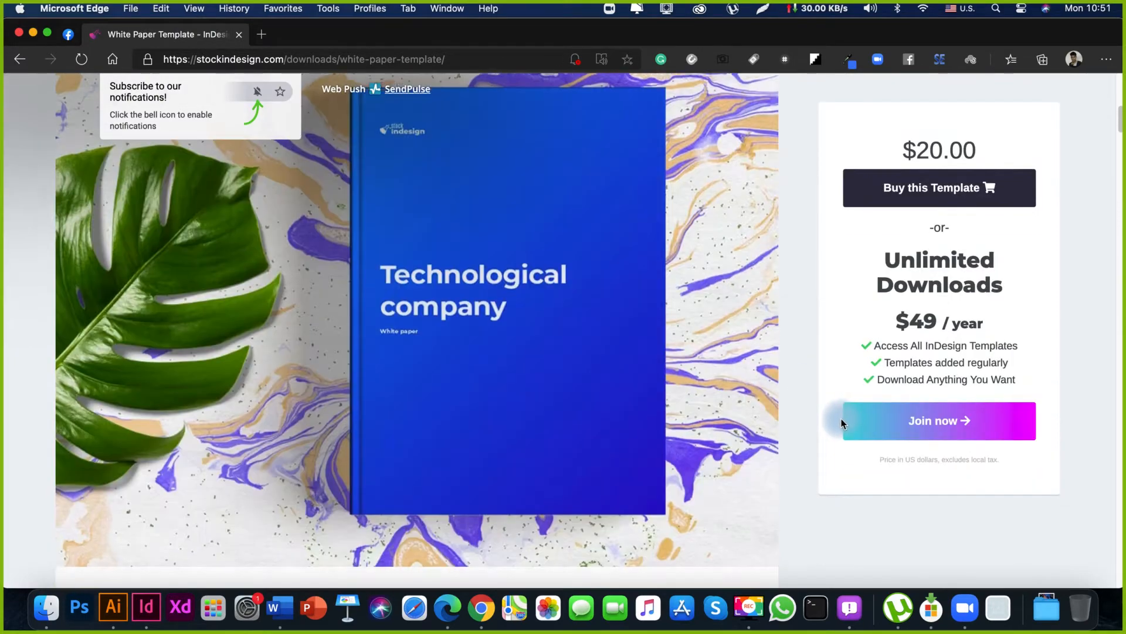
{"action": "scroll", "coordinate": [842, 421], "scroll_direction": "down", "scroll_amount": 15}
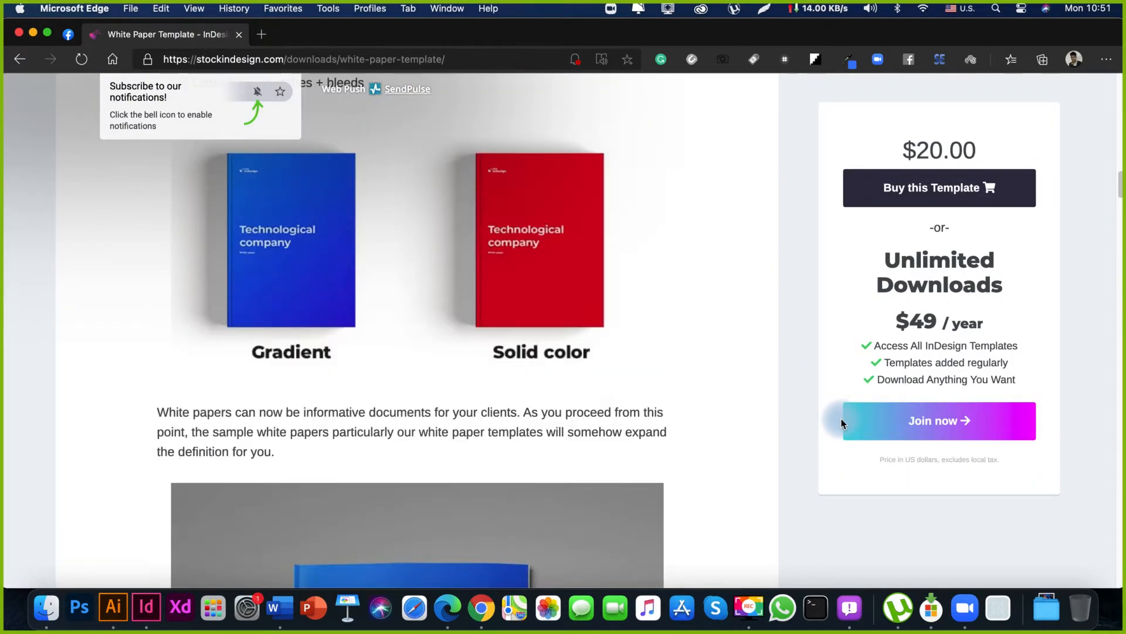
{"action": "scroll", "coordinate": [840, 422], "scroll_direction": "down", "scroll_amount": 15}
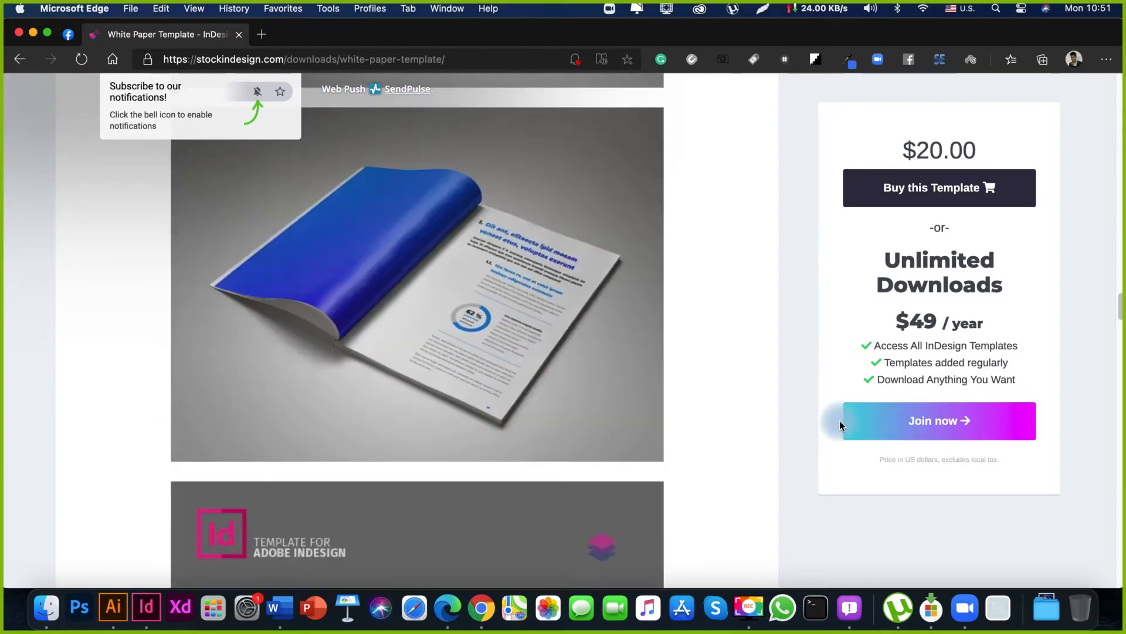
Examine the remaining page-spread previews, color options and live previews on the White Paper Template page.
{"action": "scroll", "coordinate": [840, 420], "scroll_direction": "down", "scroll_amount": 15}
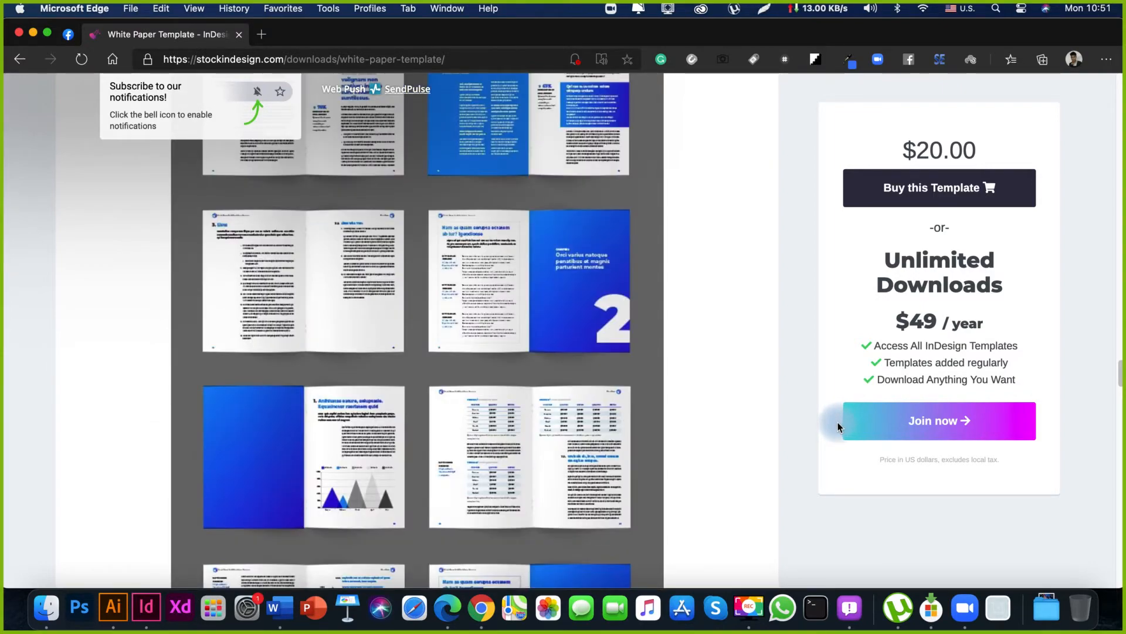
{"action": "scroll", "coordinate": [839, 421], "scroll_direction": "down", "scroll_amount": 15}
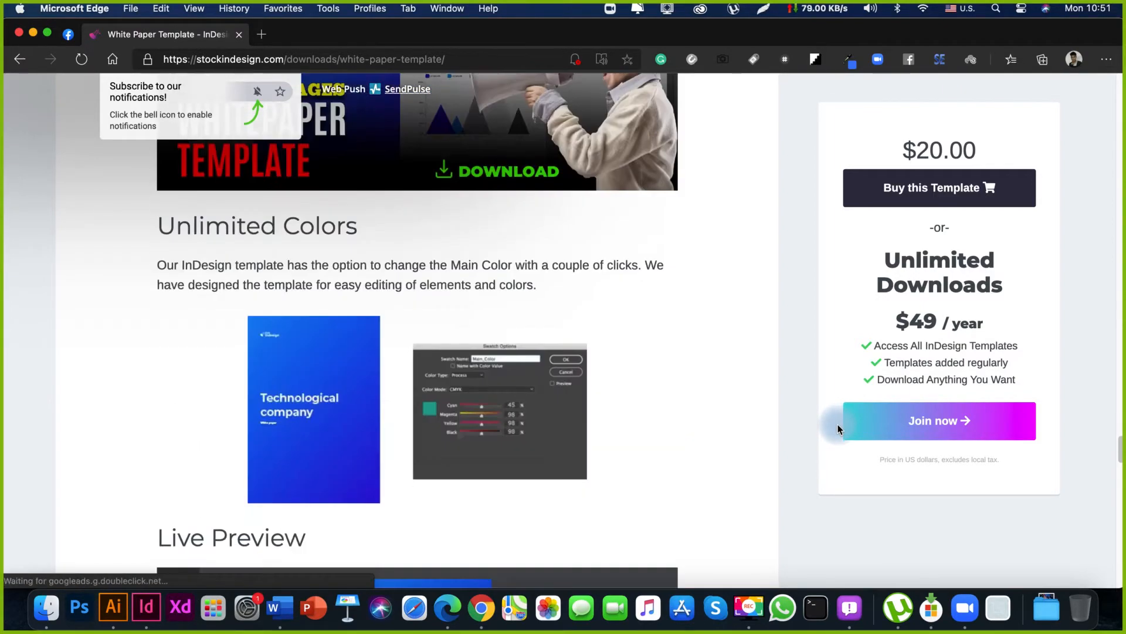
{"action": "scroll", "coordinate": [838, 424], "scroll_direction": "down", "scroll_amount": 10}
{"action": "scroll", "coordinate": [837, 424], "scroll_direction": "up", "scroll_amount": 5}
{"action": "scroll", "coordinate": [838, 424], "scroll_direction": "down", "scroll_amount": 5}
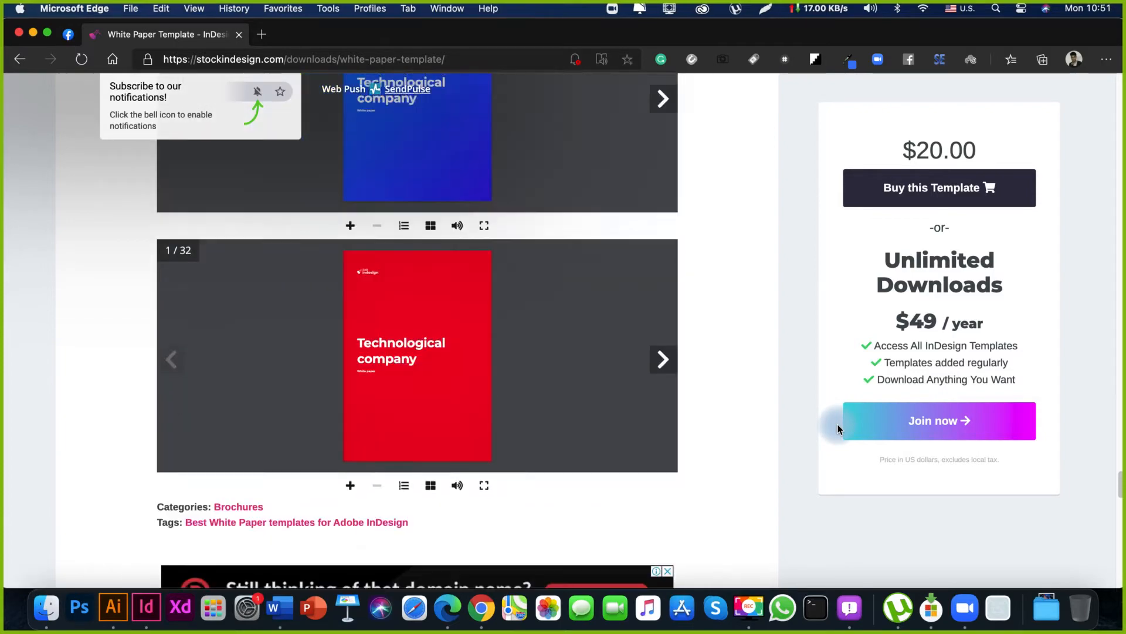
{"action": "scroll", "coordinate": [838, 425], "scroll_direction": "down", "scroll_amount": 7}
{"action": "scroll", "coordinate": [839, 414], "scroll_direction": "up", "scroll_amount": 20}
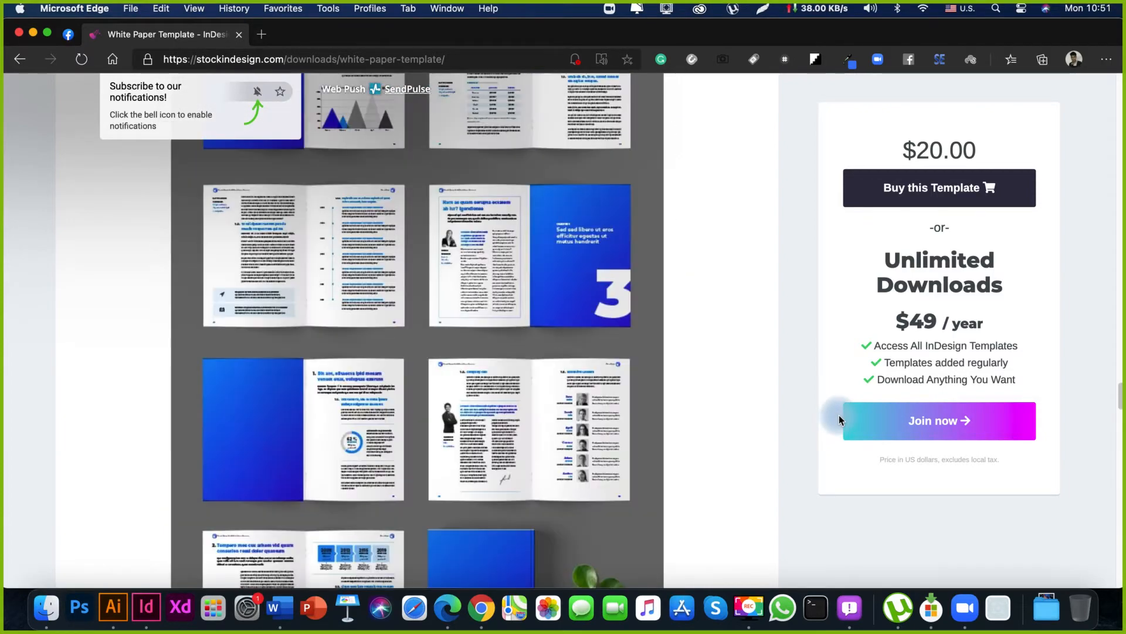
{"action": "scroll", "coordinate": [839, 414], "scroll_direction": "up", "scroll_amount": 15}
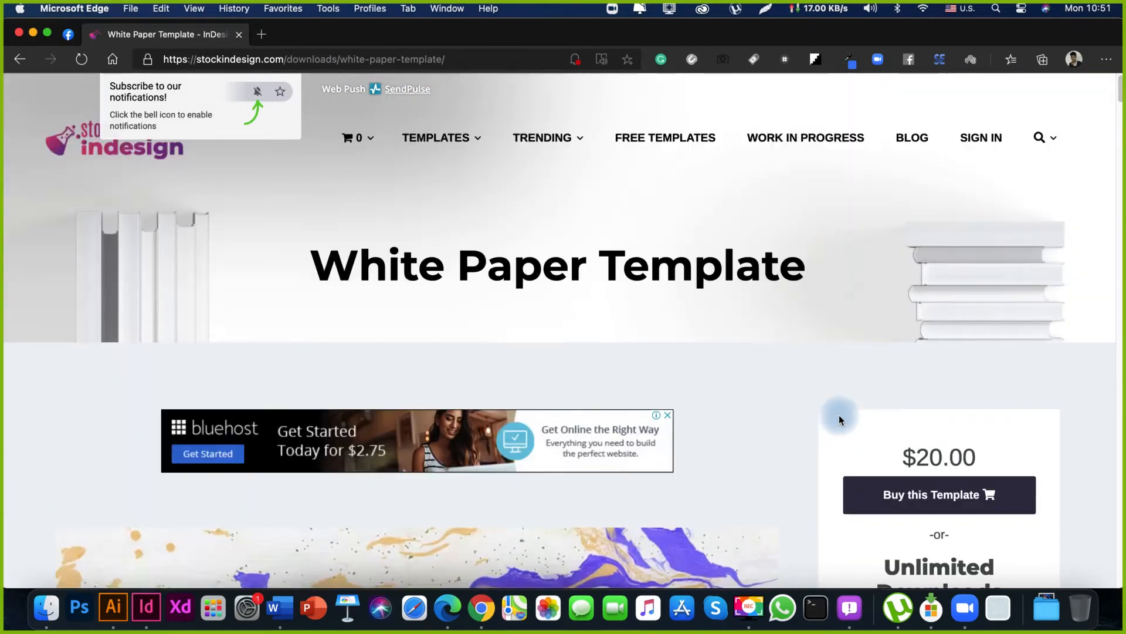
Hide the meeting's participant video thumbnails and look through the site's list of template categories.
{"action": "left_click", "coordinate": [478, 140]}
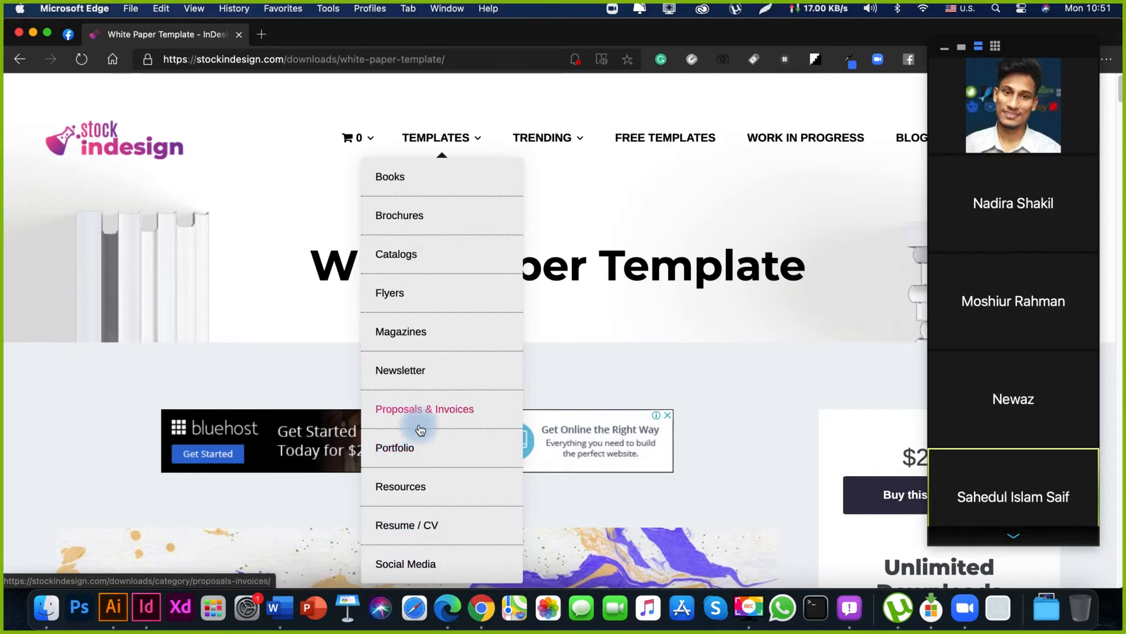
{"action": "left_click", "coordinate": [945, 49]}
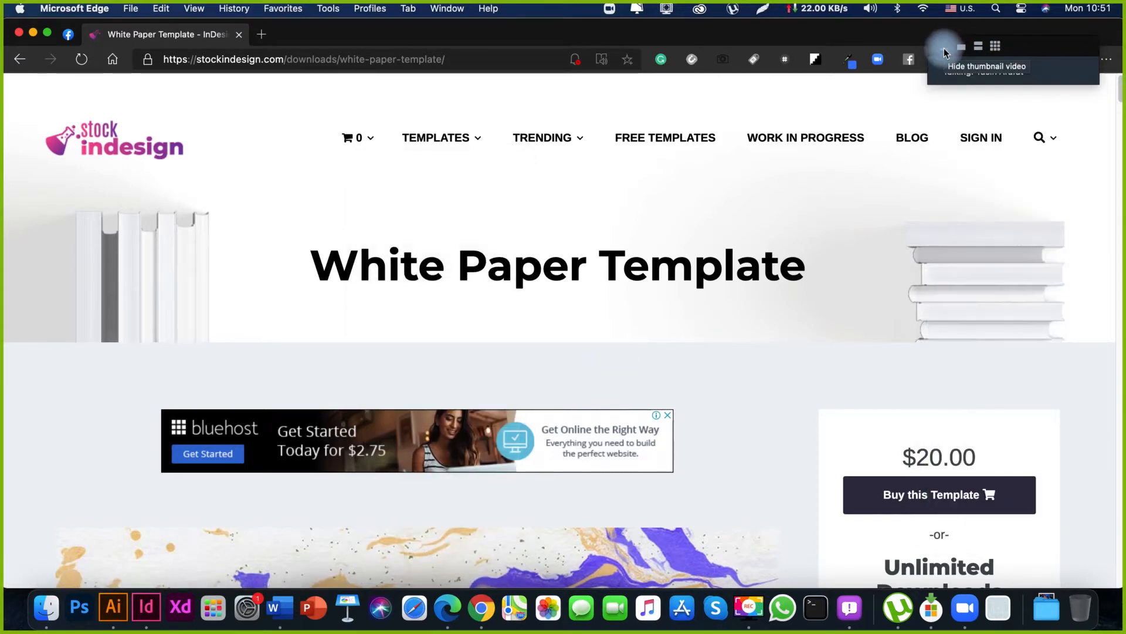
{"action": "left_click", "coordinate": [467, 139]}
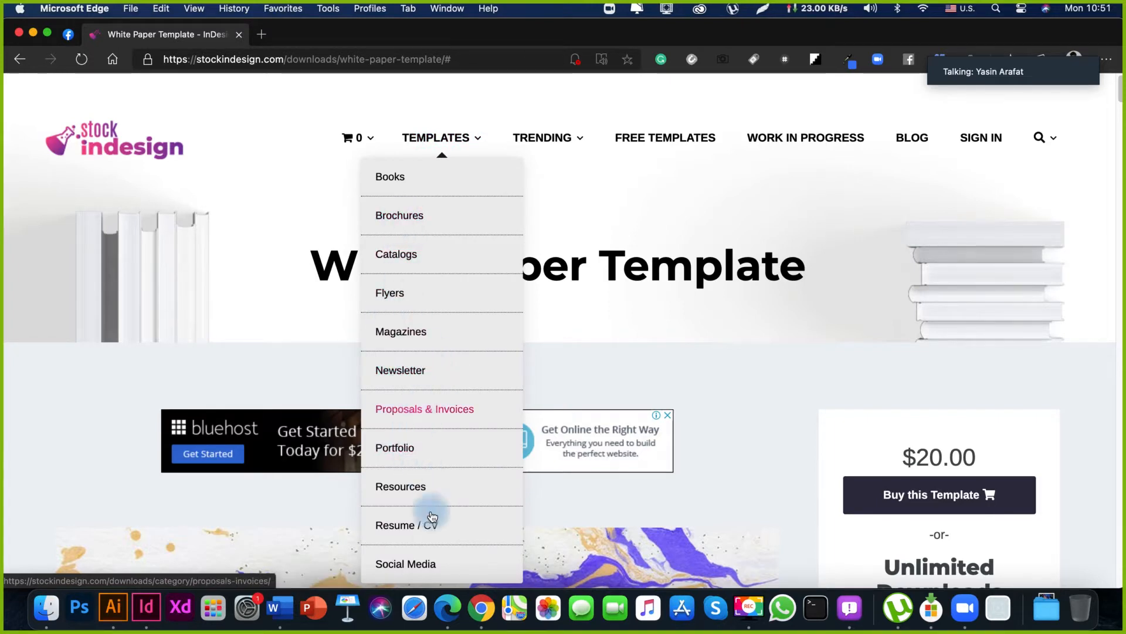
{"action": "scroll", "coordinate": [434, 542], "scroll_direction": "down", "scroll_amount": 1}
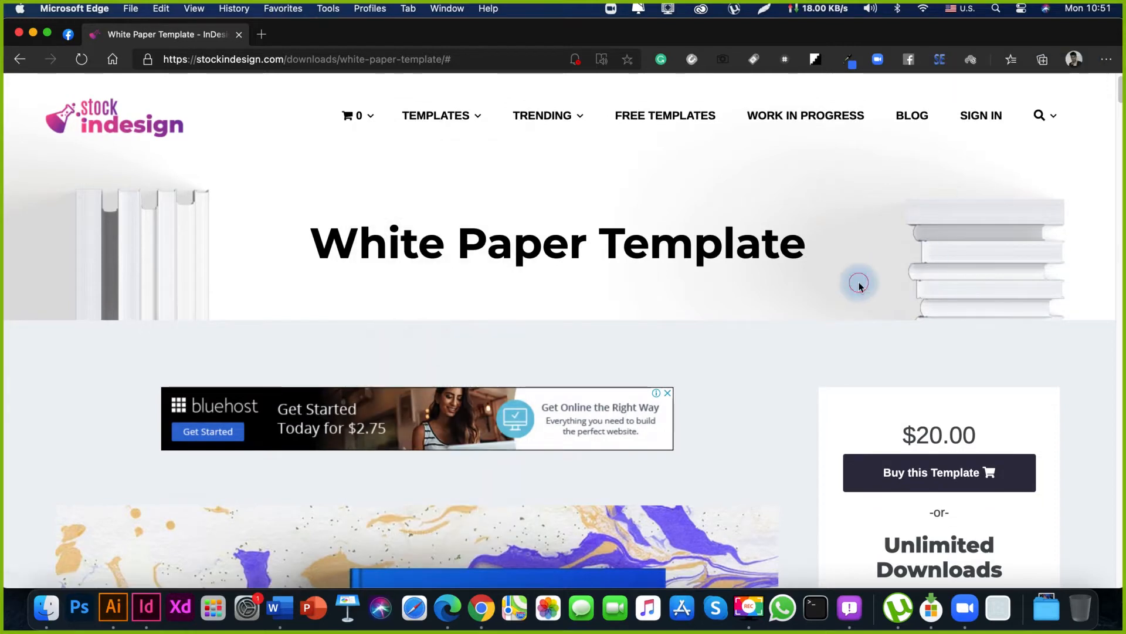
Search the site for "white paper".
{"action": "mouse_move", "coordinate": [1031, 115]}
{"action": "left_click", "coordinate": [1024, 151]}
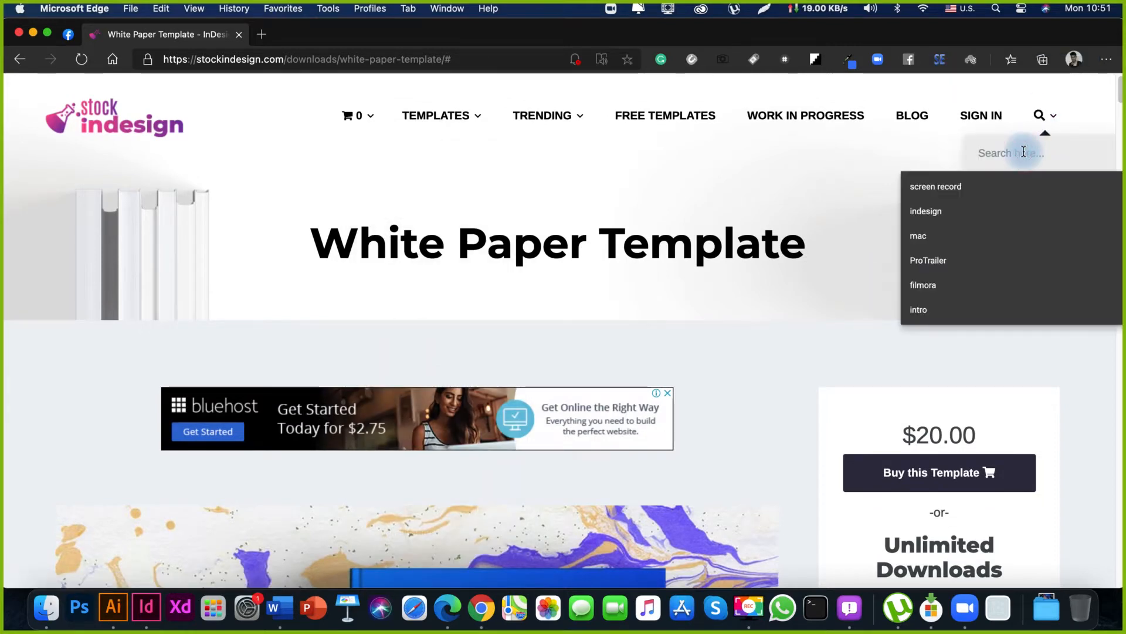
{"action": "type", "text": "w"}
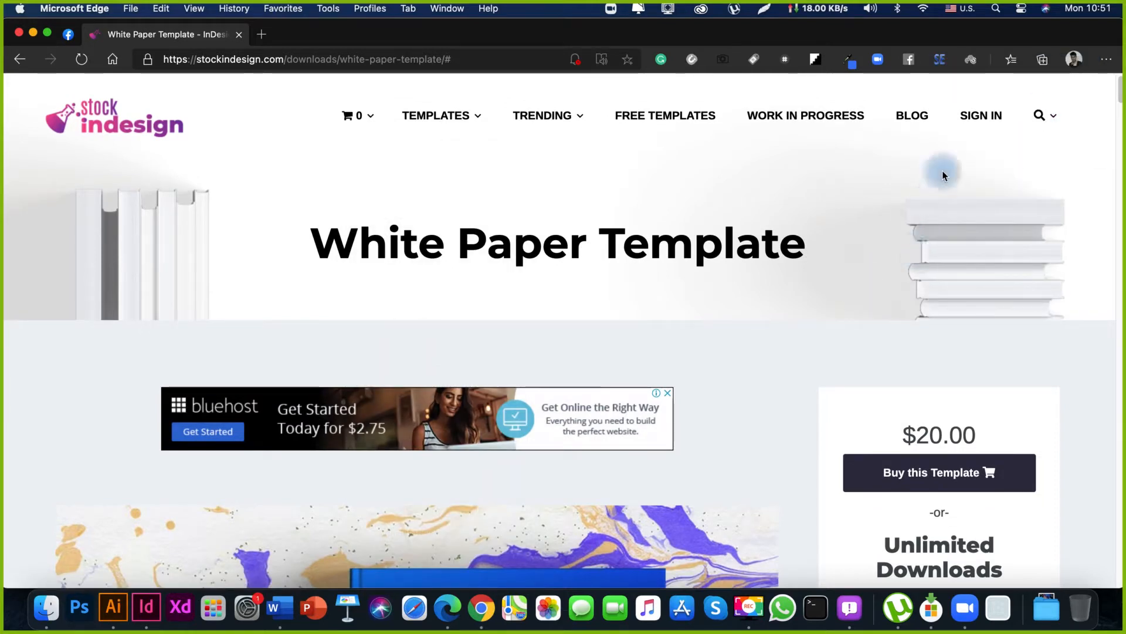
{"action": "mouse_move", "coordinate": [1036, 122]}
{"action": "left_click", "coordinate": [998, 180]}
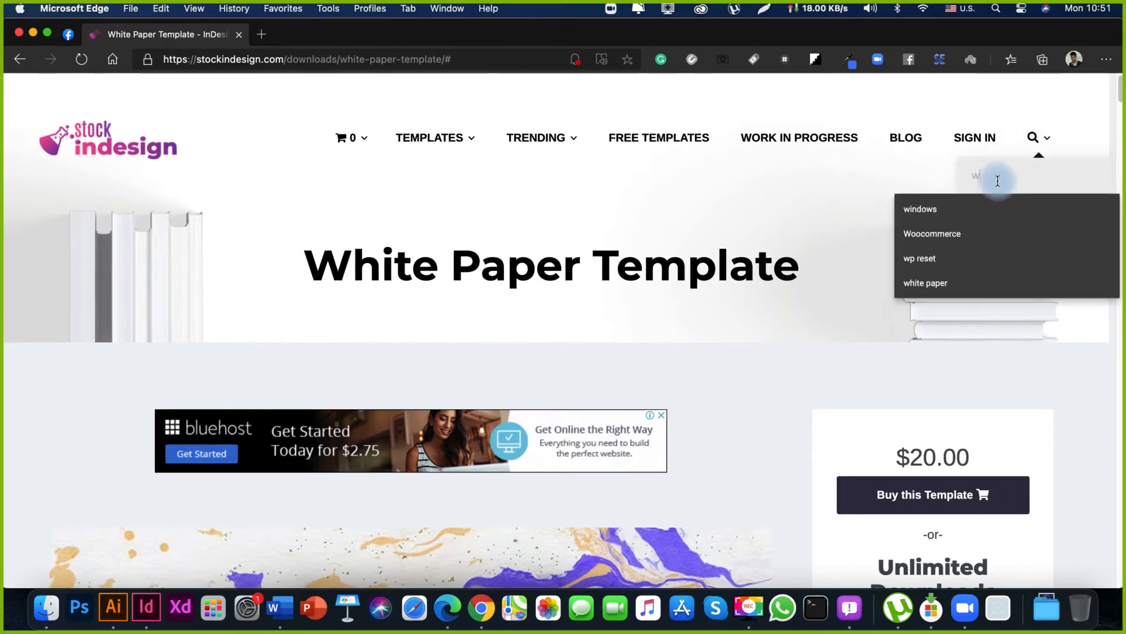
{"action": "type", "text": "h"}
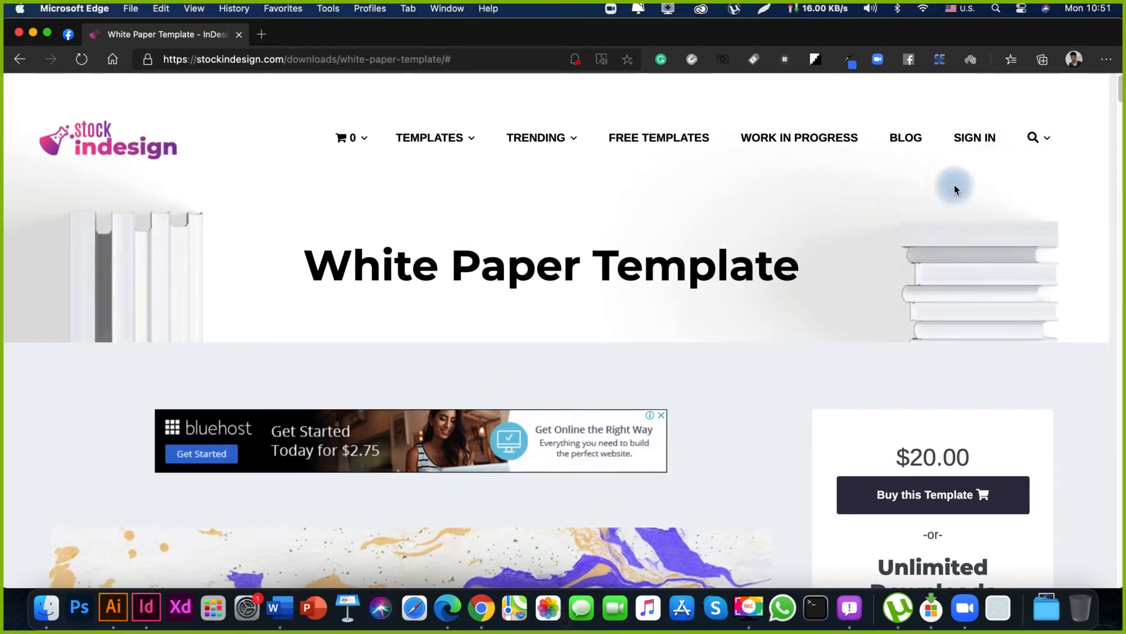
{"action": "mouse_move", "coordinate": [1035, 142]}
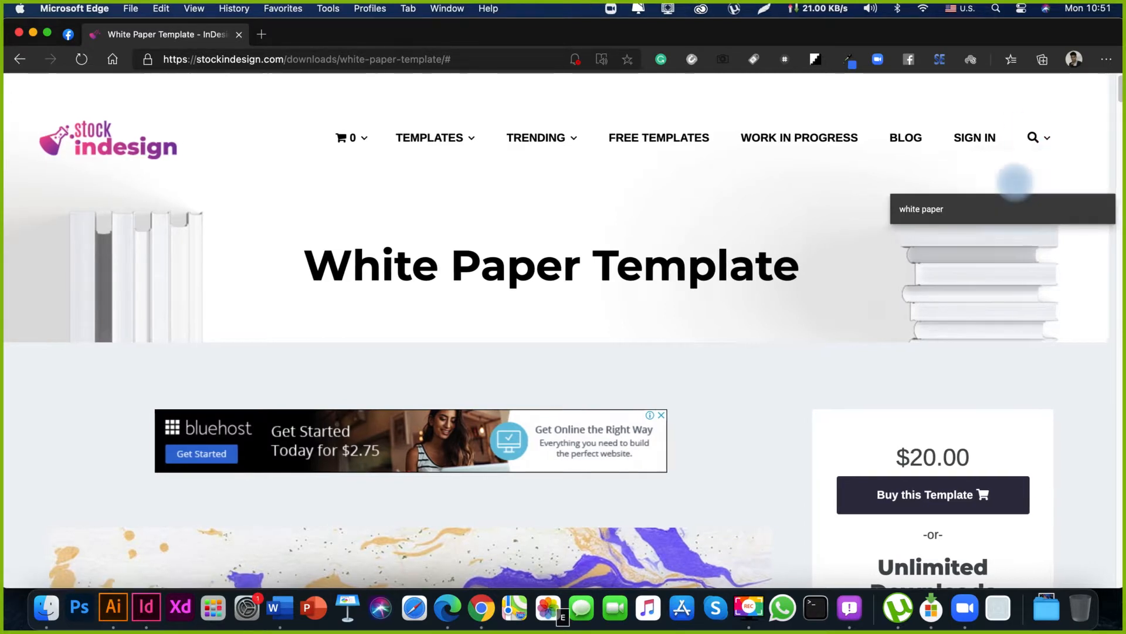
{"action": "scroll", "coordinate": [1015, 179], "scroll_direction": "down", "scroll_amount": 5}
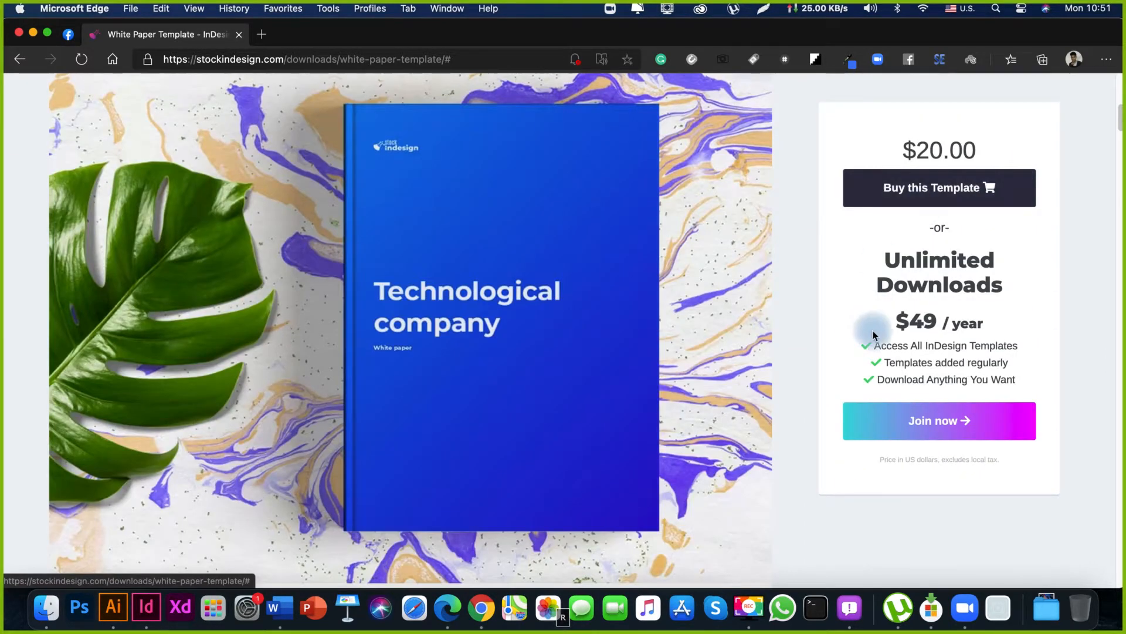
{"action": "scroll", "coordinate": [872, 327], "scroll_direction": "down", "scroll_amount": 10}
{"action": "scroll", "coordinate": [800, 281], "scroll_direction": "down", "scroll_amount": 10}
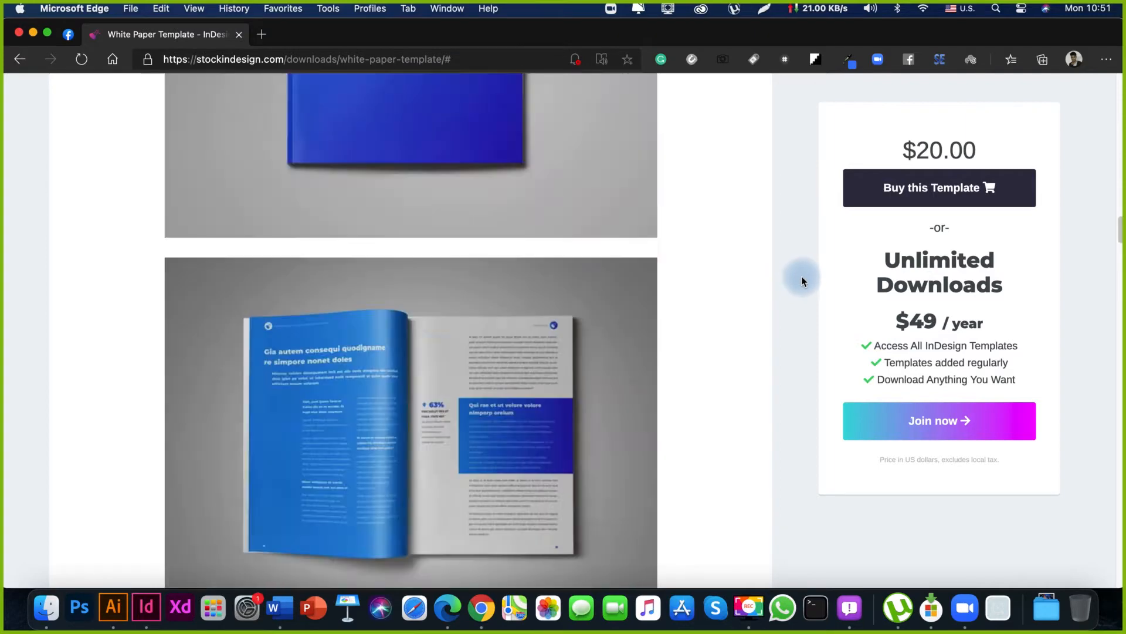
{"action": "scroll", "coordinate": [800, 280], "scroll_direction": "up", "scroll_amount": 20}
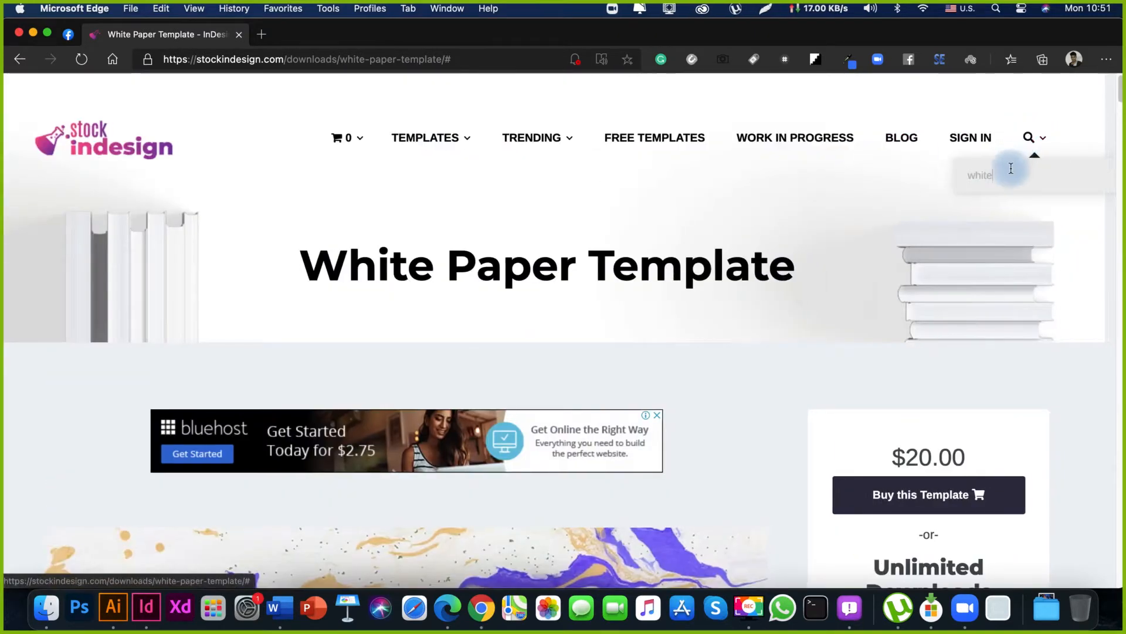
{"action": "left_click", "coordinate": [1011, 170]}
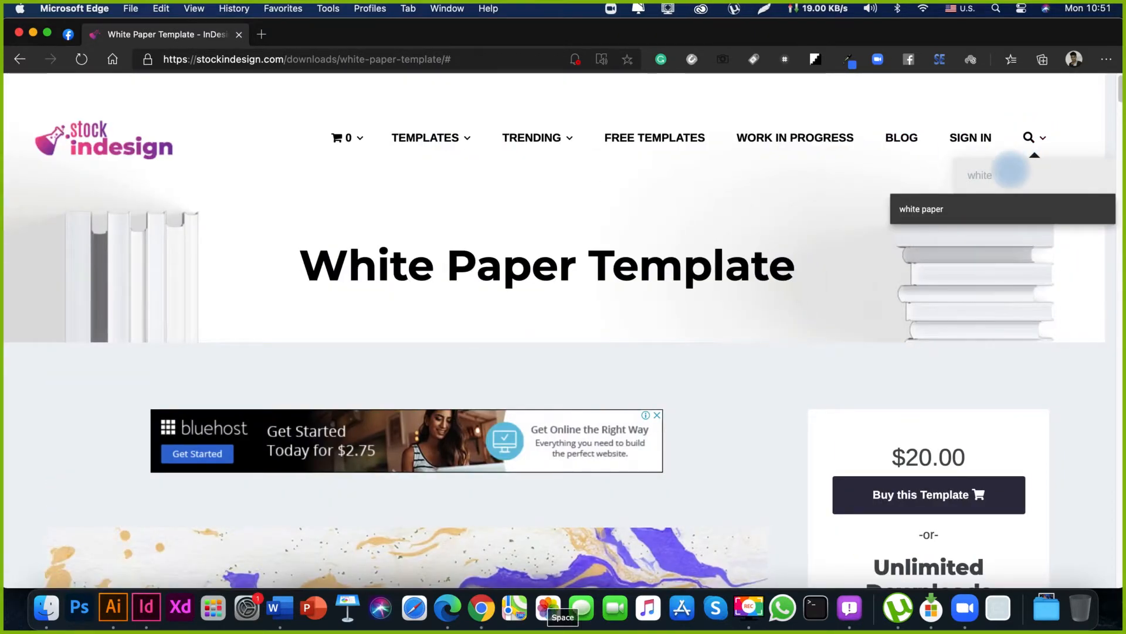
{"action": "type", "text": "paper"}
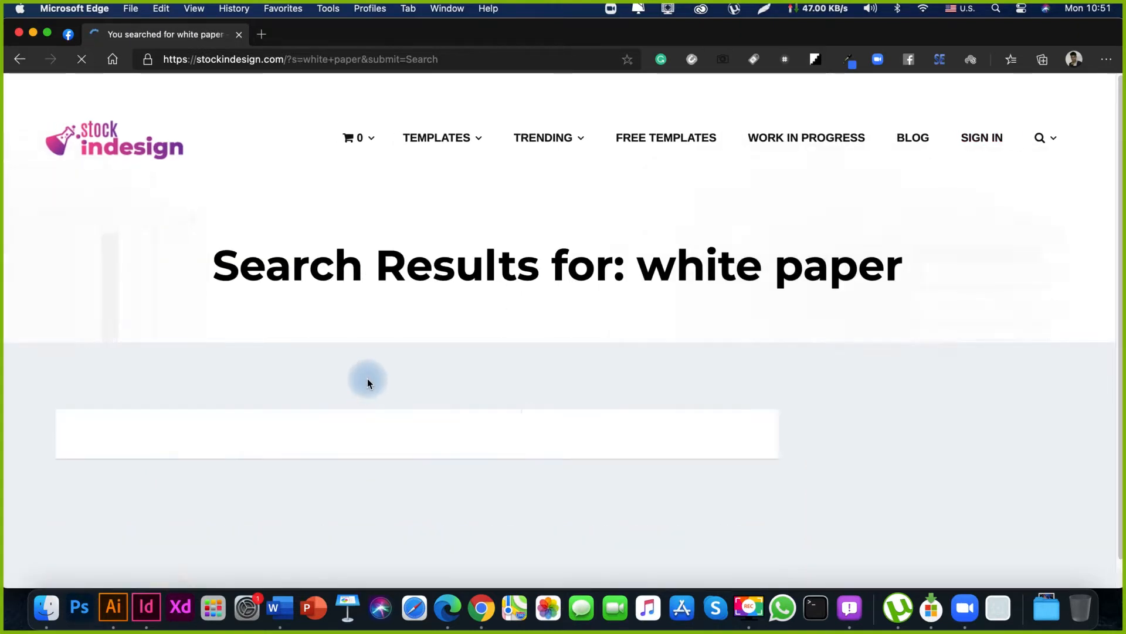
Examine the covers and descriptions of the templates listed in the white paper search results.
{"action": "scroll", "coordinate": [594, 387], "scroll_direction": "down", "scroll_amount": 5}
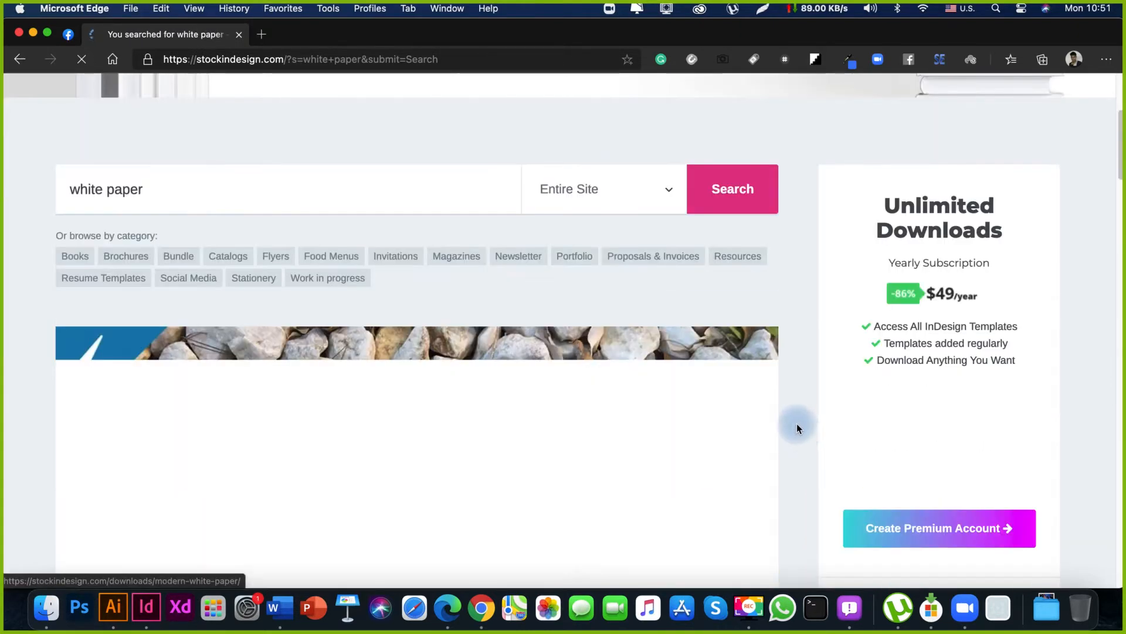
{"action": "scroll", "coordinate": [734, 431], "scroll_direction": "down", "scroll_amount": 3}
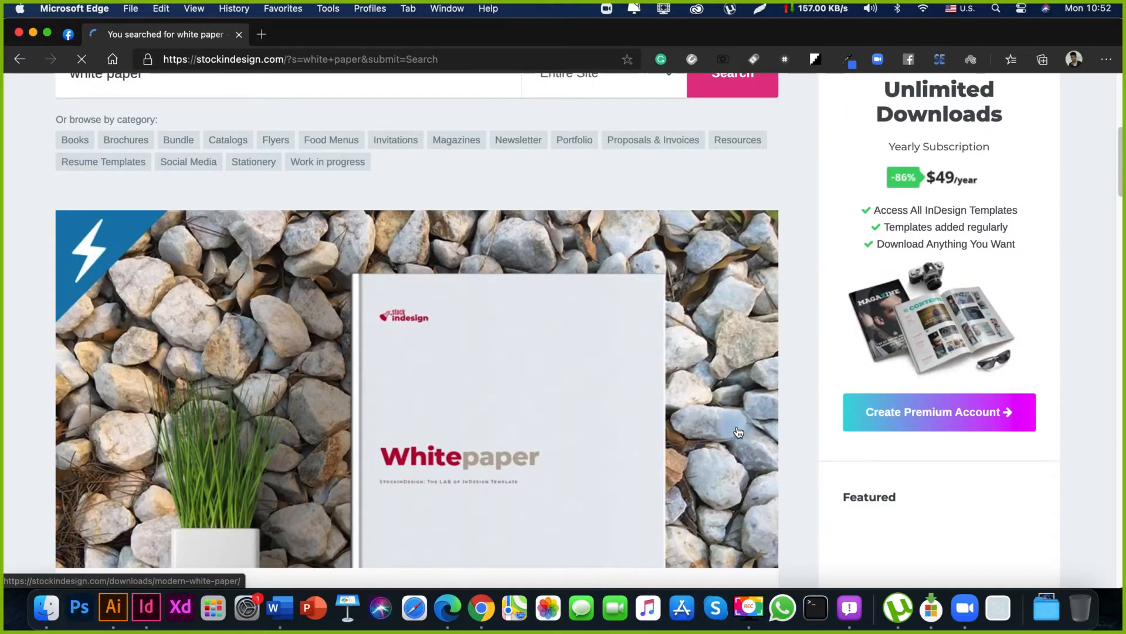
{"action": "scroll", "coordinate": [739, 432], "scroll_direction": "down", "scroll_amount": 12}
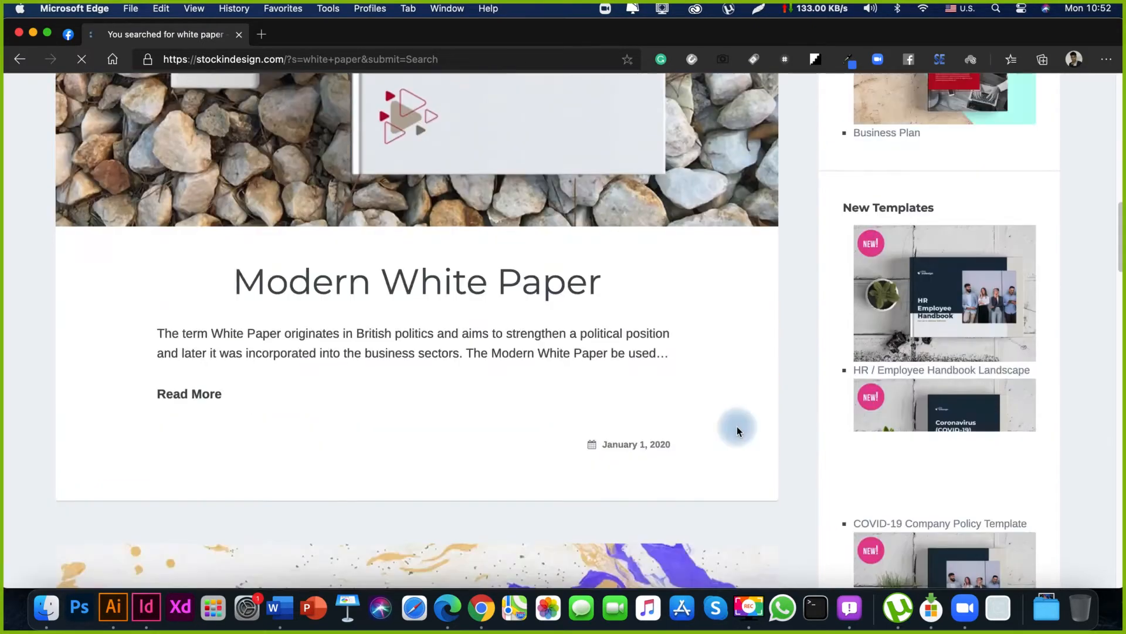
{"action": "scroll", "coordinate": [737, 430], "scroll_direction": "down", "scroll_amount": 20}
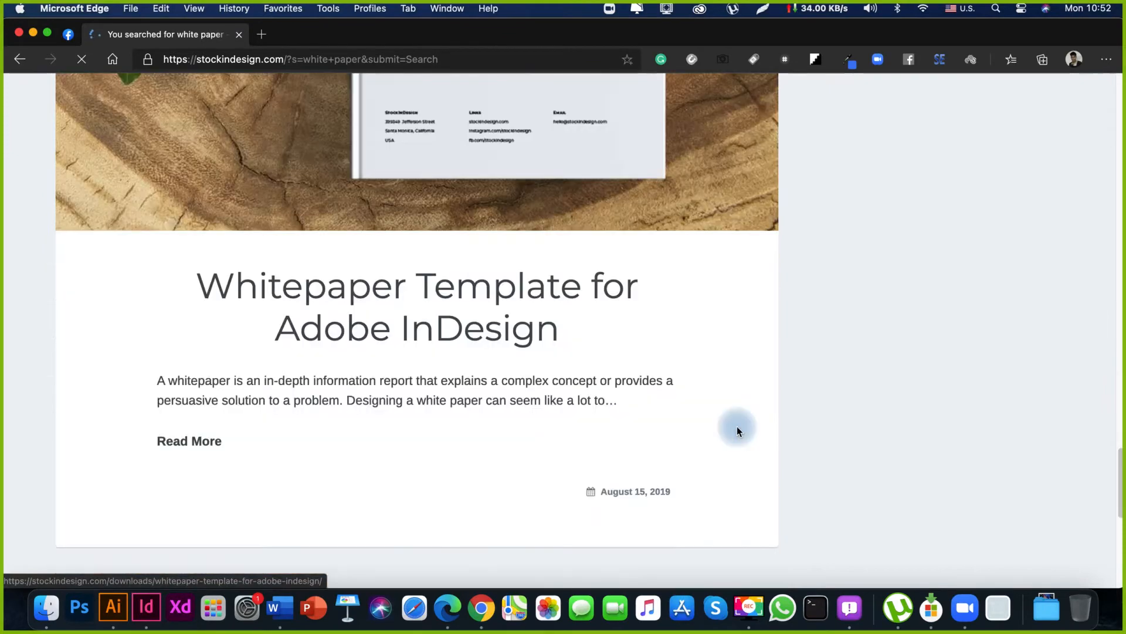
{"action": "scroll", "coordinate": [737, 431], "scroll_direction": "down", "scroll_amount": 12}
{"action": "scroll", "coordinate": [737, 432], "scroll_direction": "up", "scroll_amount": 16}
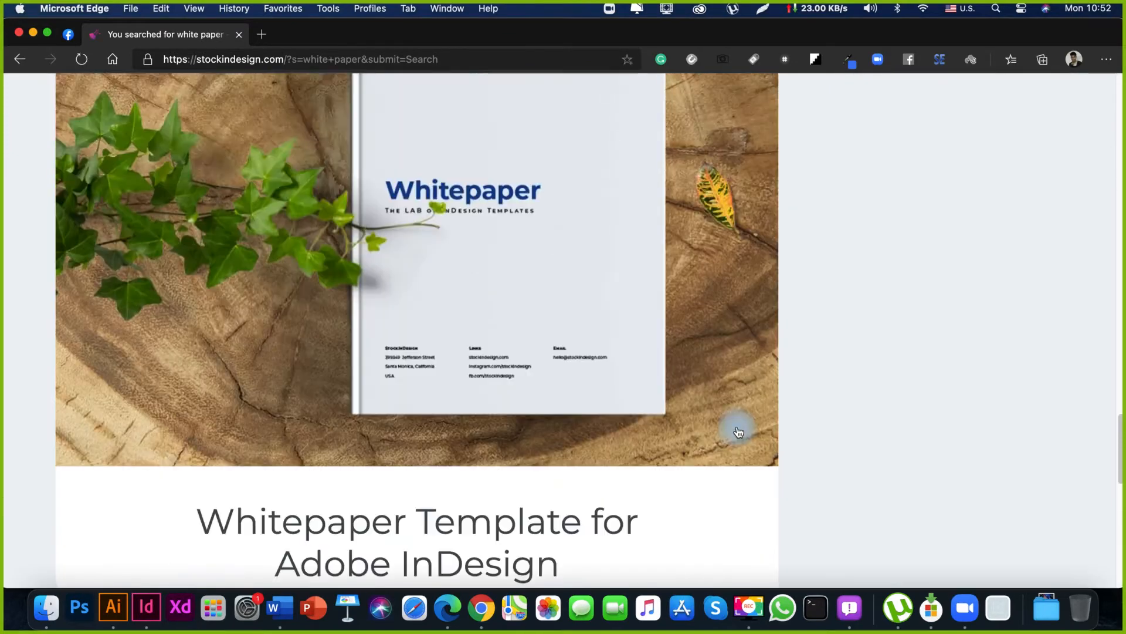
{"action": "scroll", "coordinate": [739, 433], "scroll_direction": "up", "scroll_amount": 11}
{"action": "scroll", "coordinate": [739, 432], "scroll_direction": "down", "scroll_amount": 5}
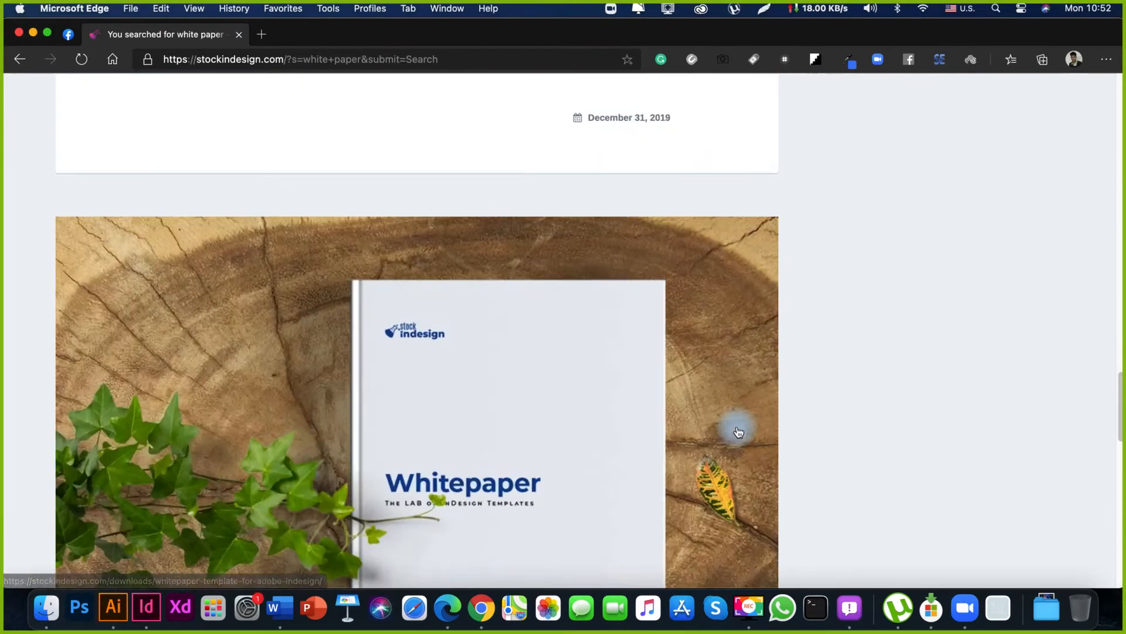
{"action": "scroll", "coordinate": [739, 433], "scroll_direction": "down", "scroll_amount": 10}
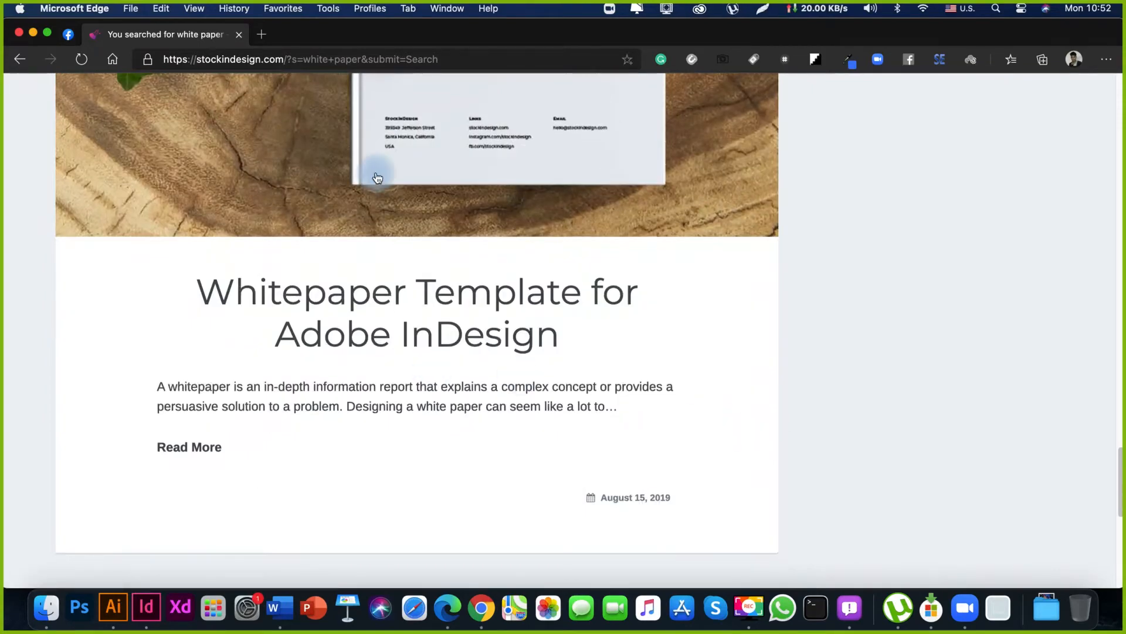
Open the Whitepaper Template for Adobe InDesign page and narrow the browser window to show InDesign's home screen beside it.
{"action": "left_click", "coordinate": [465, 151]}
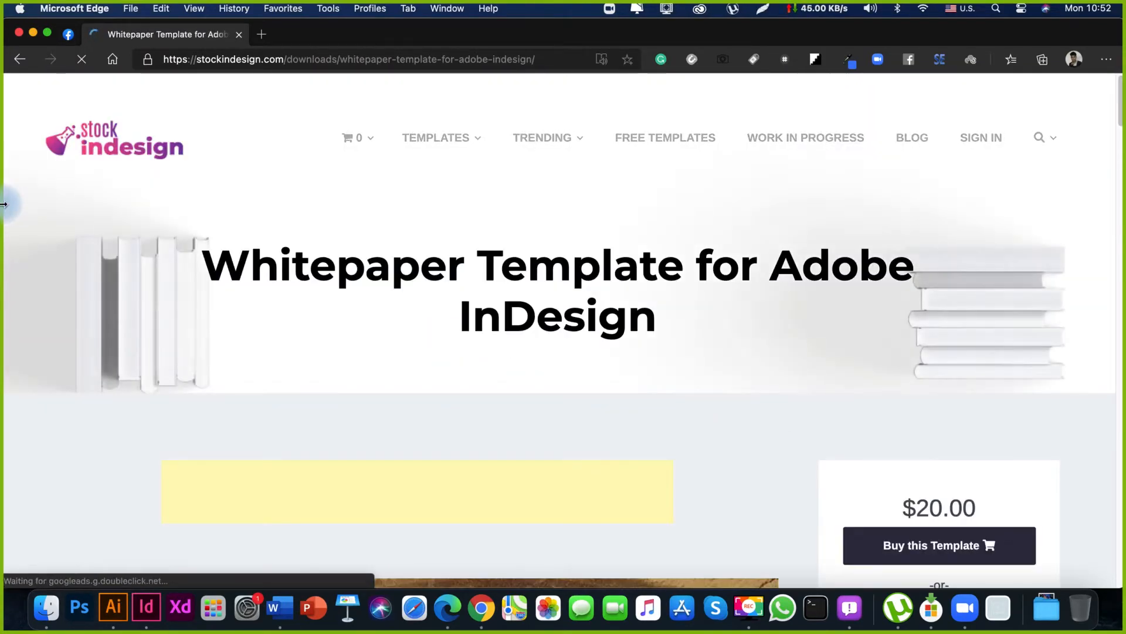
{"action": "left_click_drag", "start_coordinate": [4, 197], "coordinate": [853, 246]}
Examine the whitepaper template's heading levels, available page sizes, and facing and single page previews.
{"action": "scroll", "coordinate": [998, 403], "scroll_direction": "down", "scroll_amount": 6}
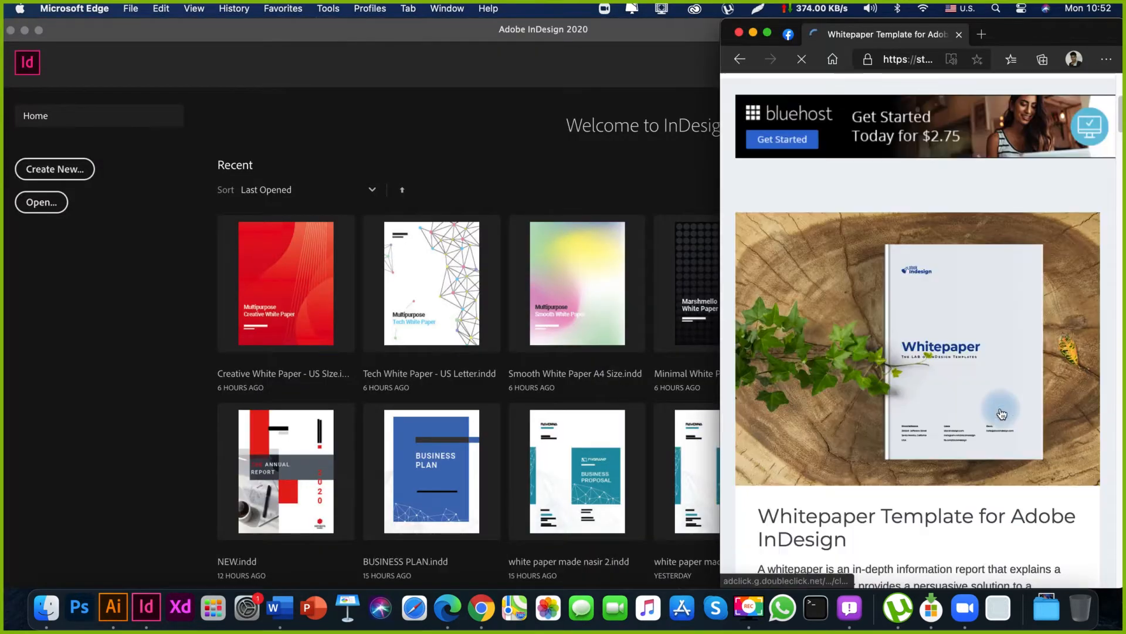
{"action": "scroll", "coordinate": [1002, 414], "scroll_direction": "down", "scroll_amount": 10}
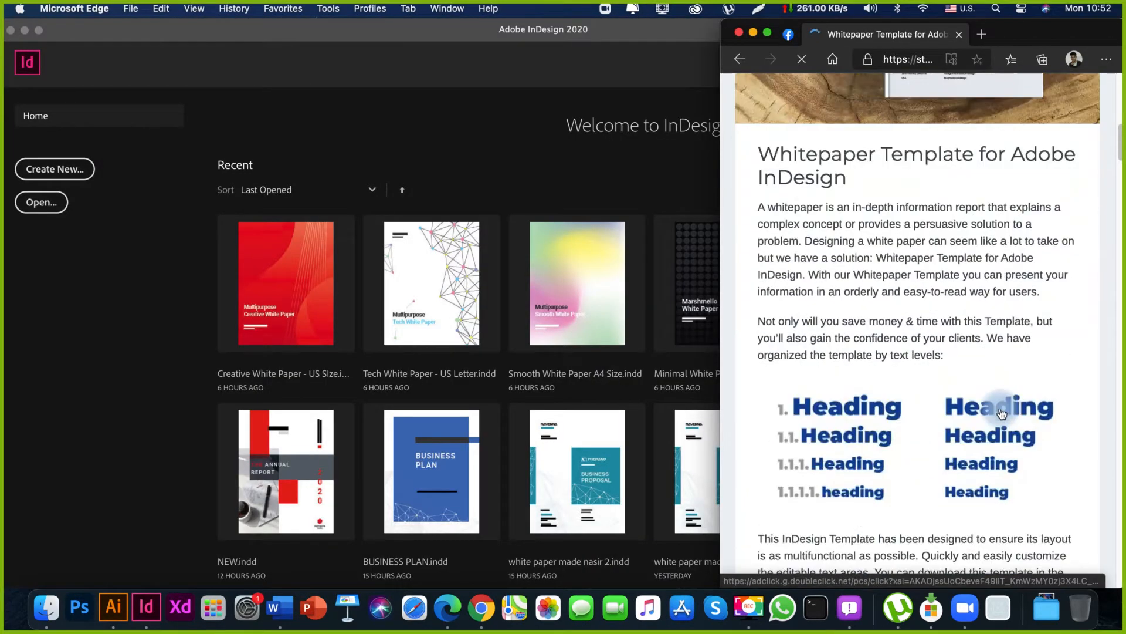
{"action": "scroll", "coordinate": [1002, 415], "scroll_direction": "down", "scroll_amount": 1}
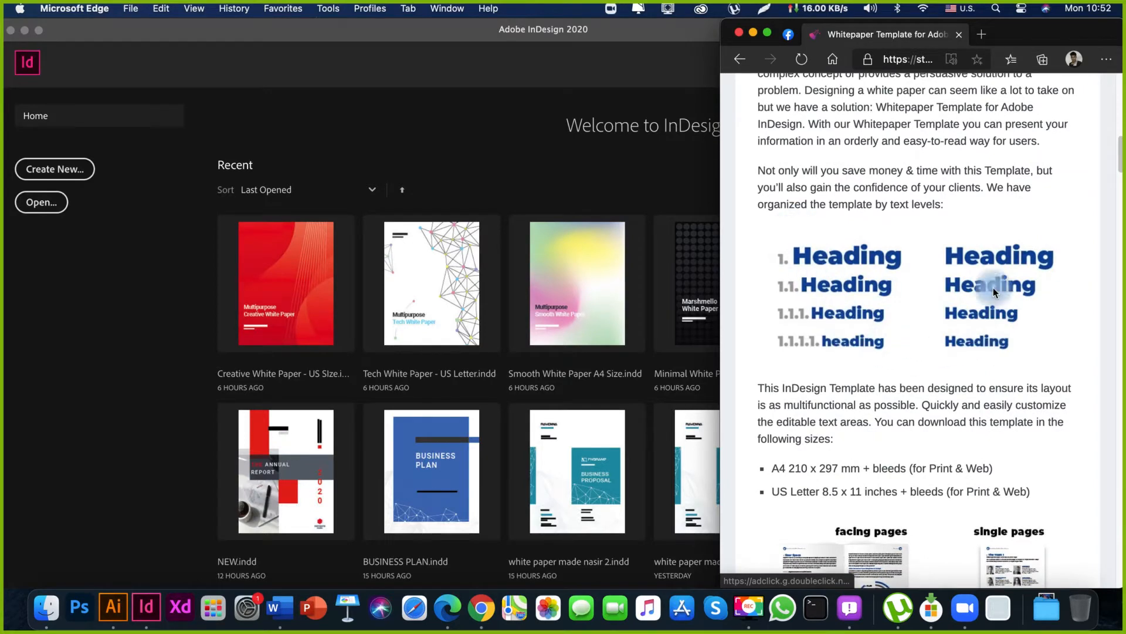
{"action": "scroll", "coordinate": [985, 414], "scroll_direction": "down", "scroll_amount": 10}
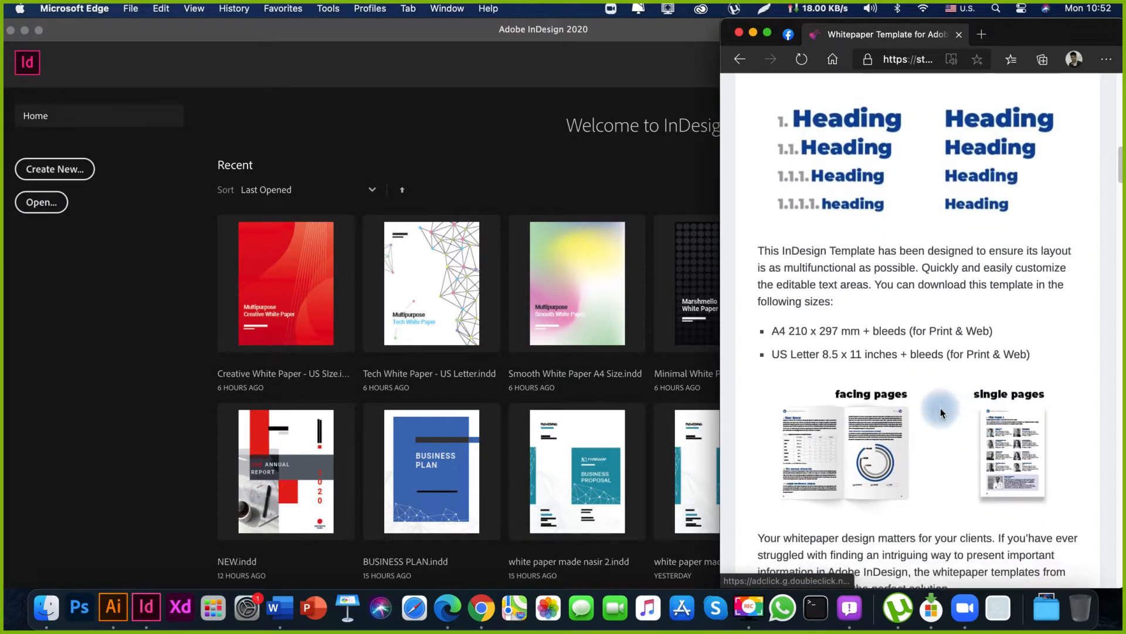
{"action": "scroll", "coordinate": [941, 413], "scroll_direction": "down", "scroll_amount": 20}
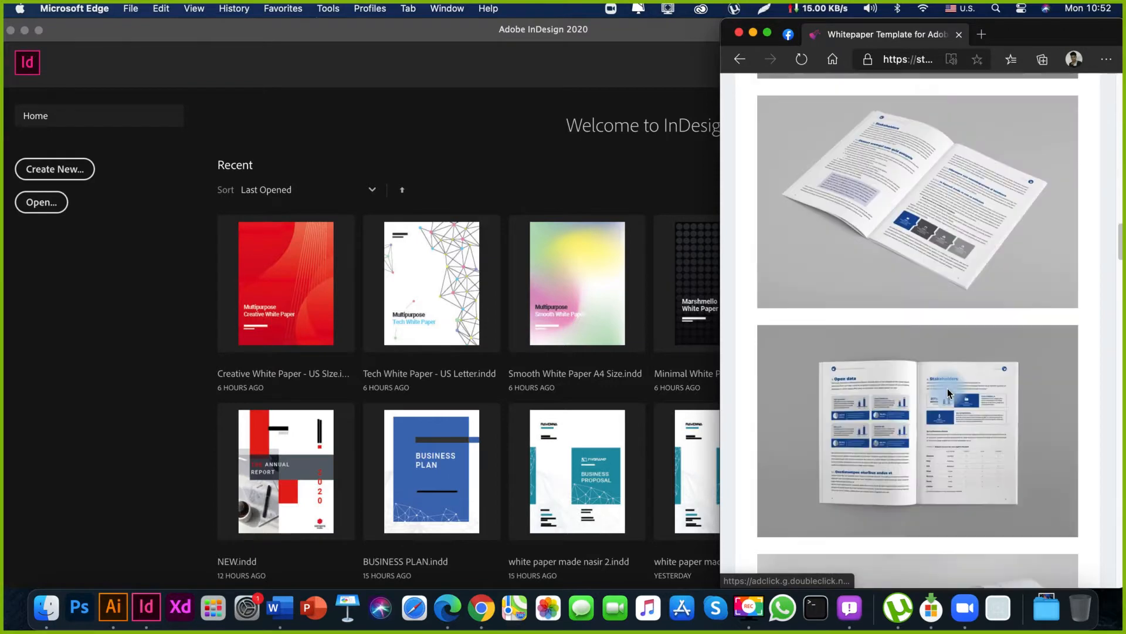
{"action": "scroll", "coordinate": [948, 388], "scroll_direction": "down", "scroll_amount": 15}
{"action": "scroll", "coordinate": [949, 388], "scroll_direction": "up", "scroll_amount": 10}
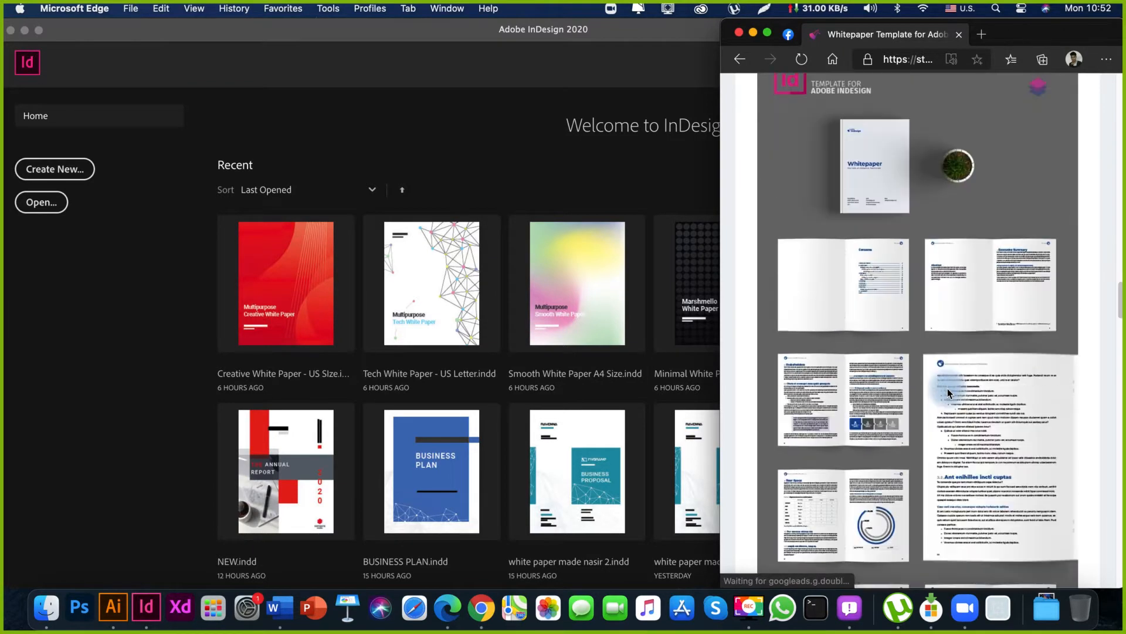
{"action": "left_click_drag", "start_coordinate": [818, 320], "coordinate": [809, 218]}
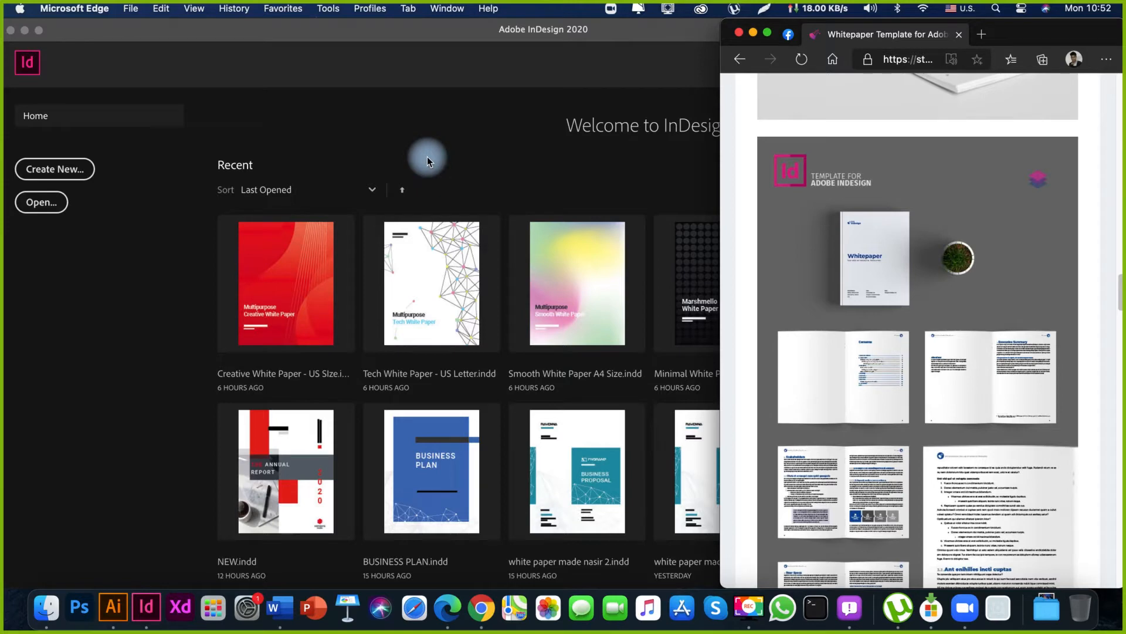
{"action": "scroll", "coordinate": [938, 488], "scroll_direction": "down", "scroll_amount": 10}
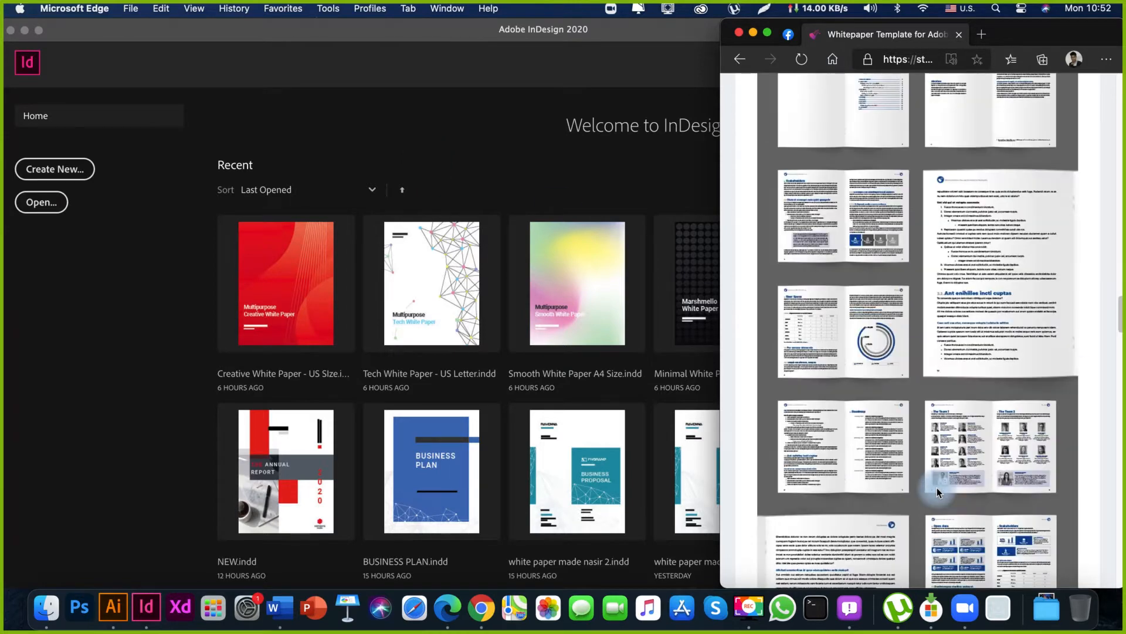
Look over the template's page spreads in the browser and the recent documents on InDesign's home screen.
{"action": "scroll", "coordinate": [938, 488], "scroll_direction": "down", "scroll_amount": 5}
{"action": "scroll", "coordinate": [937, 487], "scroll_direction": "up", "scroll_amount": 20}
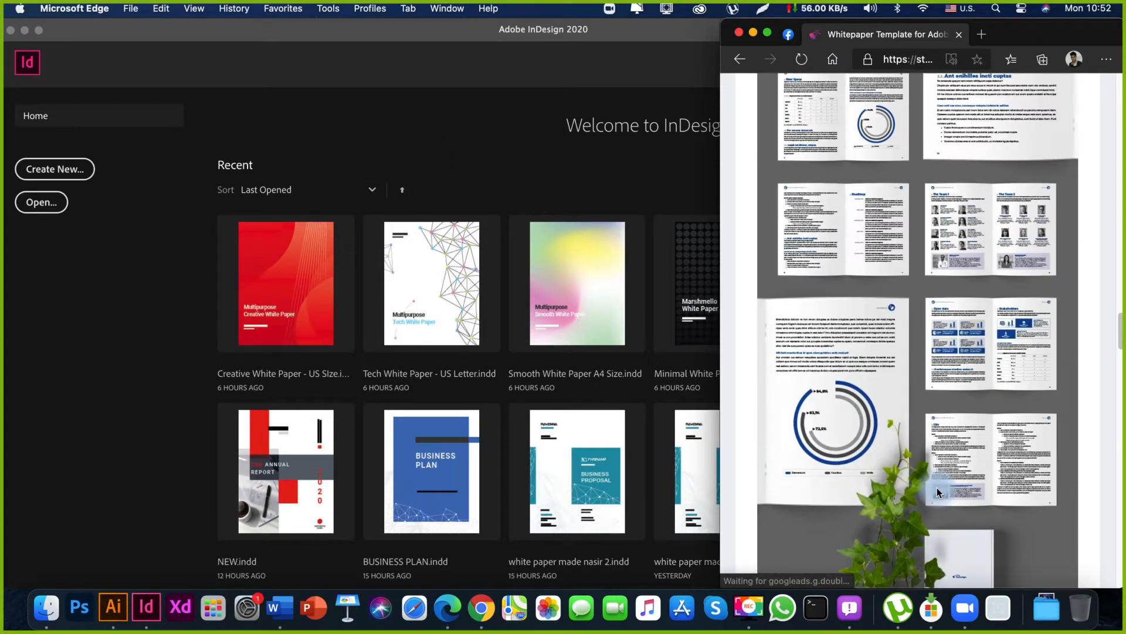
{"action": "left_click", "coordinate": [498, 123]}
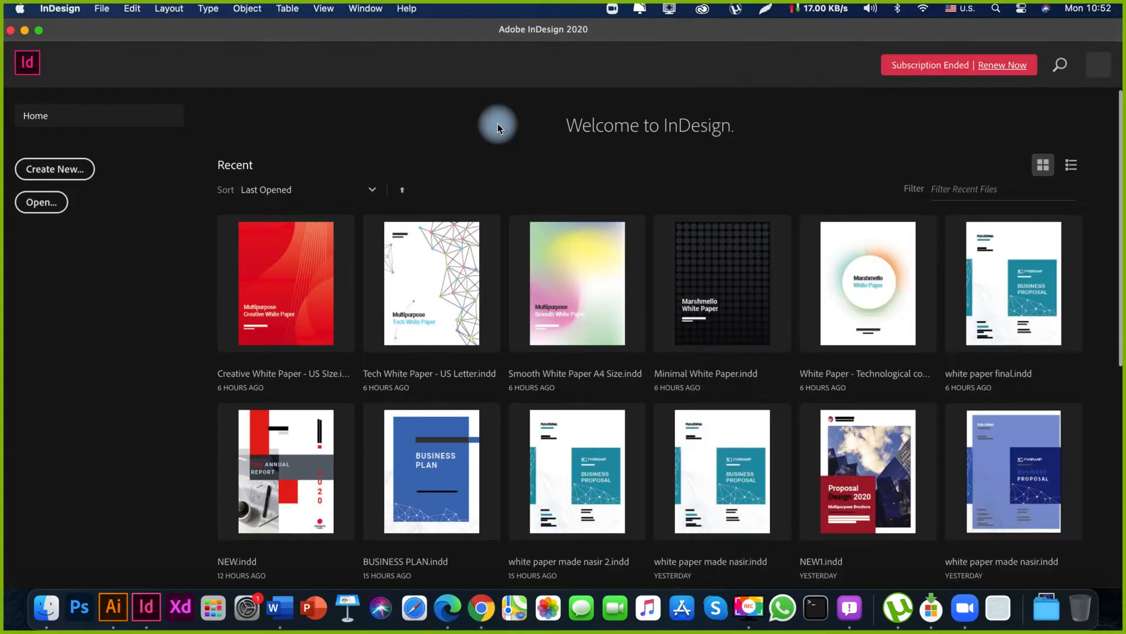
{"action": "scroll", "coordinate": [667, 467], "scroll_direction": "down", "scroll_amount": 3}
{"action": "scroll", "coordinate": [666, 467], "scroll_direction": "down", "scroll_amount": 5}
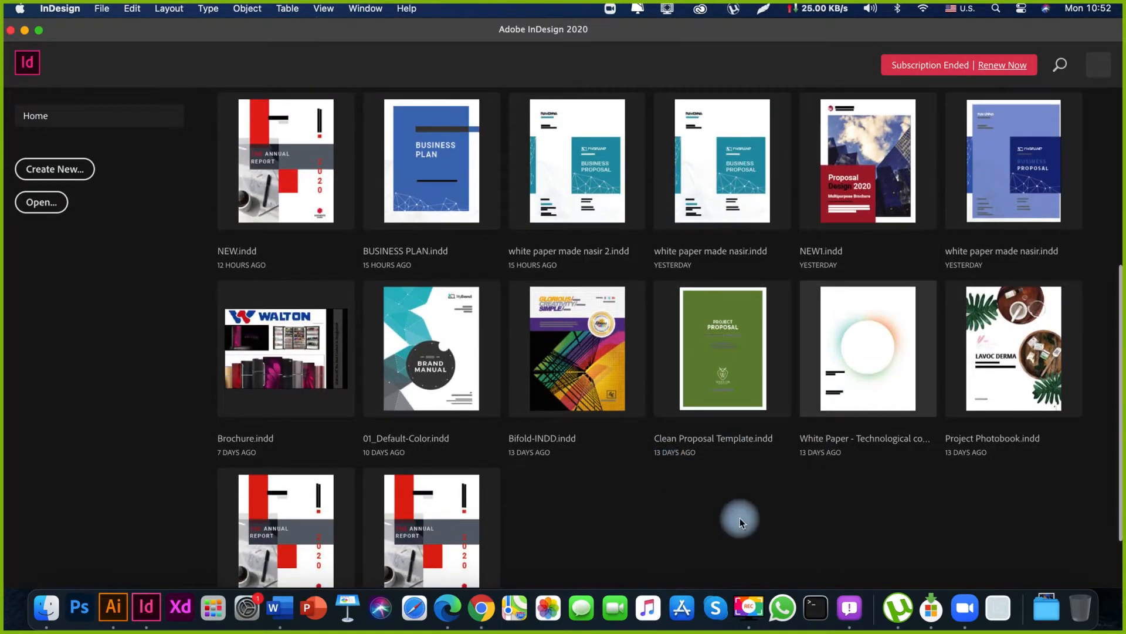
{"action": "scroll", "coordinate": [741, 511], "scroll_direction": "up", "scroll_amount": 5}
{"action": "scroll", "coordinate": [743, 516], "scroll_direction": "up", "scroll_amount": 3}
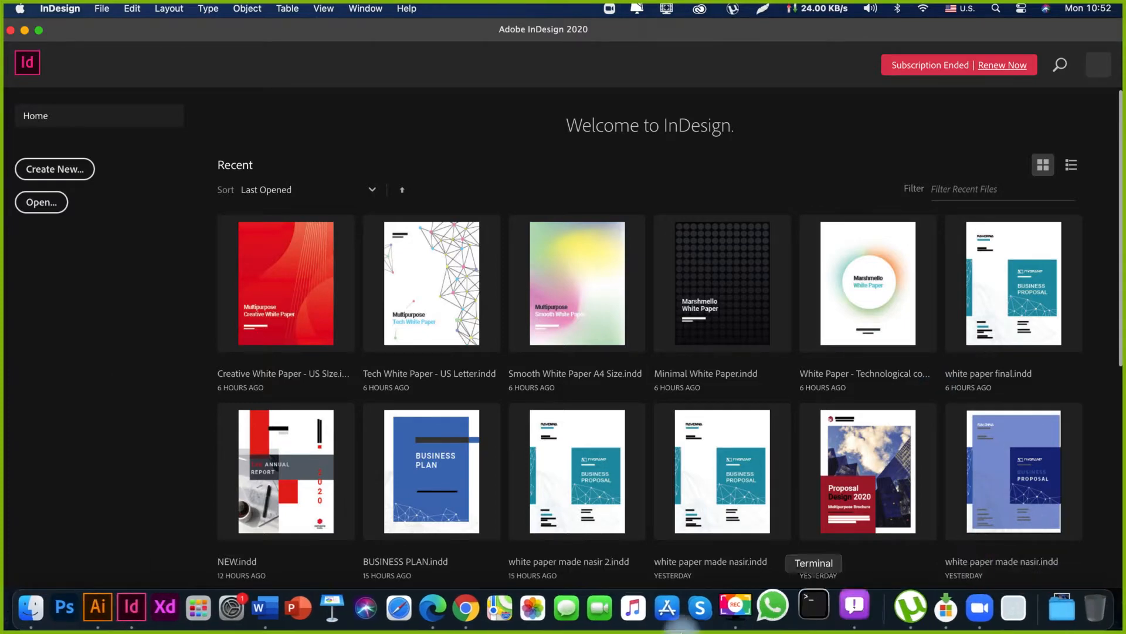
Switch to Zoom and mute all current and new meeting participants, leaving them allowed to unmute themselves, and minimize the participants window.
{"action": "left_click", "coordinate": [963, 609]}
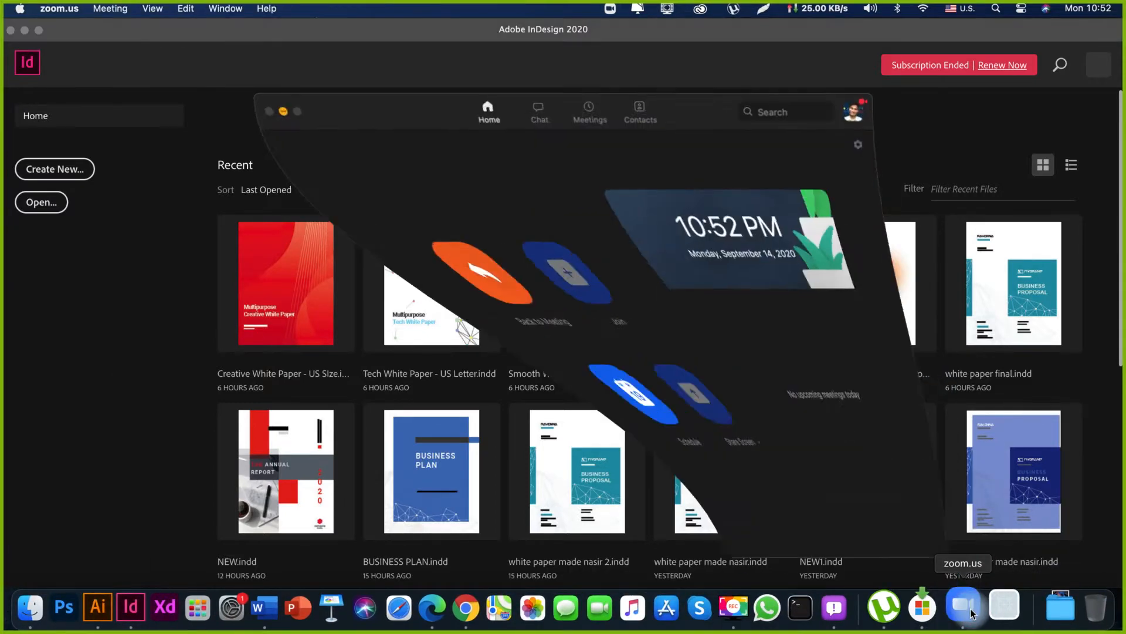
{"action": "left_click", "coordinate": [283, 112]}
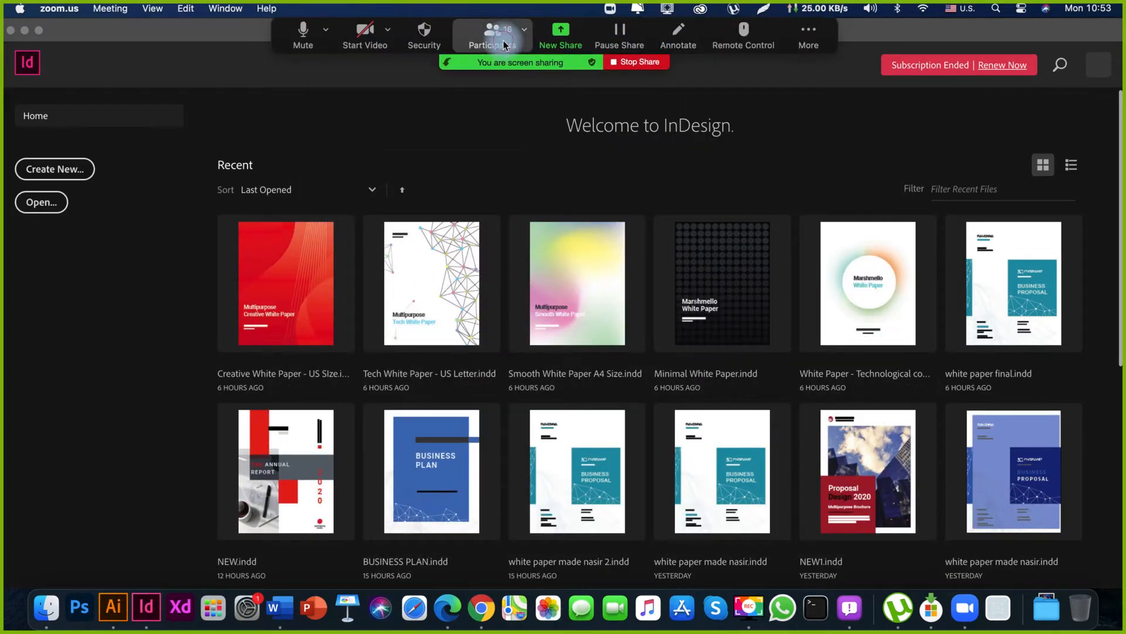
{"action": "left_click", "coordinate": [505, 45]}
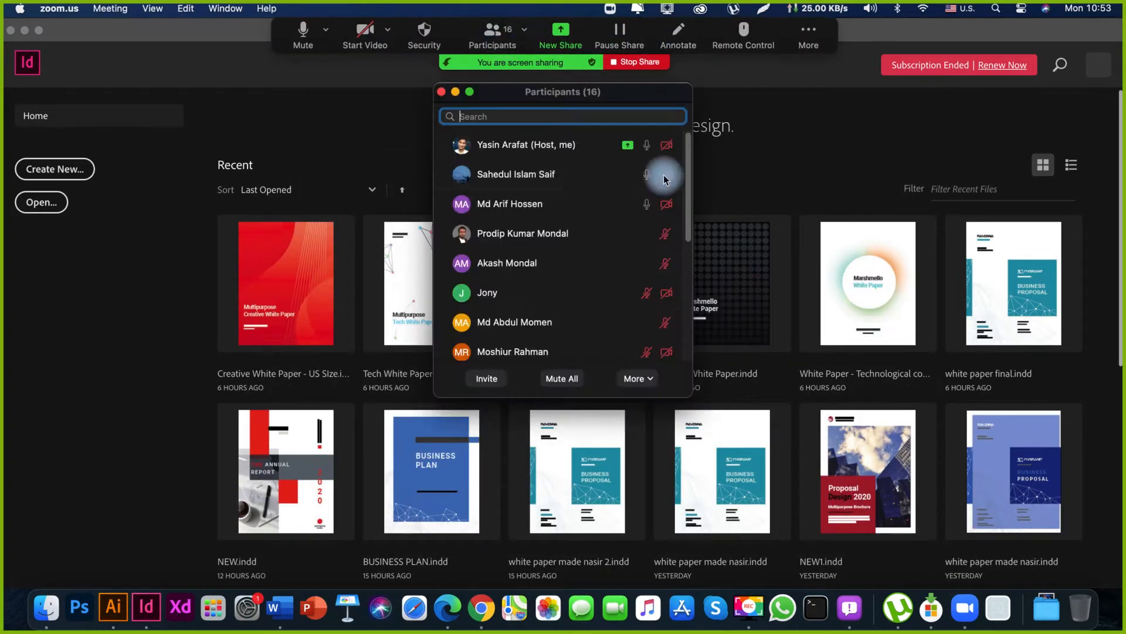
{"action": "left_click", "coordinate": [564, 379]}
{"action": "left_click", "coordinate": [676, 352]}
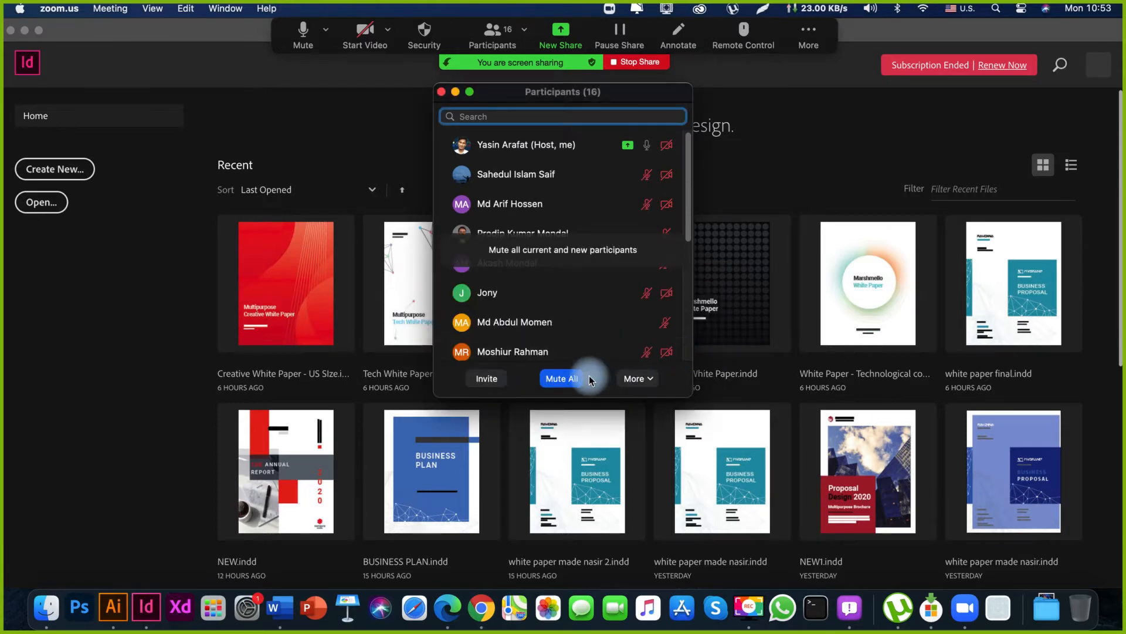
{"action": "left_click", "coordinate": [569, 378]}
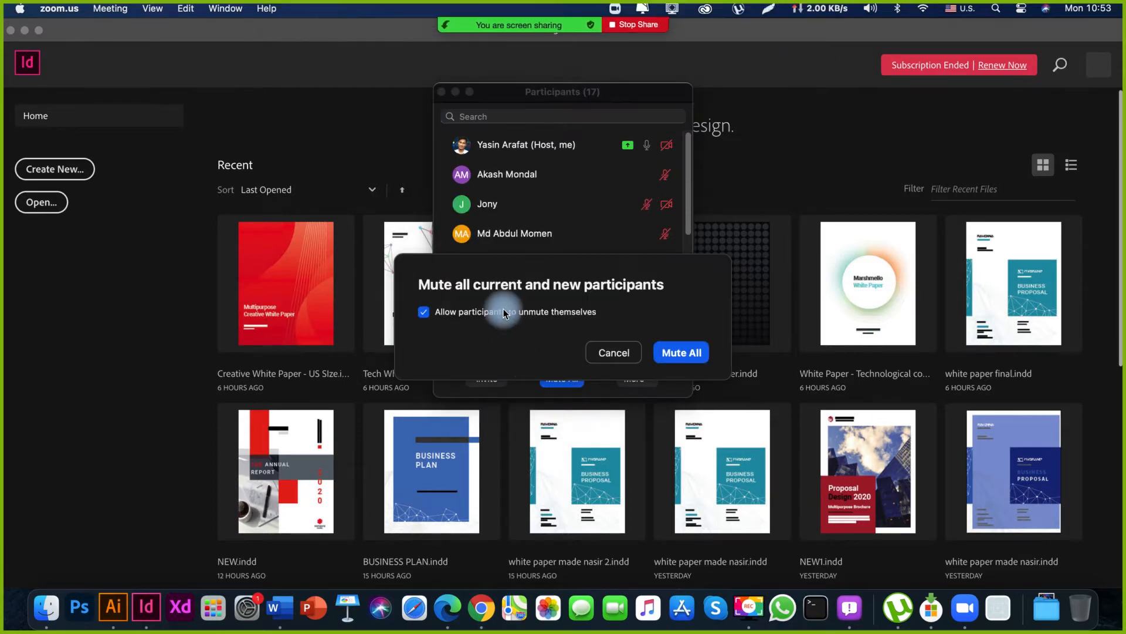
{"action": "left_click", "coordinate": [675, 353]}
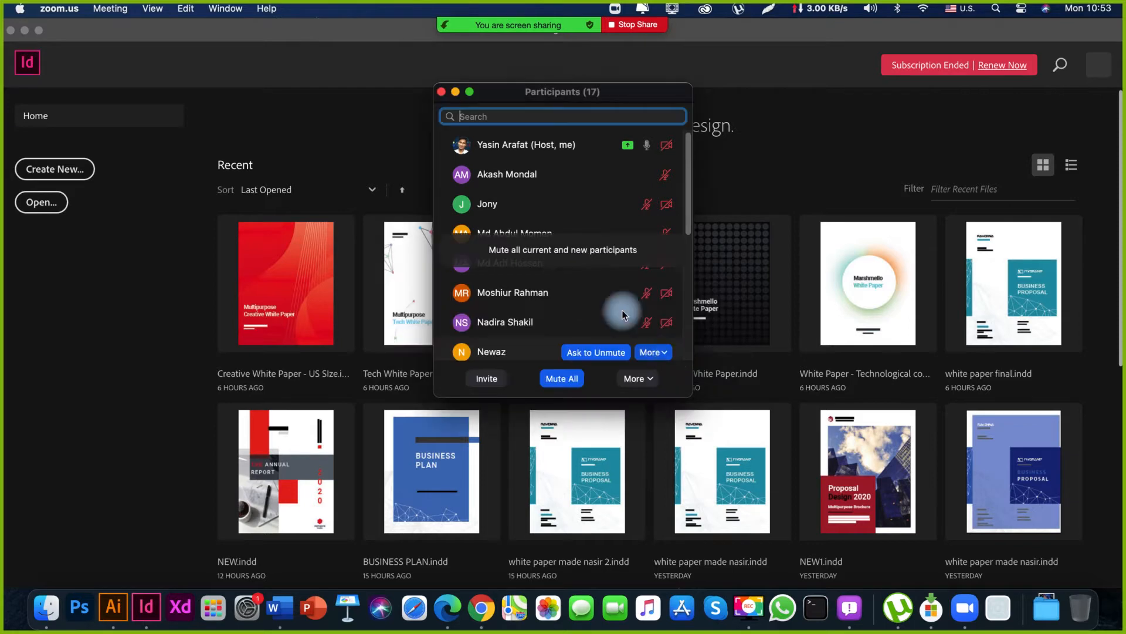
{"action": "left_click", "coordinate": [458, 118]}
{"action": "left_click", "coordinate": [457, 92]}
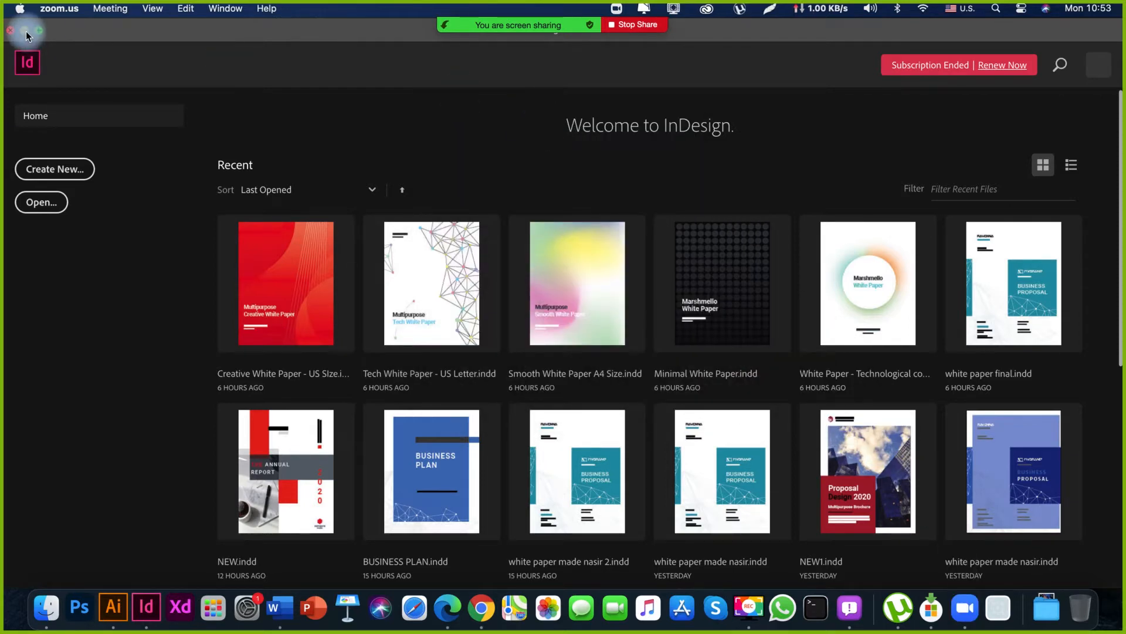
Minimize the InDesign window and review the whitepaper template's cover and inside spreads in the browser.
{"action": "left_click", "coordinate": [67, 335]}
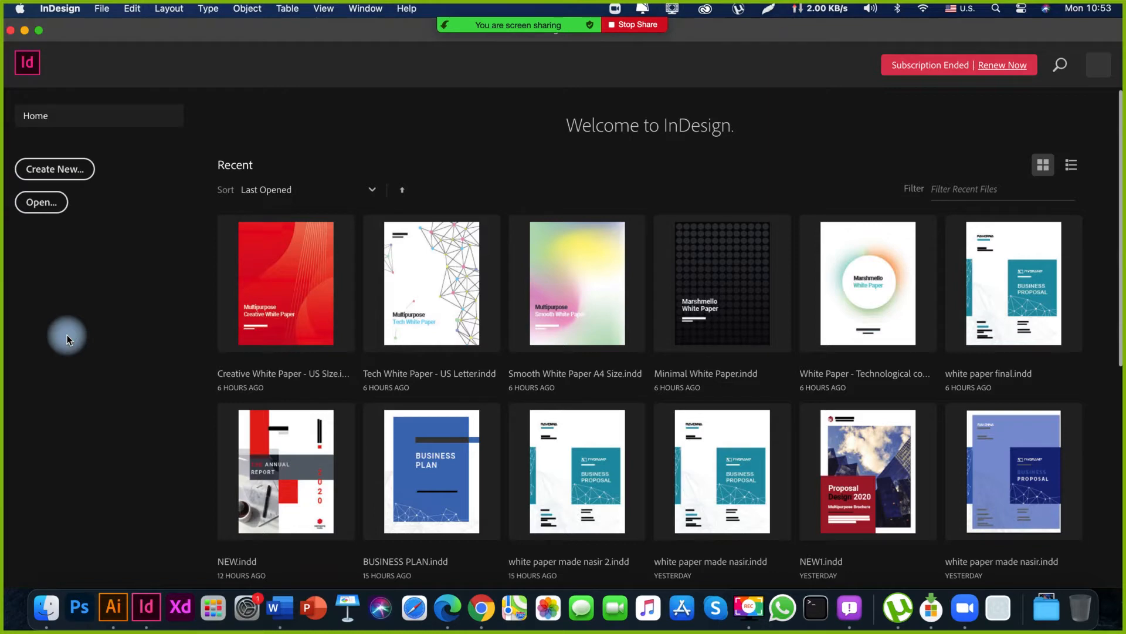
{"action": "left_click", "coordinate": [24, 30]}
{"action": "left_click", "coordinate": [743, 199]}
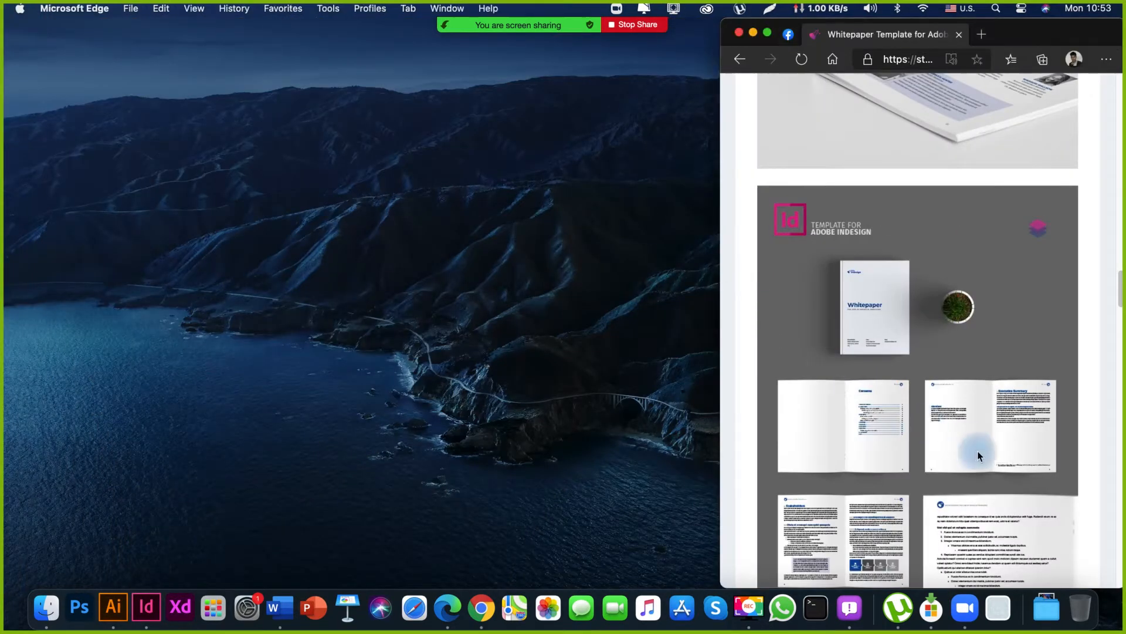
{"action": "scroll", "coordinate": [979, 455], "scroll_direction": "down", "scroll_amount": 10}
{"action": "scroll", "coordinate": [987, 458], "scroll_direction": "up", "scroll_amount": 5}
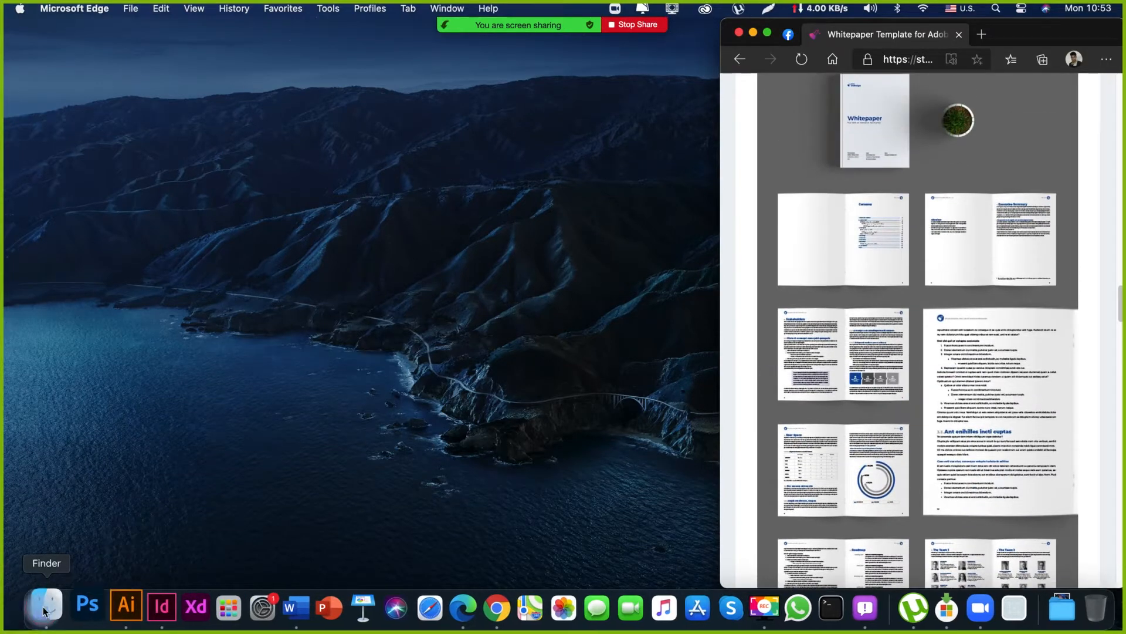
Show the Desktop folder in Finder and enlarge its window to fill the area beside the template page.
{"action": "left_click", "coordinate": [55, 595]}
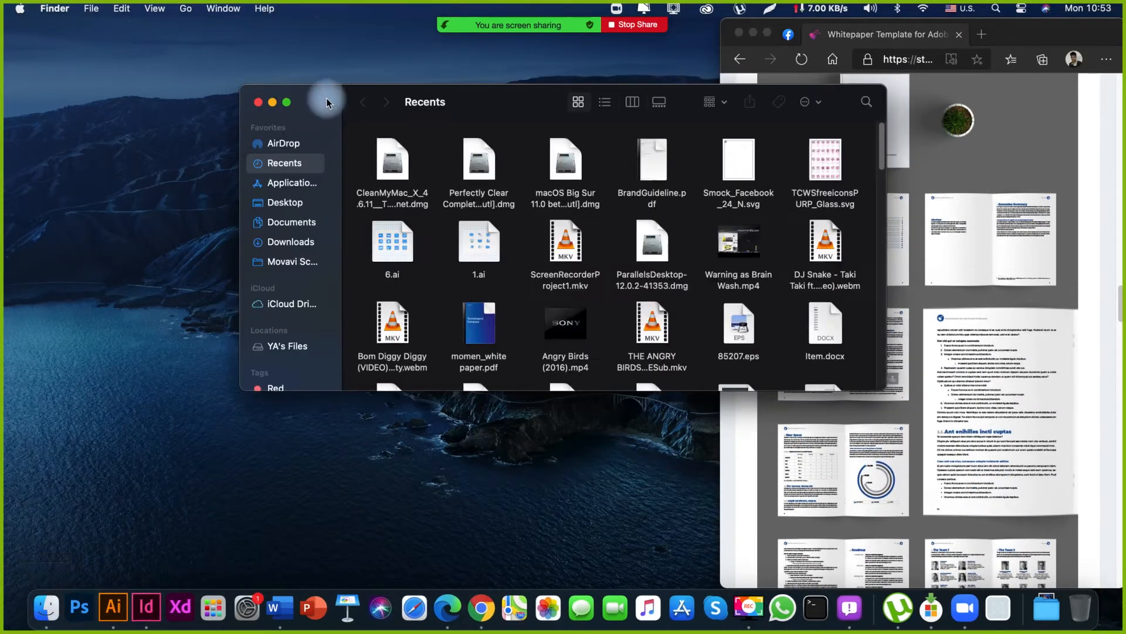
{"action": "left_click", "coordinate": [298, 206]}
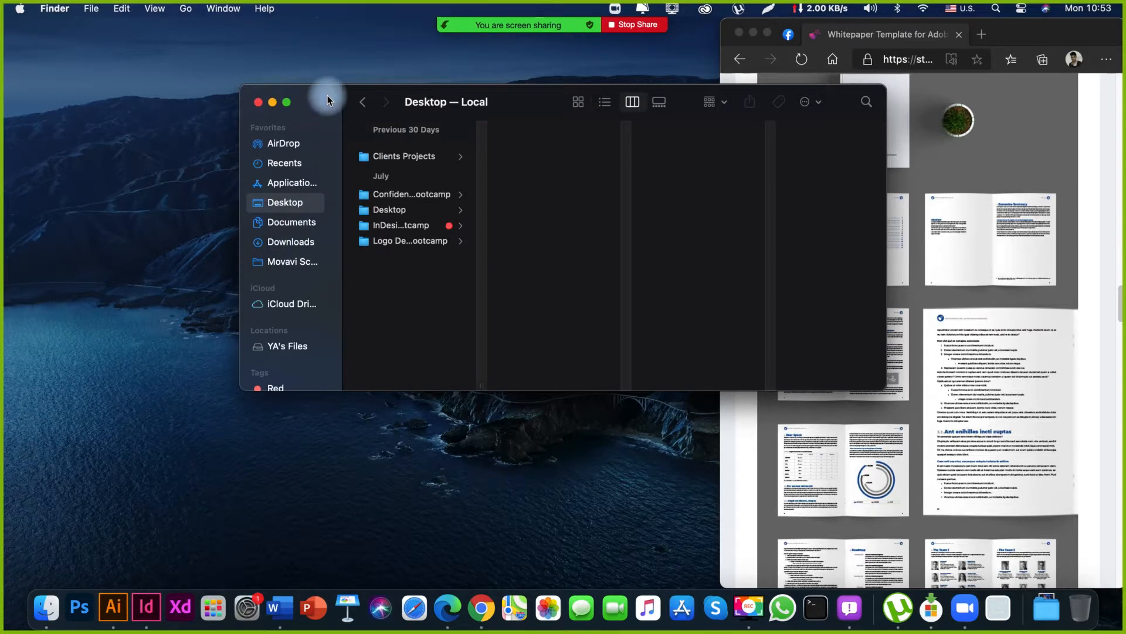
{"action": "left_click_drag", "start_coordinate": [326, 95], "coordinate": [98, 34]}
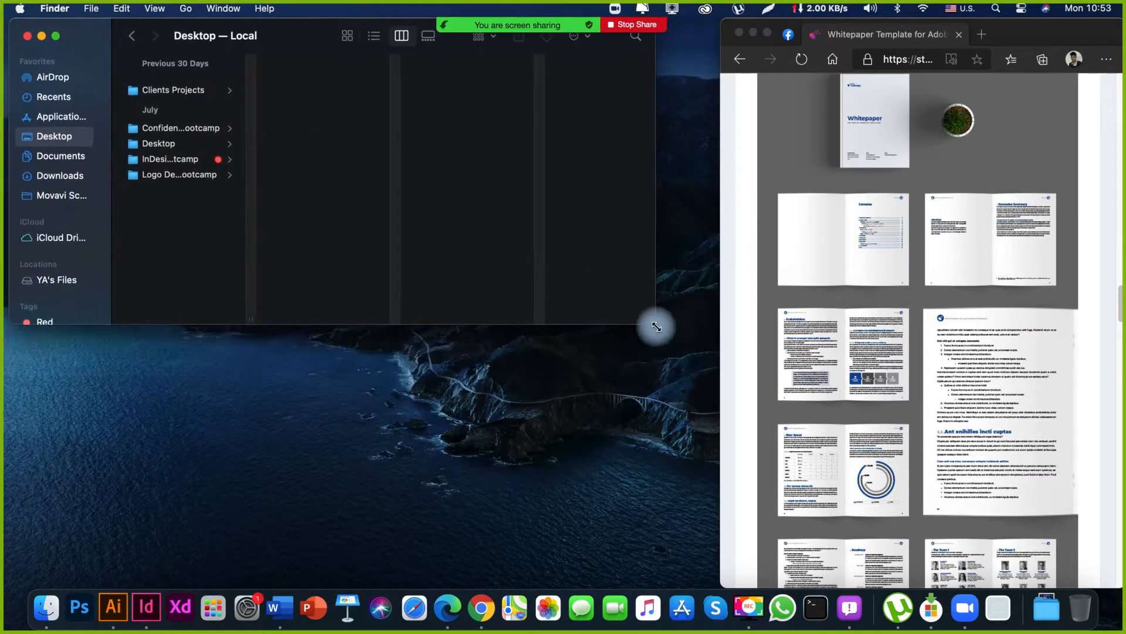
{"action": "left_click_drag", "start_coordinate": [656, 326], "coordinate": [763, 587]}
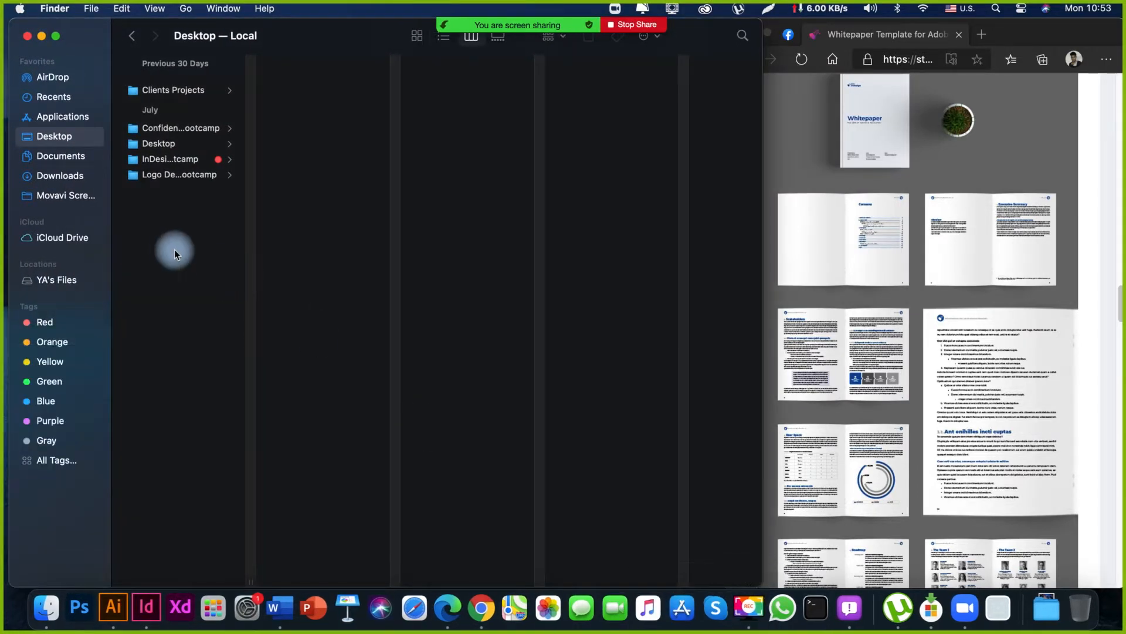
Open White Paper - Technological company.indd from the agency's Editorial Design > White Paper folder inside the InDesign bootcamp folder.
{"action": "left_click", "coordinate": [185, 156]}
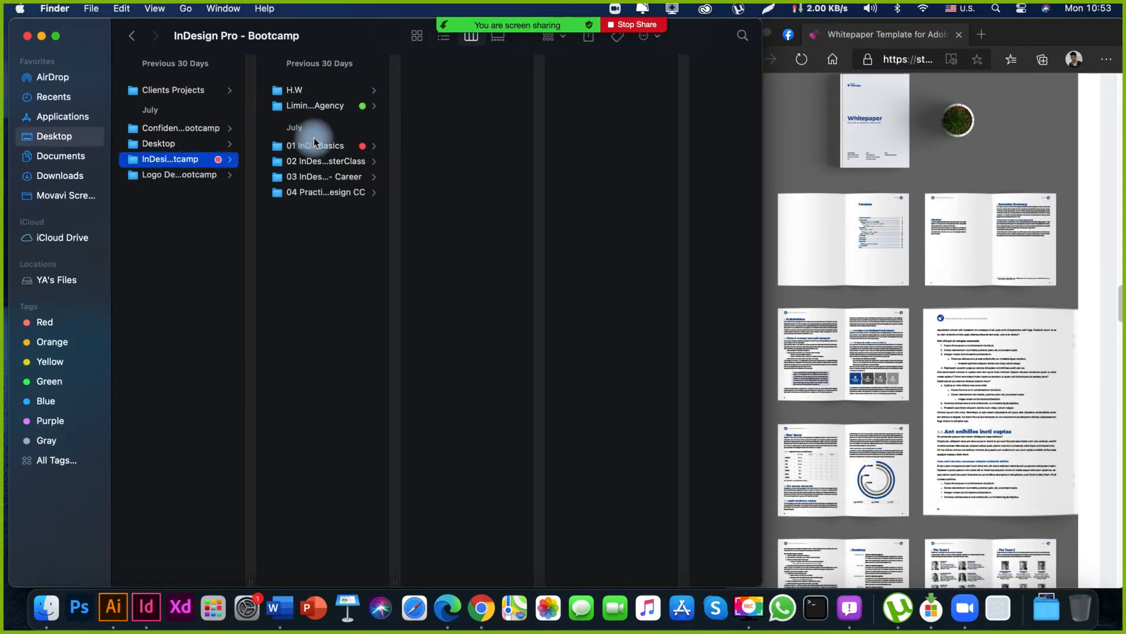
{"action": "left_click", "coordinate": [332, 108]}
{"action": "left_click", "coordinate": [488, 90]}
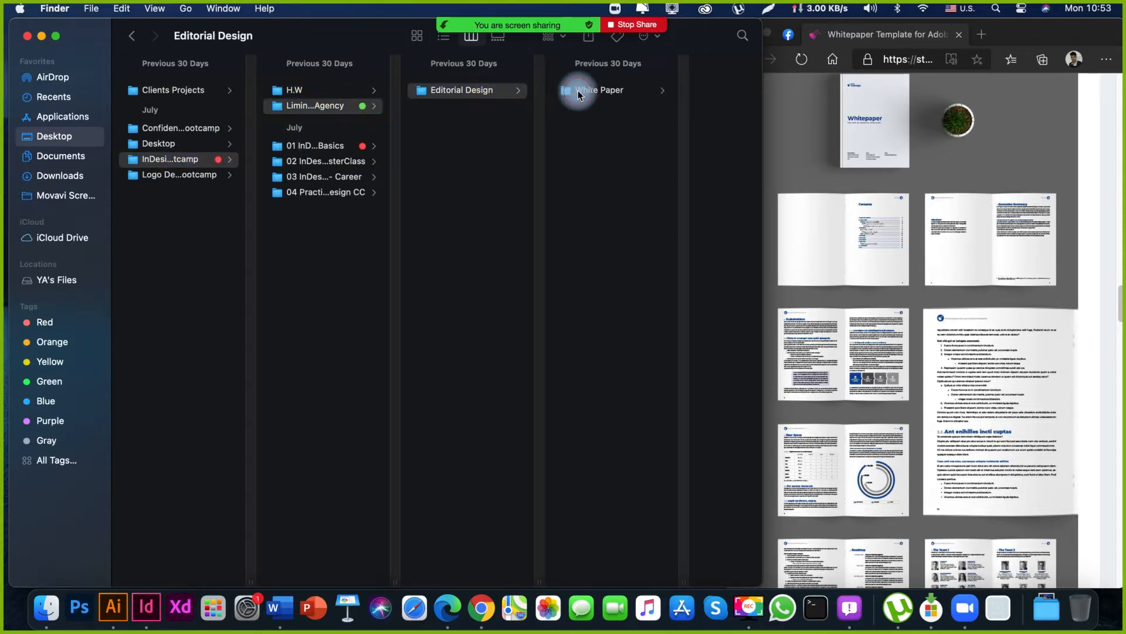
{"action": "left_click", "coordinate": [579, 91]}
{"action": "left_click", "coordinate": [686, 183]}
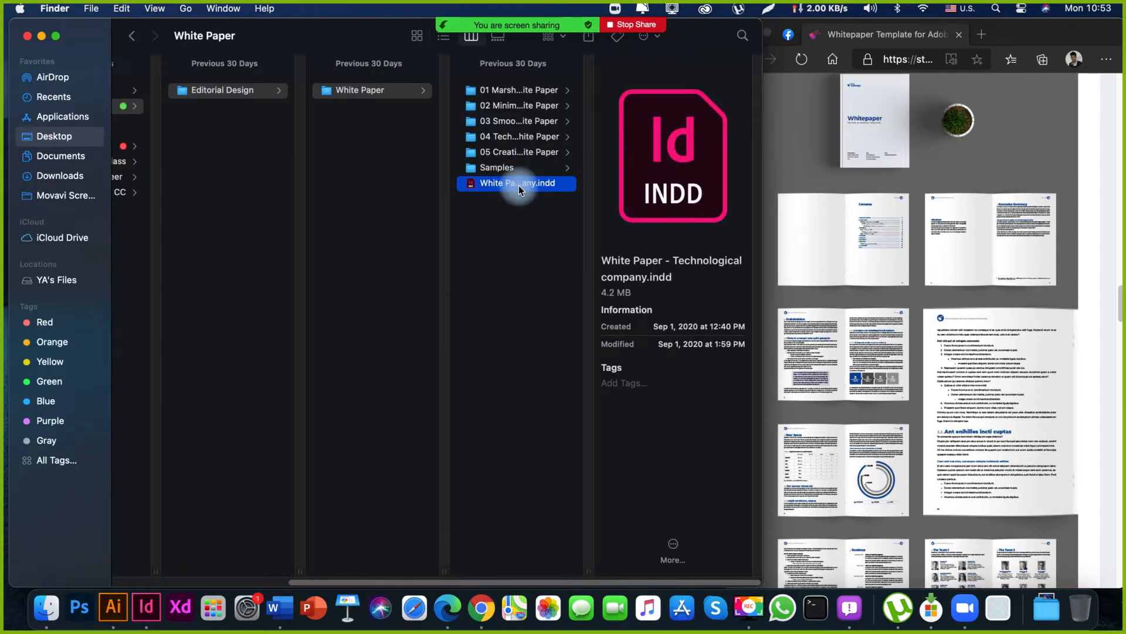
{"action": "double_click", "coordinate": [519, 185]}
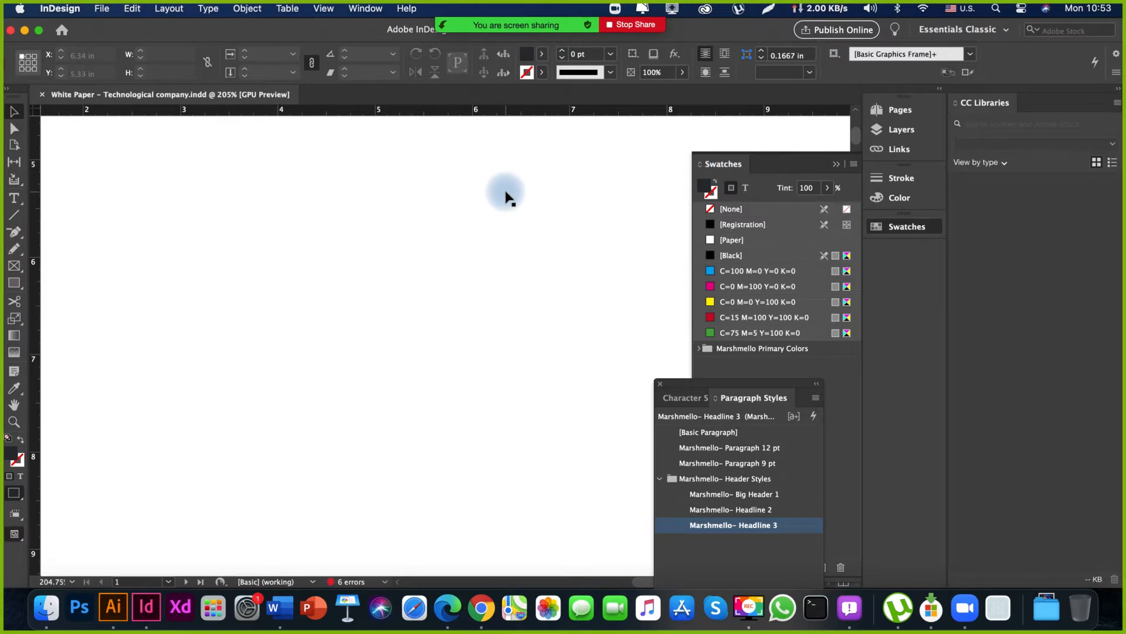
Collapse the Swatches panel and dock the floating Character and Paragraph Styles panels below it.
{"action": "left_click", "coordinate": [839, 169]}
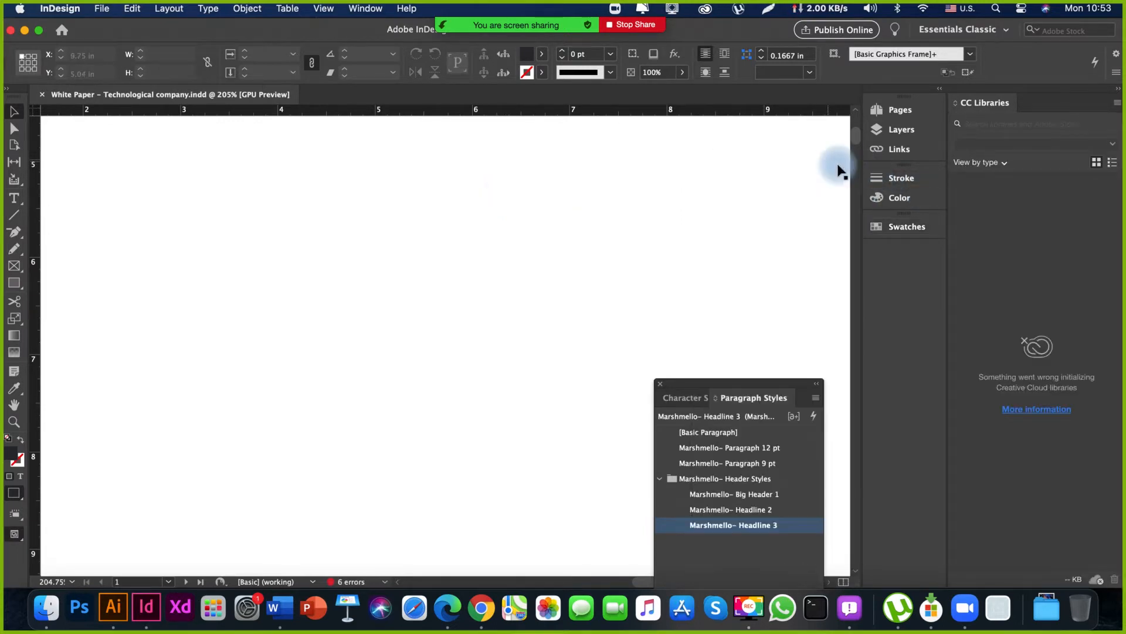
{"action": "left_click_drag", "start_coordinate": [757, 386], "coordinate": [905, 246]}
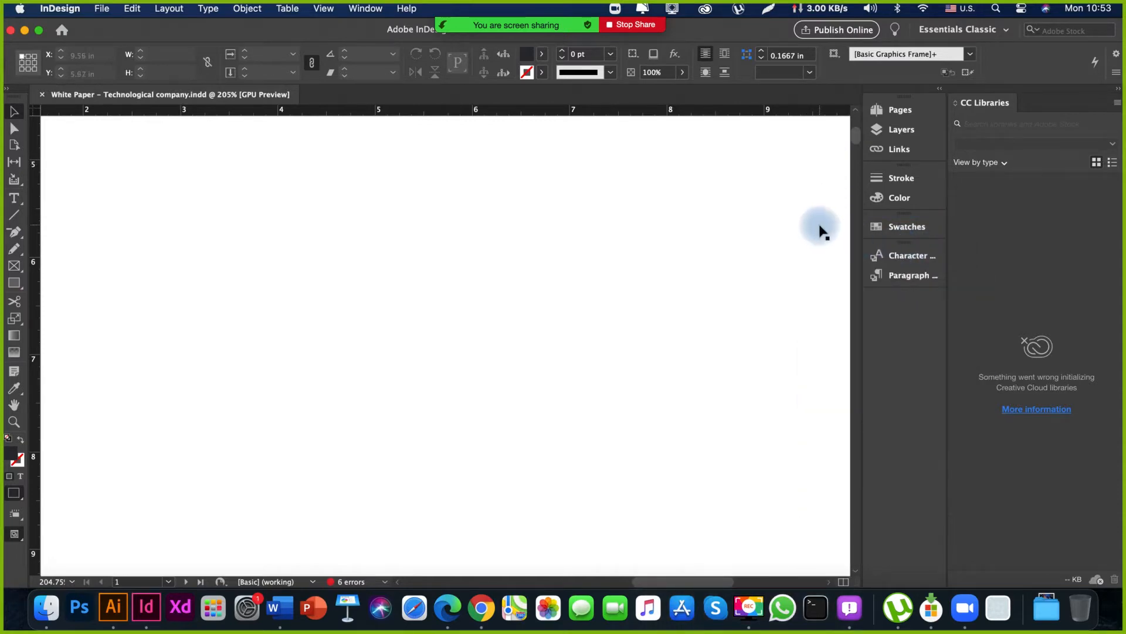
{"action": "left_click", "coordinate": [819, 227]}
Go to page 1 of the document and view it with the panels temporarily hidden.
{"action": "key", "text": "super+minus"}
{"action": "key", "text": "super+minus"}
{"action": "key", "text": "super+minus"}
{"action": "key", "text": "super+minus"}
{"action": "key", "text": "super+minus"}
{"action": "key", "text": "super+minus"}
{"action": "key", "text": "super+minus"}
{"action": "key", "text": "super+minus"}
{"action": "key", "text": "super+minus"}
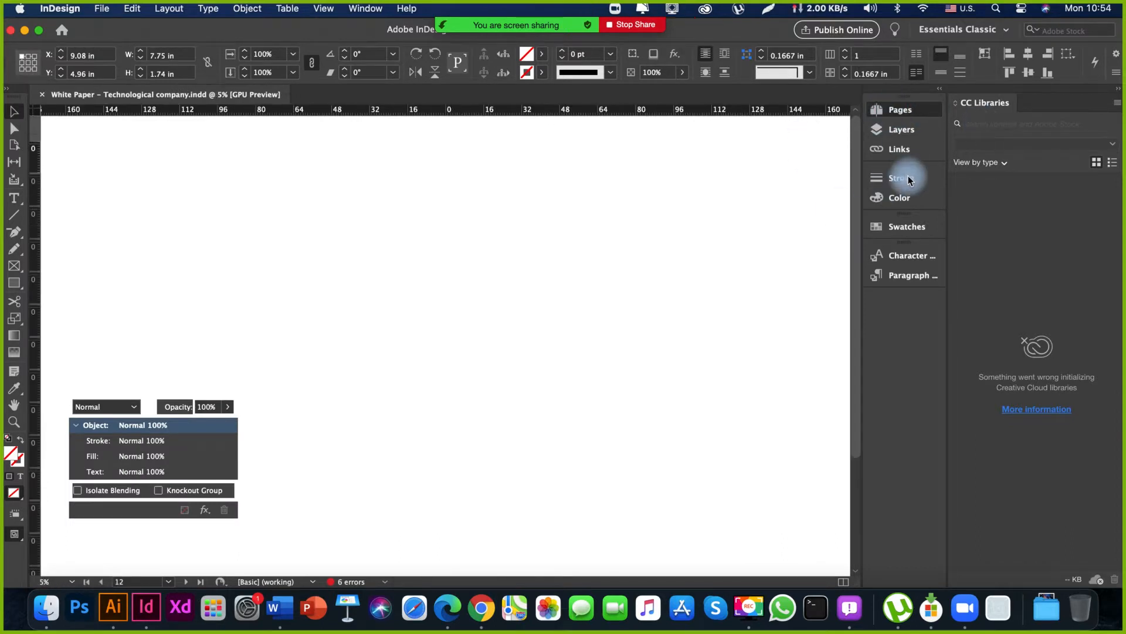
{"action": "left_click", "coordinate": [897, 110]}
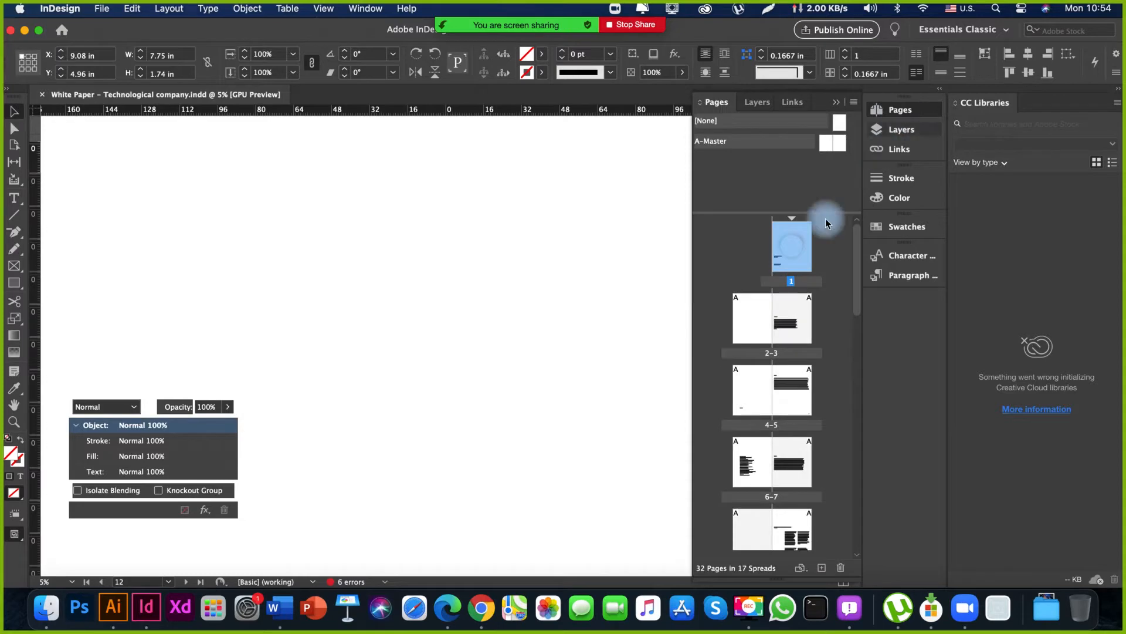
{"action": "double_click", "coordinate": [795, 256]}
{"action": "key", "text": "Tab"}
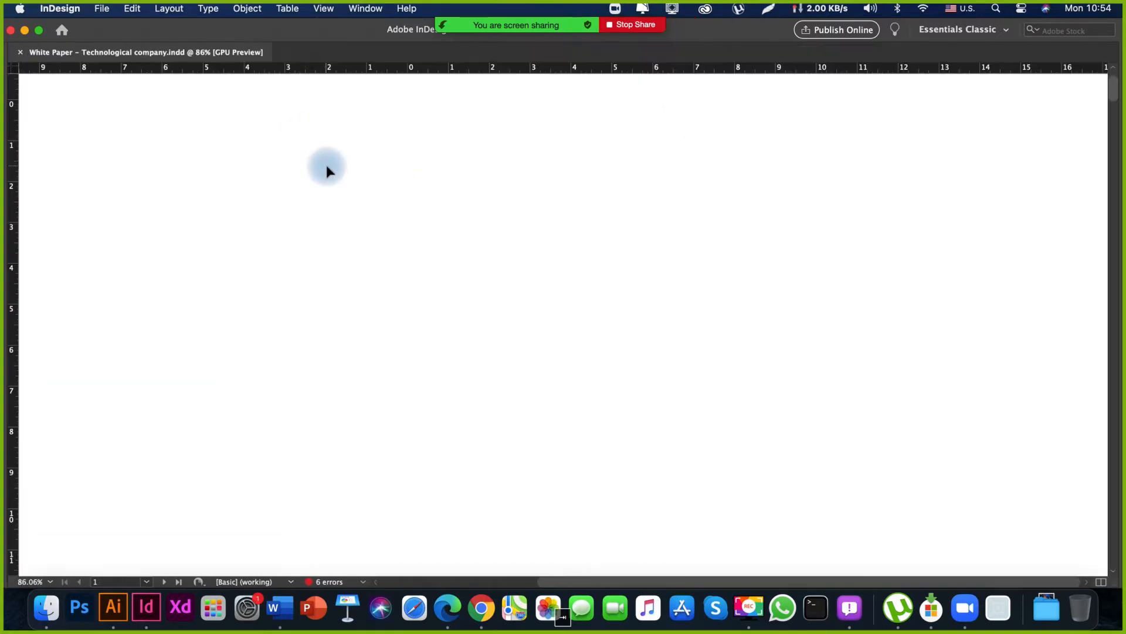
{"action": "key", "text": "super+minus"}
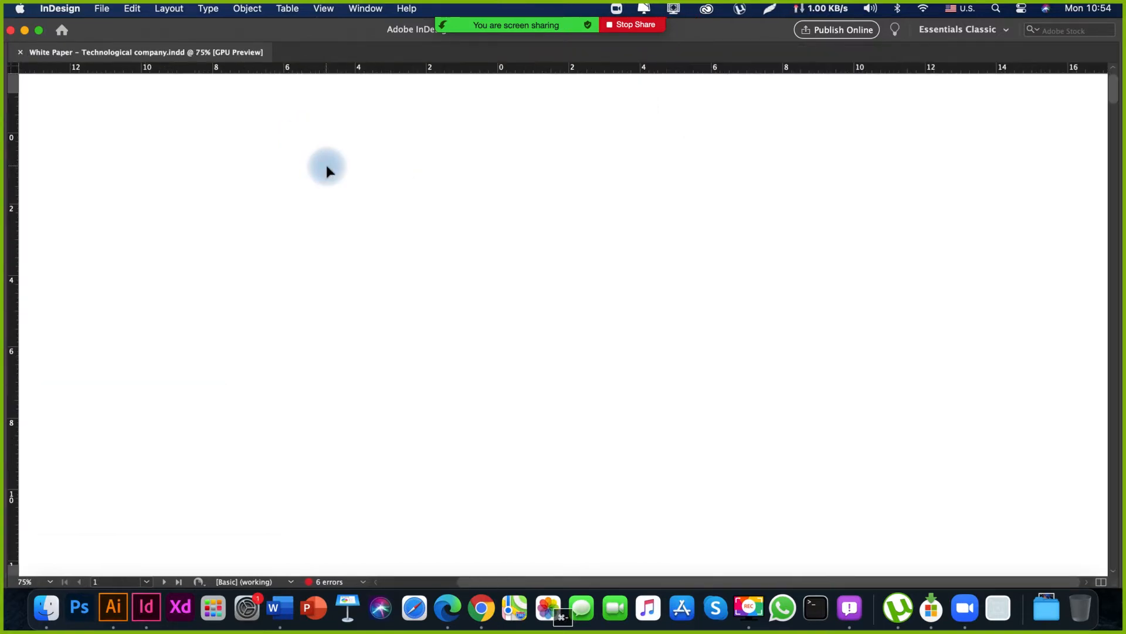
{"action": "key", "text": "z"}
{"action": "left_click_drag", "start_coordinate": [252, 144], "coordinate": [237, 322]}
{"action": "key", "text": "Tab"}
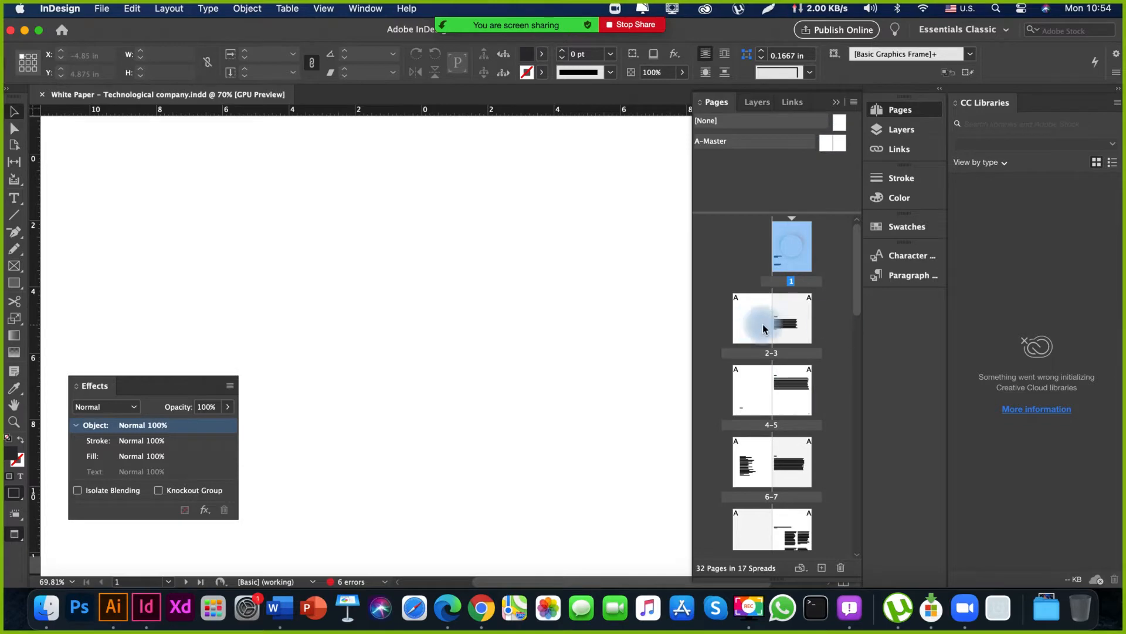
Go to page 3, hide all panels and frame the 2-3 spread in the document window.
{"action": "double_click", "coordinate": [789, 324]}
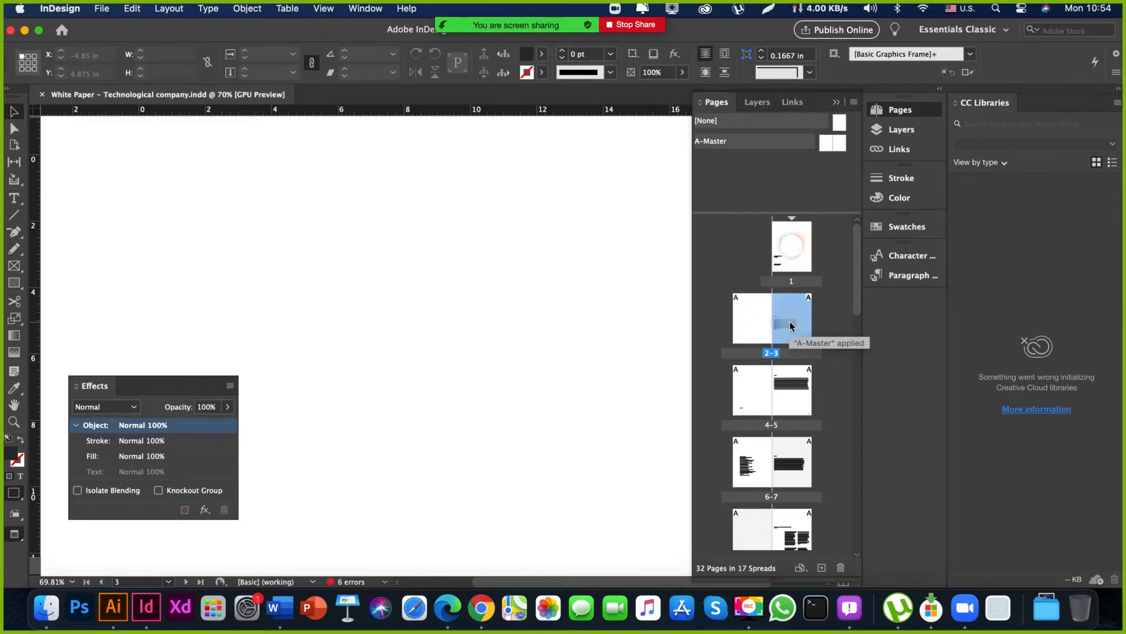
{"action": "key", "text": "Tab"}
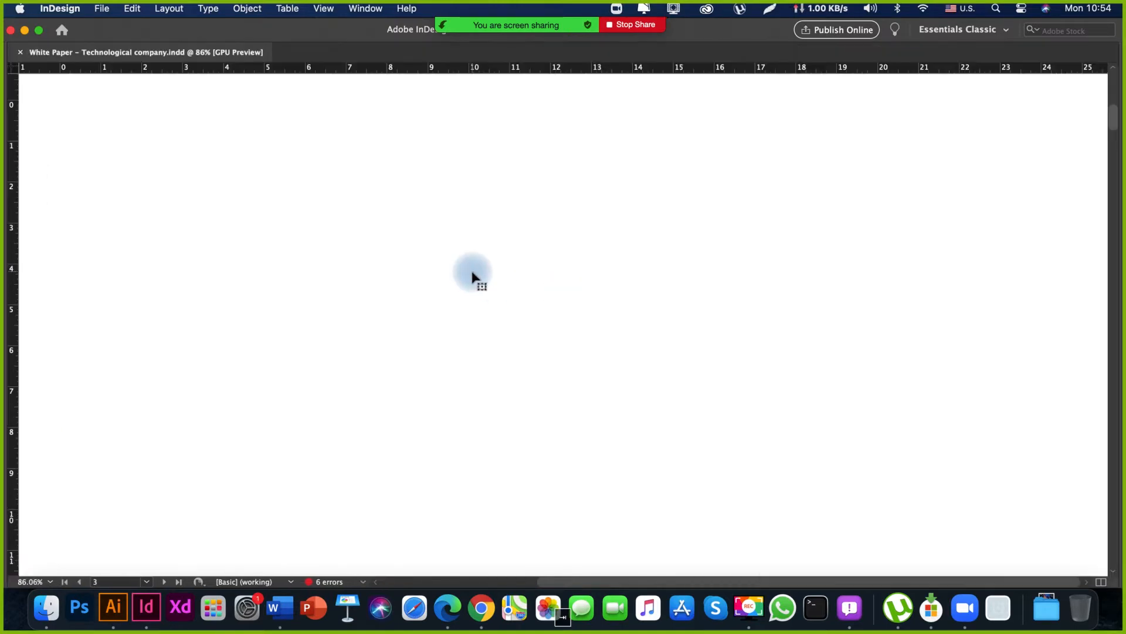
{"action": "key", "text": "super+minus"}
{"action": "key", "text": "super+minus"}
{"action": "key", "text": "super+minus"}
{"action": "key", "text": "super+minus"}
{"action": "key", "text": "super+minus"}
{"action": "key", "text": "super+minus"}
{"action": "key", "text": "super+minus"}
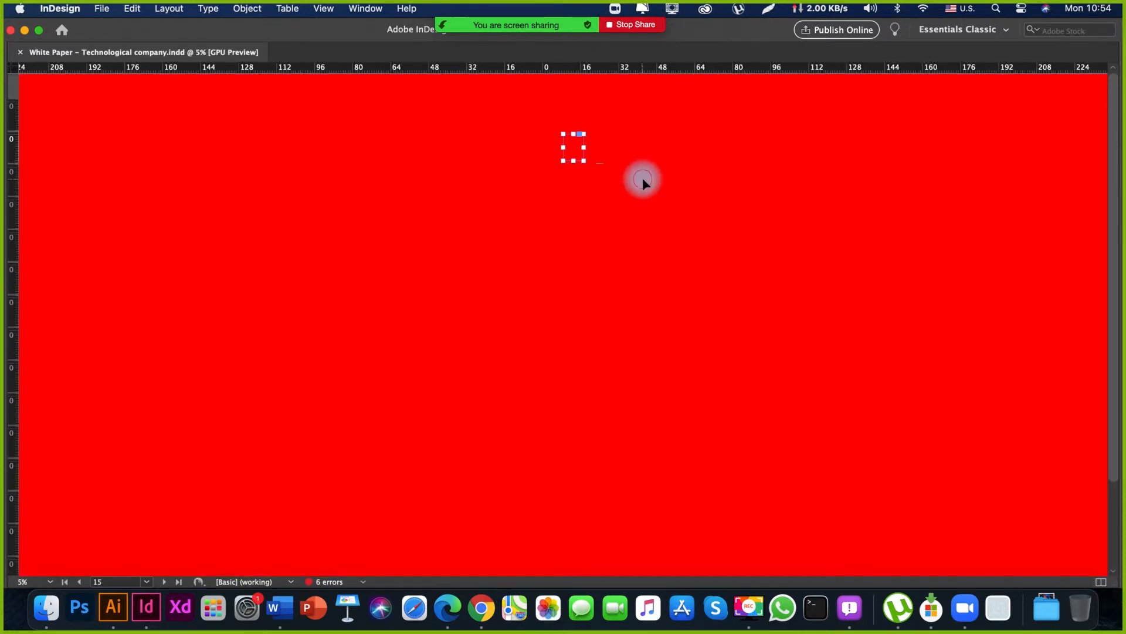
{"action": "key", "text": "z"}
{"action": "left_click_drag", "start_coordinate": [557, 127], "coordinate": [1006, 284]}
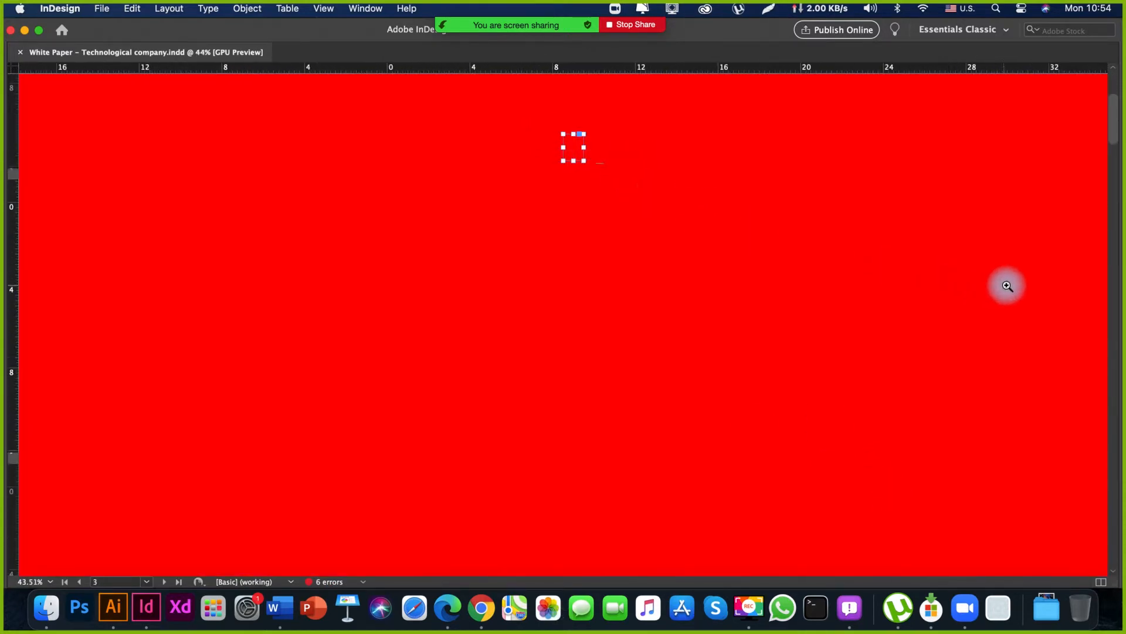
Examine the blank page 2 and the Disclaimer page in the spread below the cover.
{"action": "key", "text": "v"}
{"action": "left_click_drag", "start_coordinate": [765, 273], "coordinate": [785, 246]}
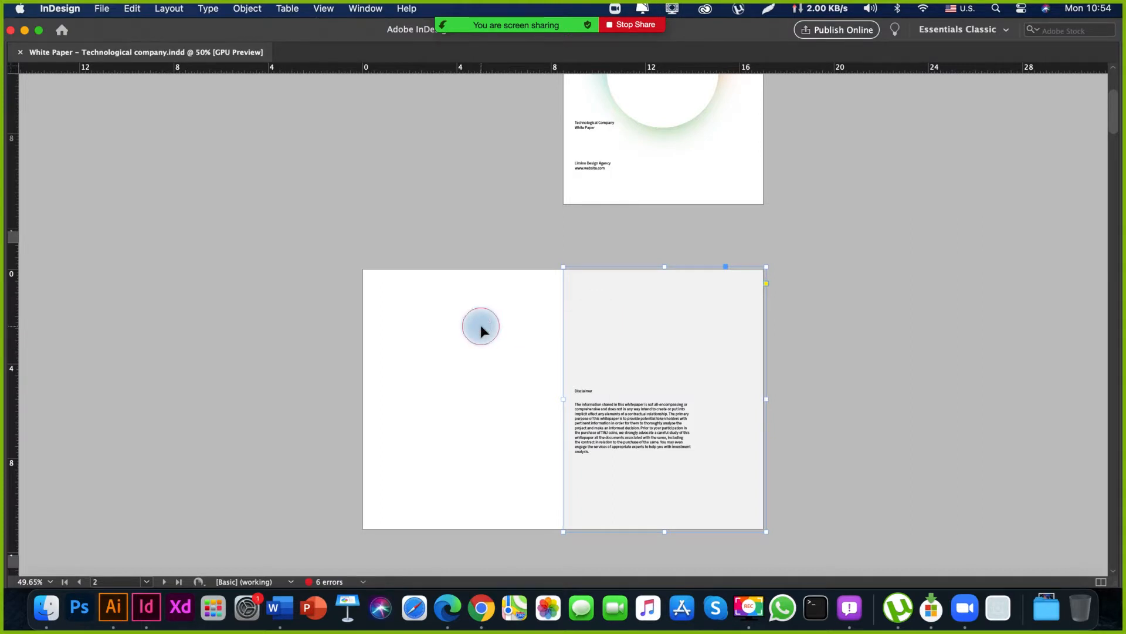
{"action": "left_click_drag", "start_coordinate": [458, 296], "coordinate": [473, 491]}
{"action": "key", "text": "space"}
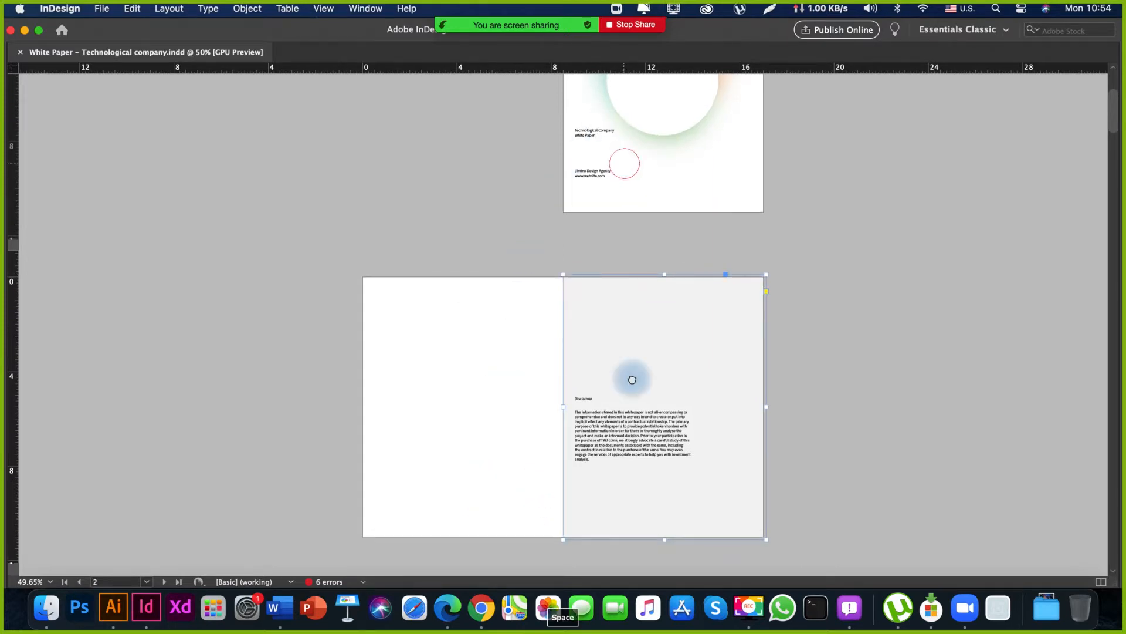
Return to the cover page and frame it fully in the document window.
{"action": "left_click_drag", "start_coordinate": [632, 378], "coordinate": [641, 507]}
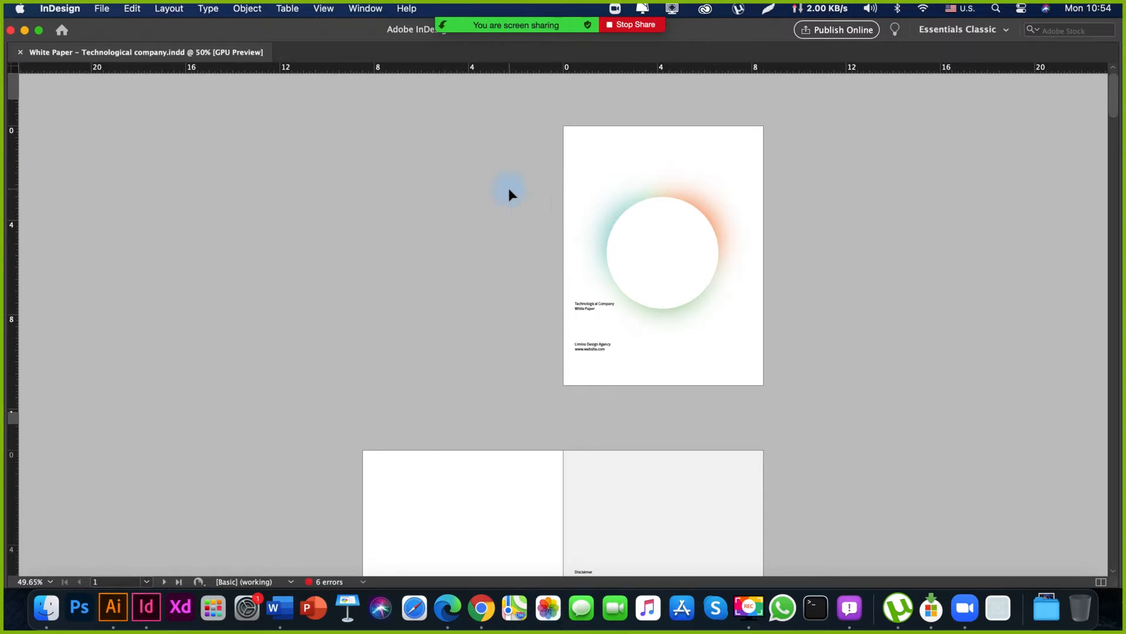
{"action": "left_click", "coordinate": [518, 166]}
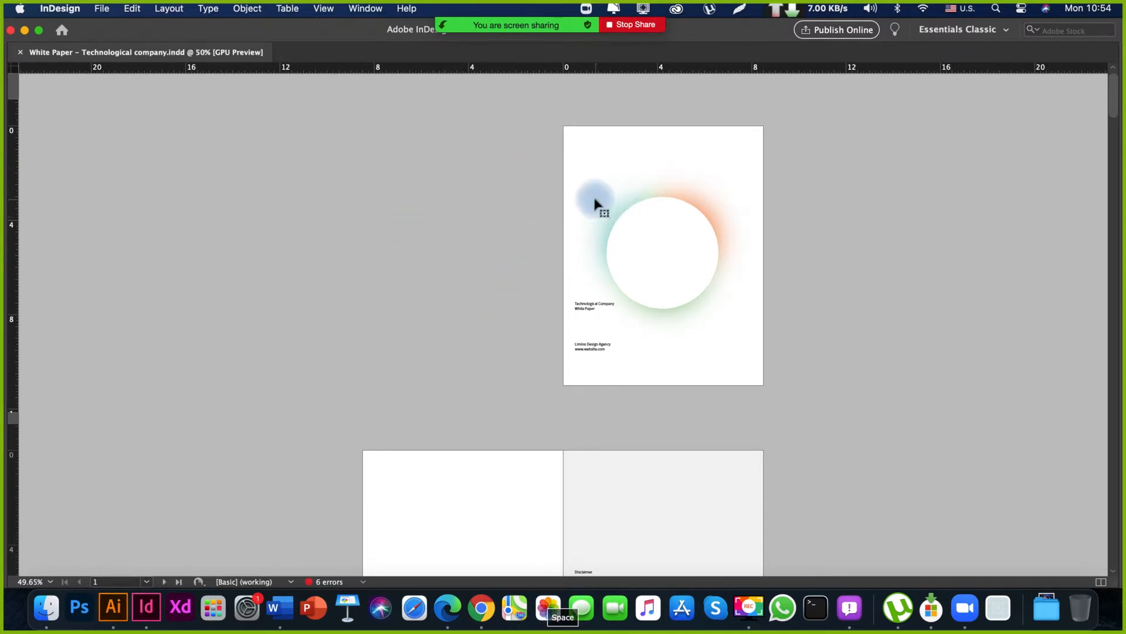
{"action": "left_click_drag", "start_coordinate": [595, 209], "coordinate": [616, 214]}
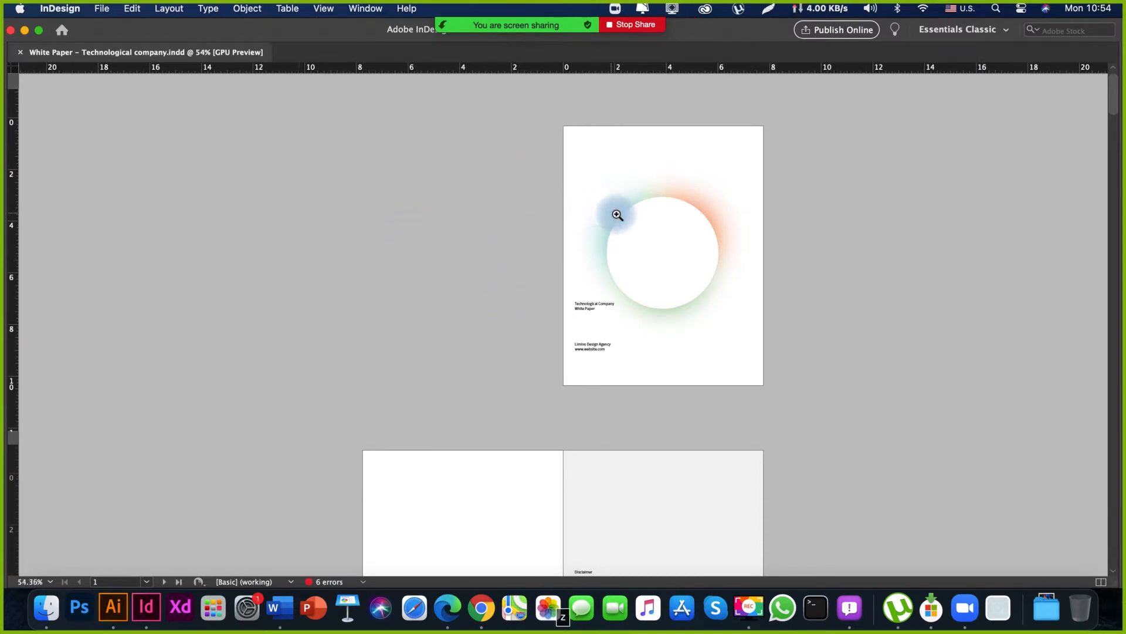
{"action": "key", "text": "space"}
{"action": "left_click_drag", "start_coordinate": [492, 145], "coordinate": [532, 257]}
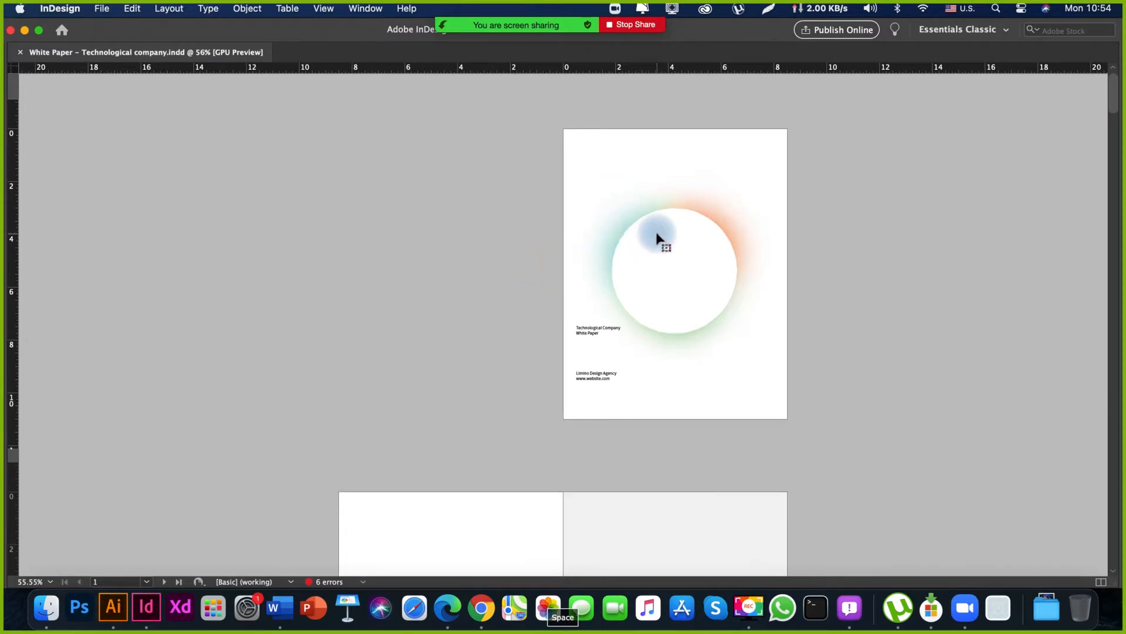
Remove the gradient circle artwork from the cover page, keeping the two text blocks.
{"action": "left_click_drag", "start_coordinate": [683, 284], "coordinate": [898, 345]}
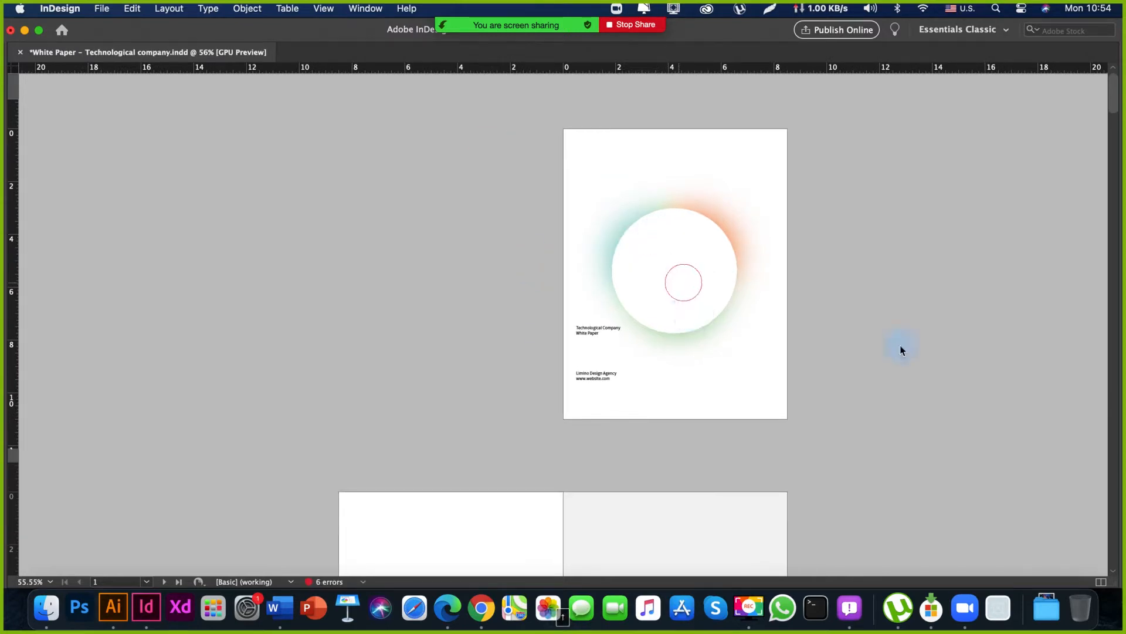
{"action": "key", "text": "super+z"}
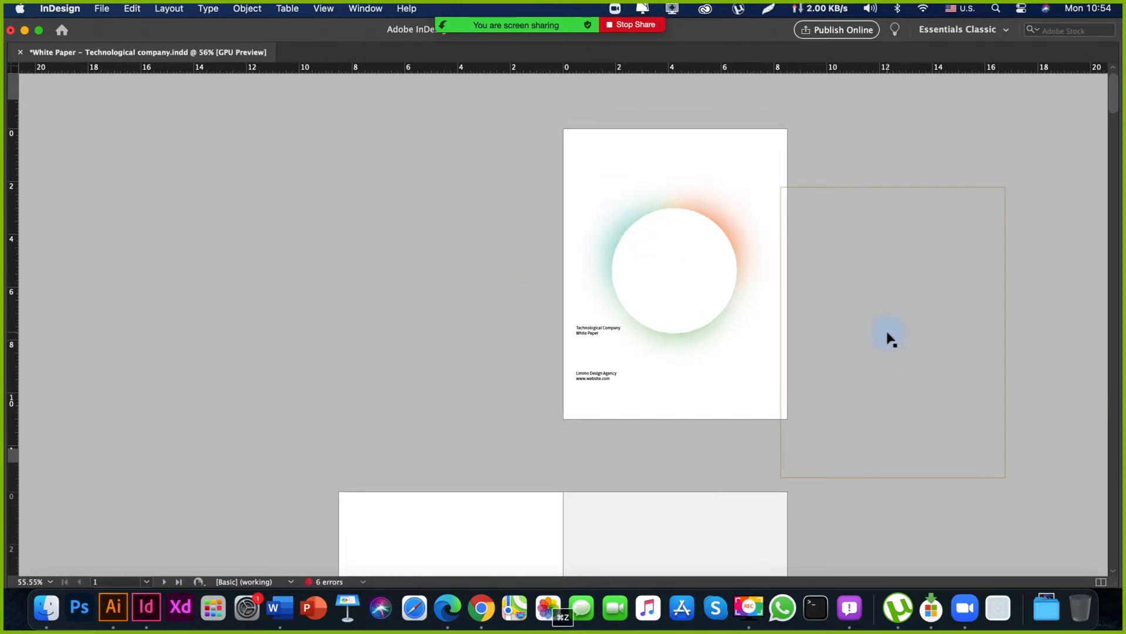
{"action": "key", "text": "w"}
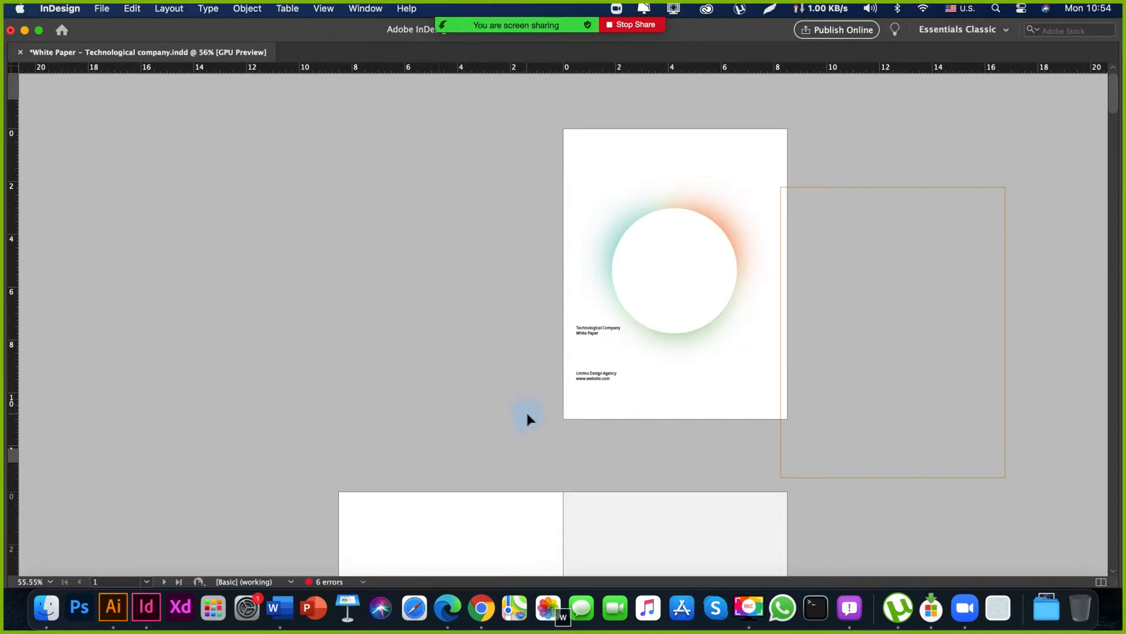
{"action": "left_click", "coordinate": [522, 215]}
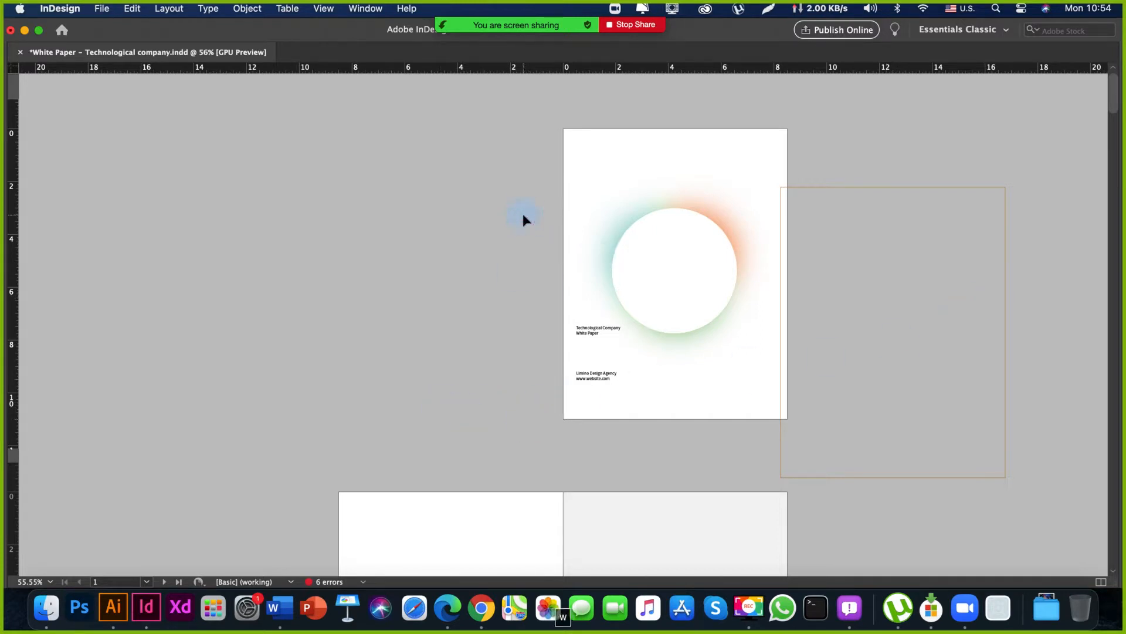
{"action": "key", "text": "space"}
{"action": "left_click_drag", "start_coordinate": [681, 487], "coordinate": [704, 494]}
{"action": "left_click_drag", "start_coordinate": [674, 425], "coordinate": [689, 448]}
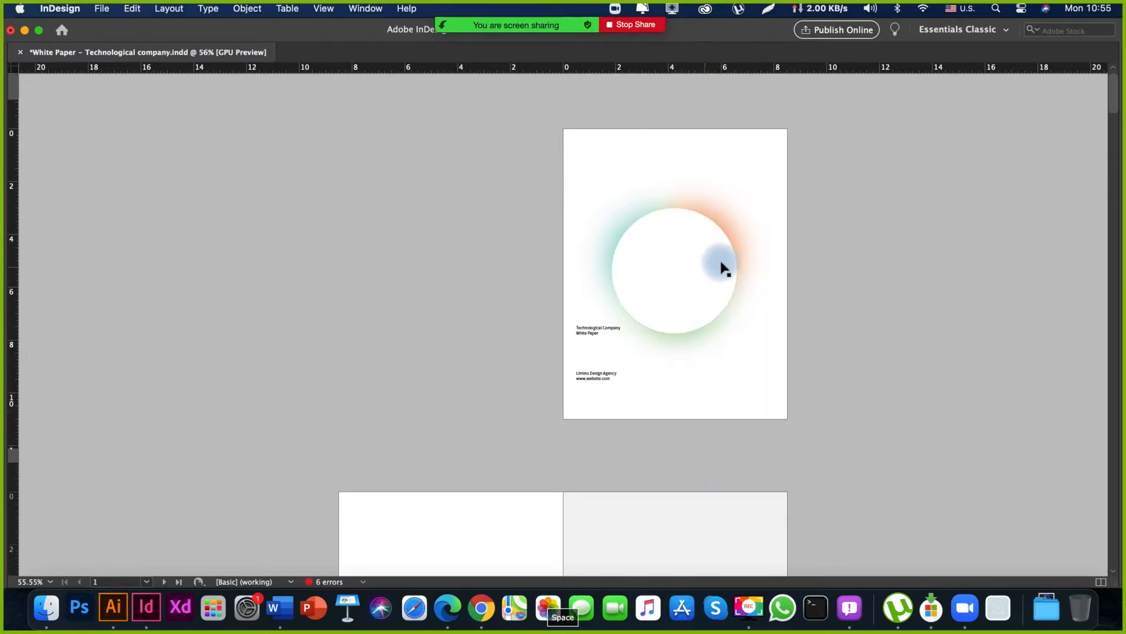
{"action": "left_click_drag", "start_coordinate": [720, 267], "coordinate": [880, 305]}
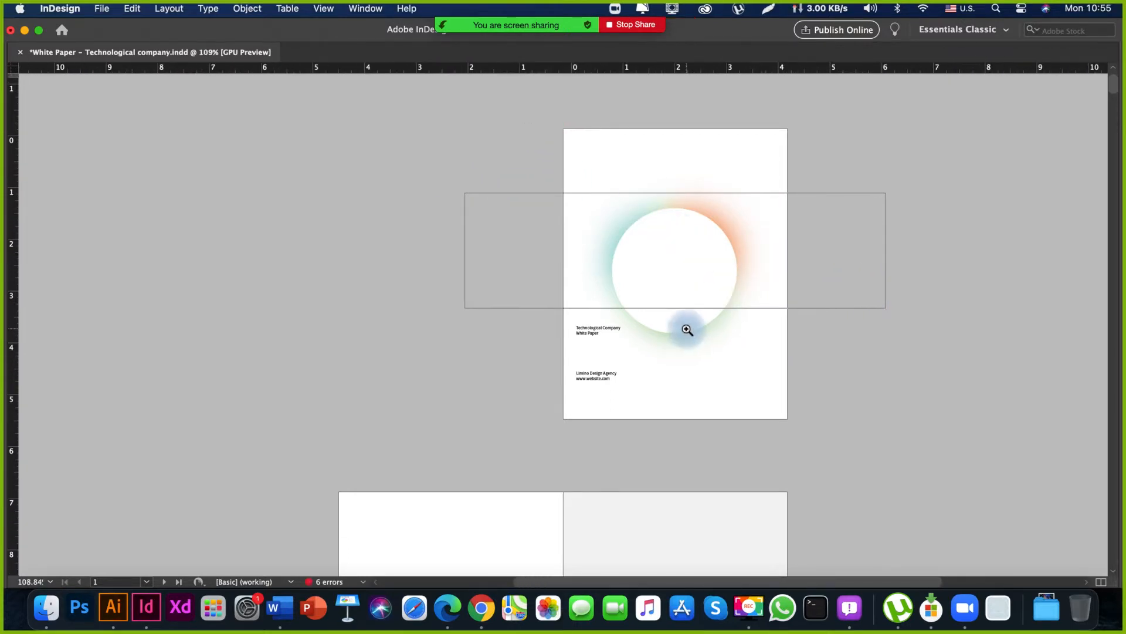
{"action": "key", "text": "v"}
{"action": "left_click", "coordinate": [456, 333]}
View the whole text-only cover page at 75% zoom.
{"action": "scroll", "coordinate": [531, 171], "scroll_direction": "up", "scroll_amount": 5}
{"action": "left_click_drag", "start_coordinate": [527, 190], "coordinate": [548, 254]}
{"action": "key", "text": "super+minus"}
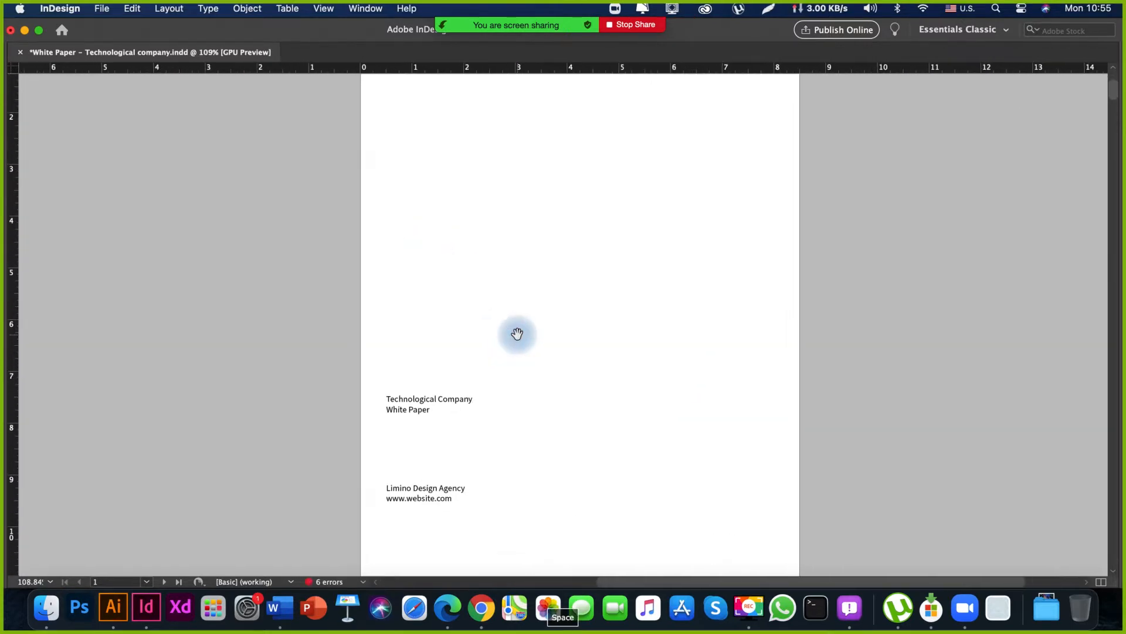
{"action": "key", "text": "super+minus"}
{"action": "left_click_drag", "start_coordinate": [517, 335], "coordinate": [518, 289]}
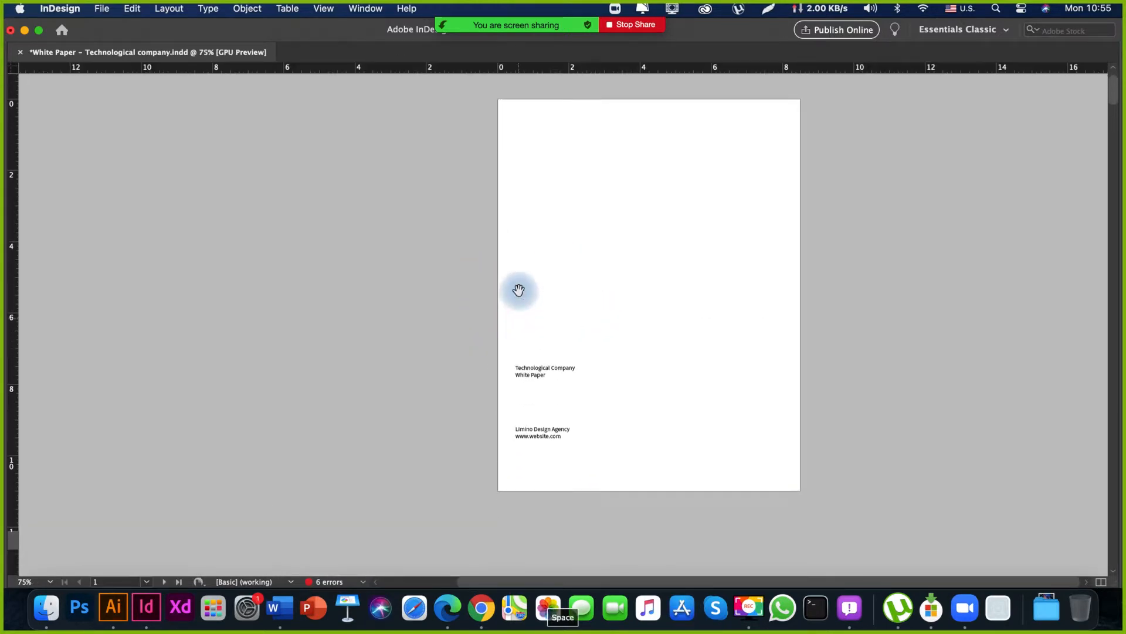
{"action": "key", "text": "v"}
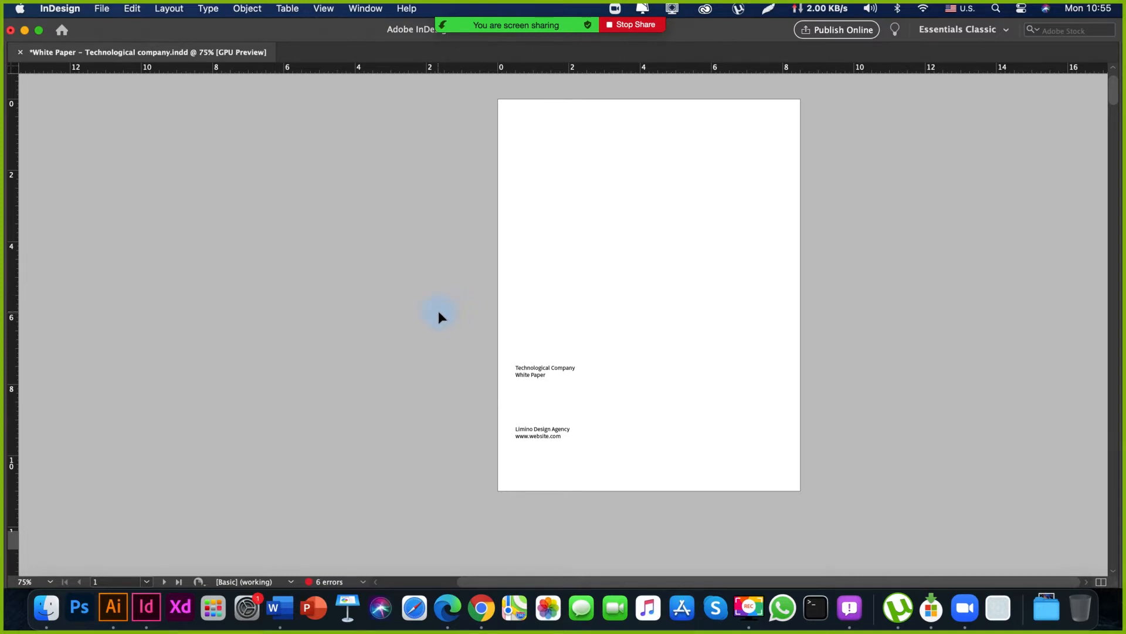
Select the company title and design agency text frames on the cover to point them out, then deselect them.
{"action": "left_click_drag", "start_coordinate": [496, 339], "coordinate": [567, 471]}
{"action": "mouse_move", "coordinate": [572, 457]}
{"action": "left_mouse_down"}
{"action": "mouse_move", "coordinate": [583, 429]}
{"action": "mouse_move", "coordinate": [580, 473]}
{"action": "left_mouse_up"}
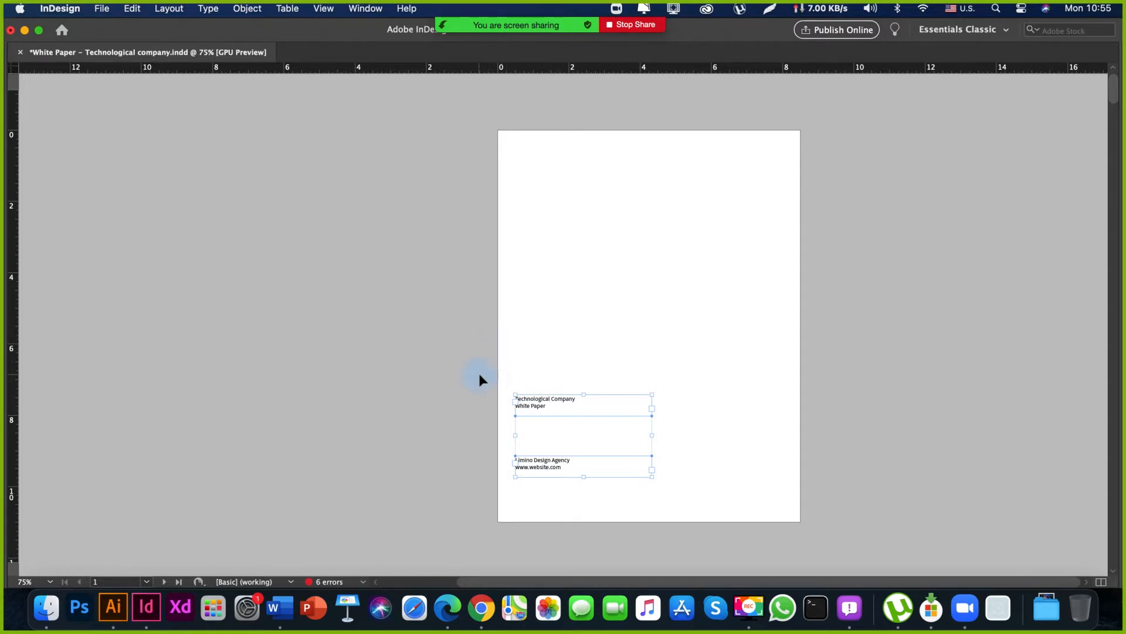
{"action": "left_click_drag", "start_coordinate": [526, 425], "coordinate": [548, 382]}
{"action": "left_click_drag", "start_coordinate": [567, 253], "coordinate": [542, 316]}
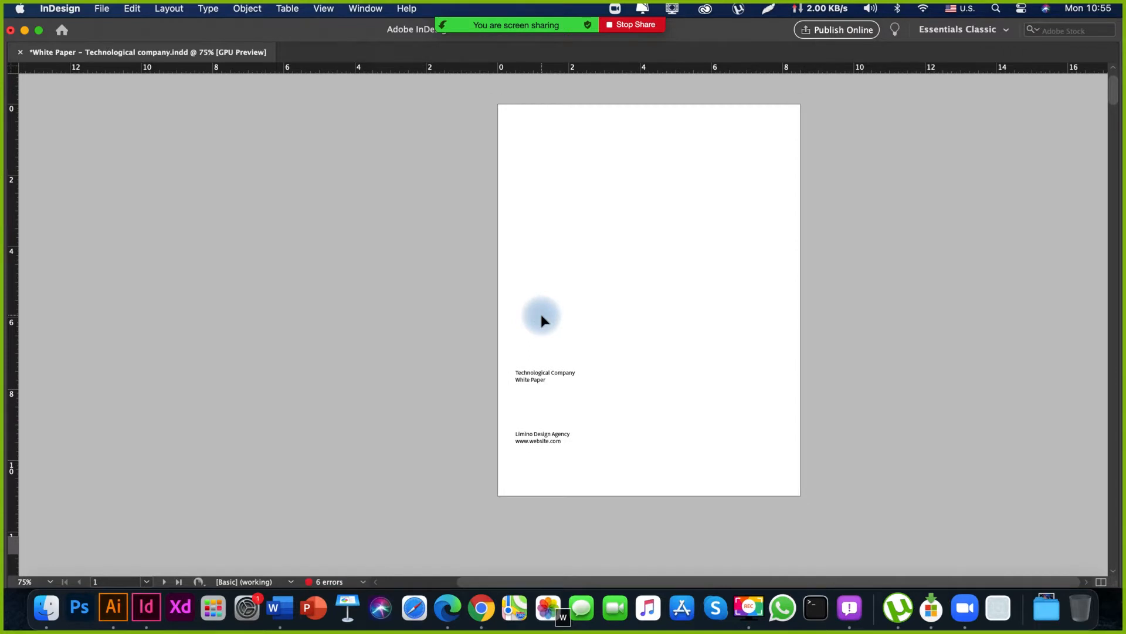
Turn off the preview display so the cover's margins, column guides, frame edges and pasteboard content show.
{"action": "key", "text": "w"}
{"action": "key", "text": "space"}
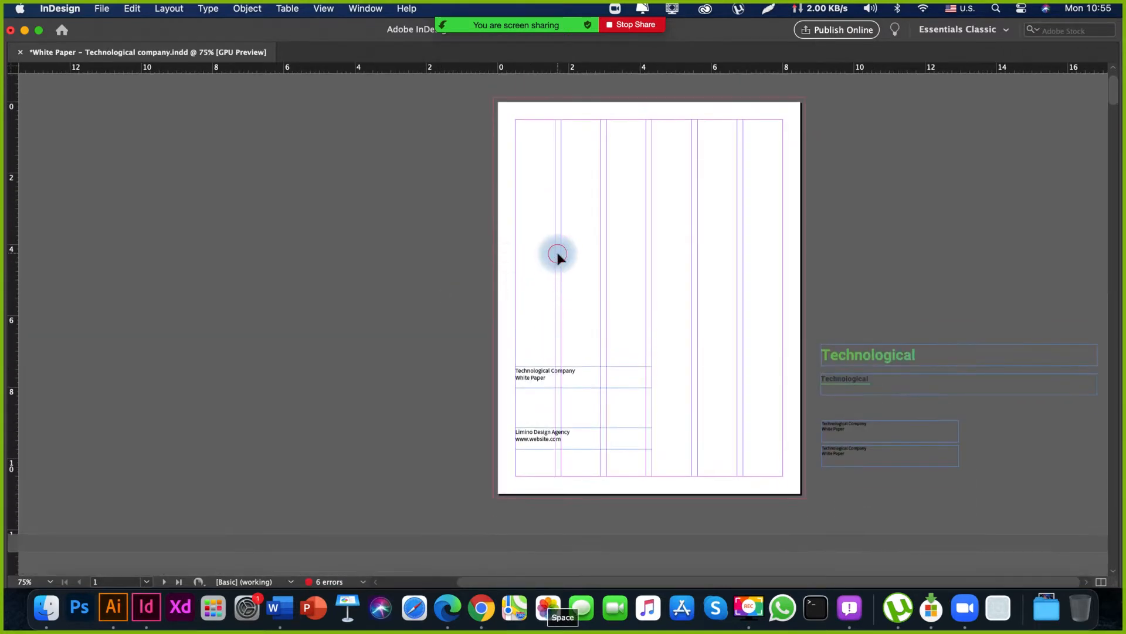
{"action": "left_click_drag", "start_coordinate": [414, 242], "coordinate": [676, 341]}
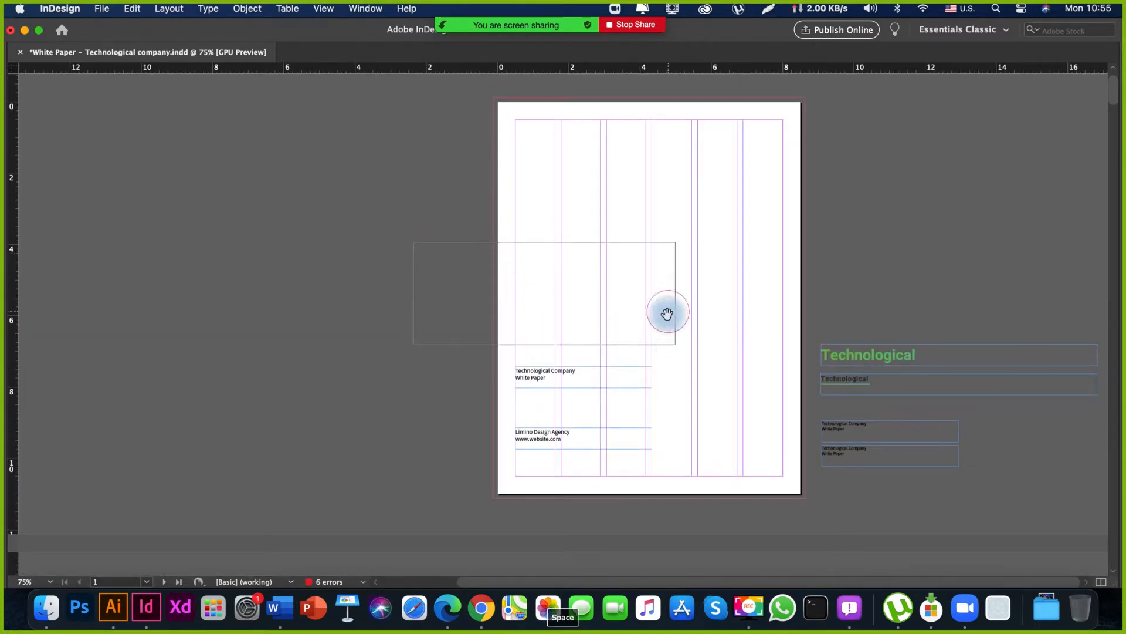
{"action": "left_click_drag", "start_coordinate": [651, 275], "coordinate": [620, 271]}
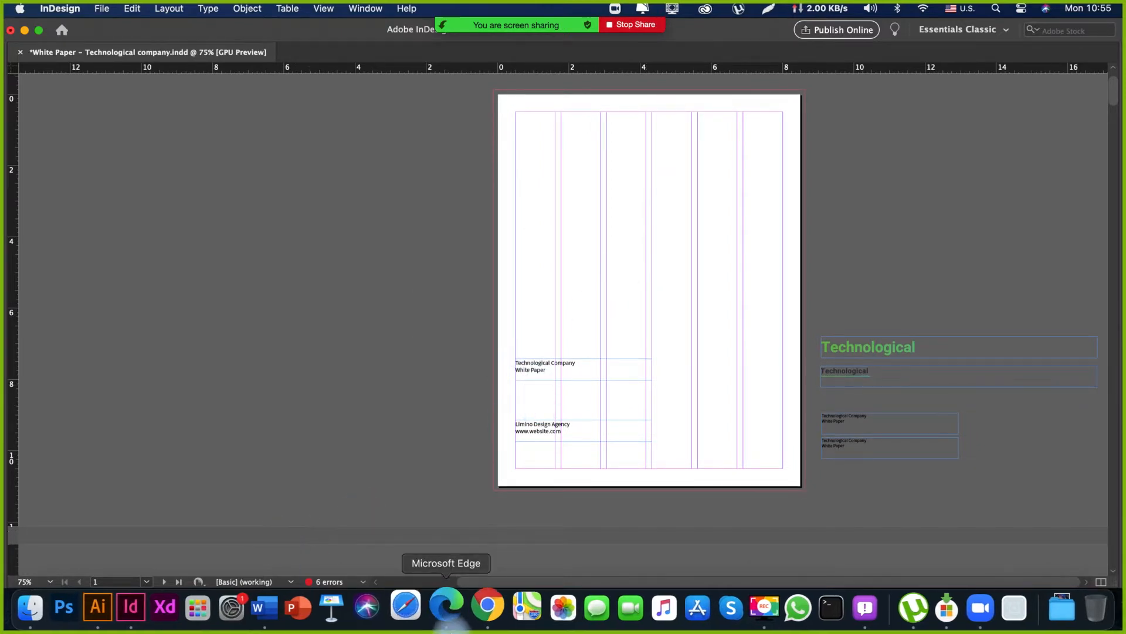
Switch to Microsoft Edge and look through the sample spreads of the Whitepaper template, ending at its cover mockup.
{"action": "left_click", "coordinate": [445, 609]}
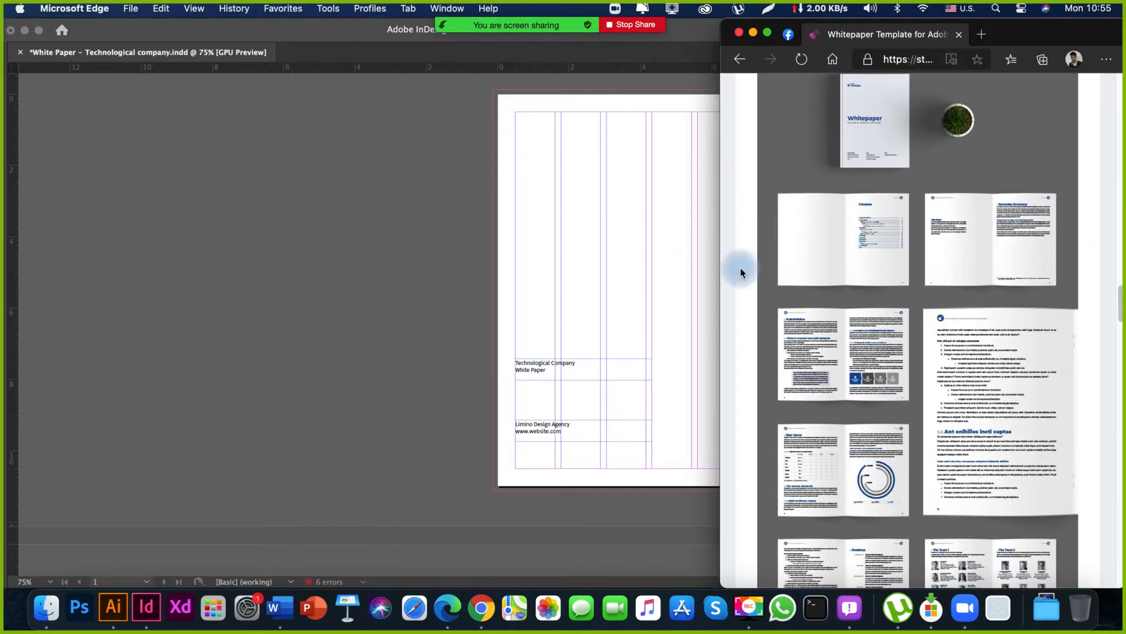
{"action": "scroll", "coordinate": [890, 455], "scroll_direction": "down", "scroll_amount": 4}
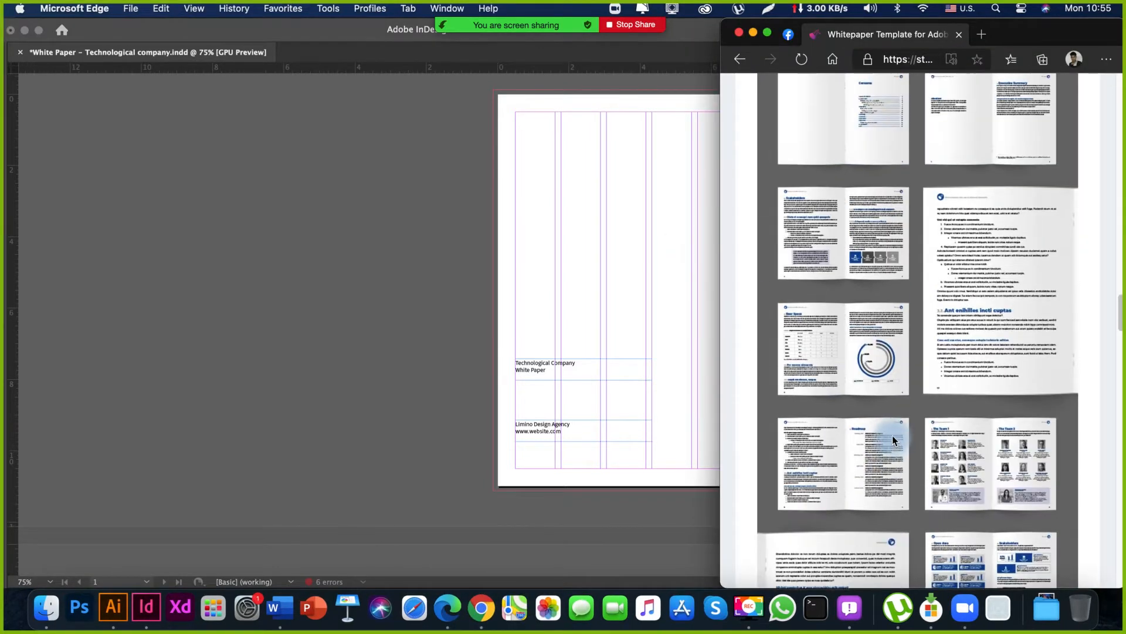
{"action": "scroll", "coordinate": [892, 435], "scroll_direction": "down", "scroll_amount": 4}
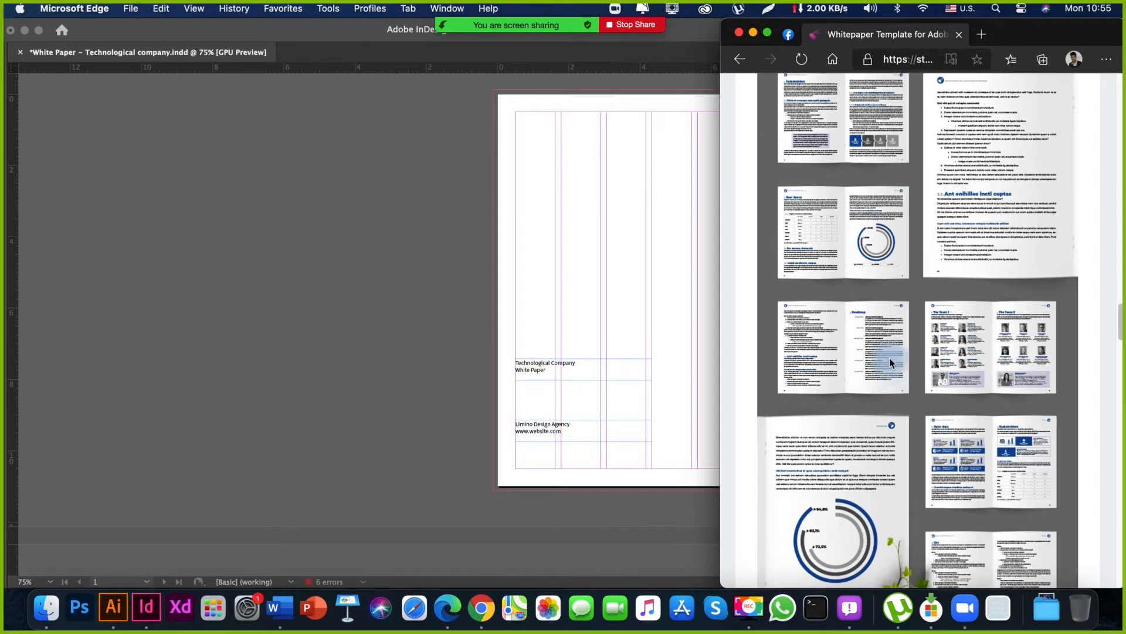
{"action": "scroll", "coordinate": [890, 359], "scroll_direction": "up", "scroll_amount": 8}
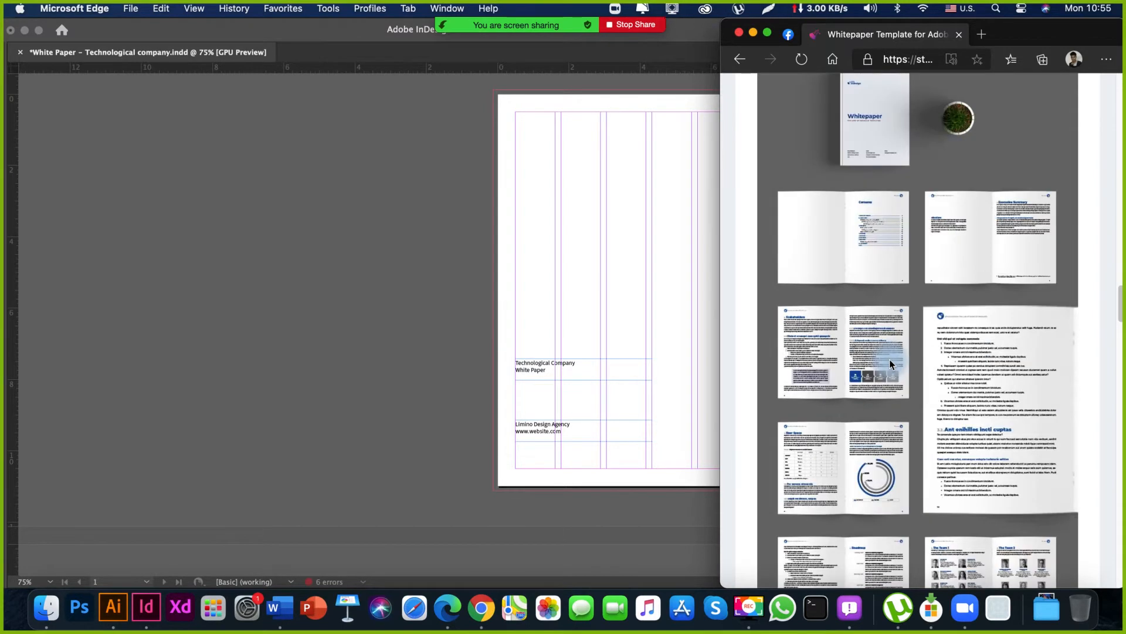
{"action": "scroll", "coordinate": [889, 359], "scroll_direction": "up", "scroll_amount": 2}
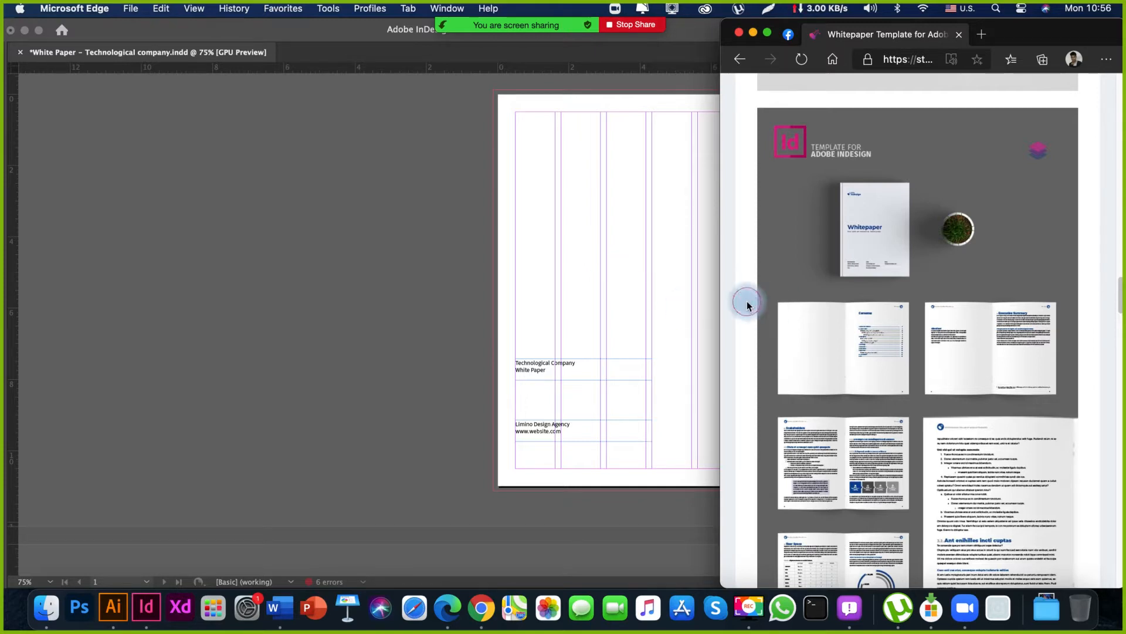
Switch back to InDesign and select both text frames on the cover to examine their placement on the column grid.
{"action": "key", "text": "space"}
{"action": "left_click", "coordinate": [578, 300]}
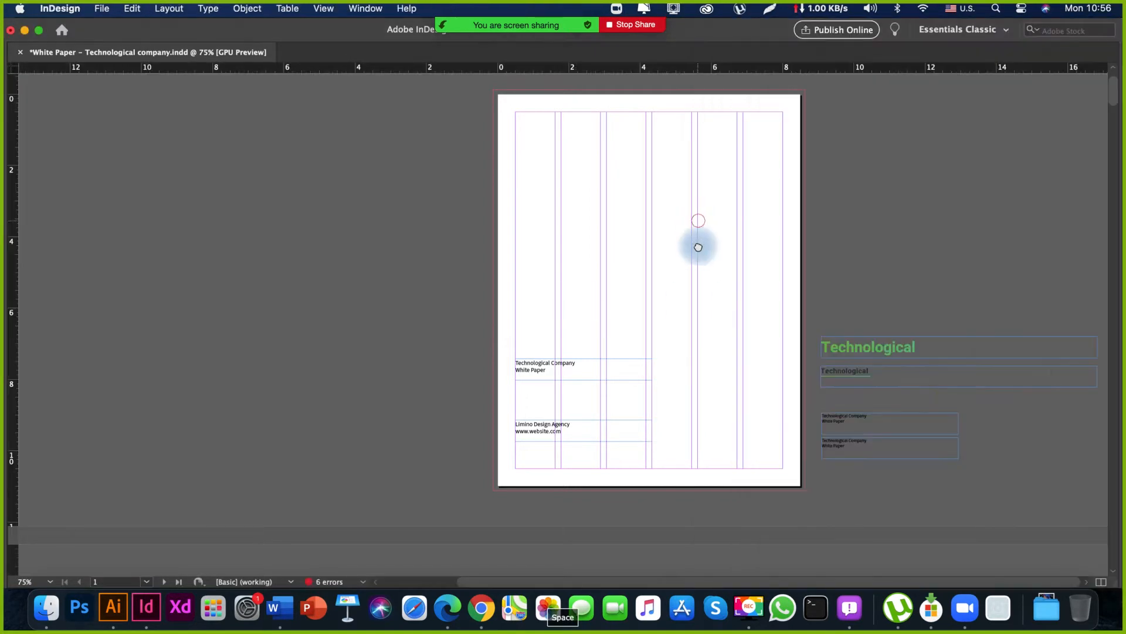
{"action": "left_click_drag", "start_coordinate": [699, 246], "coordinate": [637, 169]}
{"action": "left_click_drag", "start_coordinate": [581, 556], "coordinate": [587, 81]}
{"action": "left_click_drag", "start_coordinate": [554, 311], "coordinate": [640, 566]}
{"action": "left_click_drag", "start_coordinate": [581, 186], "coordinate": [645, 323]}
{"action": "left_click_drag", "start_coordinate": [626, 229], "coordinate": [427, 319]}
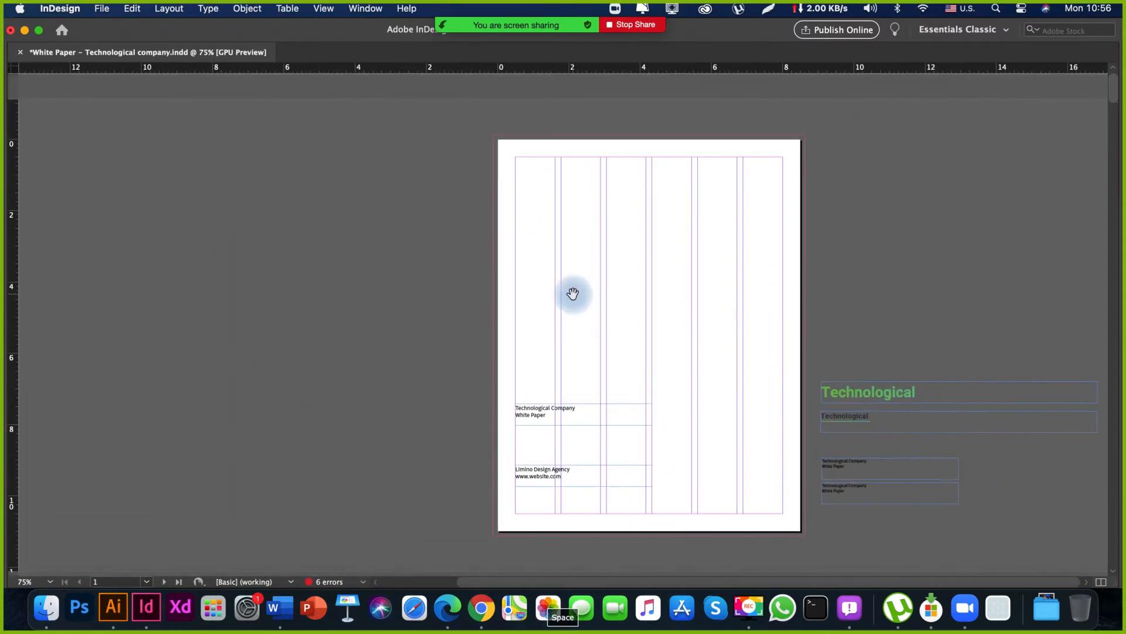
{"action": "left_click_drag", "start_coordinate": [509, 362], "coordinate": [652, 529]}
{"action": "left_click_drag", "start_coordinate": [563, 369], "coordinate": [563, 255]}
{"action": "left_click_drag", "start_coordinate": [564, 280], "coordinate": [571, 352]}
{"action": "left_click_drag", "start_coordinate": [570, 184], "coordinate": [491, 297]}
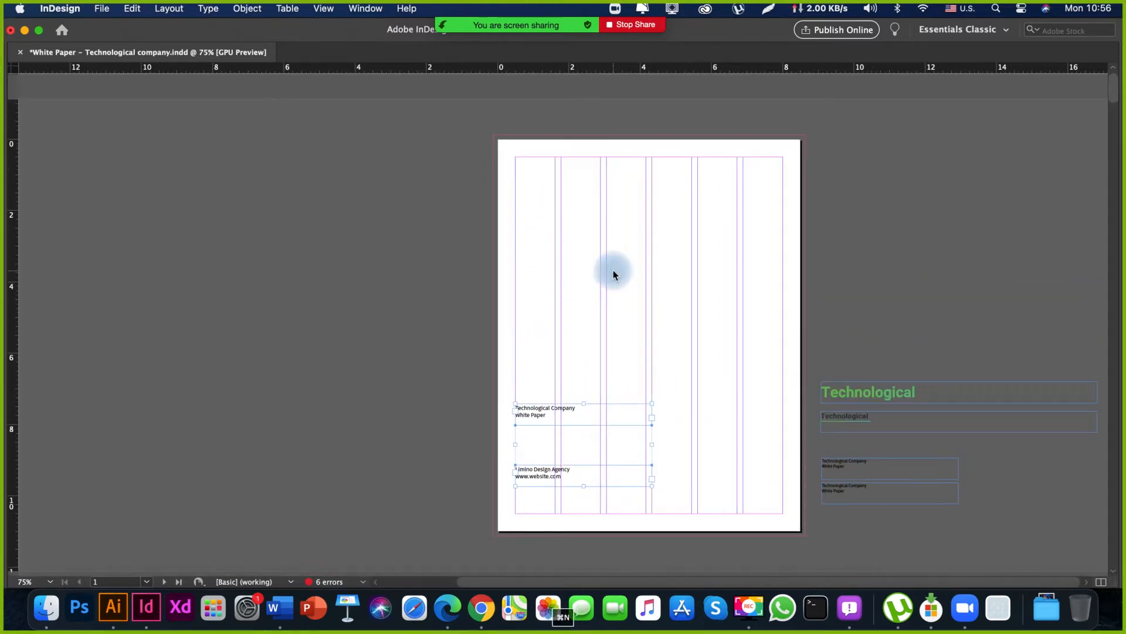
Start a new print document based on the Letter preset.
{"action": "key", "text": "super+n"}
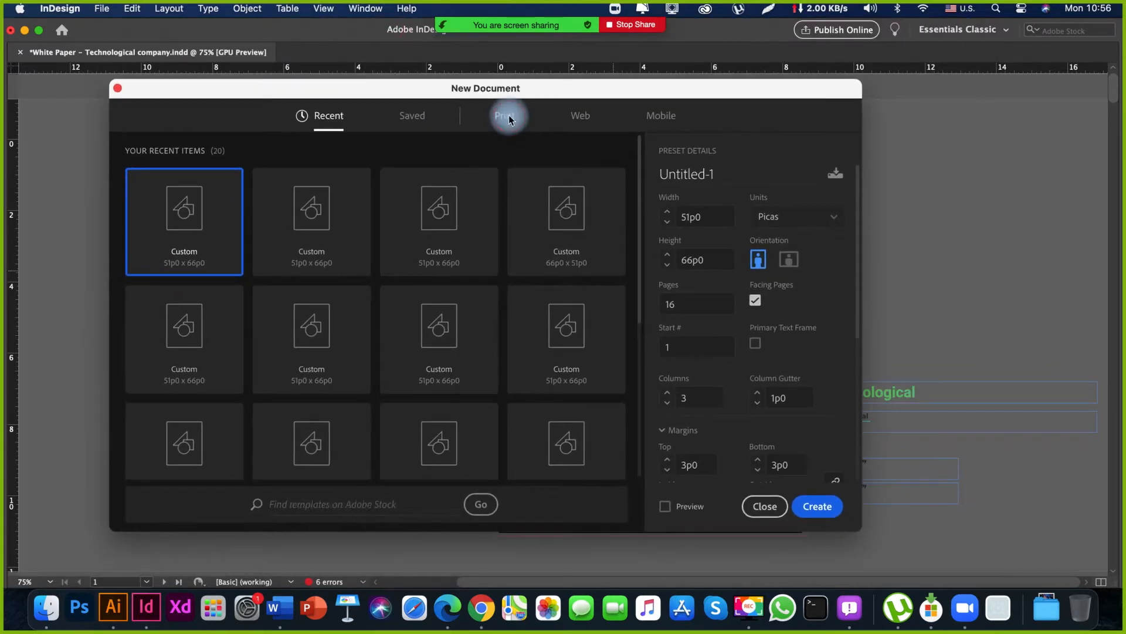
{"action": "left_click", "coordinate": [508, 119]}
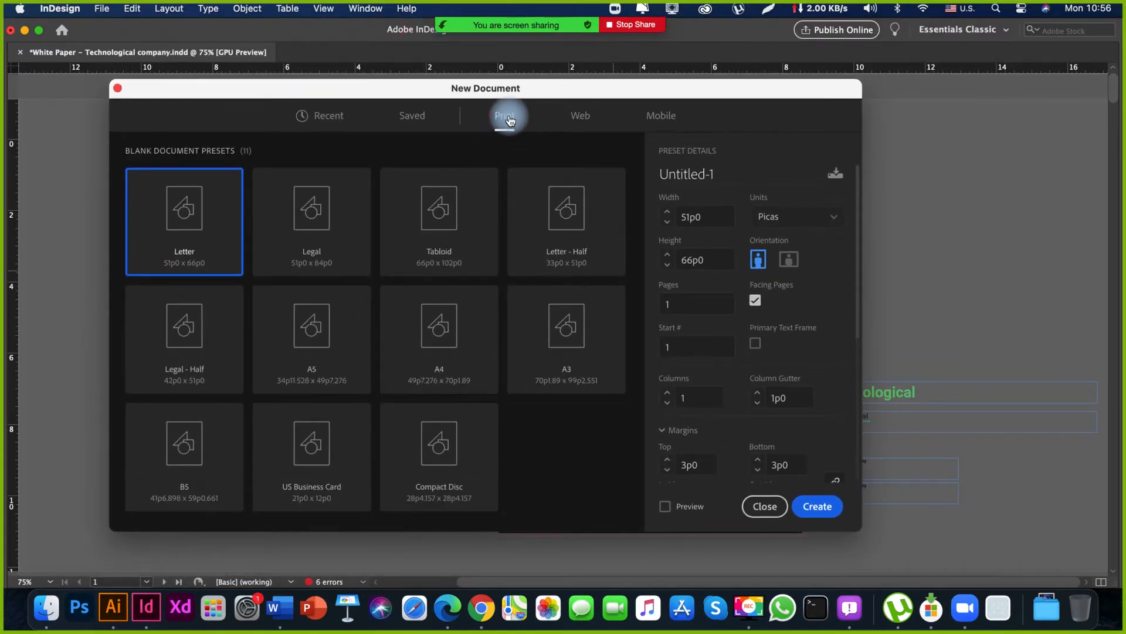
{"action": "left_click", "coordinate": [315, 233]}
{"action": "left_click", "coordinate": [168, 233]}
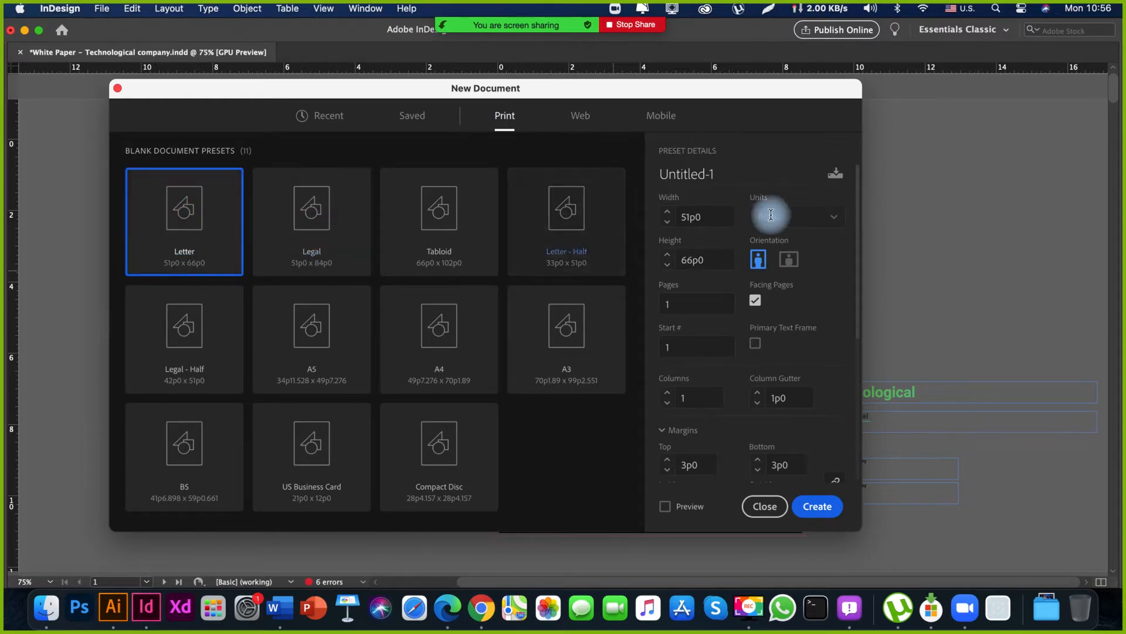
Name the new document White Paper and set its units to inches.
{"action": "left_click", "coordinate": [723, 174]}
{"action": "triple_click", "coordinate": [723, 174]}
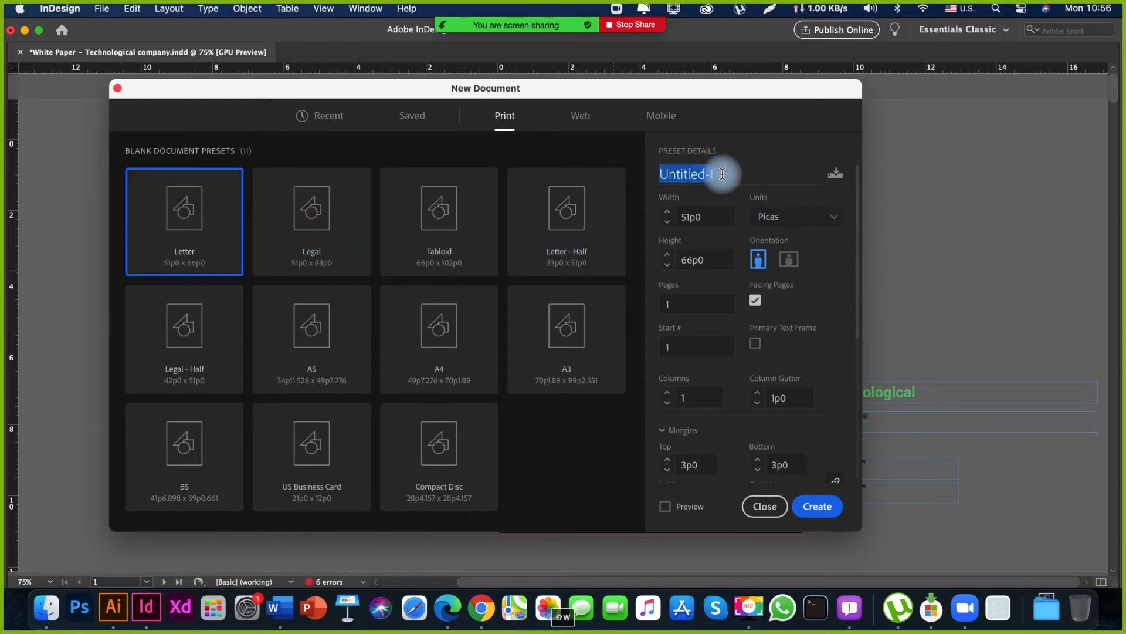
{"action": "type", "text": "White Pap"}
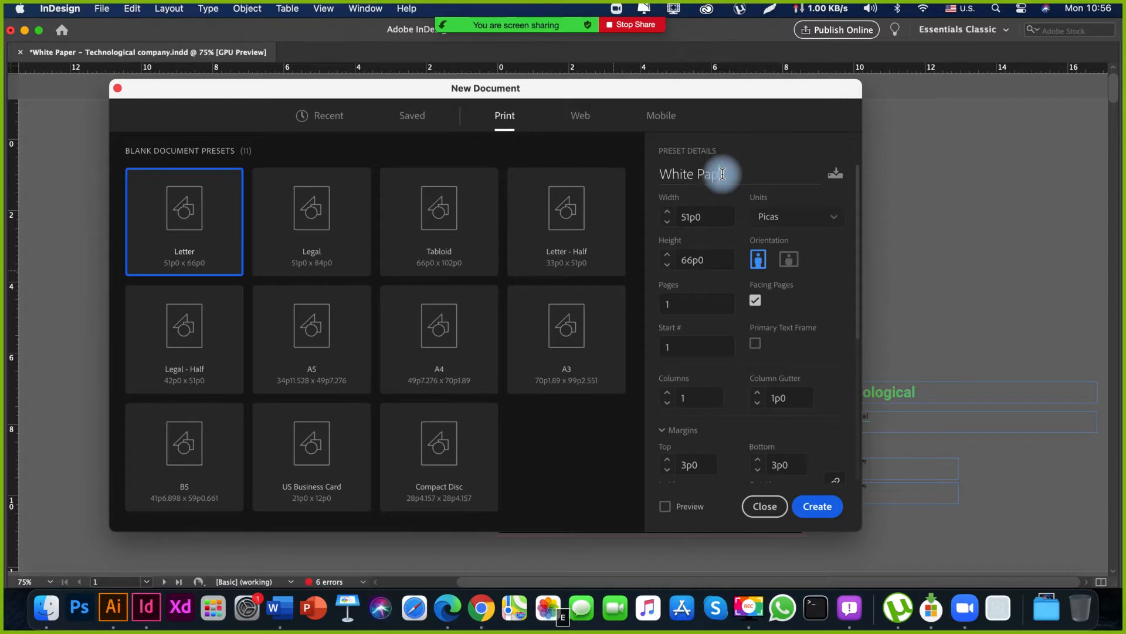
{"action": "type", "text": "er"}
{"action": "left_click", "coordinate": [798, 217]}
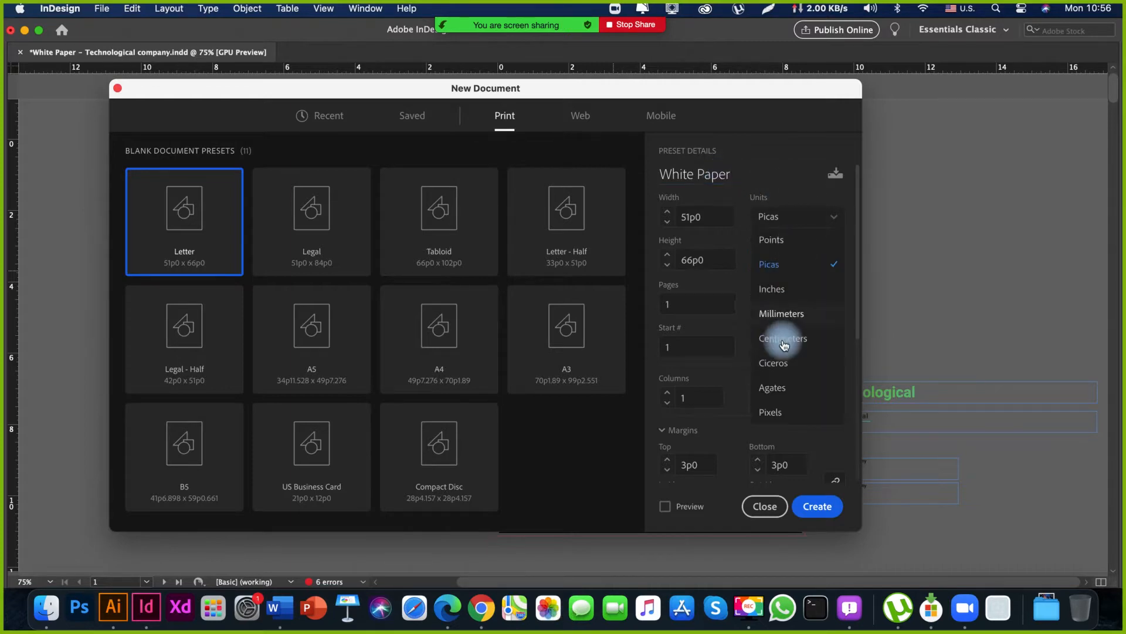
{"action": "left_click", "coordinate": [771, 289]}
Set the new document's page count to 32.
{"action": "left_click", "coordinate": [705, 216]}
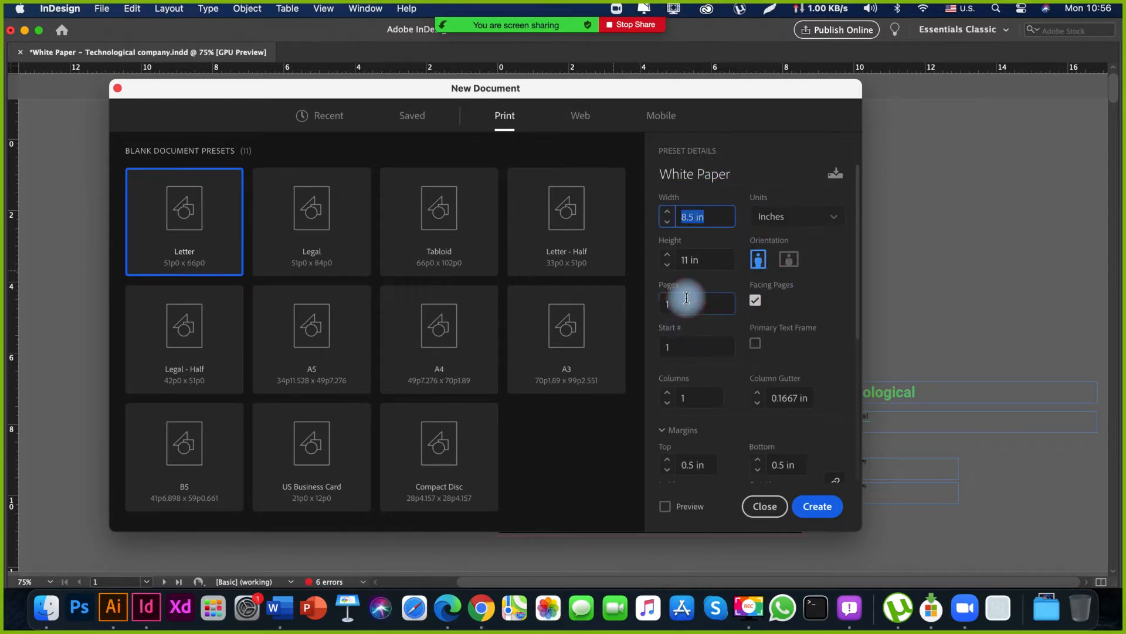
{"action": "left_click", "coordinate": [687, 297]}
{"action": "type", "text": "32"}
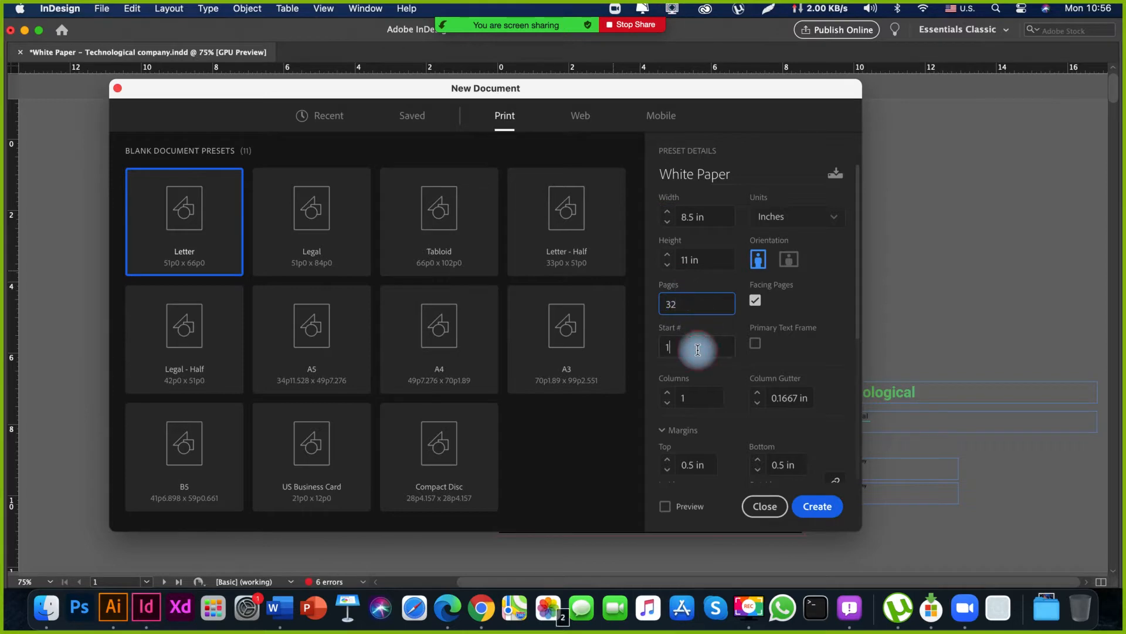
{"action": "key", "text": "Tab"}
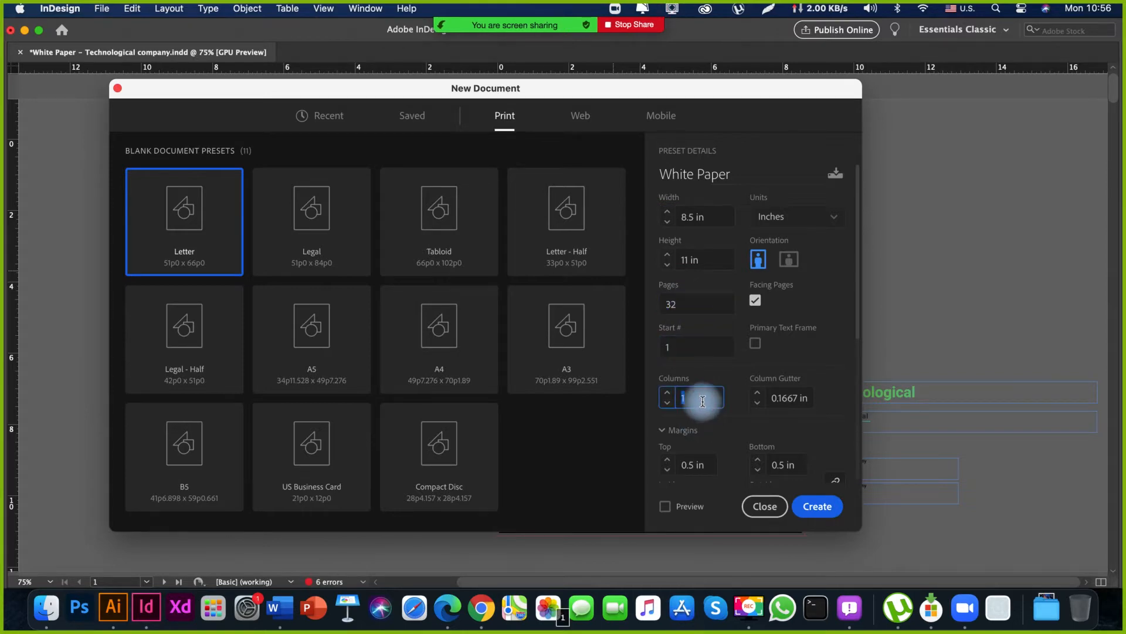
Set the new document to 12 columns, look over its margins and bleed, and create it with Preview enabled.
{"action": "type", "text": "12"}
{"action": "left_click", "coordinate": [701, 465]}
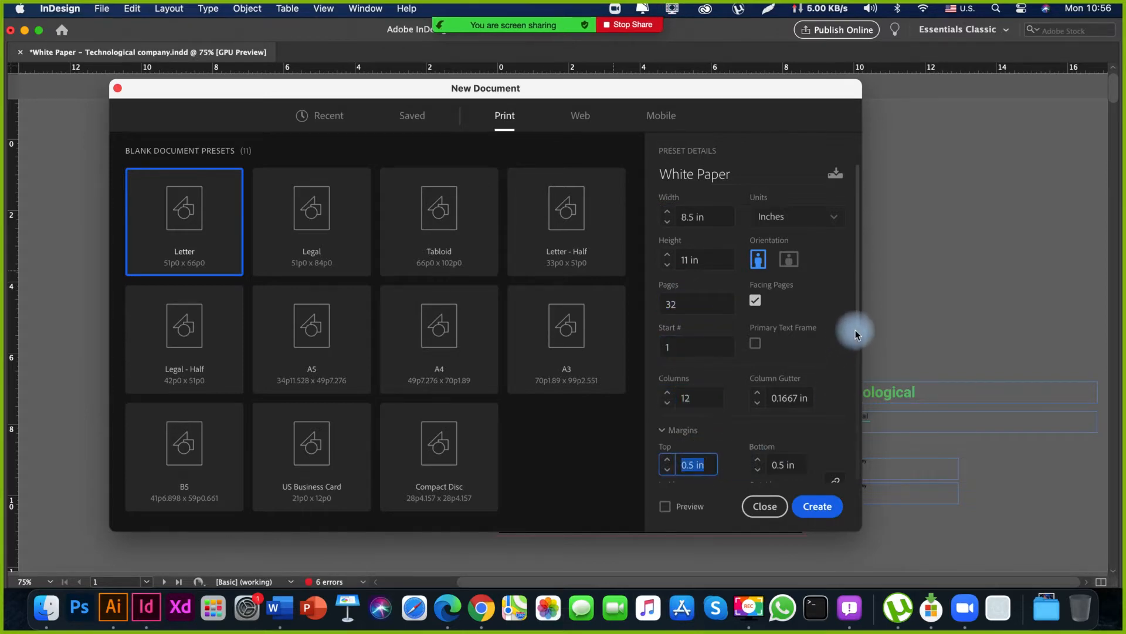
{"action": "left_click_drag", "start_coordinate": [857, 330], "coordinate": [858, 441]}
{"action": "left_click", "coordinate": [667, 394]}
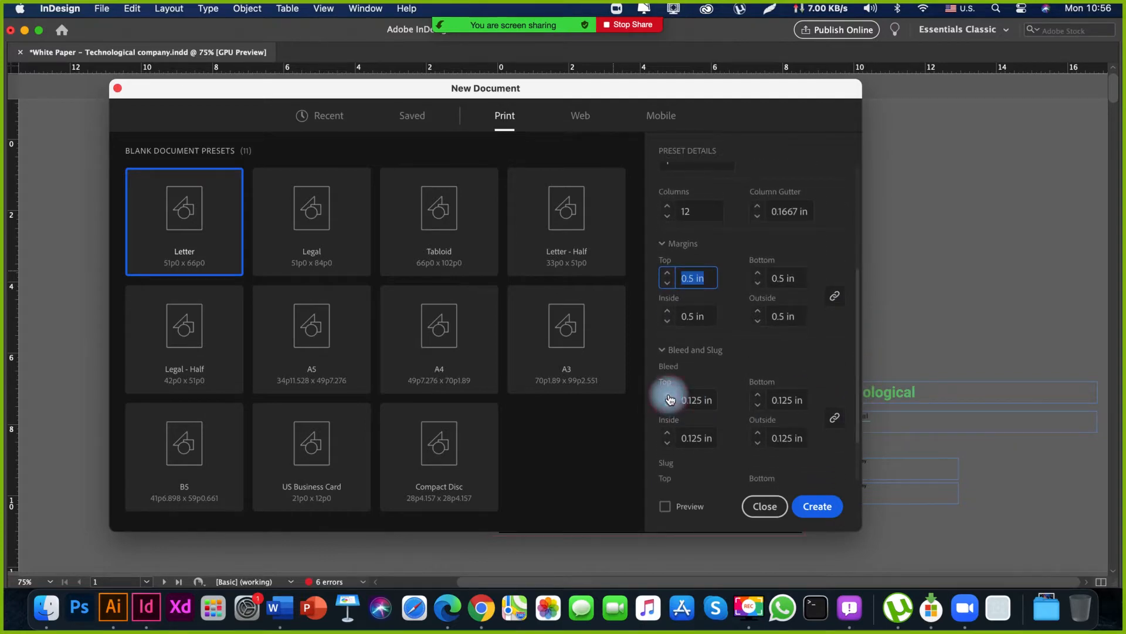
{"action": "scroll", "coordinate": [709, 403], "scroll_direction": "down", "scroll_amount": 2}
{"action": "left_click", "coordinate": [707, 400]}
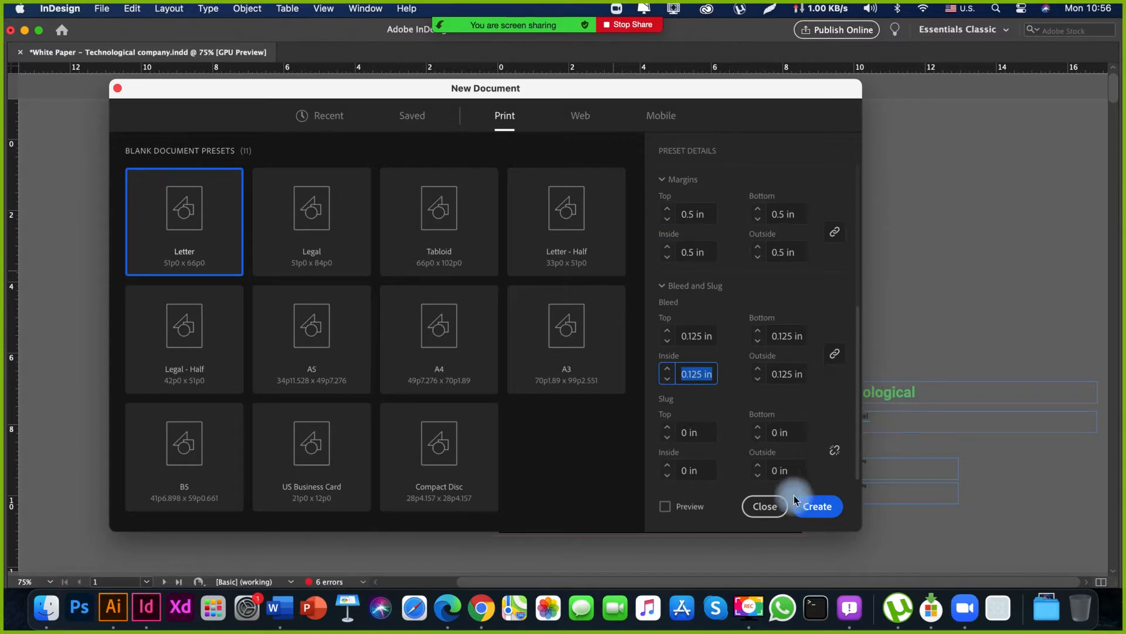
{"action": "left_click", "coordinate": [665, 506]}
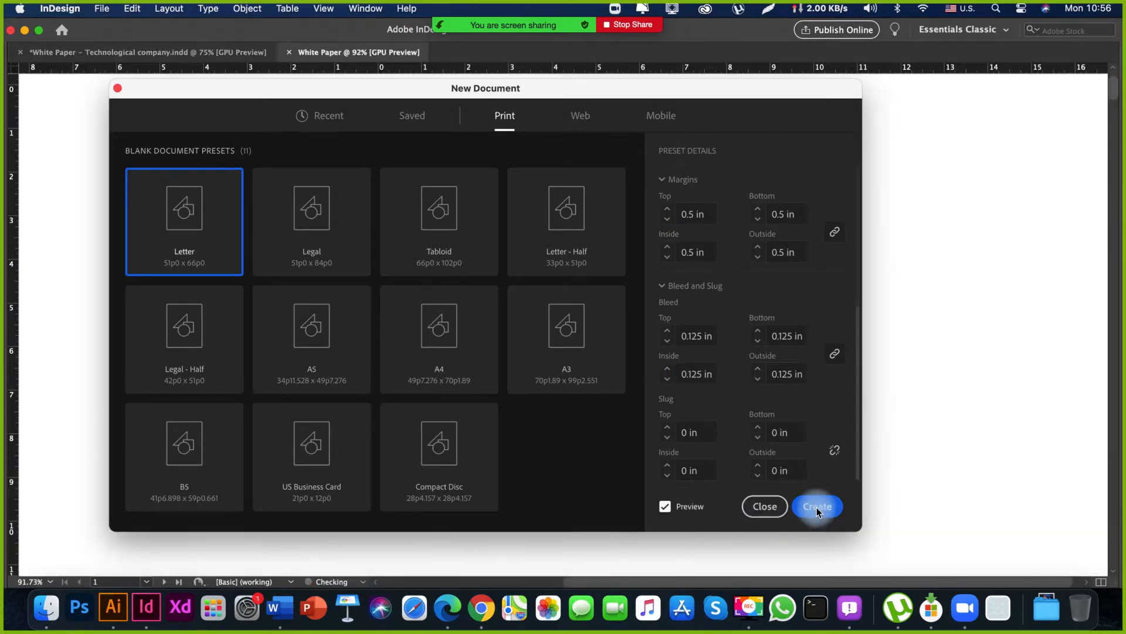
{"action": "left_click", "coordinate": [818, 505]}
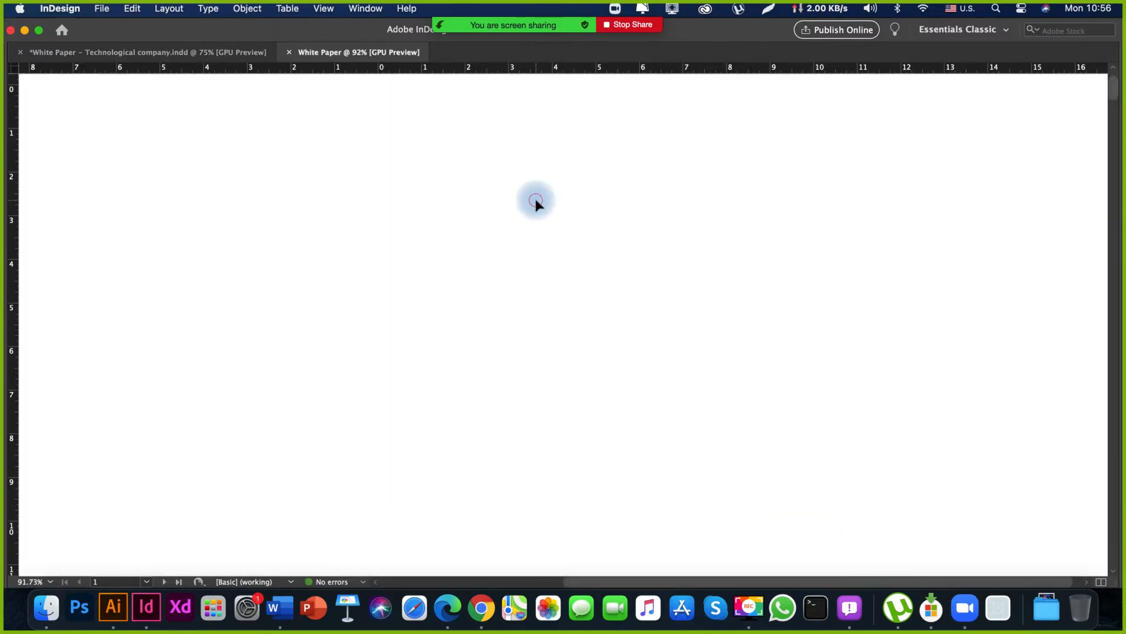
Compare the new page's 12-column grid with the cover, disclaimer and content pages of the Technological company white paper.
{"action": "key", "text": "space"}
{"action": "left_click_drag", "start_coordinate": [586, 229], "coordinate": [636, 297]}
{"action": "key", "text": "space"}
{"action": "left_click_drag", "start_coordinate": [376, 271], "coordinate": [658, 349]}
{"action": "key", "text": "space"}
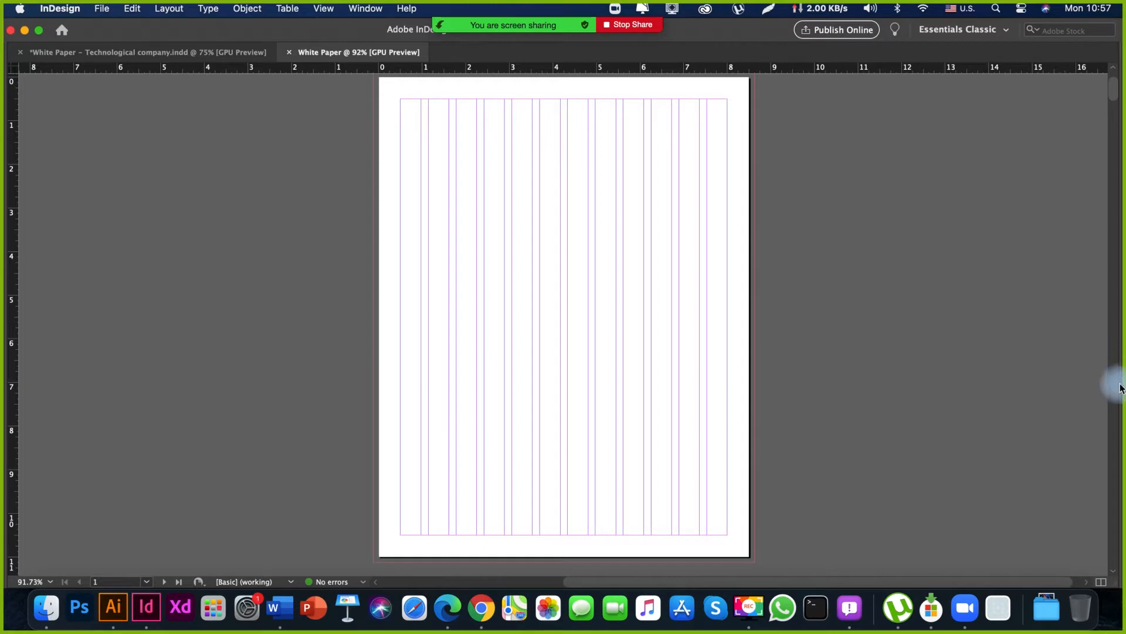
{"action": "left_click", "coordinate": [82, 51]}
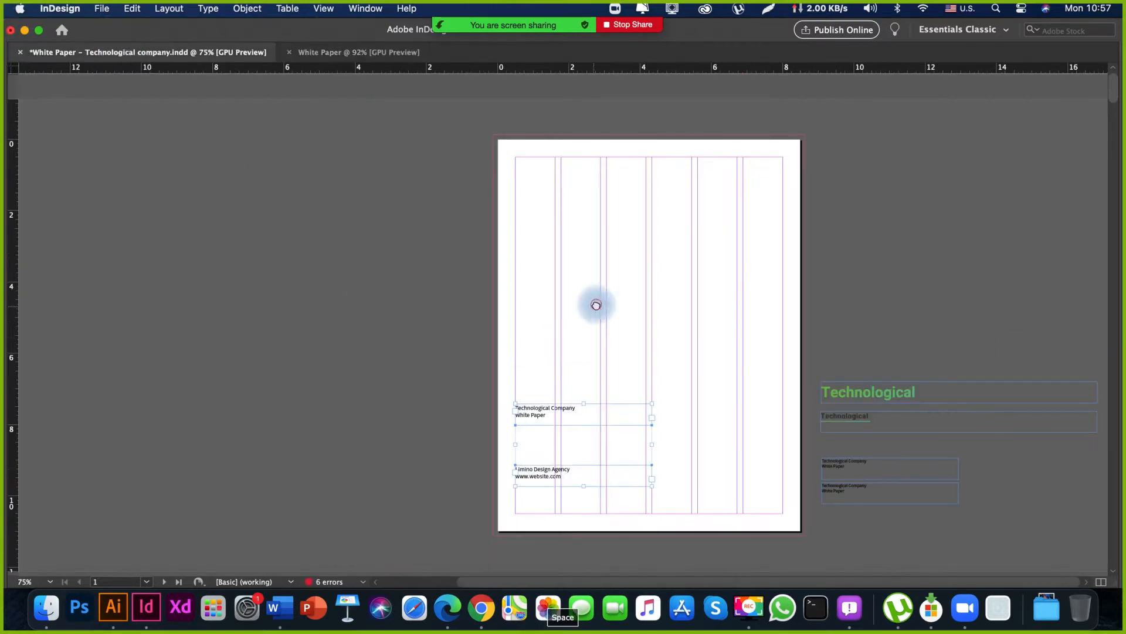
{"action": "key", "text": "space"}
{"action": "left_click_drag", "start_coordinate": [553, 370], "coordinate": [508, 65]}
{"action": "left_click_drag", "start_coordinate": [505, 242], "coordinate": [492, 56]}
{"action": "left_click_drag", "start_coordinate": [516, 378], "coordinate": [496, 114]}
{"action": "left_click_drag", "start_coordinate": [518, 272], "coordinate": [488, 62]}
{"action": "left_click_drag", "start_coordinate": [521, 309], "coordinate": [496, 97]}
{"action": "left_click_drag", "start_coordinate": [493, 181], "coordinate": [513, 329]}
{"action": "left_click_drag", "start_coordinate": [518, 227], "coordinate": [511, 382]}
{"action": "left_click_drag", "start_coordinate": [522, 182], "coordinate": [524, 390]}
{"action": "left_click_drag", "start_coordinate": [528, 354], "coordinate": [531, 65]}
{"action": "left_click_drag", "start_coordinate": [591, 354], "coordinate": [626, 64]}
{"action": "left_click_drag", "start_coordinate": [550, 199], "coordinate": [554, 378]}
{"action": "left_click_drag", "start_coordinate": [520, 213], "coordinate": [507, 397]}
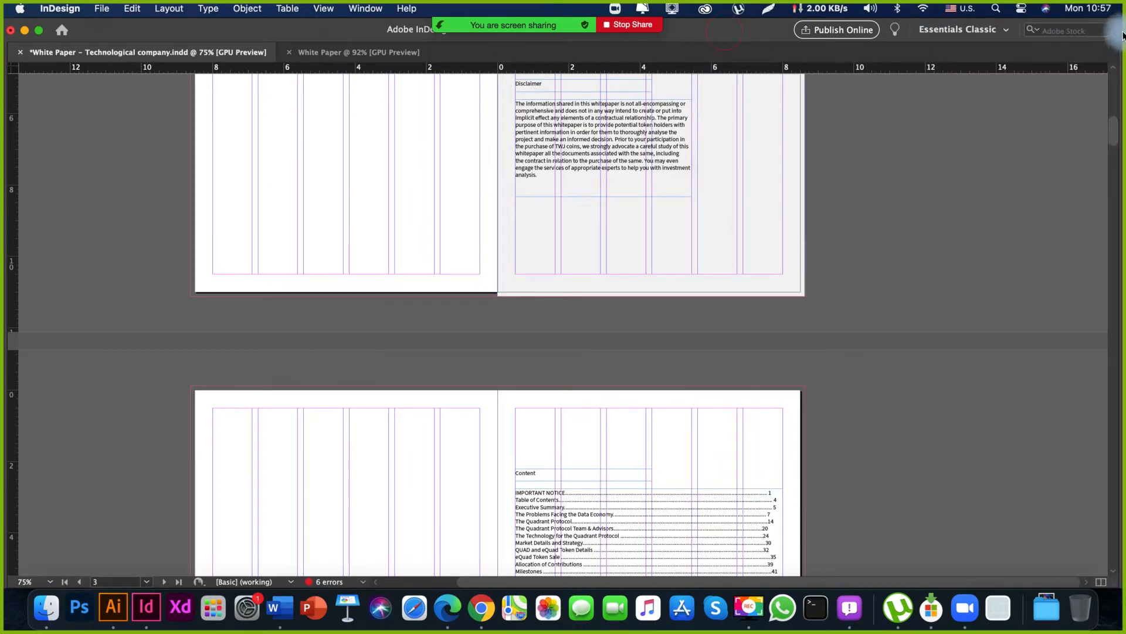
Narrow the InDesign window to reveal the browser's template alongside it, and hide the floating meeting controls.
{"action": "left_click", "coordinate": [728, 35]}
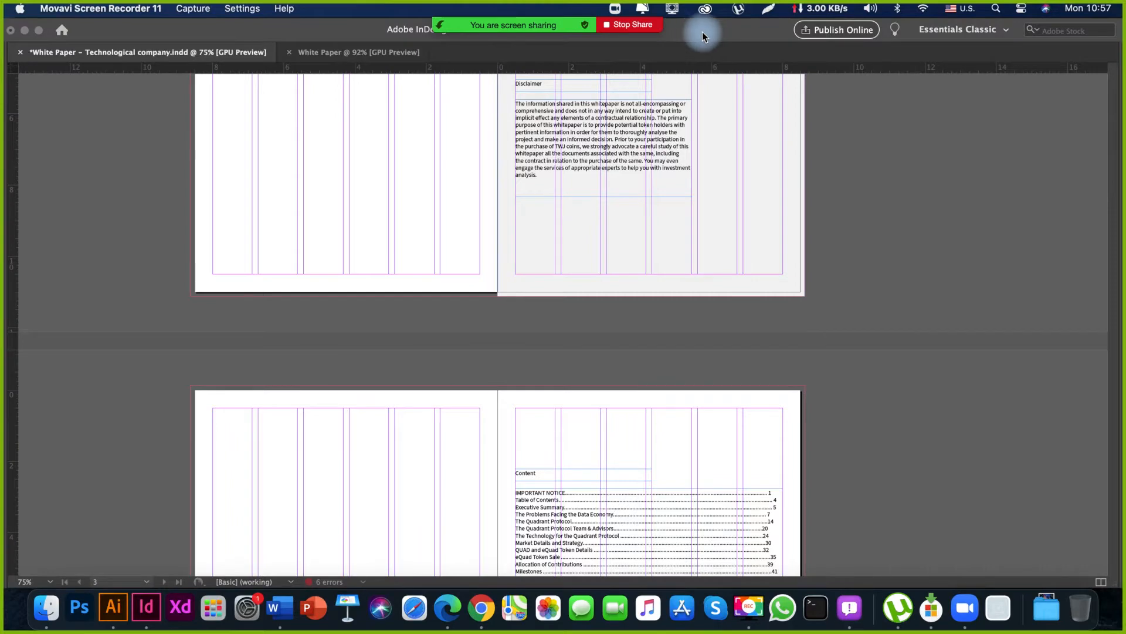
{"action": "left_click", "coordinate": [703, 32]}
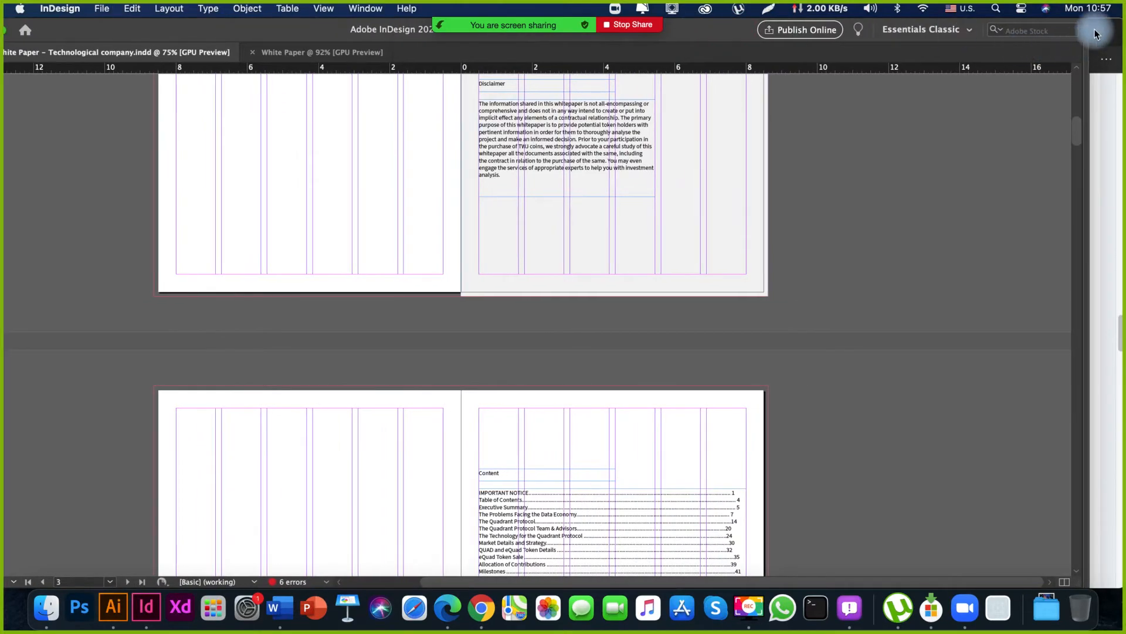
{"action": "left_click_drag", "start_coordinate": [1089, 37], "coordinate": [722, 88]}
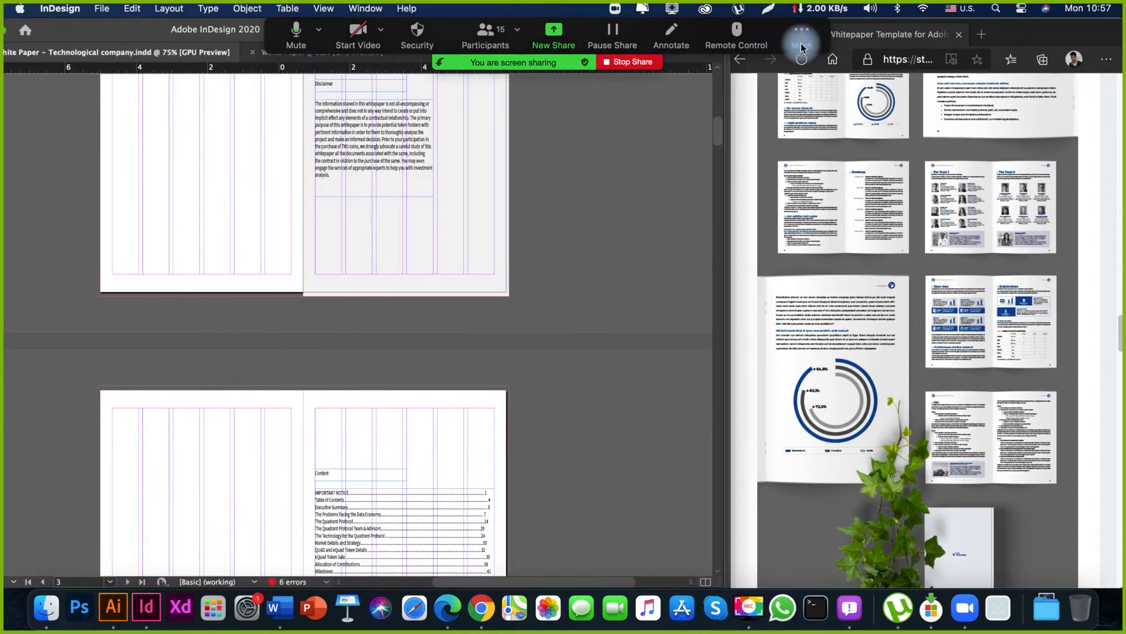
{"action": "left_click", "coordinate": [801, 35]}
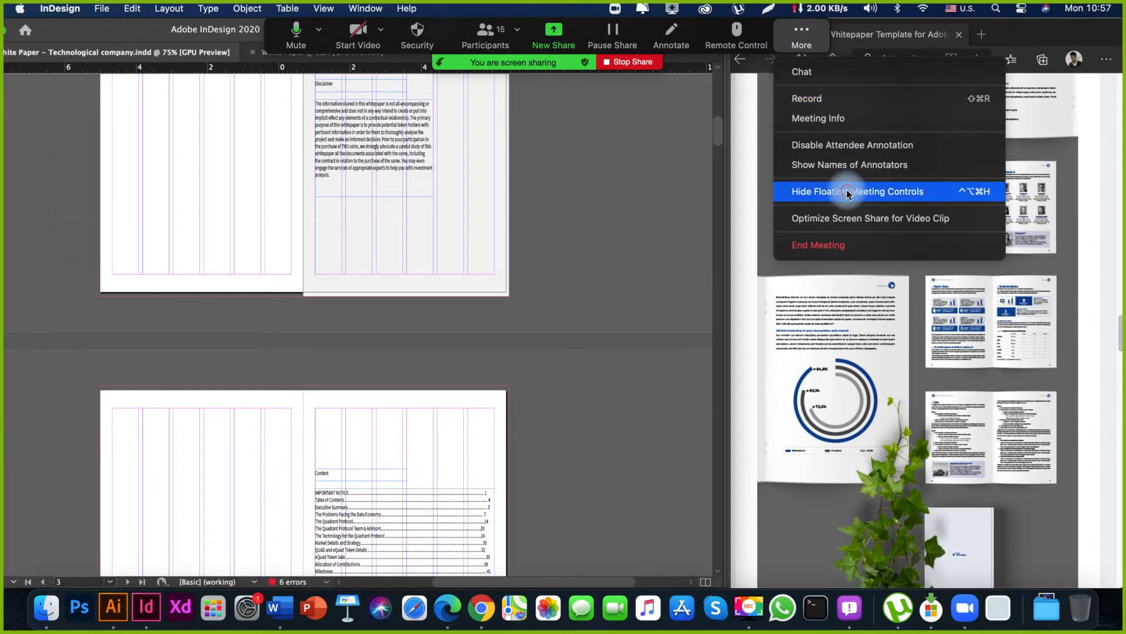
{"action": "left_click", "coordinate": [848, 192]}
Bring the new White Paper document to the front and fit its first page into the narrowed window.
{"action": "key", "text": "space"}
{"action": "left_click_drag", "start_coordinate": [370, 235], "coordinate": [388, 374]}
{"action": "left_click_drag", "start_coordinate": [414, 115], "coordinate": [476, 375]}
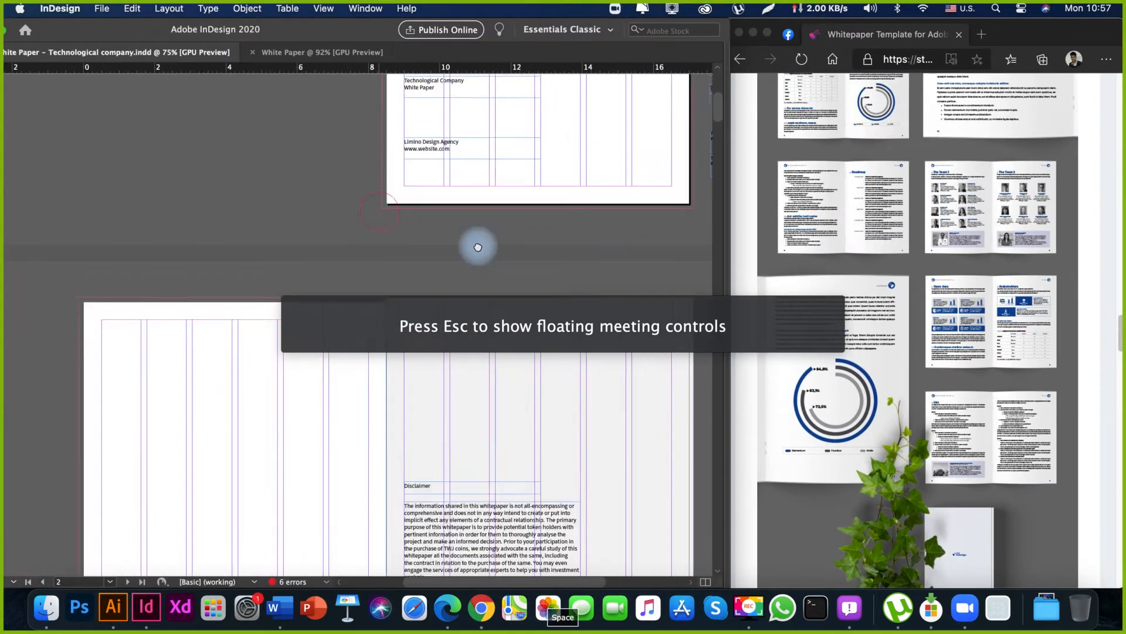
{"action": "left_click_drag", "start_coordinate": [485, 182], "coordinate": [467, 314]}
{"action": "left_click", "coordinate": [319, 47]}
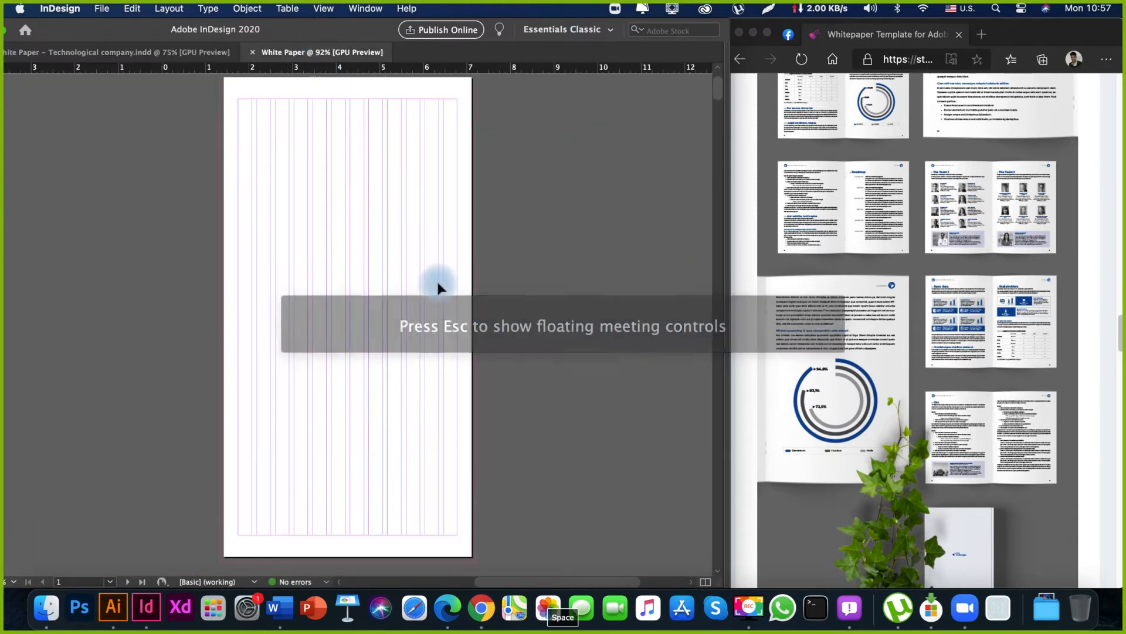
{"action": "left_click_drag", "start_coordinate": [339, 175], "coordinate": [361, 352]}
{"action": "left_click_drag", "start_coordinate": [377, 163], "coordinate": [410, 363]}
{"action": "left_click_drag", "start_coordinate": [433, 253], "coordinate": [424, 291]}
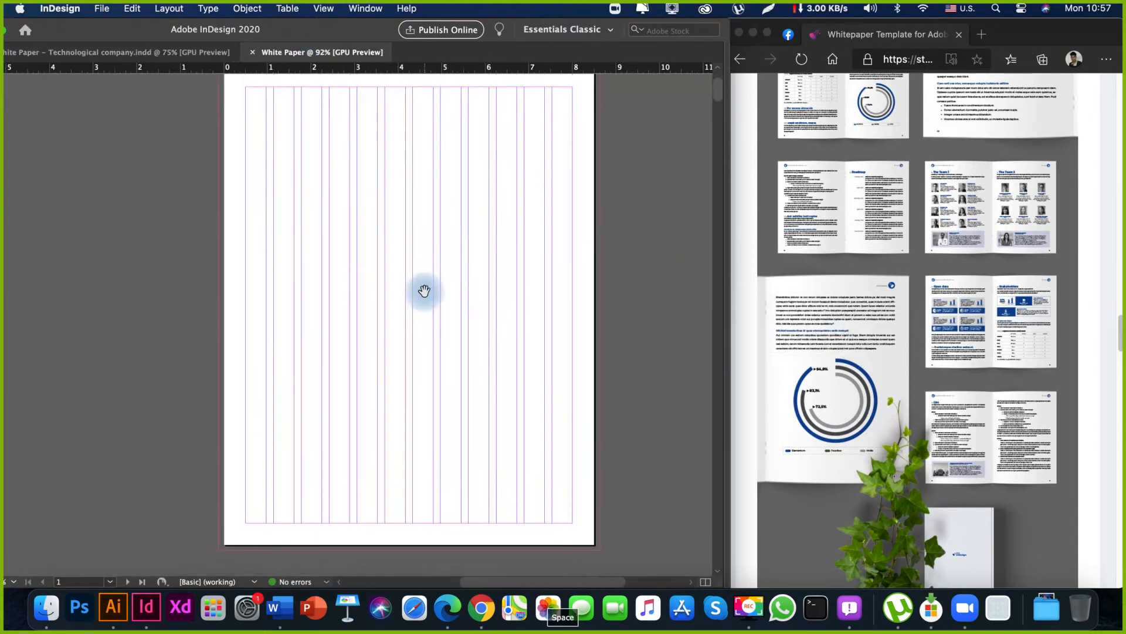
Switch to the browser and browse the whitepaper template up to its cover and contents spreads.
{"action": "left_click", "coordinate": [801, 316]}
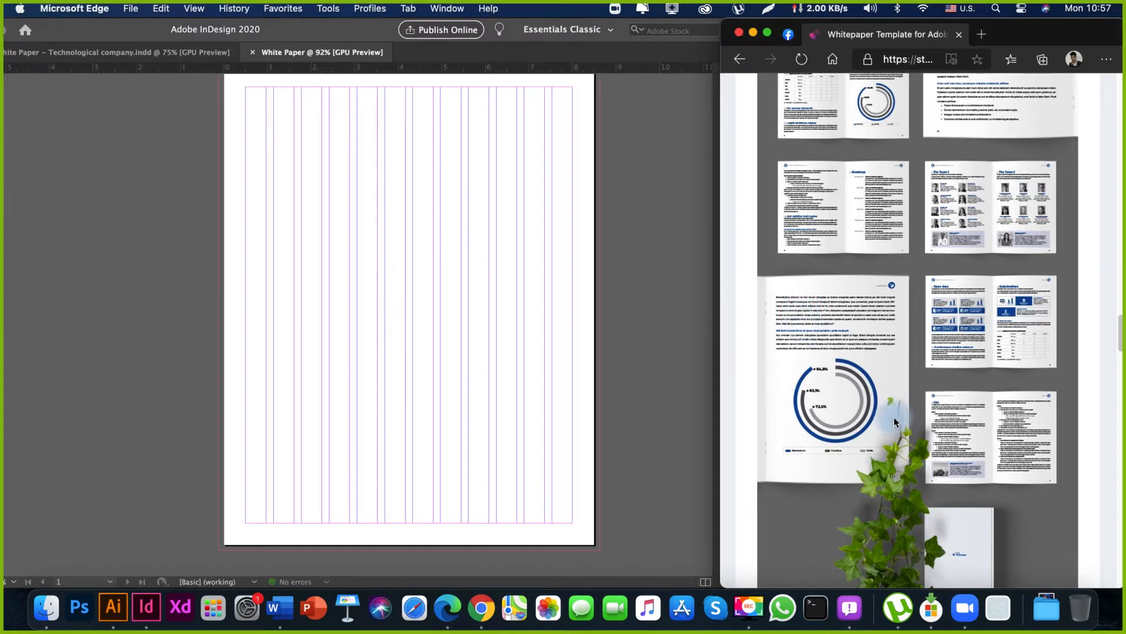
{"action": "scroll", "coordinate": [902, 429], "scroll_direction": "down", "scroll_amount": 2}
{"action": "scroll", "coordinate": [901, 429], "scroll_direction": "up", "scroll_amount": 8}
{"action": "scroll", "coordinate": [903, 428], "scroll_direction": "up", "scroll_amount": 5}
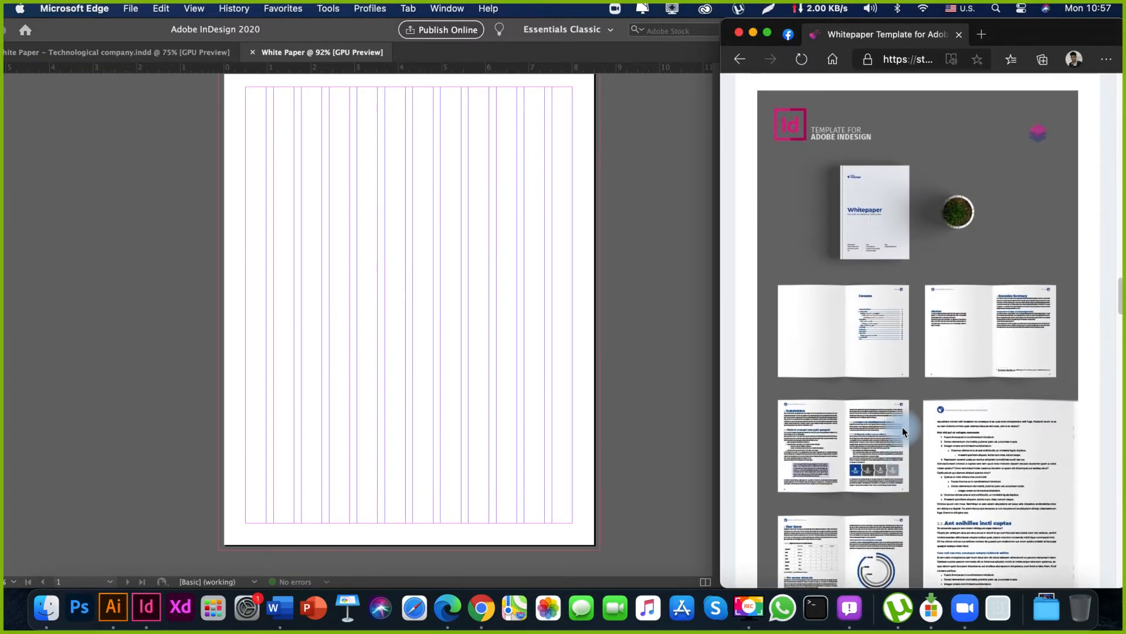
Return to InDesign, show the hidden panels, and dock the floating Effects panel with the others.
{"action": "left_click", "coordinate": [76, 288]}
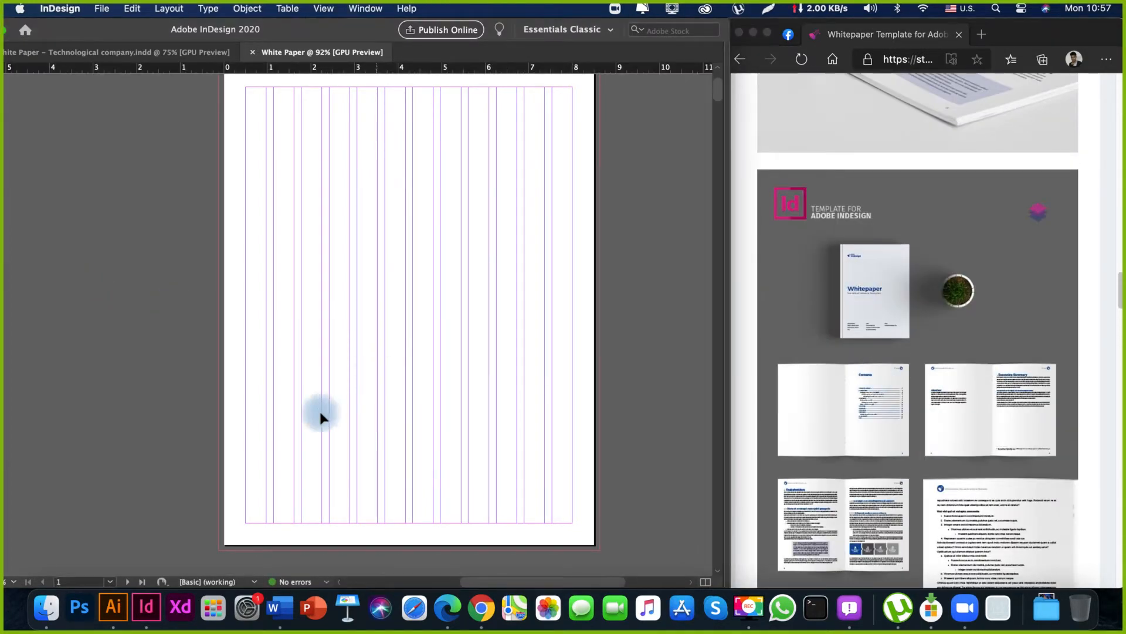
{"action": "left_click_drag", "start_coordinate": [358, 178], "coordinate": [355, 229]}
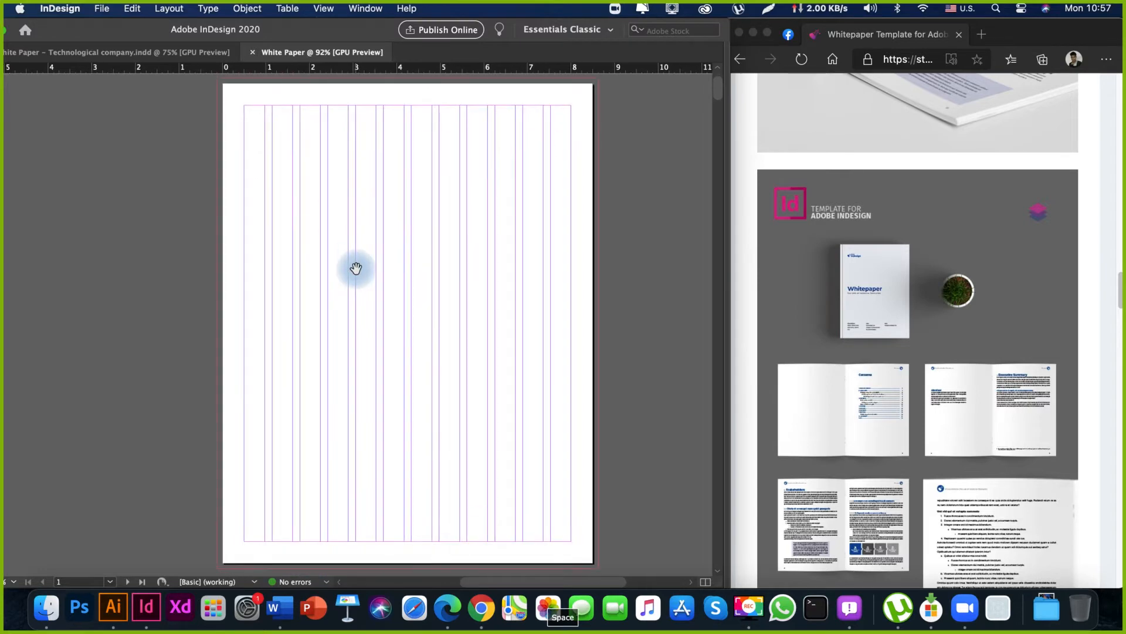
{"action": "key", "text": "Tab"}
{"action": "left_click_drag", "start_coordinate": [226, 294], "coordinate": [194, 287]}
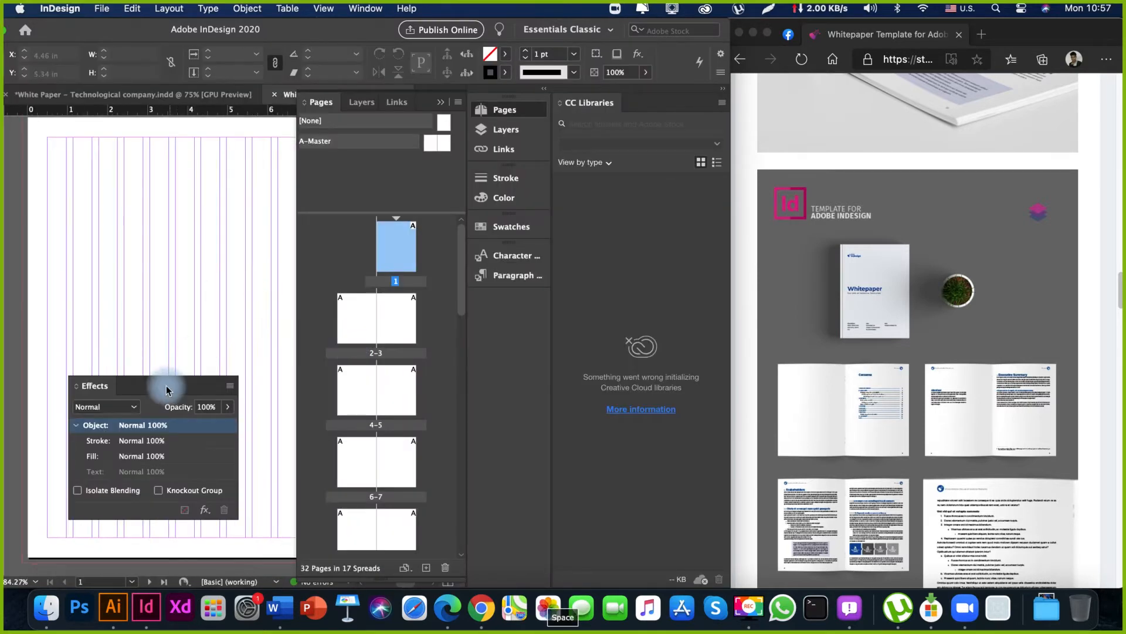
{"action": "left_click_drag", "start_coordinate": [97, 385], "coordinate": [504, 304]}
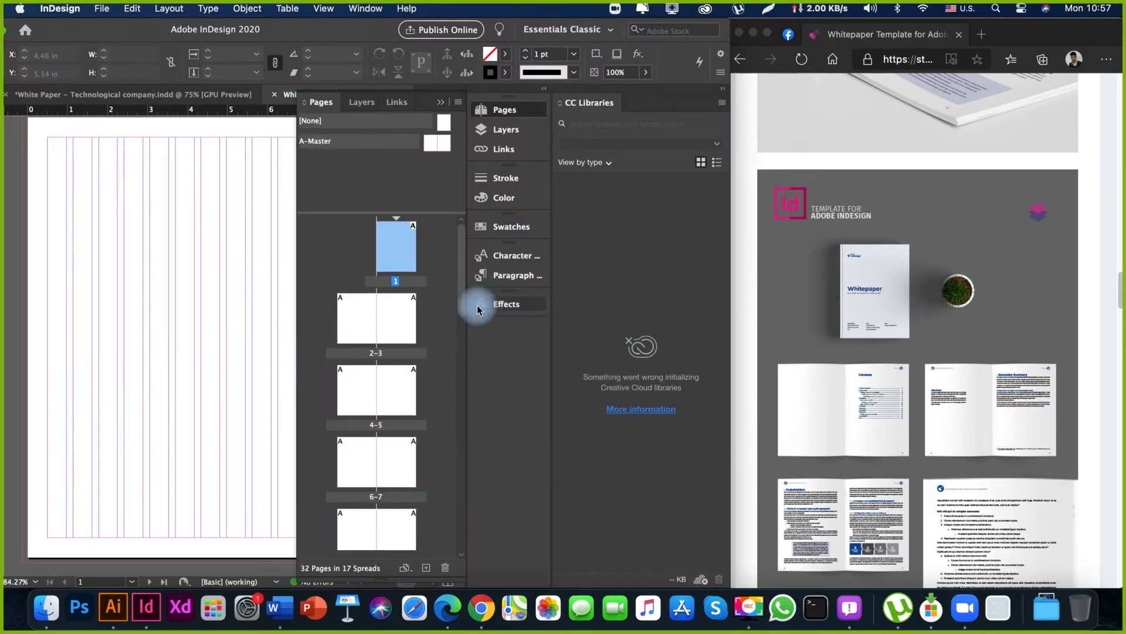
Dock CC Libraries below Effects, shrink the panel column to icons, and collapse the Pages panel.
{"action": "left_click", "coordinate": [722, 90]}
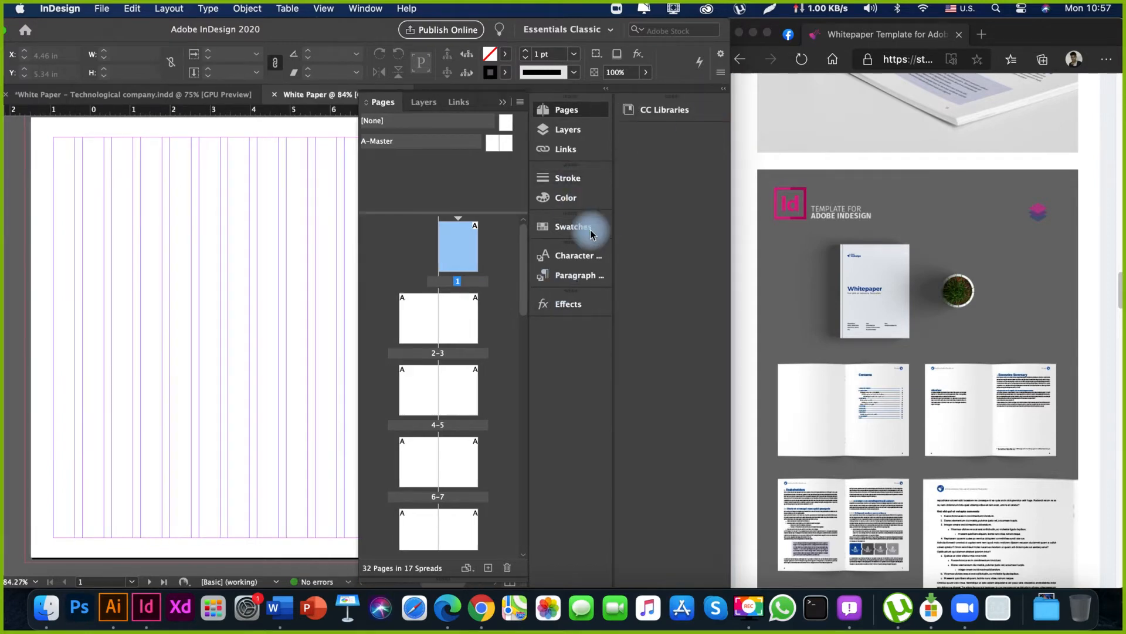
{"action": "left_click_drag", "start_coordinate": [615, 223], "coordinate": [746, 228]}
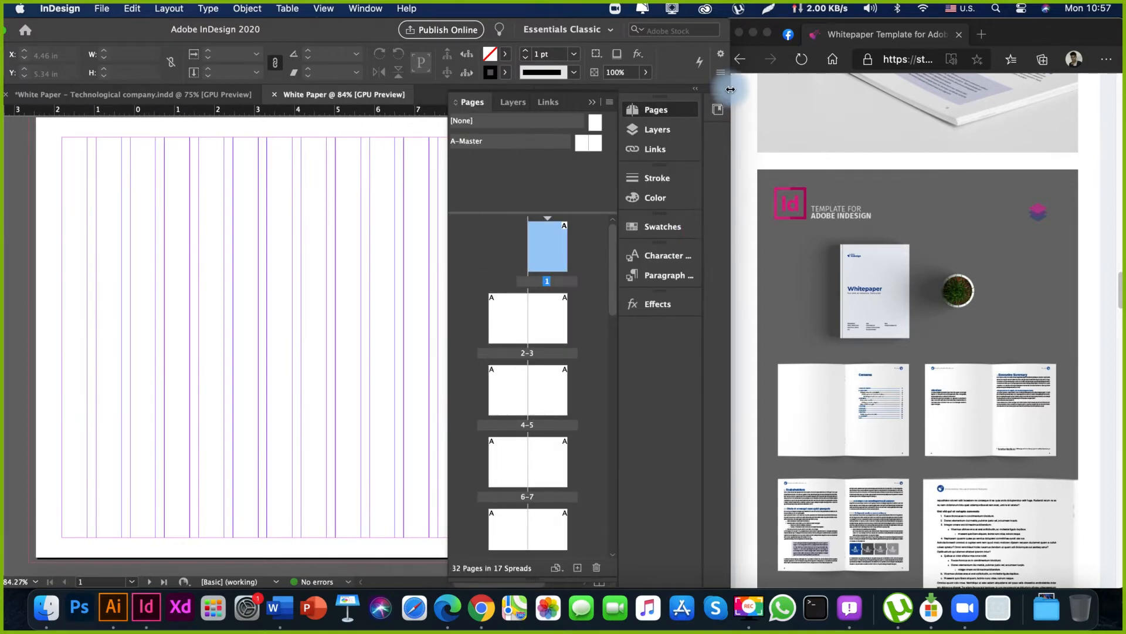
{"action": "left_click_drag", "start_coordinate": [720, 110], "coordinate": [660, 328]}
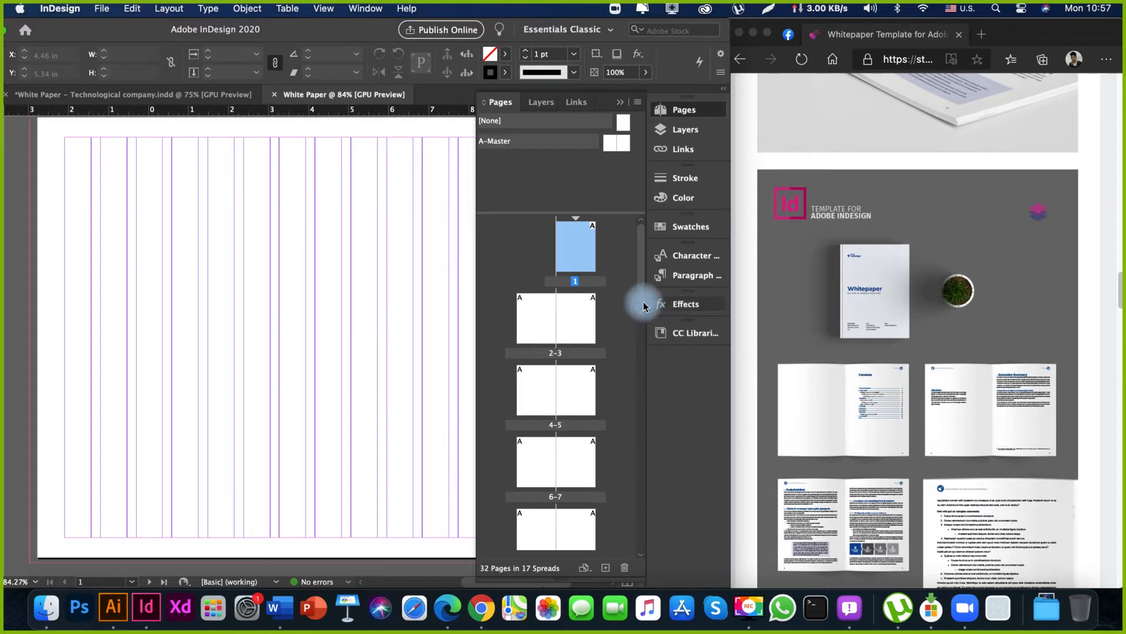
{"action": "left_click_drag", "start_coordinate": [648, 147], "coordinate": [736, 161]}
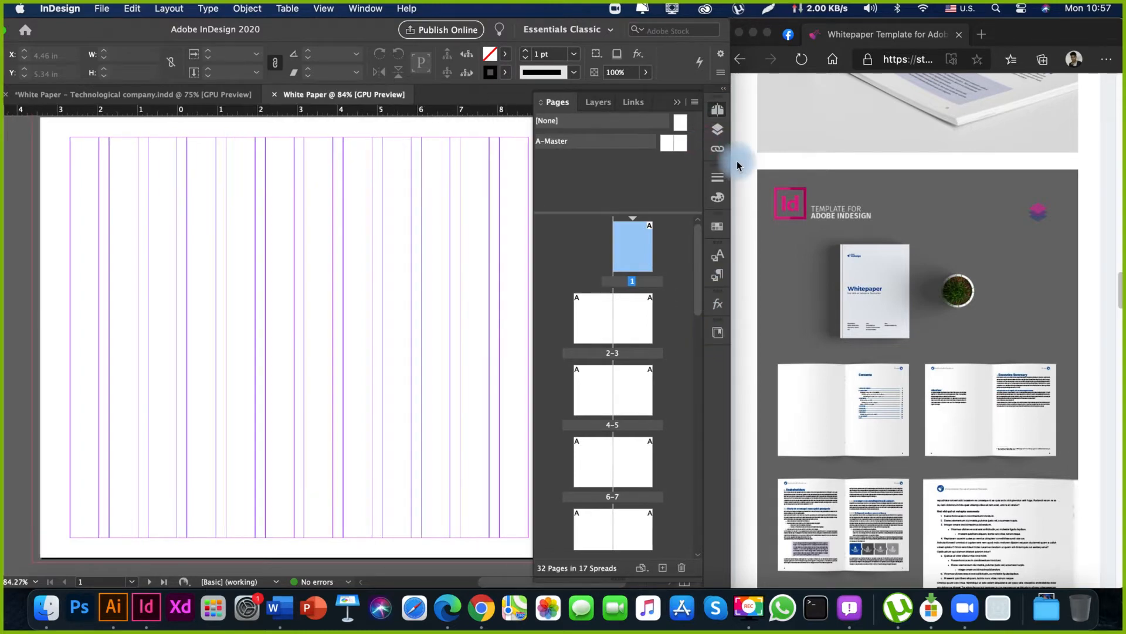
{"action": "left_click", "coordinate": [679, 103]}
Center the blank first page and shift the InDesign window until its toolbar is fully on screen.
{"action": "key", "text": "space"}
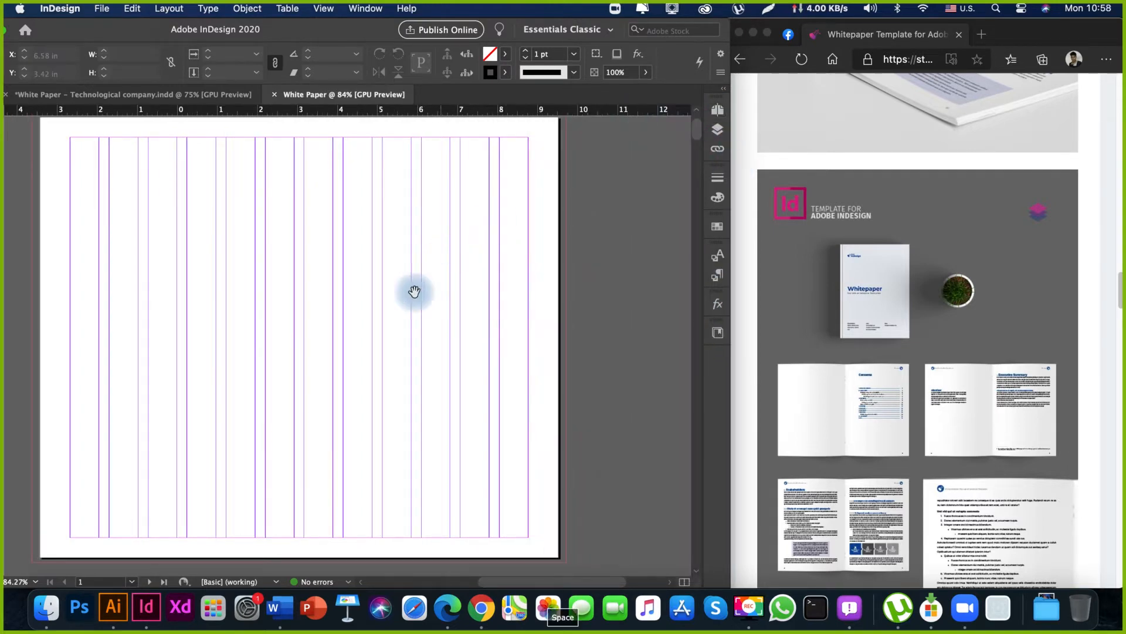
{"action": "left_click_drag", "start_coordinate": [405, 282], "coordinate": [344, 292]}
{"action": "left_click_drag", "start_coordinate": [344, 292], "coordinate": [427, 292]}
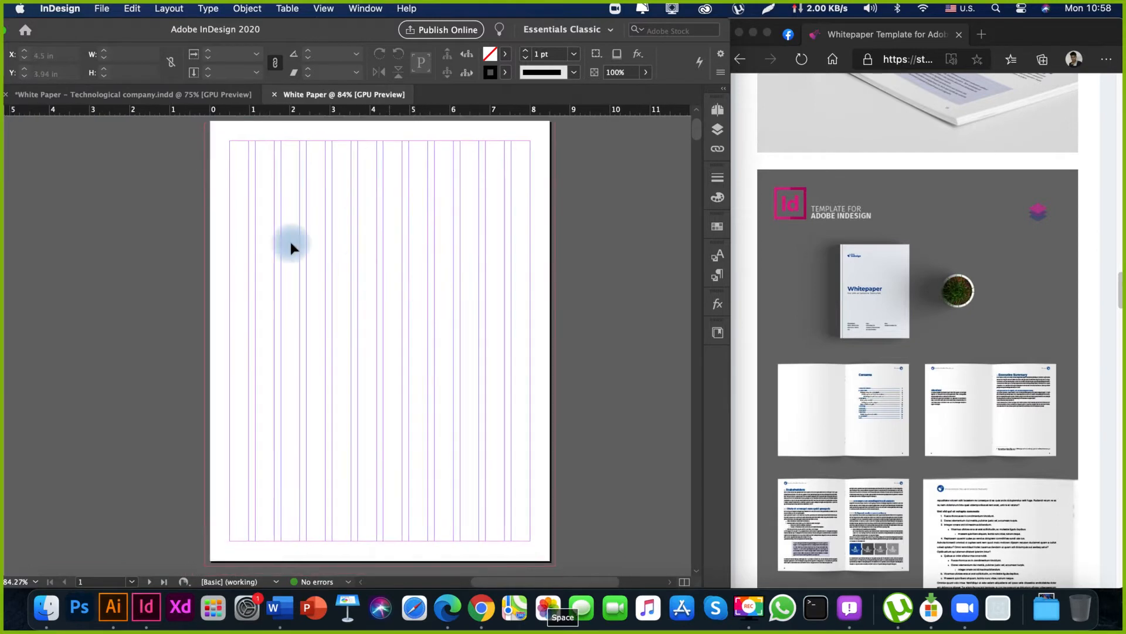
{"action": "key", "text": "Tab"}
{"action": "key", "text": "Tab"}
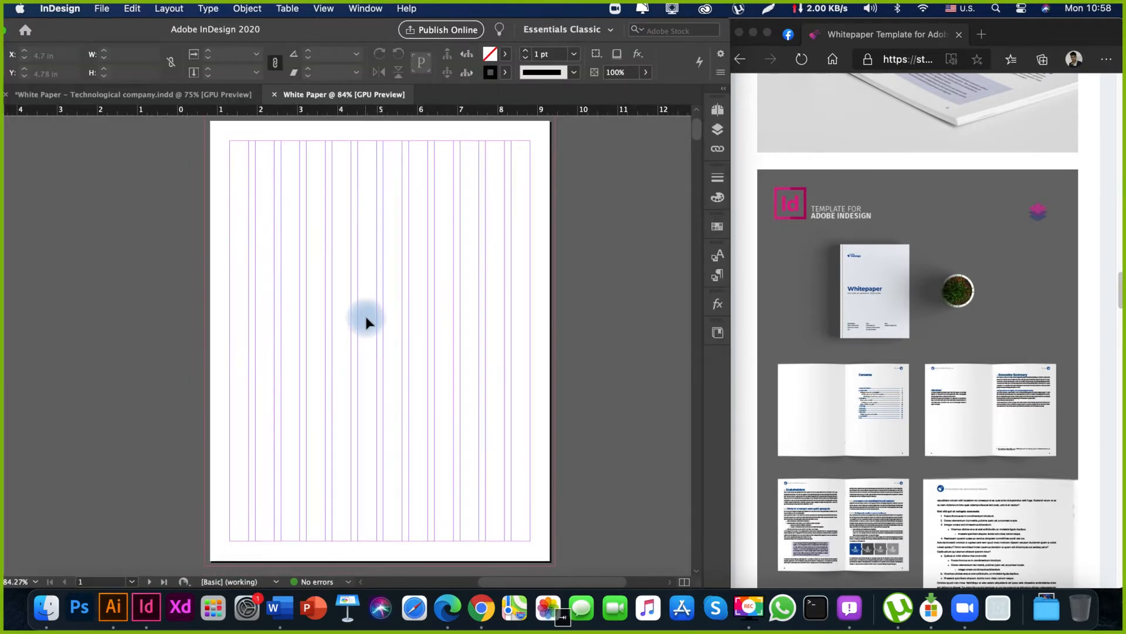
{"action": "key", "text": "Tab"}
{"action": "key", "text": "Tab"}
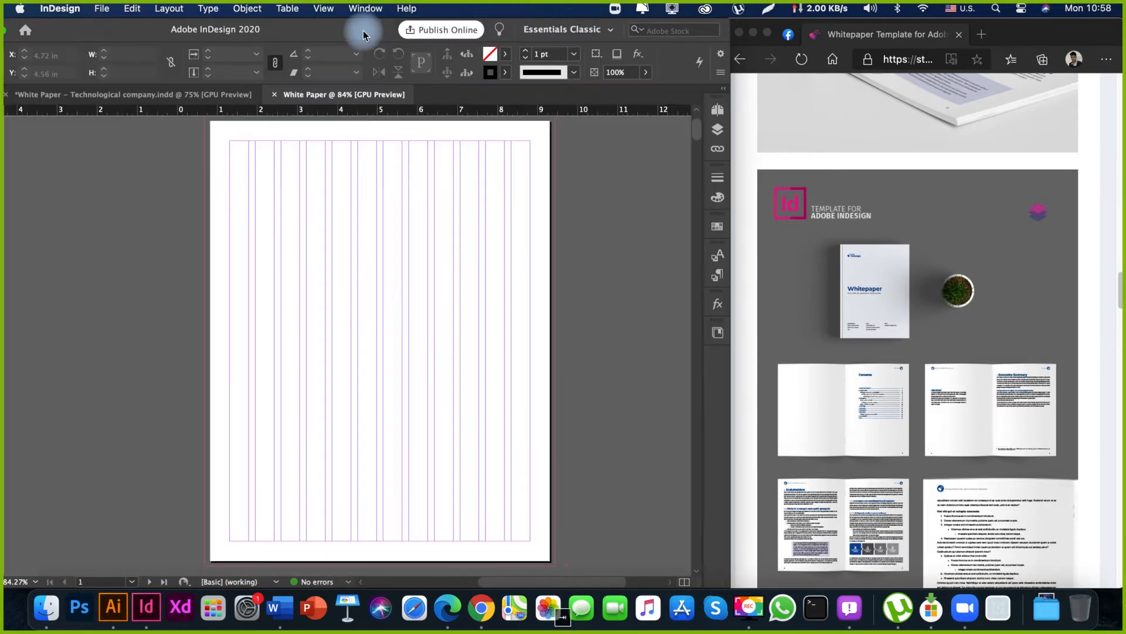
{"action": "mouse_move", "coordinate": [363, 32]}
{"action": "left_mouse_down"}
{"action": "mouse_move", "coordinate": [460, 27]}
{"action": "mouse_move", "coordinate": [383, 26]}
{"action": "left_mouse_up"}
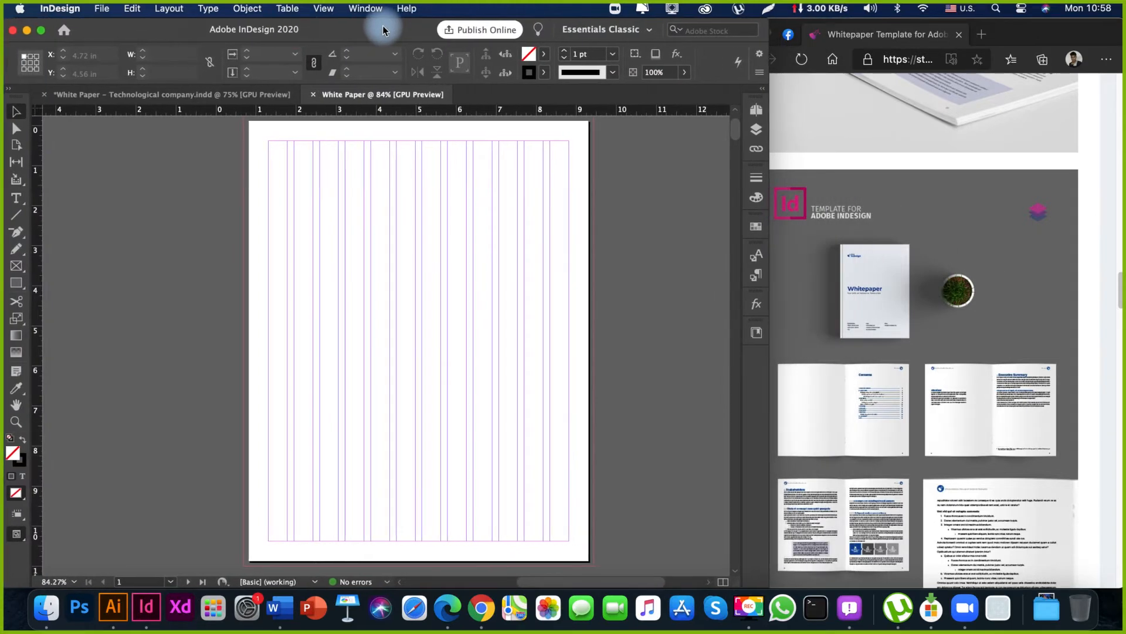
Draw a text frame about five columns wide in the upper middle of page 1 and enter Whitepaper.
{"action": "left_click", "coordinate": [17, 197]}
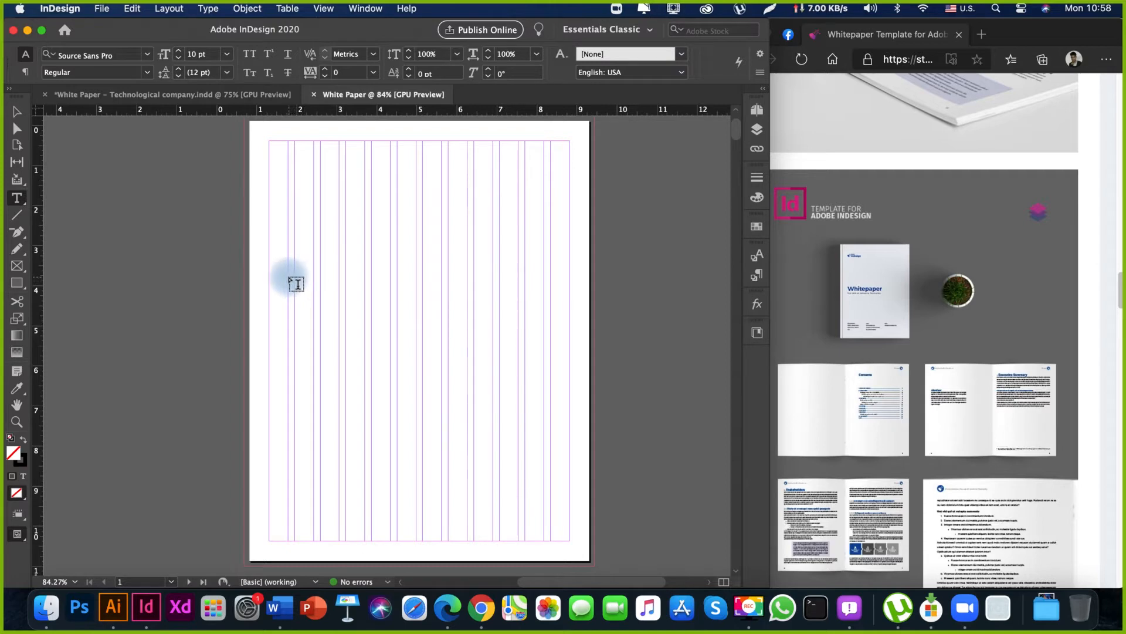
{"action": "left_click_drag", "start_coordinate": [290, 278], "coordinate": [416, 353]}
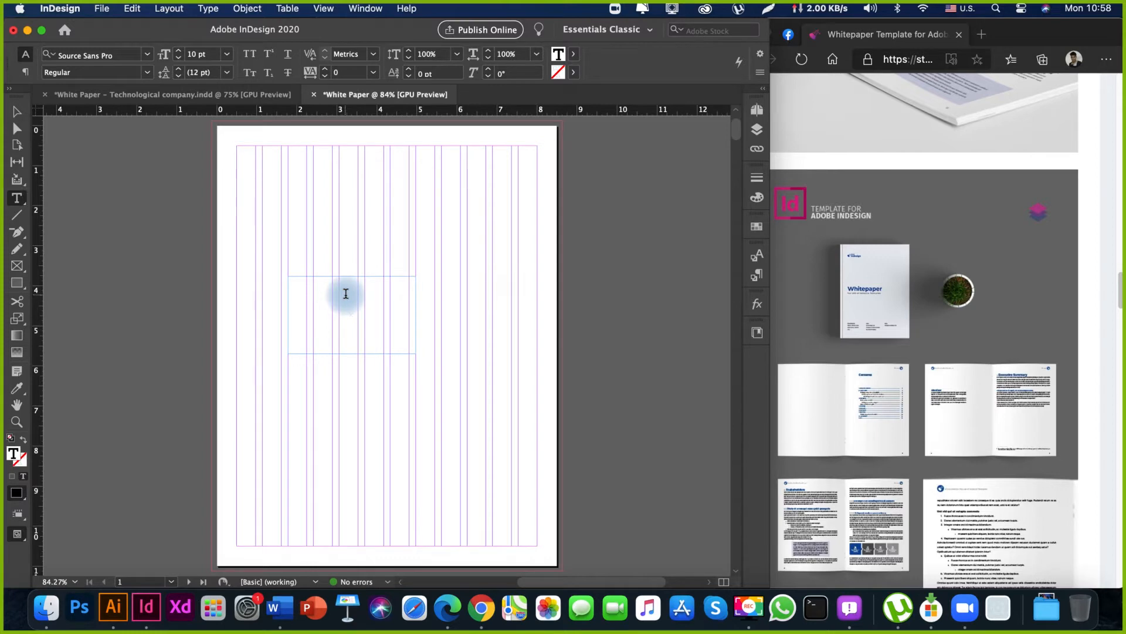
{"action": "type", "text": "White"}
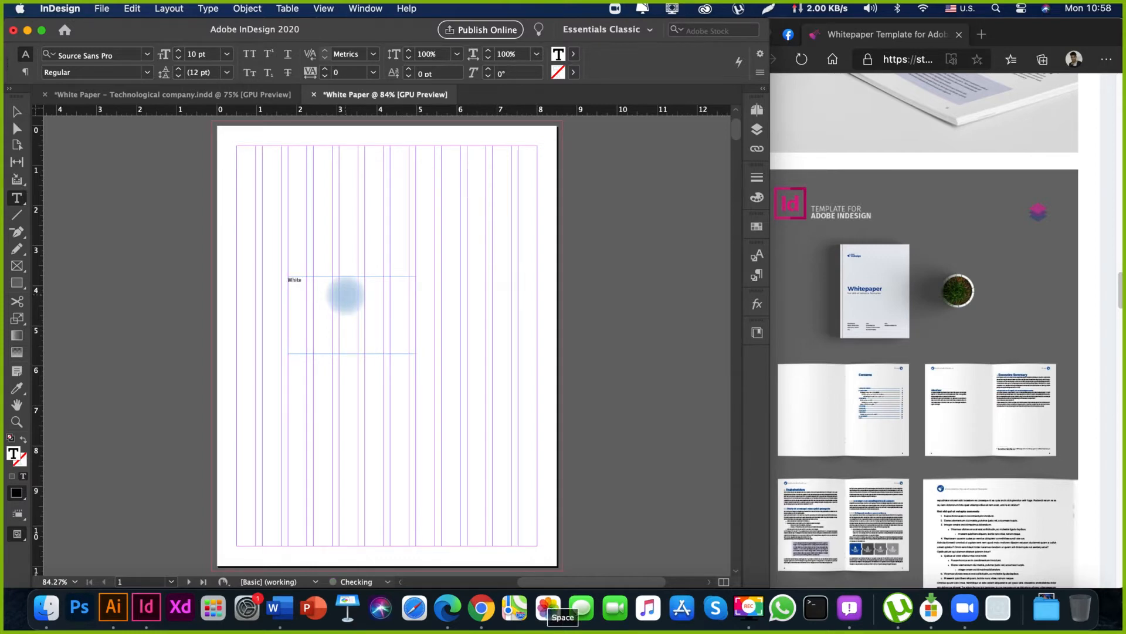
{"action": "key", "text": "BackSpace"}
{"action": "type", "text": "paper"}
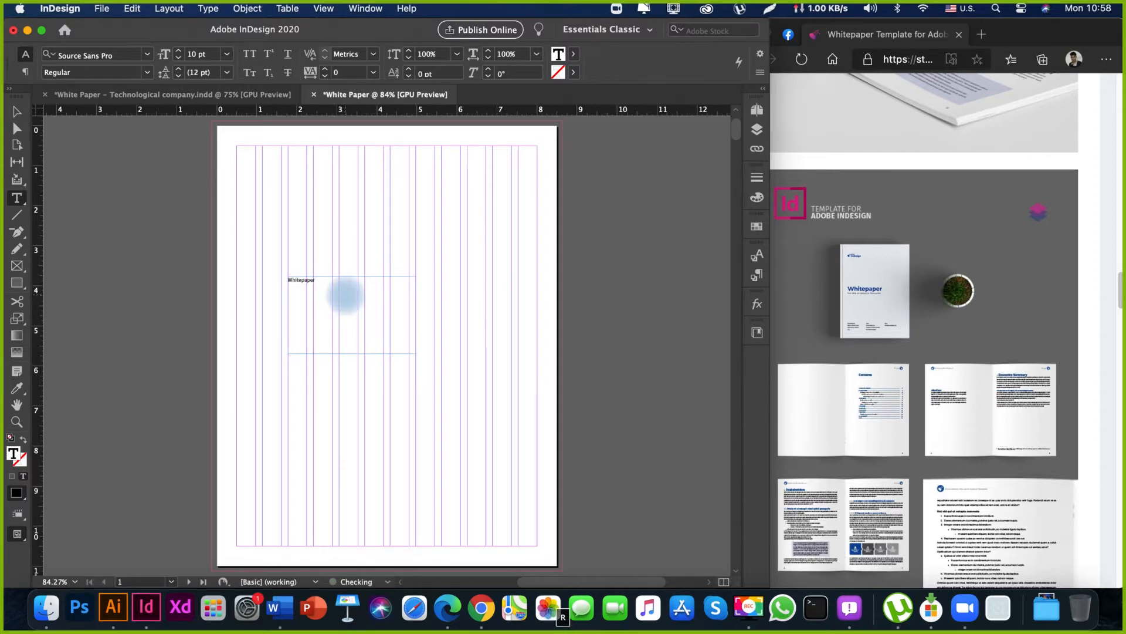
{"action": "left_click", "coordinate": [926, 356]}
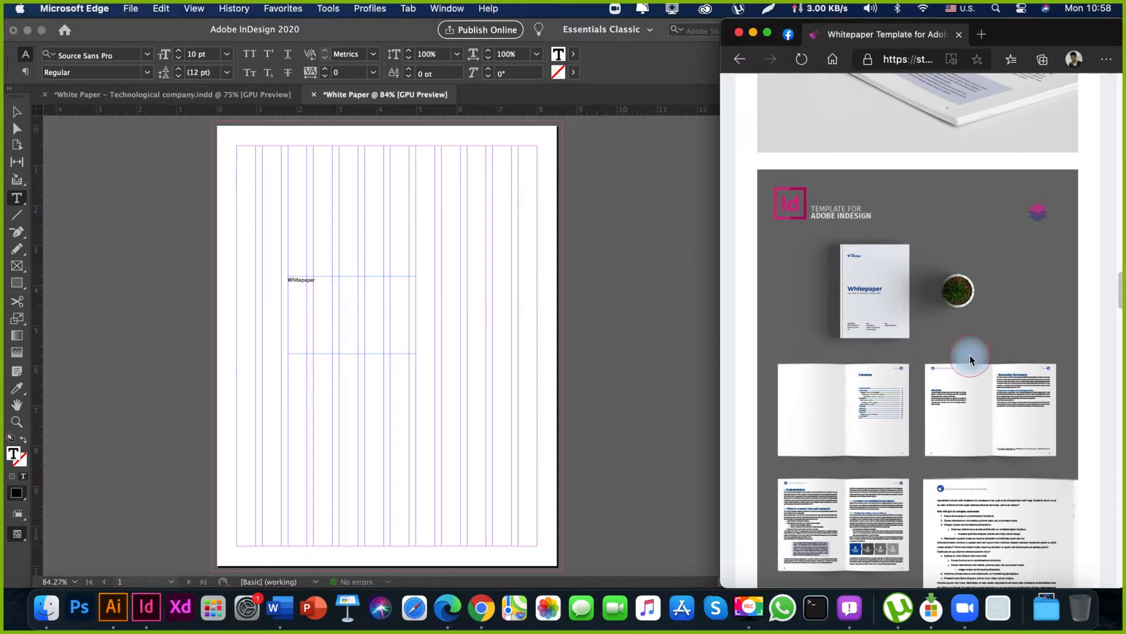
Examine the template's cover in the browser's full-screen live preview and exit the full-screen view.
{"action": "scroll", "coordinate": [988, 443], "scroll_direction": "down", "scroll_amount": 15}
{"action": "scroll", "coordinate": [983, 446], "scroll_direction": "down", "scroll_amount": 8}
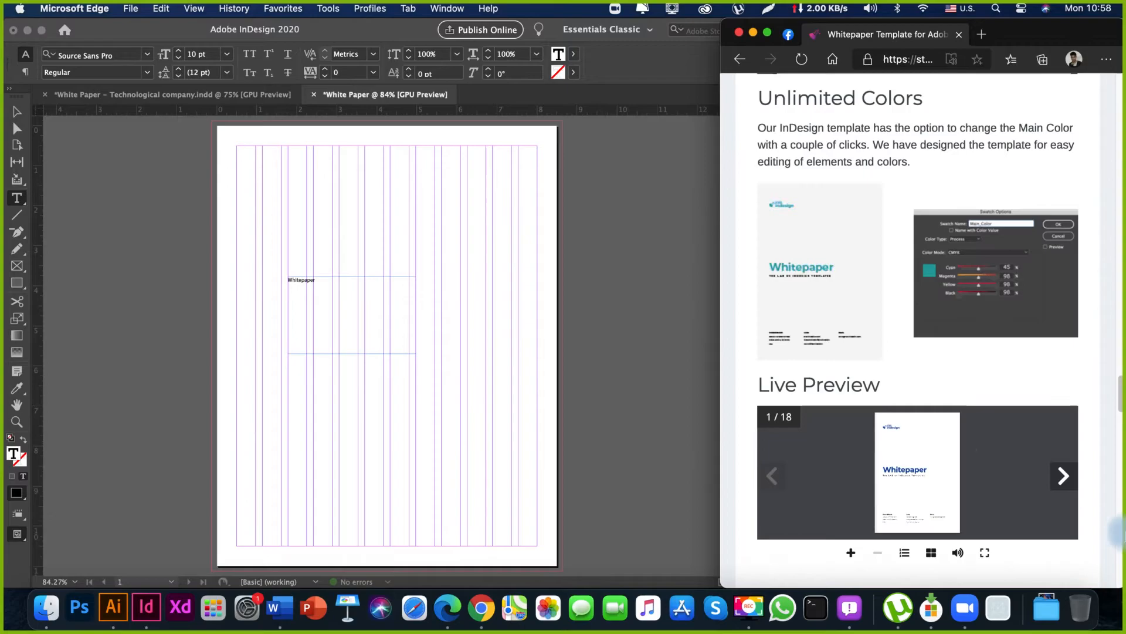
{"action": "left_click", "coordinate": [985, 550]}
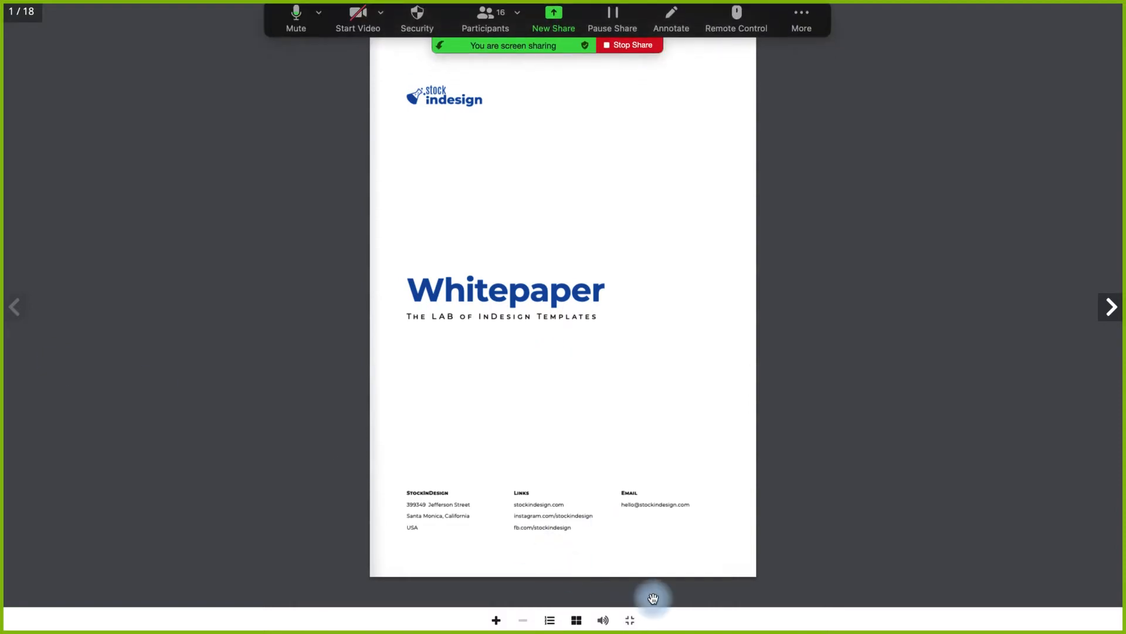
{"action": "left_click", "coordinate": [631, 619]}
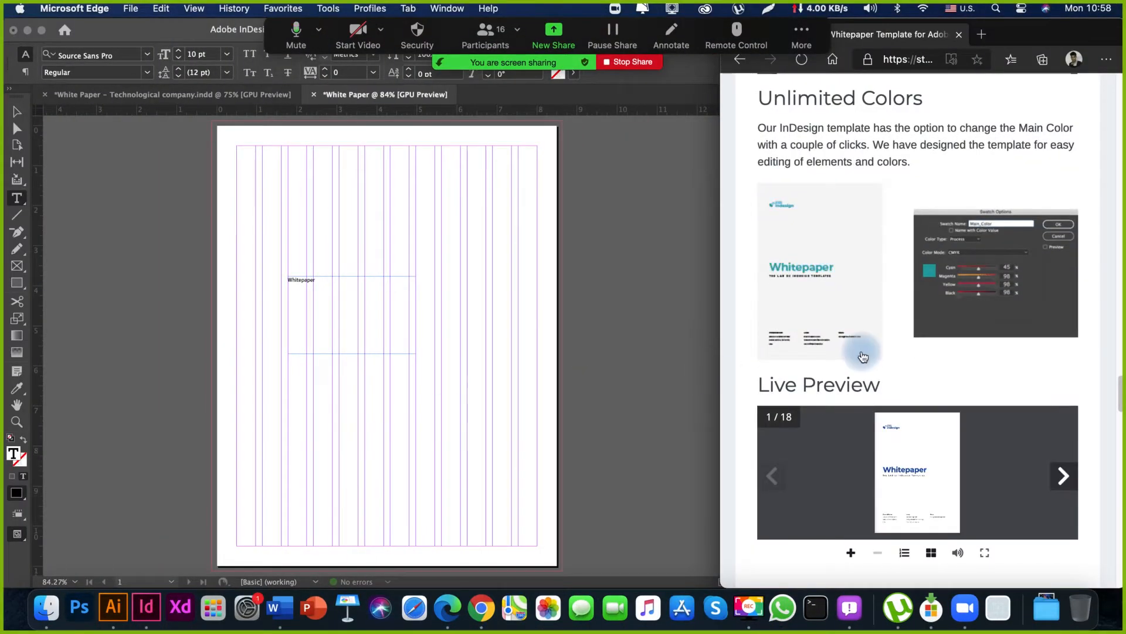
Return to InDesign and add the subtitle A creative simple booklet for business on a new line below Whitepaper.
{"action": "left_click", "coordinate": [322, 399]}
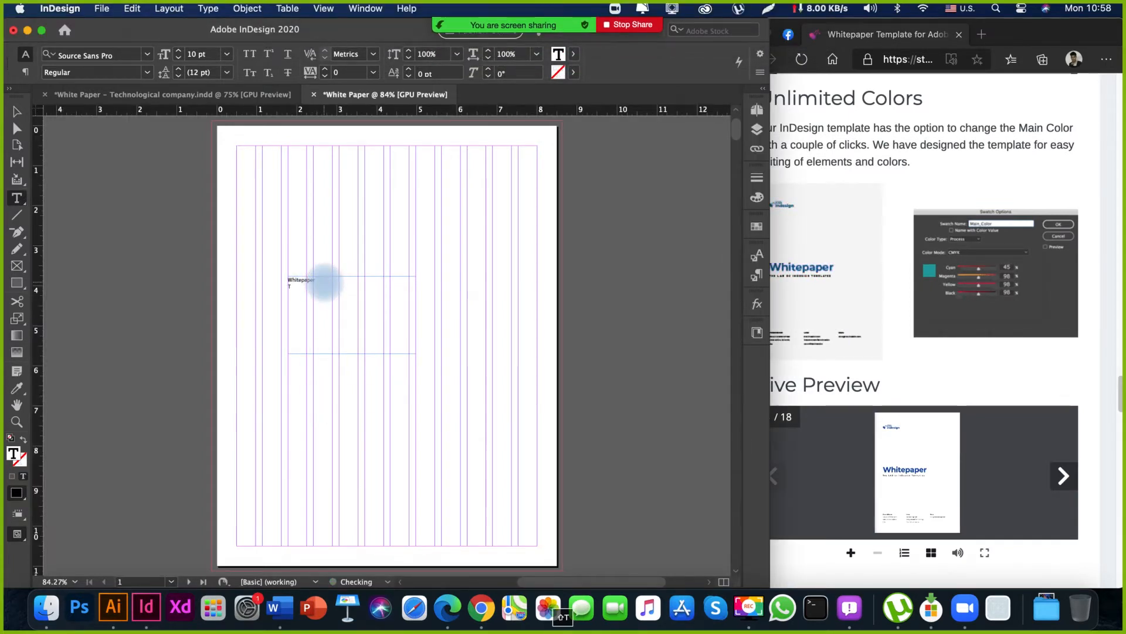
{"action": "type", "text": "he lab"}
{"action": "key", "text": "BackSpace"}
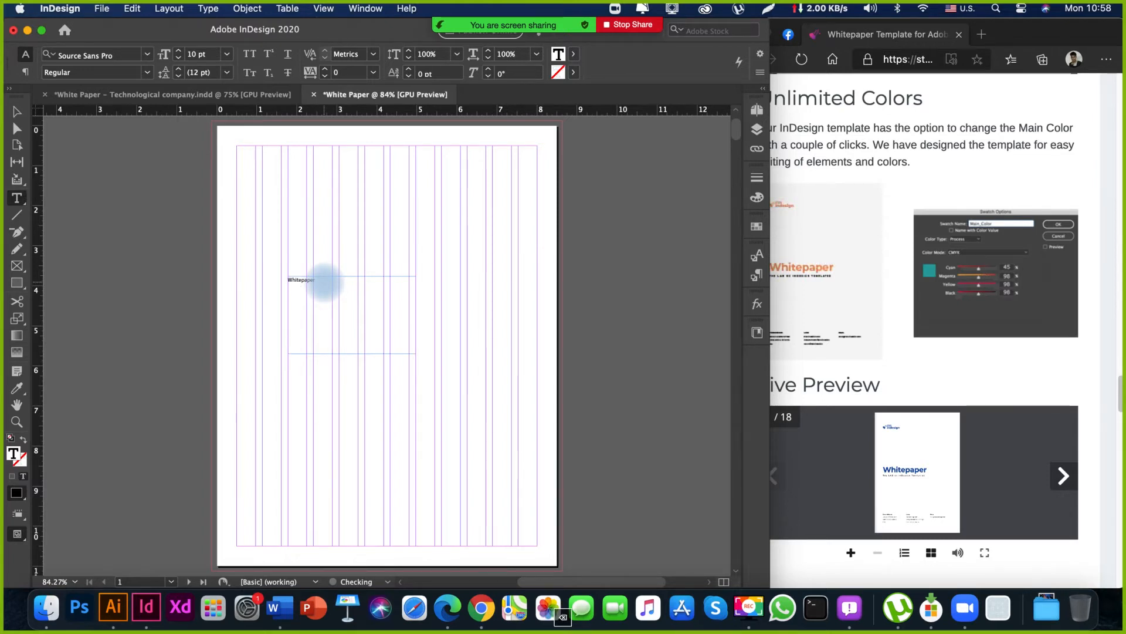
{"action": "type", "text": "A creat"}
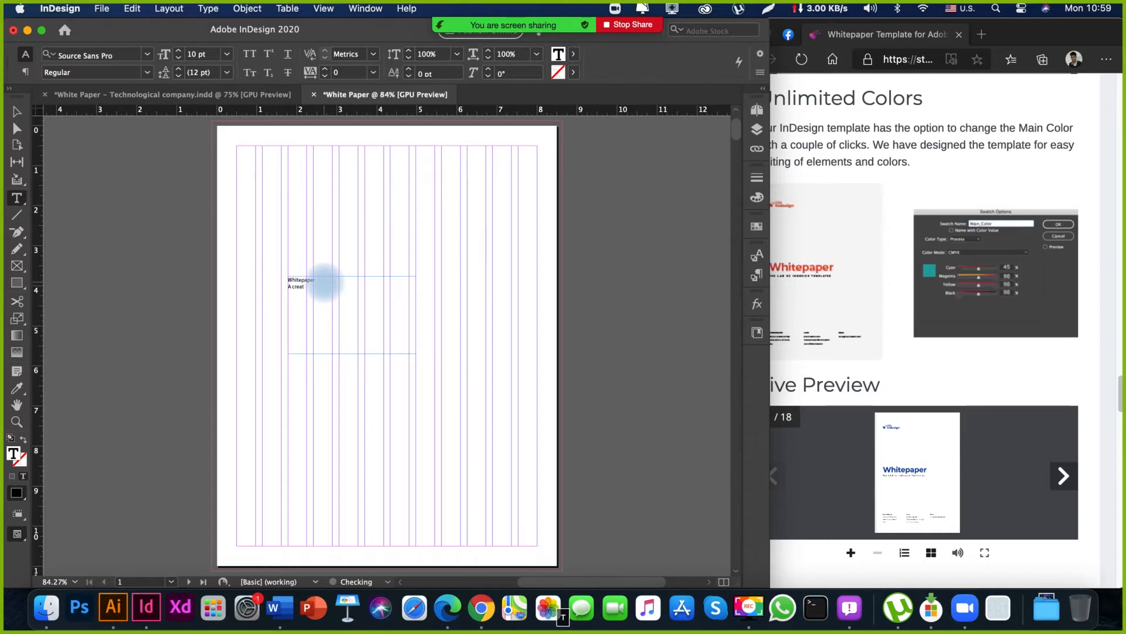
{"action": "type", "text": "ive simple "}
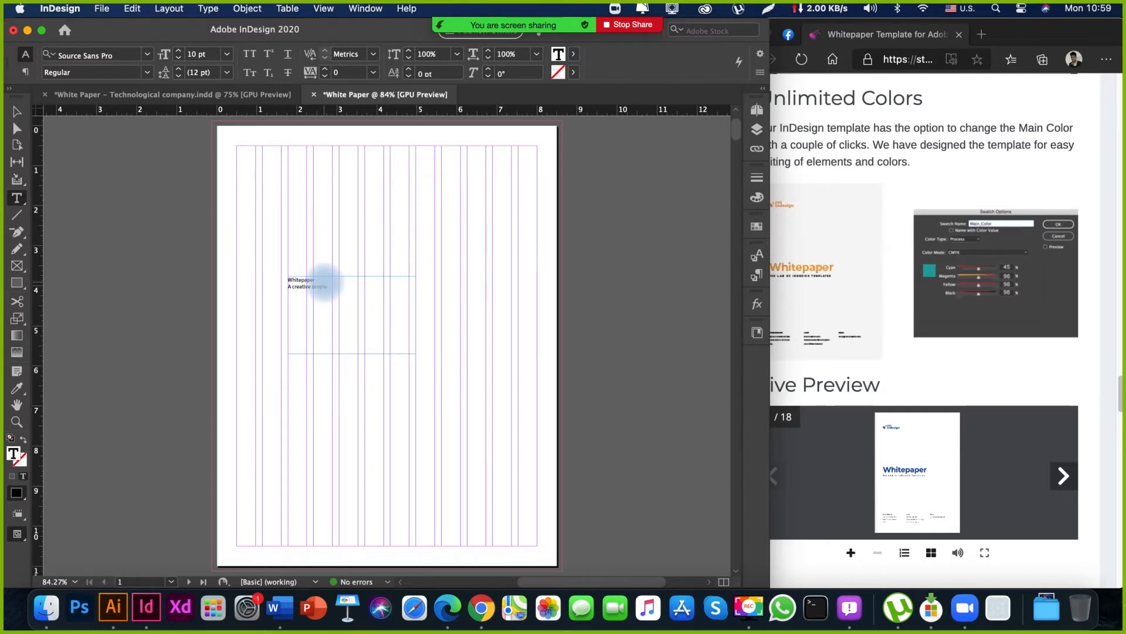
{"action": "type", "text": "bookle"}
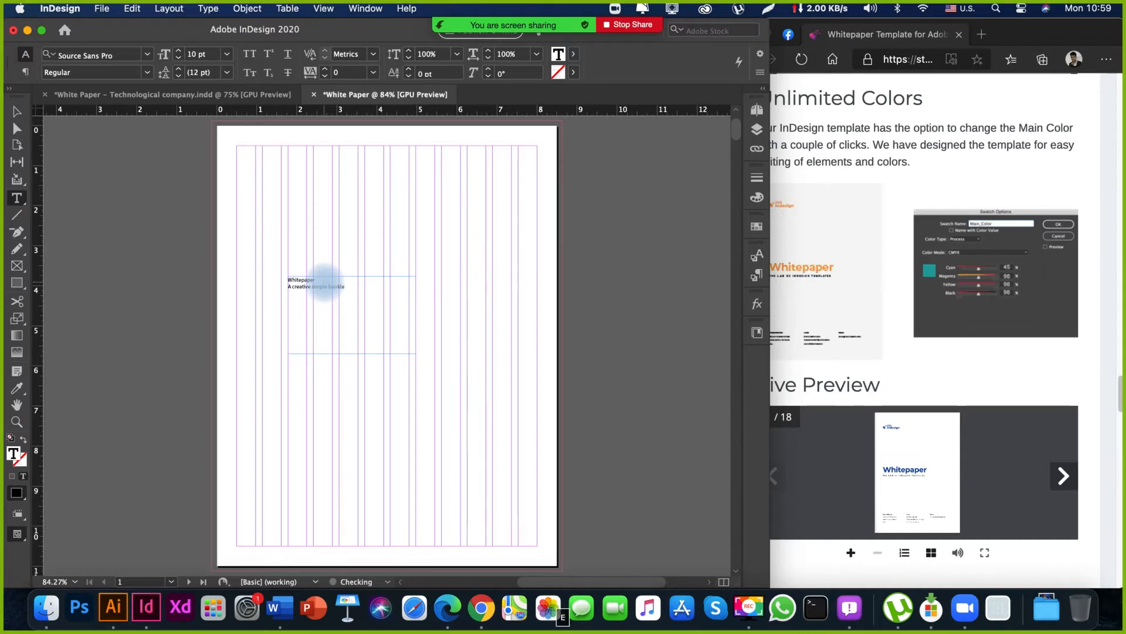
{"action": "type", "text": "t for "}
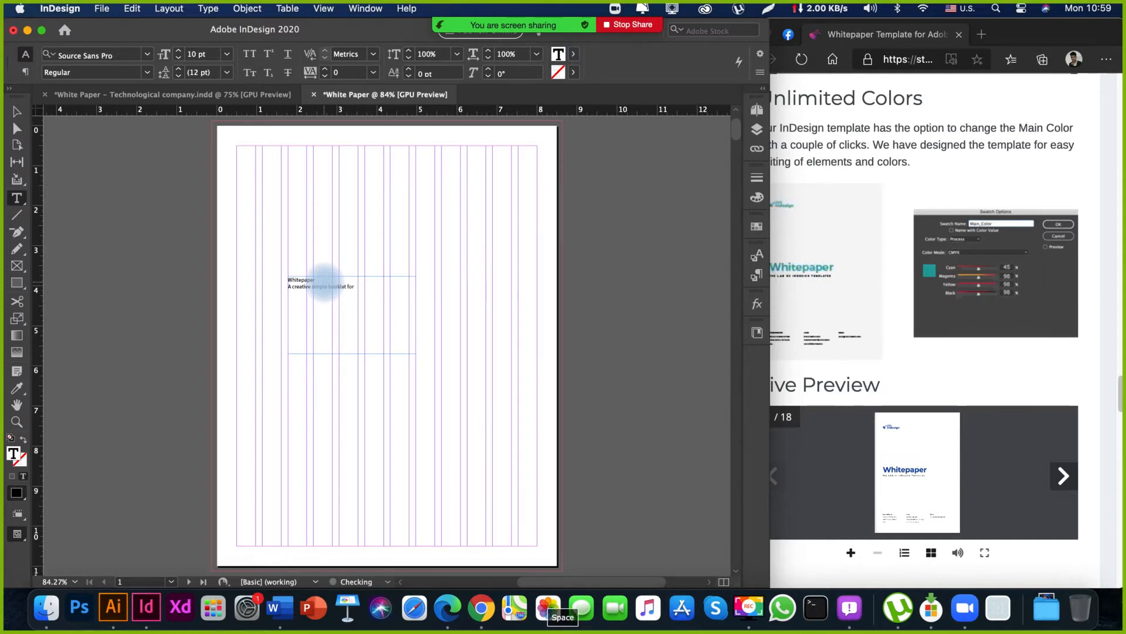
{"action": "type", "text": "business"}
{"action": "key", "text": "Escape"}
{"action": "left_click", "coordinate": [512, 305]}
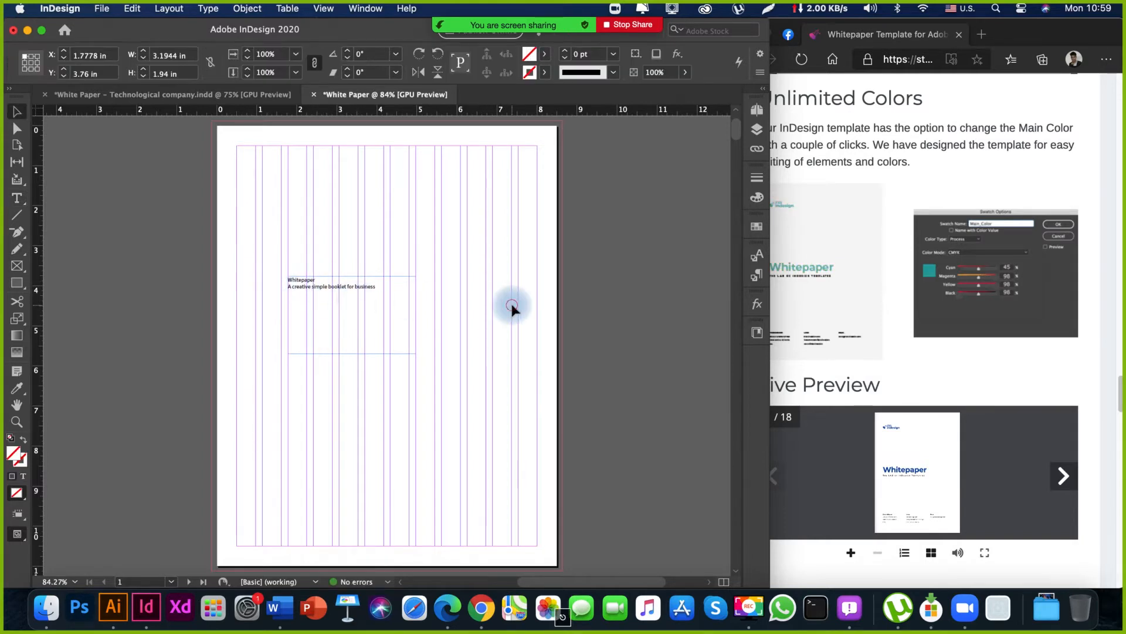
Shorten the title text frame to 0.72 in high by raising its lower edge.
{"action": "key", "text": "space"}
{"action": "mouse_move", "coordinate": [314, 256]}
{"action": "left_mouse_down"}
{"action": "mouse_move", "coordinate": [314, 301]}
{"action": "mouse_move", "coordinate": [324, 249]}
{"action": "left_mouse_up"}
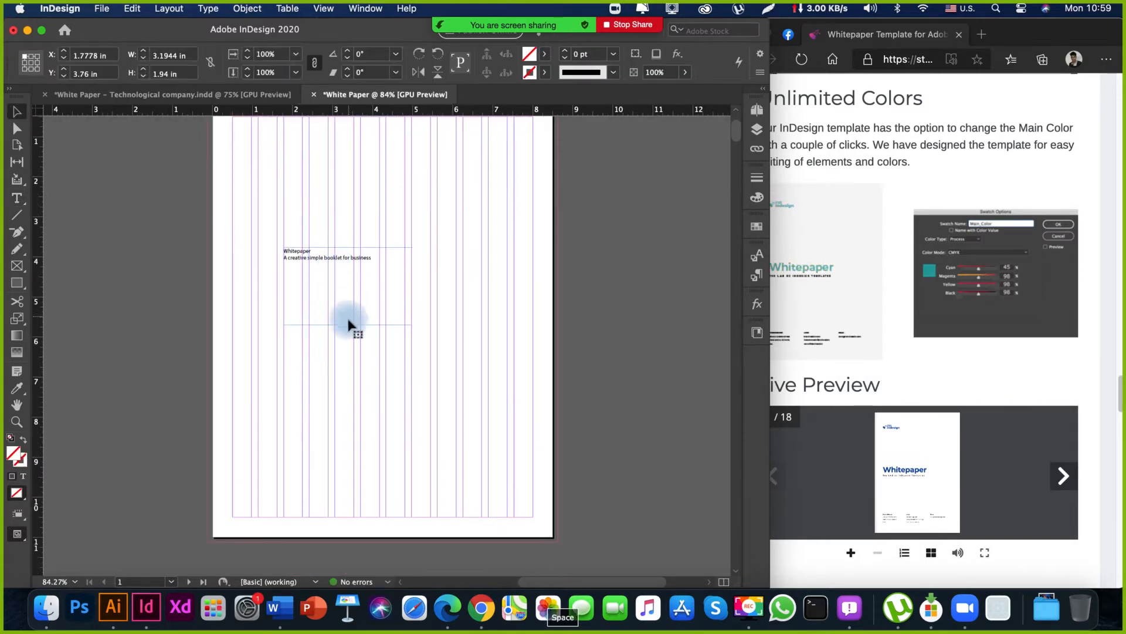
{"action": "key", "text": "space"}
{"action": "left_click_drag", "start_coordinate": [375, 284], "coordinate": [374, 334]}
{"action": "left_click", "coordinate": [346, 374]}
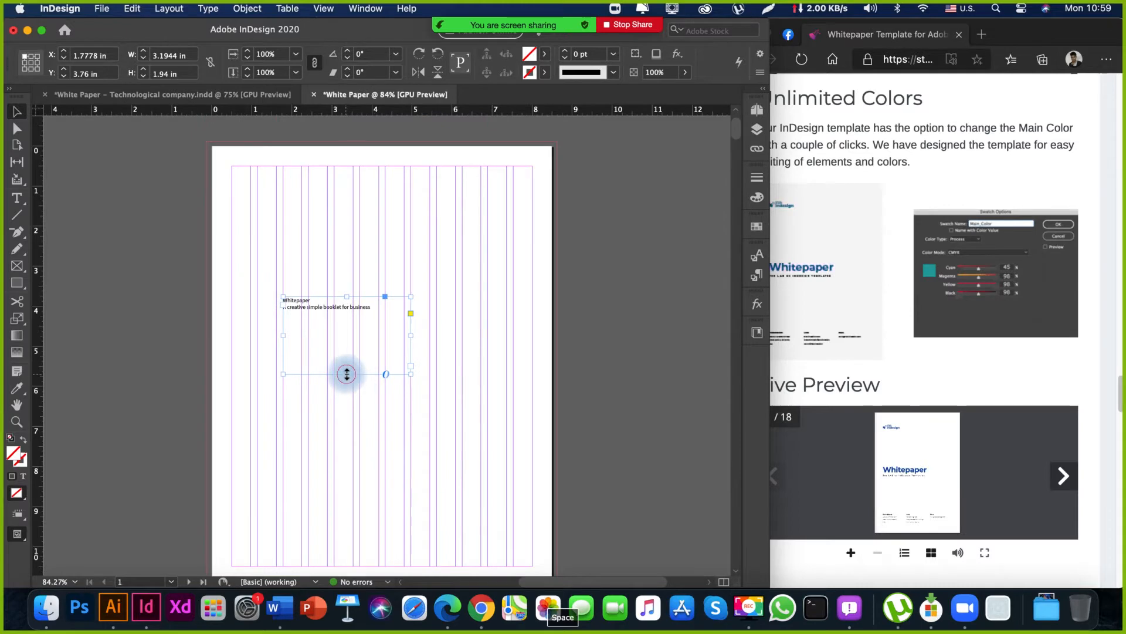
{"action": "left_click_drag", "start_coordinate": [346, 374], "coordinate": [347, 329]}
{"action": "left_click", "coordinate": [365, 406]}
{"action": "key", "text": "space"}
{"action": "left_click_drag", "start_coordinate": [365, 408], "coordinate": [360, 360]}
Duplicate the title text frame and place the copy straight below, near the page's lower edge, at Y 8.125 in.
{"action": "left_click", "coordinate": [320, 295]}
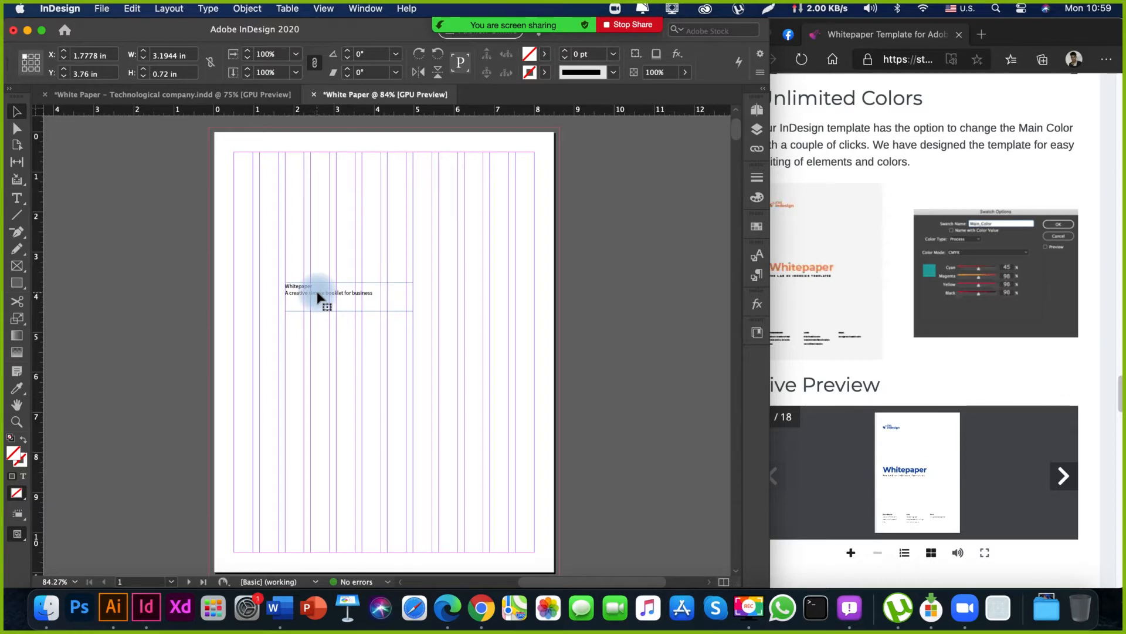
{"action": "left_click_drag", "start_coordinate": [319, 296], "coordinate": [315, 340]}
{"action": "key", "text": "space"}
{"action": "left_click_drag", "start_coordinate": [331, 430], "coordinate": [324, 324]}
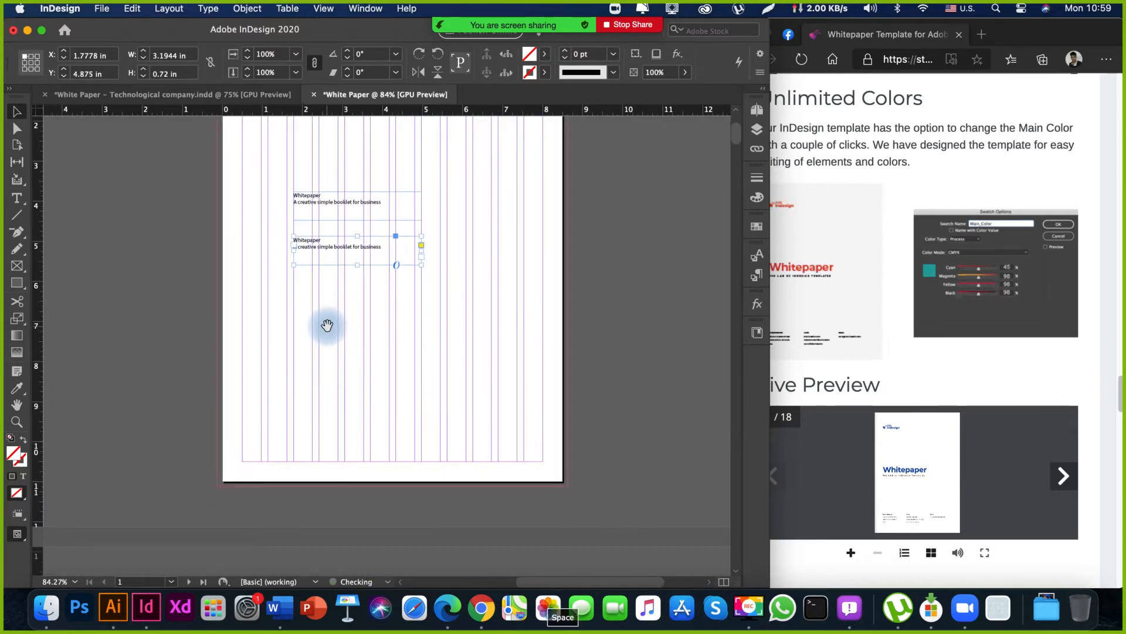
{"action": "left_click_drag", "start_coordinate": [342, 244], "coordinate": [337, 377]}
{"action": "left_click", "coordinate": [985, 398]}
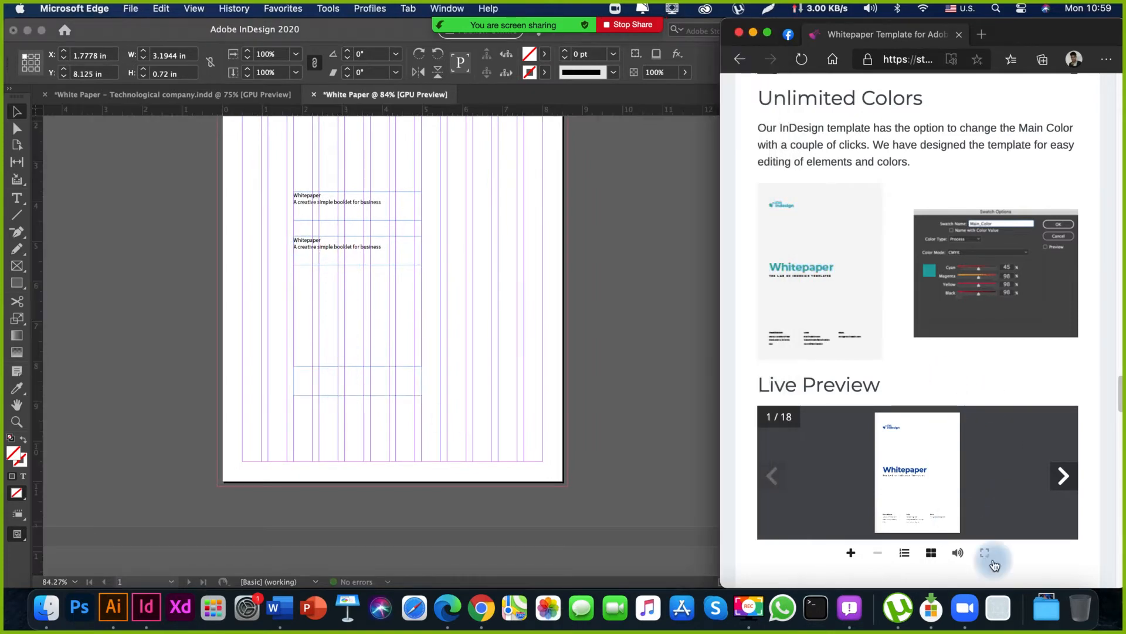
{"action": "left_click", "coordinate": [338, 370]}
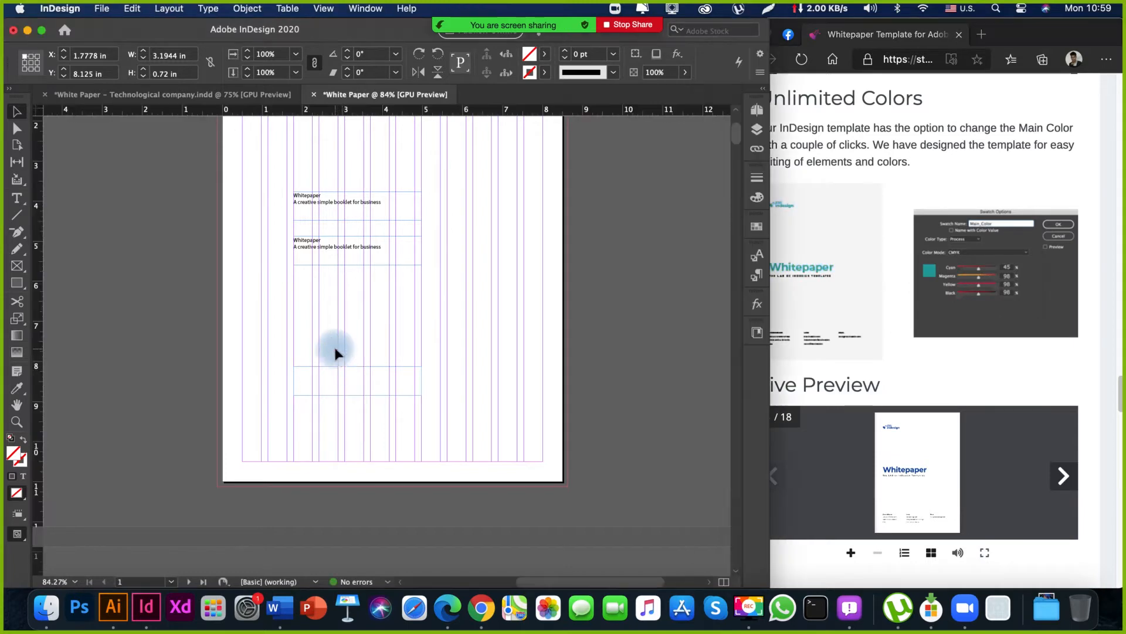
{"action": "left_click_drag", "start_coordinate": [350, 319], "coordinate": [318, 371]}
Replace all the text in the lower frame with Limino Design Agency.
{"action": "double_click", "coordinate": [275, 429]}
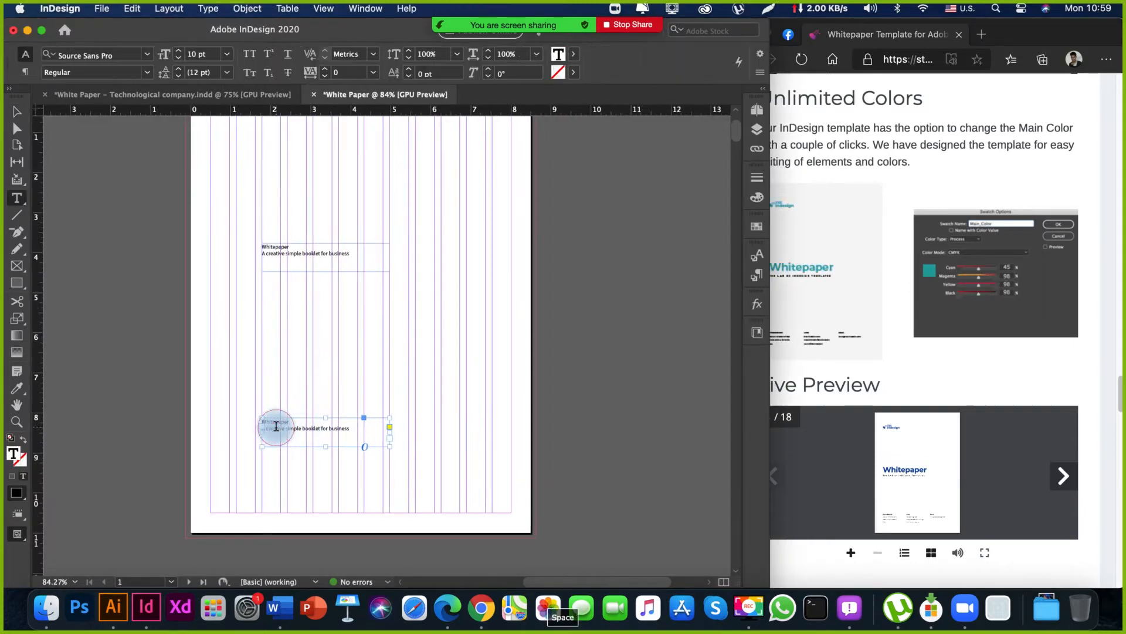
{"action": "key", "text": "super+a"}
{"action": "key", "text": "BackSpace"}
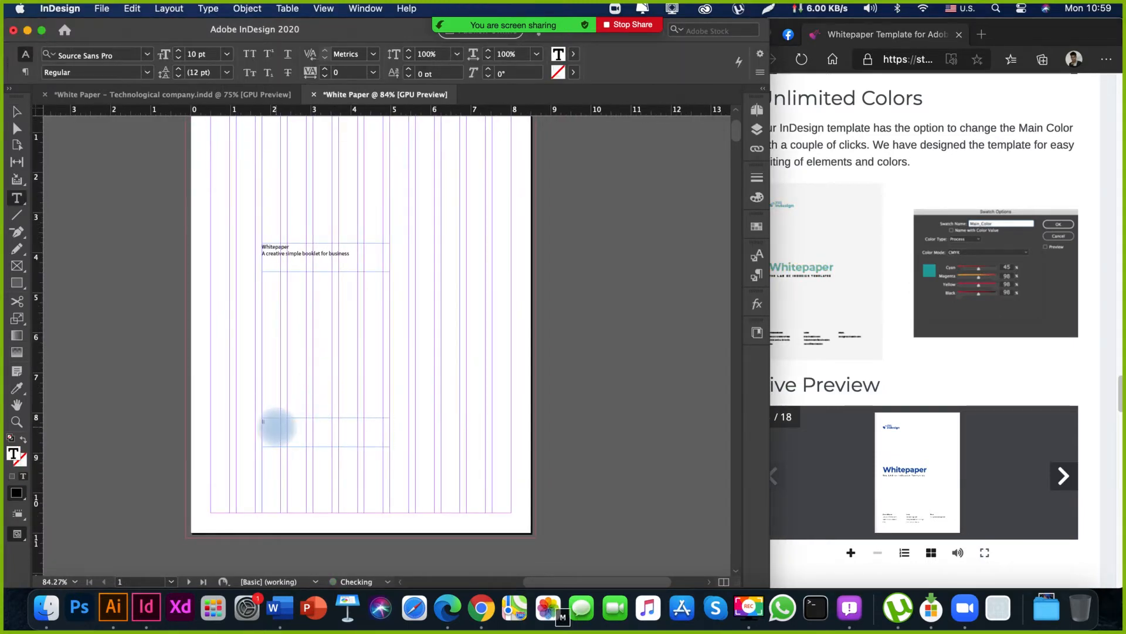
{"action": "key", "text": "super+a"}
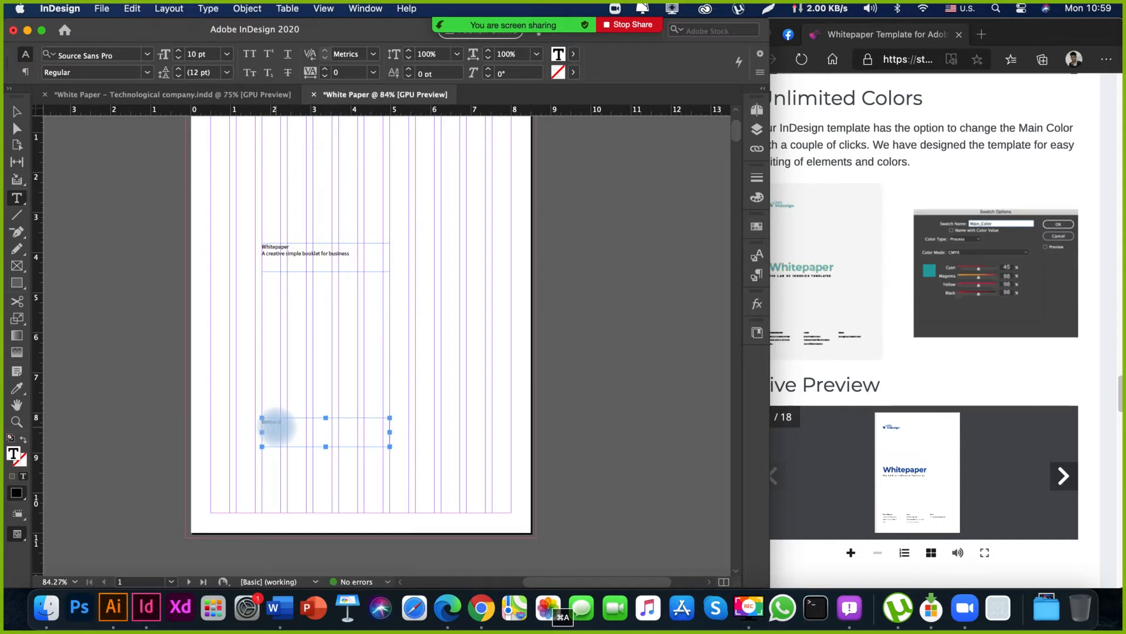
{"action": "type", "text": "Limino"}
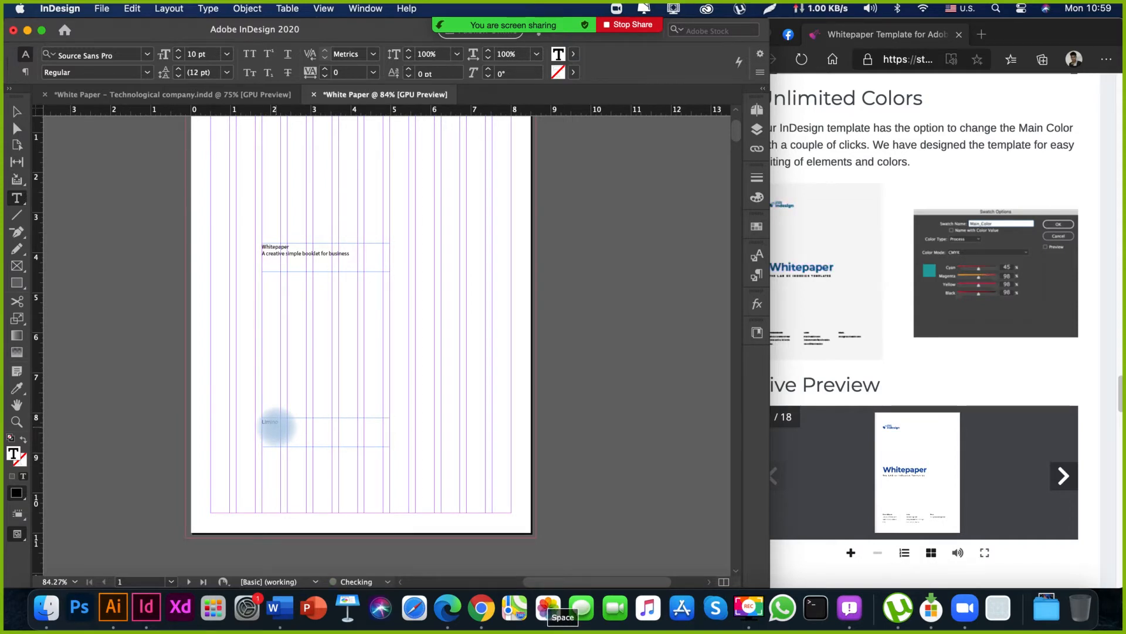
{"action": "type", "text": " Design Agency"}
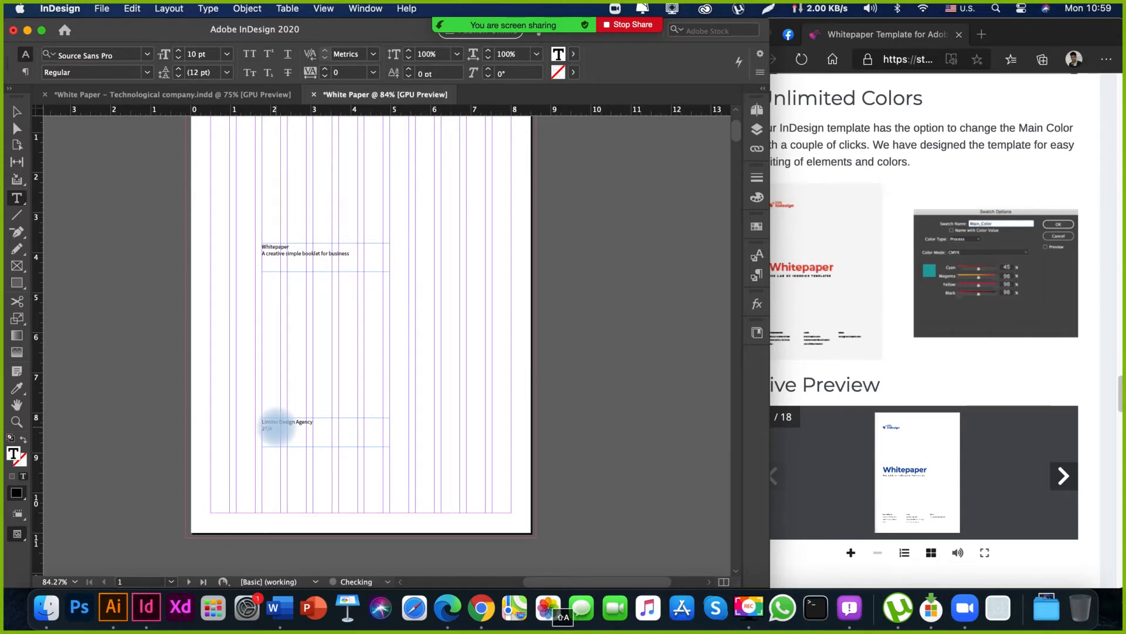
Enter the agency's postal address below its name, with the country on its own line.
{"action": "type", "text": "s Angeles, "}
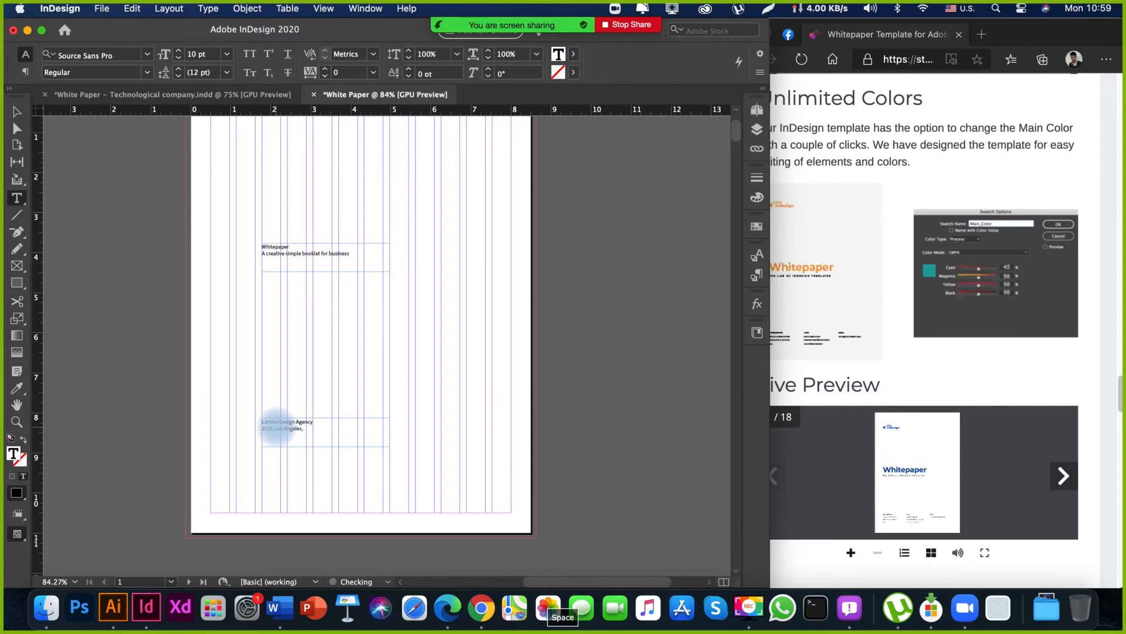
{"action": "type", "text": "NY 1"}
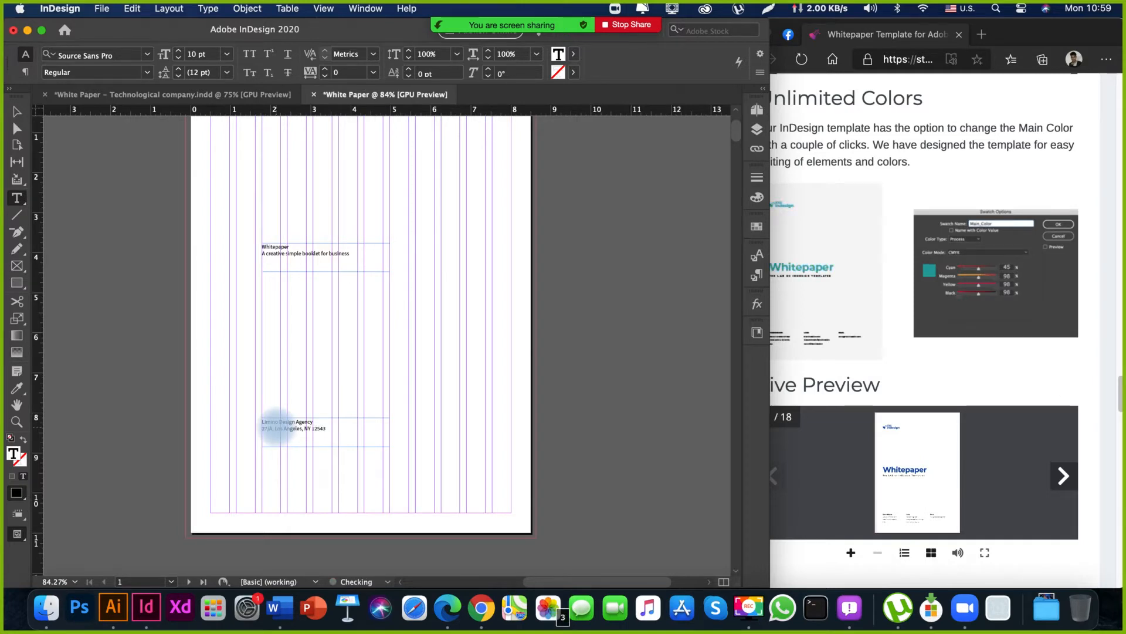
{"action": "type", "text": "2543"}
{"action": "key", "text": "Return"}
{"action": "type", "text": "United States"}
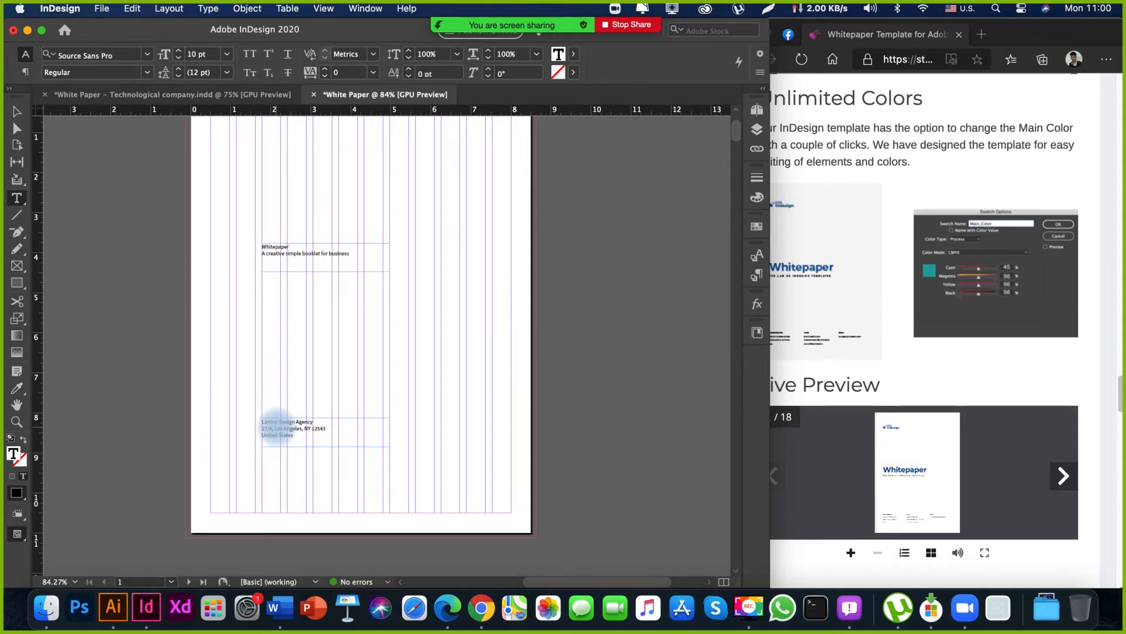
{"action": "type", "text": "."}
{"action": "key", "text": "Return"}
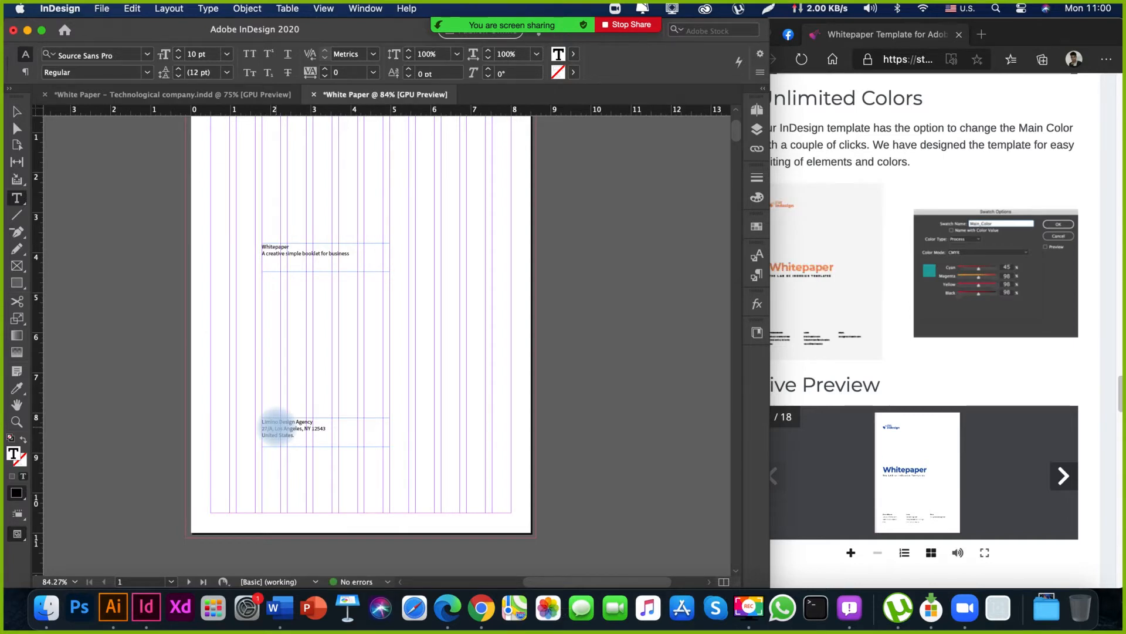
Enter the agency's phone number as the last line of the contact frame.
{"action": "type", "text": "+"}
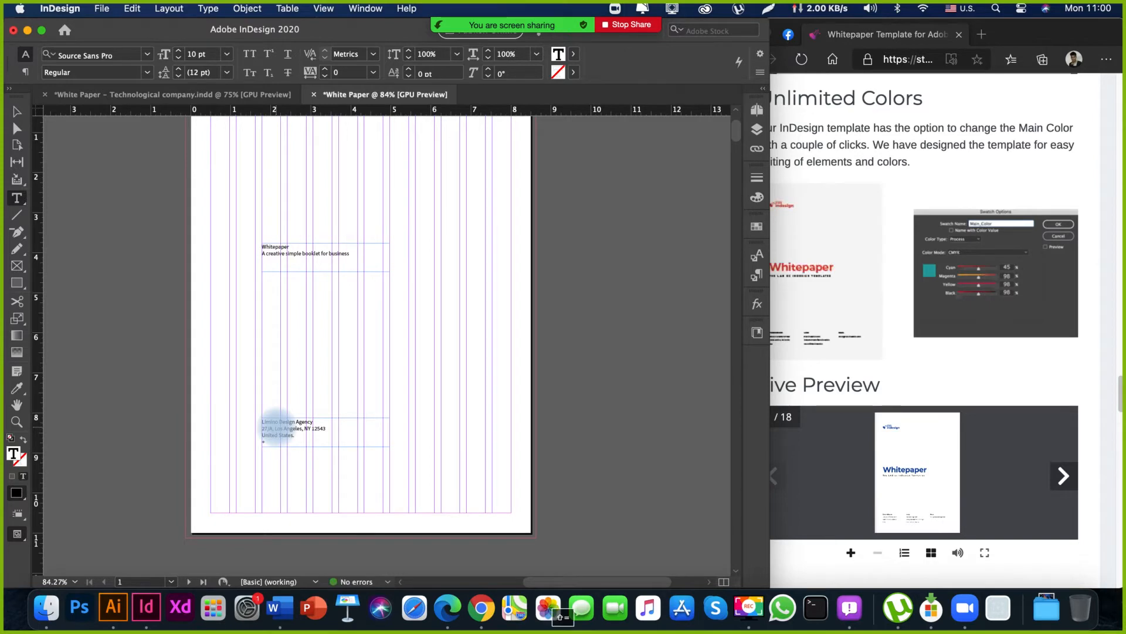
{"action": "type", "text": "1 2"}
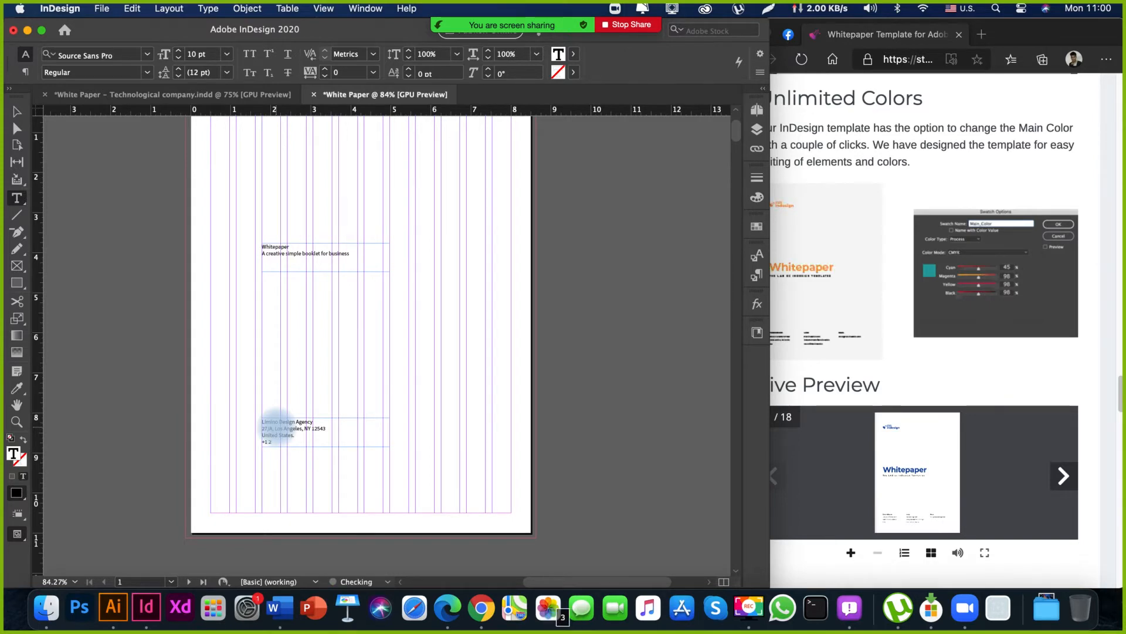
{"action": "type", "text": "34 567 89"}
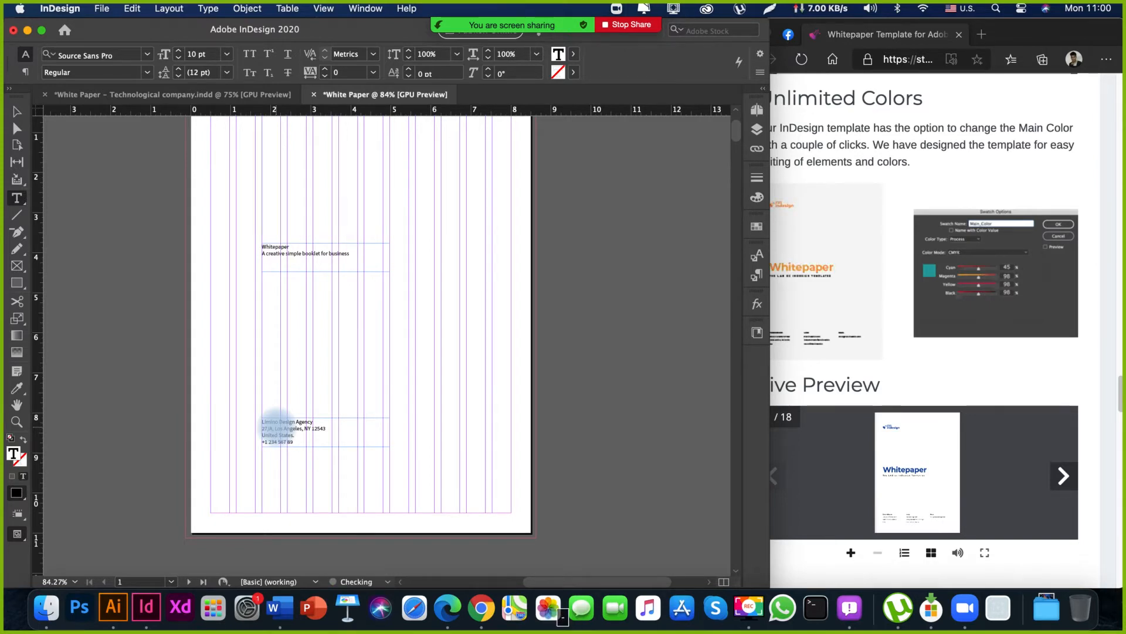
{"action": "type", "text": "0- 12"}
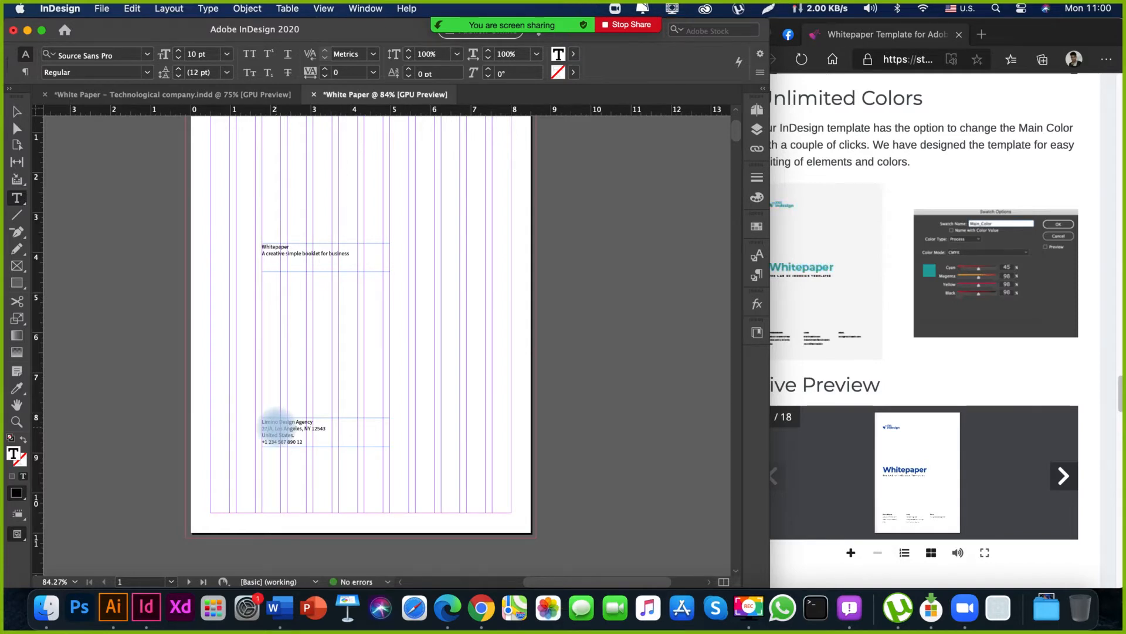
{"action": "type", "text": "3"}
{"action": "key", "text": "Escape"}
Narrow the contact text frame to 2.3889 in wide, keeping its left edge in place.
{"action": "left_click", "coordinate": [309, 468]}
{"action": "key", "text": "space"}
{"action": "left_click_drag", "start_coordinate": [312, 467], "coordinate": [244, 473]}
{"action": "left_click_drag", "start_coordinate": [226, 460], "coordinate": [326, 473]}
{"action": "key", "text": "space"}
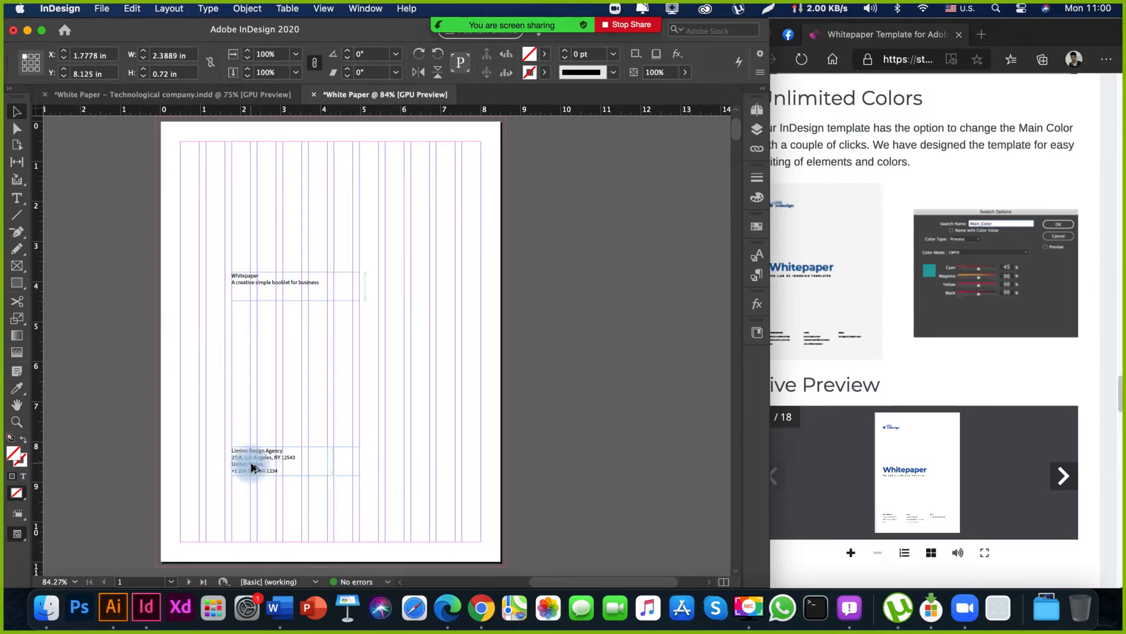
Duplicate the contact frame horizontally, placing the copy at X 4.3333 in and Y 8.125 in.
{"action": "left_click_drag", "start_coordinate": [253, 467], "coordinate": [450, 469]}
{"action": "left_click", "coordinate": [367, 489]}
{"action": "key", "text": "space"}
{"action": "key", "text": "z"}
{"action": "key", "text": "space"}
{"action": "left_click_drag", "start_coordinate": [342, 510], "coordinate": [424, 478]}
{"action": "key", "text": "v"}
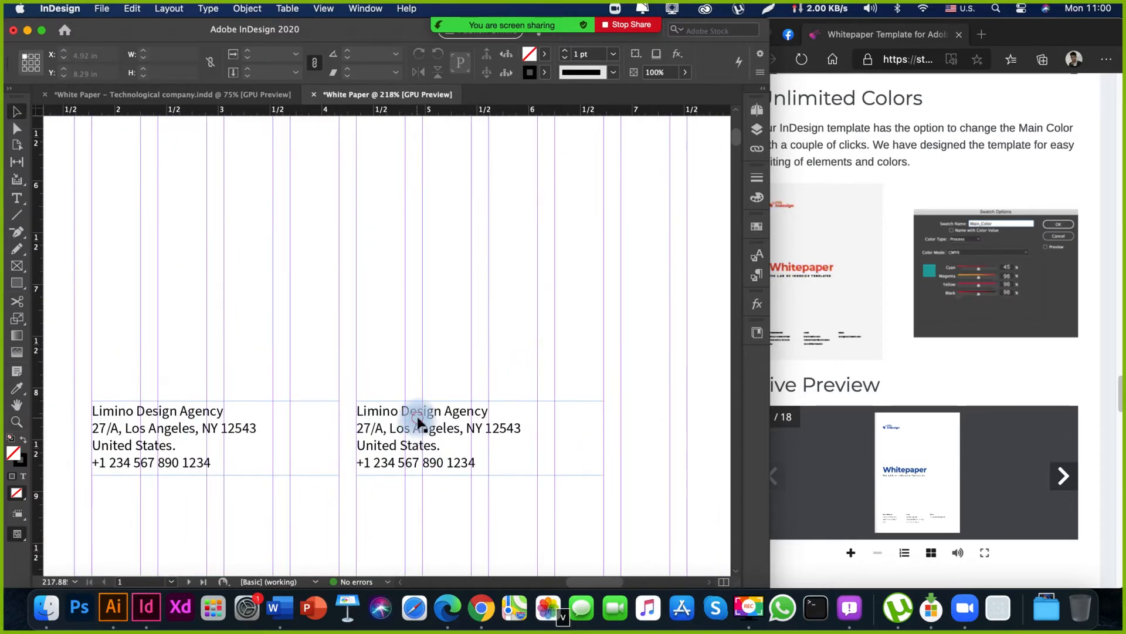
{"action": "key", "text": "t"}
{"action": "key", "text": "super+a"}
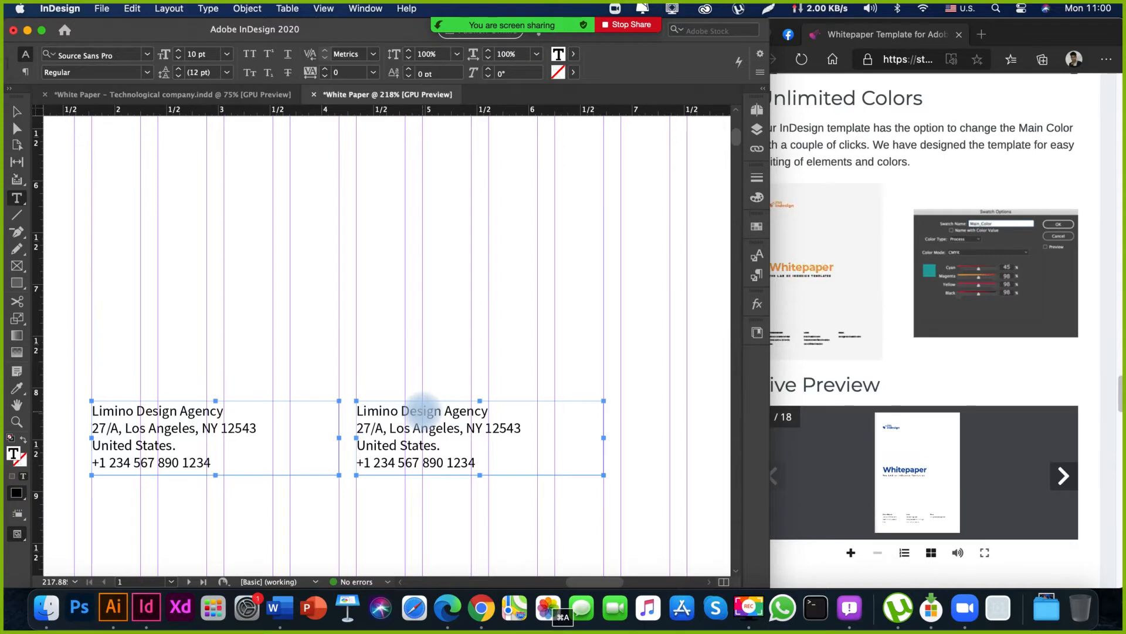
{"action": "left_click", "coordinate": [425, 411]}
{"action": "key", "text": "Escape"}
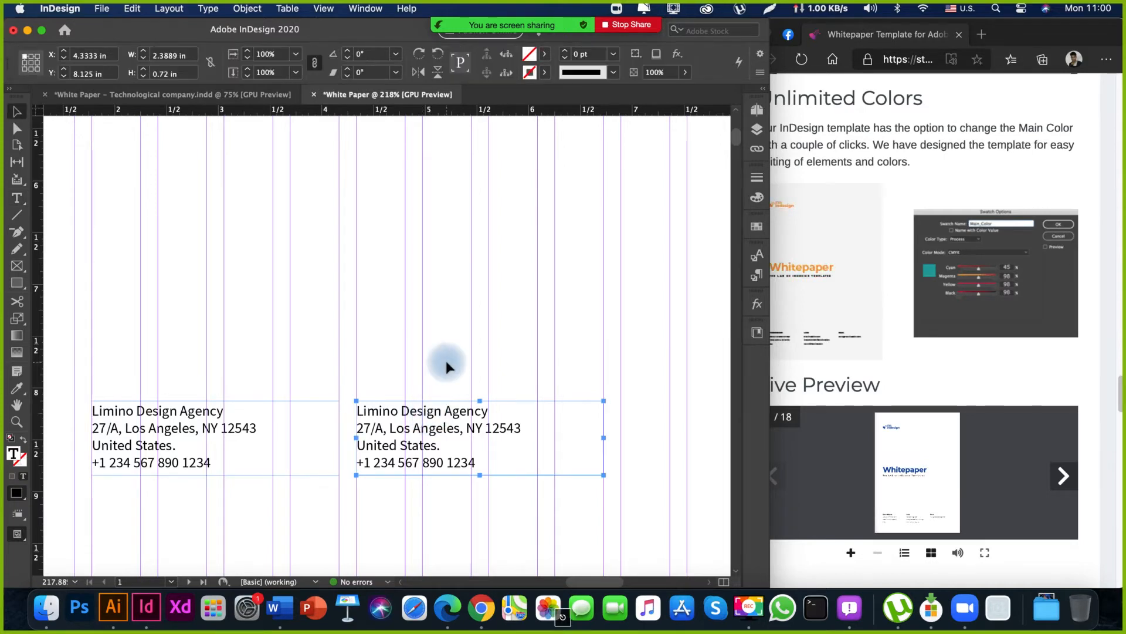
{"action": "left_click", "coordinate": [440, 360]}
Switch to the browser and show the template's live preview full screen to check the cover's contact columns.
{"action": "scroll", "coordinate": [394, 355], "scroll_direction": "right", "scroll_amount": 3}
{"action": "left_click", "coordinate": [1022, 361]}
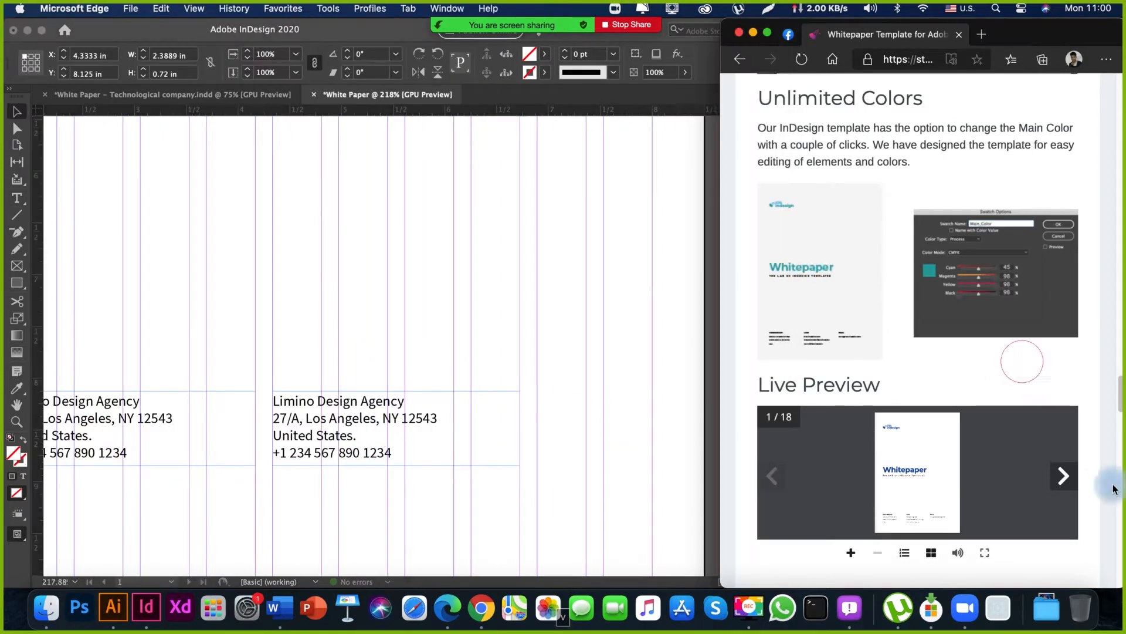
{"action": "left_click", "coordinate": [984, 552]}
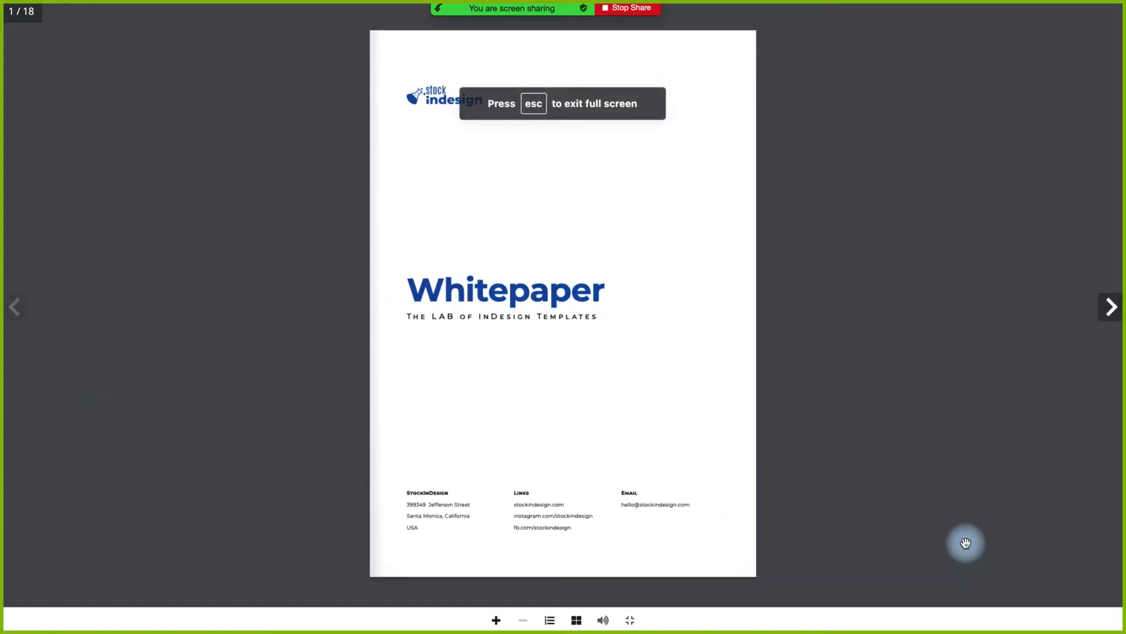
Leave the full-screen template preview, return to InDesign and select all the text in the duplicated contact frame.
{"action": "key", "text": "Escape"}
{"action": "left_click", "coordinate": [400, 504]}
{"action": "key", "text": "space"}
{"action": "mouse_move", "coordinate": [335, 463]}
{"action": "left_mouse_down"}
{"action": "mouse_move", "coordinate": [361, 445]}
{"action": "mouse_move", "coordinate": [348, 474]}
{"action": "left_mouse_up"}
{"action": "triple_click", "coordinate": [363, 428]}
{"action": "key", "text": "super+a"}
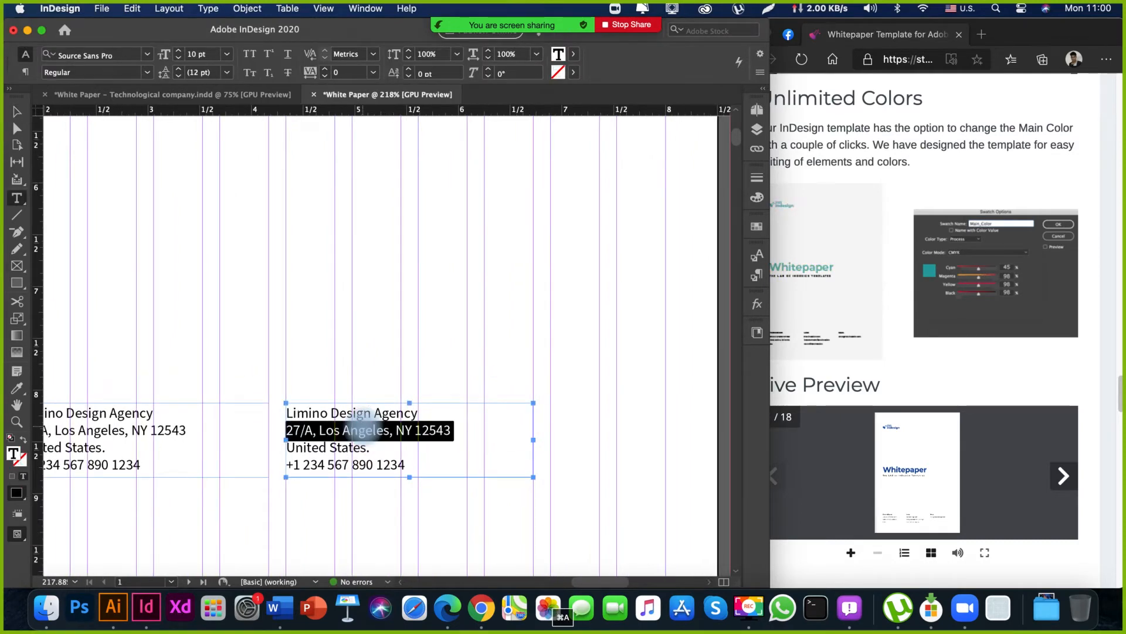
{"action": "type", "text": "Author"}
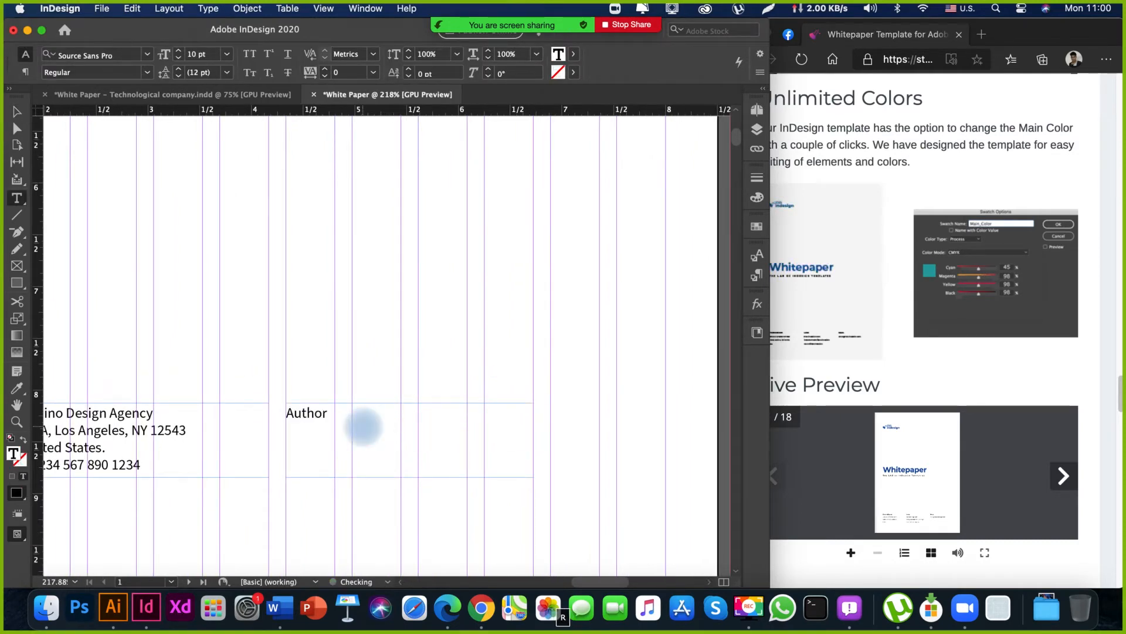
{"action": "type", "text": "a"}
{"action": "key", "text": "super+a"}
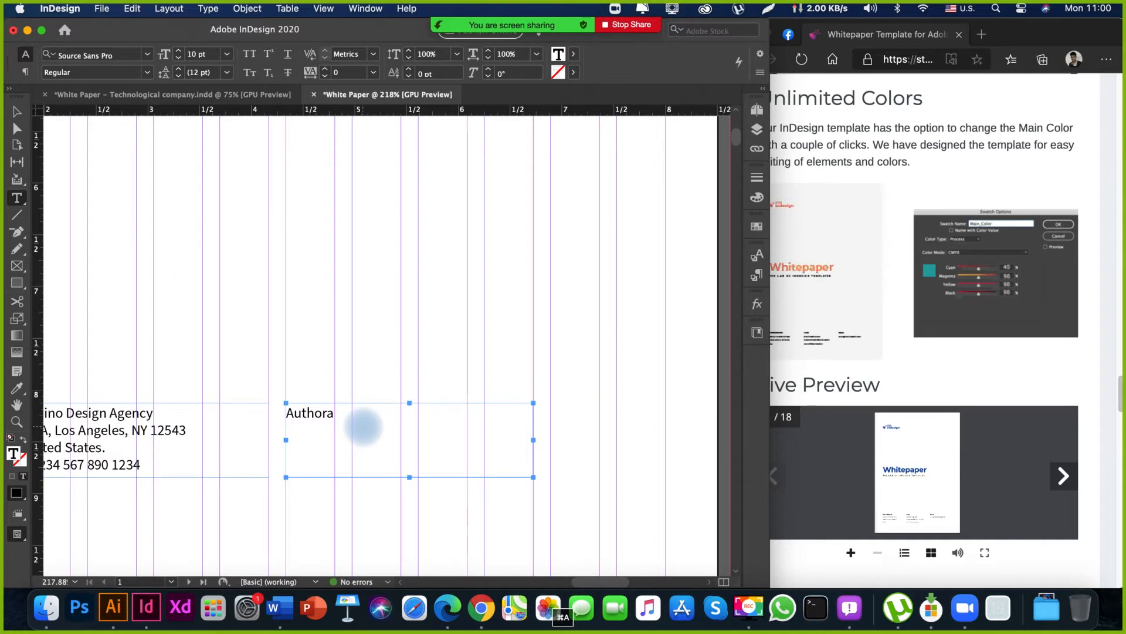
Replace the duplicated contact frame's text with "Prepared for LosAngeles Investors, Inc.".
{"action": "type", "text": "Prepared"}
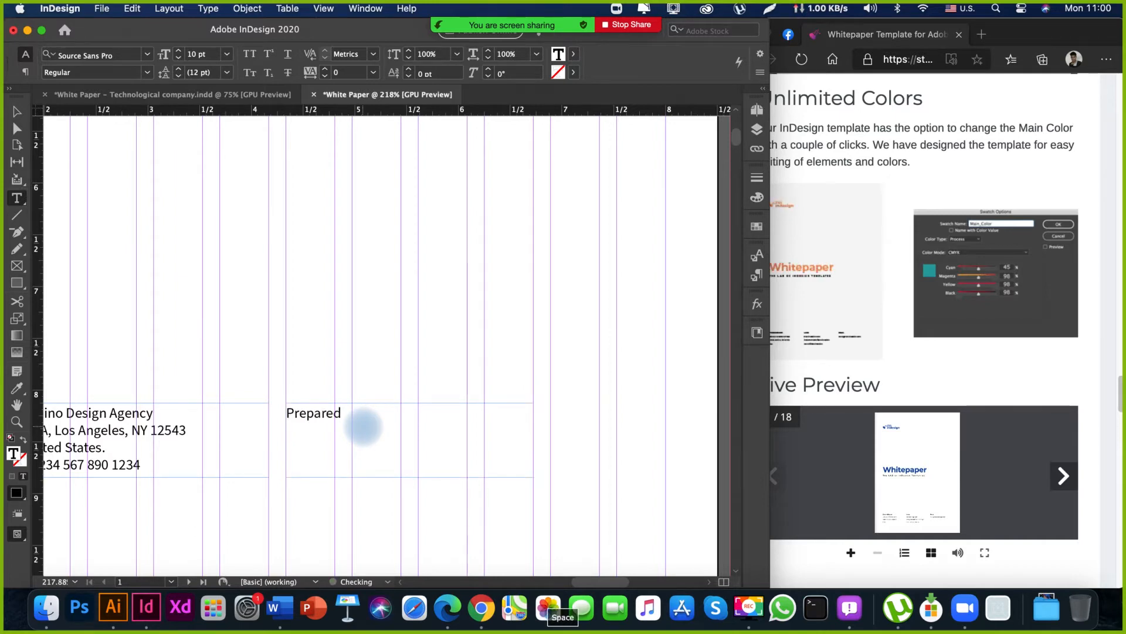
{"action": "type", "text": " for "}
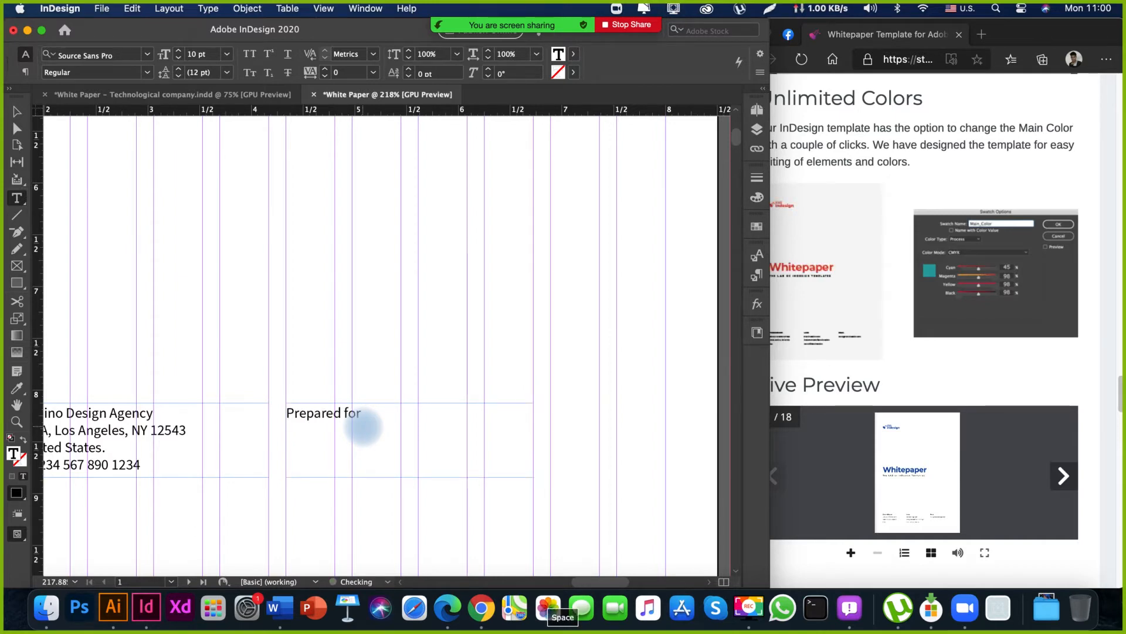
{"action": "type", "text": "Los A"}
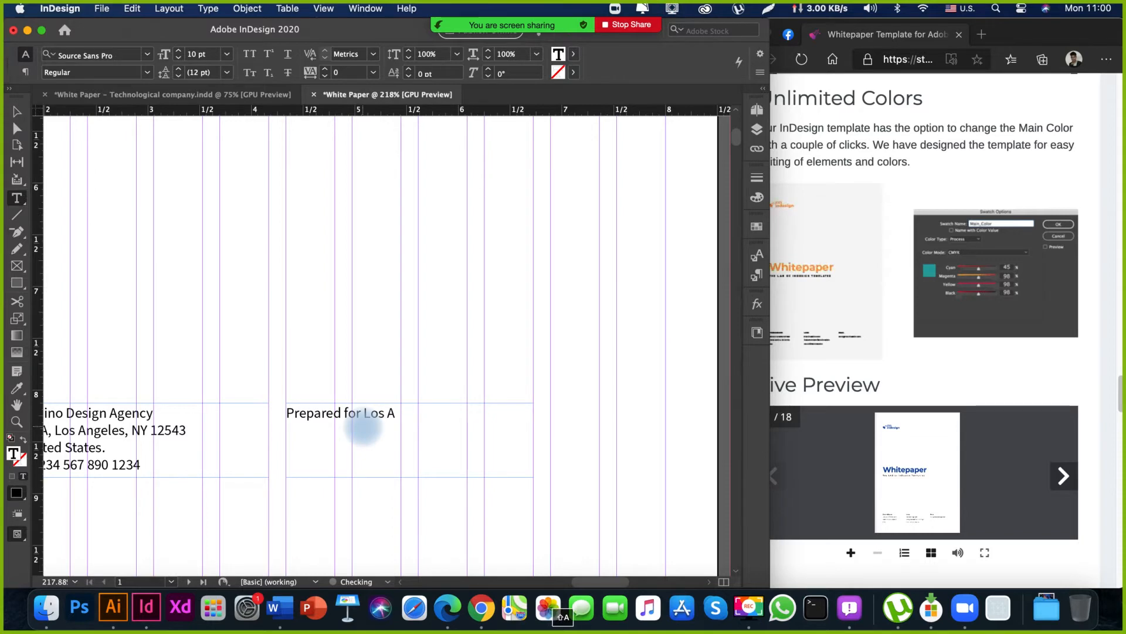
{"action": "key", "text": "BackSpace"}
{"action": "key", "text": "BackSpace"}
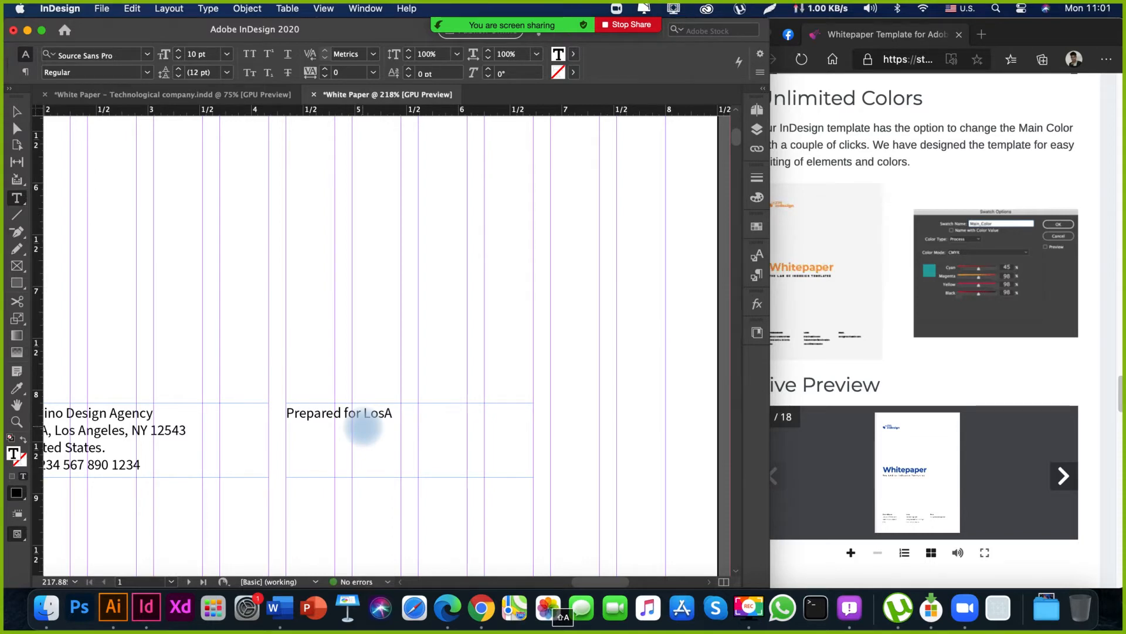
{"action": "type", "text": "ngeles "}
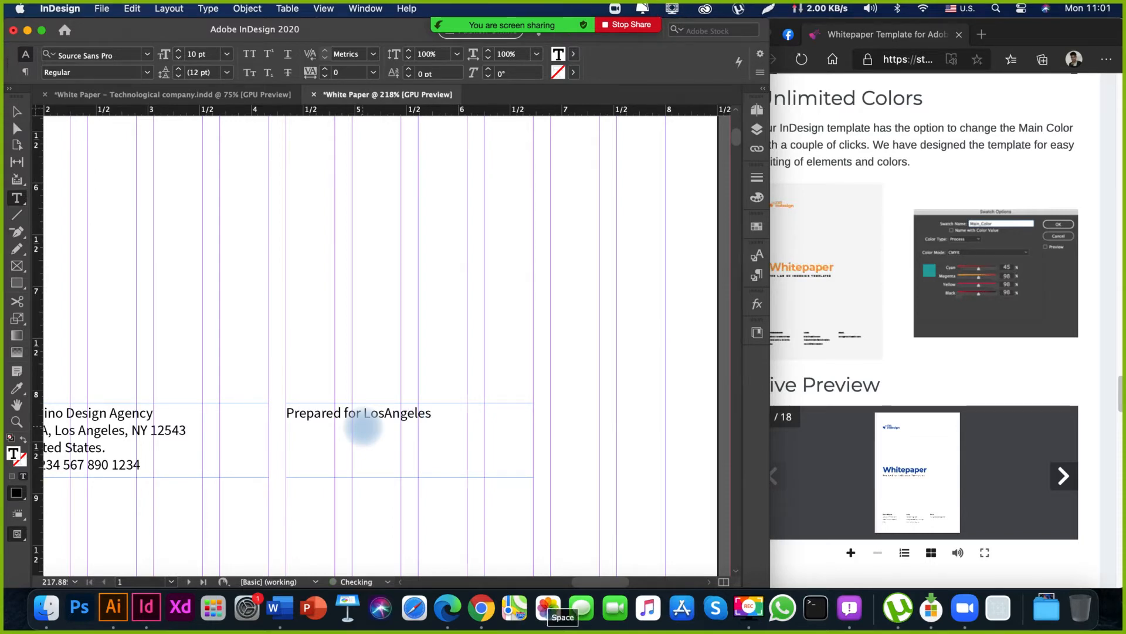
{"action": "type", "text": "Investors, Inc."}
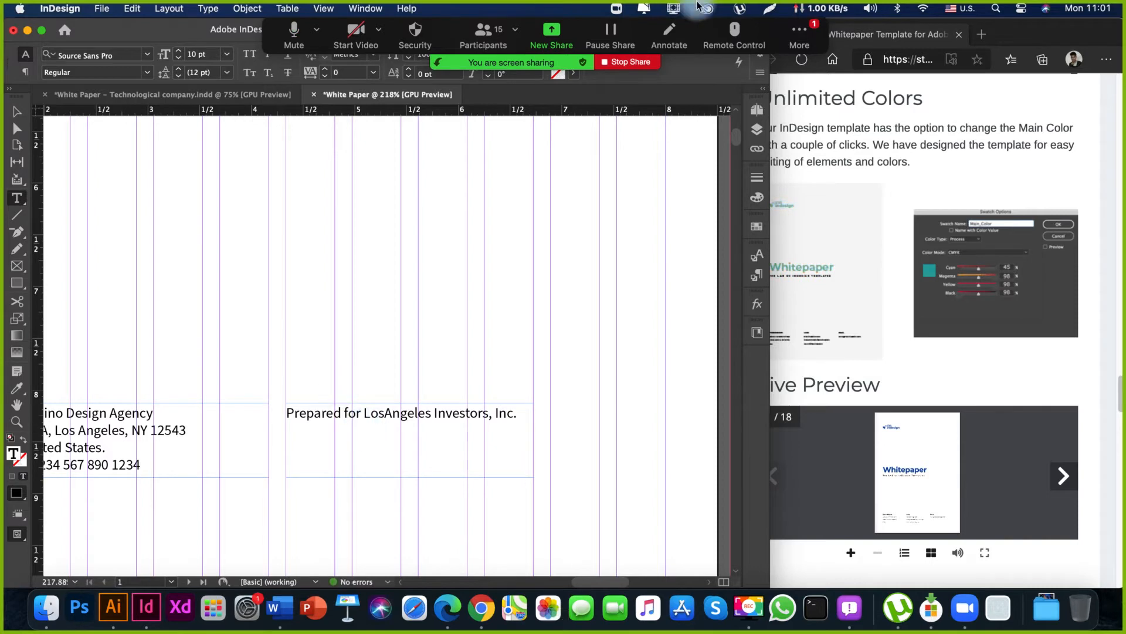
Open the Zoom meeting chat, move its window clear of the toolbar to read the message, and close it.
{"action": "left_click", "coordinate": [800, 36]}
{"action": "left_click", "coordinate": [820, 77]}
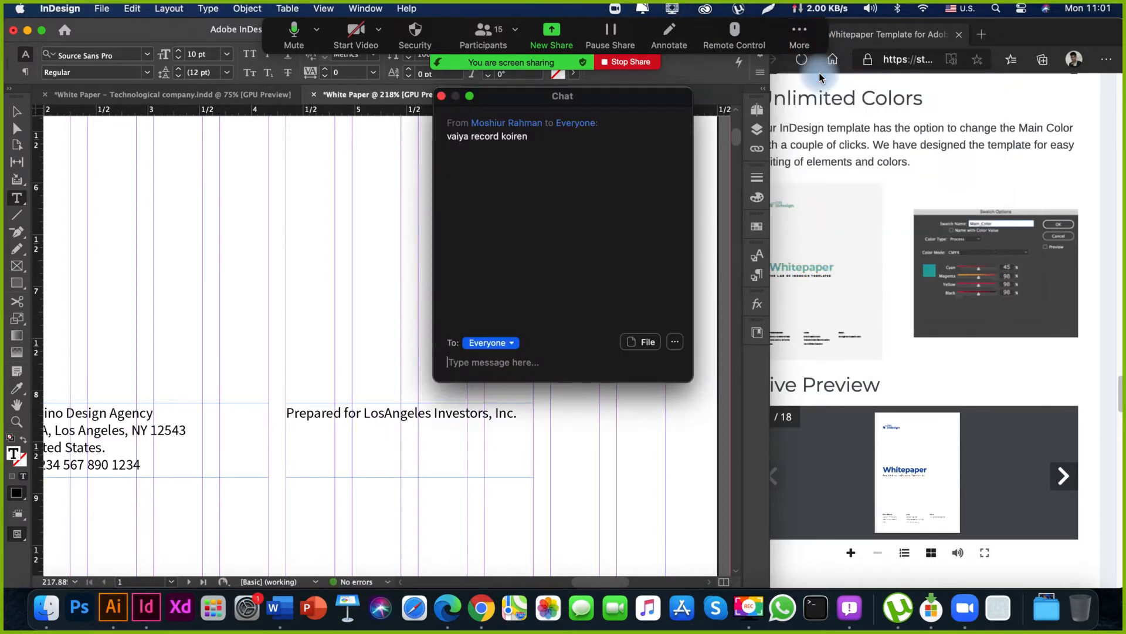
{"action": "left_click_drag", "start_coordinate": [606, 101], "coordinate": [709, 318]}
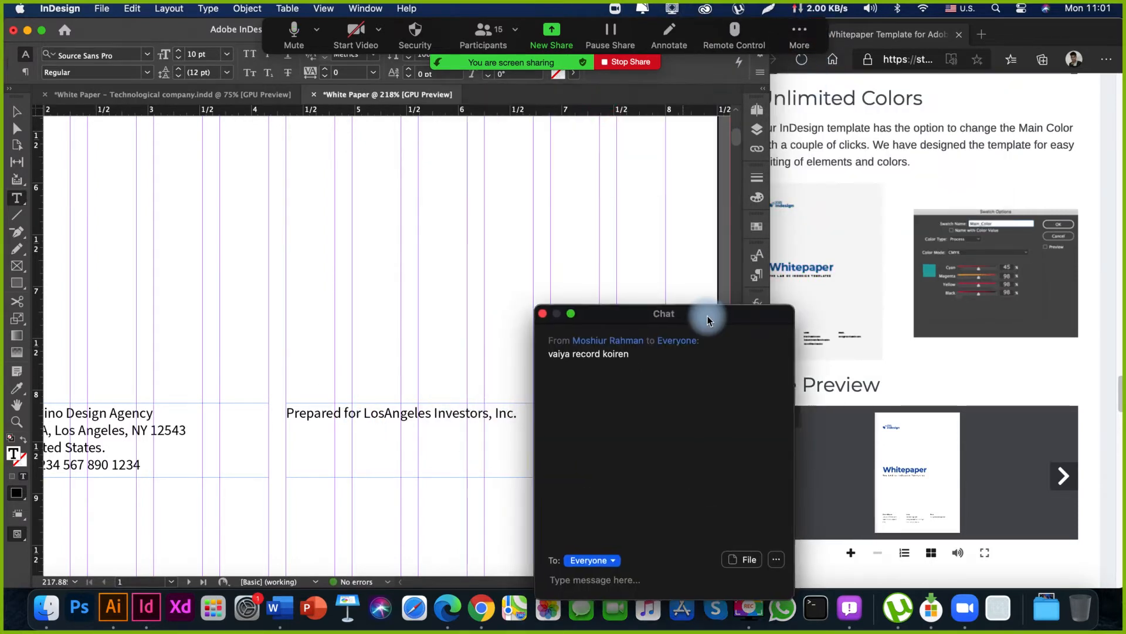
{"action": "left_click", "coordinate": [544, 312]}
Hide Zoom's floating meeting controls so they no longer cover the InDesign workspace.
{"action": "mouse_move", "coordinate": [534, 29]}
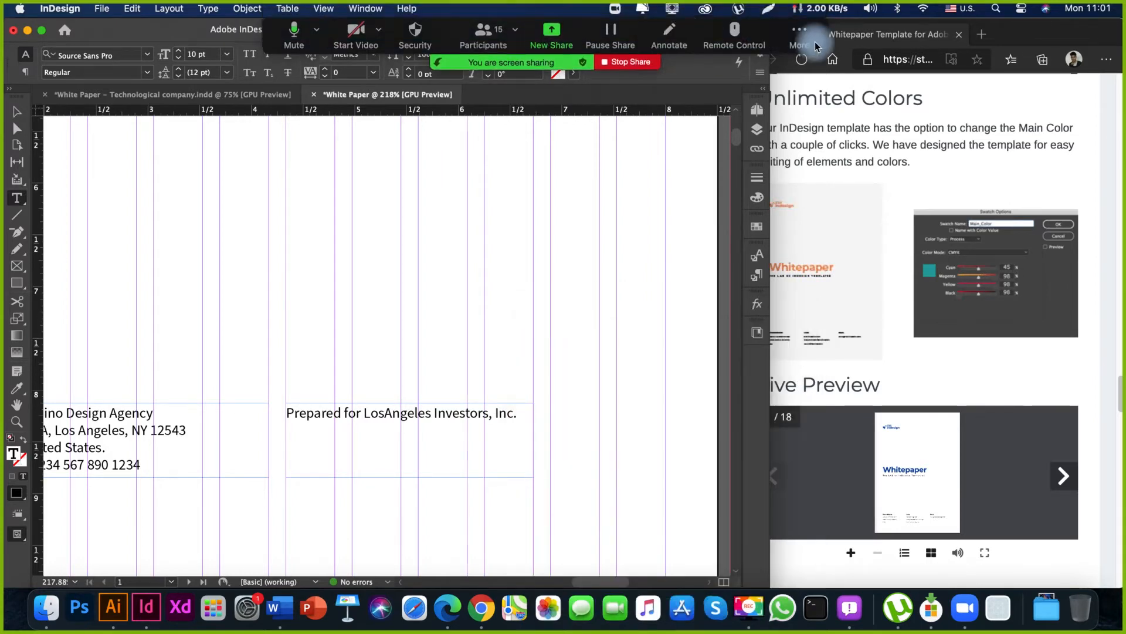
{"action": "left_click", "coordinate": [799, 35]}
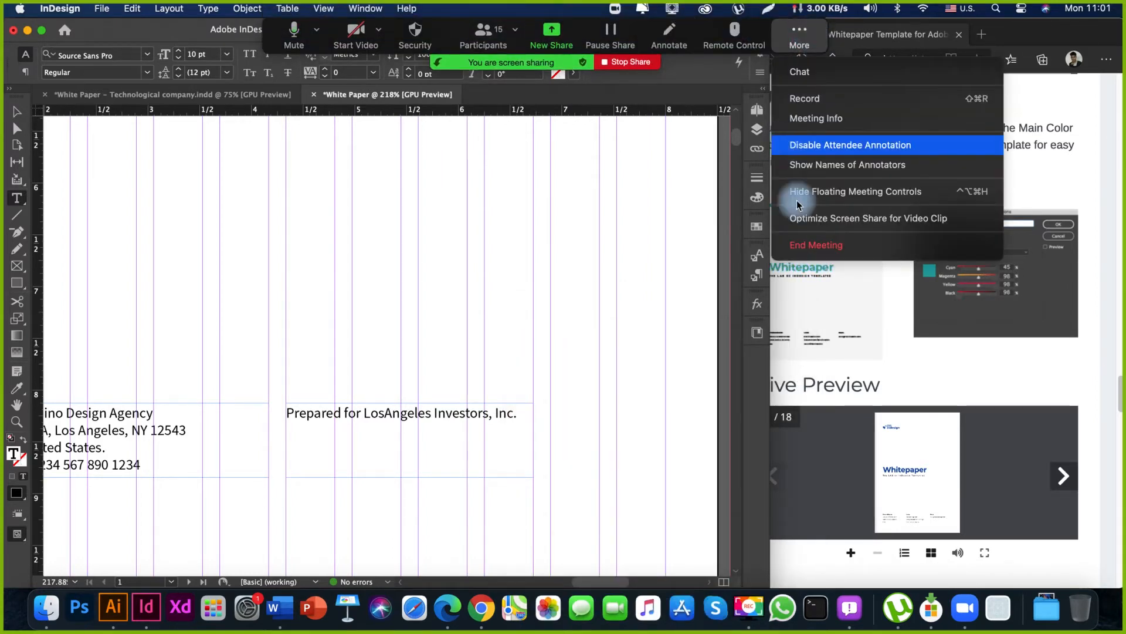
{"action": "left_click", "coordinate": [828, 192]}
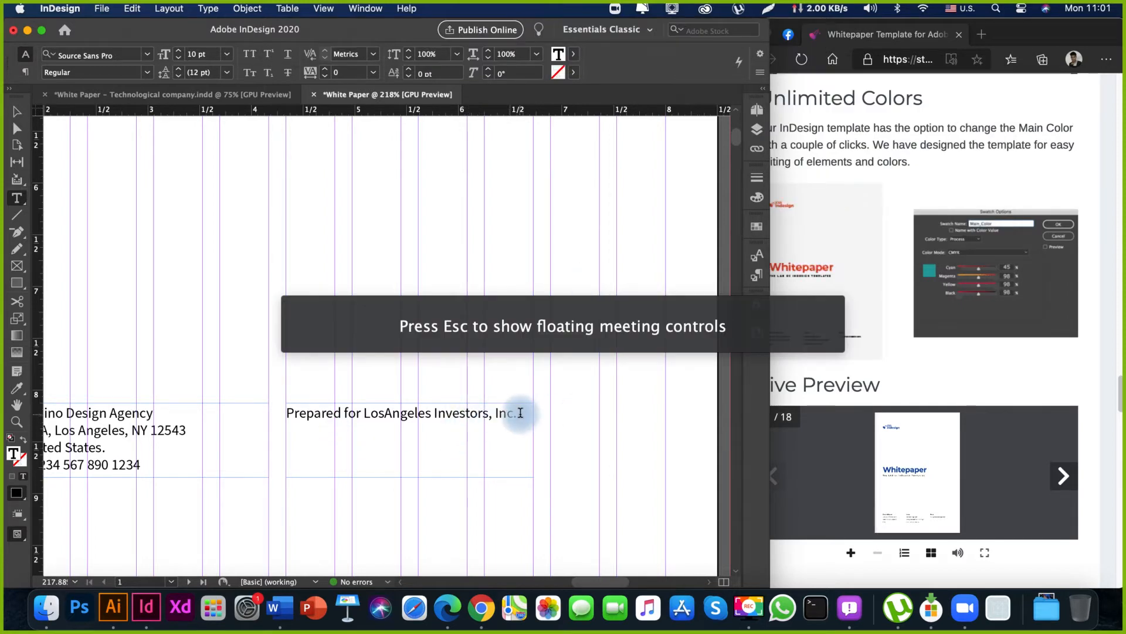
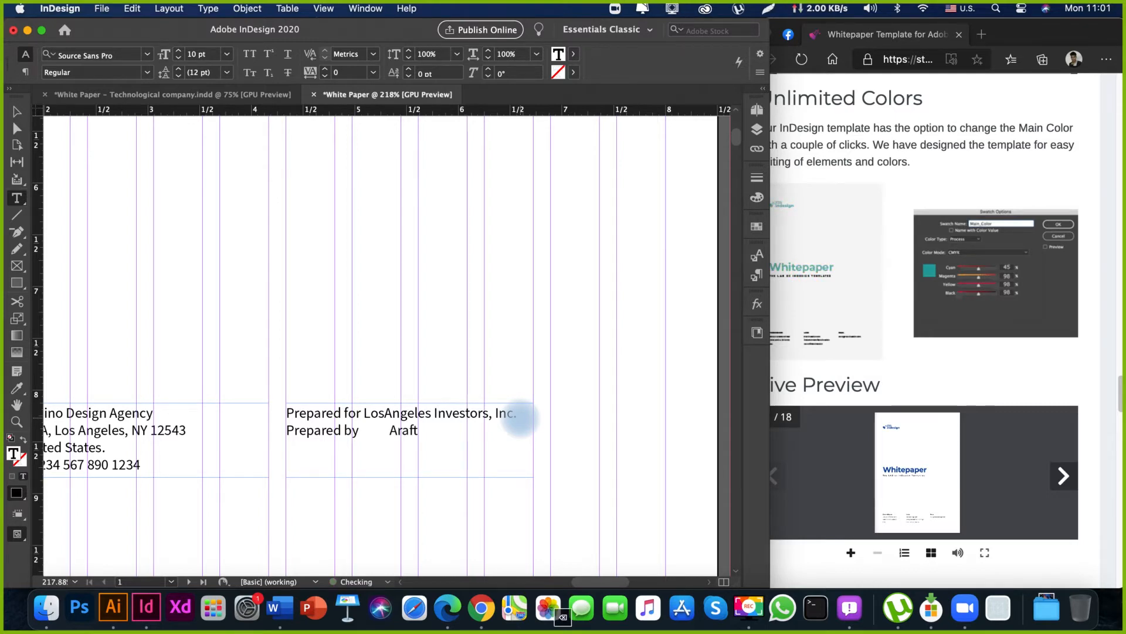
{"action": "type", "text": "at J"}
{"action": "type", "text": "unior"}
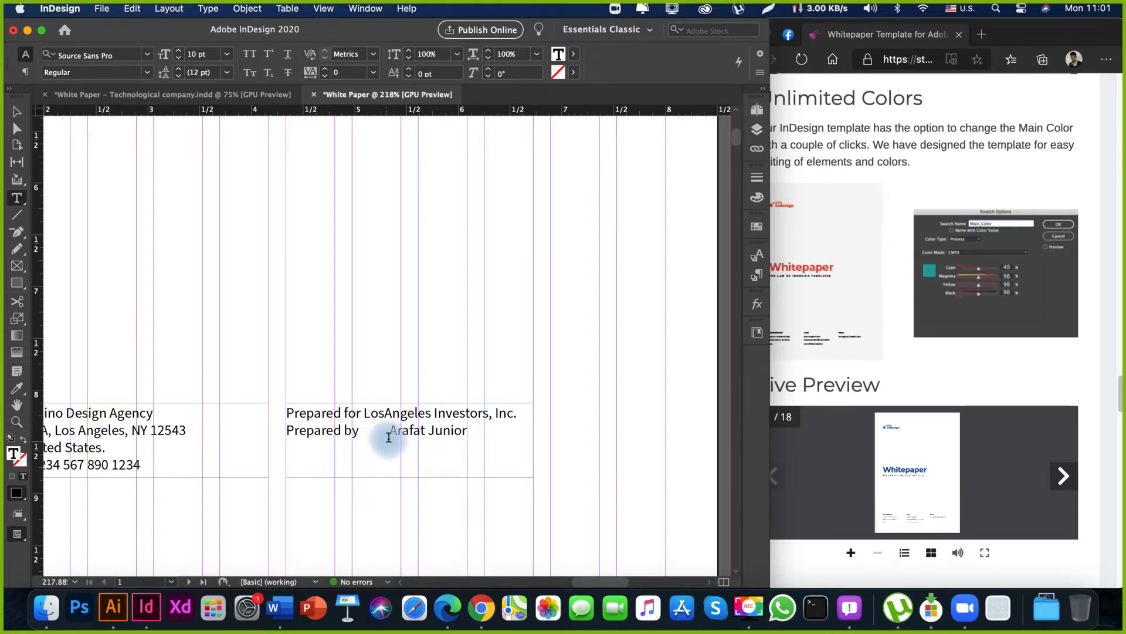
{"action": "key", "text": "BackSpace"}
{"action": "key", "text": "BackSpace"}
{"action": "key", "text": "BackSpace"}
{"action": "key", "text": "BackSpace"}
{"action": "key", "text": "BackSpace"}
{"action": "key", "text": "BackSpace"}
{"action": "key", "text": "BackSpace"}
{"action": "key", "text": "BackSpace"}
{"action": "key", "text": "BackSpace"}
{"action": "key", "text": "BackSpace"}
{"action": "key", "text": "BackSpace"}
{"action": "key", "text": "BackSpace"}
{"action": "key", "text": "BackSpace"}
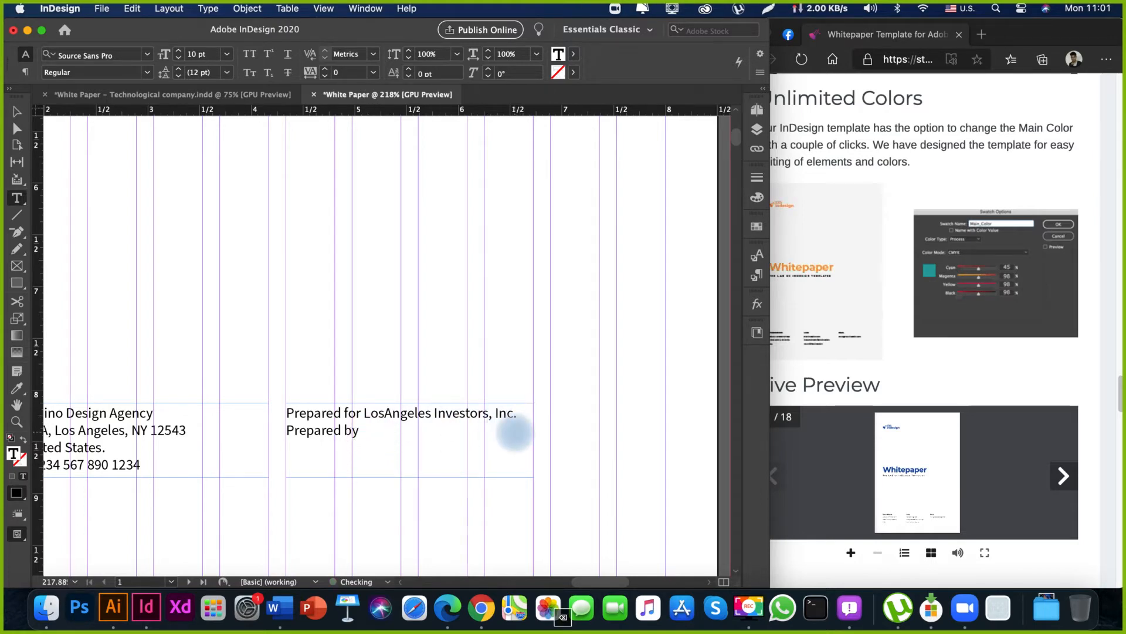
Complete the second line of the middle contact frame as "Prepared by Limino Design Agency".
{"action": "left_click", "coordinate": [365, 432]}
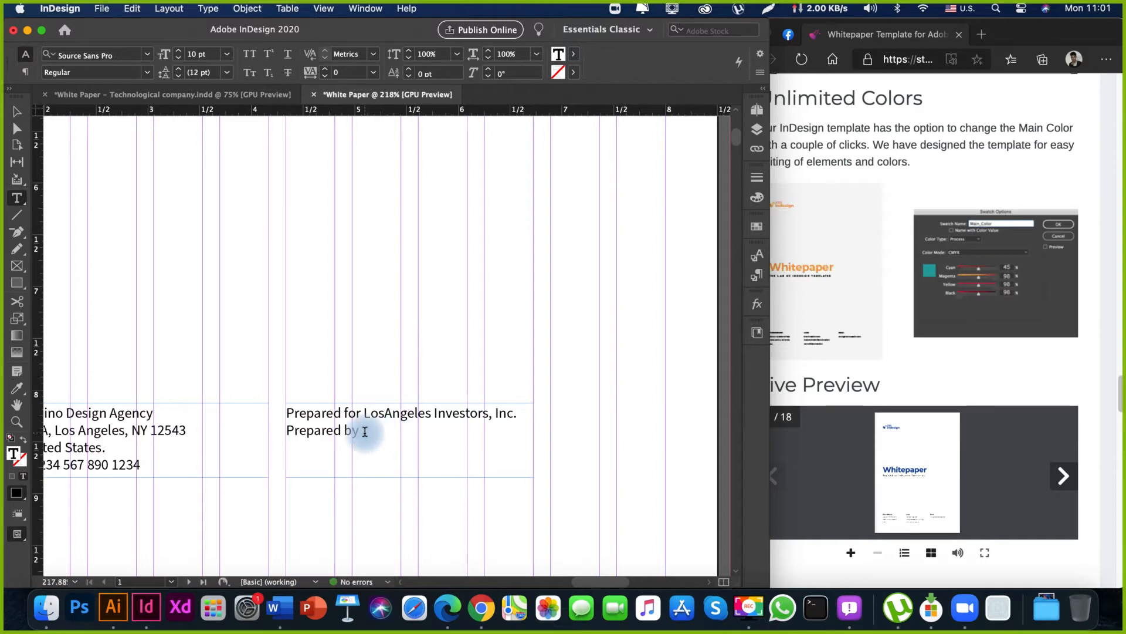
{"action": "type", "text": "Limino Design Agency"}
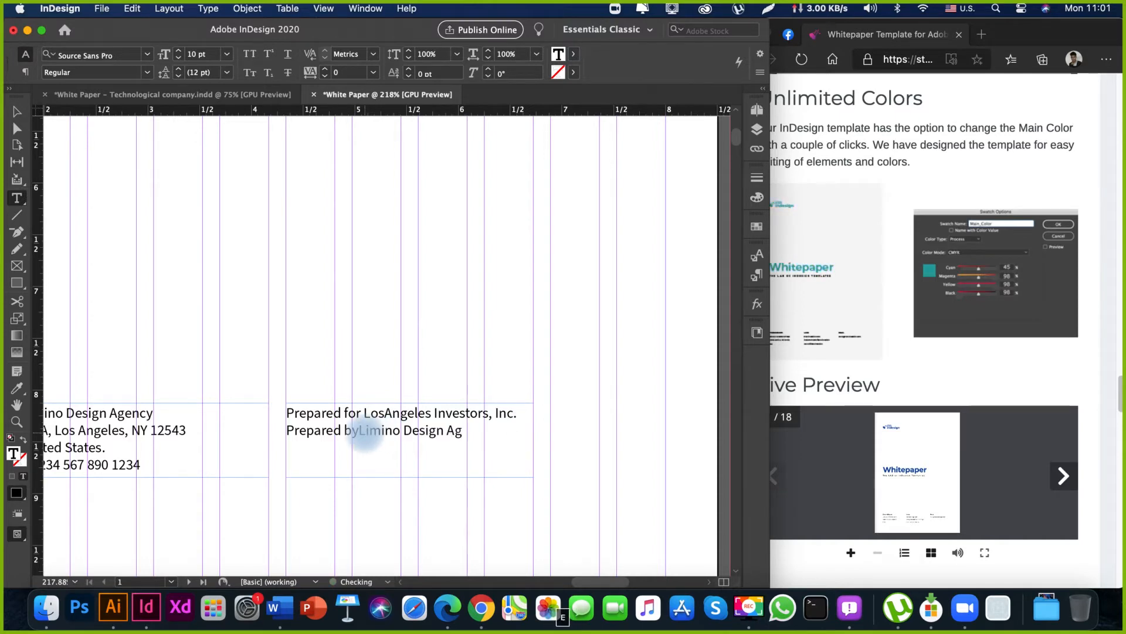
{"action": "left_click", "coordinate": [359, 433]}
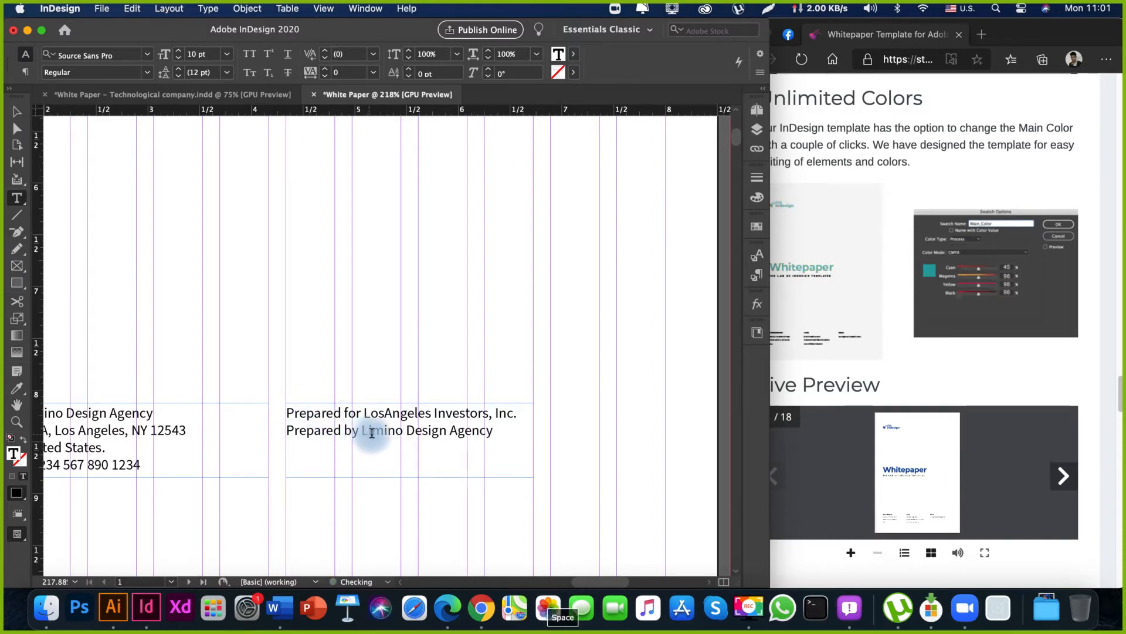
Add a third line to the middle contact frame with "Email :" followed by the placeholder e-mail address.
{"action": "left_click", "coordinate": [494, 431]}
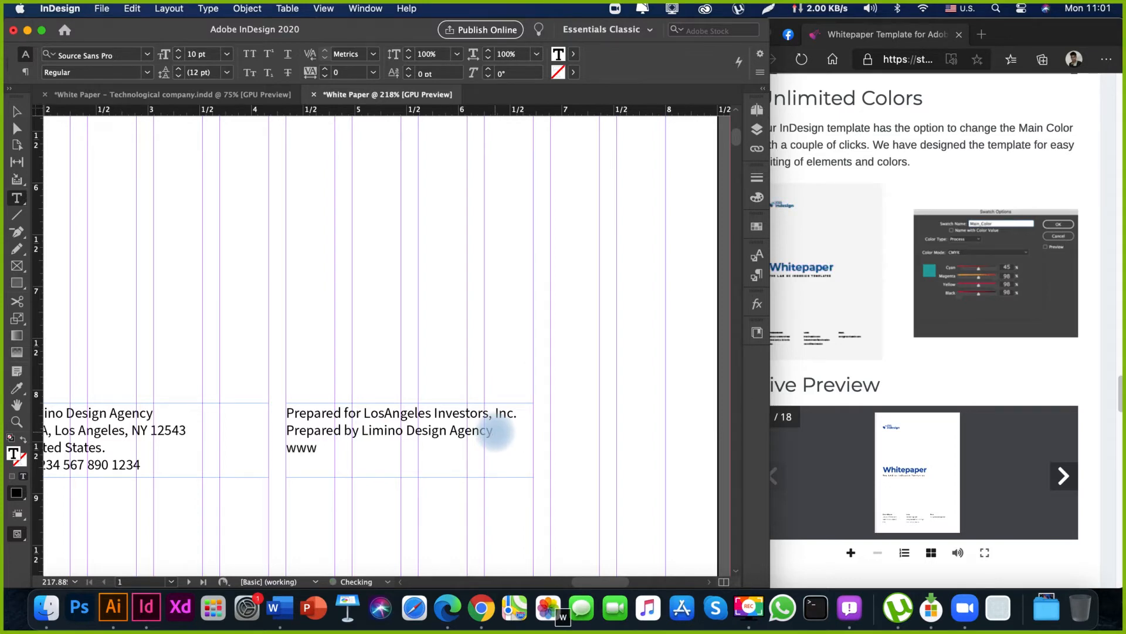
{"action": "key", "text": "BackSpace"}
{"action": "key", "text": "BackSpace"}
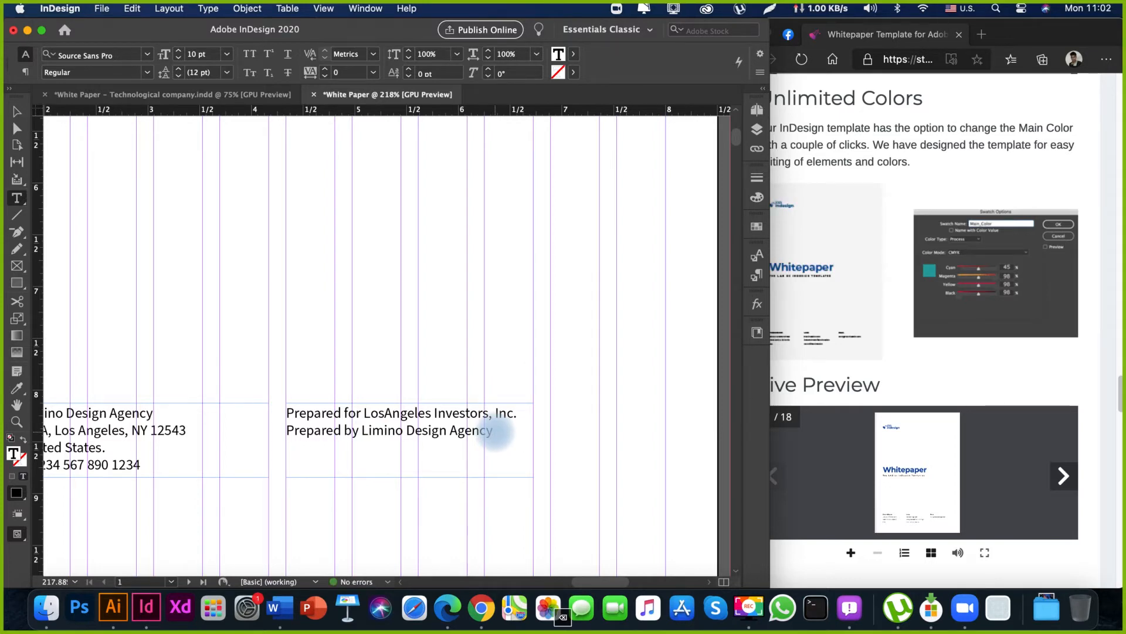
{"action": "type", "text": "Email"}
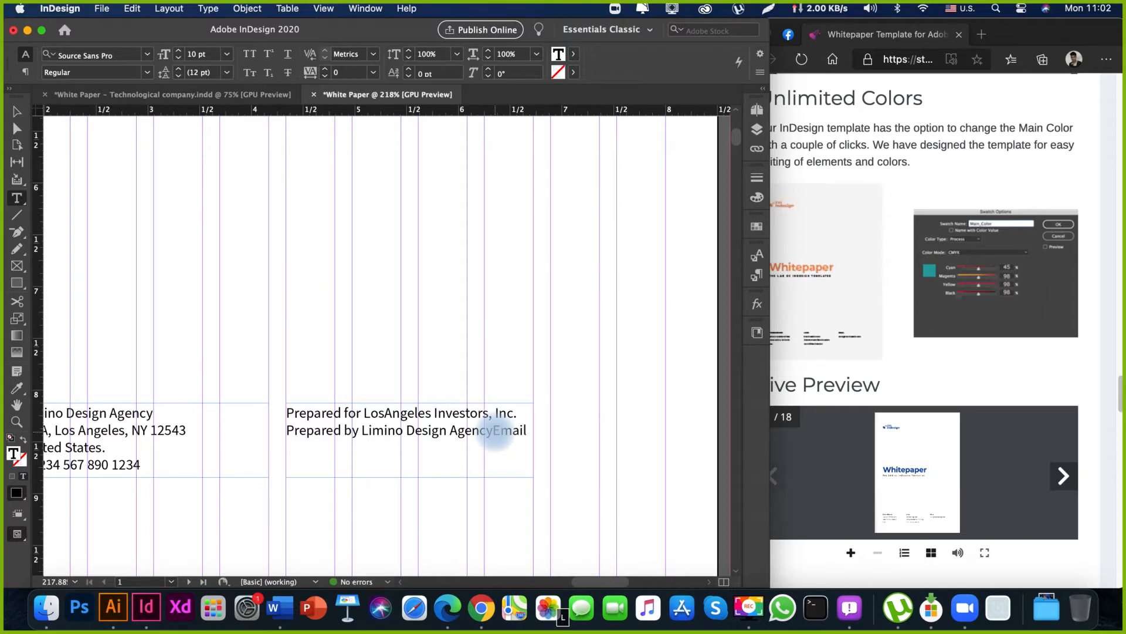
{"action": "left_click", "coordinate": [494, 430]}
{"action": "key", "text": "Return"}
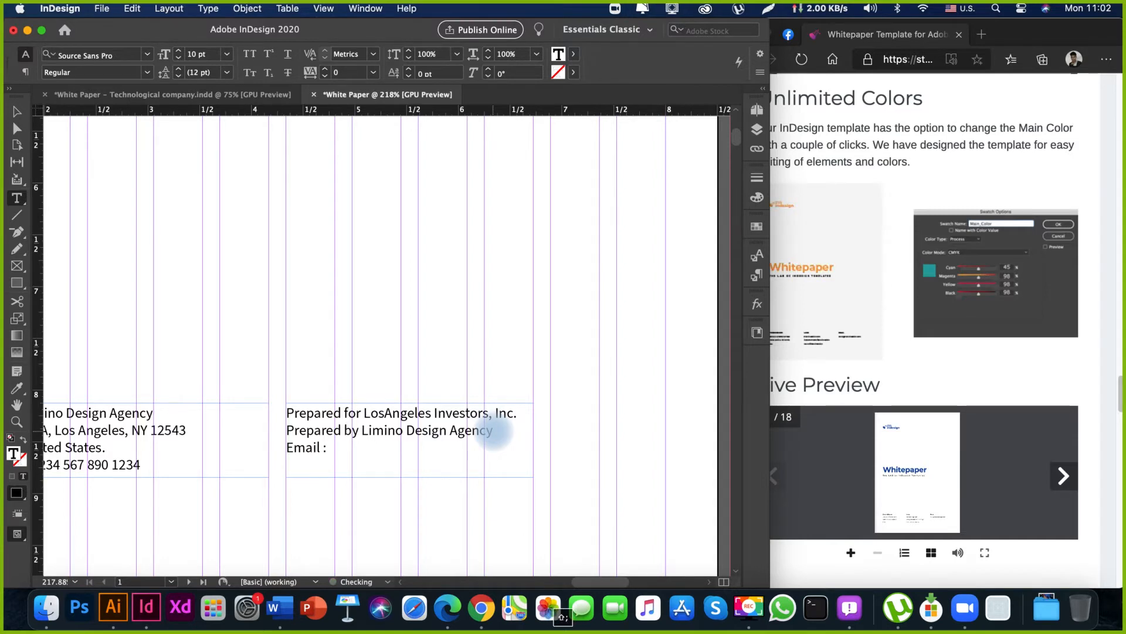
{"action": "type", "text": "user@email.com"}
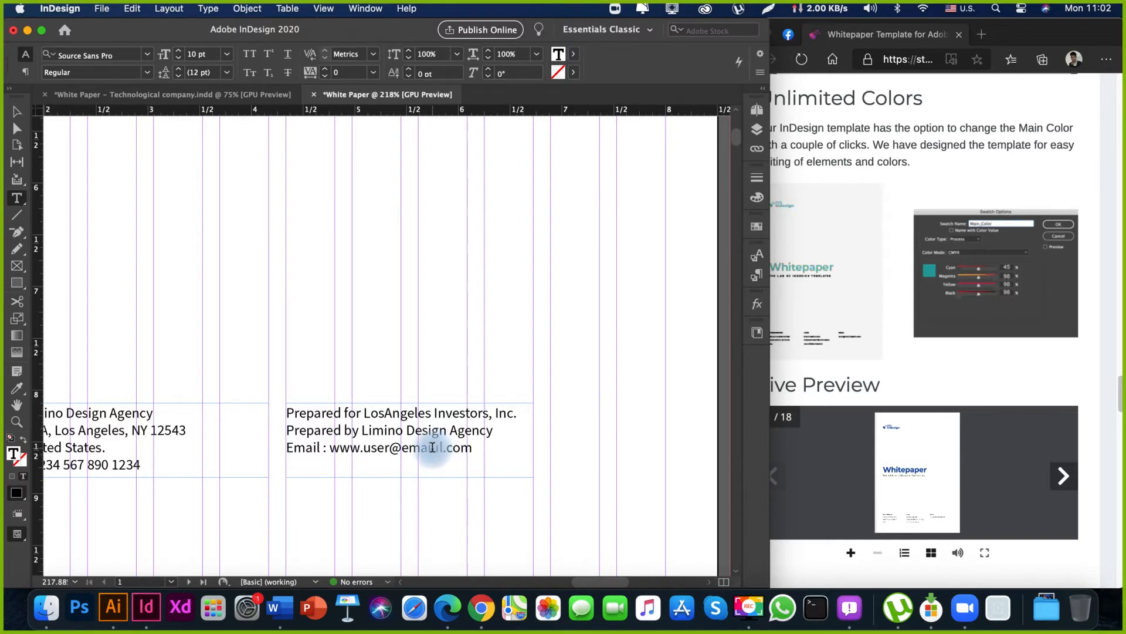
{"action": "key", "text": "BackSpace"}
{"action": "key", "text": "Escape"}
{"action": "left_click", "coordinate": [434, 502]}
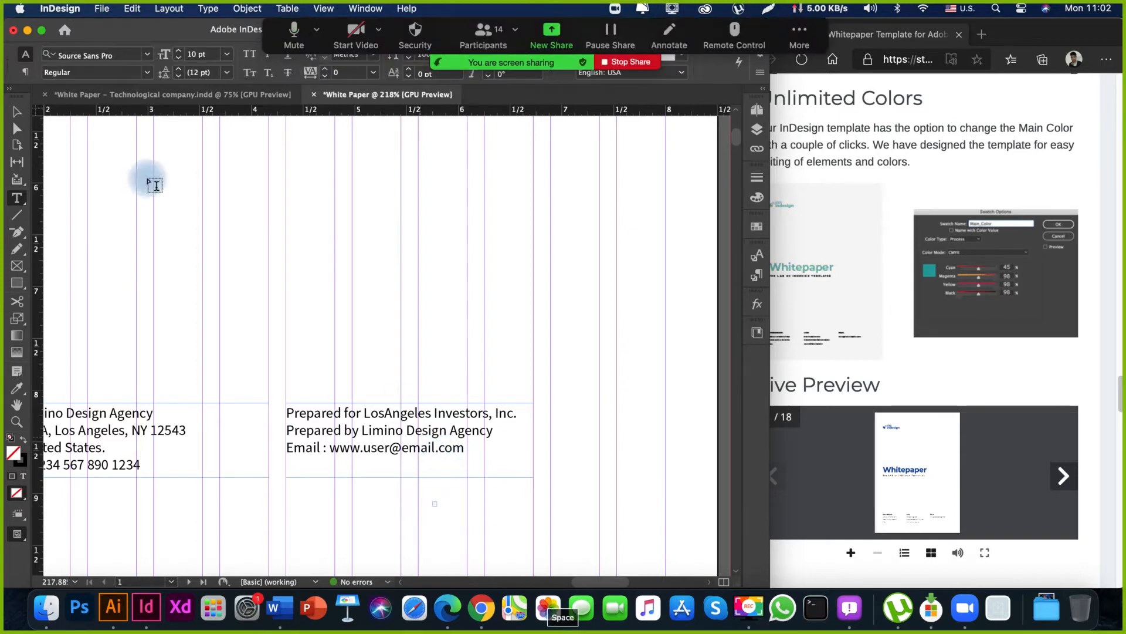
Duplicate the "Prepared for" contact frame to its right, with the same gap as between the first two frames.
{"action": "left_click", "coordinate": [17, 113]}
{"action": "left_click", "coordinate": [434, 312]}
{"action": "key", "text": "space"}
{"action": "left_click_drag", "start_coordinate": [403, 383], "coordinate": [395, 360]}
{"action": "left_click_drag", "start_coordinate": [298, 335], "coordinate": [497, 325]}
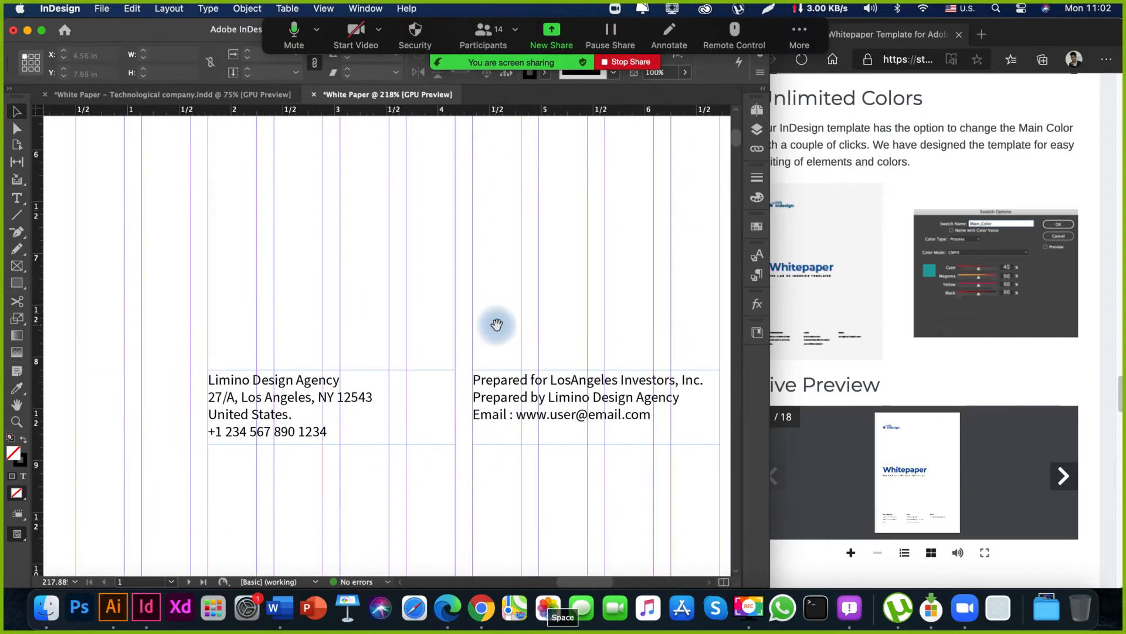
{"action": "left_click_drag", "start_coordinate": [619, 353], "coordinate": [325, 343]}
{"action": "left_click_drag", "start_coordinate": [199, 394], "coordinate": [465, 396], "text": "alt"}
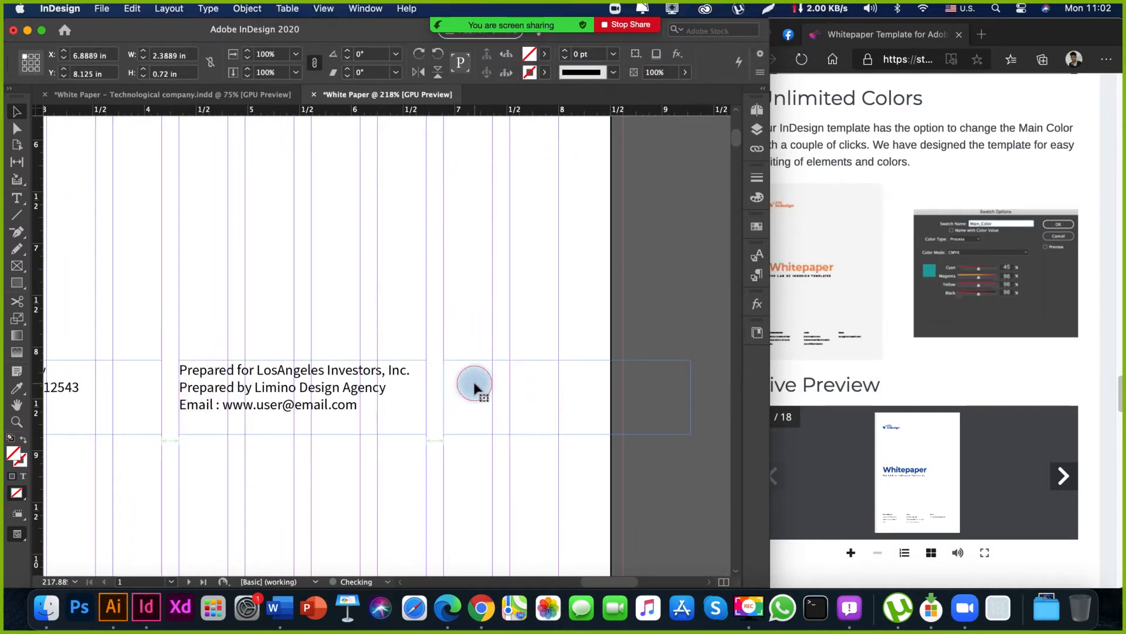
Replace the new frame's text with four lines: "Issued on", "September 15, 2020", "Expired on" and "January 2021.".
{"action": "double_click", "coordinate": [473, 382]}
{"action": "key", "text": "super+a"}
{"action": "type", "text": "Iss"}
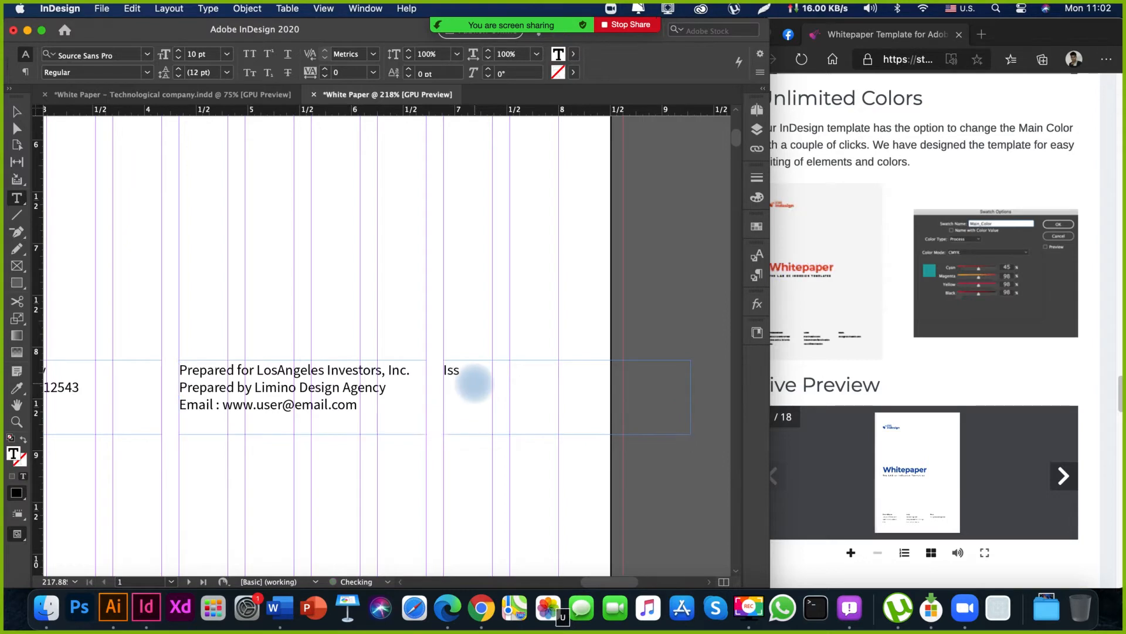
{"action": "type", "text": "ued o"}
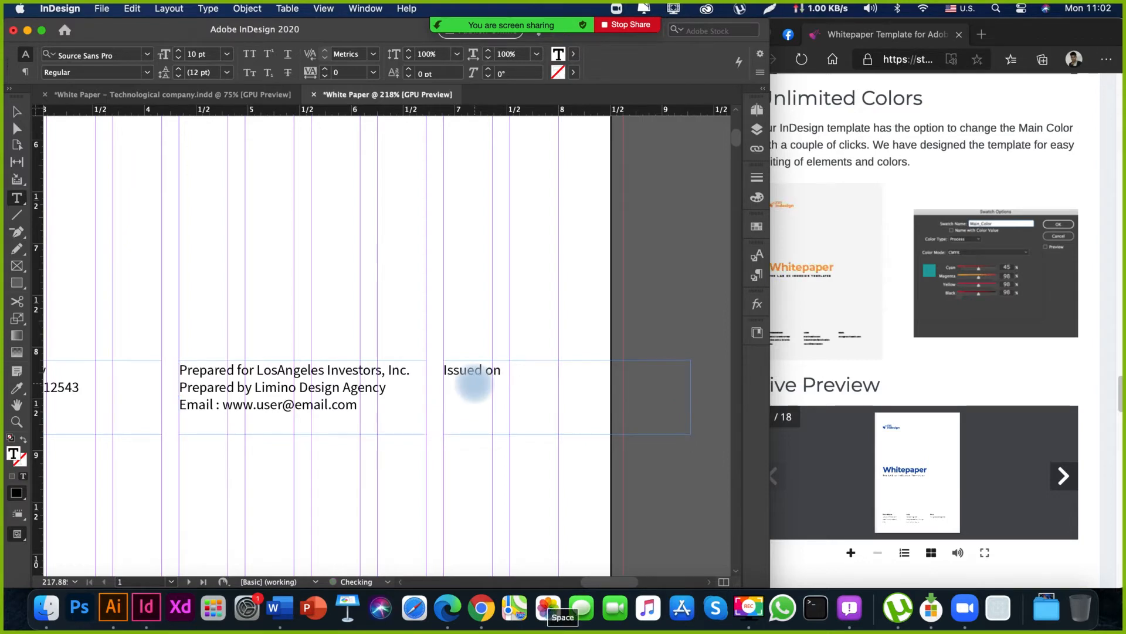
{"action": "type", "text": "n"}
{"action": "key", "text": "Return"}
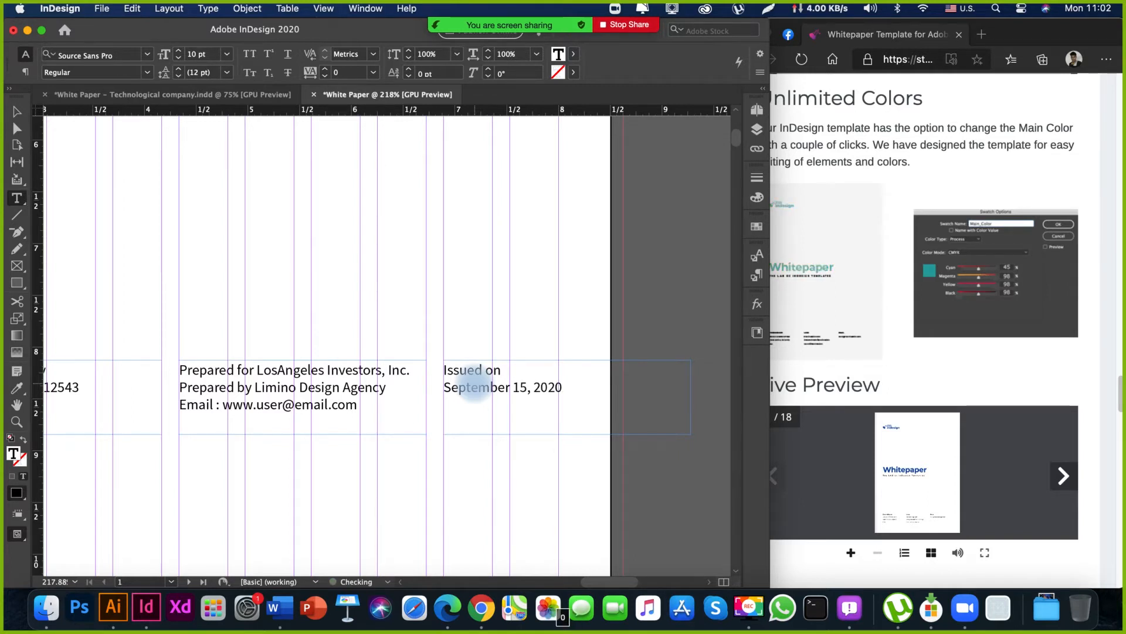
{"action": "type", "text": "E"}
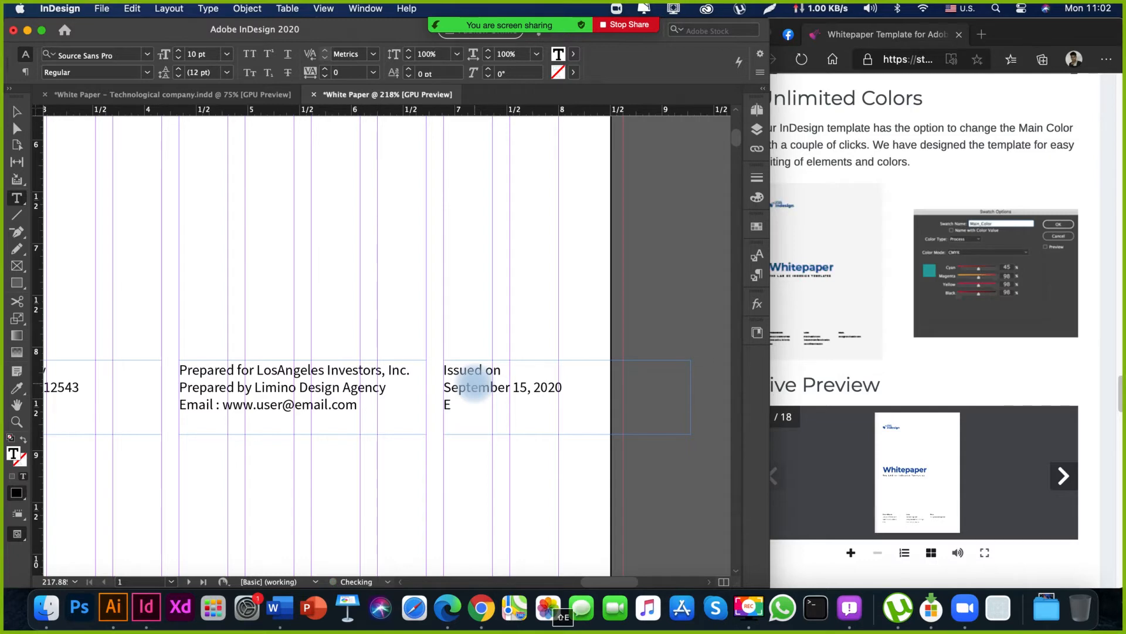
{"action": "type", "text": "xpired on"}
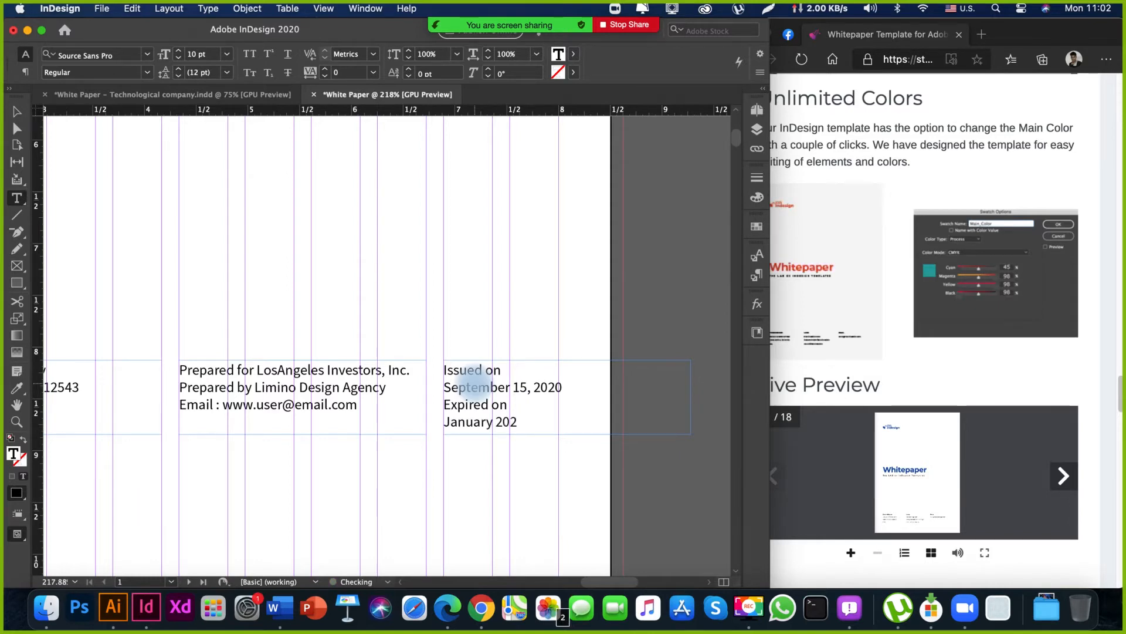
{"action": "key", "text": "space"}
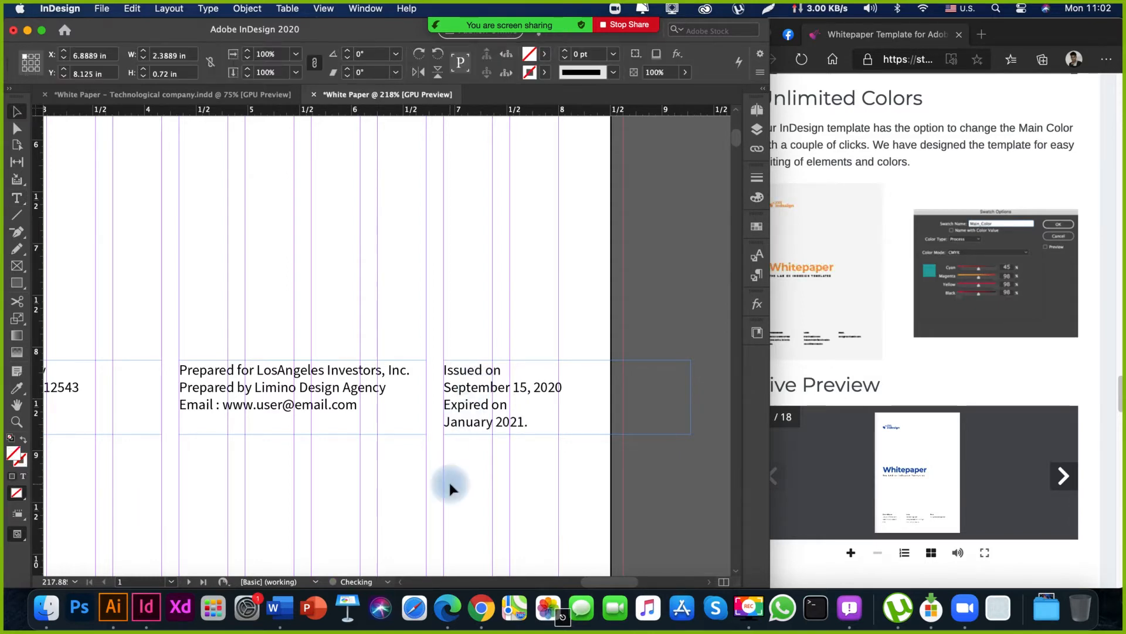
Review the three contact columns up close and within the whole cover layout.
{"action": "left_click_drag", "start_coordinate": [450, 469], "coordinate": [582, 462]}
{"action": "key", "text": "super+minus"}
{"action": "key", "text": "super+minus"}
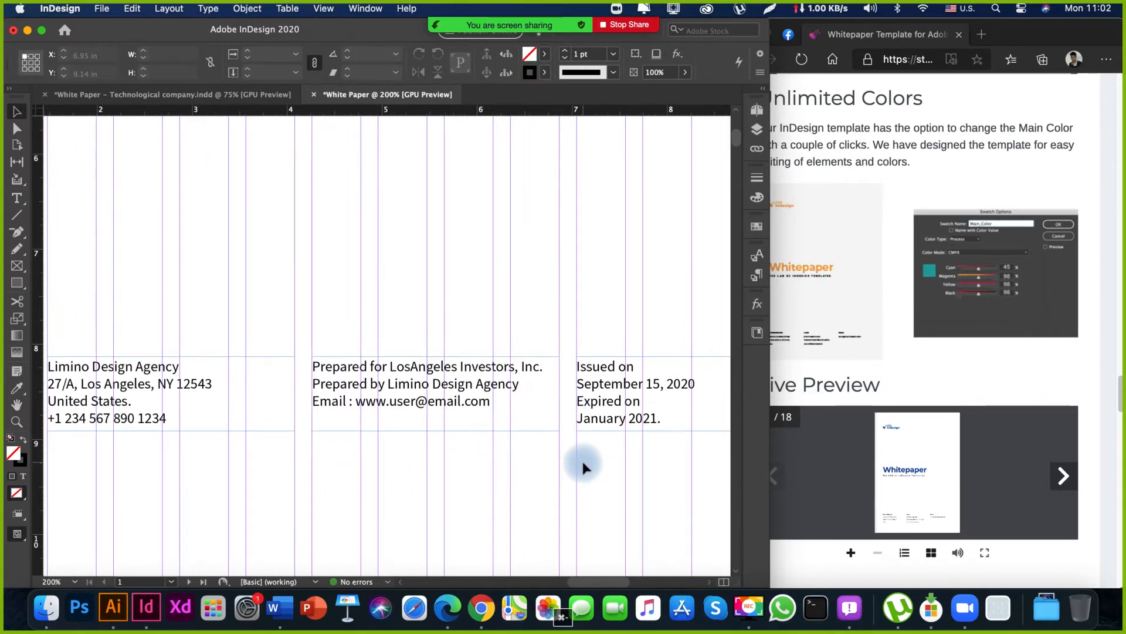
{"action": "key", "text": "super+equal"}
{"action": "key", "text": "super+equal"}
{"action": "key", "text": "space"}
{"action": "left_click_drag", "start_coordinate": [234, 346], "coordinate": [426, 395]}
{"action": "left_click_drag", "start_coordinate": [501, 296], "coordinate": [428, 277]}
{"action": "key", "text": "super+minus"}
{"action": "key", "text": "super+minus"}
{"action": "key", "text": "super+minus"}
{"action": "key", "text": "super+minus"}
{"action": "key", "text": "space"}
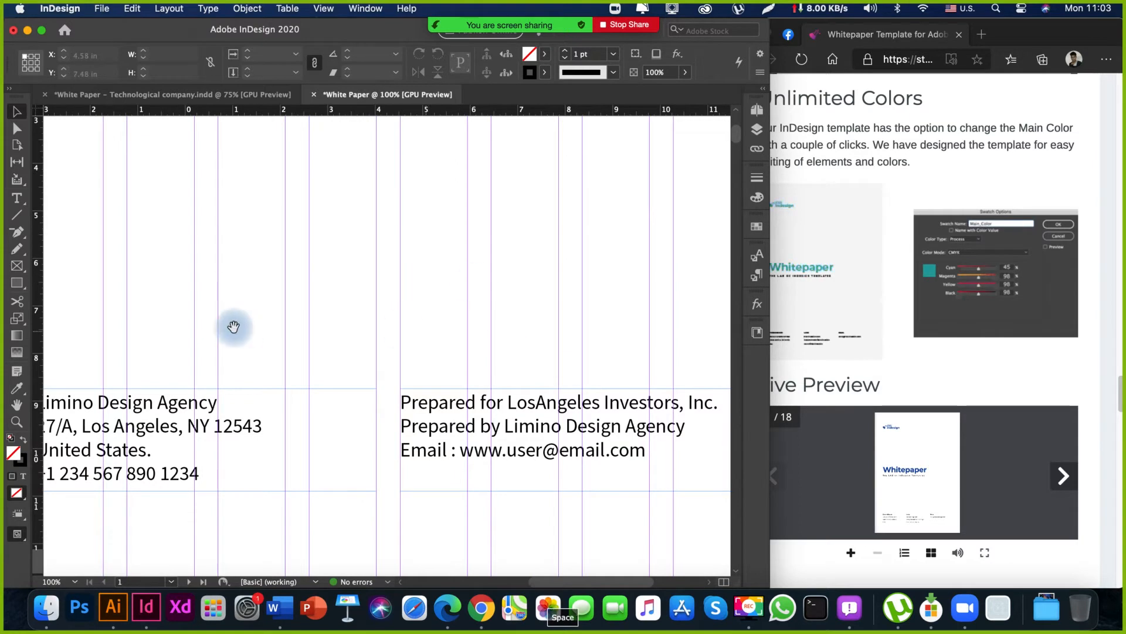
{"action": "left_click_drag", "start_coordinate": [234, 327], "coordinate": [481, 301]}
{"action": "left_click_drag", "start_coordinate": [561, 282], "coordinate": [242, 341]}
{"action": "left_click_drag", "start_coordinate": [360, 342], "coordinate": [504, 331]}
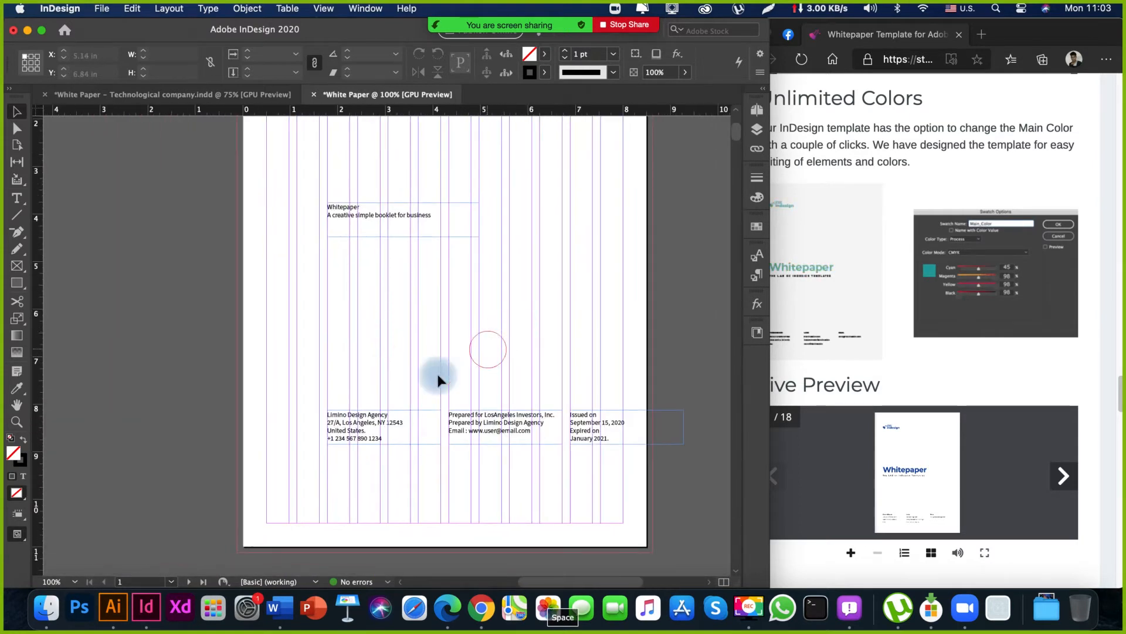
Move the three contact frames together straight down about 1 in, closer to the cover's bottom margin.
{"action": "mouse_move", "coordinate": [275, 389]}
{"action": "left_mouse_down"}
{"action": "mouse_move", "coordinate": [531, 484]}
{"action": "mouse_move", "coordinate": [636, 501]}
{"action": "left_mouse_up"}
{"action": "left_click", "coordinate": [547, 481]}
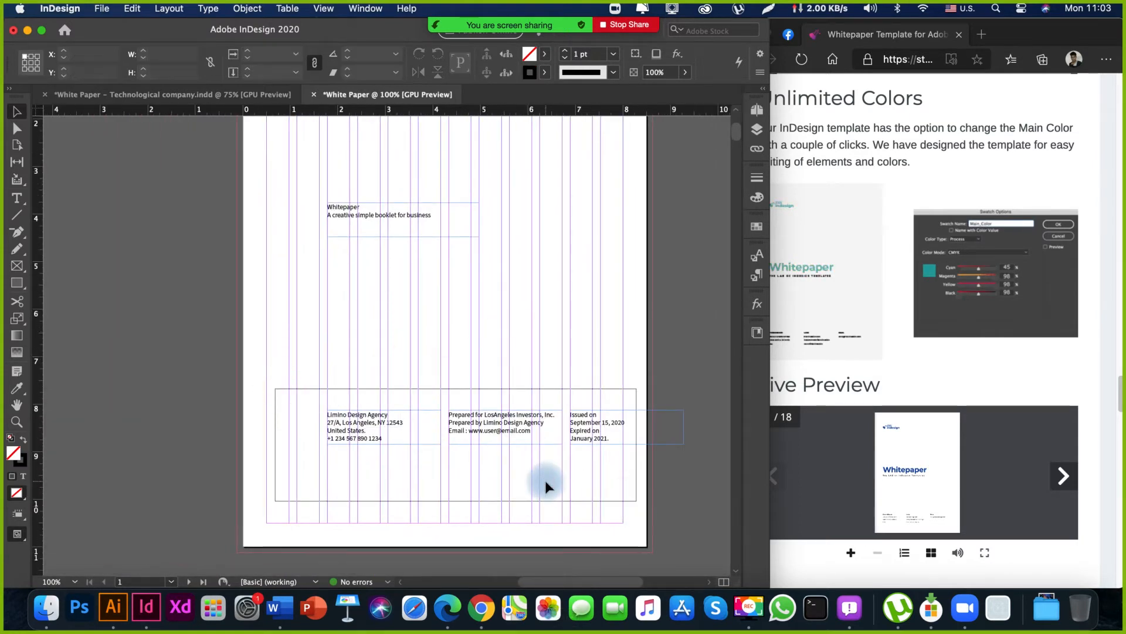
{"action": "key", "text": "space"}
{"action": "left_click_drag", "start_coordinate": [478, 262], "coordinate": [465, 325]}
{"action": "mouse_move", "coordinate": [535, 372]}
{"action": "left_mouse_down"}
{"action": "mouse_move", "coordinate": [432, 357]}
{"action": "mouse_move", "coordinate": [453, 339]}
{"action": "left_mouse_up"}
{"action": "left_click_drag", "start_coordinate": [326, 334], "coordinate": [622, 444]}
{"action": "left_click_drag", "start_coordinate": [573, 385], "coordinate": [578, 419]}
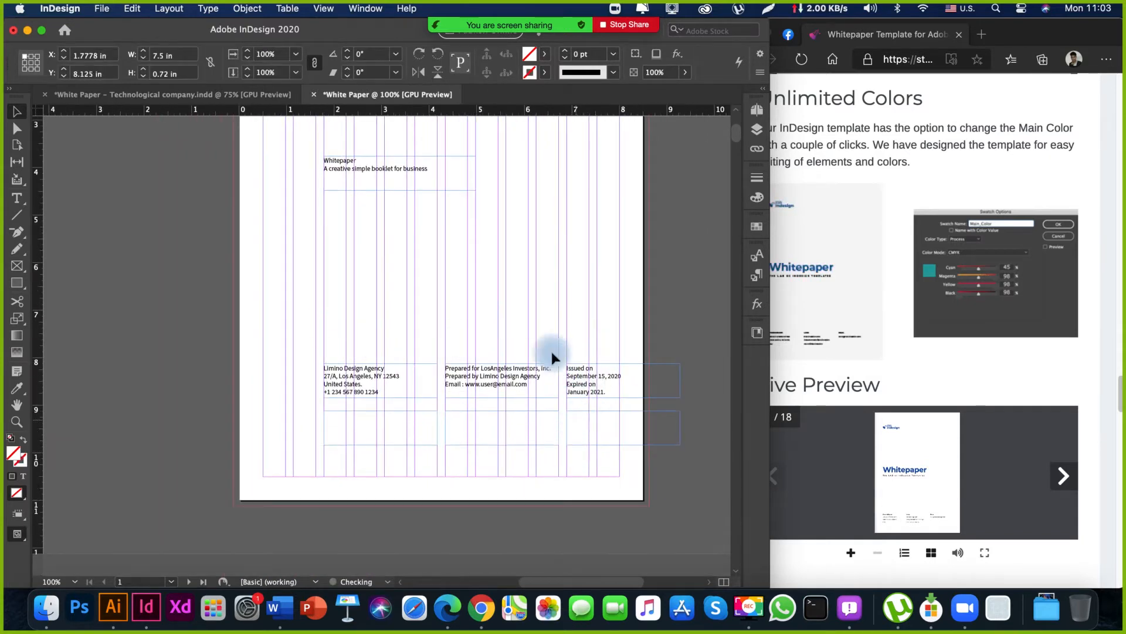
{"action": "left_click", "coordinate": [572, 319]}
Check the cover layout with its lowered contact columns, and bring the blank spread of pages 2 and 3 into view.
{"action": "key", "text": "space"}
{"action": "left_click_drag", "start_coordinate": [406, 308], "coordinate": [314, 332]}
{"action": "left_click_drag", "start_coordinate": [314, 332], "coordinate": [428, 374]}
{"action": "left_click_drag", "start_coordinate": [493, 382], "coordinate": [466, 440]}
{"action": "left_click_drag", "start_coordinate": [426, 311], "coordinate": [463, 199]}
{"action": "left_click_drag", "start_coordinate": [406, 304], "coordinate": [444, 295]}
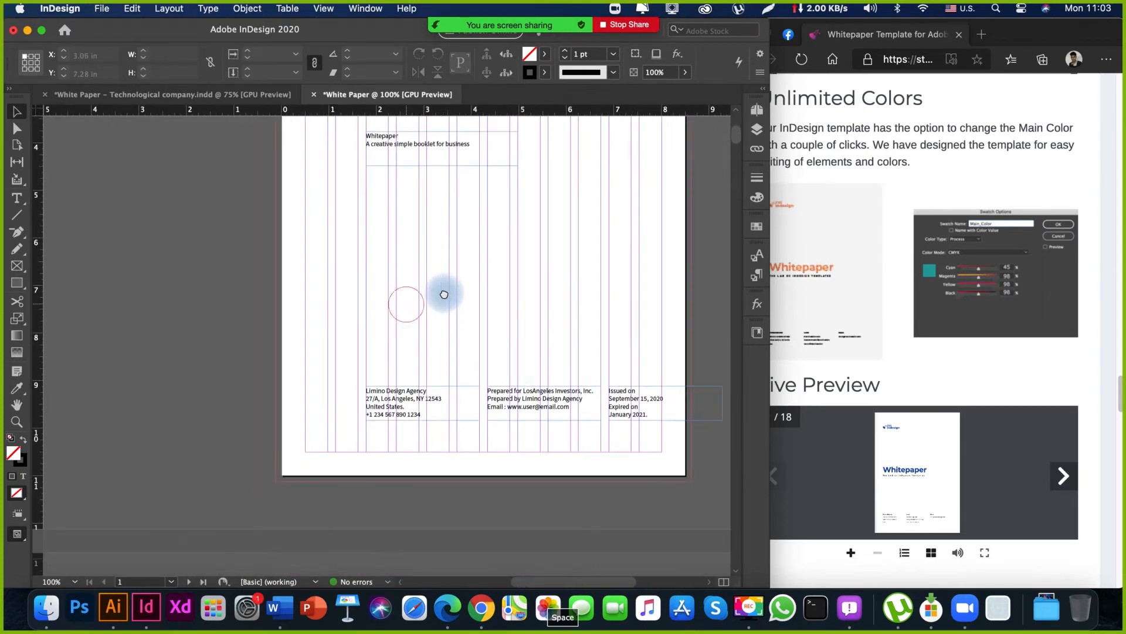
{"action": "key", "text": "space"}
{"action": "left_click_drag", "start_coordinate": [317, 362], "coordinate": [432, 170]}
{"action": "left_click_drag", "start_coordinate": [395, 364], "coordinate": [487, 329]}
{"action": "key", "text": "super+minus"}
{"action": "key", "text": "super+minus"}
{"action": "key", "text": "space"}
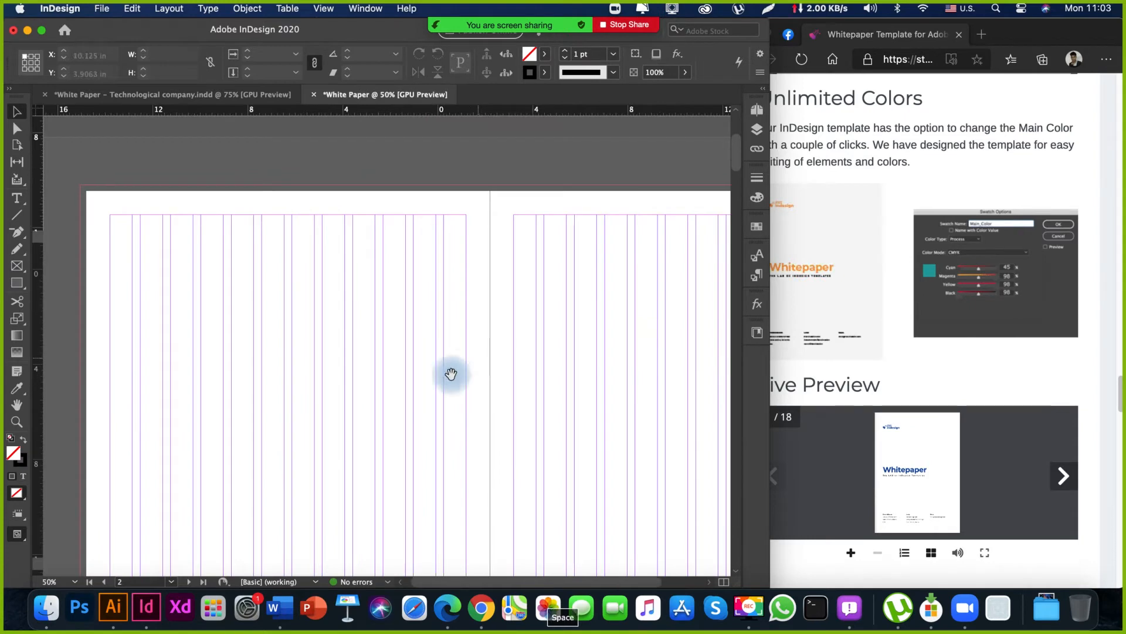
{"action": "left_click_drag", "start_coordinate": [424, 458], "coordinate": [470, 289]}
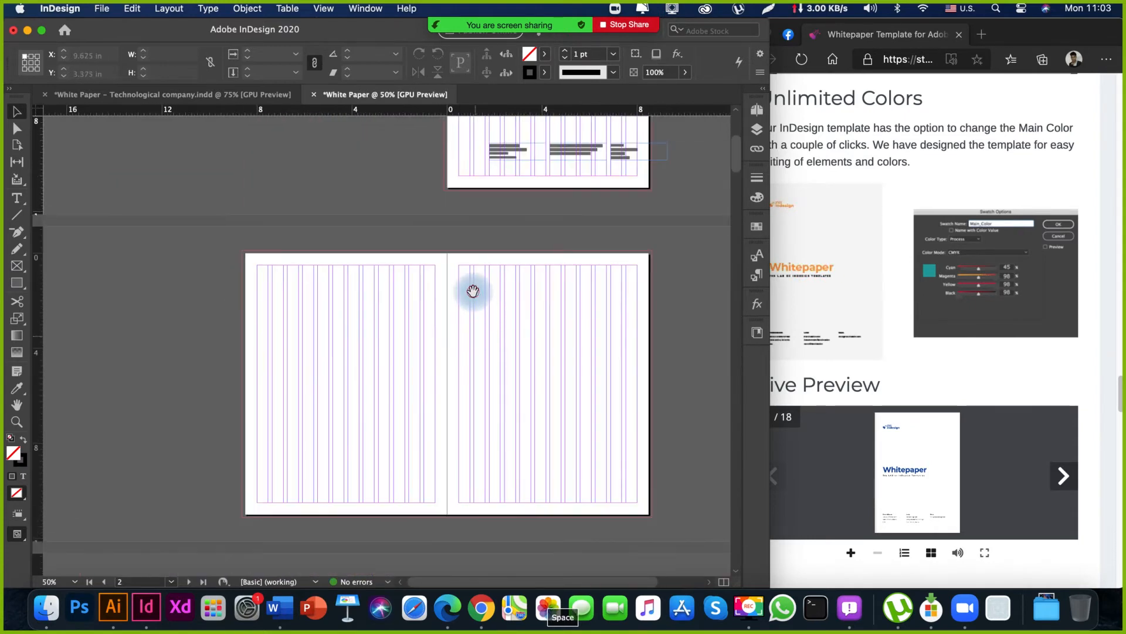
Look through the template's page spreads in the browser, examine its contents spread, and return to InDesign.
{"action": "left_click", "coordinate": [915, 377]}
{"action": "scroll", "coordinate": [931, 345], "scroll_direction": "down", "scroll_amount": 1}
{"action": "scroll", "coordinate": [932, 348], "scroll_direction": "up", "scroll_amount": 2}
{"action": "scroll", "coordinate": [932, 347], "scroll_direction": "up", "scroll_amount": 15}
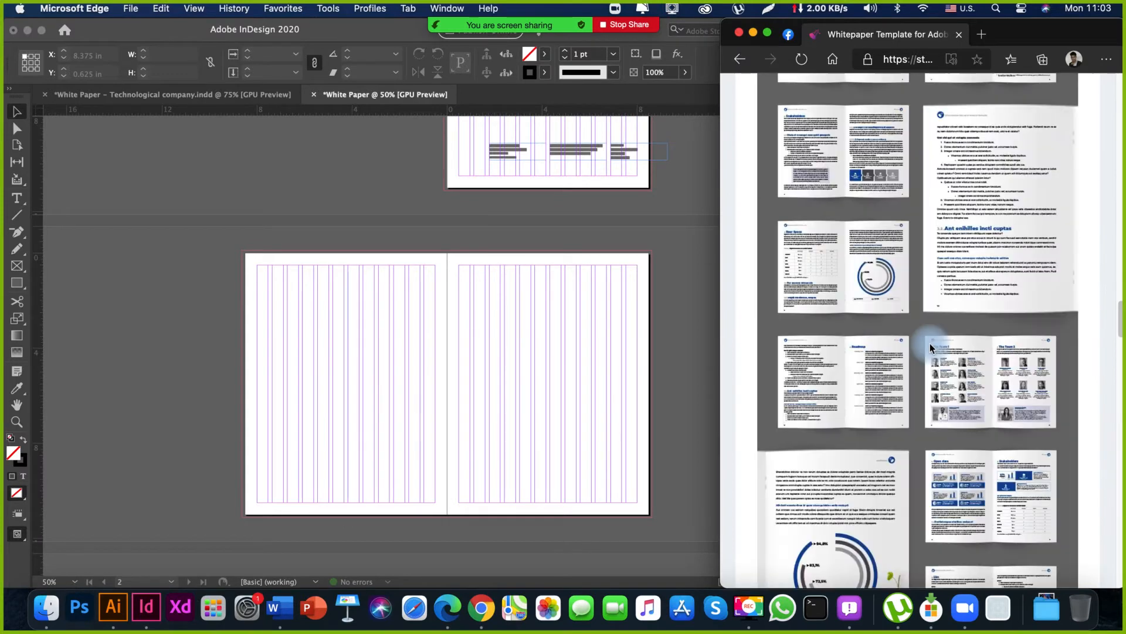
{"action": "left_click", "coordinate": [328, 307]}
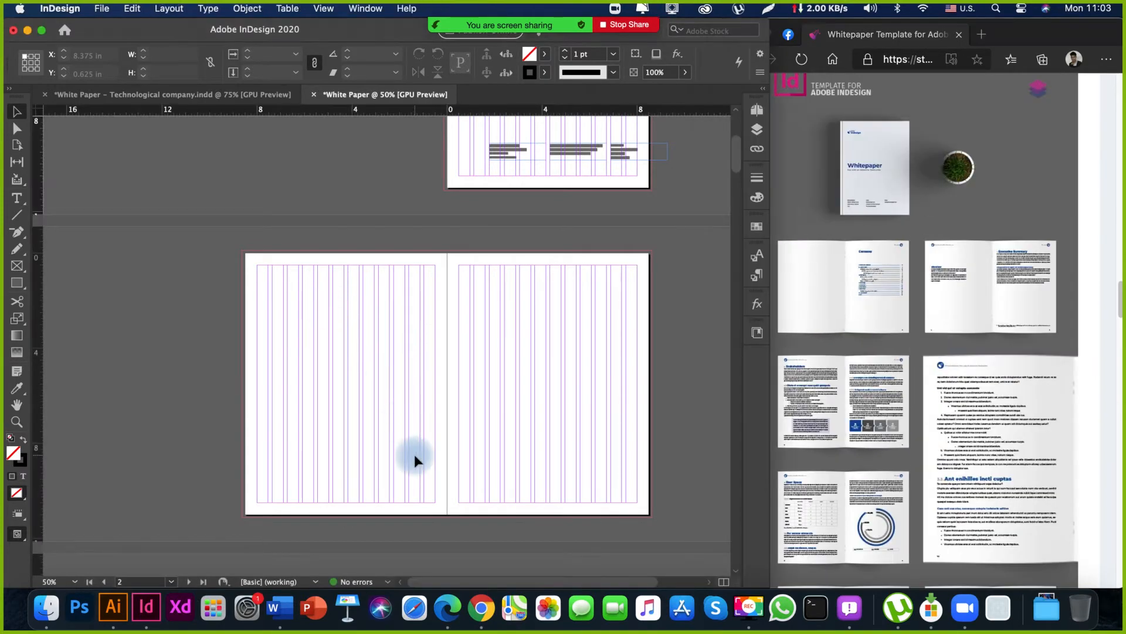
{"action": "left_click", "coordinate": [929, 293]}
{"action": "left_click", "coordinate": [473, 347]}
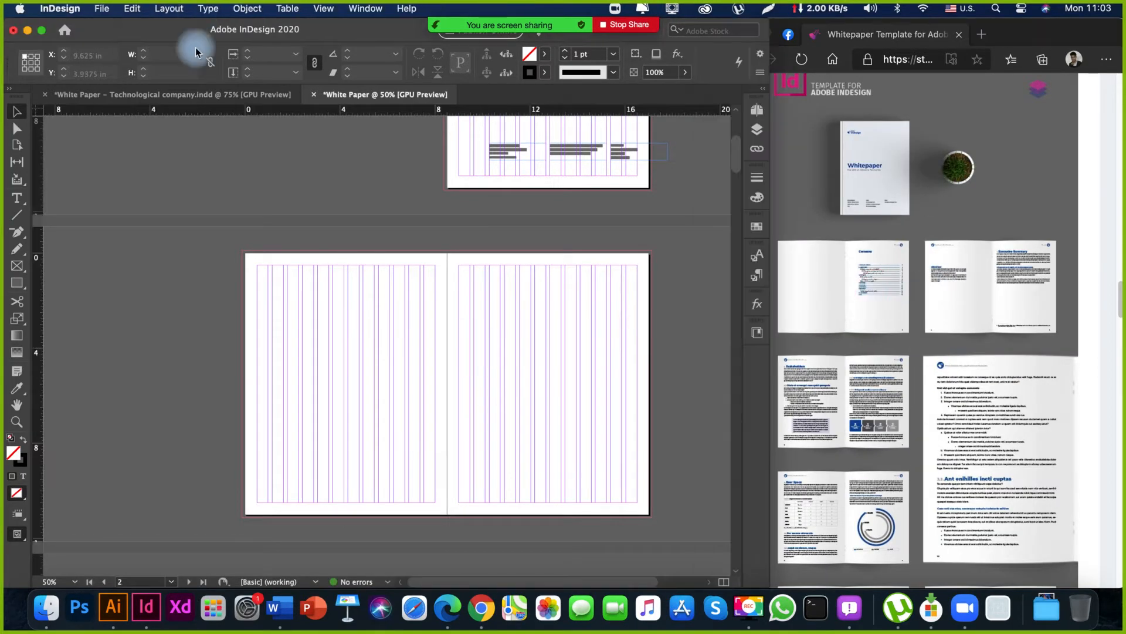
Copy the "Content" heading and the table-of-contents frame from page 5 of the White Paper – Technological company document.
{"action": "left_click", "coordinate": [201, 95]}
{"action": "key", "text": "space"}
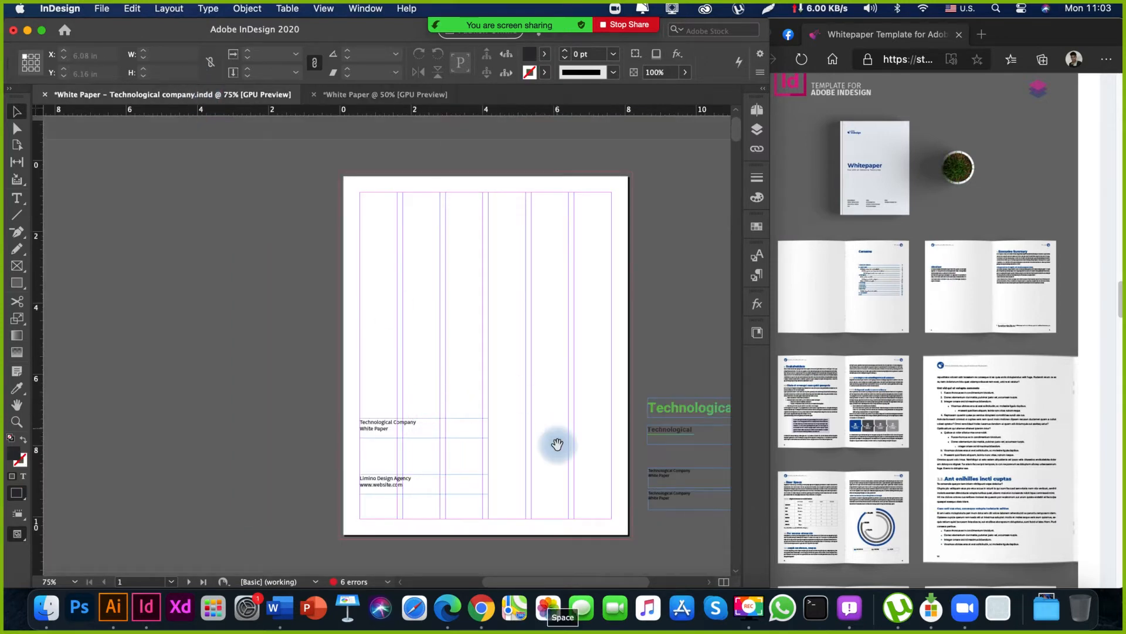
{"action": "left_click_drag", "start_coordinate": [558, 445], "coordinate": [553, 236]}
{"action": "left_click_drag", "start_coordinate": [513, 443], "coordinate": [489, 234]}
{"action": "left_click_drag", "start_coordinate": [472, 391], "coordinate": [473, 253]}
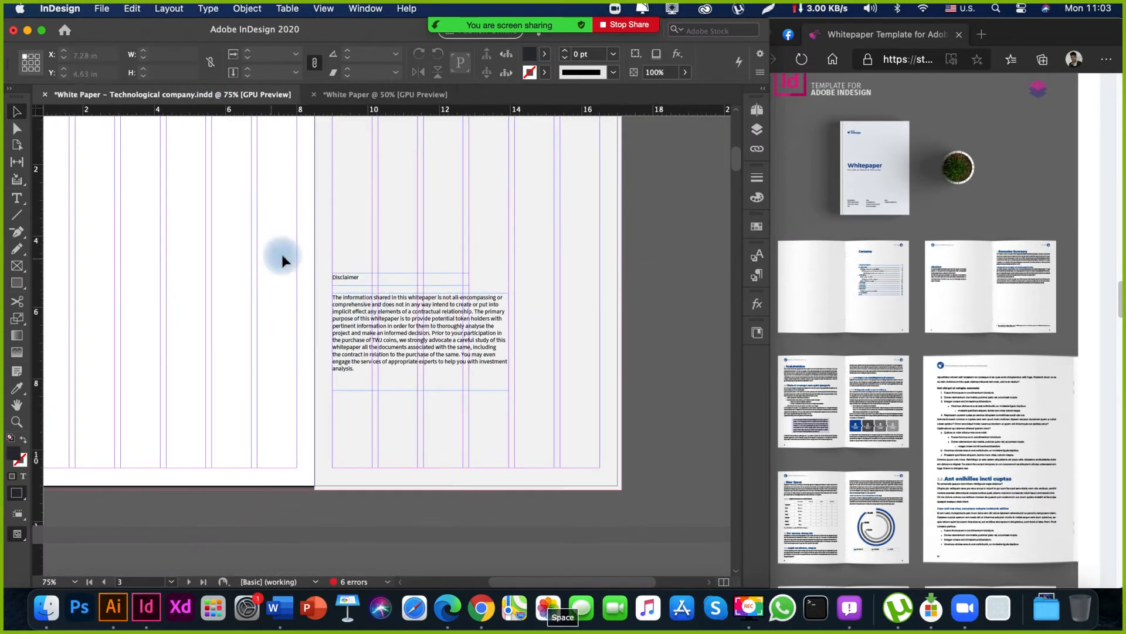
{"action": "left_click_drag", "start_coordinate": [277, 240], "coordinate": [428, 421]}
{"action": "left_click", "coordinate": [243, 364]}
{"action": "key", "text": "space"}
{"action": "left_click_drag", "start_coordinate": [257, 448], "coordinate": [276, 235]}
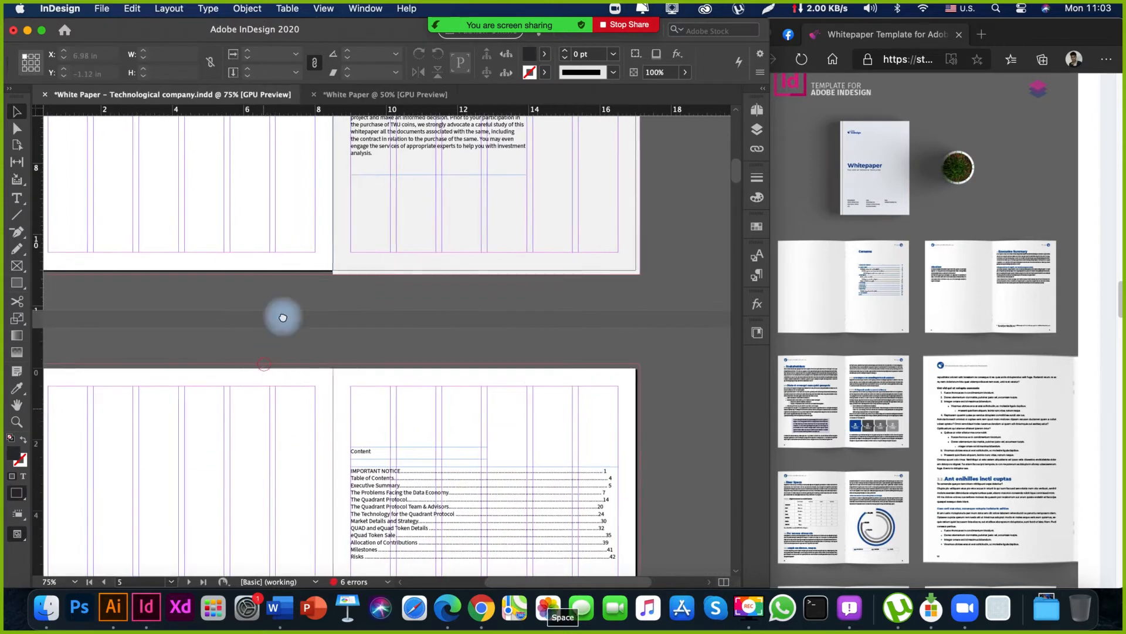
{"action": "left_click_drag", "start_coordinate": [286, 478], "coordinate": [483, 445]}
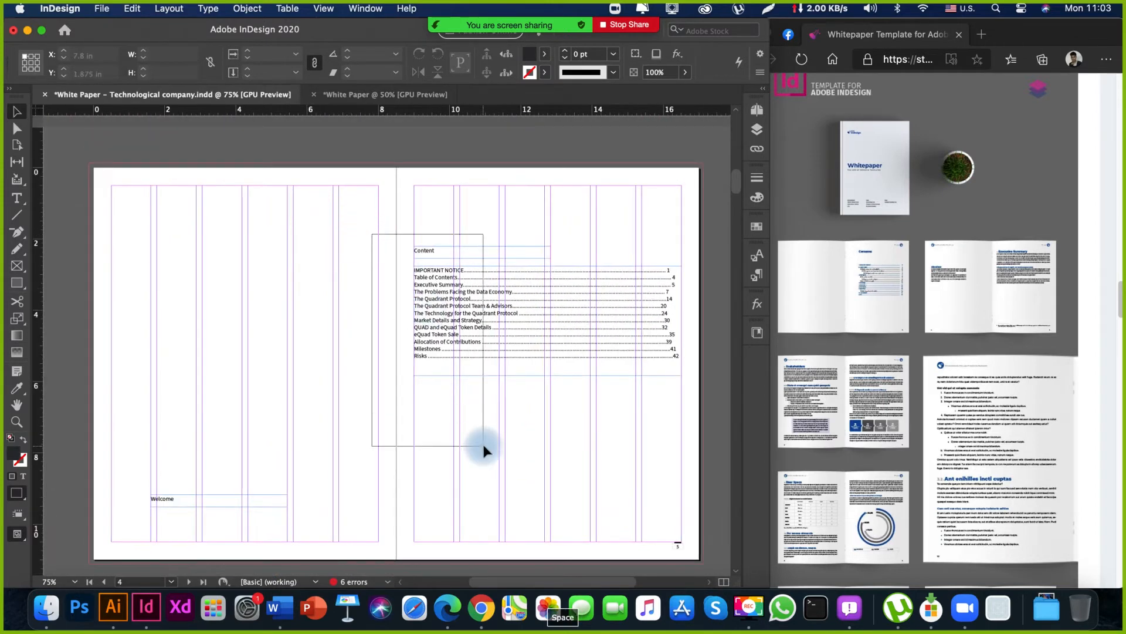
{"action": "key", "text": "super+c"}
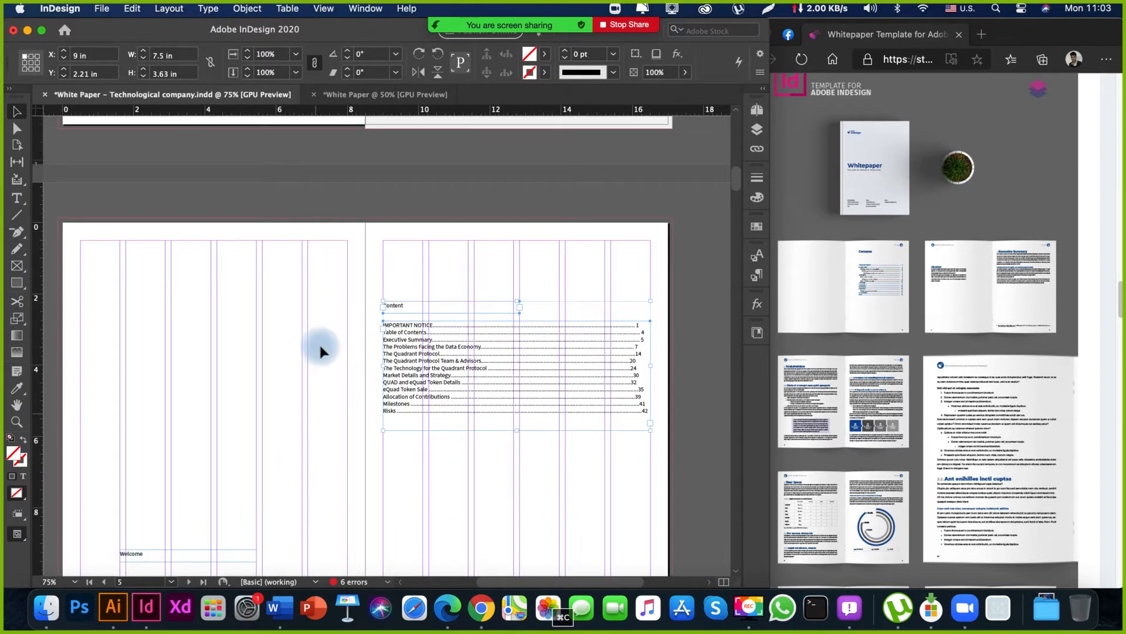
Paste the copied "Content" heading and table of contents onto page 3 of the White Paper document, at about X 9.47 in, Y 2.59 in.
{"action": "left_click", "coordinate": [401, 95]}
{"action": "key", "text": "space"}
{"action": "left_click_drag", "start_coordinate": [524, 395], "coordinate": [523, 259]}
{"action": "right_click", "coordinate": [525, 265]}
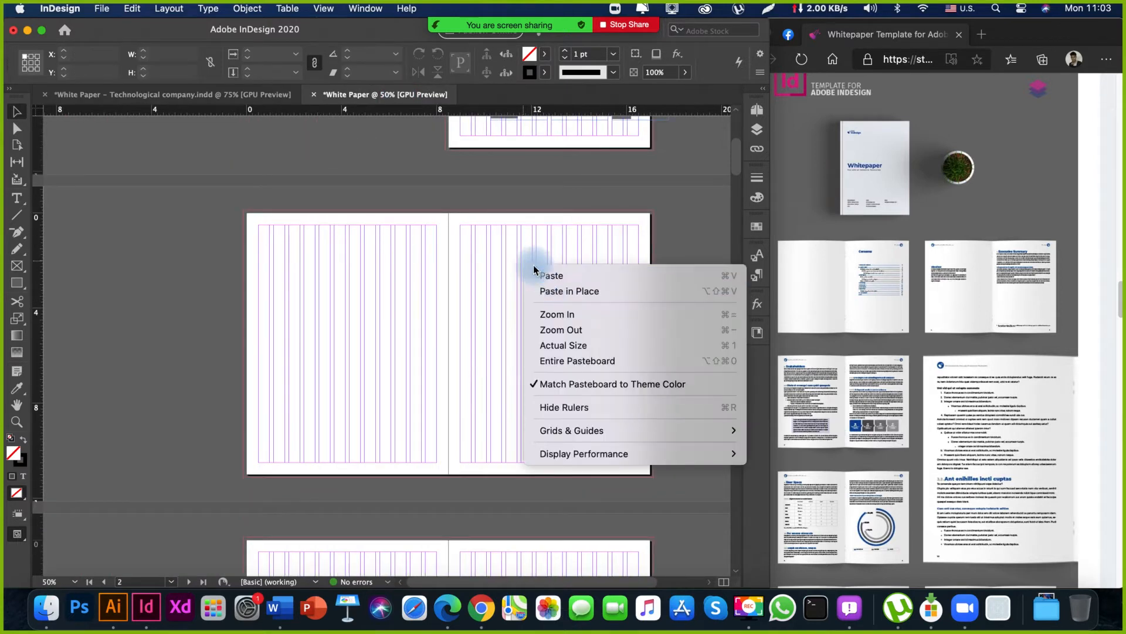
{"action": "left_click", "coordinate": [560, 291]}
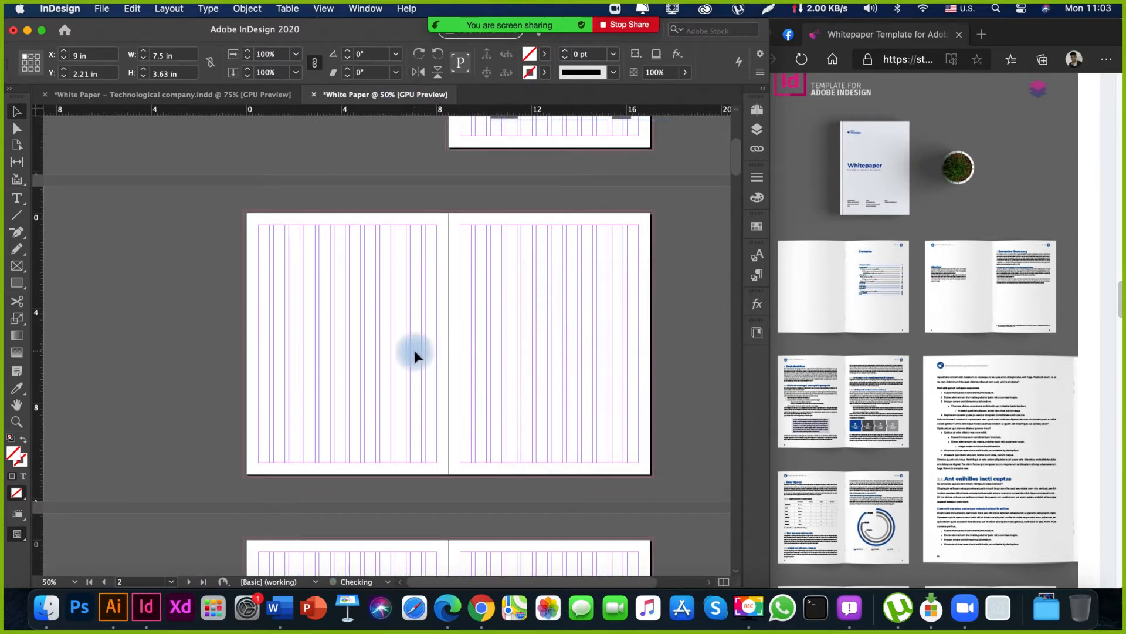
{"action": "key", "text": "space"}
{"action": "left_click_drag", "start_coordinate": [432, 296], "coordinate": [401, 409]}
{"action": "key", "text": "space"}
{"action": "left_click_drag", "start_coordinate": [394, 458], "coordinate": [387, 416]}
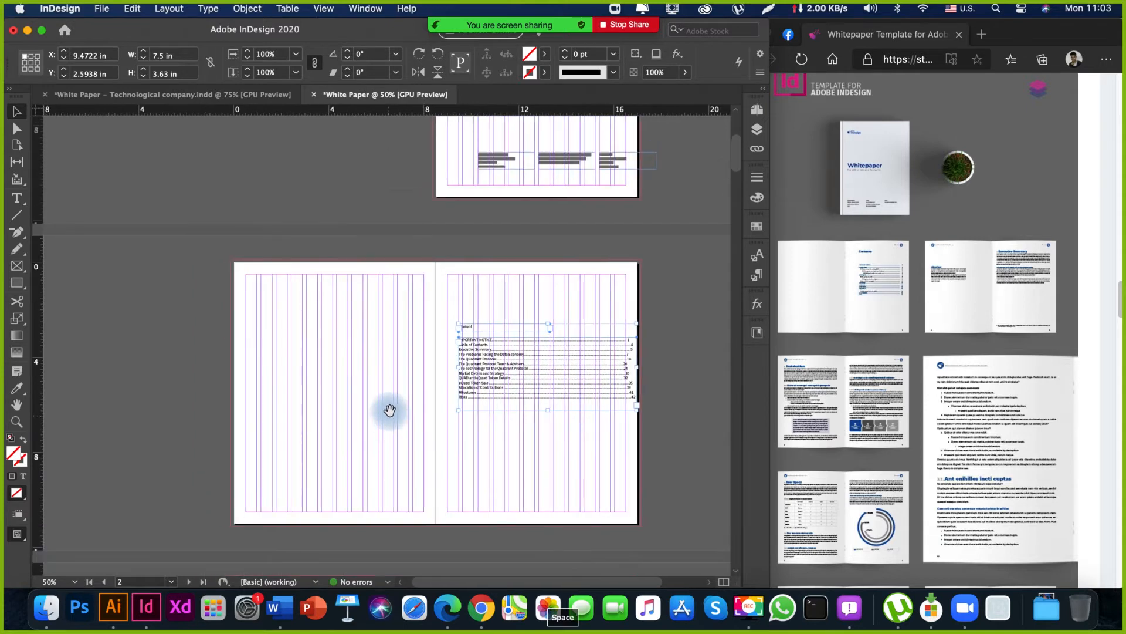
Check the placed contents spread, and bring the blank spread of pages 4 and 5 into view.
{"action": "left_click_drag", "start_coordinate": [415, 147], "coordinate": [420, 357]}
{"action": "left_click_drag", "start_coordinate": [422, 425], "coordinate": [375, 207]}
{"action": "left_click_drag", "start_coordinate": [372, 403], "coordinate": [402, 364]}
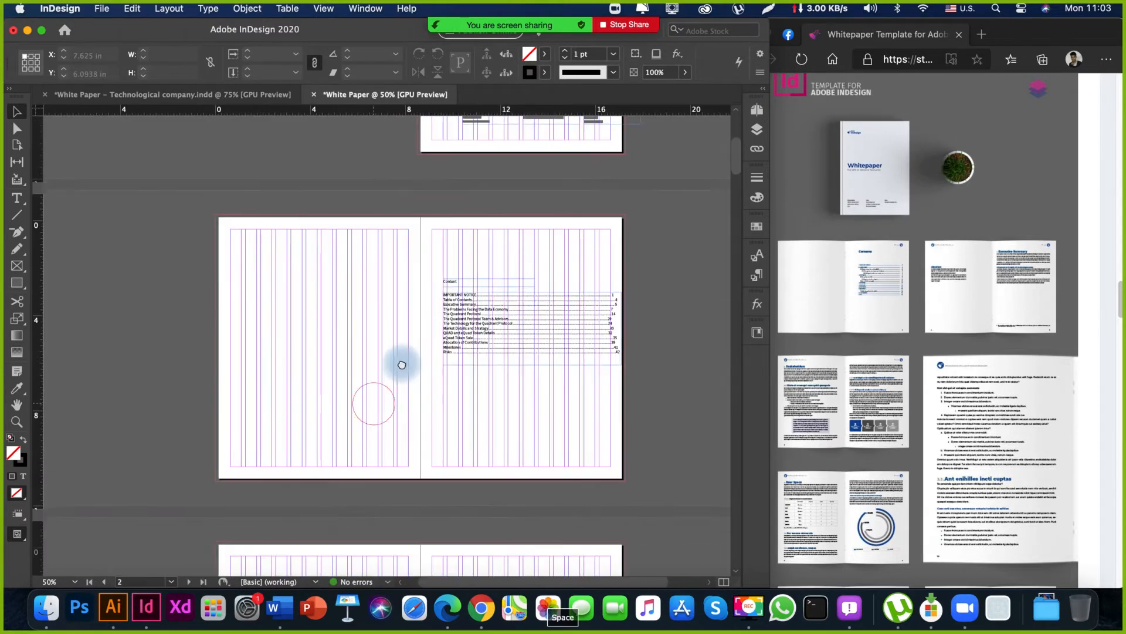
{"action": "left_click", "coordinate": [402, 364]}
{"action": "key", "text": "w"}
{"action": "key", "text": "space"}
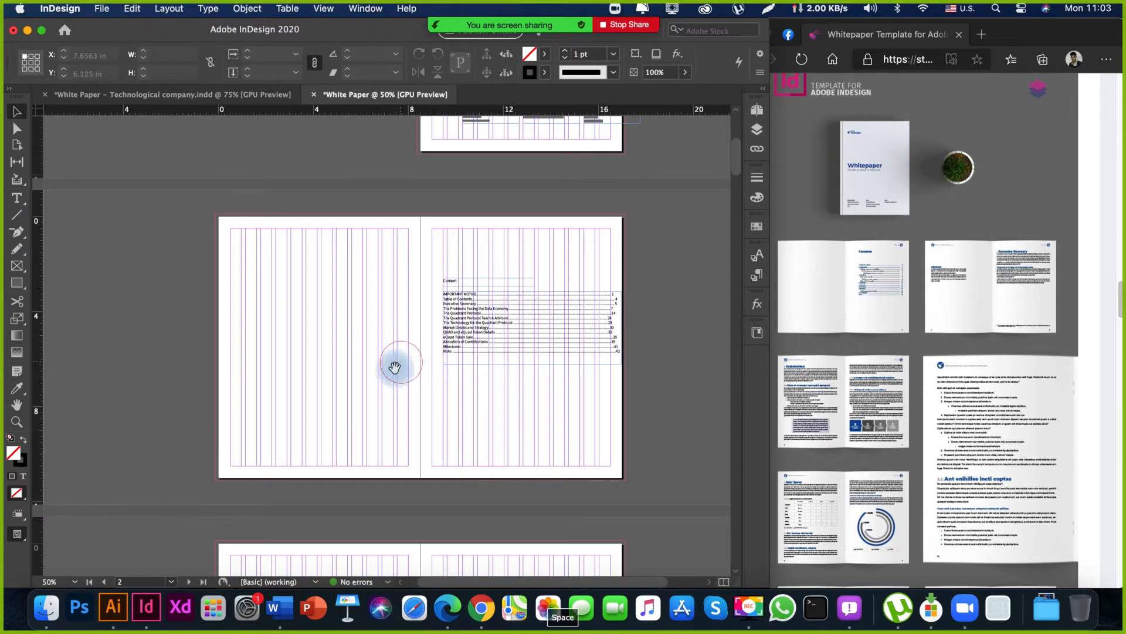
{"action": "left_click_drag", "start_coordinate": [382, 327], "coordinate": [362, 264]}
{"action": "left_click_drag", "start_coordinate": [387, 375], "coordinate": [379, 243]}
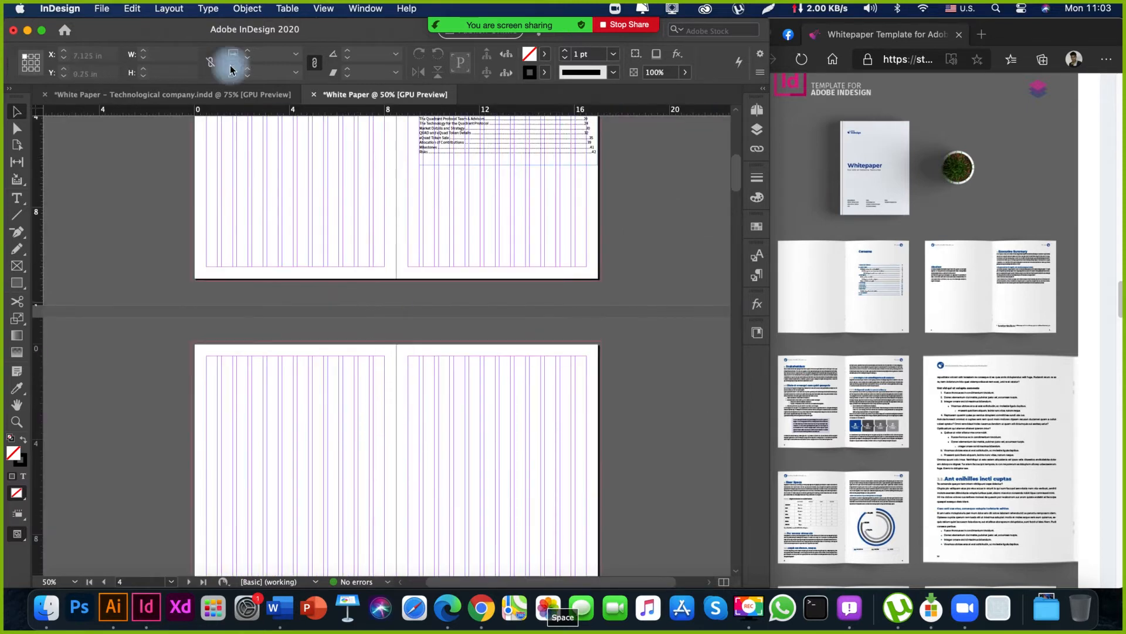
Open the template's live preview full screen in the browser, examine its Disclaimer and Executive Summary spread, and return to InDesign.
{"action": "left_click", "coordinate": [876, 298]}
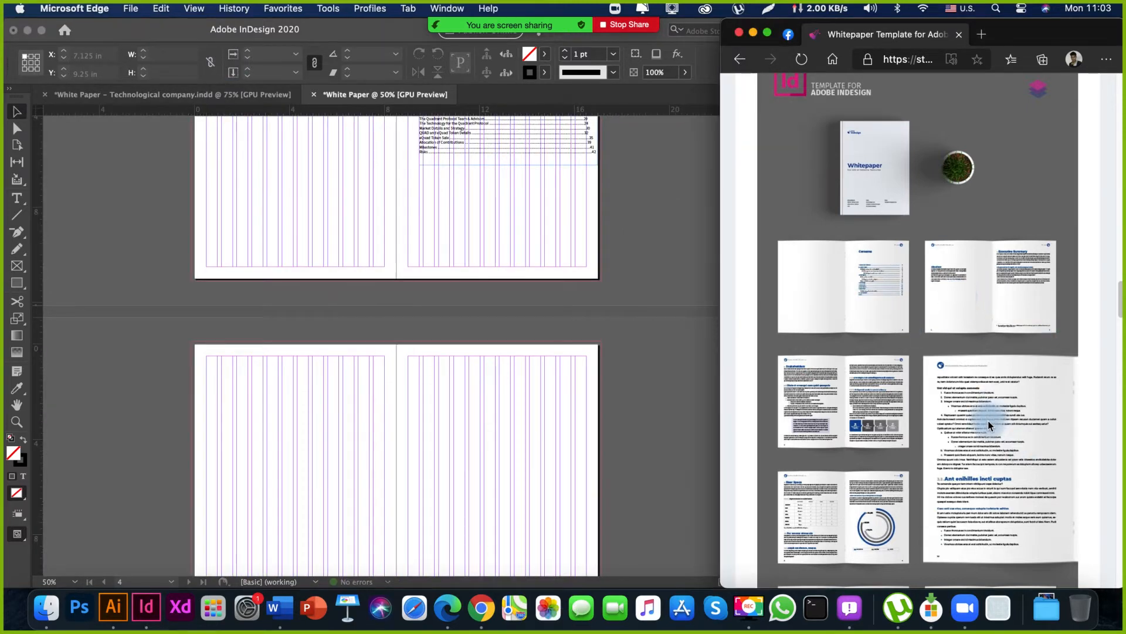
{"action": "scroll", "coordinate": [994, 483], "scroll_direction": "up", "scroll_amount": 5}
{"action": "scroll", "coordinate": [995, 483], "scroll_direction": "down", "scroll_amount": 15}
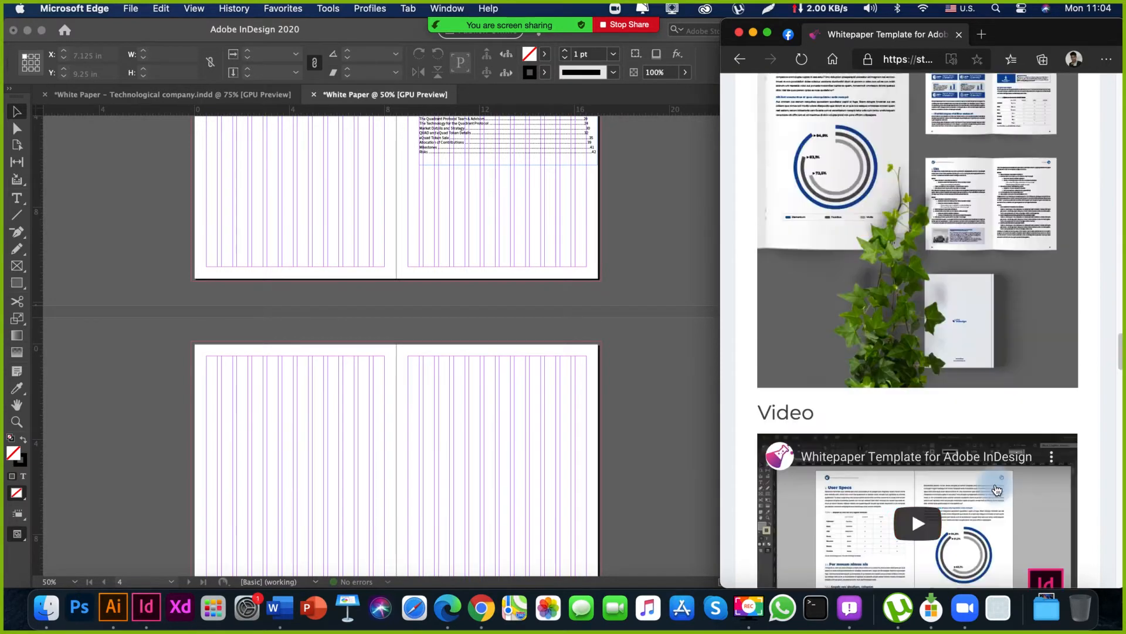
{"action": "left_click", "coordinate": [1062, 271]}
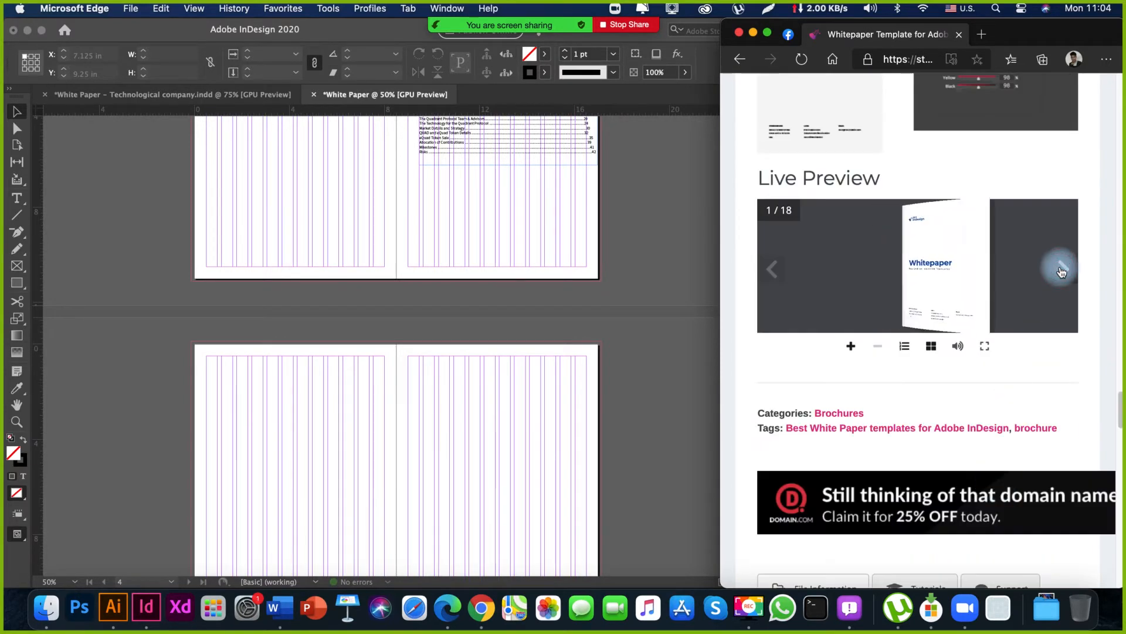
{"action": "left_click", "coordinate": [1012, 327]}
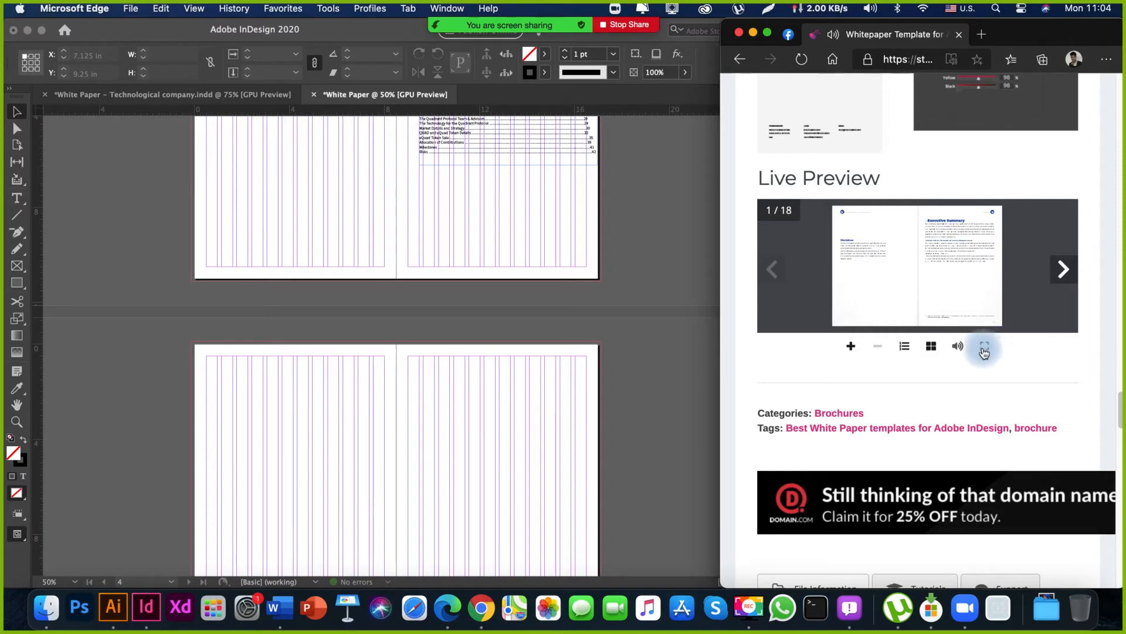
{"action": "left_click", "coordinate": [985, 346]}
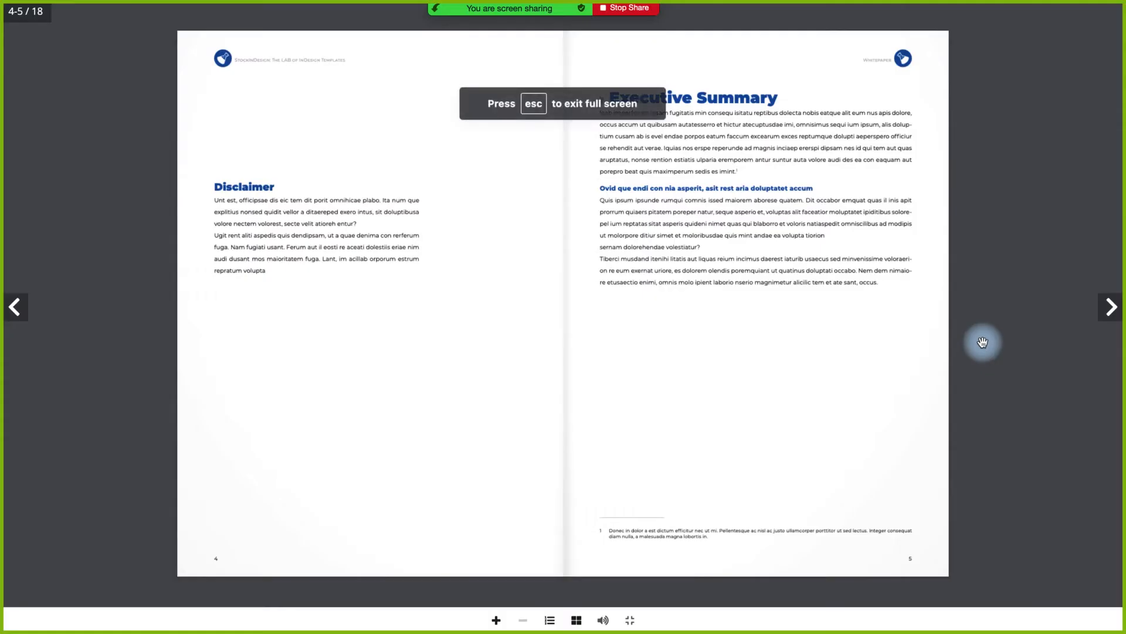
{"action": "key", "text": "Escape"}
{"action": "scroll", "coordinate": [418, 289], "scroll_direction": "up", "scroll_amount": 5}
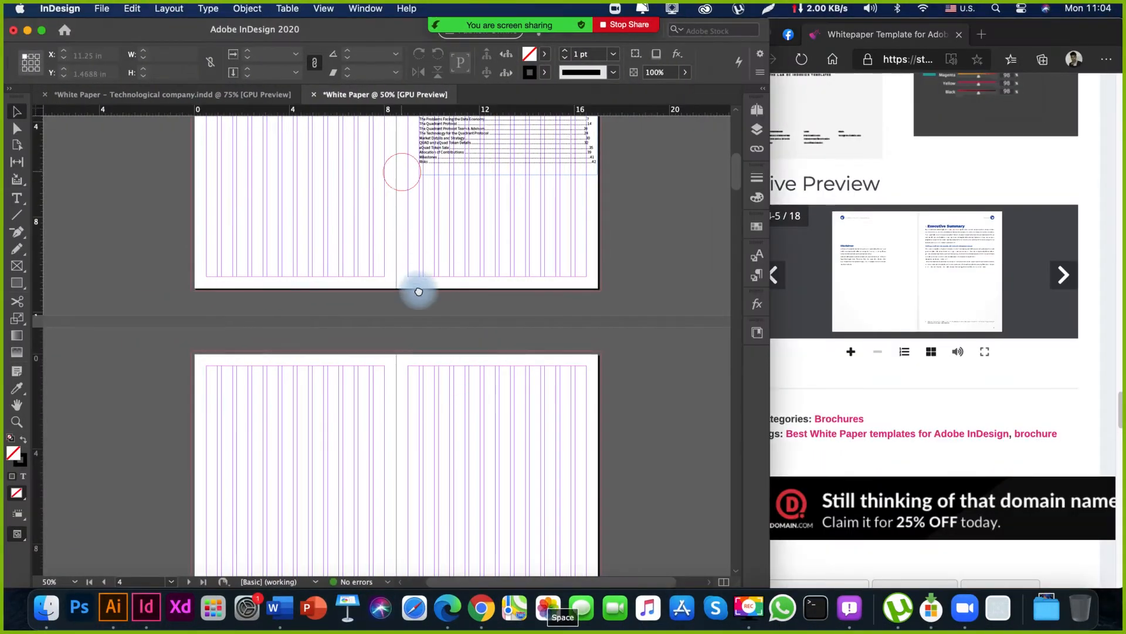
Look through pages 5 to 9 of the White Paper – Technological company document for text that suits the Disclaimer and Executive Summary pages.
{"action": "left_click", "coordinate": [219, 93]}
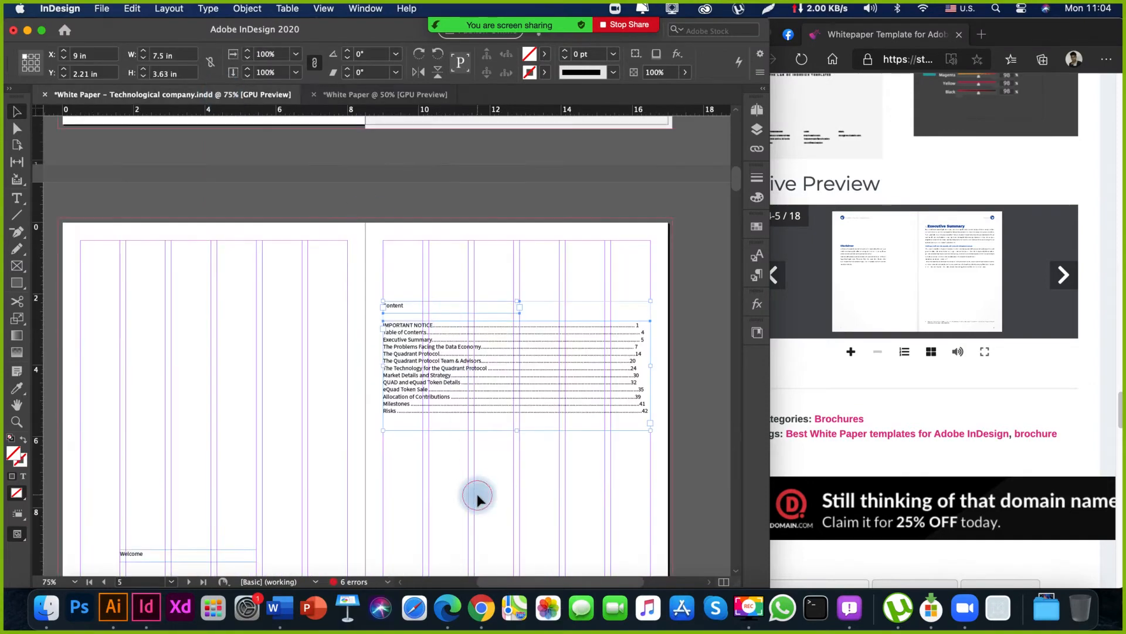
{"action": "left_click", "coordinate": [451, 508]}
{"action": "scroll", "coordinate": [410, 247], "scroll_direction": "down", "scroll_amount": 10}
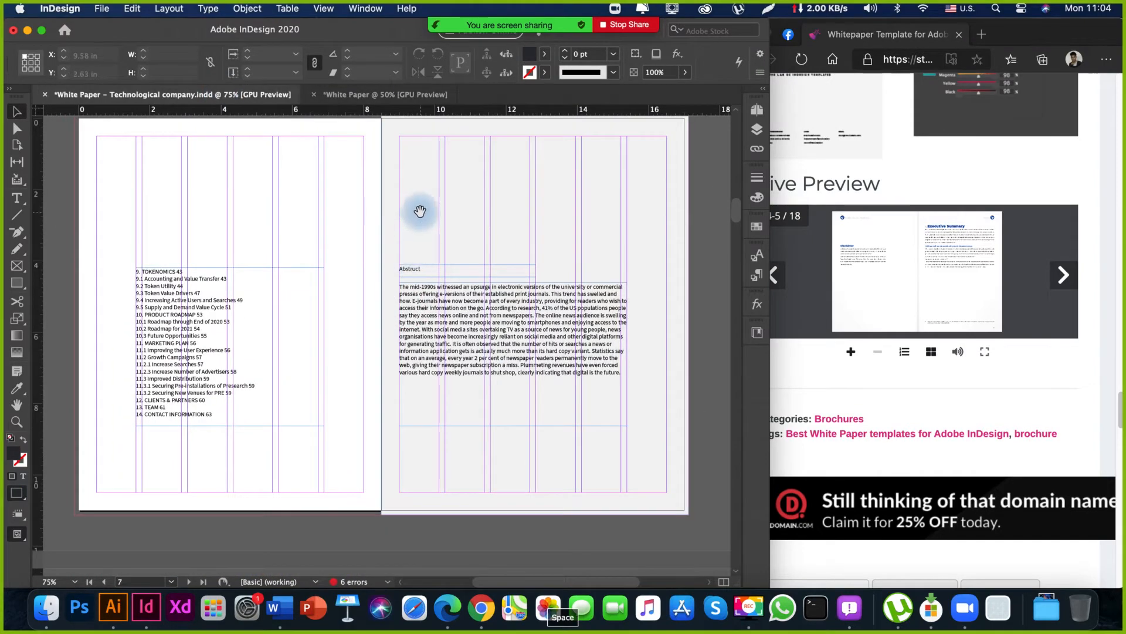
{"action": "left_click_drag", "start_coordinate": [299, 222], "coordinate": [434, 244]}
{"action": "mouse_move", "coordinate": [536, 234]}
{"action": "left_mouse_down"}
{"action": "mouse_move", "coordinate": [284, 329]}
{"action": "mouse_move", "coordinate": [289, 405]}
{"action": "left_mouse_up"}
{"action": "left_click_drag", "start_coordinate": [366, 334], "coordinate": [382, 543]}
{"action": "mouse_move", "coordinate": [387, 277]}
{"action": "left_mouse_down"}
{"action": "mouse_move", "coordinate": [417, 463]}
{"action": "mouse_move", "coordinate": [427, 398]}
{"action": "mouse_move", "coordinate": [417, 229]}
{"action": "left_mouse_up"}
{"action": "left_click_drag", "start_coordinate": [370, 429], "coordinate": [365, 231]}
{"action": "left_click_drag", "start_coordinate": [334, 450], "coordinate": [384, 153]}
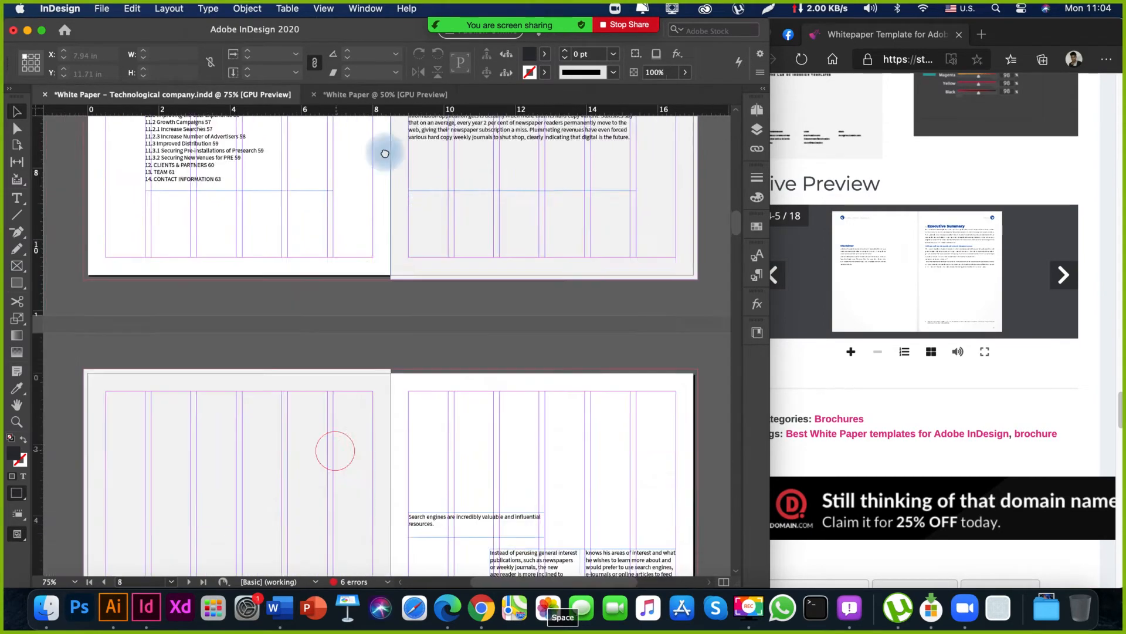
{"action": "left_click_drag", "start_coordinate": [387, 361], "coordinate": [390, 265]}
{"action": "left_click_drag", "start_coordinate": [430, 449], "coordinate": [322, 157]}
{"action": "mouse_move", "coordinate": [329, 368]}
{"action": "left_mouse_down"}
{"action": "mouse_move", "coordinate": [420, 282]}
{"action": "mouse_move", "coordinate": [425, 572]}
{"action": "left_mouse_up"}
{"action": "left_click_drag", "start_coordinate": [396, 232], "coordinate": [401, 547]}
{"action": "left_click_drag", "start_coordinate": [412, 312], "coordinate": [382, 492]}
{"action": "left_click_drag", "start_coordinate": [433, 281], "coordinate": [392, 394]}
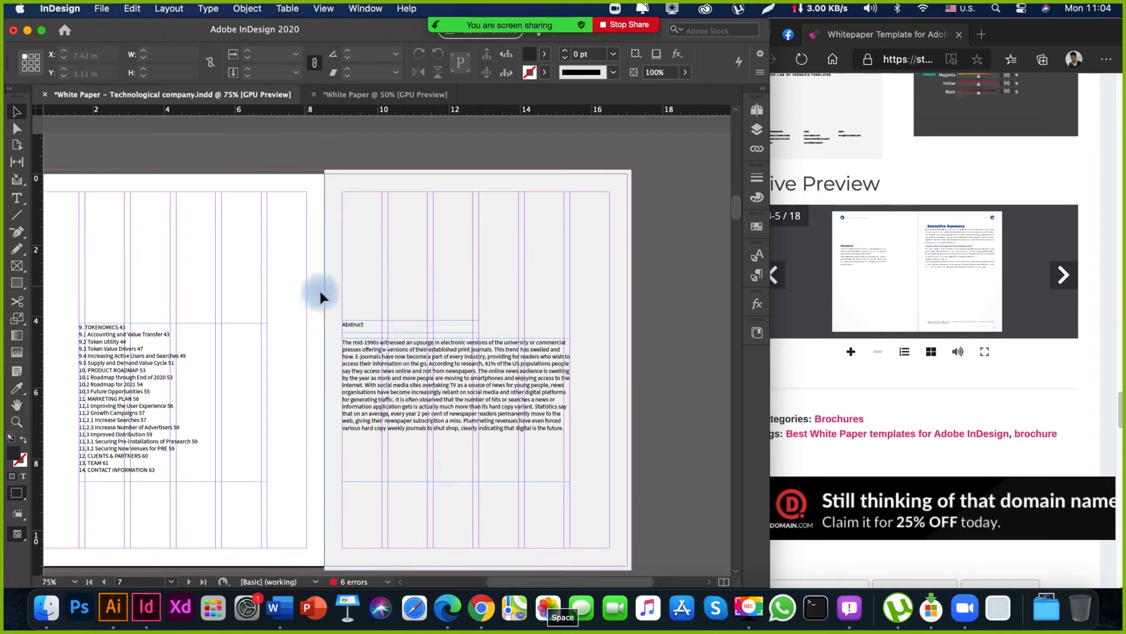
Copy the "Abstruct" heading and its paragraph frame from page 7, without the grey page background.
{"action": "left_click_drag", "start_coordinate": [304, 299], "coordinate": [437, 431]}
{"action": "left_click_drag", "start_coordinate": [305, 222], "coordinate": [498, 304]}
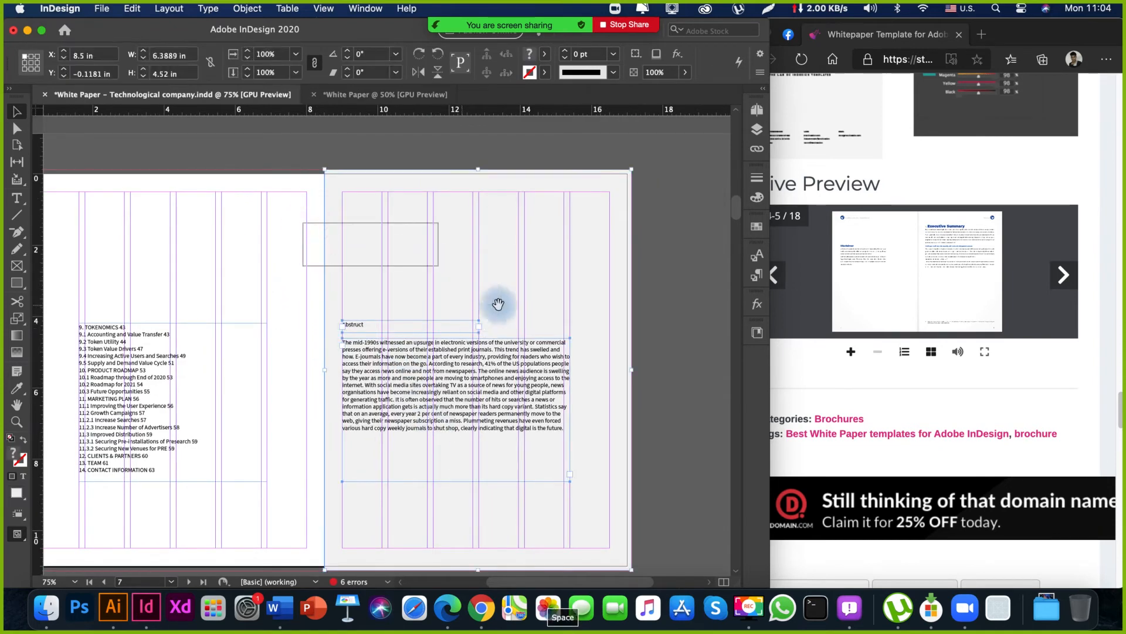
{"action": "left_click_drag", "start_coordinate": [357, 260], "coordinate": [402, 262]}
{"action": "key", "text": "super+c"}
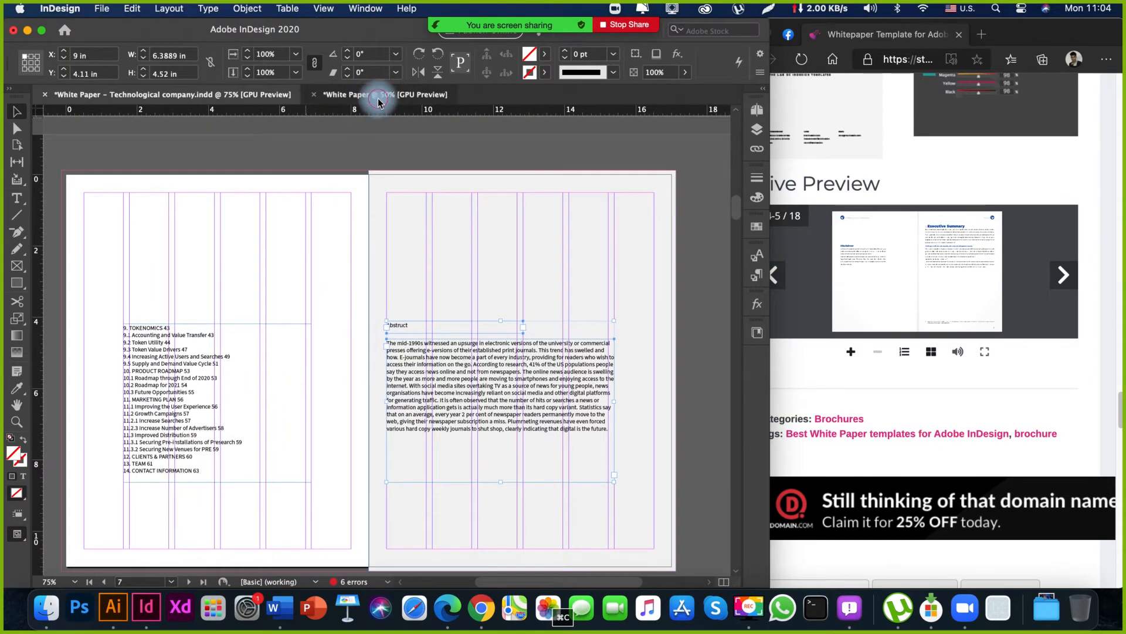
Paste the heading and paragraph onto page 4 of the White Paper document, and position them at about X 0.97 in, Y 3.73 in.
{"action": "left_click", "coordinate": [378, 94]}
{"action": "left_click_drag", "start_coordinate": [410, 420], "coordinate": [393, 252]}
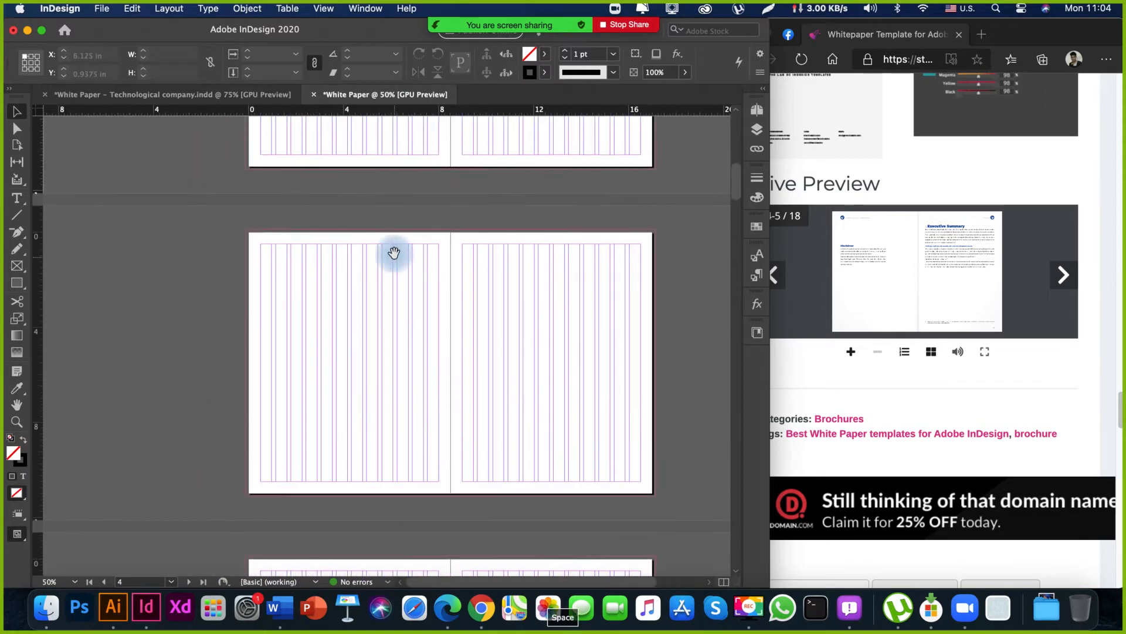
{"action": "key", "text": "super+v"}
{"action": "left_click_drag", "start_coordinate": [390, 356], "coordinate": [282, 389]}
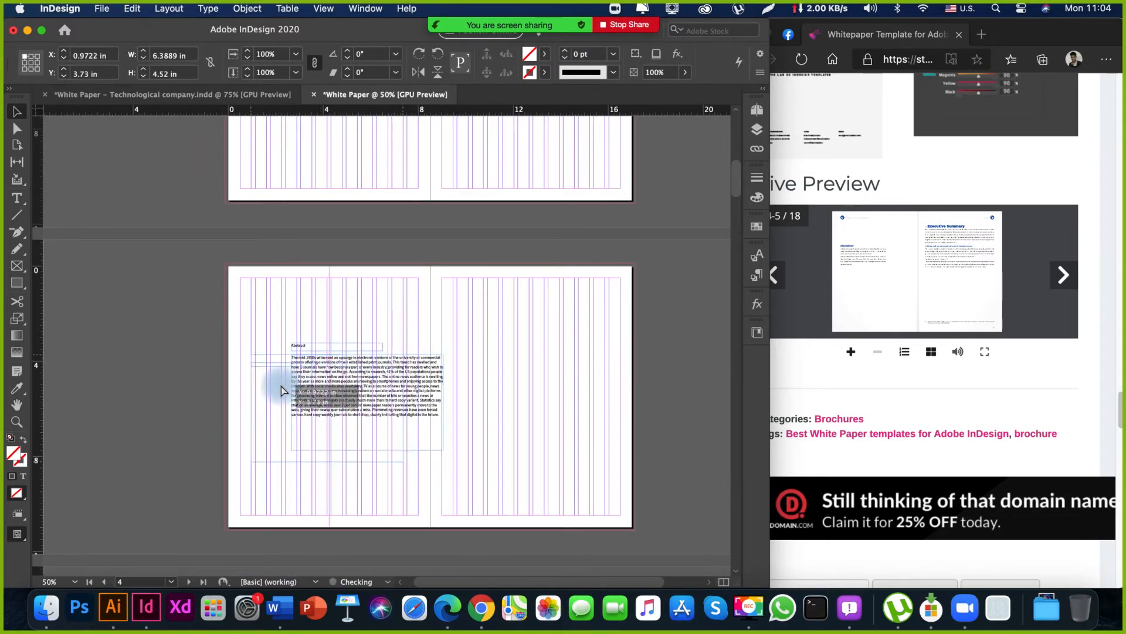
{"action": "left_click", "coordinate": [306, 311]}
{"action": "mouse_move", "coordinate": [334, 325]}
{"action": "left_mouse_down"}
{"action": "mouse_move", "coordinate": [329, 210]}
{"action": "mouse_move", "coordinate": [341, 331]}
{"action": "left_mouse_up"}
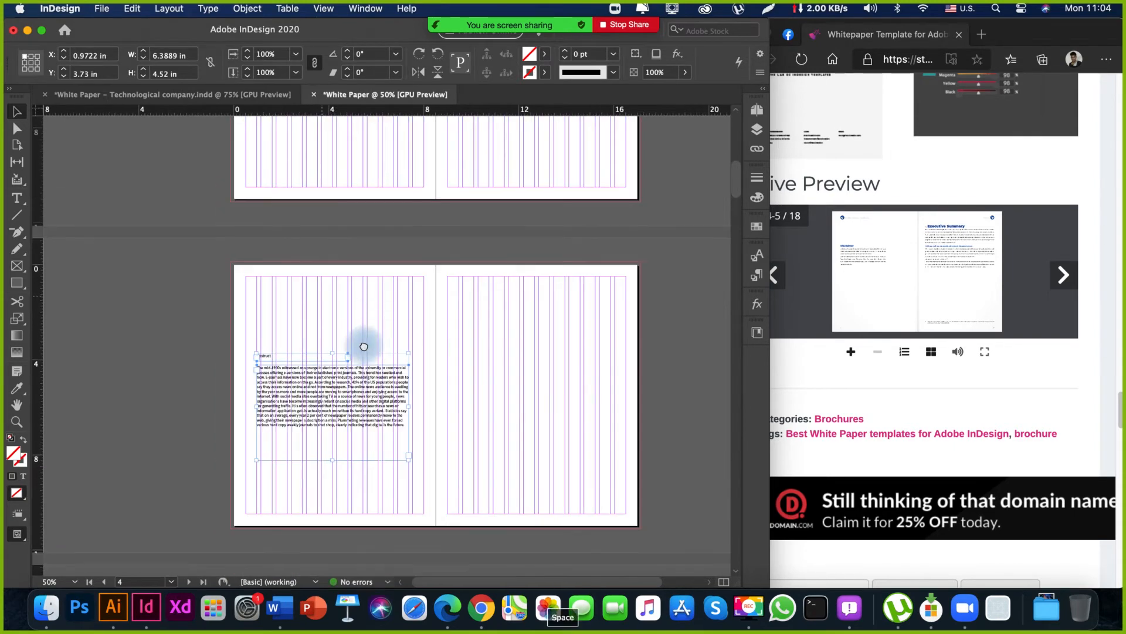
{"action": "left_click", "coordinate": [432, 322]}
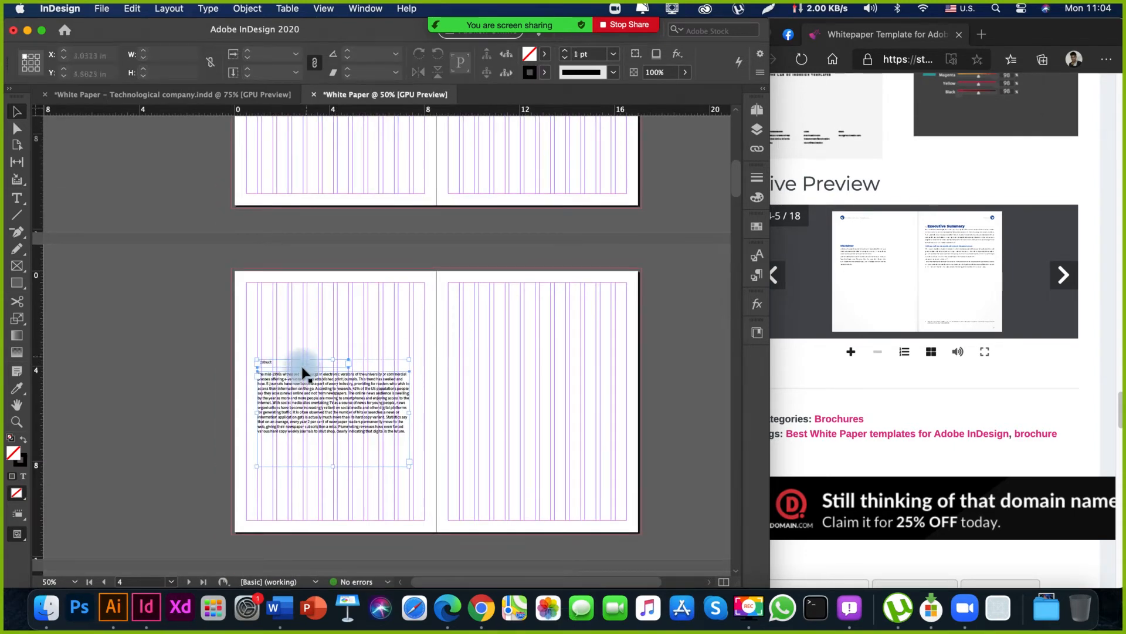
Replace the text of the pasted heading on page 4 with "Disclaimer".
{"action": "mouse_move", "coordinate": [337, 309]}
{"action": "left_mouse_down"}
{"action": "mouse_move", "coordinate": [324, 328]}
{"action": "mouse_move", "coordinate": [330, 316]}
{"action": "left_mouse_up"}
{"action": "double_click", "coordinate": [298, 371]}
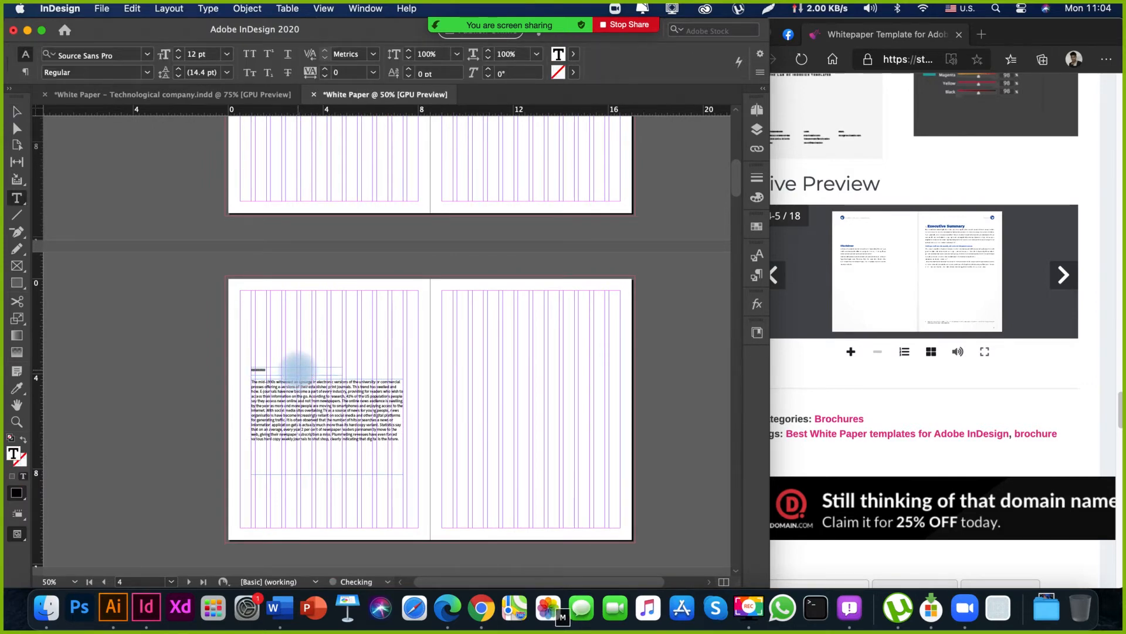
{"action": "key", "text": "Escape"}
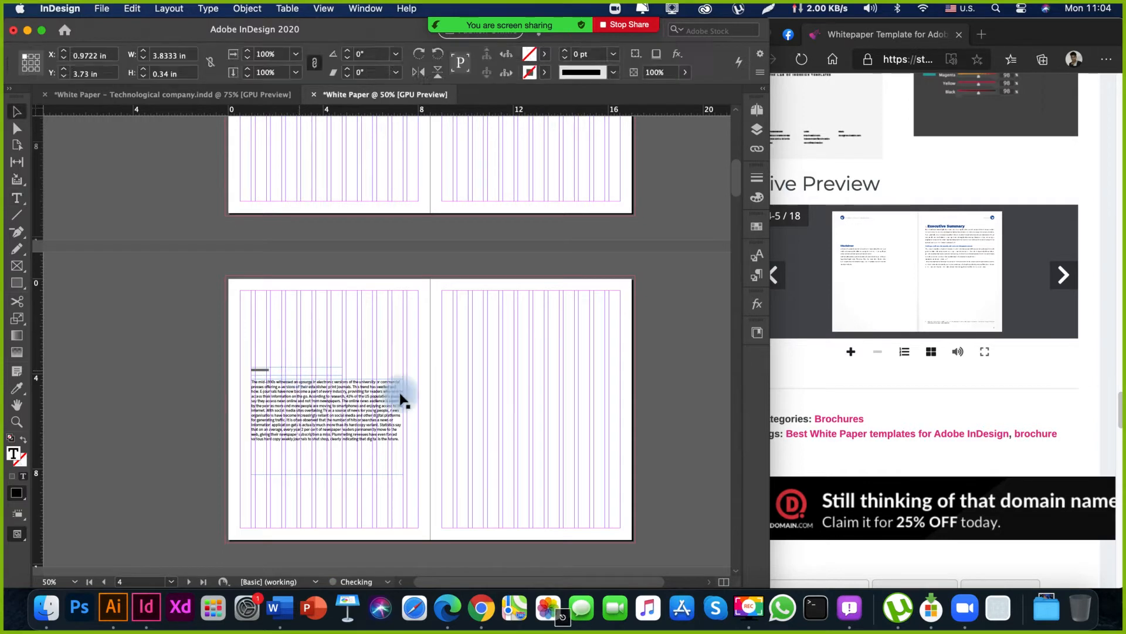
{"action": "left_click_drag", "start_coordinate": [433, 356], "coordinate": [454, 349]}
{"action": "left_click", "coordinate": [455, 350]}
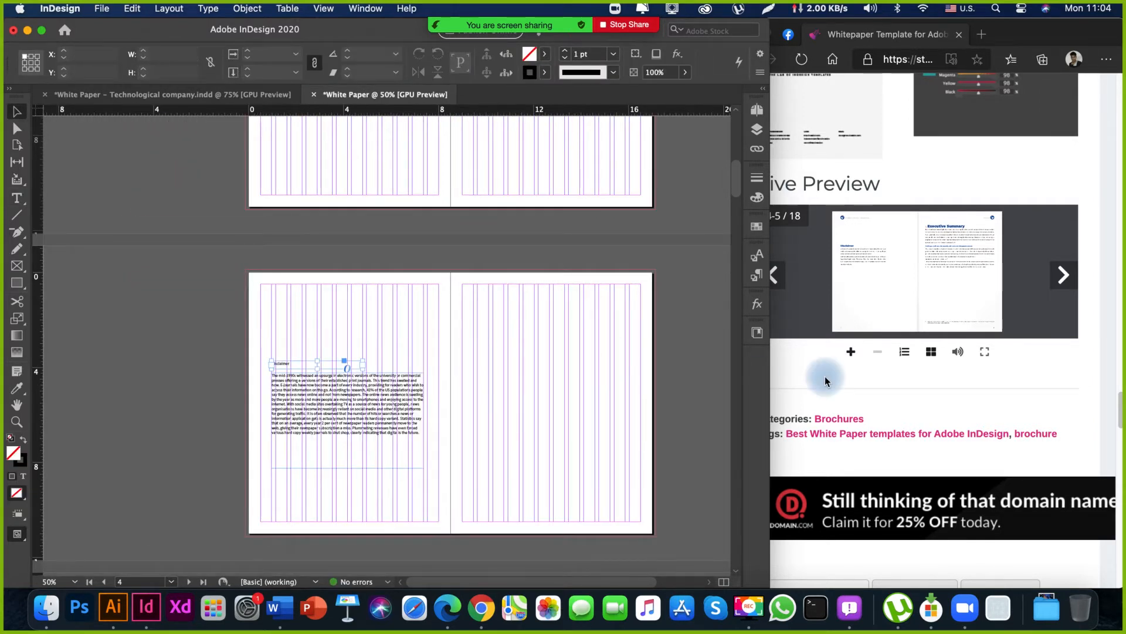
Copy the "Search engines are incredibly valuable" heading and its two-column text frames from page 9 of the White Paper – Technological company document.
{"action": "left_click_drag", "start_coordinate": [486, 367], "coordinate": [327, 425]}
{"action": "left_click_drag", "start_coordinate": [403, 293], "coordinate": [473, 339]}
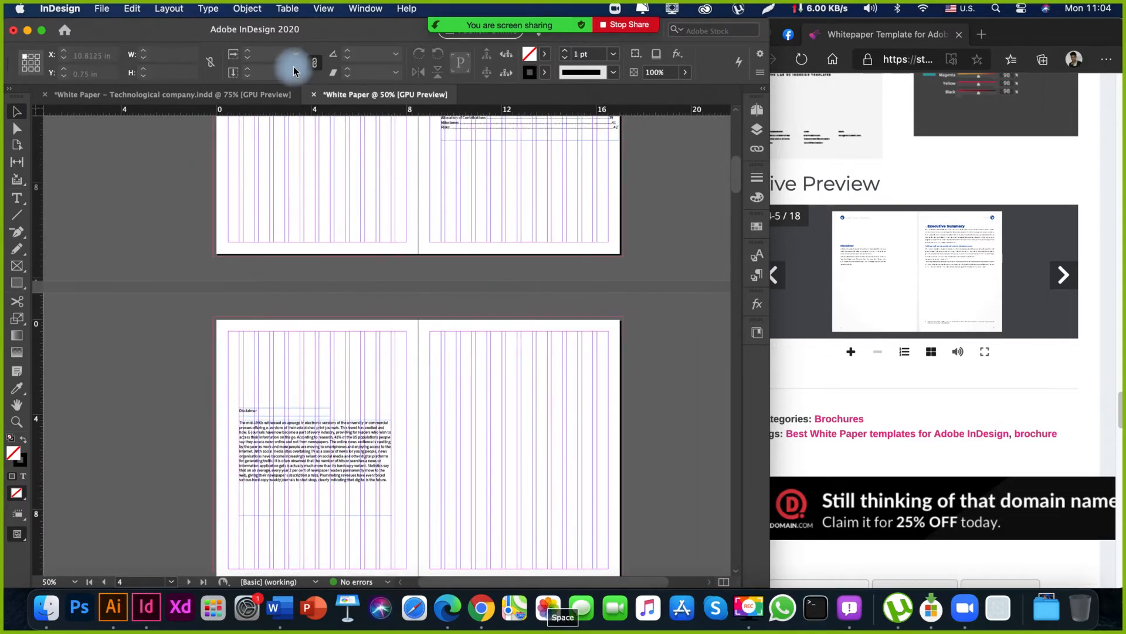
{"action": "left_click", "coordinate": [229, 98]}
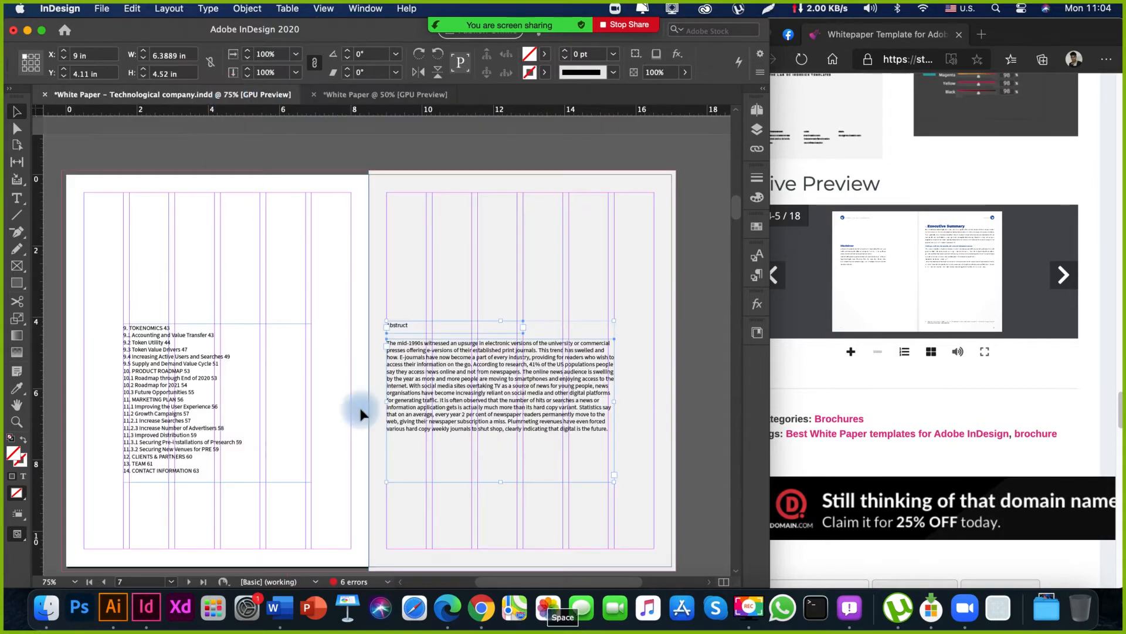
{"action": "left_click_drag", "start_coordinate": [337, 465], "coordinate": [269, 337]}
{"action": "left_click_drag", "start_coordinate": [279, 222], "coordinate": [468, 470]}
{"action": "key", "text": "super+c"}
Paste the copied heading and two-column text frames onto page 5 of the White Paper document, and move them further into the page.
{"action": "left_click", "coordinate": [346, 99]}
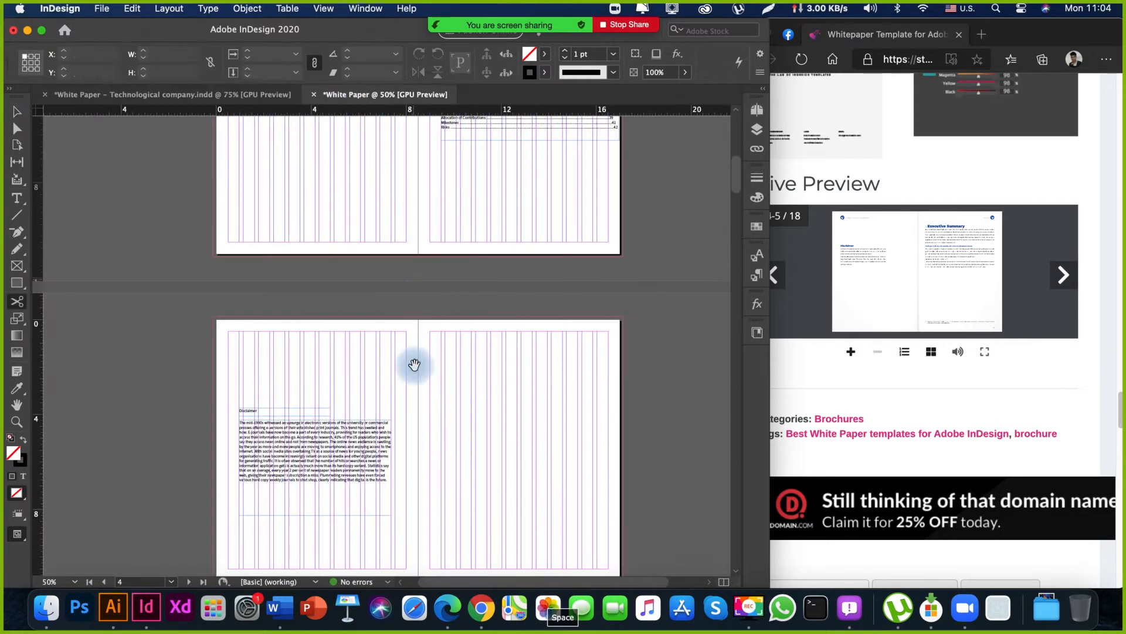
{"action": "scroll", "coordinate": [416, 341], "scroll_direction": "down", "scroll_amount": 5}
{"action": "scroll", "coordinate": [440, 315], "scroll_direction": "right", "scroll_amount": 3}
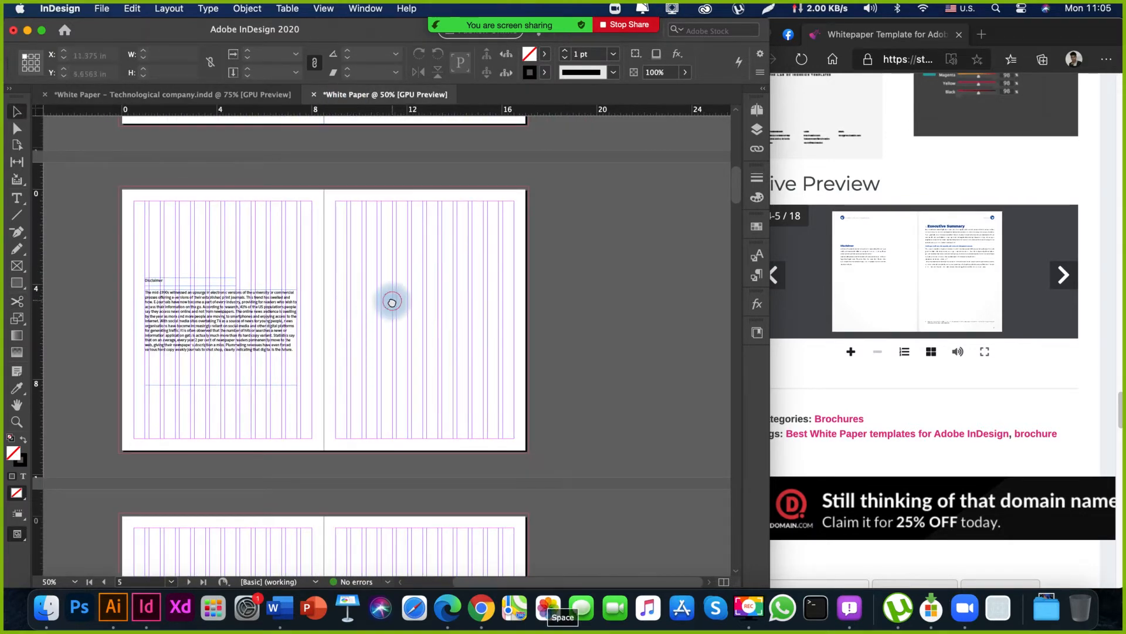
{"action": "key", "text": "super+v"}
{"action": "scroll", "coordinate": [403, 327], "scroll_direction": "up", "scroll_amount": 3}
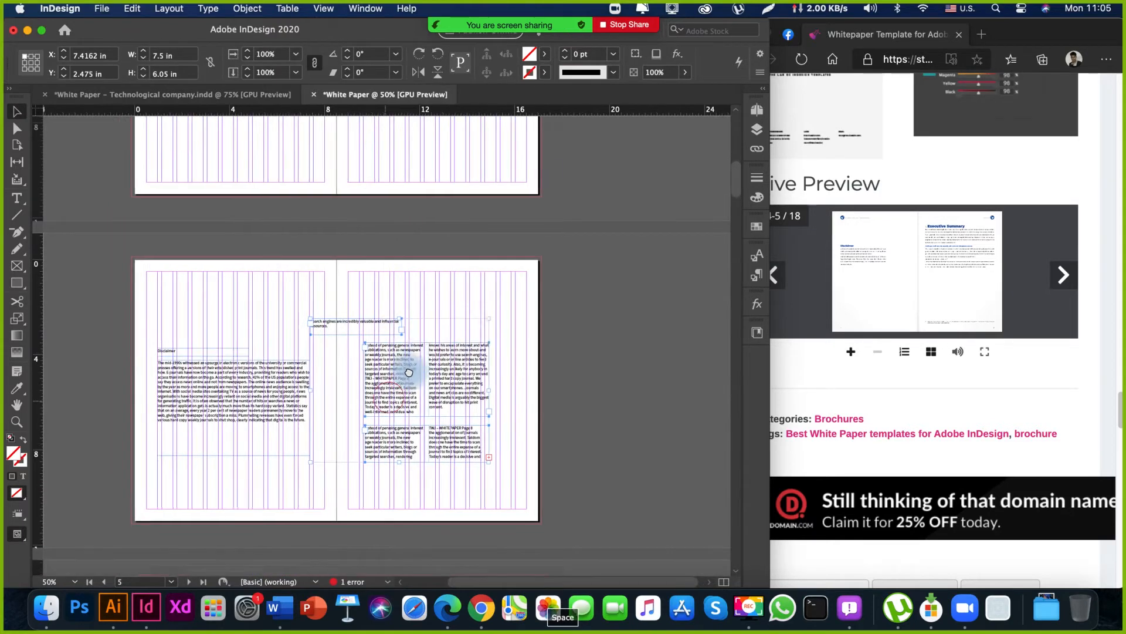
{"action": "scroll", "coordinate": [409, 372], "scroll_direction": "down", "scroll_amount": 1}
{"action": "scroll", "coordinate": [409, 372], "scroll_direction": "left", "scroll_amount": 1}
{"action": "left_click_drag", "start_coordinate": [399, 373], "coordinate": [433, 380]}
{"action": "left_click", "coordinate": [354, 369]}
{"action": "key", "text": "space"}
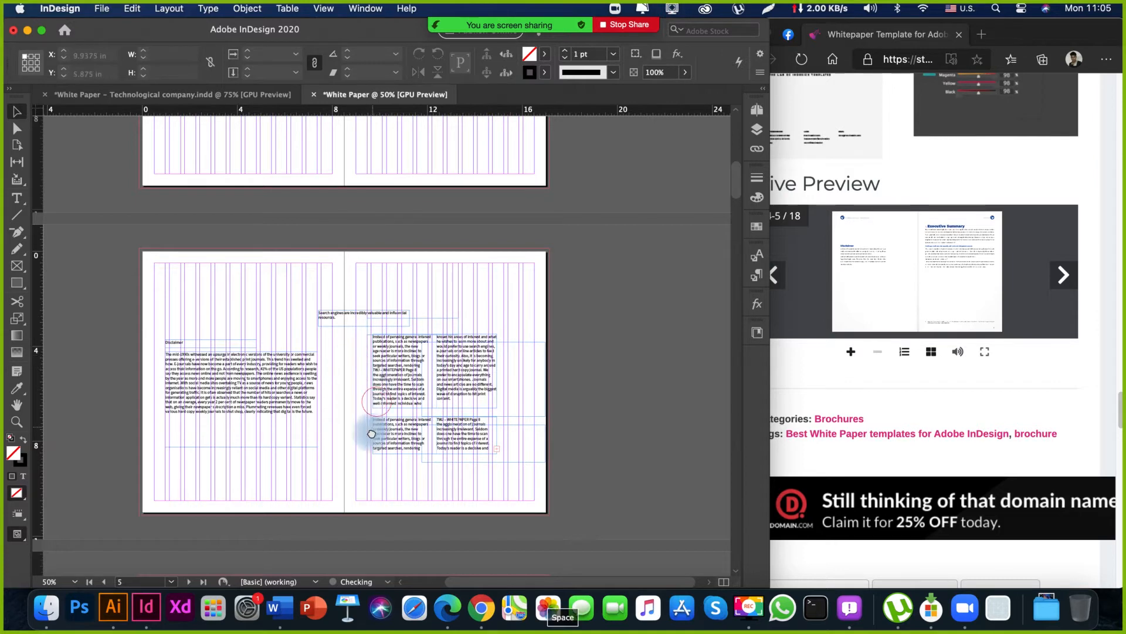
Align both two-column text frames on page 5 with the heading frame's left edge, at about X 9.47 in.
{"action": "left_click_drag", "start_coordinate": [359, 407], "coordinate": [362, 411]}
{"action": "left_click_drag", "start_coordinate": [515, 473], "coordinate": [456, 440]}
{"action": "key", "text": "super+space"}
{"action": "left_click_drag", "start_coordinate": [355, 339], "coordinate": [414, 424]}
{"action": "key", "text": "space"}
{"action": "left_click", "coordinate": [405, 338]}
{"action": "left_click_drag", "start_coordinate": [541, 336], "coordinate": [429, 367]}
{"action": "key", "text": "super+0"}
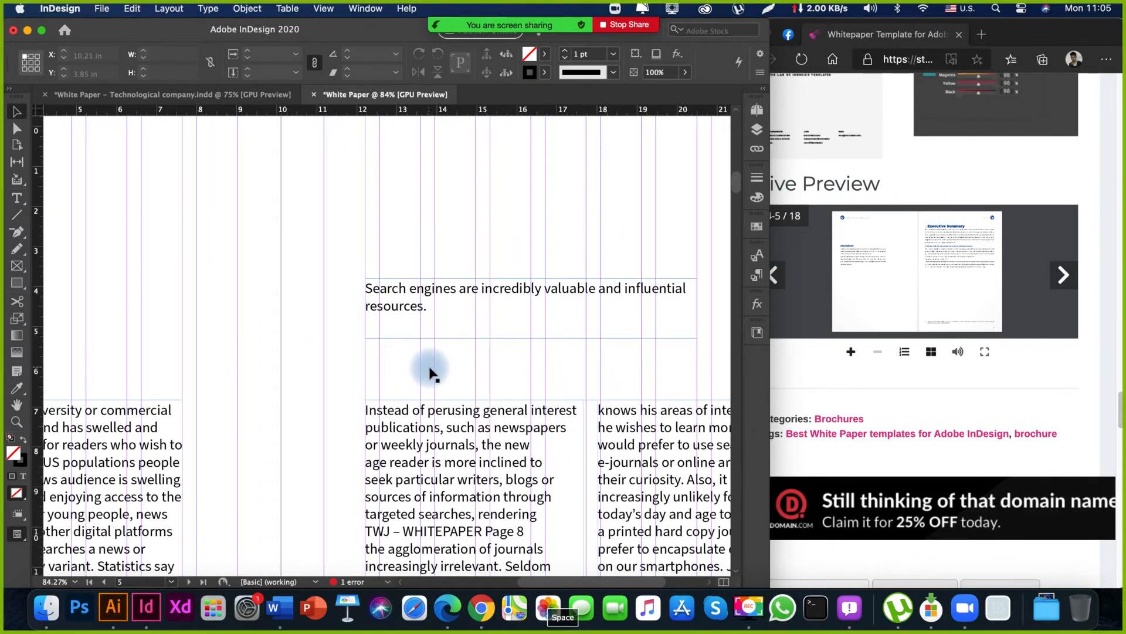
Widen both two-column text frames on page 5 together to about 6.56 in.
{"action": "left_click_drag", "start_coordinate": [381, 382], "coordinate": [372, 402]}
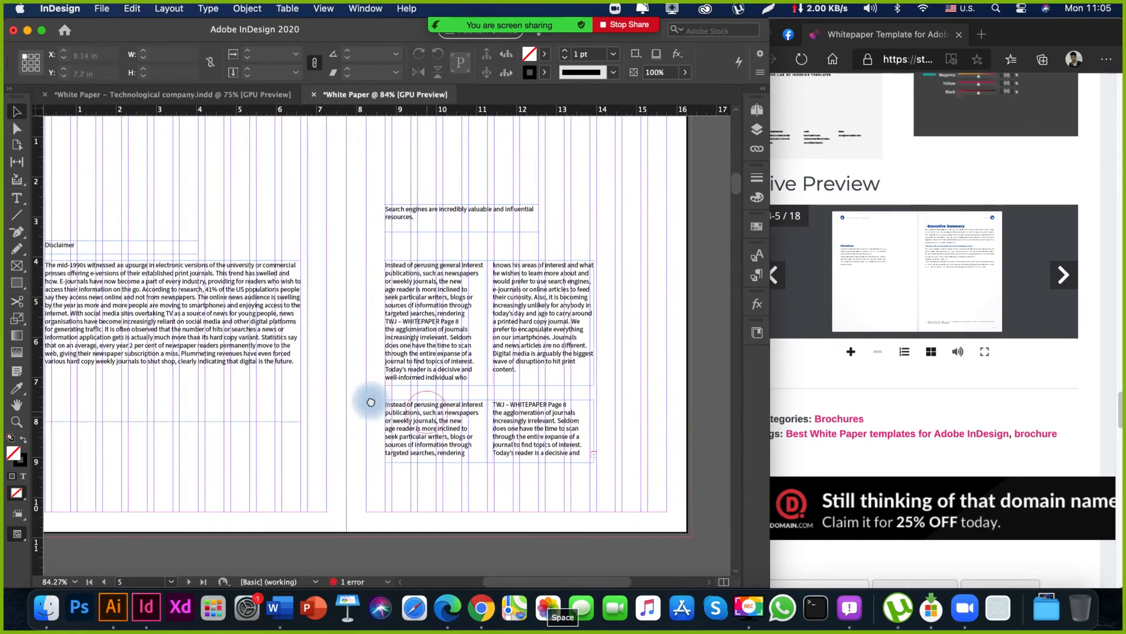
{"action": "left_click_drag", "start_coordinate": [634, 448], "coordinate": [487, 309]}
{"action": "left_click_drag", "start_coordinate": [589, 364], "coordinate": [543, 359]}
{"action": "scroll", "coordinate": [330, 413], "scroll_direction": "left", "scroll_amount": 5}
{"action": "scroll", "coordinate": [330, 413], "scroll_direction": "down", "scroll_amount": 2}
{"action": "left_click_drag", "start_coordinate": [330, 413], "coordinate": [351, 450]}
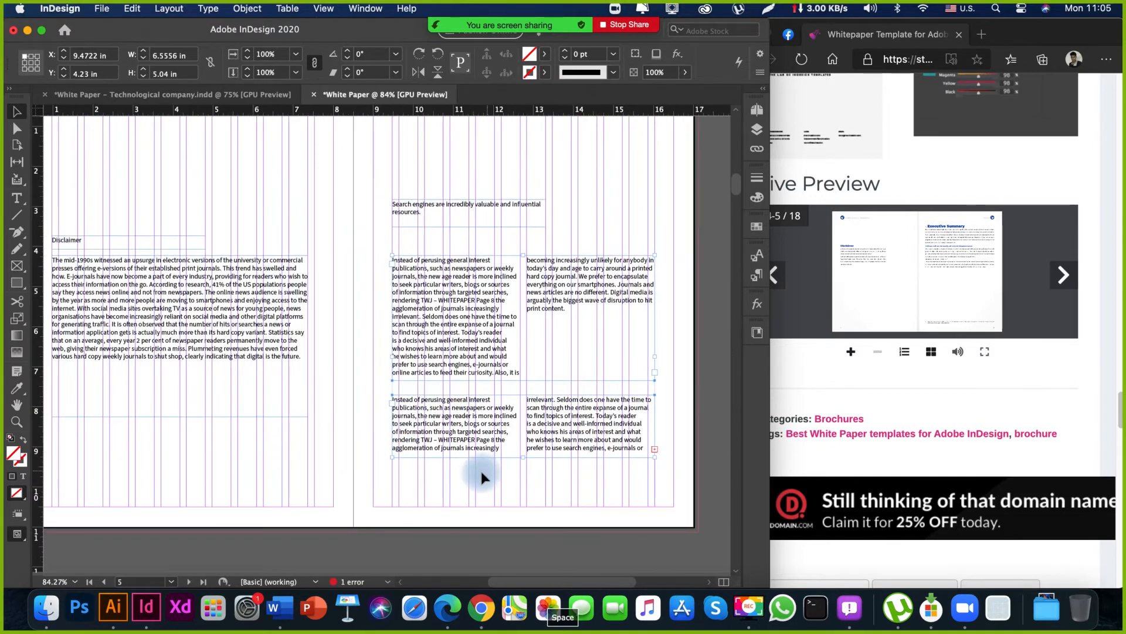
{"action": "left_click", "coordinate": [454, 478]}
{"action": "left_click_drag", "start_coordinate": [230, 450], "coordinate": [315, 479]}
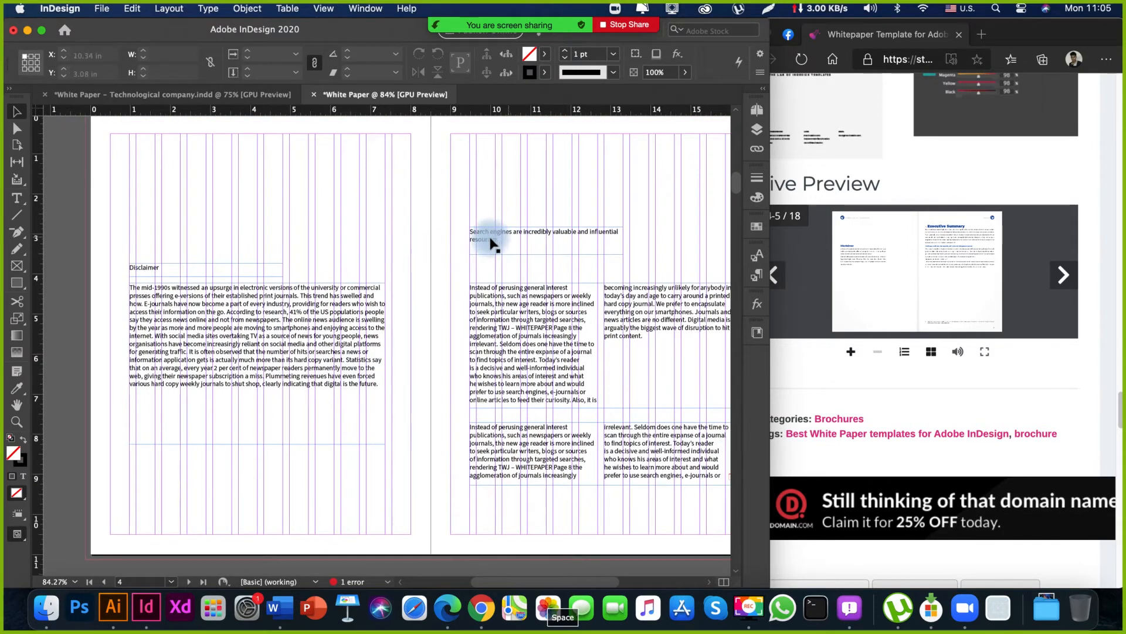
Check how the Disclaimer heading on page 4 and the heading on page 5 sit across the spread.
{"action": "left_click", "coordinate": [204, 268]}
{"action": "left_click", "coordinate": [516, 234], "text": "shift"}
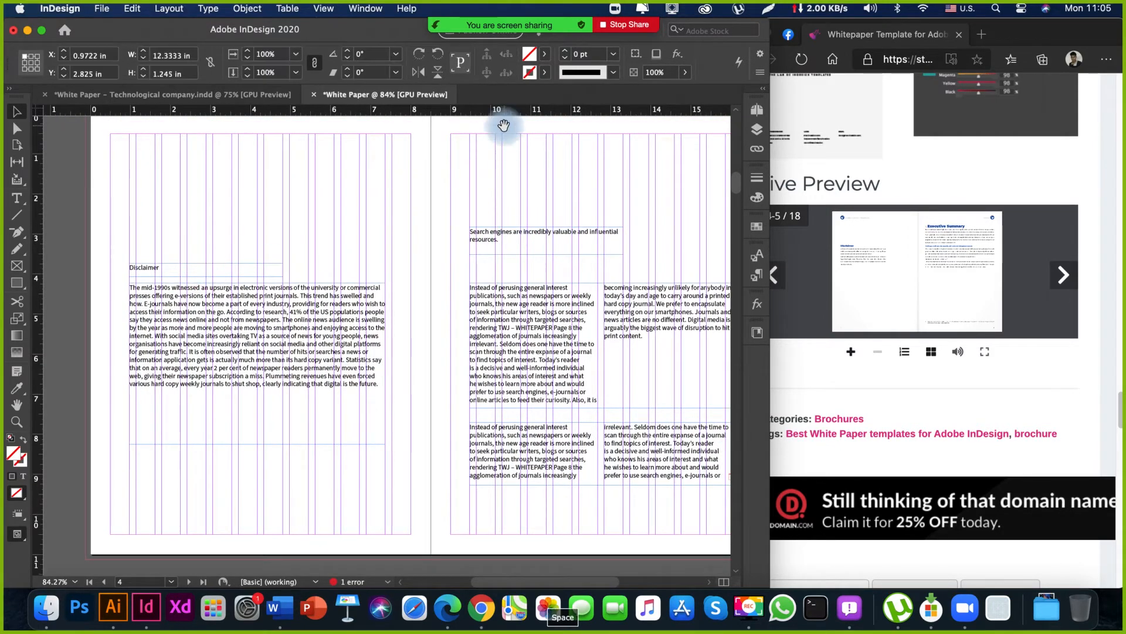
{"action": "left_click_drag", "start_coordinate": [504, 125], "coordinate": [469, 138]}
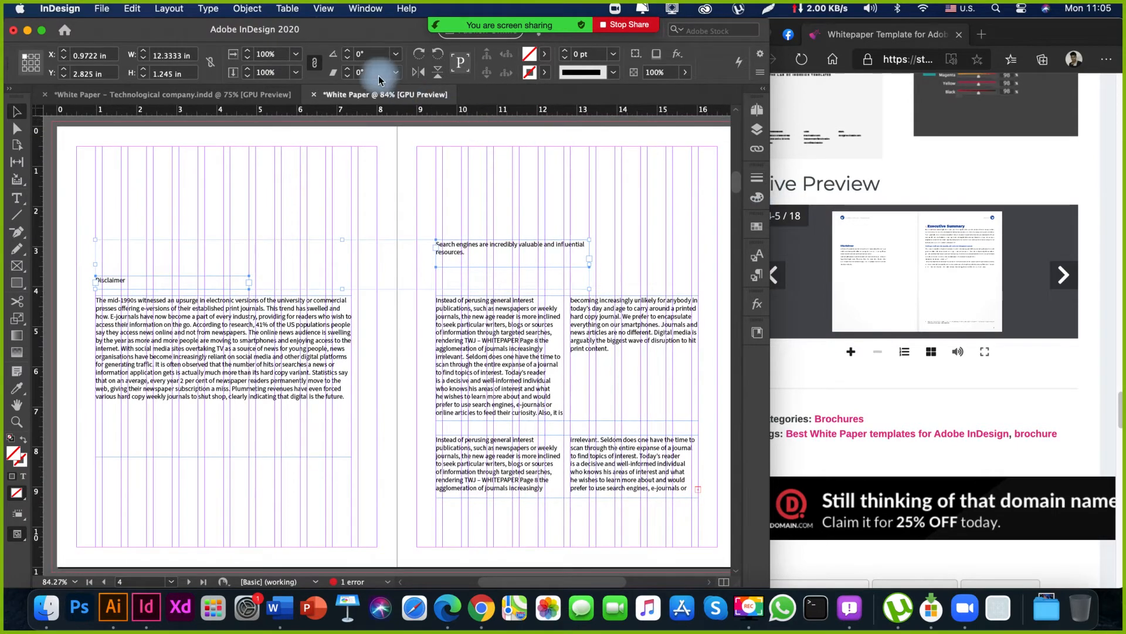
{"action": "left_click", "coordinate": [333, 245]}
{"action": "left_click_drag", "start_coordinate": [421, 300], "coordinate": [422, 210]}
{"action": "left_click_drag", "start_coordinate": [392, 318], "coordinate": [432, 360]}
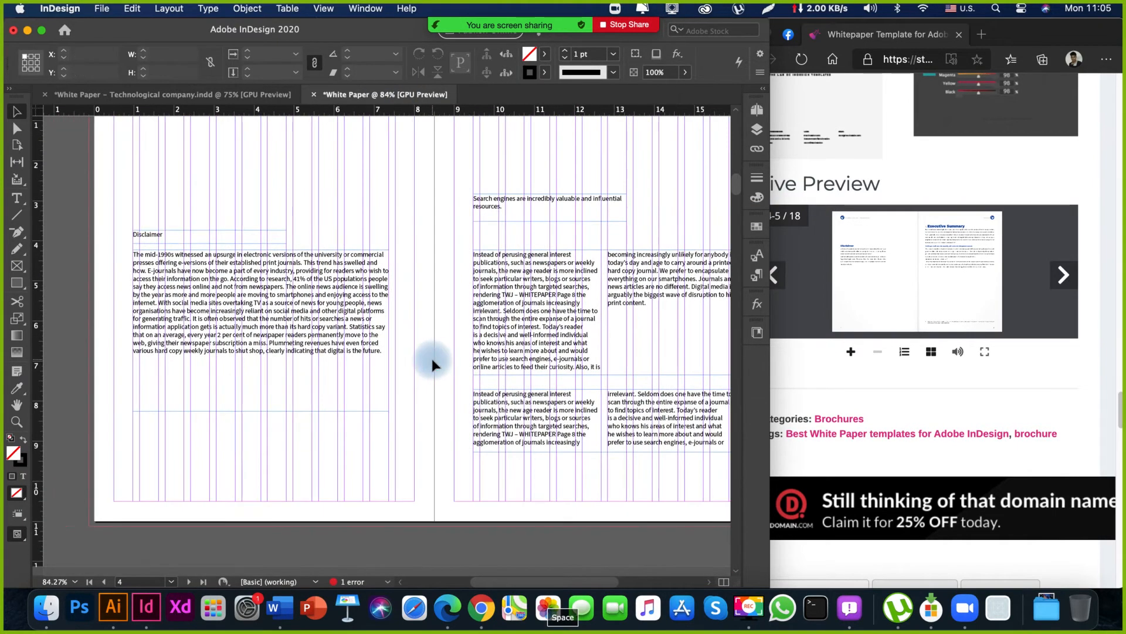
{"action": "key", "text": "super+minus"}
{"action": "key", "text": "super+minus"}
{"action": "left_click_drag", "start_coordinate": [349, 415], "coordinate": [425, 212]}
{"action": "mouse_move", "coordinate": [396, 427]}
{"action": "left_mouse_down"}
{"action": "mouse_move", "coordinate": [414, 349]}
{"action": "mouse_move", "coordinate": [403, 254]}
{"action": "mouse_move", "coordinate": [377, 231]}
{"action": "mouse_move", "coordinate": [396, 436]}
{"action": "left_mouse_up"}
{"action": "left_click", "coordinate": [379, 226]}
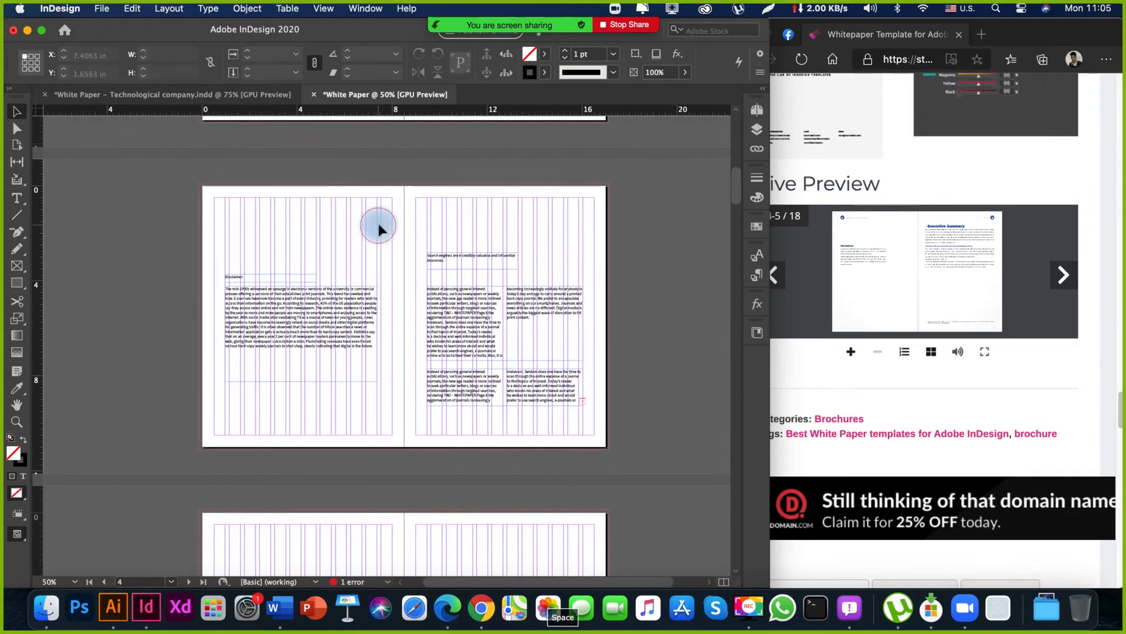
Replace the "Search engines are incredibly valuable" heading on page 5 with "Executive Summary".
{"action": "double_click", "coordinate": [454, 256]}
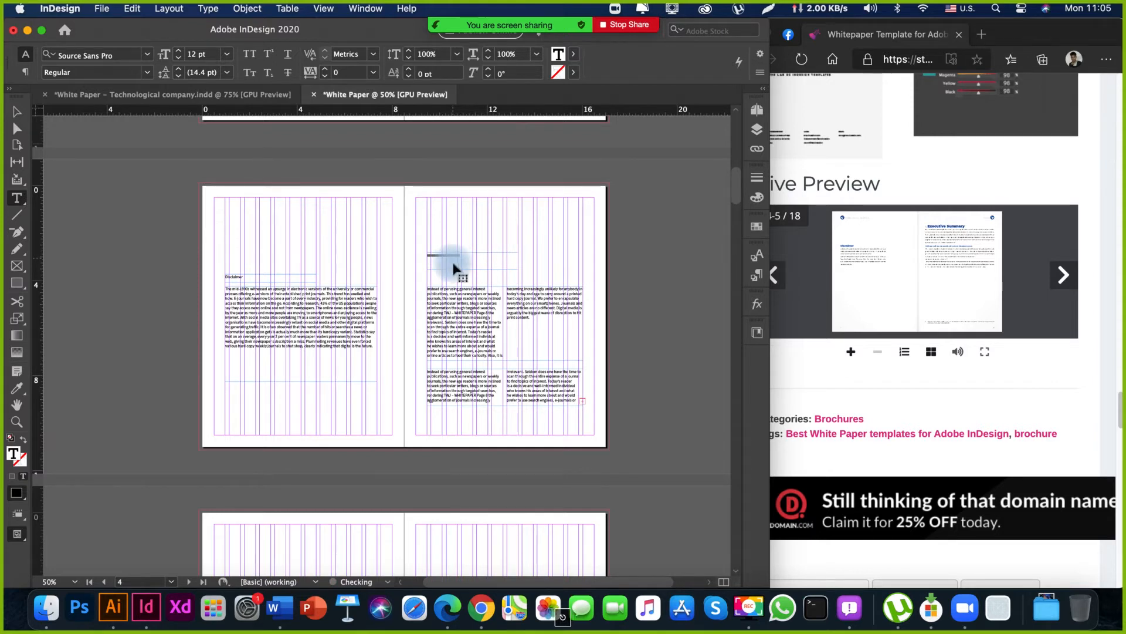
{"action": "key", "text": "Escape"}
{"action": "left_click_drag", "start_coordinate": [423, 244], "coordinate": [470, 252]}
{"action": "left_click_drag", "start_coordinate": [331, 293], "coordinate": [217, 304]}
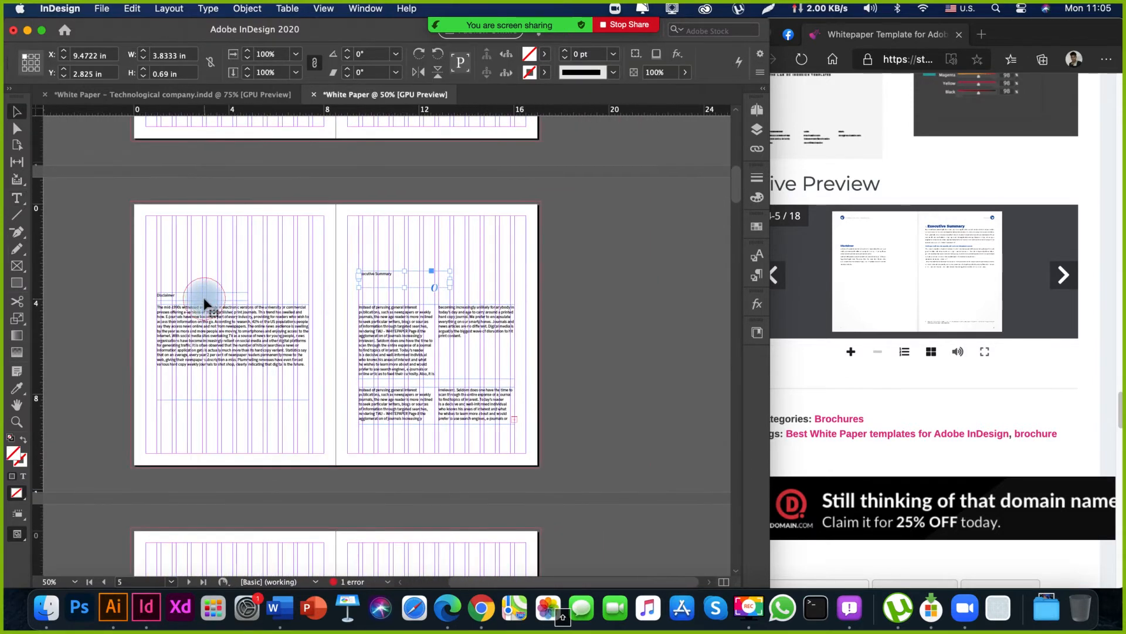
Examine the Stakeholders spread, pages 6-7, of the template's live preview in the browser at full-screen size.
{"action": "left_click", "coordinate": [299, 267]}
{"action": "left_click_drag", "start_coordinate": [298, 442], "coordinate": [402, 252]}
{"action": "left_click_drag", "start_coordinate": [364, 372], "coordinate": [283, 253]}
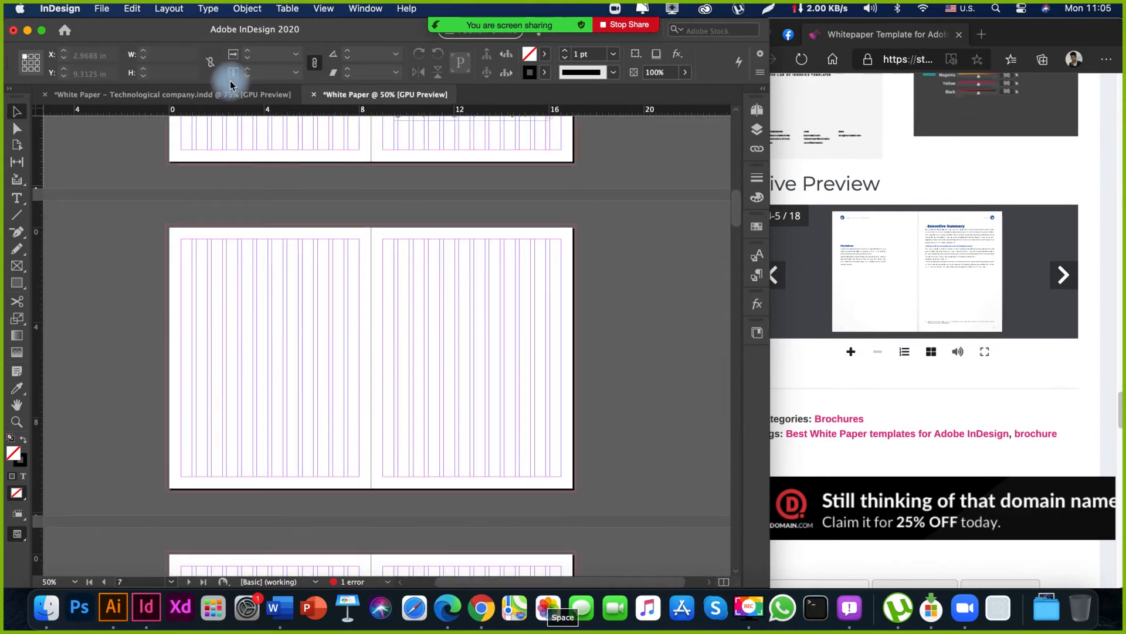
{"action": "left_click", "coordinate": [1068, 287]}
{"action": "left_click", "coordinate": [1065, 290]}
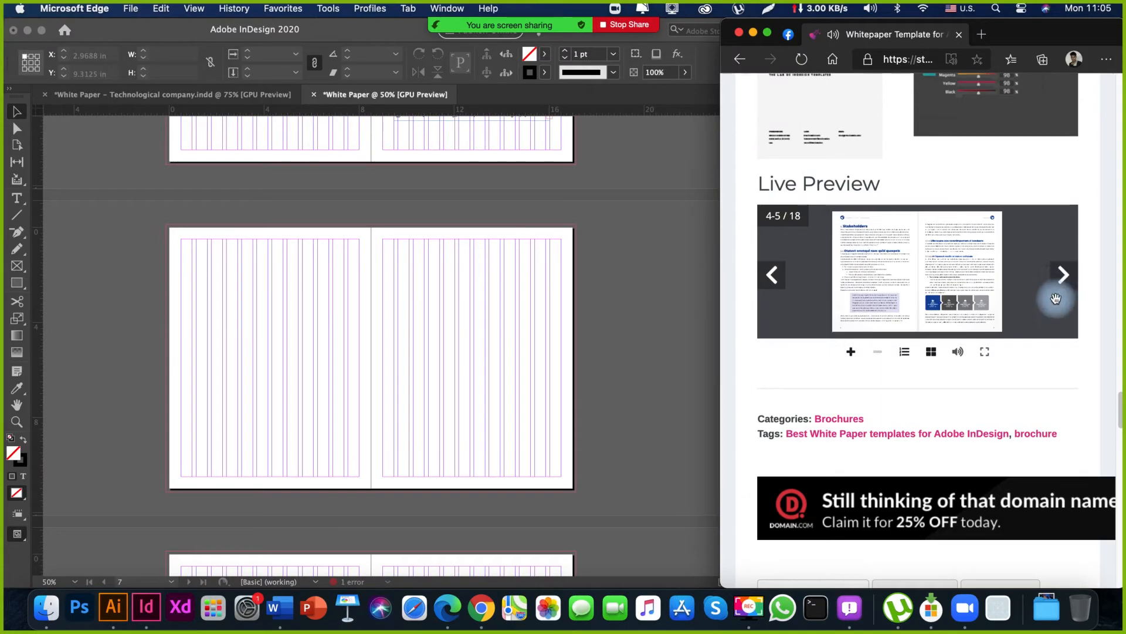
{"action": "left_click", "coordinate": [1056, 299]}
{"action": "left_click", "coordinate": [984, 353]}
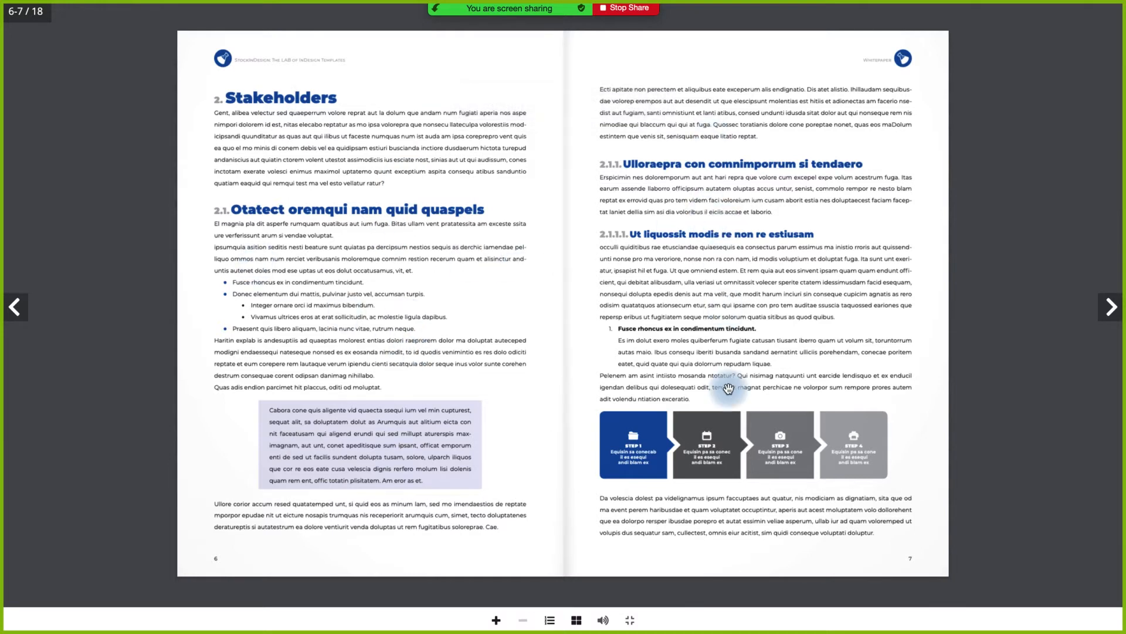
{"action": "key", "text": "Escape"}
Copy both headings and their two-column text frames from pages 10 and 11 of the White Paper – Technological company document.
{"action": "left_click", "coordinate": [537, 326]}
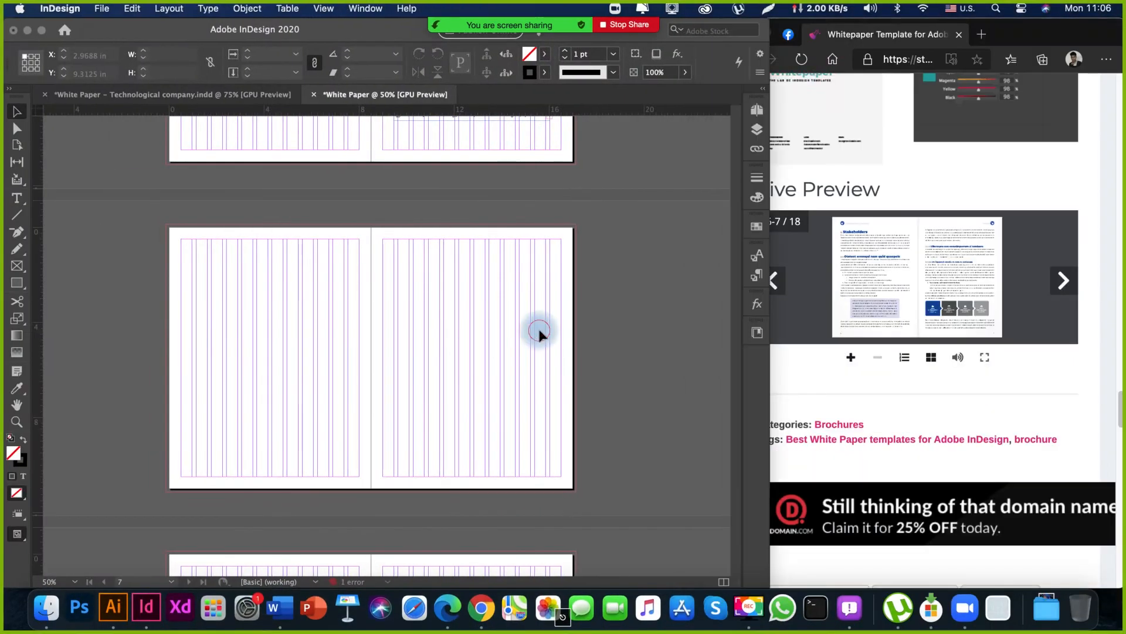
{"action": "key", "text": "space"}
{"action": "mouse_move", "coordinate": [392, 132]}
{"action": "left_mouse_down"}
{"action": "mouse_move", "coordinate": [453, 302]}
{"action": "mouse_move", "coordinate": [366, 415]}
{"action": "mouse_move", "coordinate": [380, 251]}
{"action": "left_mouse_up"}
{"action": "left_click_drag", "start_coordinate": [372, 415], "coordinate": [354, 293]}
{"action": "mouse_move", "coordinate": [362, 357]}
{"action": "left_mouse_down"}
{"action": "mouse_move", "coordinate": [355, 294]}
{"action": "mouse_move", "coordinate": [374, 354]}
{"action": "left_mouse_up"}
{"action": "left_click_drag", "start_coordinate": [369, 253], "coordinate": [380, 302]}
{"action": "left_click", "coordinate": [176, 94]}
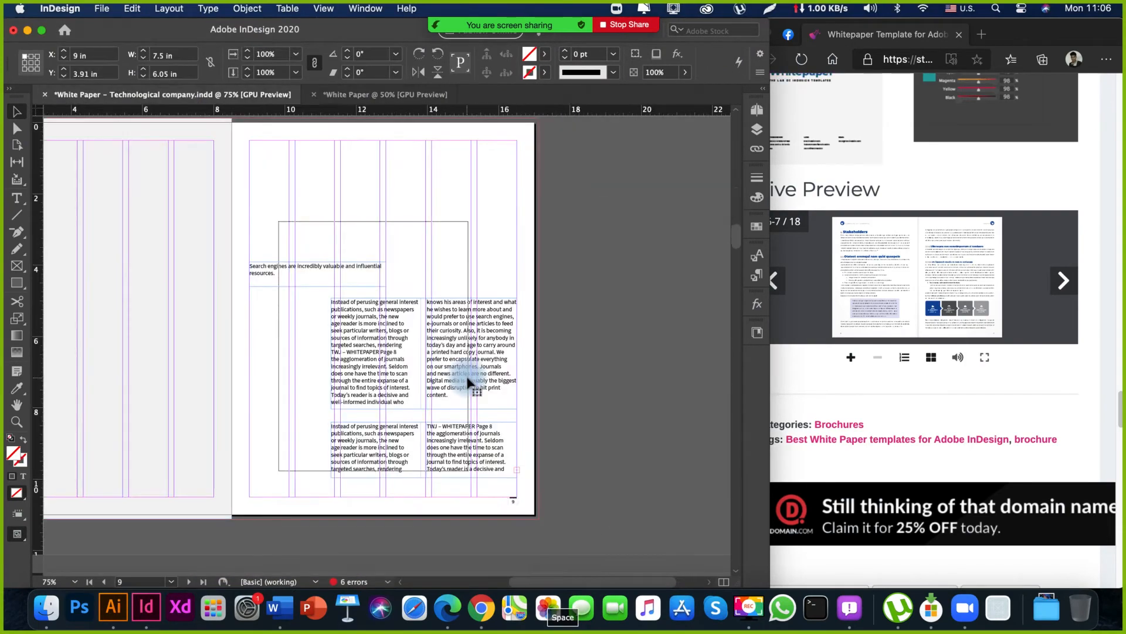
{"action": "left_click_drag", "start_coordinate": [230, 372], "coordinate": [365, 251]}
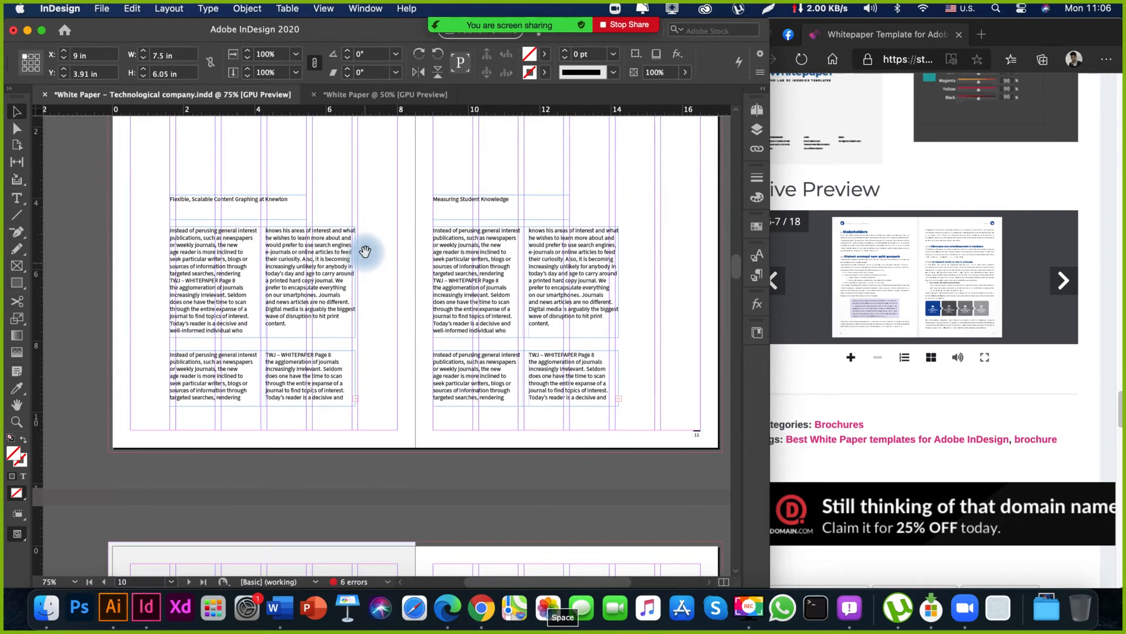
{"action": "left_click_drag", "start_coordinate": [133, 158], "coordinate": [587, 455]}
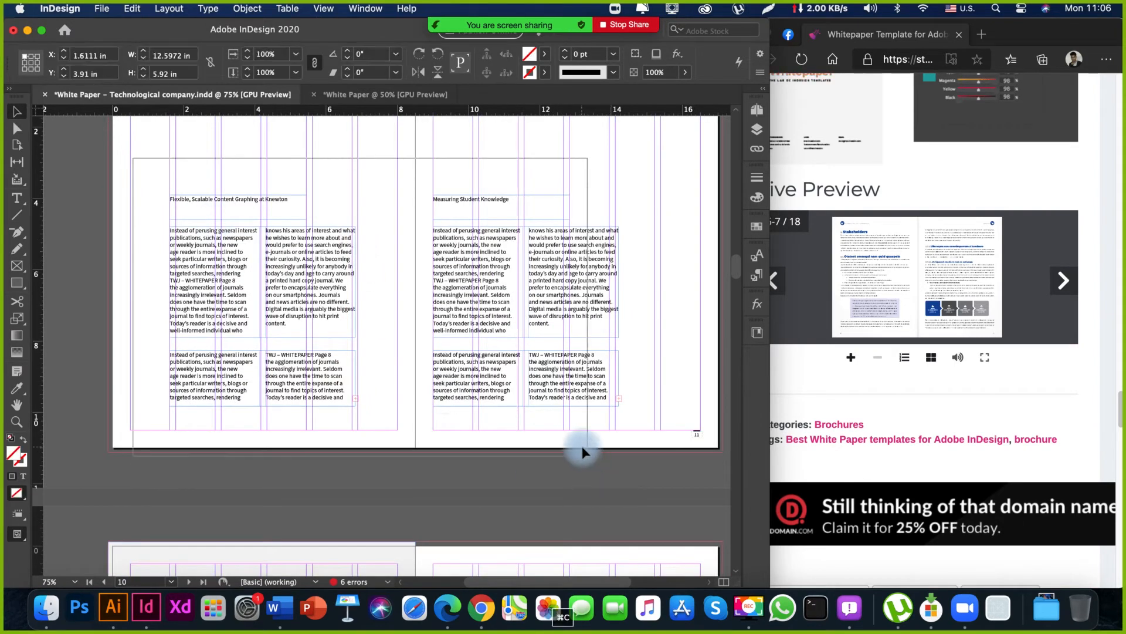
{"action": "left_click_drag", "start_coordinate": [452, 139], "coordinate": [403, 196]}
Paste the copied headings and text frames in place onto the empty spread of pages 6 and 7 in the White Paper document.
{"action": "left_click", "coordinate": [347, 96]}
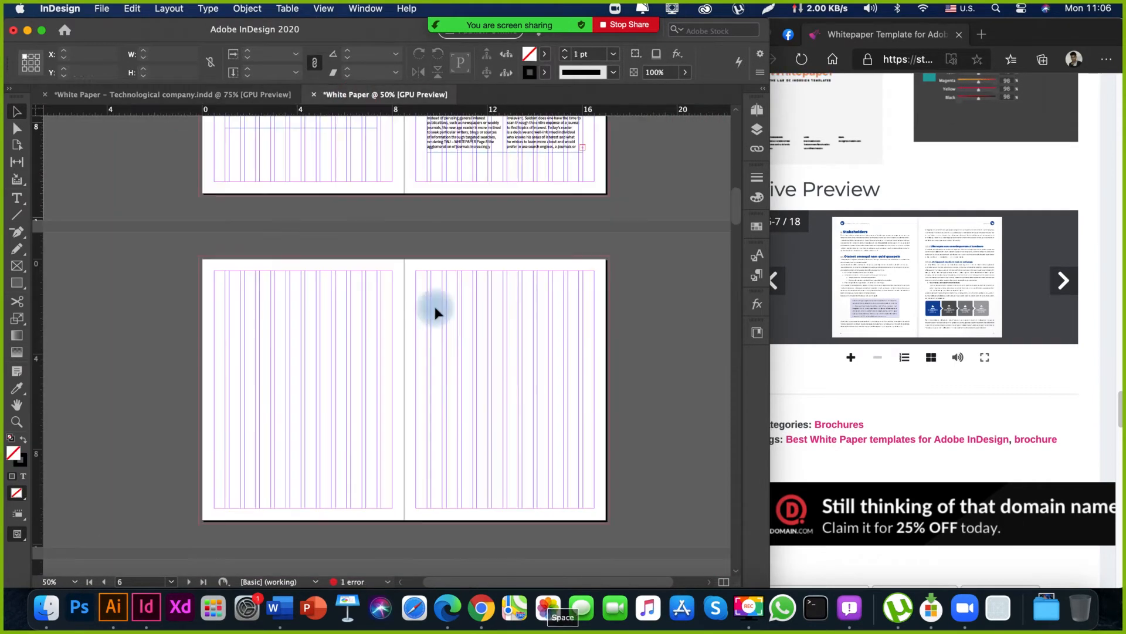
{"action": "left_click_drag", "start_coordinate": [354, 453], "coordinate": [370, 282]}
{"action": "right_click", "coordinate": [371, 273]}
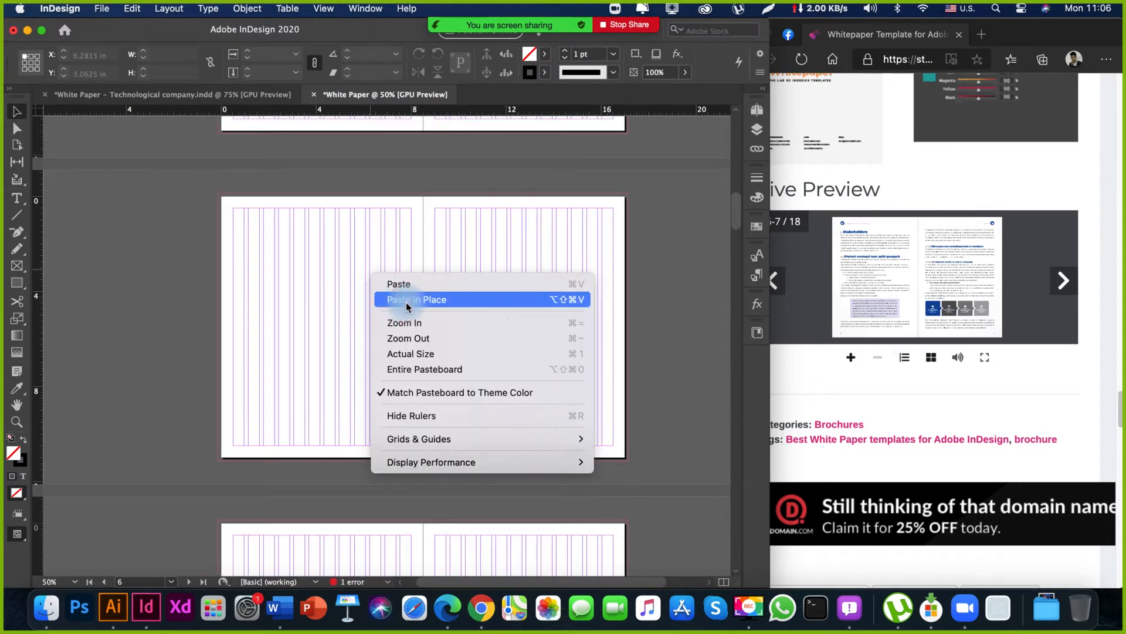
{"action": "left_click", "coordinate": [406, 300]}
{"action": "left_click_drag", "start_coordinate": [402, 312], "coordinate": [413, 285]}
{"action": "key", "text": "w"}
{"action": "left_click_drag", "start_coordinate": [325, 228], "coordinate": [324, 291]}
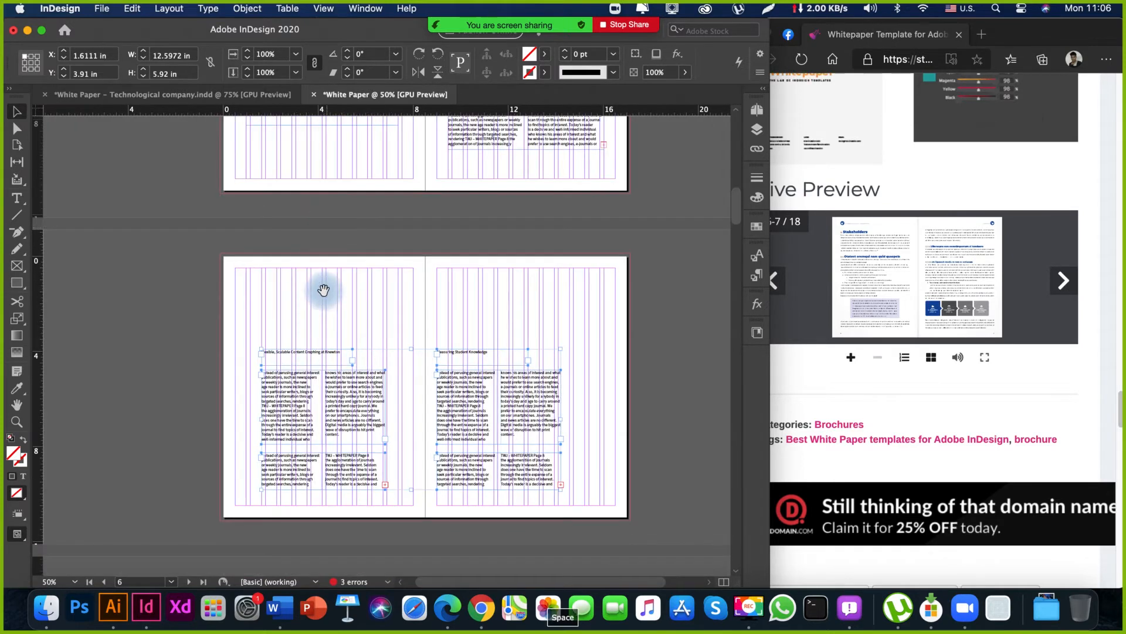
Move the pasted frames together to X 0.9722 in, Y 3.205 in, and shift the page 7 frames to about X 9.42 in.
{"action": "left_click_drag", "start_coordinate": [322, 425], "coordinate": [280, 364]}
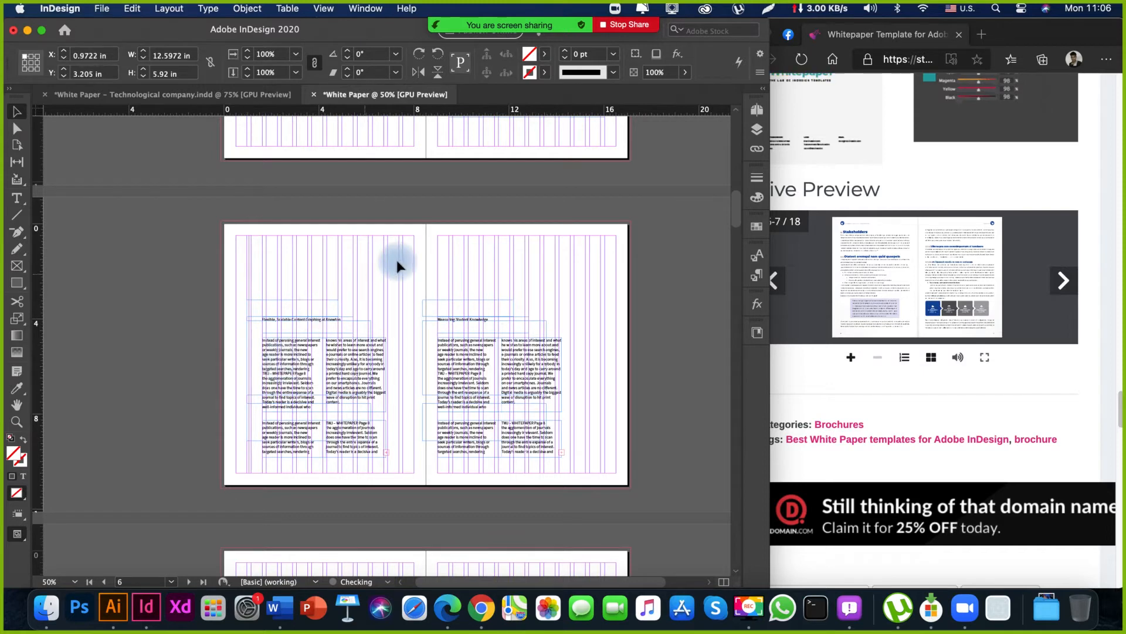
{"action": "left_click_drag", "start_coordinate": [443, 278], "coordinate": [525, 469]}
{"action": "left_click_drag", "start_coordinate": [396, 396], "coordinate": [488, 445]}
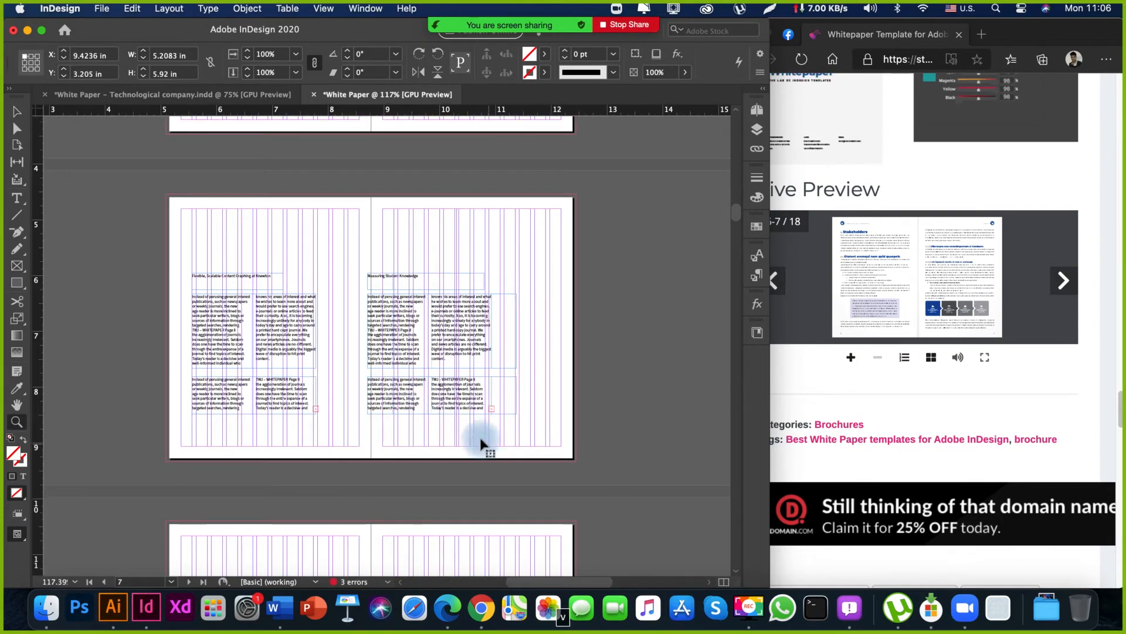
{"action": "left_click_drag", "start_coordinate": [397, 365], "coordinate": [389, 389]}
{"action": "left_click_drag", "start_coordinate": [412, 436], "coordinate": [415, 436]}
{"action": "left_click", "coordinate": [460, 524]}
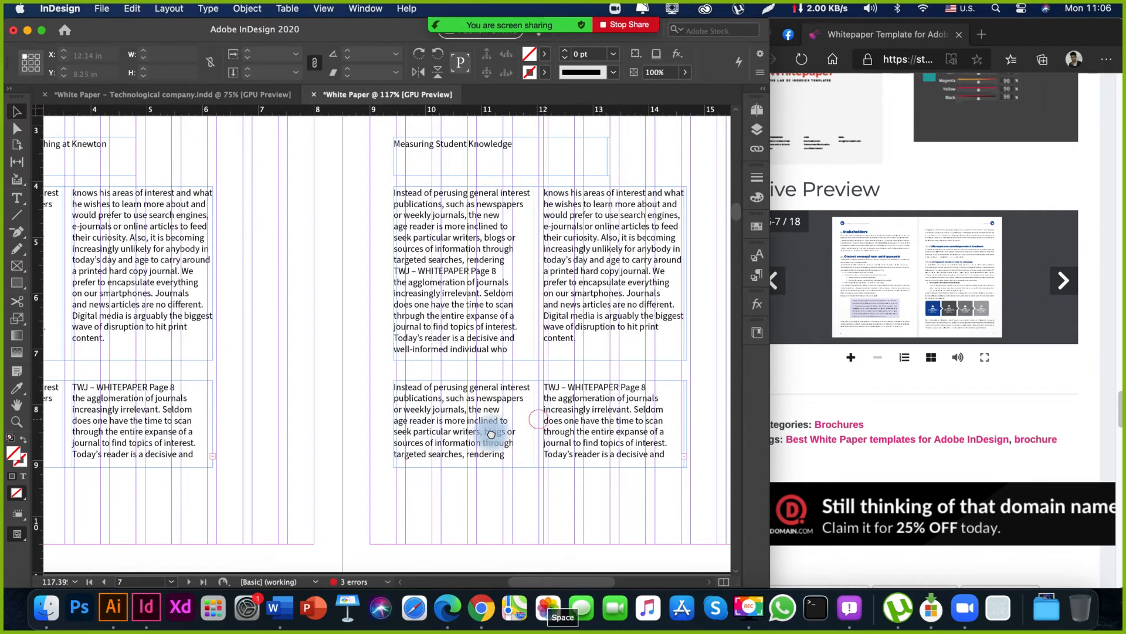
Review the text layout on the spreads of pages 4-5 and 6-7 in the White Paper document.
{"action": "left_click_drag", "start_coordinate": [543, 416], "coordinate": [491, 433]}
{"action": "key", "text": "z"}
{"action": "left_click_drag", "start_coordinate": [608, 274], "coordinate": [429, 371]}
{"action": "key", "text": "Escape"}
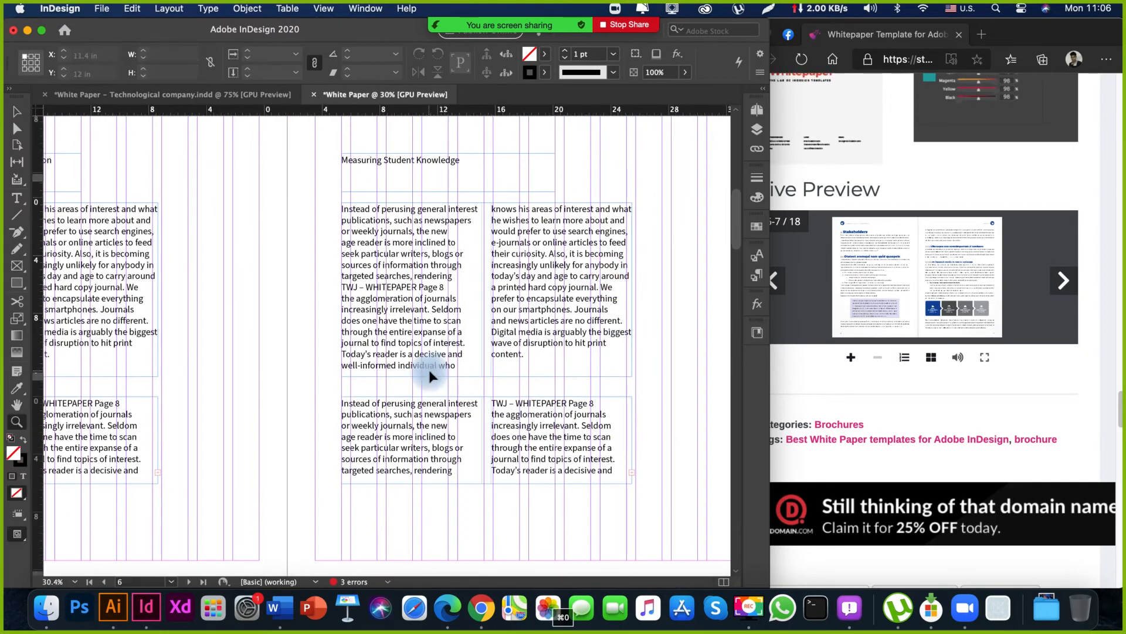
{"action": "left_click_drag", "start_coordinate": [251, 315], "coordinate": [372, 334]}
{"action": "key", "text": "super+minus"}
{"action": "key", "text": "super+minus"}
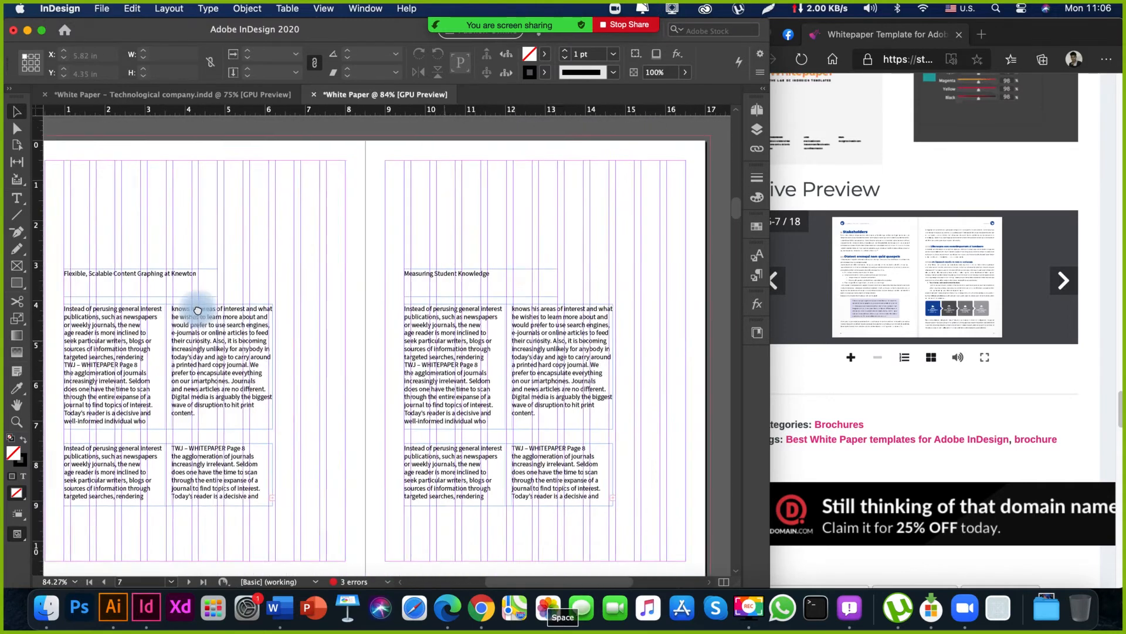
{"action": "key", "text": "super+minus"}
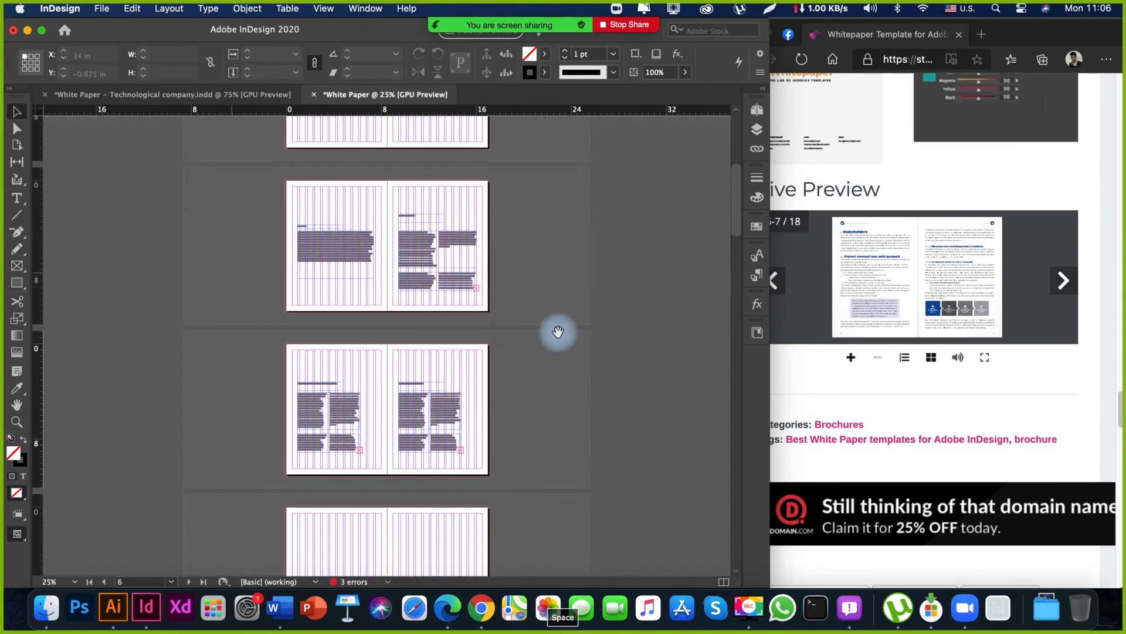
{"action": "left_click_drag", "start_coordinate": [403, 294], "coordinate": [403, 440]}
{"action": "left_click_drag", "start_coordinate": [395, 293], "coordinate": [393, 438]}
{"action": "left_click_drag", "start_coordinate": [398, 288], "coordinate": [425, 442]}
{"action": "key", "text": "z"}
{"action": "left_click_drag", "start_coordinate": [276, 362], "coordinate": [508, 504]}
{"action": "left_click_drag", "start_coordinate": [477, 377], "coordinate": [375, 194]}
{"action": "left_click_drag", "start_coordinate": [385, 326], "coordinate": [221, 204]}
{"action": "key", "text": "super+minus"}
{"action": "key", "text": "super+minus"}
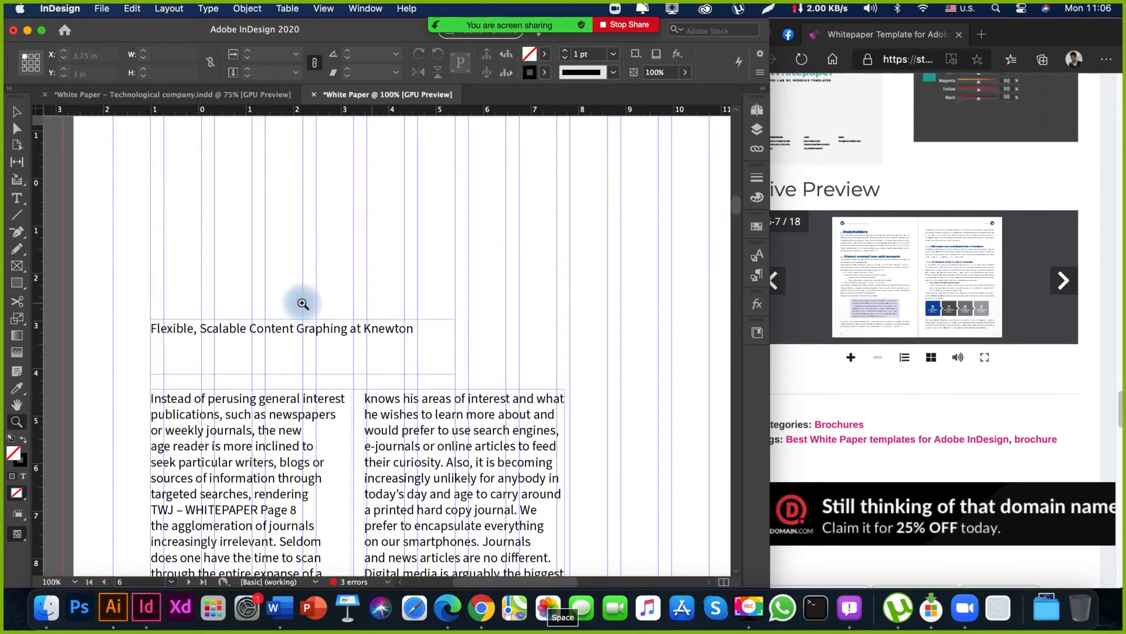
{"action": "left_click_drag", "start_coordinate": [344, 219], "coordinate": [281, 346]}
{"action": "key", "text": "v"}
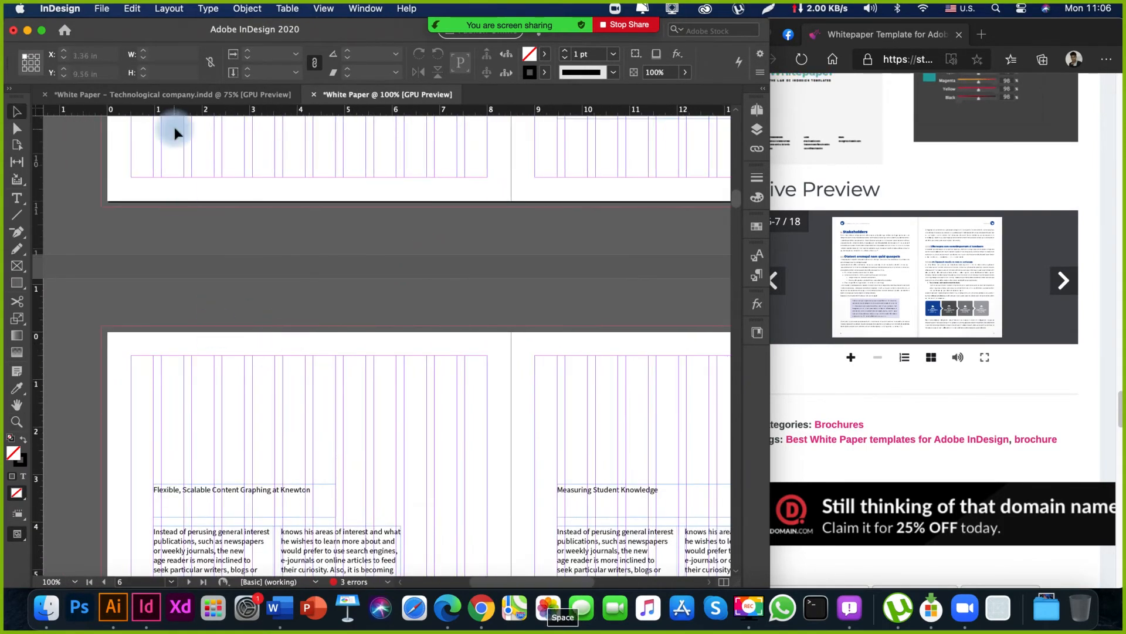
Switch to the White Paper – Technological company document and look over its page spreads for reusable text.
{"action": "left_click", "coordinate": [188, 97]}
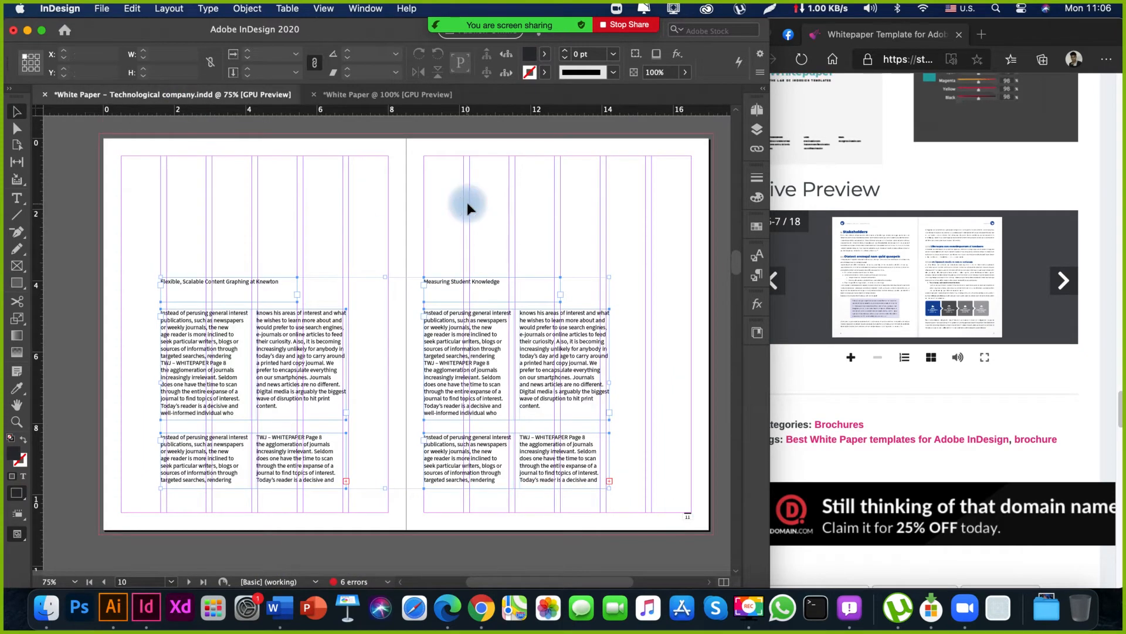
{"action": "key", "text": "super+minus"}
{"action": "key", "text": "super+minus"}
{"action": "key", "text": "super+minus"}
{"action": "key", "text": "super+minus"}
{"action": "left_click_drag", "start_coordinate": [538, 223], "coordinate": [449, 314]}
{"action": "left_click_drag", "start_coordinate": [470, 267], "coordinate": [460, 545]}
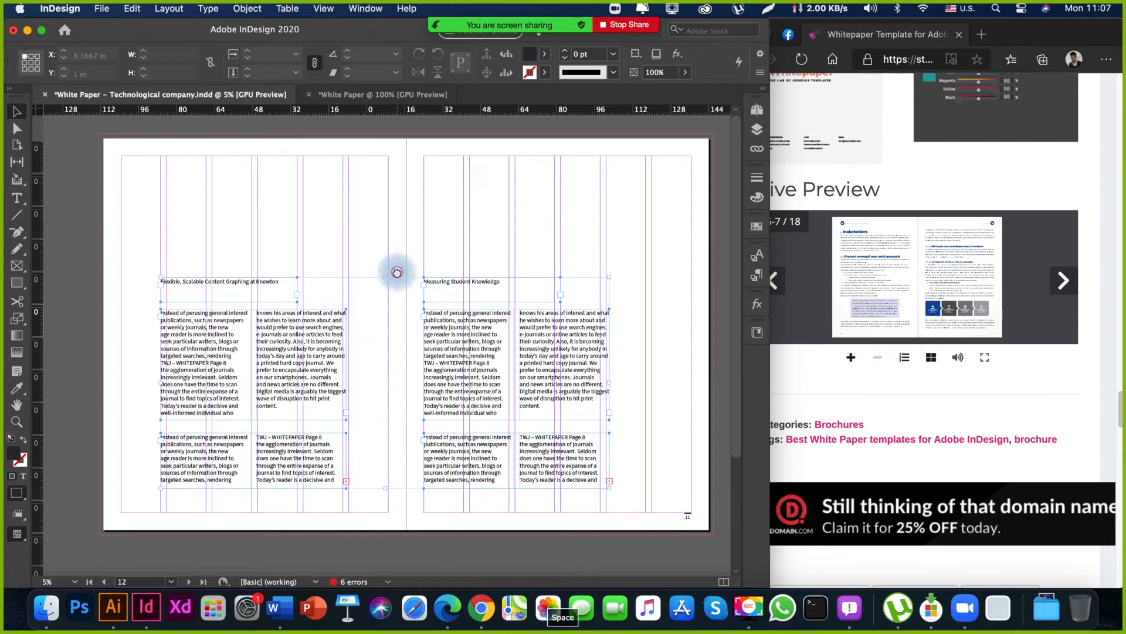
{"action": "left_click_drag", "start_coordinate": [397, 272], "coordinate": [410, 419]}
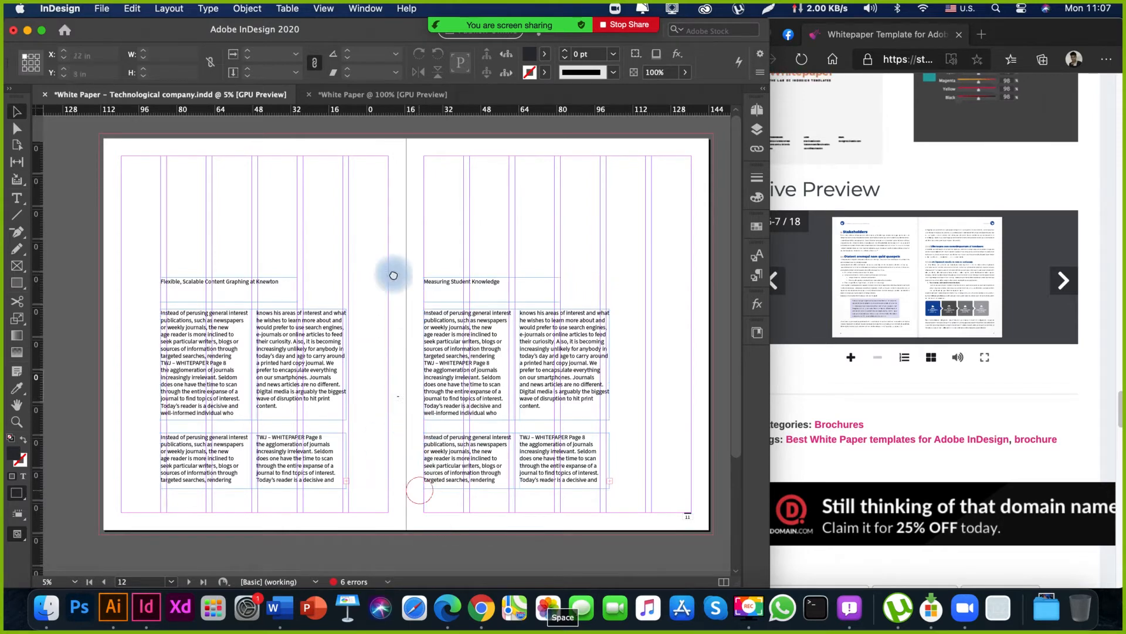
{"action": "left_click_drag", "start_coordinate": [393, 275], "coordinate": [565, 387]}
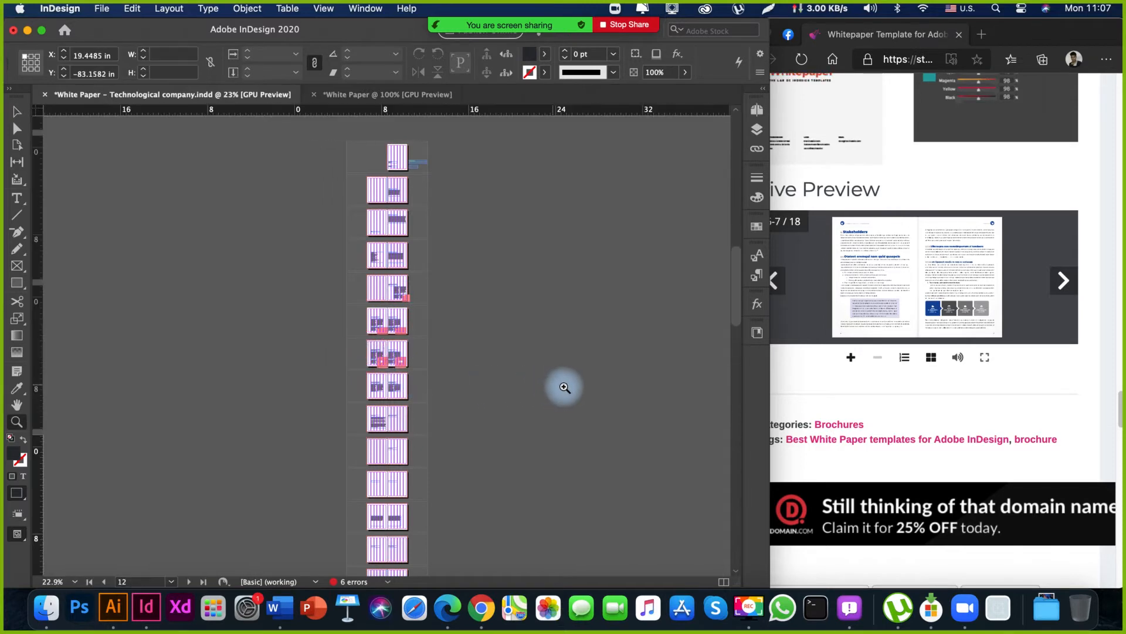
{"action": "left_click_drag", "start_coordinate": [388, 375], "coordinate": [394, 424]}
{"action": "scroll", "coordinate": [394, 424], "scroll_direction": "up", "scroll_amount": 10}
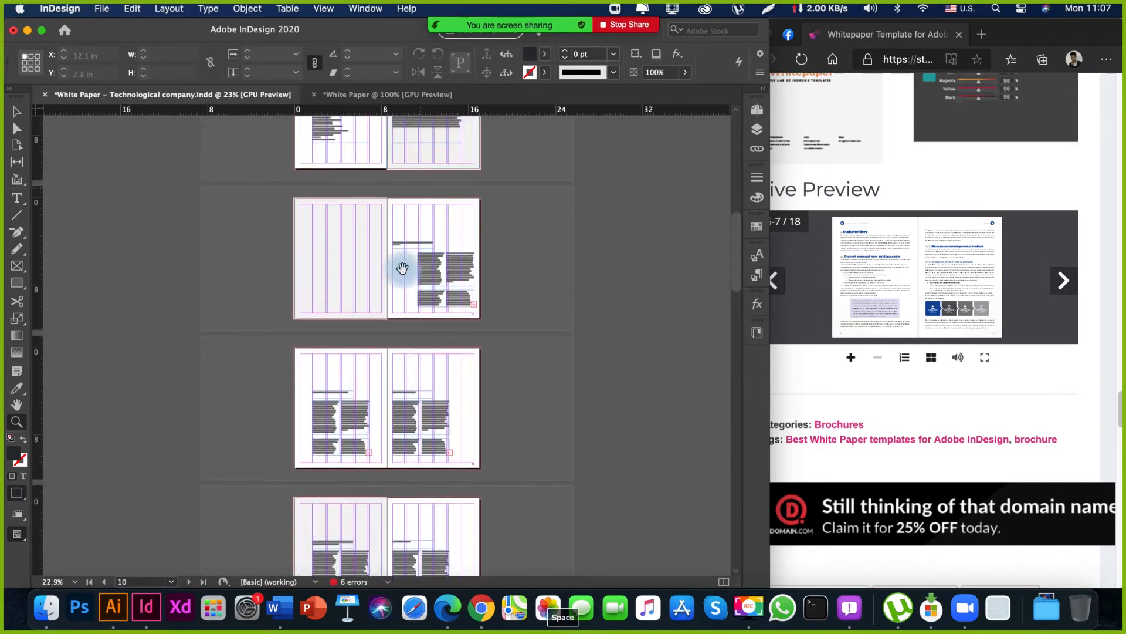
{"action": "scroll", "coordinate": [381, 415], "scroll_direction": "up", "scroll_amount": 8}
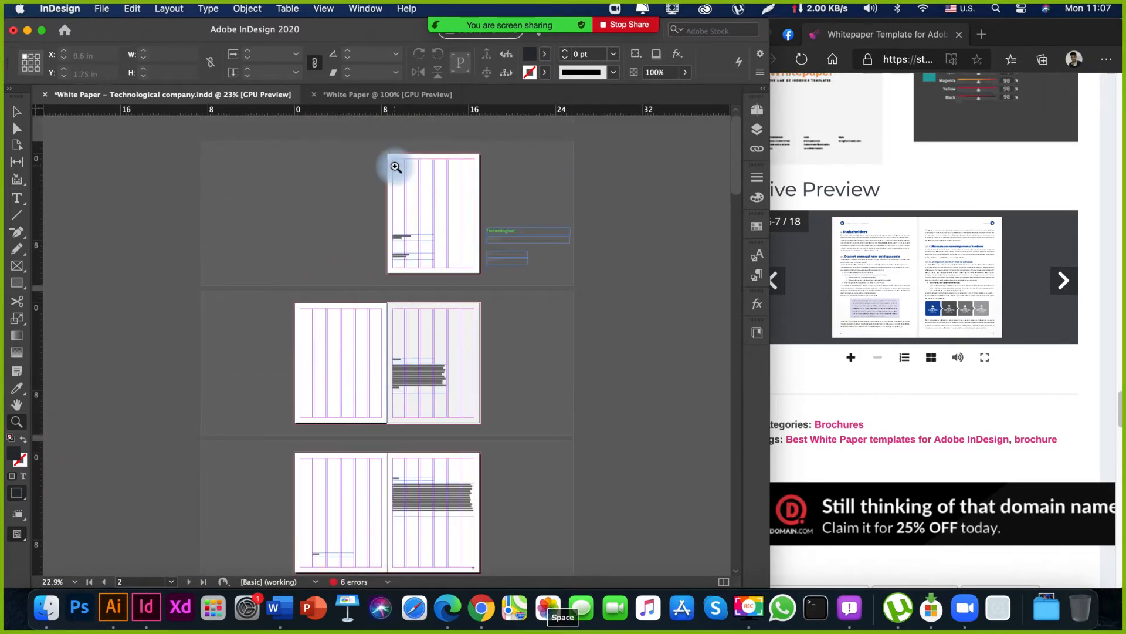
Examine the opening spreads and the cover page's text frames in the White Paper – Technological company document.
{"action": "left_click_drag", "start_coordinate": [422, 181], "coordinate": [583, 241]}
{"action": "left_click_drag", "start_coordinate": [407, 322], "coordinate": [124, 222]}
{"action": "left_click_drag", "start_coordinate": [302, 321], "coordinate": [386, 306]}
{"action": "key", "text": "super+minus"}
{"action": "key", "text": "super+minus"}
{"action": "key", "text": "super+minus"}
{"action": "left_click_drag", "start_coordinate": [182, 533], "coordinate": [305, 396]}
{"action": "left_click_drag", "start_coordinate": [412, 327], "coordinate": [369, 422]}
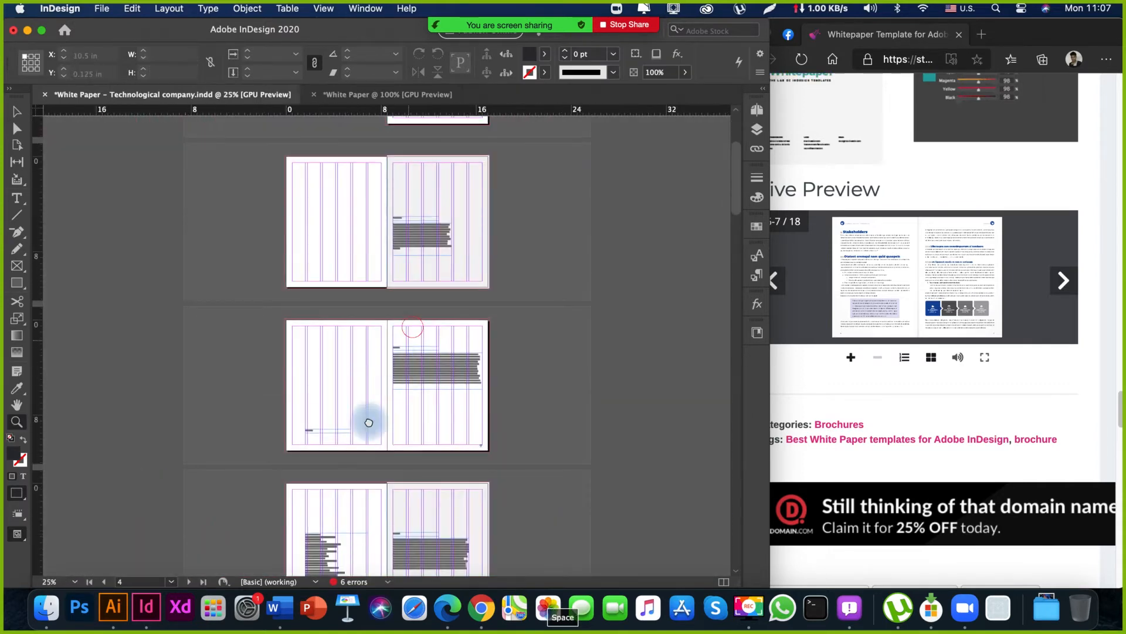
{"action": "left_click_drag", "start_coordinate": [423, 191], "coordinate": [428, 446]}
{"action": "left_click_drag", "start_coordinate": [433, 178], "coordinate": [528, 202]}
{"action": "left_click_drag", "start_coordinate": [408, 298], "coordinate": [290, 380]}
{"action": "left_click_drag", "start_coordinate": [339, 311], "coordinate": [284, 274]}
{"action": "key", "text": "v"}
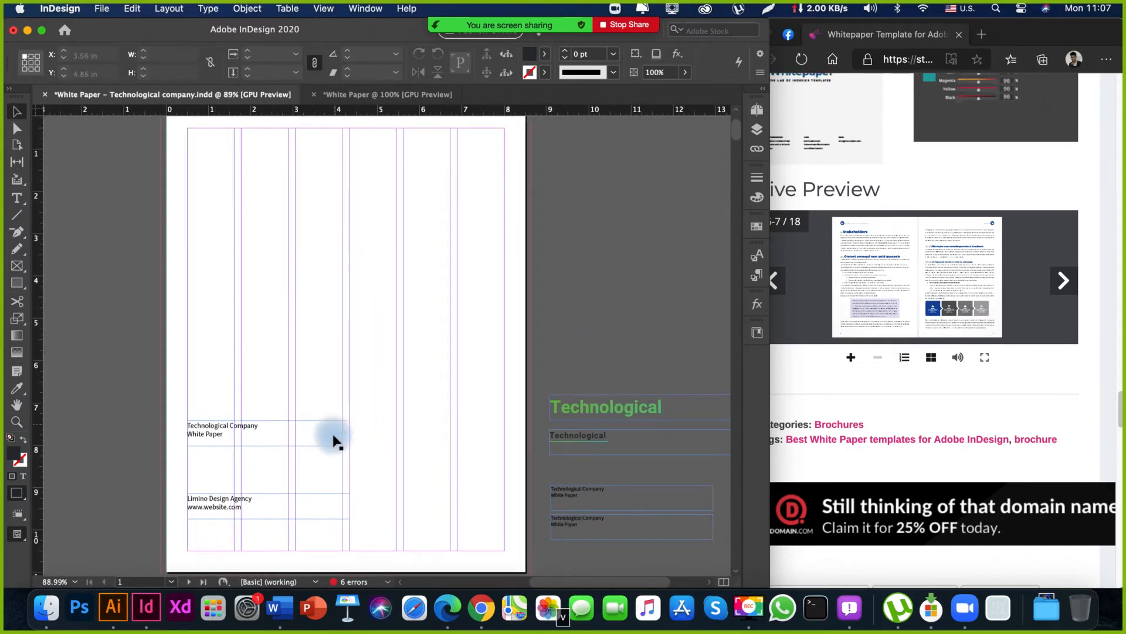
{"action": "left_click", "coordinate": [239, 529]}
Copy all the text frames on the White Paper document's cover page and return to the Technological company document.
{"action": "left_click", "coordinate": [359, 94]}
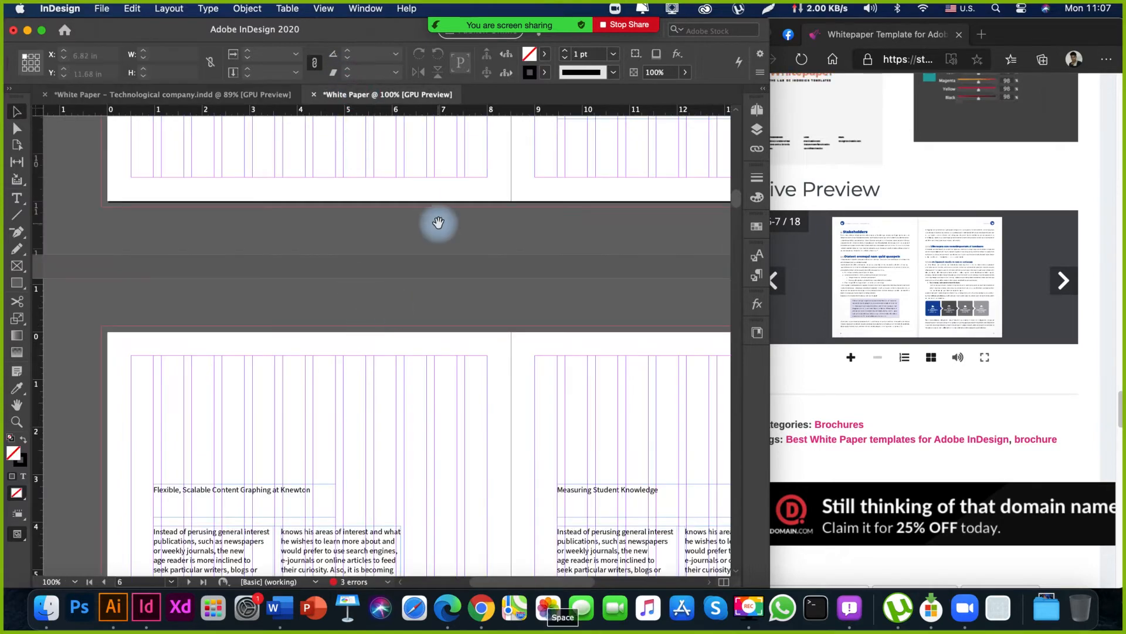
{"action": "left_click_drag", "start_coordinate": [603, 144], "coordinate": [440, 540]}
{"action": "left_click_drag", "start_coordinate": [492, 191], "coordinate": [496, 557]}
{"action": "left_click_drag", "start_coordinate": [493, 259], "coordinate": [442, 532]}
{"action": "left_click_drag", "start_coordinate": [481, 259], "coordinate": [417, 512]}
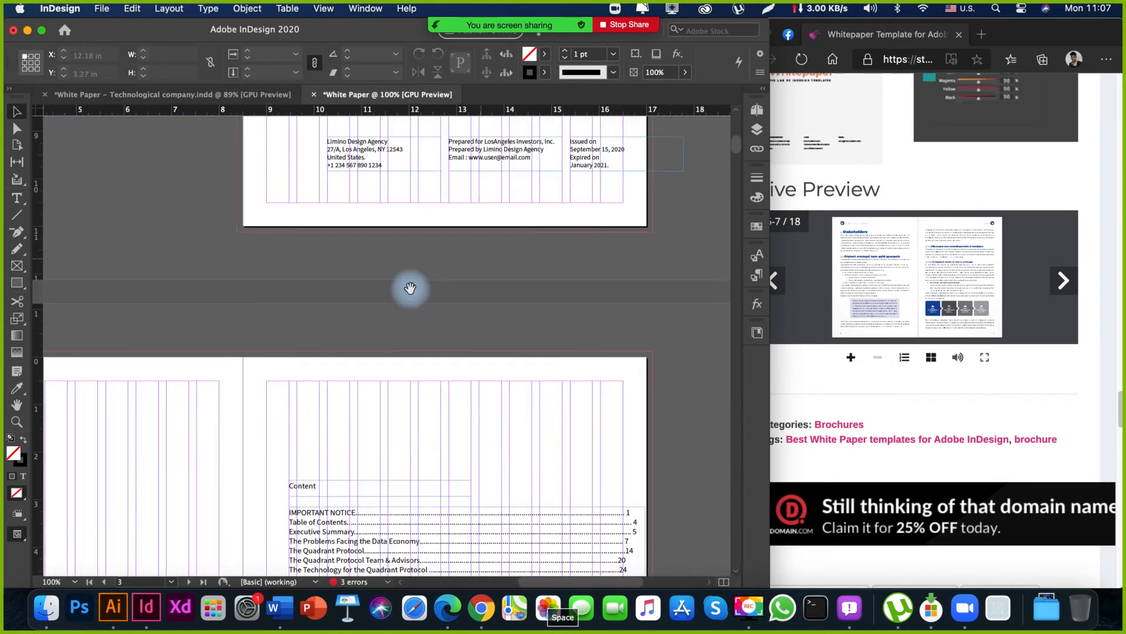
{"action": "left_click_drag", "start_coordinate": [410, 288], "coordinate": [339, 272]}
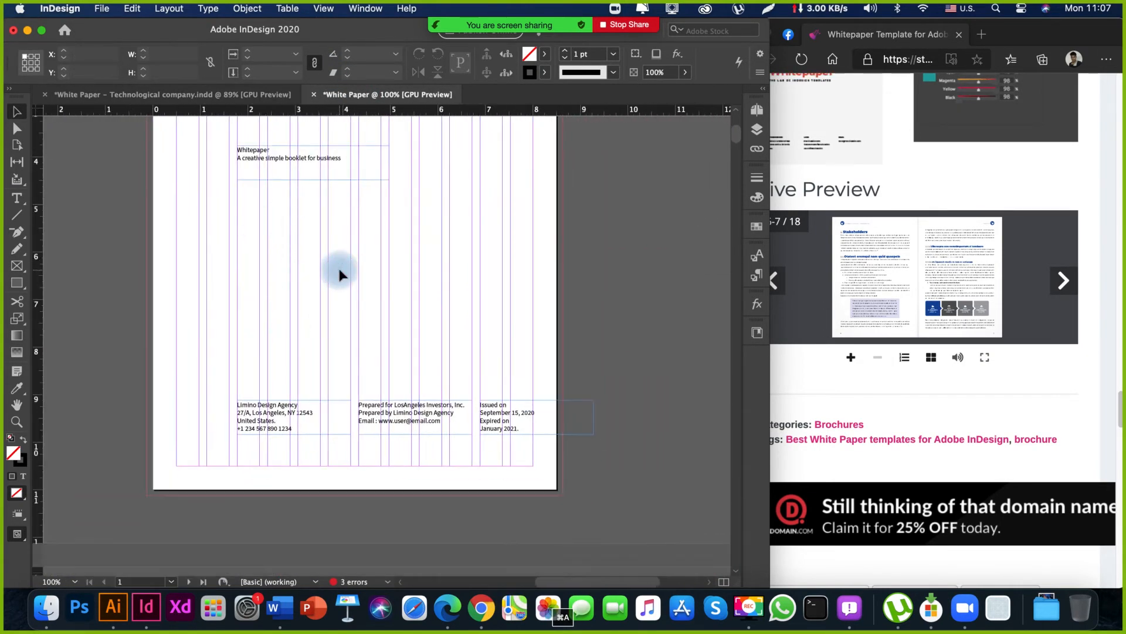
{"action": "left_click", "coordinate": [196, 95]}
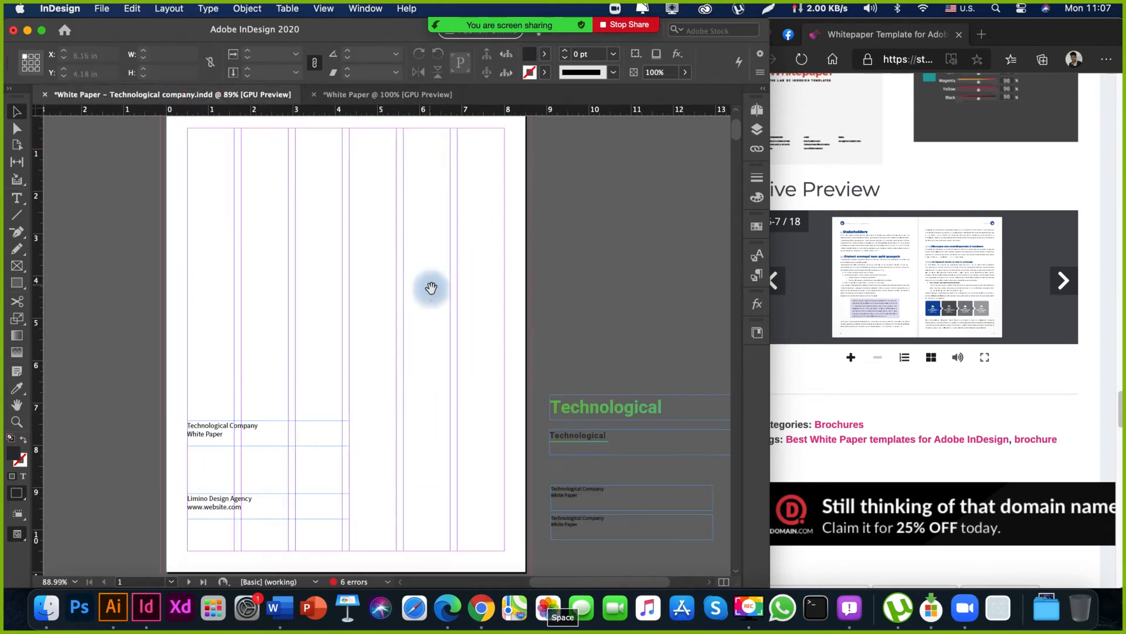
Duplicate the cover's "Technological Company White Paper" frame onto the pasteboard beside the page, at about X -4.18 in.
{"action": "left_click_drag", "start_coordinate": [278, 349], "coordinate": [375, 316]}
{"action": "key", "text": "super+a"}
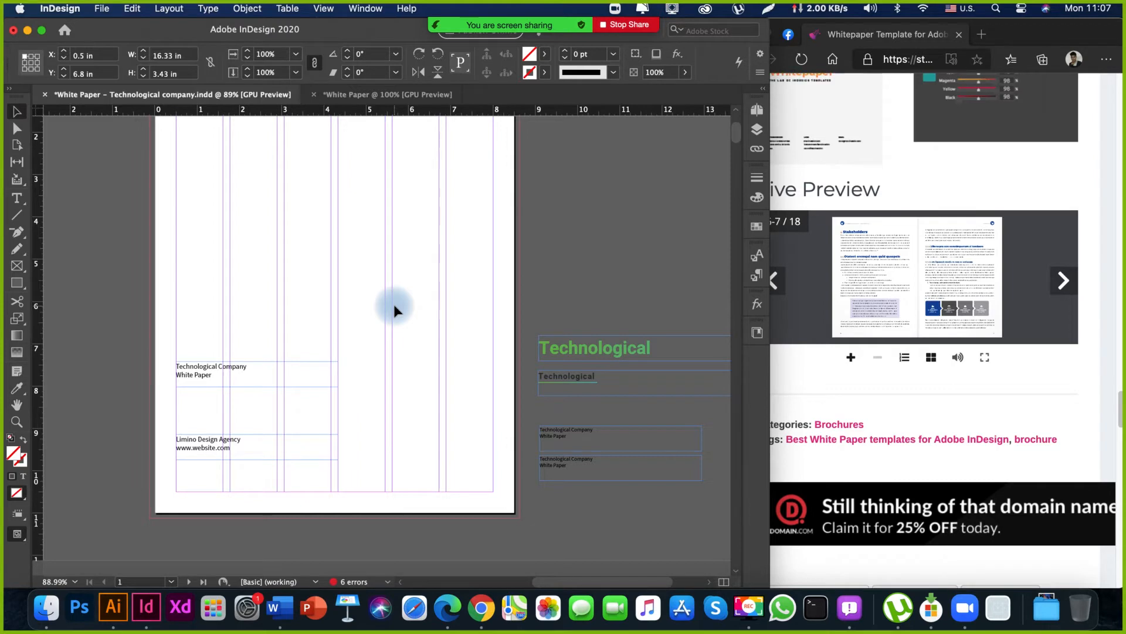
{"action": "left_click", "coordinate": [350, 312]}
{"action": "left_click_drag", "start_coordinate": [350, 312], "coordinate": [439, 319]}
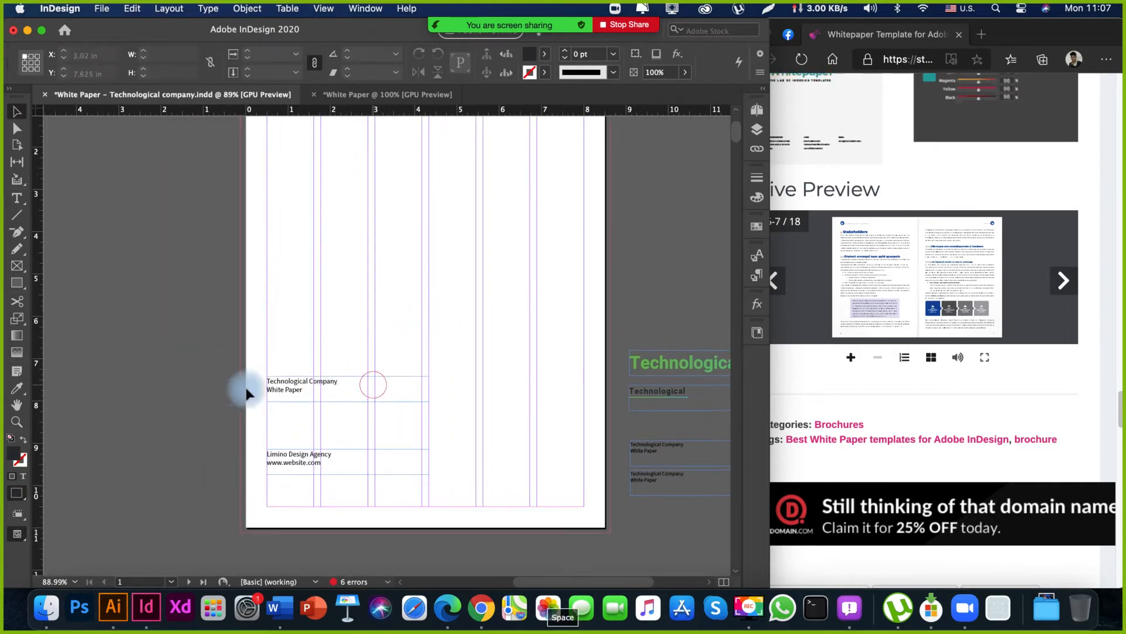
{"action": "left_click_drag", "start_coordinate": [245, 387], "coordinate": [176, 392]}
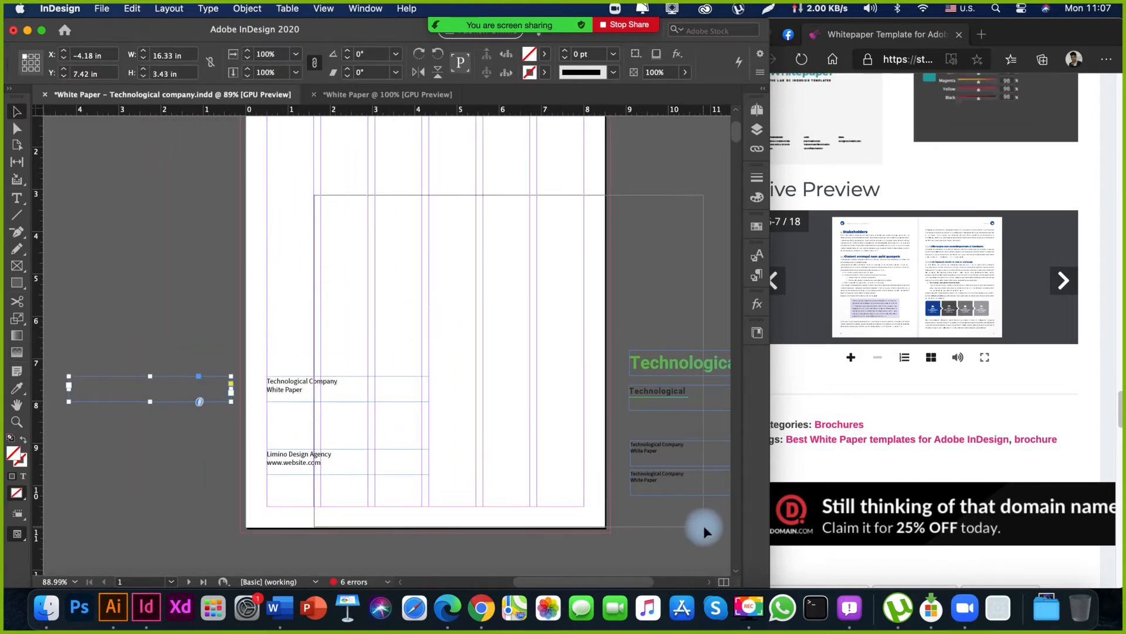
Delete the cover page's original text frames and the green sample heading frames beside it.
{"action": "left_click_drag", "start_coordinate": [314, 194], "coordinate": [703, 526]}
{"action": "key", "text": "Delete"}
{"action": "left_click_drag", "start_coordinate": [473, 289], "coordinate": [403, 350]}
{"action": "left_click_drag", "start_coordinate": [505, 349], "coordinate": [396, 307]}
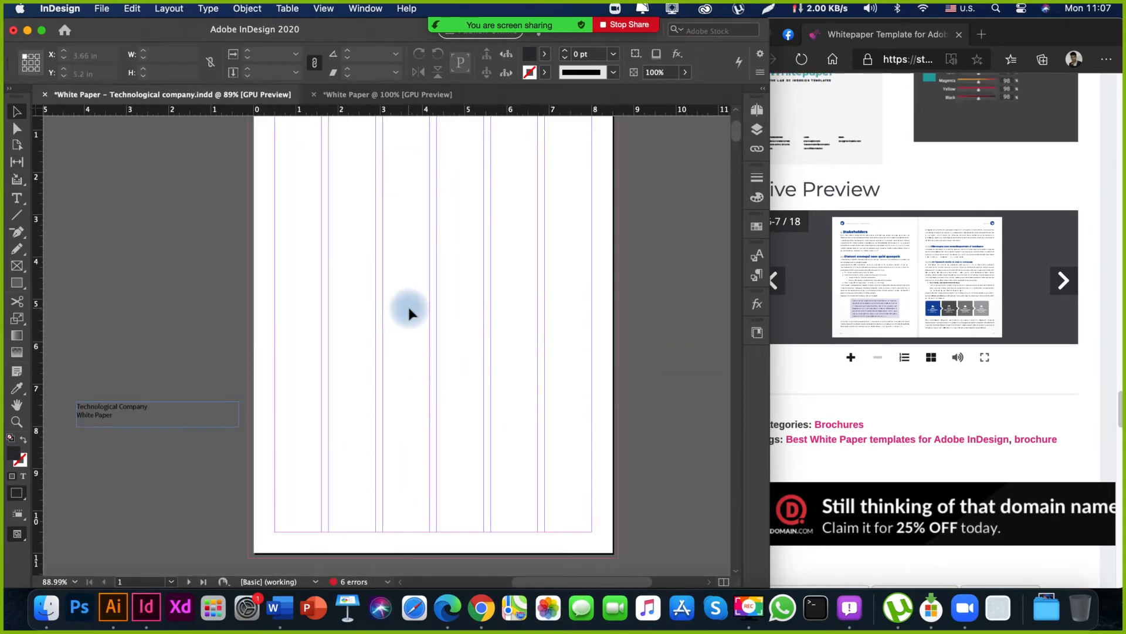
Paste the copied cover frames in their original position on page 1 and save the document.
{"action": "right_click", "coordinate": [409, 313]}
{"action": "left_click", "coordinate": [457, 319]}
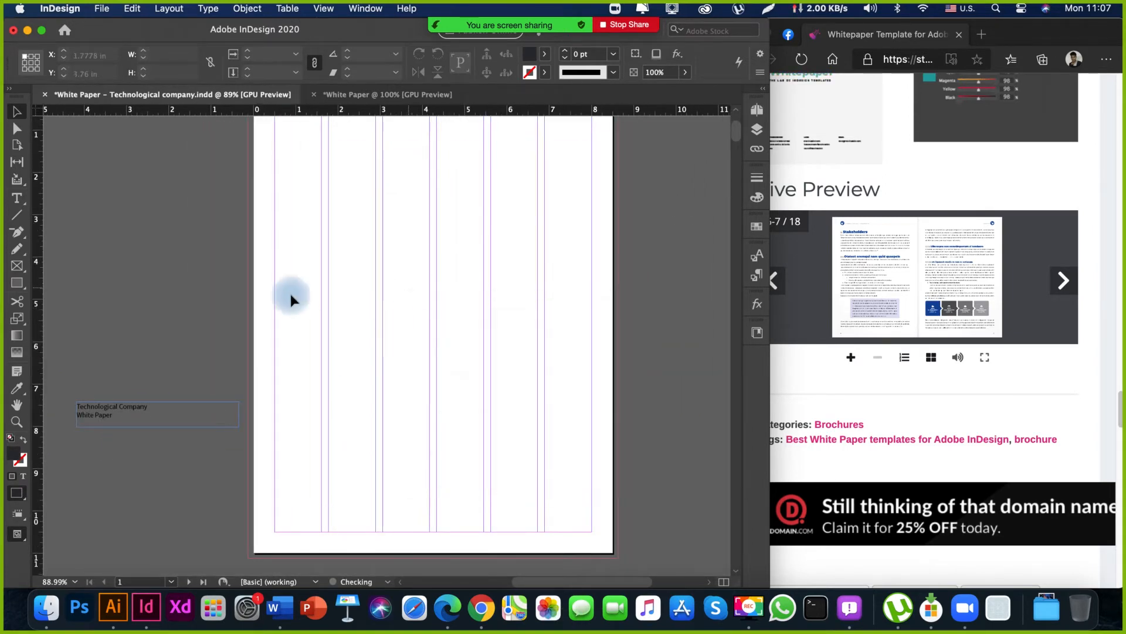
{"action": "left_click_drag", "start_coordinate": [320, 320], "coordinate": [284, 325]}
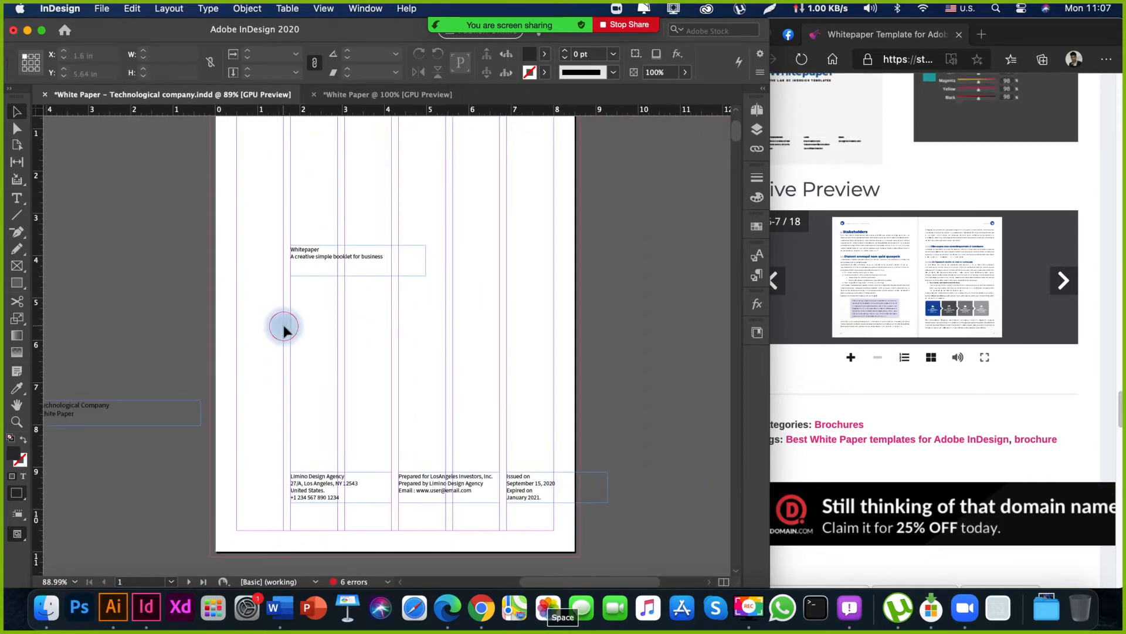
{"action": "key", "text": "super+minus"}
{"action": "key", "text": "super+minus"}
{"action": "left_click_drag", "start_coordinate": [226, 389], "coordinate": [354, 400]}
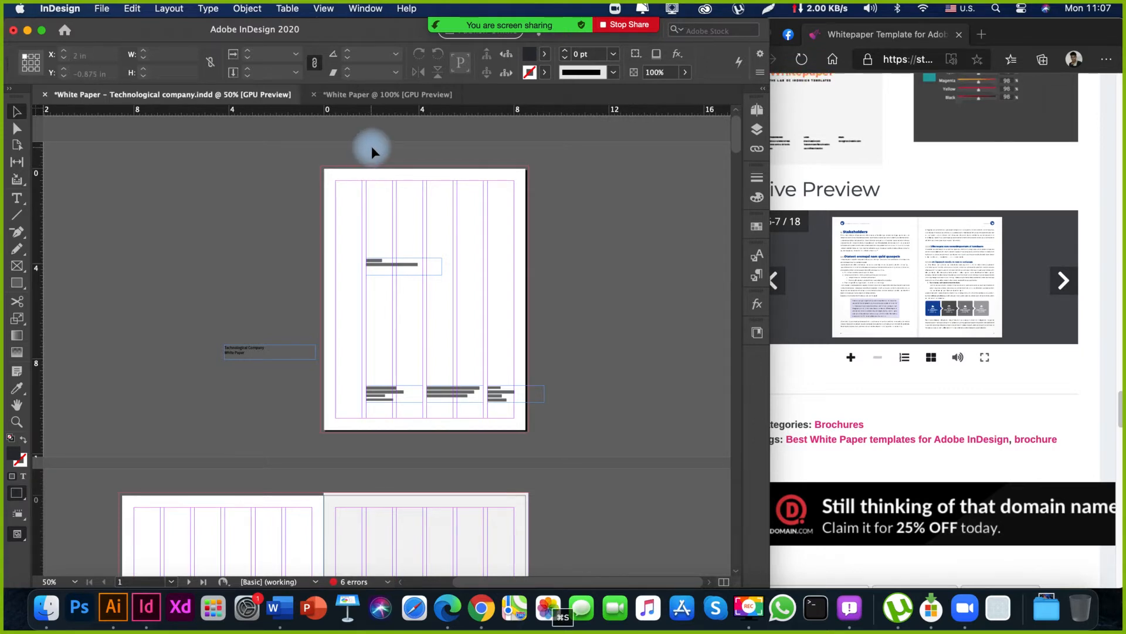
{"action": "key", "text": "super+s"}
Look through the Technological company document's spreads from the cover to the closing pages.
{"action": "left_click_drag", "start_coordinate": [137, 200], "coordinate": [588, 439]}
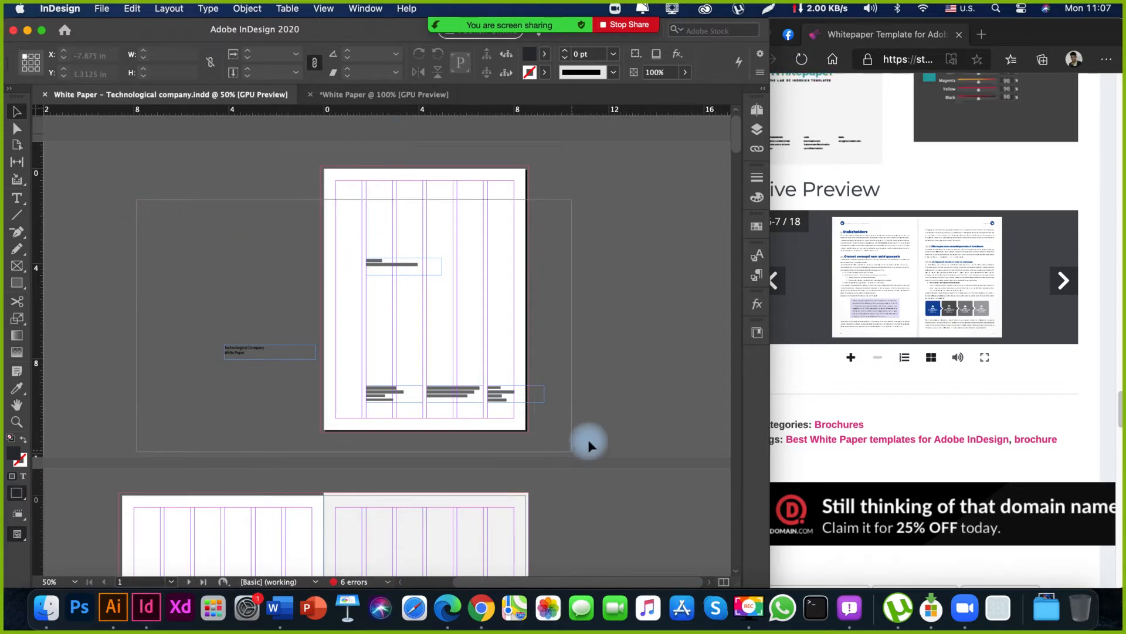
{"action": "key", "text": "space"}
{"action": "left_click_drag", "start_coordinate": [597, 496], "coordinate": [601, 369]}
{"action": "left_click_drag", "start_coordinate": [545, 430], "coordinate": [495, 254]}
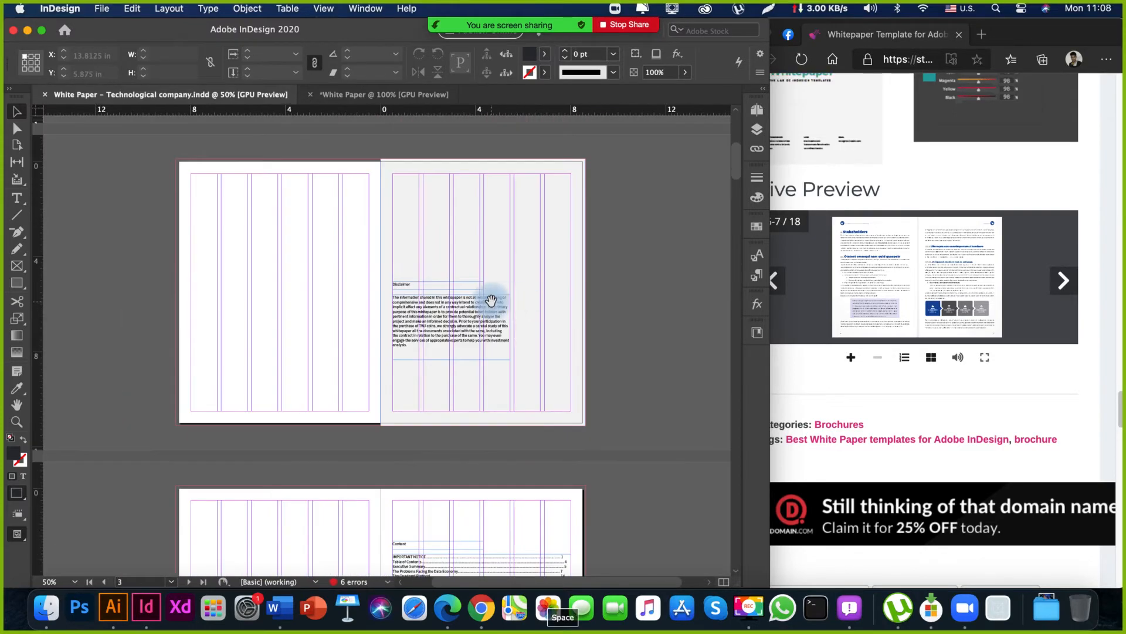
{"action": "scroll", "coordinate": [455, 452], "scroll_direction": "down", "scroll_amount": 15}
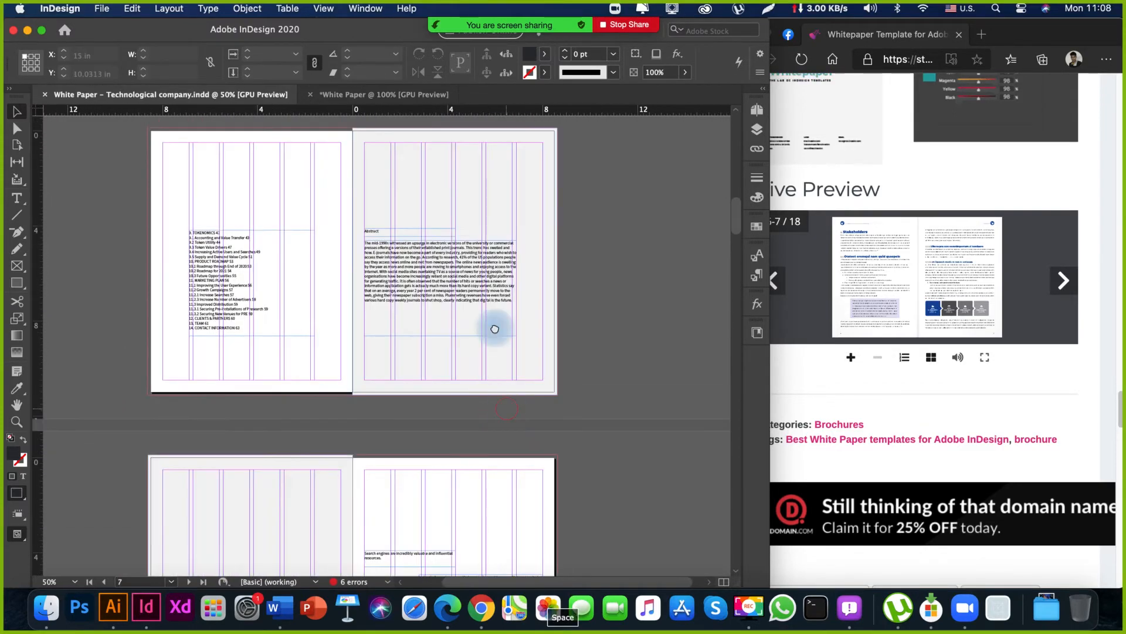
{"action": "scroll", "coordinate": [497, 289], "scroll_direction": "down", "scroll_amount": 20}
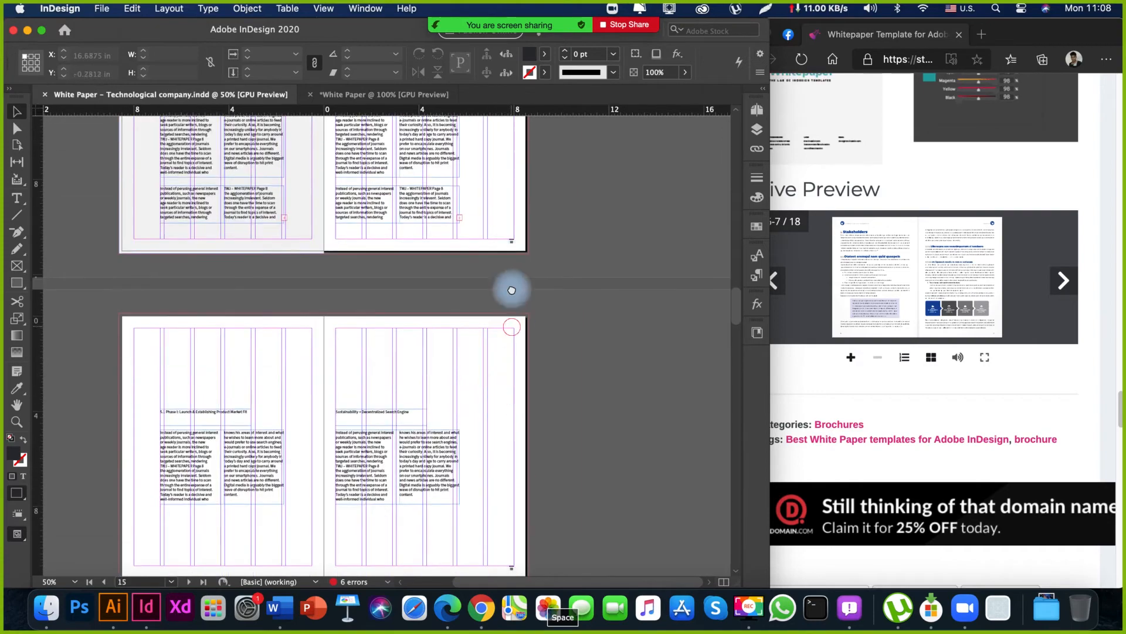
{"action": "scroll", "coordinate": [505, 289], "scroll_direction": "down", "scroll_amount": 15}
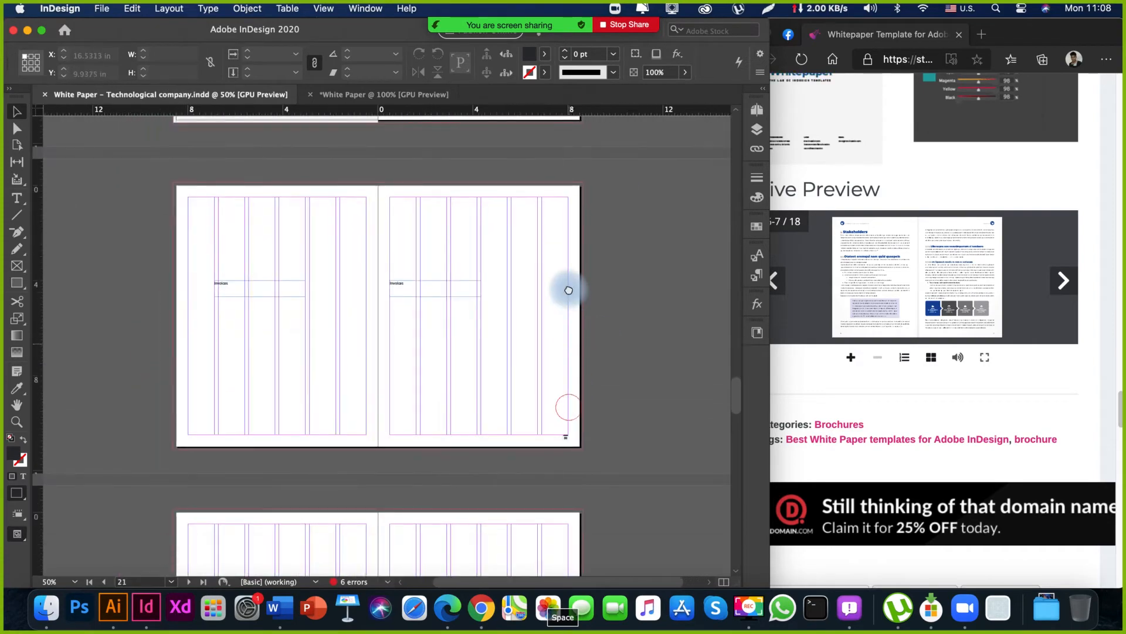
{"action": "scroll", "coordinate": [564, 335], "scroll_direction": "down", "scroll_amount": 20}
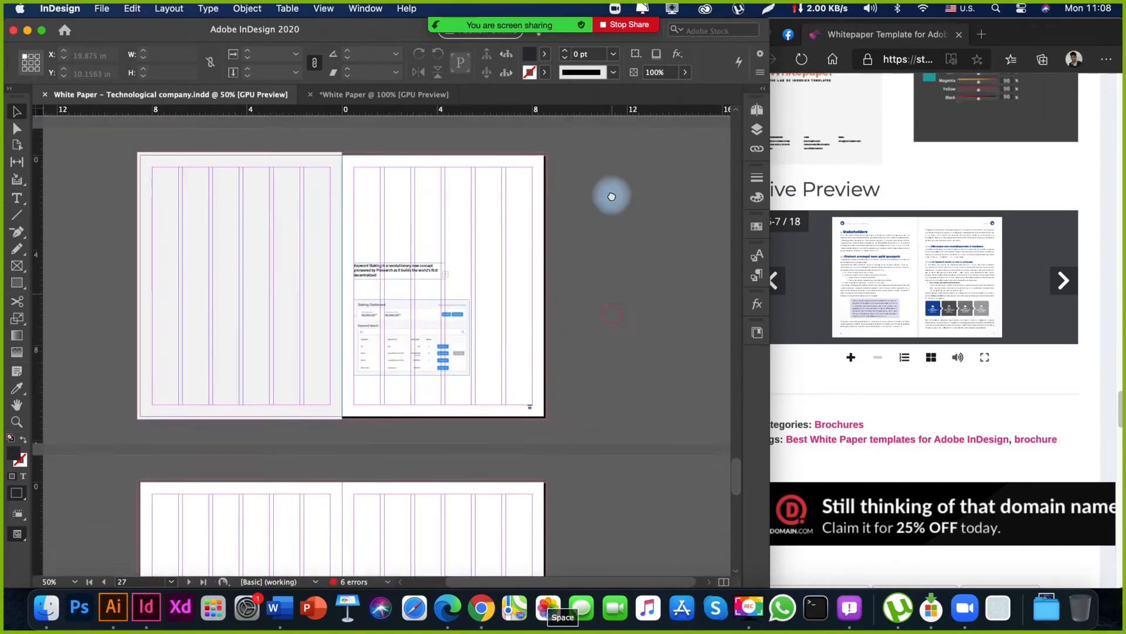
{"action": "left_click_drag", "start_coordinate": [622, 367], "coordinate": [613, 273]}
{"action": "left_click_drag", "start_coordinate": [588, 379], "coordinate": [583, 146]}
{"action": "left_click_drag", "start_coordinate": [573, 384], "coordinate": [573, 269]}
{"action": "left_click_drag", "start_coordinate": [406, 194], "coordinate": [406, 503]}
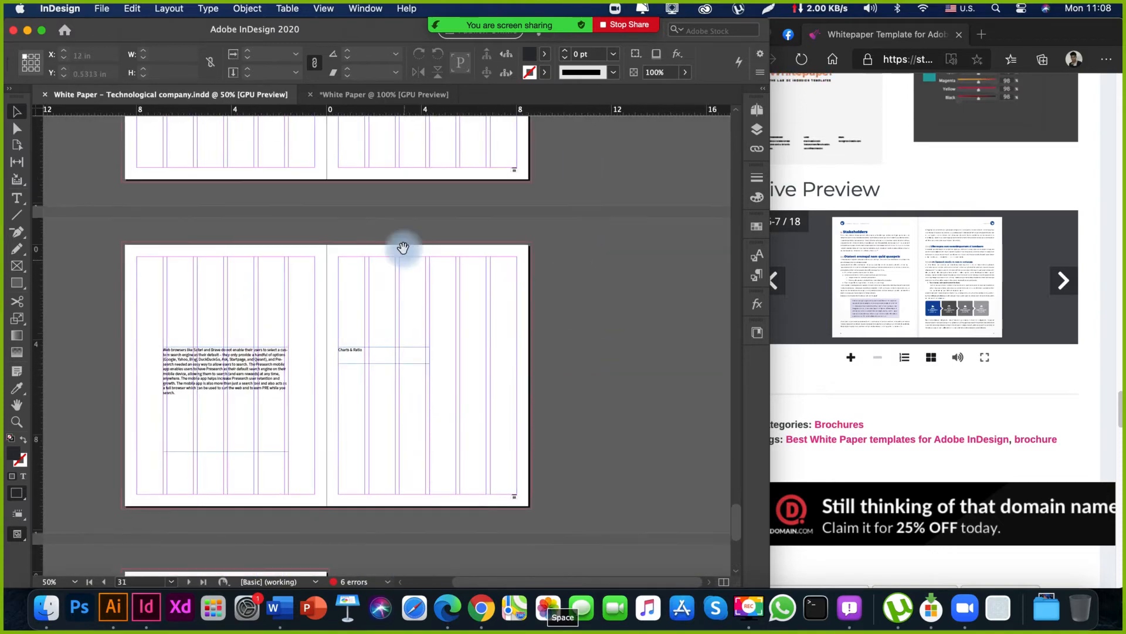
Go back through the spreads to the cover page and examine its text frames up close.
{"action": "left_click_drag", "start_coordinate": [403, 249], "coordinate": [441, 378]}
{"action": "left_click_drag", "start_coordinate": [476, 322], "coordinate": [484, 543]}
{"action": "left_click_drag", "start_coordinate": [488, 282], "coordinate": [503, 458]}
{"action": "left_click_drag", "start_coordinate": [500, 305], "coordinate": [515, 528]}
{"action": "left_click_drag", "start_coordinate": [510, 279], "coordinate": [517, 516]}
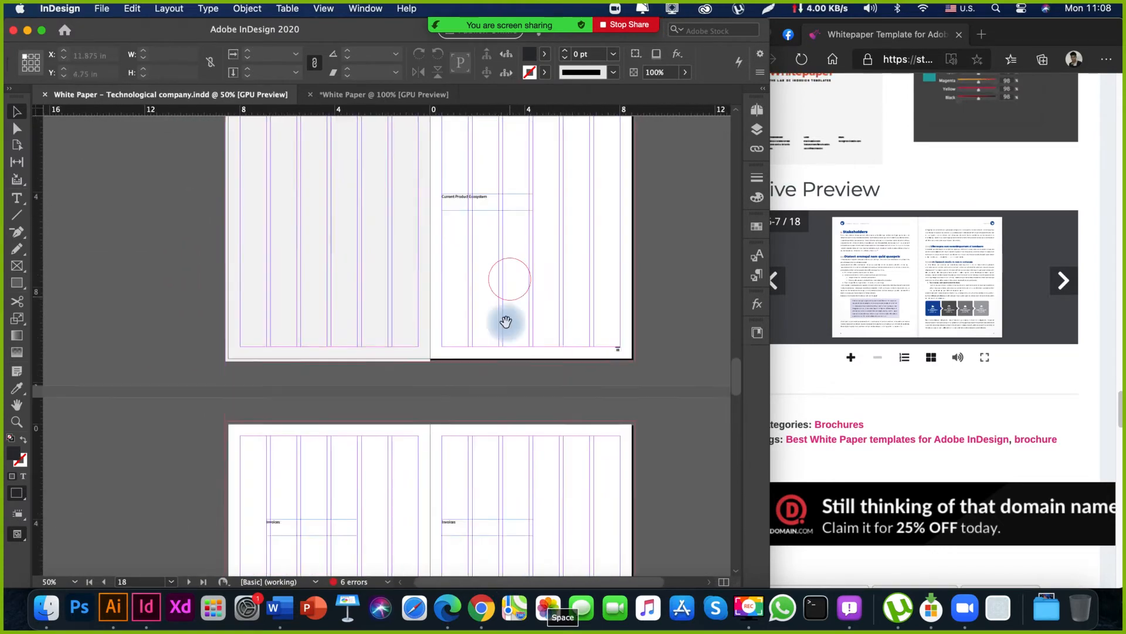
{"action": "left_click_drag", "start_coordinate": [505, 311], "coordinate": [513, 516]}
{"action": "left_click_drag", "start_coordinate": [501, 300], "coordinate": [512, 522]}
{"action": "left_click_drag", "start_coordinate": [490, 187], "coordinate": [505, 516]}
{"action": "left_click_drag", "start_coordinate": [473, 188], "coordinate": [487, 492]}
{"action": "left_click_drag", "start_coordinate": [457, 143], "coordinate": [476, 537]}
{"action": "left_click_drag", "start_coordinate": [458, 134], "coordinate": [475, 534]}
{"action": "left_click_drag", "start_coordinate": [456, 130], "coordinate": [473, 498]}
{"action": "left_click_drag", "start_coordinate": [464, 176], "coordinate": [463, 541]}
{"action": "left_click_drag", "start_coordinate": [464, 117], "coordinate": [412, 405]}
{"action": "left_click_drag", "start_coordinate": [478, 319], "coordinate": [415, 368]}
{"action": "key", "text": "z"}
{"action": "left_click_drag", "start_coordinate": [288, 187], "coordinate": [510, 274]}
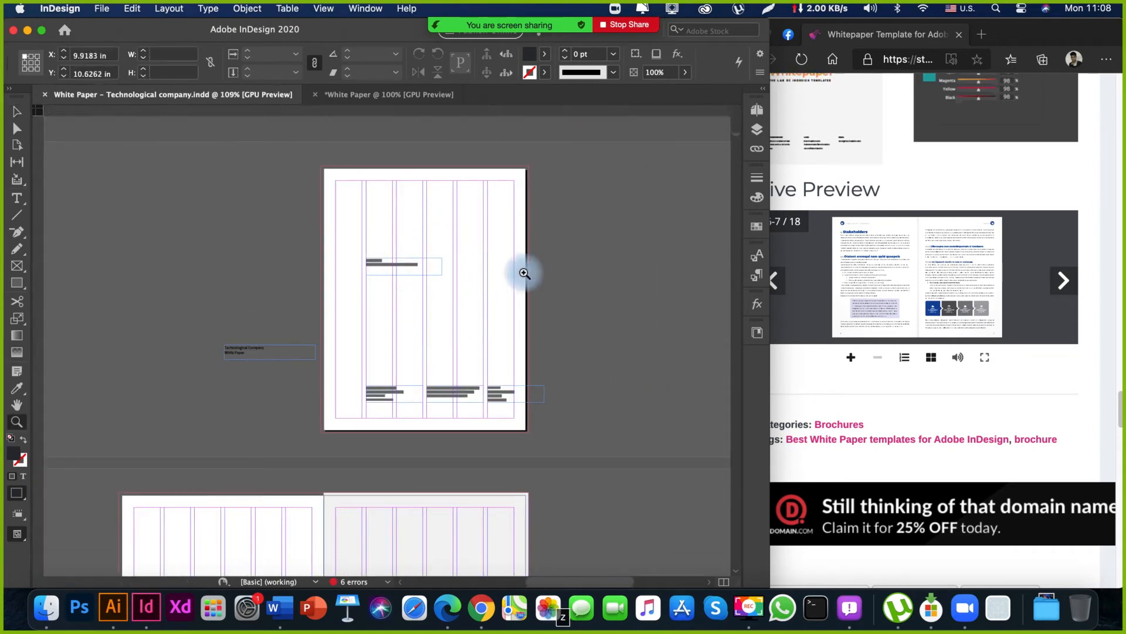
{"action": "left_click_drag", "start_coordinate": [502, 362], "coordinate": [413, 191]}
{"action": "left_click_drag", "start_coordinate": [518, 247], "coordinate": [443, 267]}
{"action": "left_click_drag", "start_coordinate": [448, 322], "coordinate": [484, 325]}
{"action": "left_click_drag", "start_coordinate": [428, 252], "coordinate": [407, 314]}
{"action": "left_click_drag", "start_coordinate": [448, 307], "coordinate": [472, 314]}
{"action": "left_click_drag", "start_coordinate": [377, 277], "coordinate": [432, 271]}
{"action": "left_click_drag", "start_coordinate": [396, 277], "coordinate": [567, 290]}
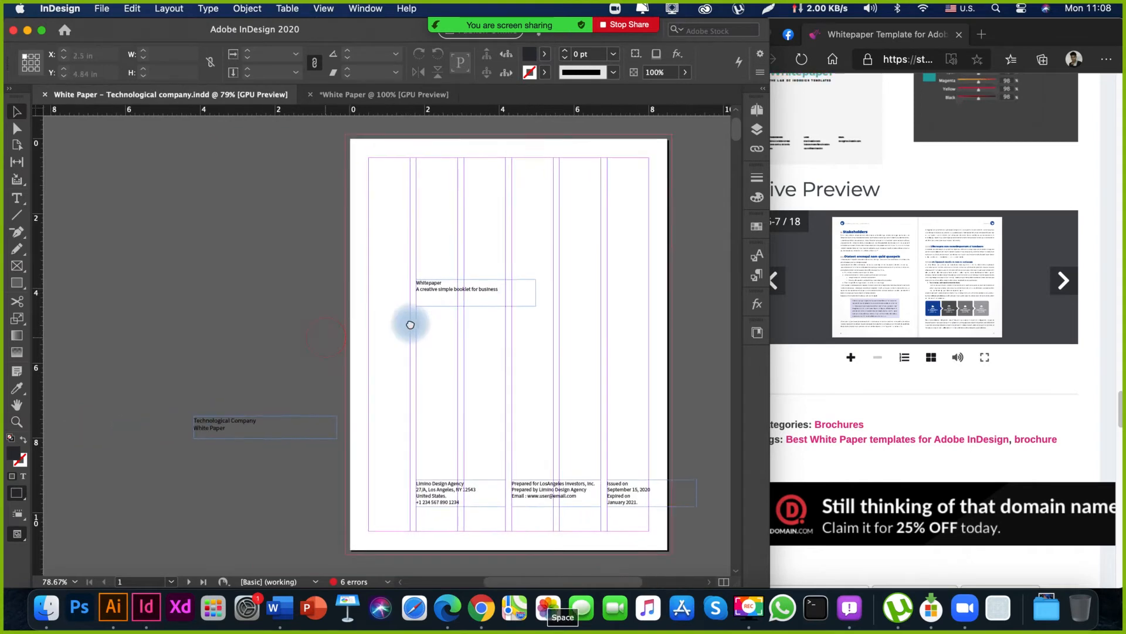
Move the "Technological Company White Paper" frame to the pasteboard on the cover page's right side.
{"action": "left_click_drag", "start_coordinate": [261, 432], "coordinate": [555, 400]}
{"action": "left_click", "coordinate": [526, 424]}
{"action": "left_click_drag", "start_coordinate": [240, 356], "coordinate": [395, 366]}
{"action": "left_click_drag", "start_coordinate": [503, 333], "coordinate": [450, 370]}
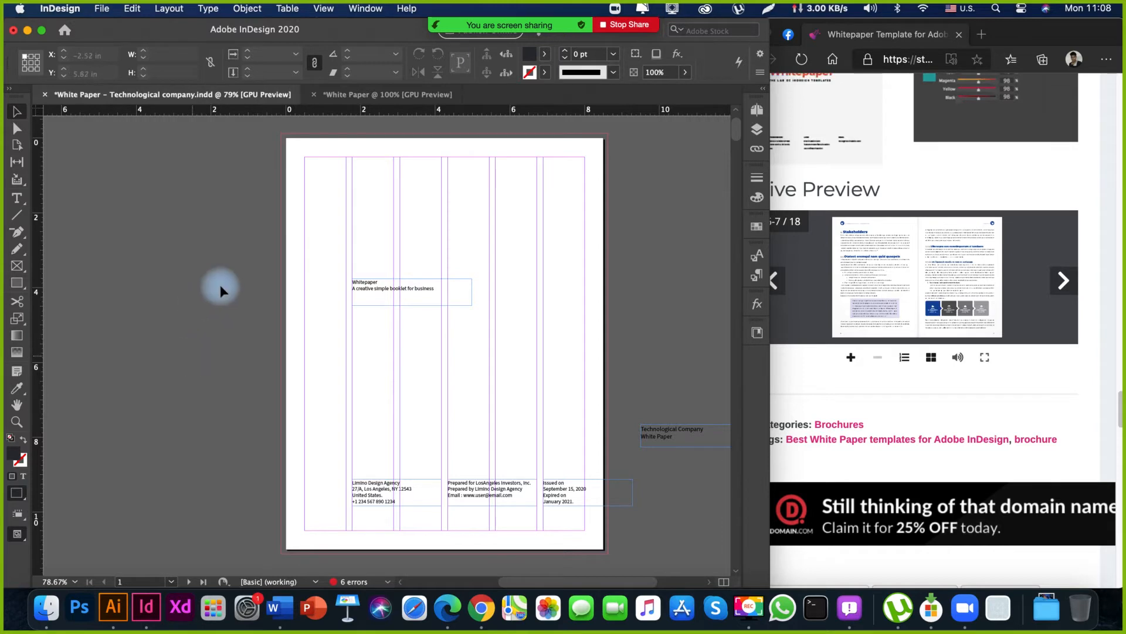
Duplicate the cover's Whitepaper title frame onto the pasteboard on the page's left side.
{"action": "mouse_move", "coordinate": [227, 265]}
{"action": "left_mouse_down"}
{"action": "mouse_move", "coordinate": [536, 509]}
{"action": "mouse_move", "coordinate": [479, 543]}
{"action": "left_mouse_up"}
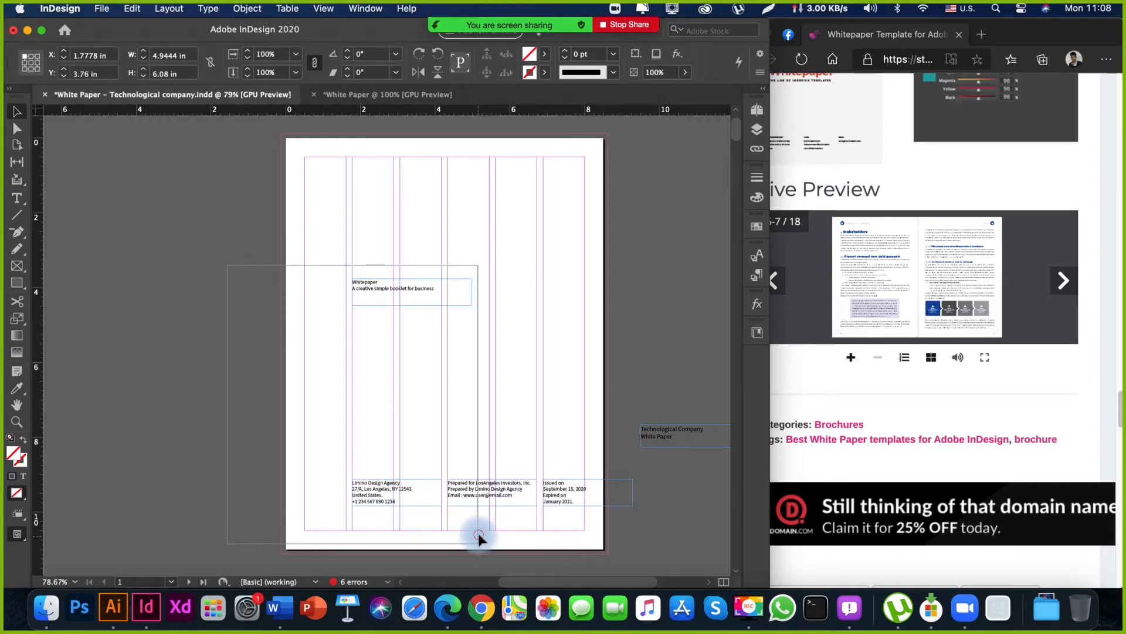
{"action": "left_click", "coordinate": [264, 419]}
{"action": "key", "text": "space"}
{"action": "left_click_drag", "start_coordinate": [340, 404], "coordinate": [469, 396]}
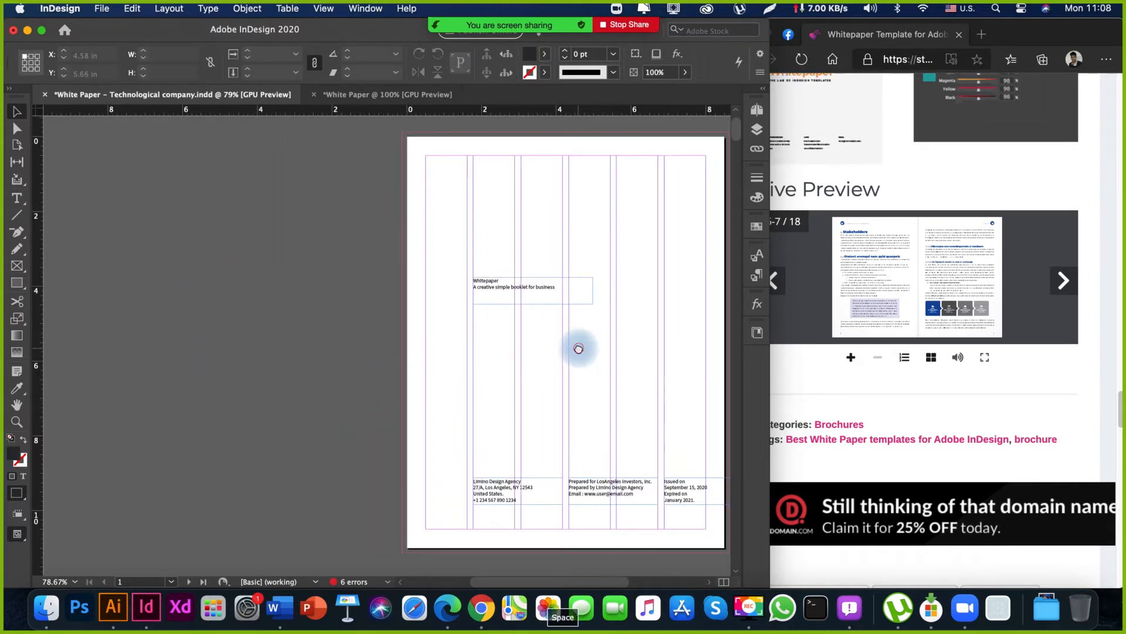
{"action": "left_click_drag", "start_coordinate": [579, 346], "coordinate": [291, 308]}
{"action": "left_click_drag", "start_coordinate": [465, 391], "coordinate": [355, 371]}
Switch to the Whitepaper Template page in the browser and examine its sample heading levels.
{"action": "left_click", "coordinate": [875, 404]}
{"action": "scroll", "coordinate": [887, 422], "scroll_direction": "up", "scroll_amount": 5}
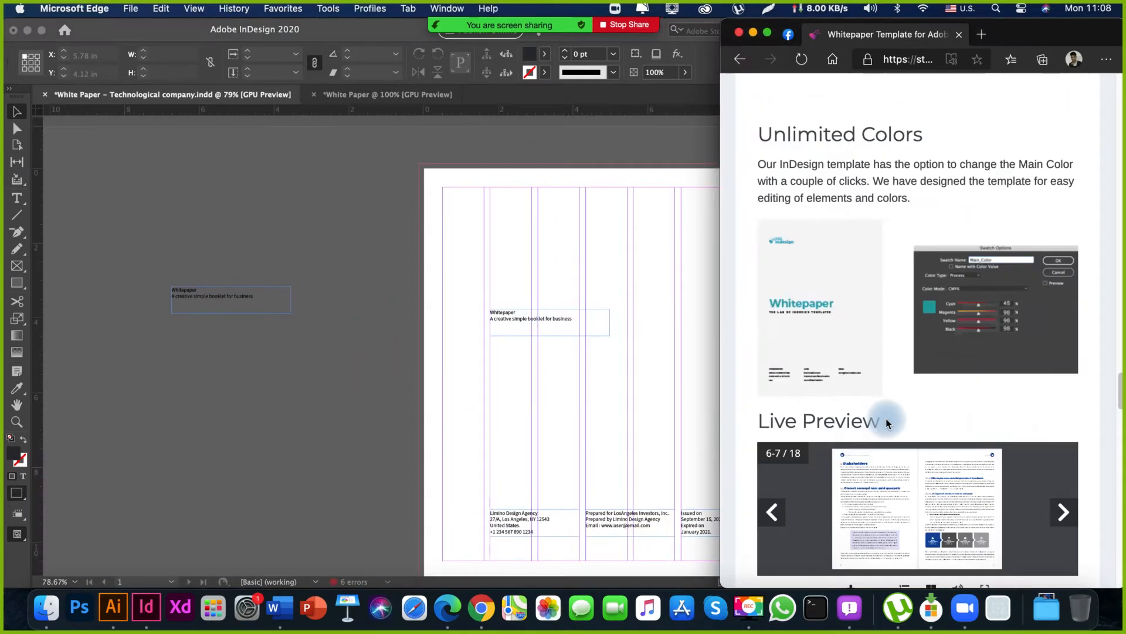
{"action": "scroll", "coordinate": [887, 423], "scroll_direction": "up", "scroll_amount": 15}
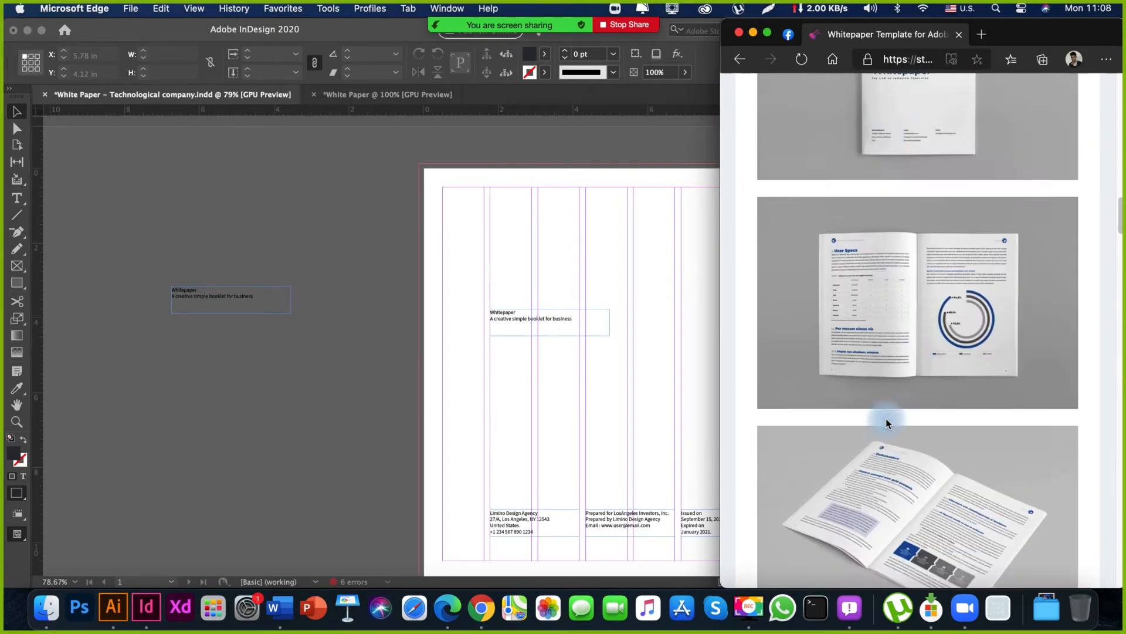
{"action": "scroll", "coordinate": [886, 420], "scroll_direction": "up", "scroll_amount": 10}
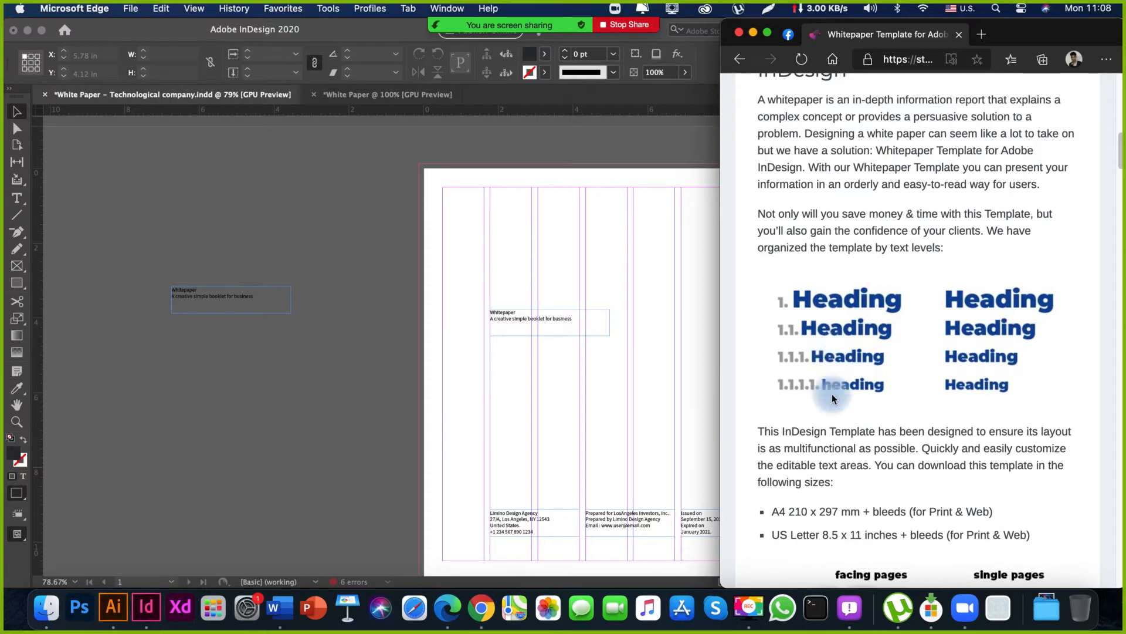
Return to InDesign and remove the line "A creative simple booklet for business" from the duplicated frame, keeping only "Whitepaper".
{"action": "left_click", "coordinate": [283, 403]}
{"action": "key", "text": "space"}
{"action": "left_click_drag", "start_coordinate": [209, 295], "coordinate": [169, 343]}
{"action": "scroll", "coordinate": [175, 340], "scroll_direction": "down", "scroll_amount": 2}
{"action": "double_click", "coordinate": [209, 302]}
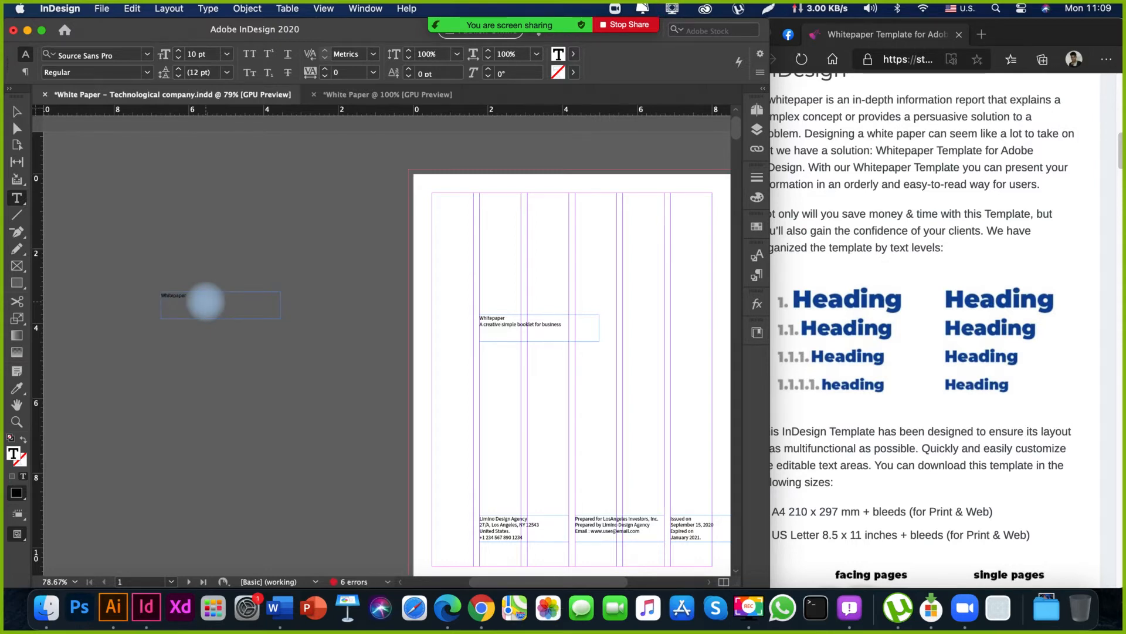
{"action": "left_click", "coordinate": [181, 295]}
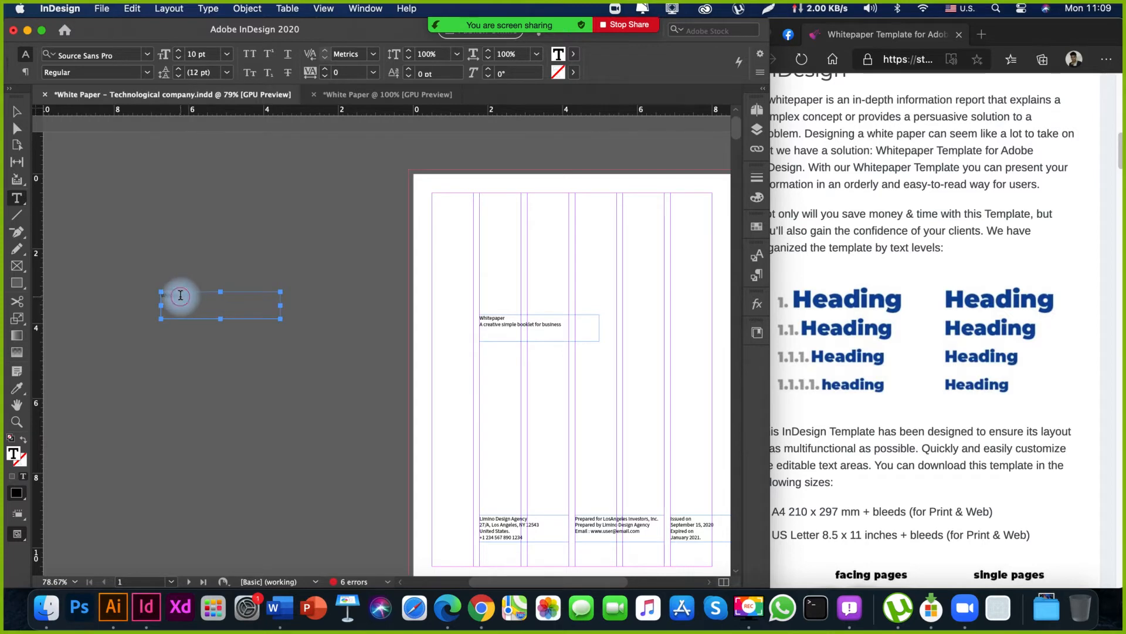
{"action": "key", "text": "Escape"}
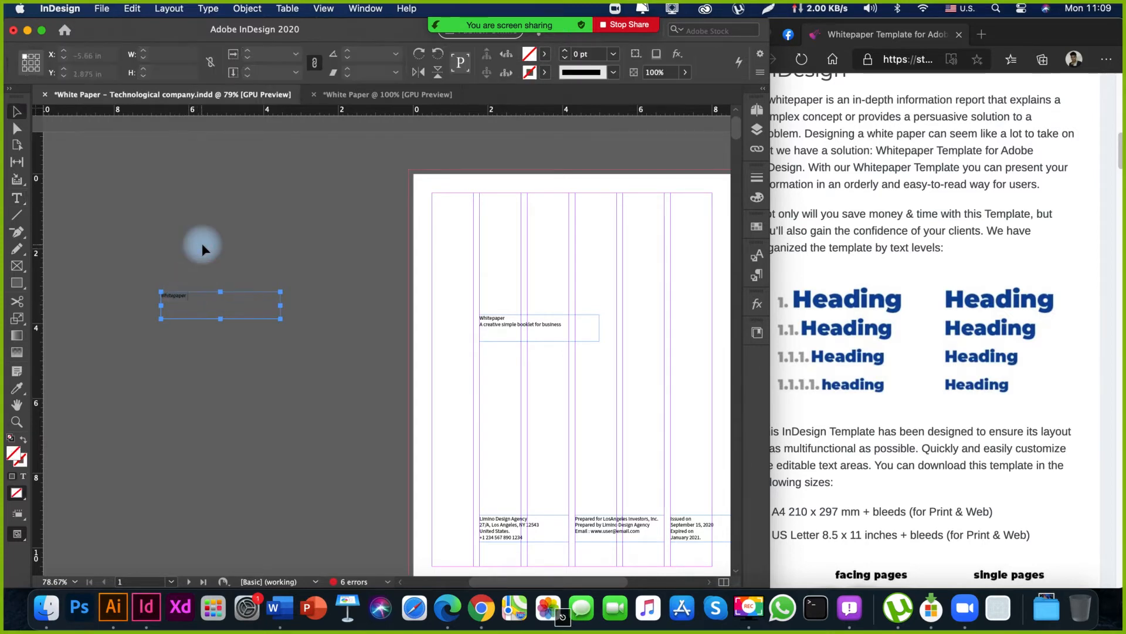
{"action": "key", "text": "space"}
{"action": "left_click_drag", "start_coordinate": [174, 254], "coordinate": [174, 320]}
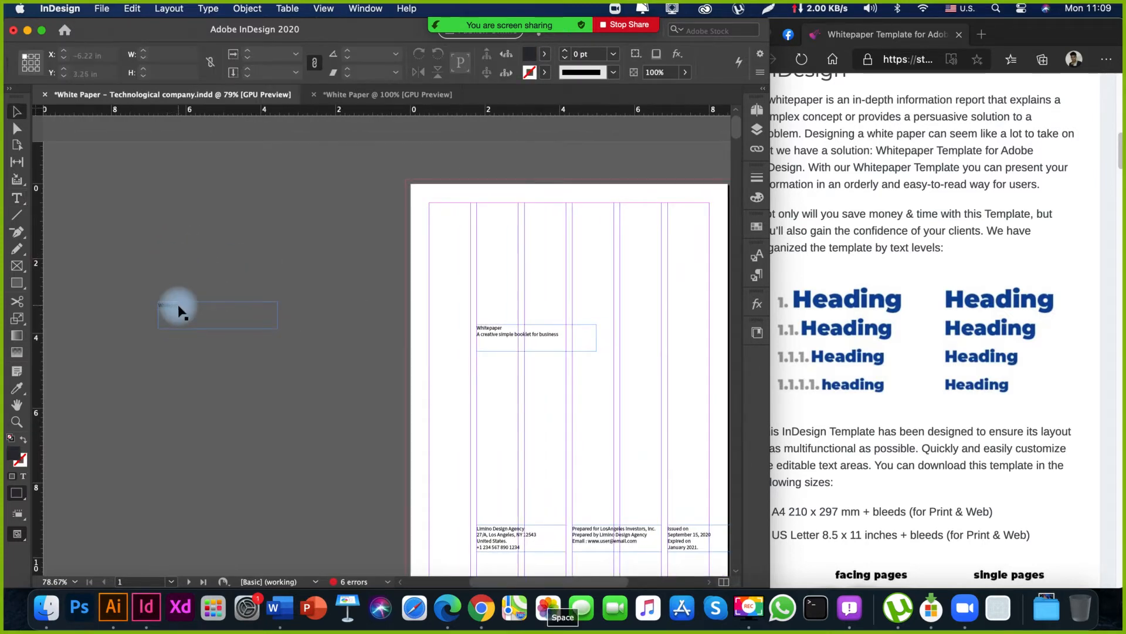
Set the duplicated "Whitepaper" text to 48 pt and enlarge its frame to about 5.75 by 1.025 in.
{"action": "double_click", "coordinate": [179, 305]}
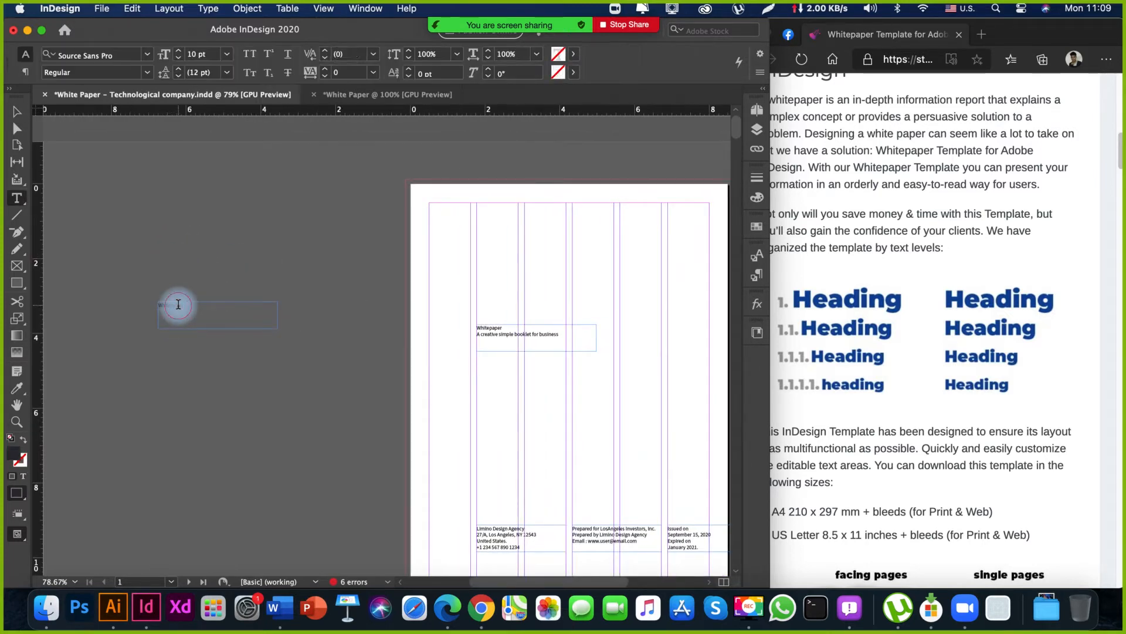
{"action": "left_click", "coordinate": [226, 54]}
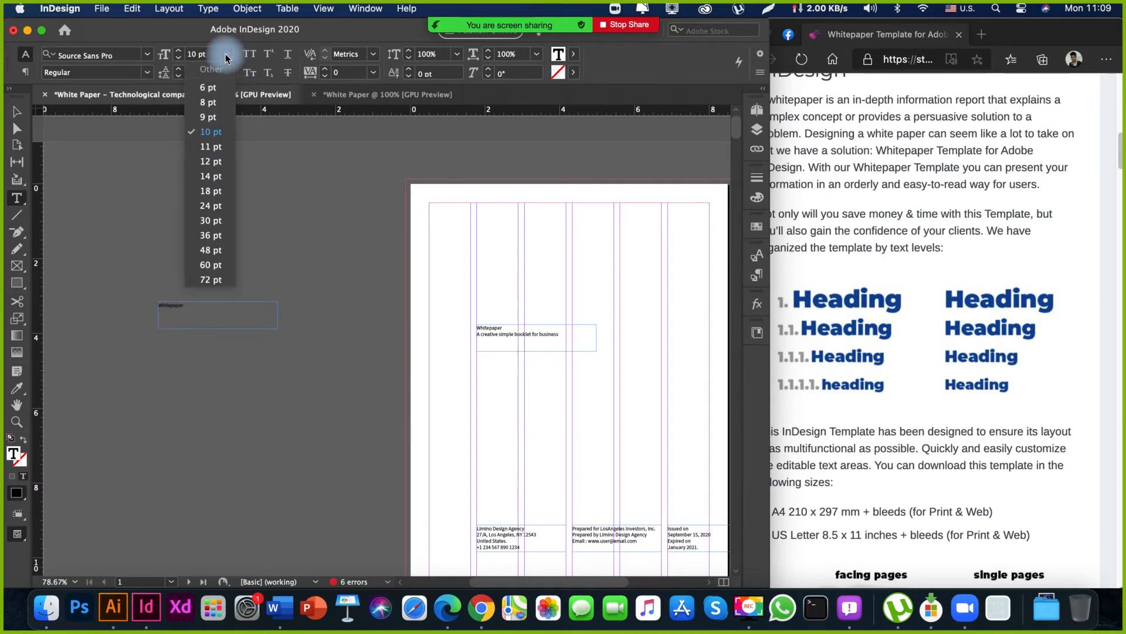
{"action": "left_click", "coordinate": [217, 256]}
{"action": "key", "text": "Escape"}
{"action": "left_click_drag", "start_coordinate": [181, 277], "coordinate": [226, 278]}
{"action": "left_click_drag", "start_coordinate": [323, 321], "coordinate": [420, 334]}
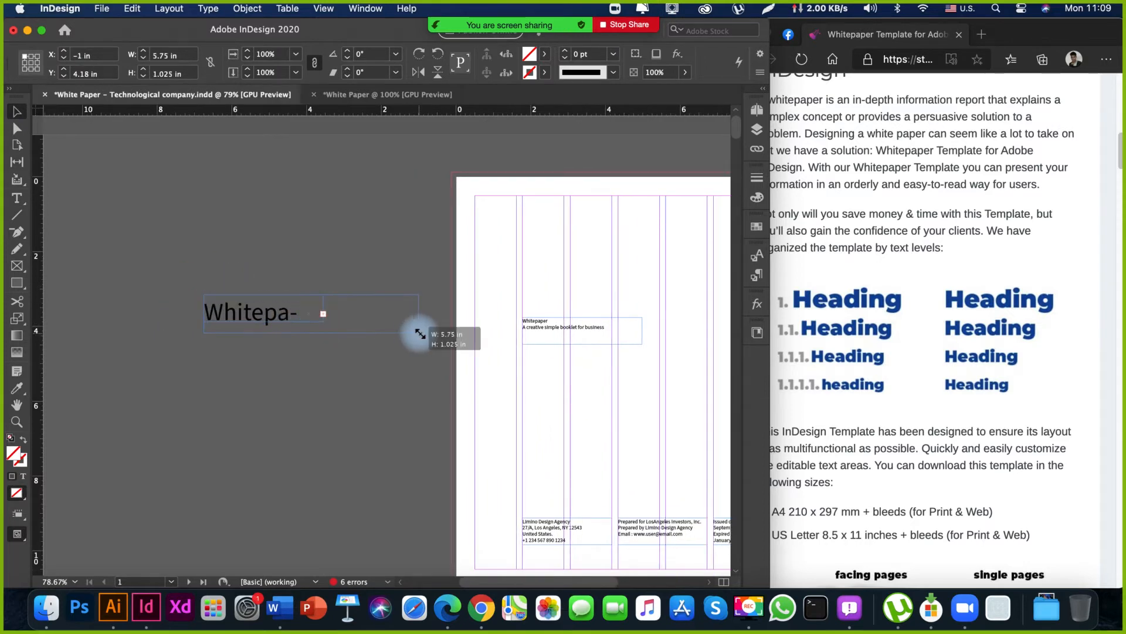
{"action": "left_click", "coordinate": [381, 387]}
{"action": "mouse_move", "coordinate": [382, 386]}
{"action": "left_mouse_down"}
{"action": "mouse_move", "coordinate": [290, 395]}
{"action": "mouse_move", "coordinate": [387, 393]}
{"action": "left_mouse_up"}
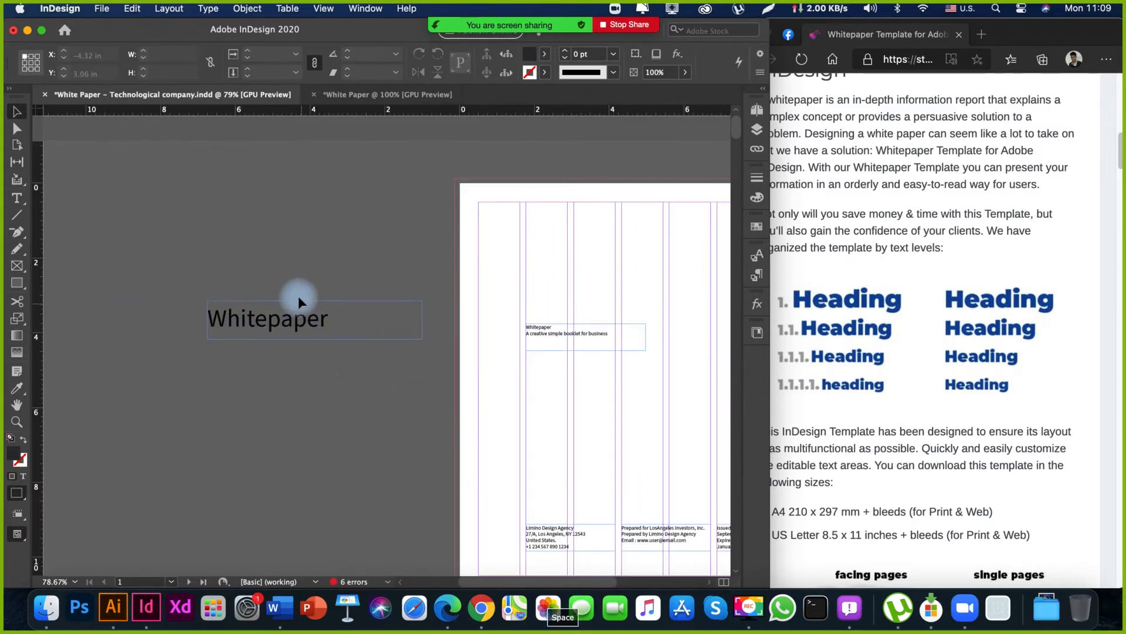
Set the enlarged "Whitepaper" text on the pasteboard to the Bold font style.
{"action": "key", "text": "Tab"}
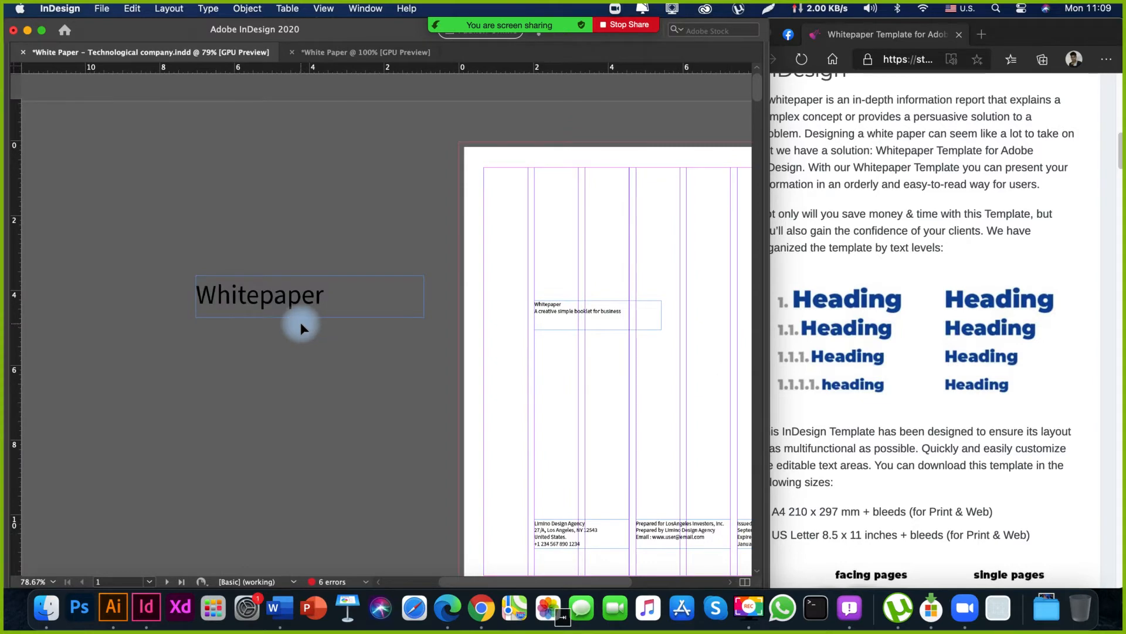
{"action": "key", "text": "Tab"}
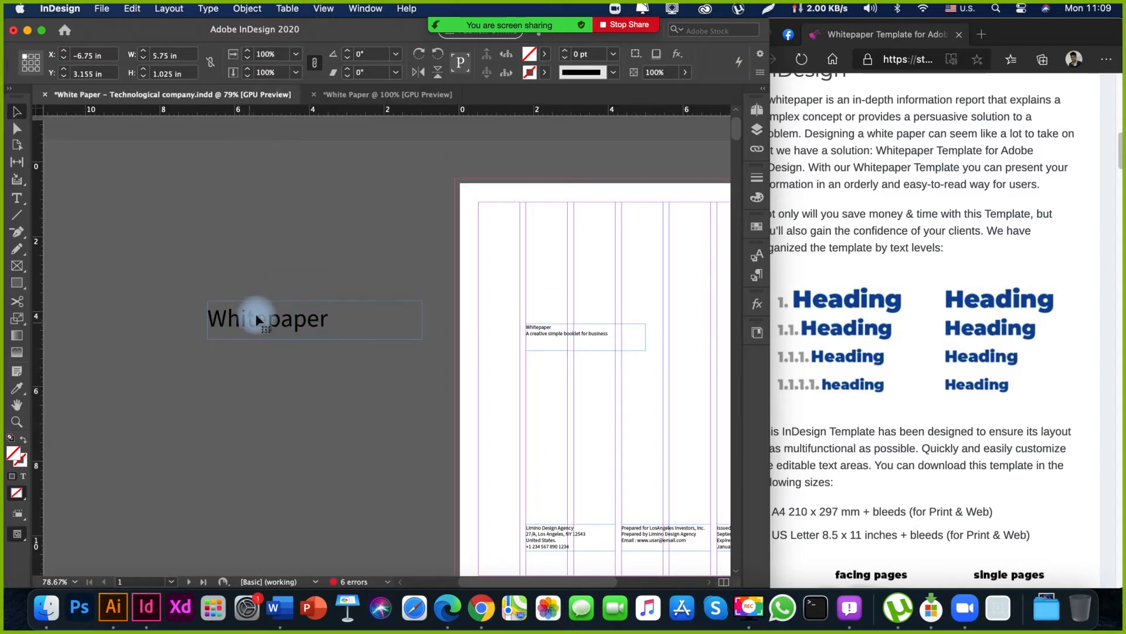
{"action": "double_click", "coordinate": [274, 325]}
{"action": "left_click", "coordinate": [147, 72]}
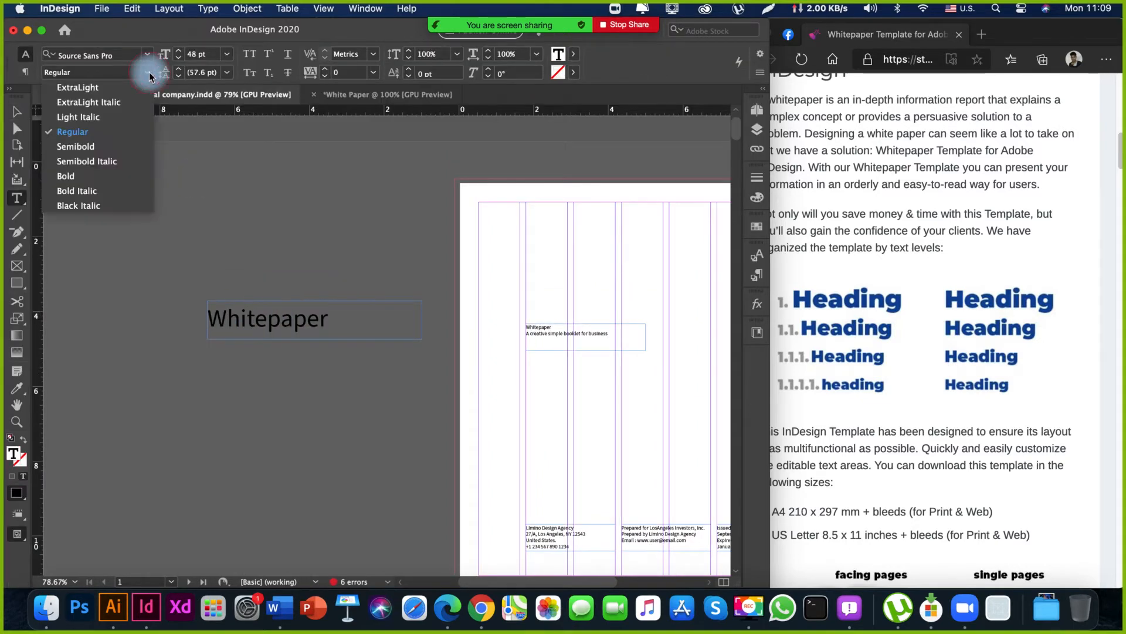
{"action": "left_click", "coordinate": [99, 182]}
{"action": "key", "text": "Escape"}
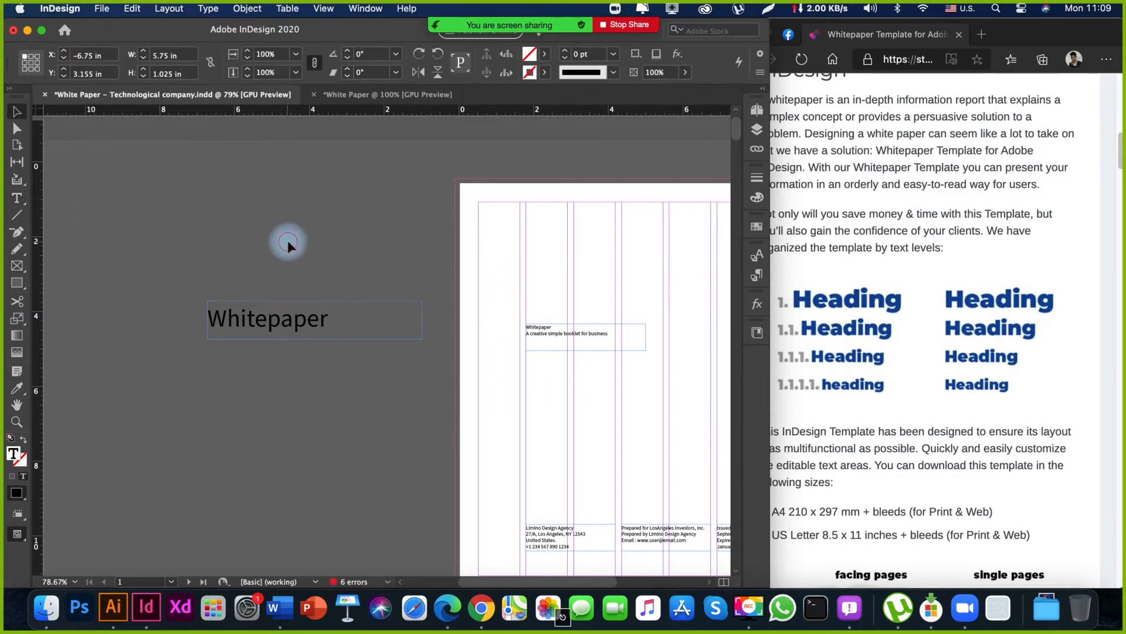
Duplicate the bold "Whitepaper" frame directly below the original and set the copy's text to 36 pt.
{"action": "scroll", "coordinate": [267, 229], "scroll_direction": "down", "scroll_amount": 3}
{"action": "left_click_drag", "start_coordinate": [293, 263], "coordinate": [299, 309]}
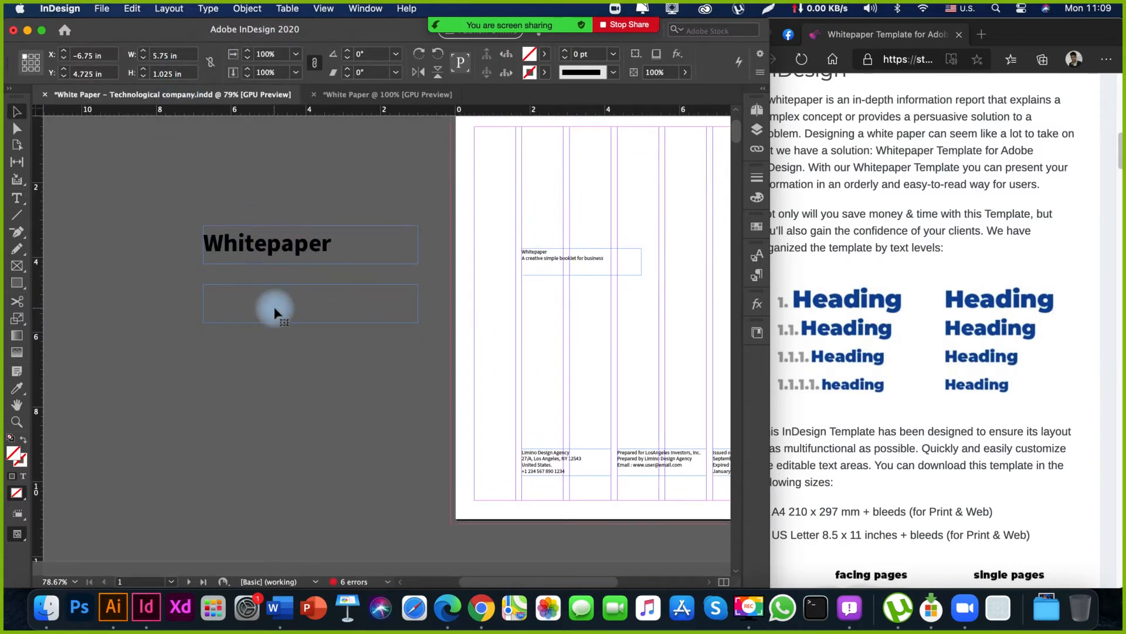
{"action": "double_click", "coordinate": [275, 312]}
{"action": "left_click", "coordinate": [226, 52]}
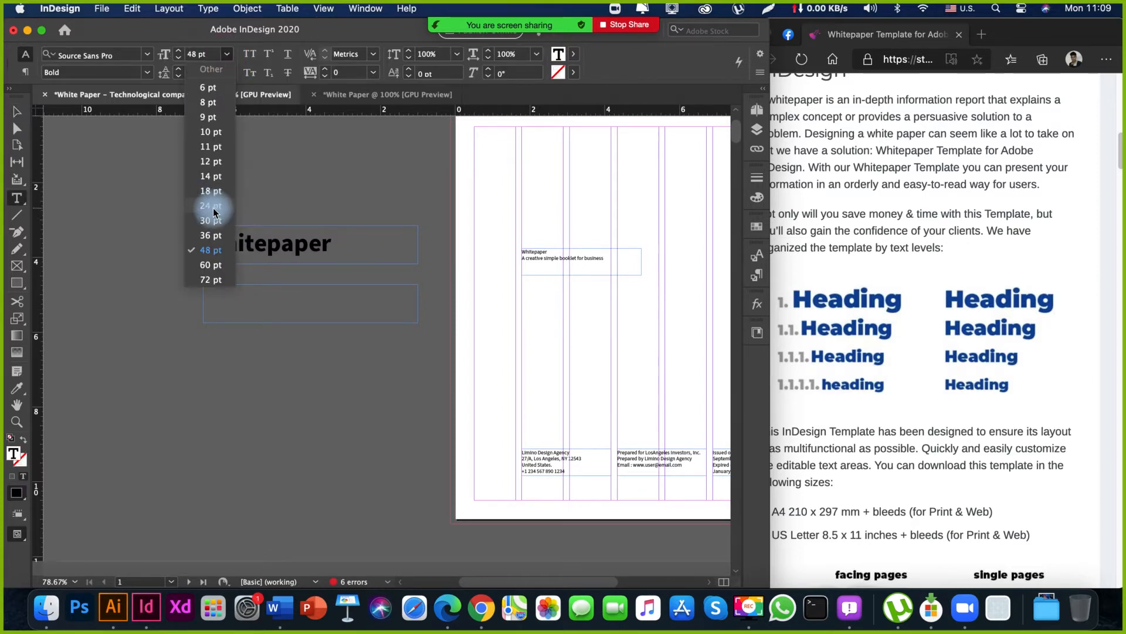
{"action": "left_click", "coordinate": [210, 234]}
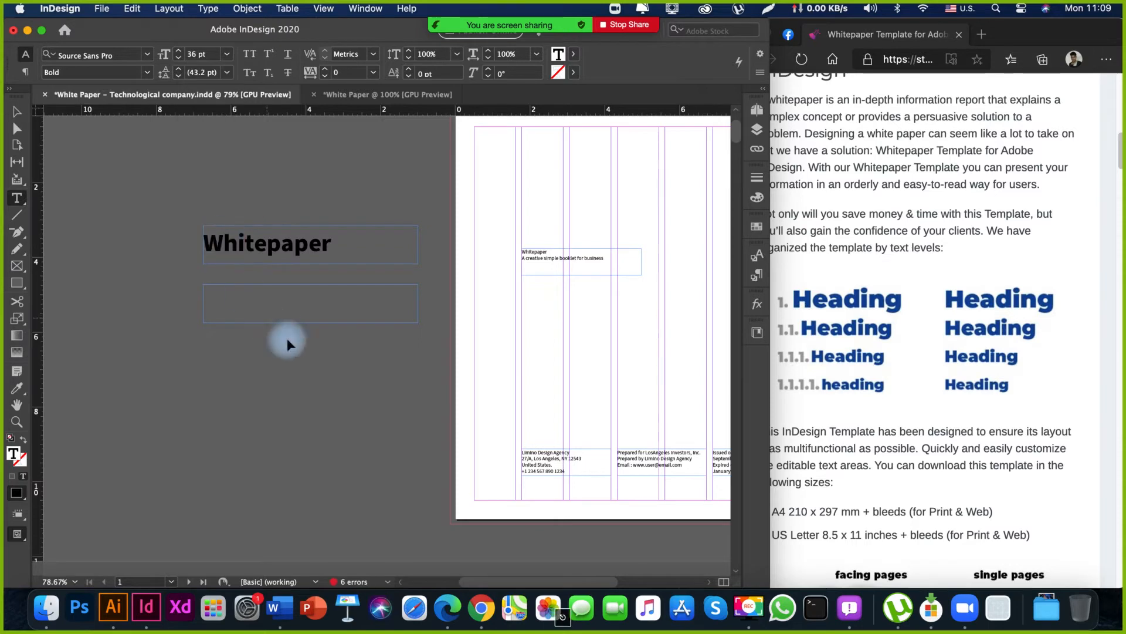
{"action": "key", "text": "Escape"}
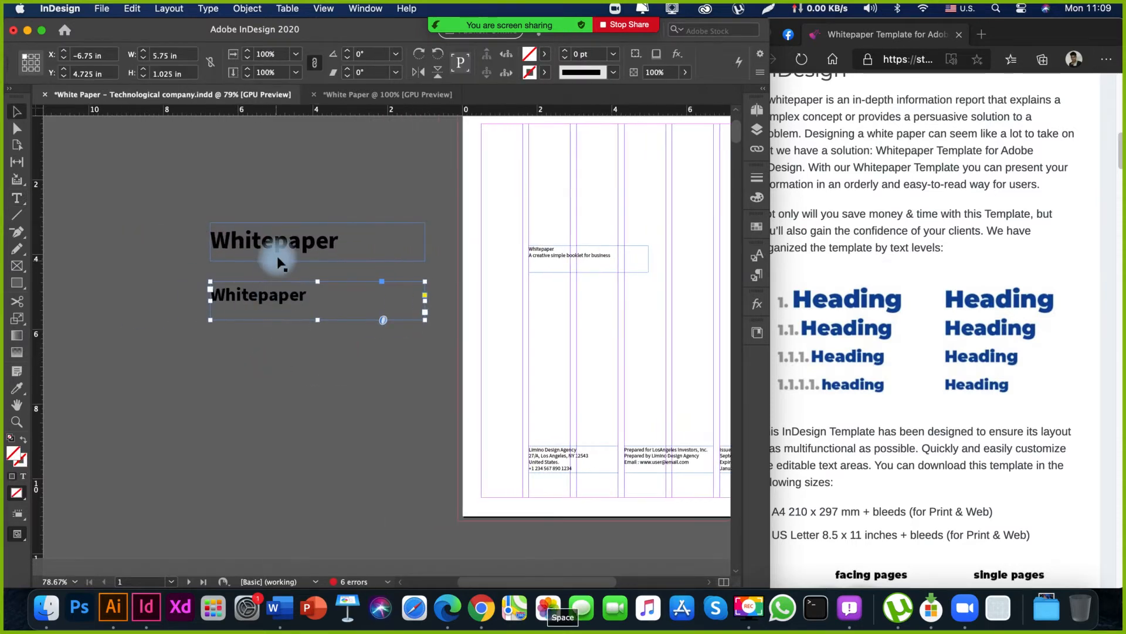
Duplicate the two "Whitepaper" heading frames below the originals and set the third heading's text to 24 pt.
{"action": "left_click", "coordinate": [290, 241], "text": "shift"}
{"action": "left_click_drag", "start_coordinate": [289, 241], "coordinate": [290, 354]}
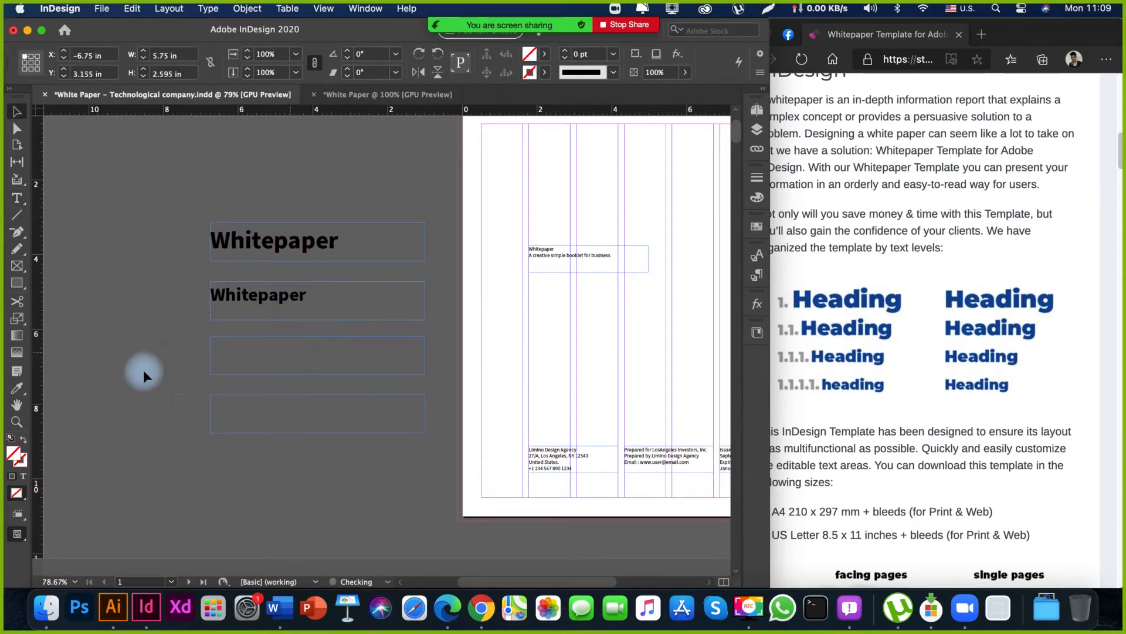
{"action": "key", "text": "t"}
{"action": "double_click", "coordinate": [272, 355]}
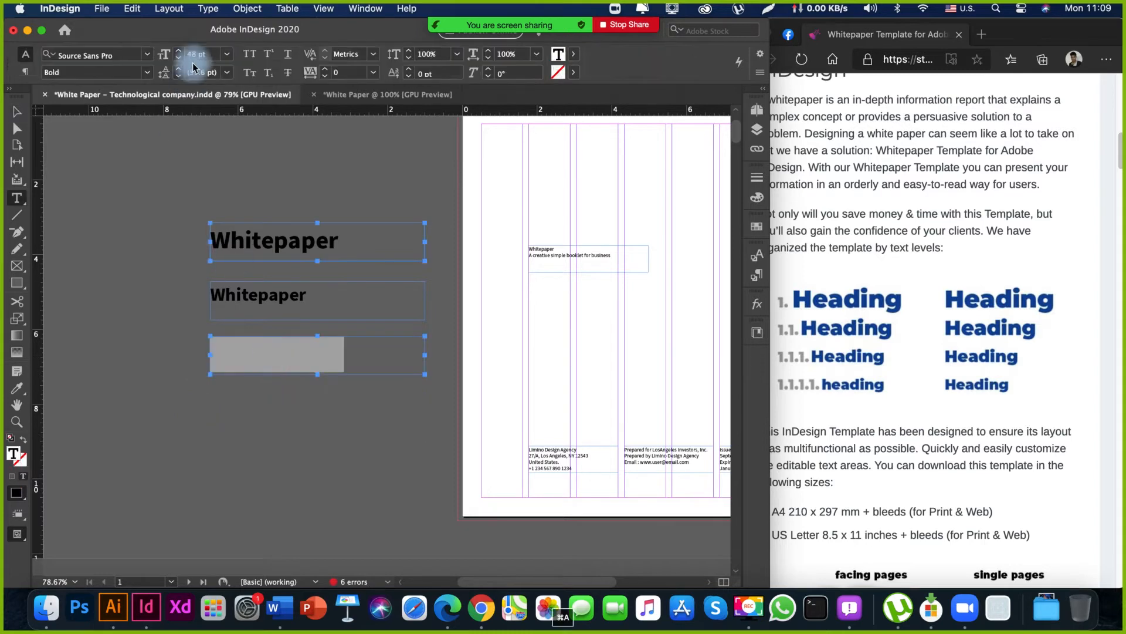
{"action": "left_click", "coordinate": [226, 54]}
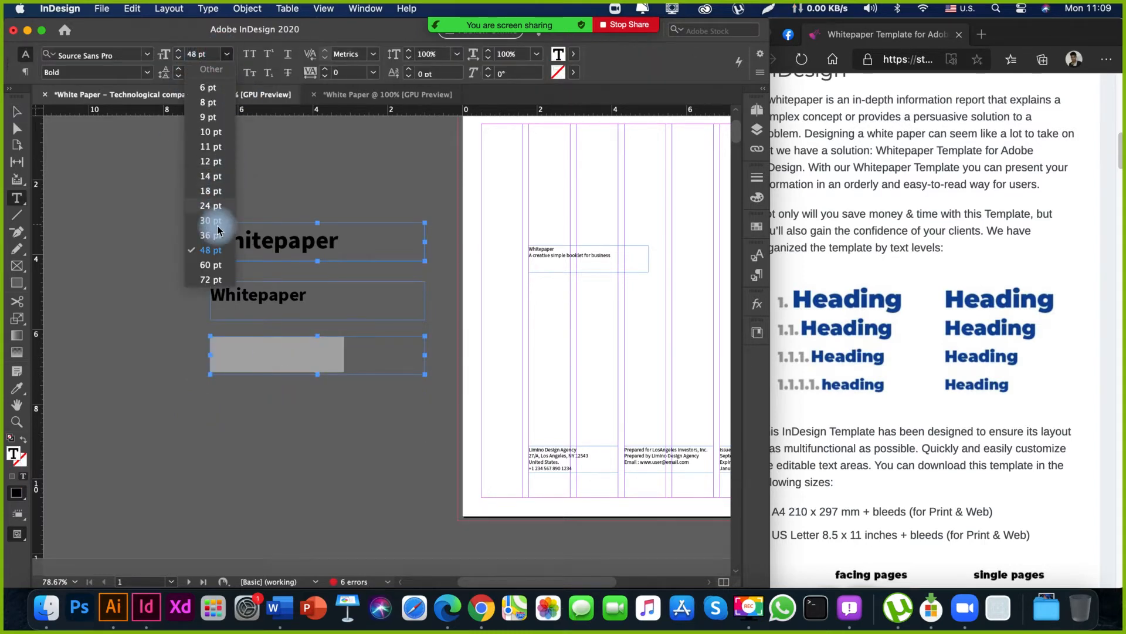
{"action": "left_click", "coordinate": [216, 207]}
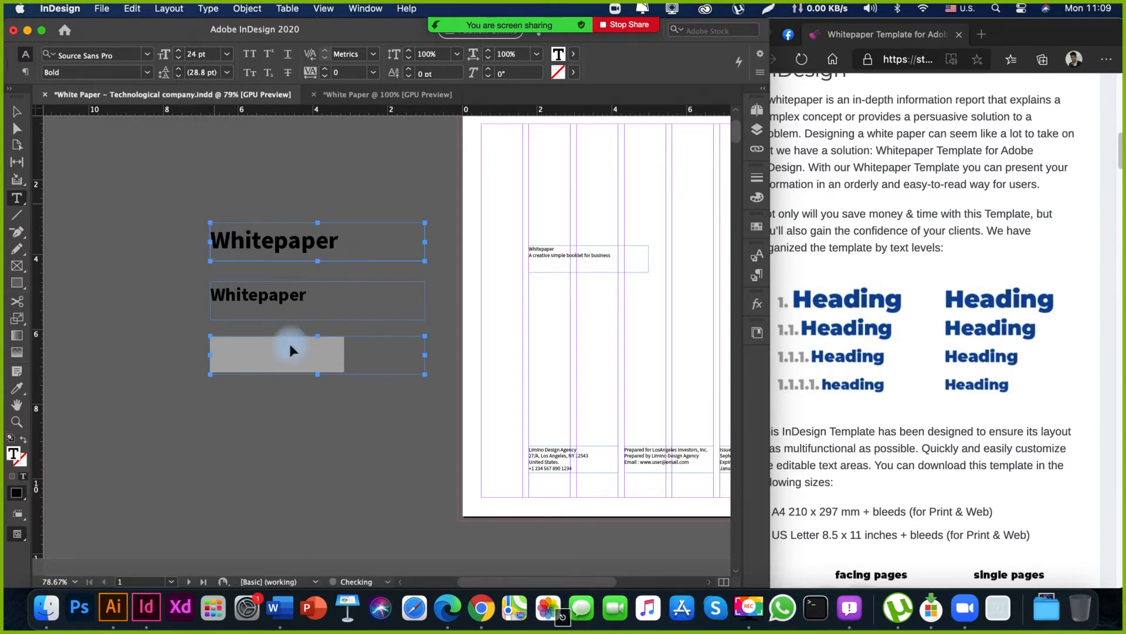
{"action": "key", "text": "Escape"}
Set the text of the fourth "Whitepaper" heading to 18 pt.
{"action": "key", "text": "space"}
{"action": "left_click_drag", "start_coordinate": [298, 359], "coordinate": [291, 296]}
{"action": "left_click_drag", "start_coordinate": [319, 388], "coordinate": [326, 401]}
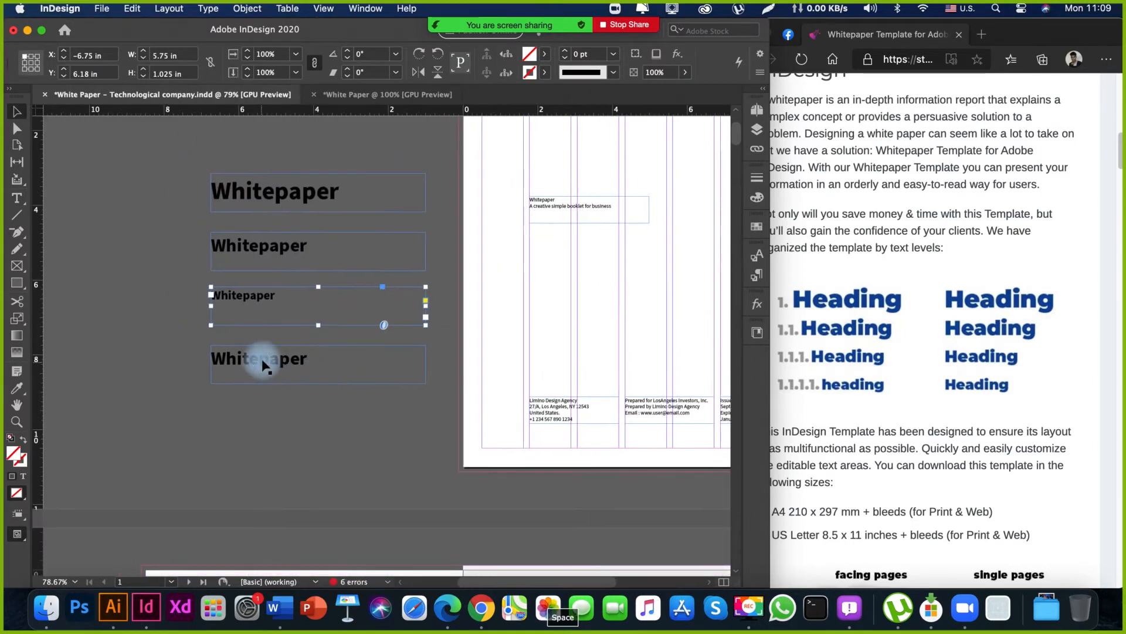
{"action": "key", "text": "t"}
{"action": "double_click", "coordinate": [262, 361]}
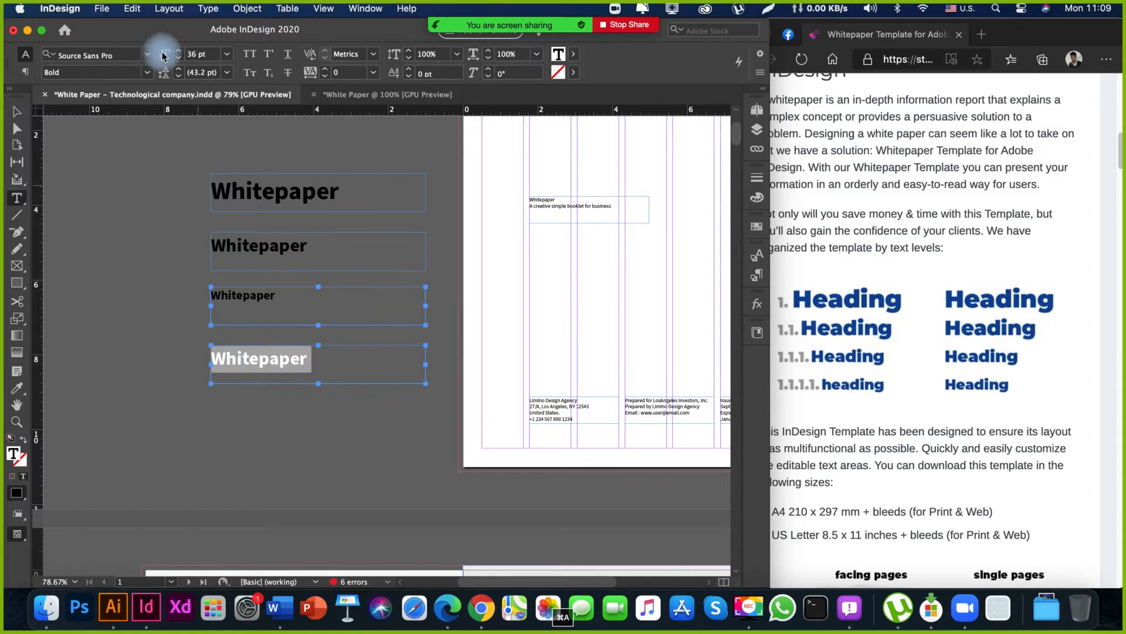
{"action": "left_click", "coordinate": [226, 54]}
{"action": "left_click", "coordinate": [205, 191]}
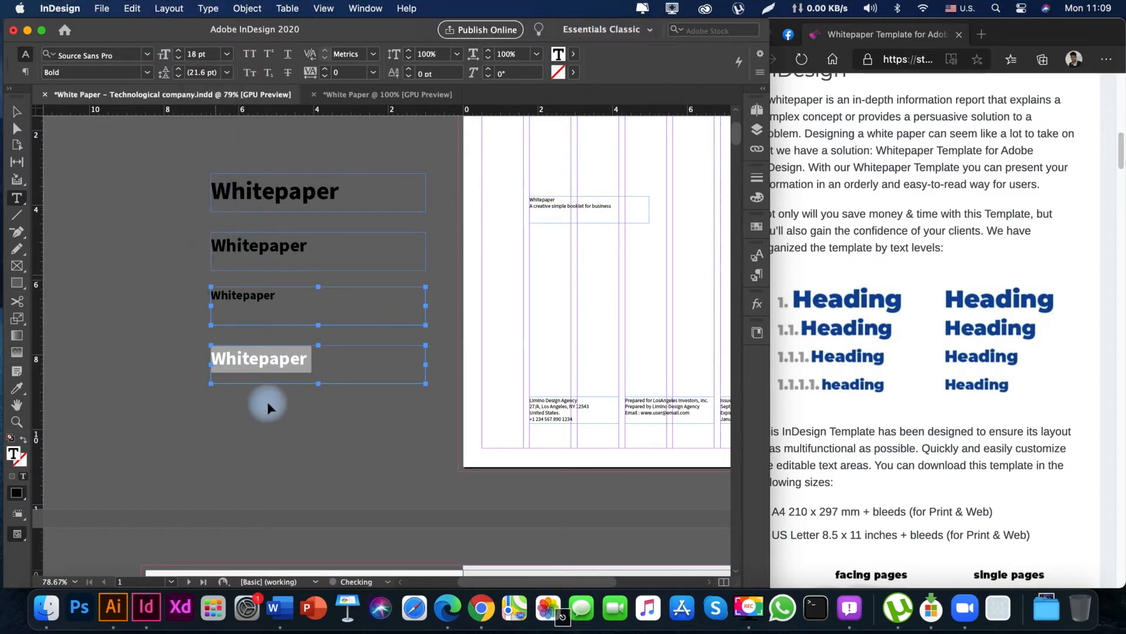
{"action": "key", "text": "Escape"}
Shift all four heading frames together farther from the cover page, to about X -9.1 in.
{"action": "key", "text": "space"}
{"action": "left_click_drag", "start_coordinate": [282, 430], "coordinate": [298, 488]}
{"action": "left_click_drag", "start_coordinate": [131, 206], "coordinate": [271, 486]}
{"action": "left_click_drag", "start_coordinate": [228, 429], "coordinate": [147, 434]}
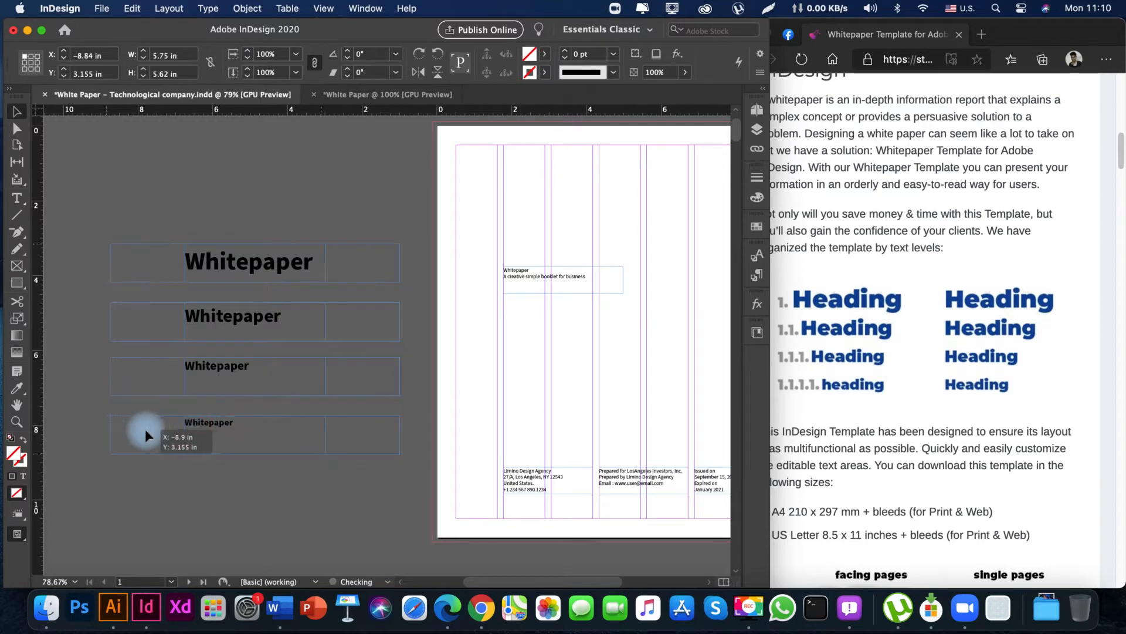
{"action": "left_click", "coordinate": [244, 500]}
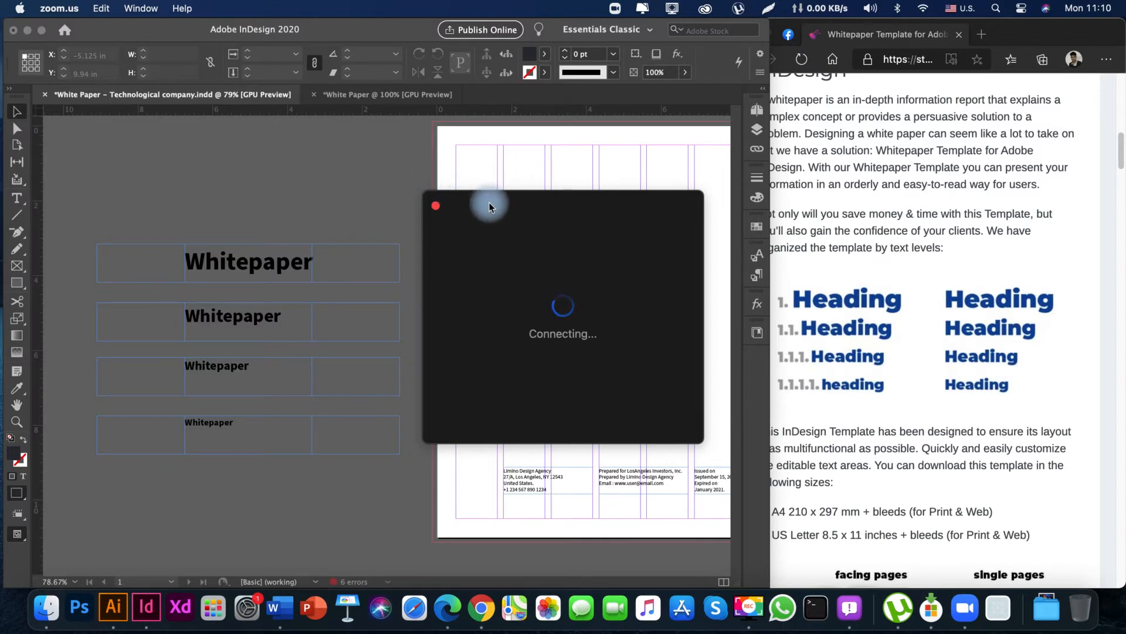
Move the Zoom connecting window away from the middle of the cover page and return to InDesign.
{"action": "left_click_drag", "start_coordinate": [470, 206], "coordinate": [761, 199]}
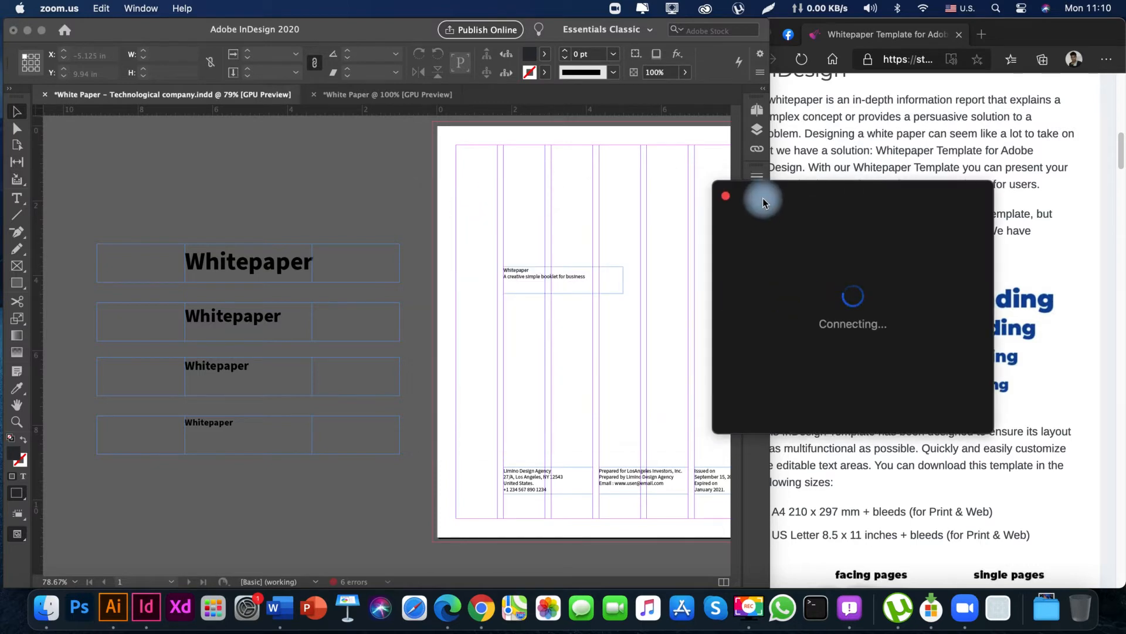
{"action": "left_click", "coordinate": [338, 206]}
Move the four heading frames farther out on the pasteboard, to about X -11.34 in, keeping Y at 3.155 in.
{"action": "key", "text": "space"}
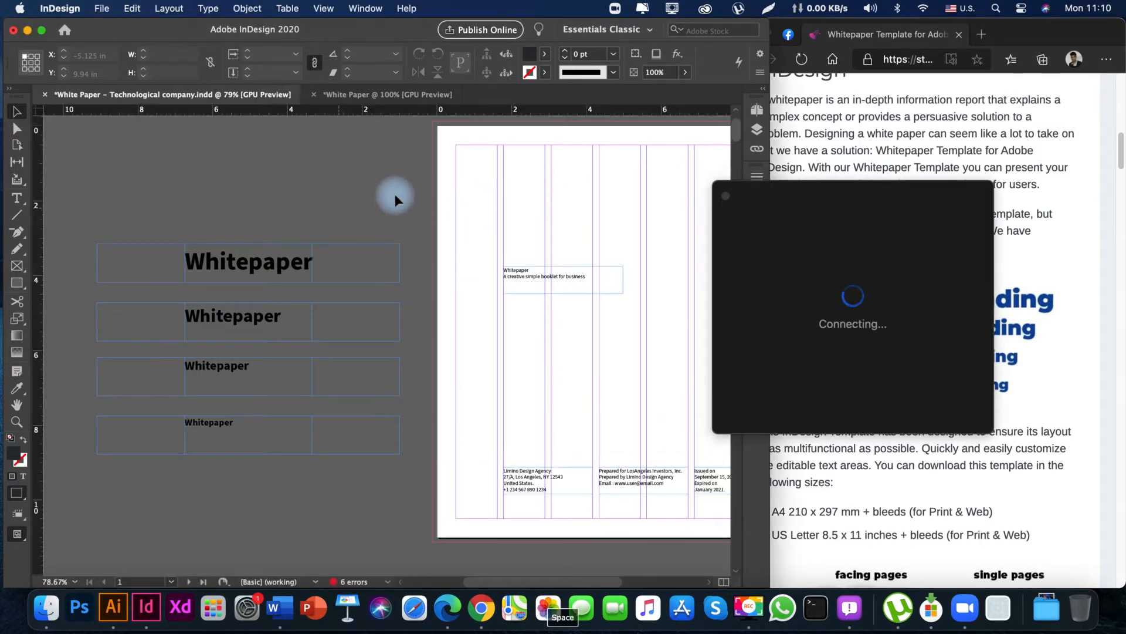
{"action": "left_click_drag", "start_coordinate": [395, 194], "coordinate": [362, 208]}
{"action": "left_click_drag", "start_coordinate": [302, 219], "coordinate": [432, 216]}
{"action": "mouse_move", "coordinate": [286, 250]}
{"action": "left_mouse_down"}
{"action": "mouse_move", "coordinate": [326, 250]}
{"action": "mouse_move", "coordinate": [277, 264]}
{"action": "left_mouse_up"}
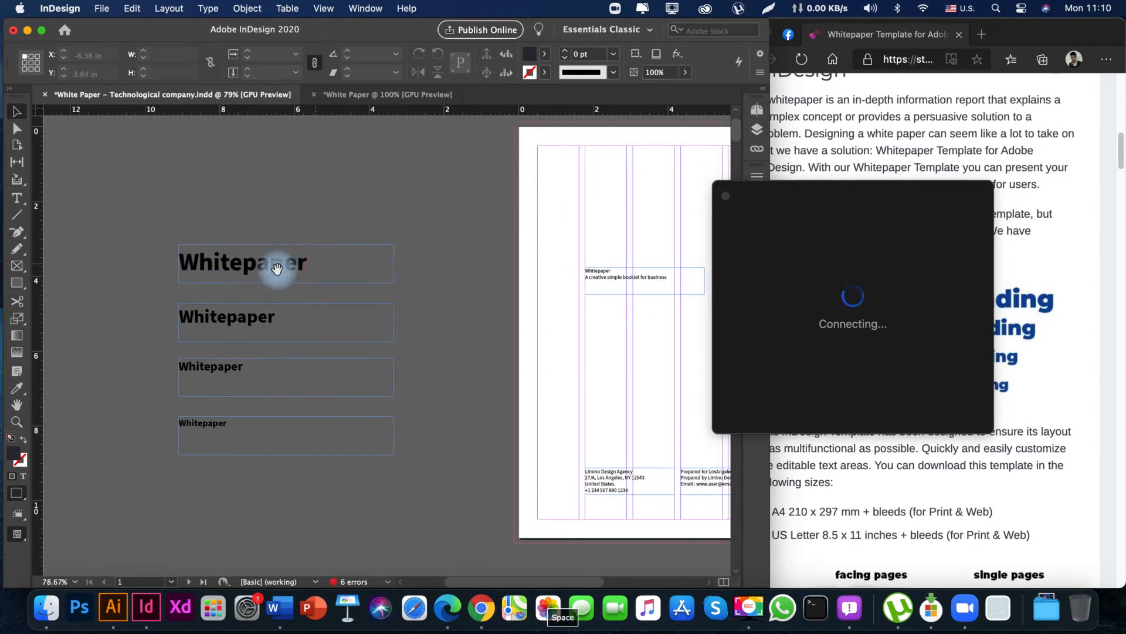
{"action": "left_click_drag", "start_coordinate": [213, 211], "coordinate": [332, 494]}
{"action": "left_click_drag", "start_coordinate": [261, 433], "coordinate": [178, 427]}
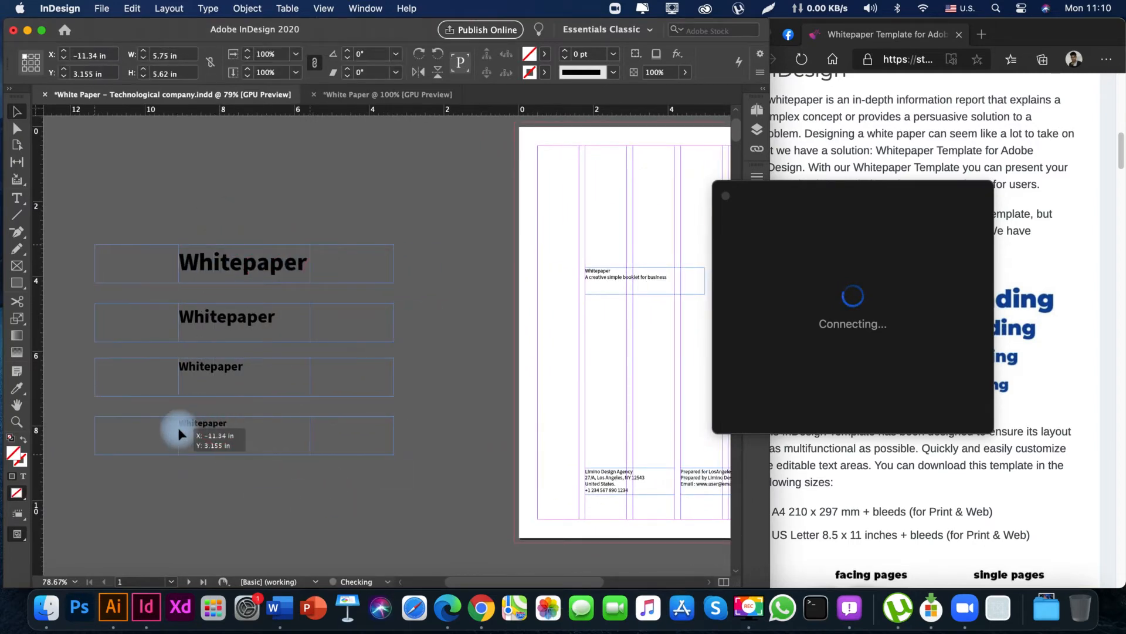
{"action": "left_click", "coordinate": [271, 509]}
Move the Zoom connecting window clear of the InDesign window, onto the browser side.
{"action": "key", "text": "space"}
{"action": "left_click_drag", "start_coordinate": [243, 220], "coordinate": [216, 295]}
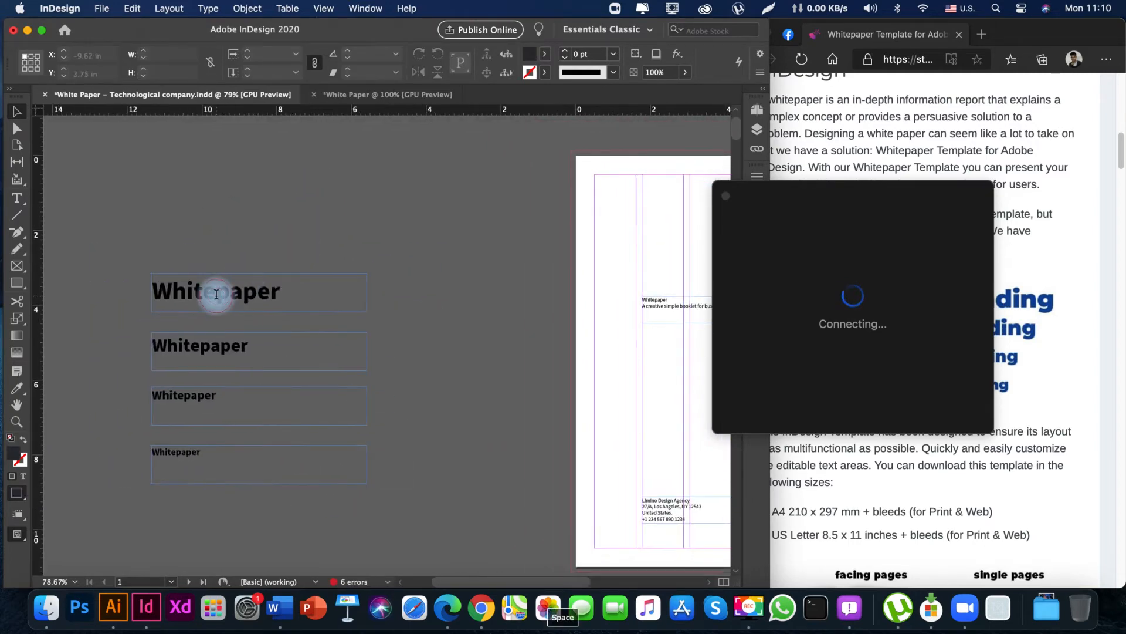
{"action": "left_click", "coordinate": [216, 294]}
{"action": "left_click_drag", "start_coordinate": [786, 196], "coordinate": [894, 209]}
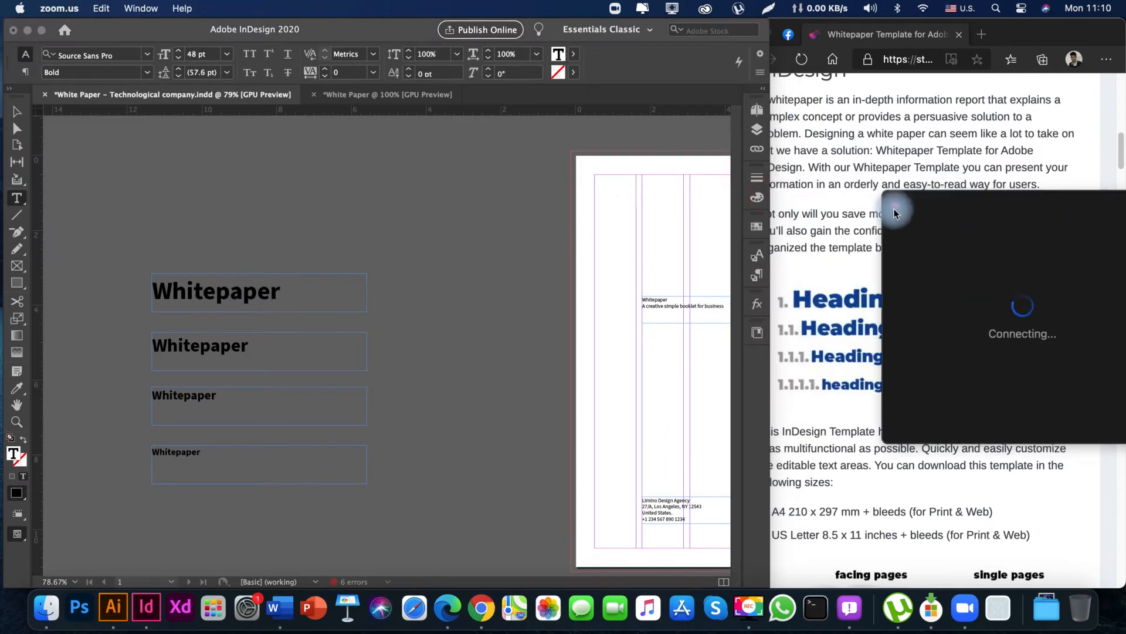
{"action": "left_click", "coordinate": [747, 220]}
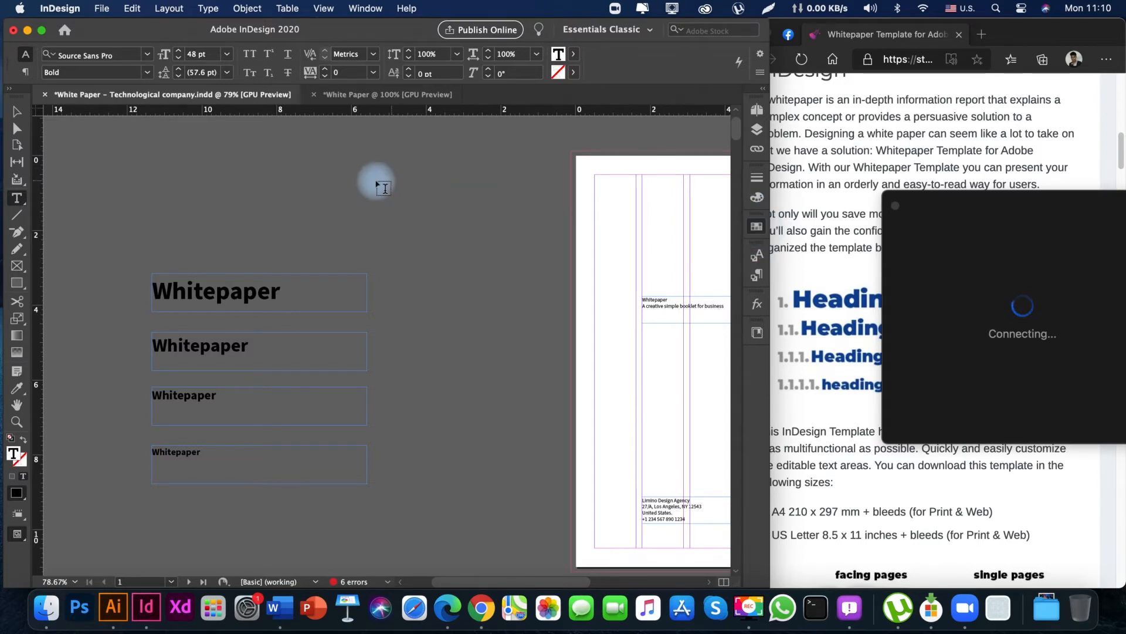
Colour the 48 pt heading with the teal swatch c67m0y27k0 from the Marshmello Primary Colors group.
{"action": "left_click", "coordinate": [18, 111]}
{"action": "key", "text": "F5"}
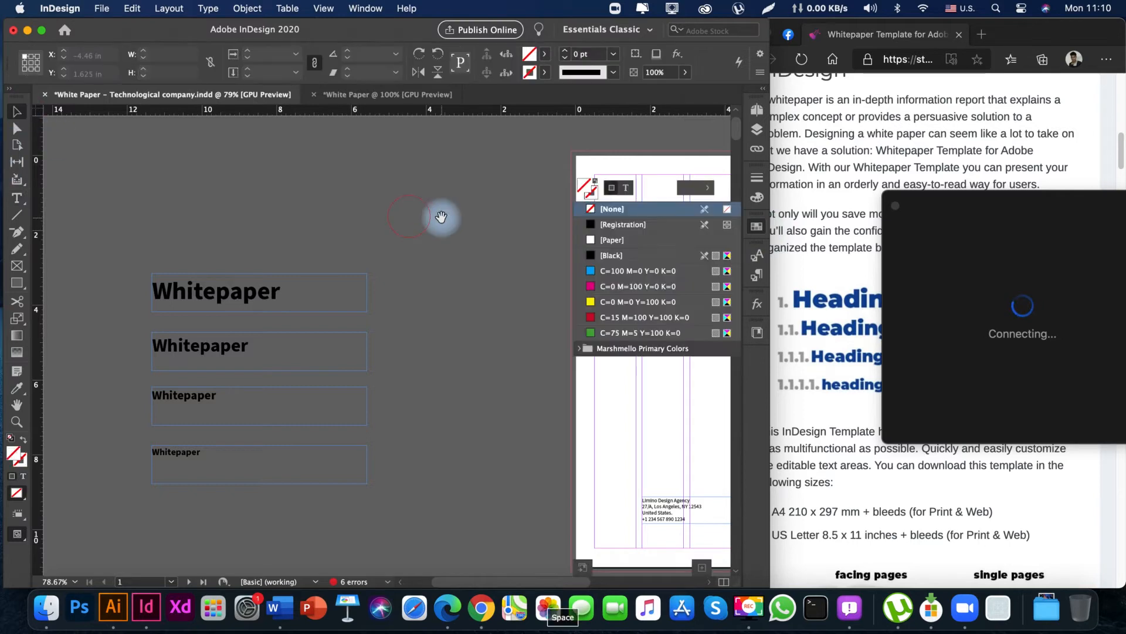
{"action": "double_click", "coordinate": [230, 295]}
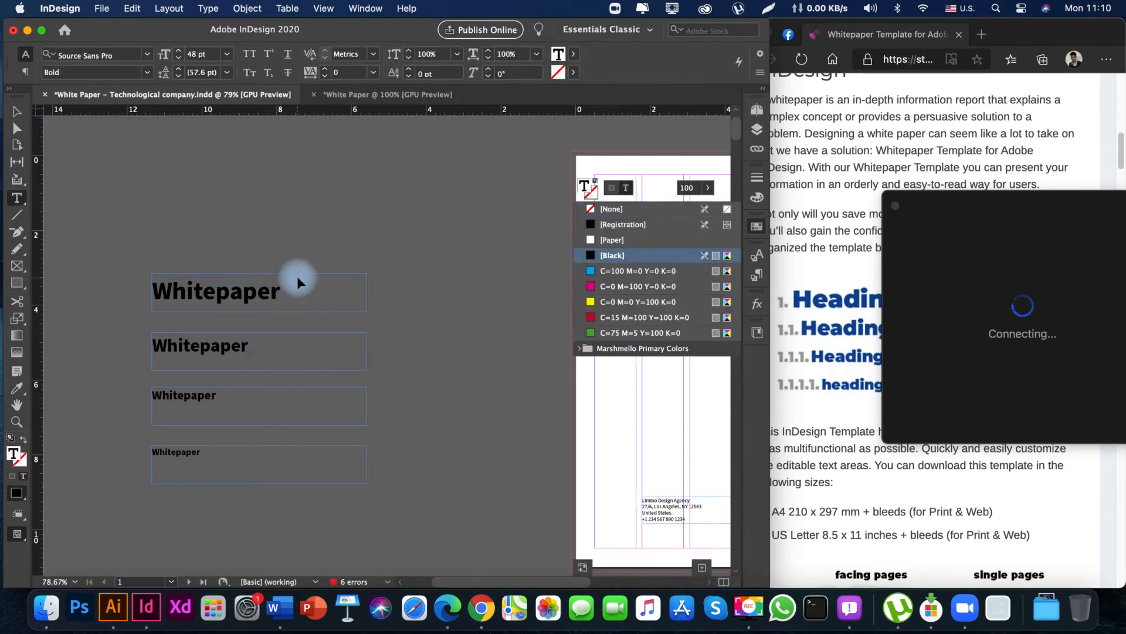
{"action": "key", "text": "super+a"}
{"action": "left_click", "coordinate": [641, 272]}
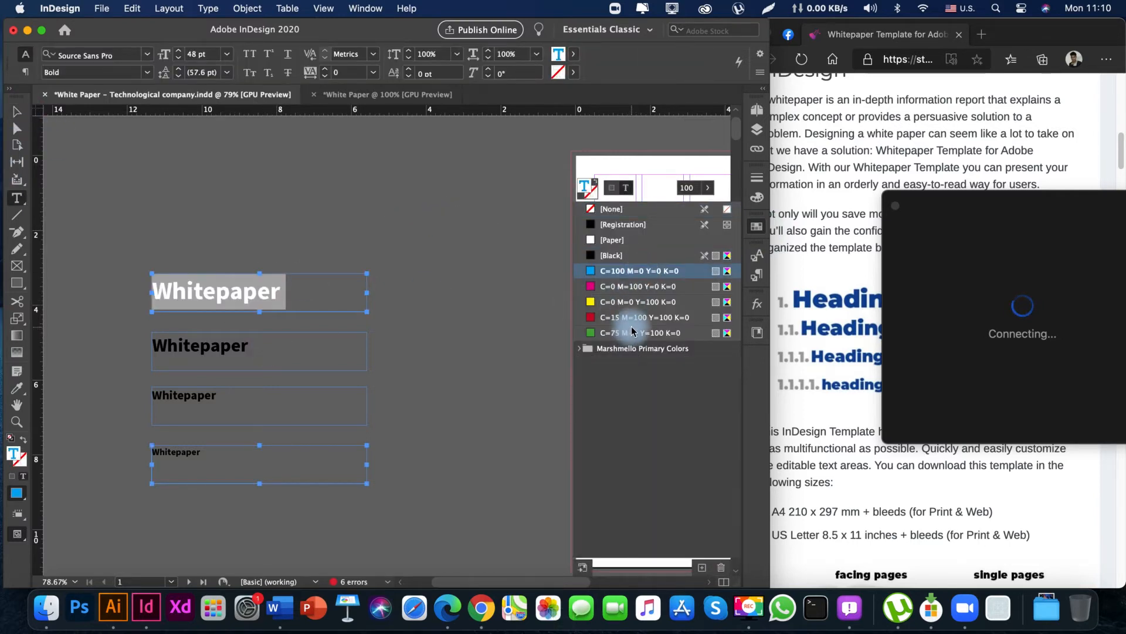
{"action": "left_click", "coordinate": [580, 348]}
{"action": "left_click", "coordinate": [634, 379]}
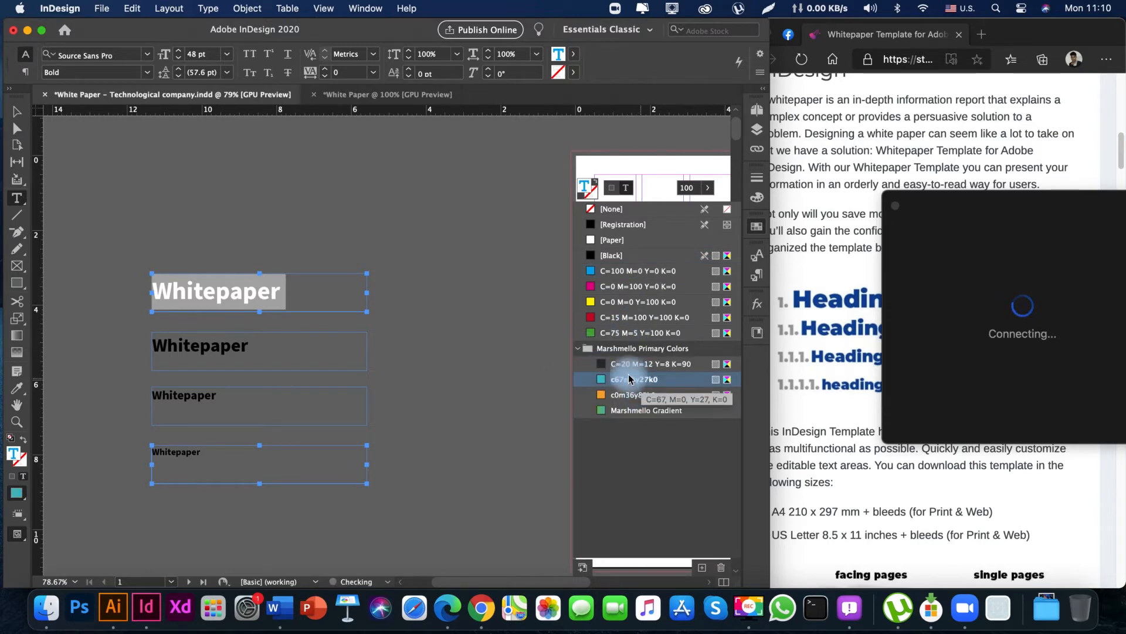
{"action": "key", "text": "Escape"}
Colour the 24 pt heading with the orange swatch c0m36y85k0.
{"action": "key", "text": "space"}
{"action": "left_click_drag", "start_coordinate": [300, 245], "coordinate": [316, 217]}
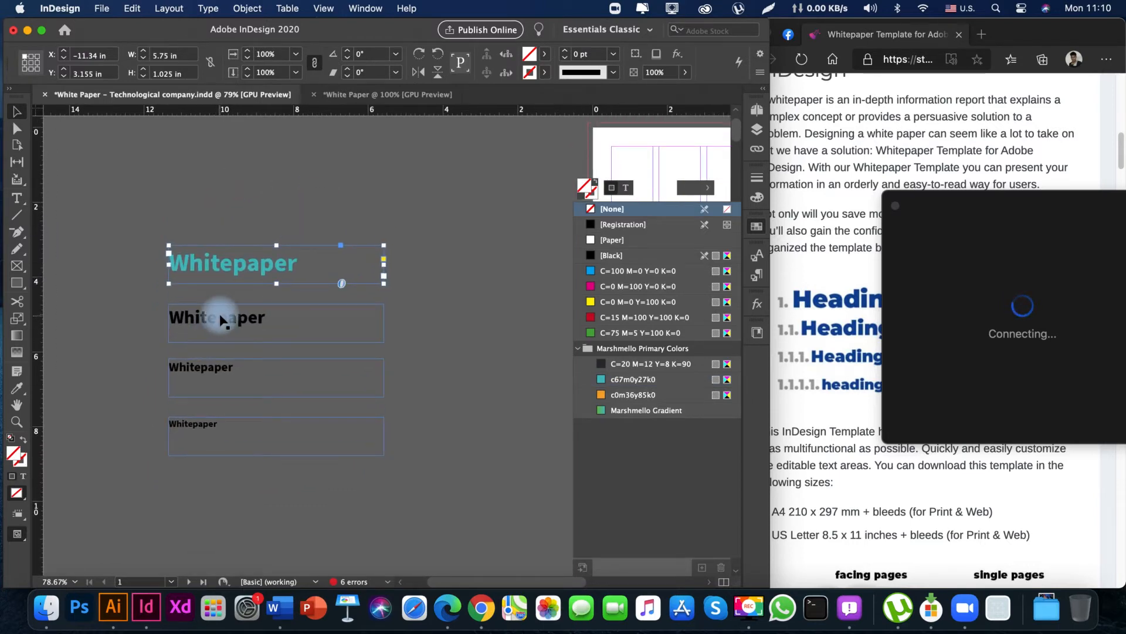
{"action": "double_click", "coordinate": [203, 369]}
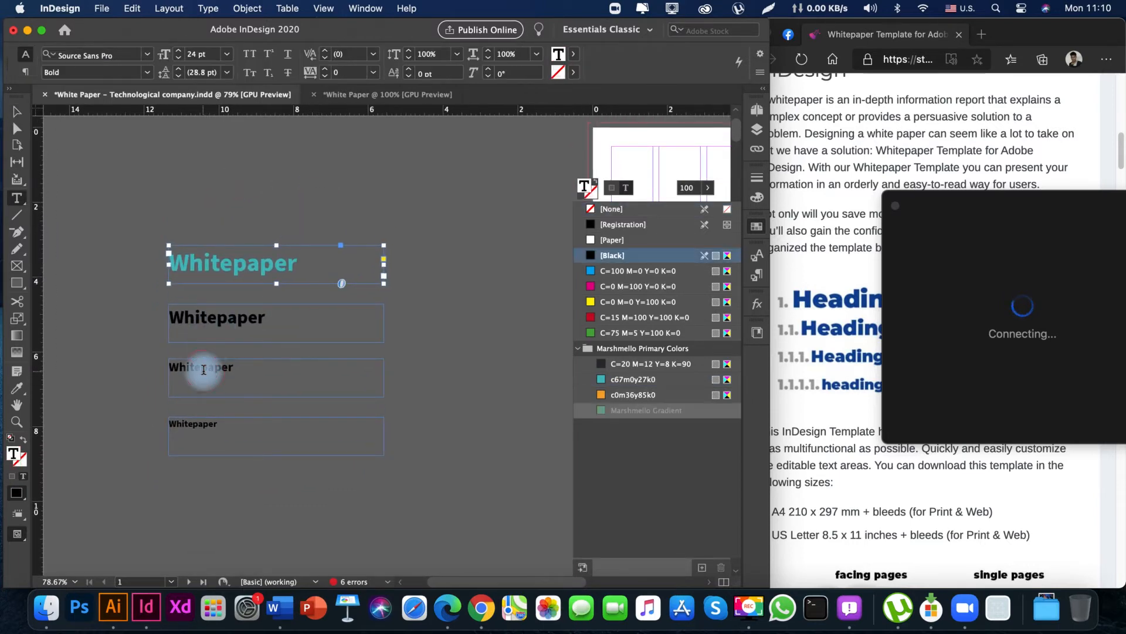
{"action": "left_click", "coordinate": [619, 396]}
{"action": "key", "text": "Escape"}
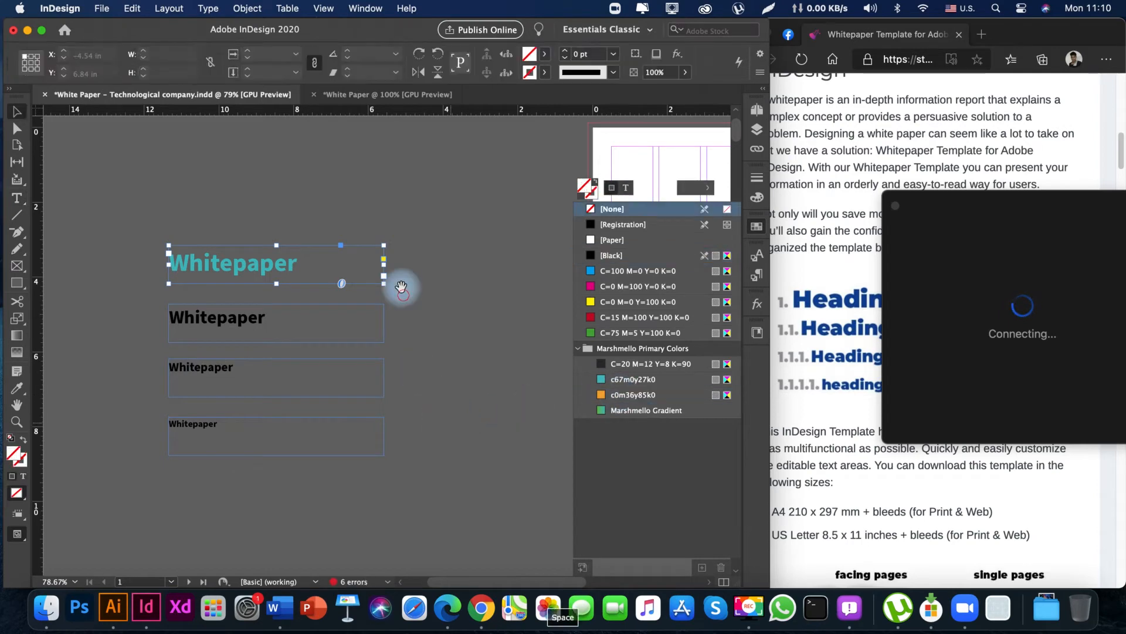
Draw a new text frame on the pasteboard between the teal heading and the cover page, about as tall as the heading's frame.
{"action": "left_click", "coordinate": [402, 289]}
{"action": "key", "text": "space"}
{"action": "left_click_drag", "start_coordinate": [416, 352], "coordinate": [382, 457]}
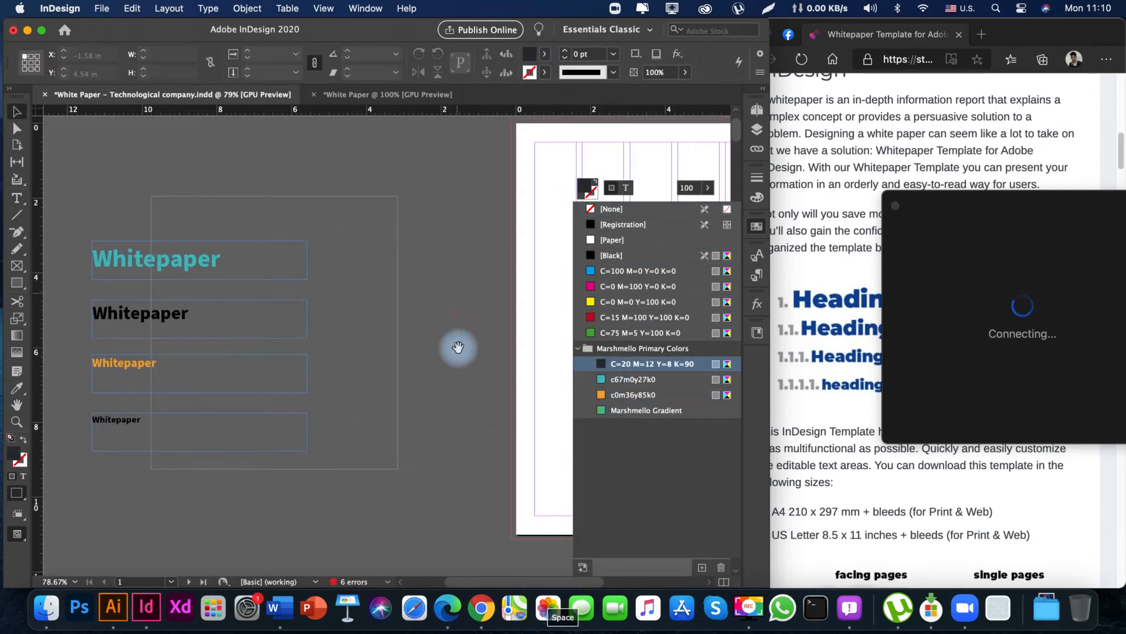
{"action": "left_click_drag", "start_coordinate": [455, 345], "coordinate": [354, 338]}
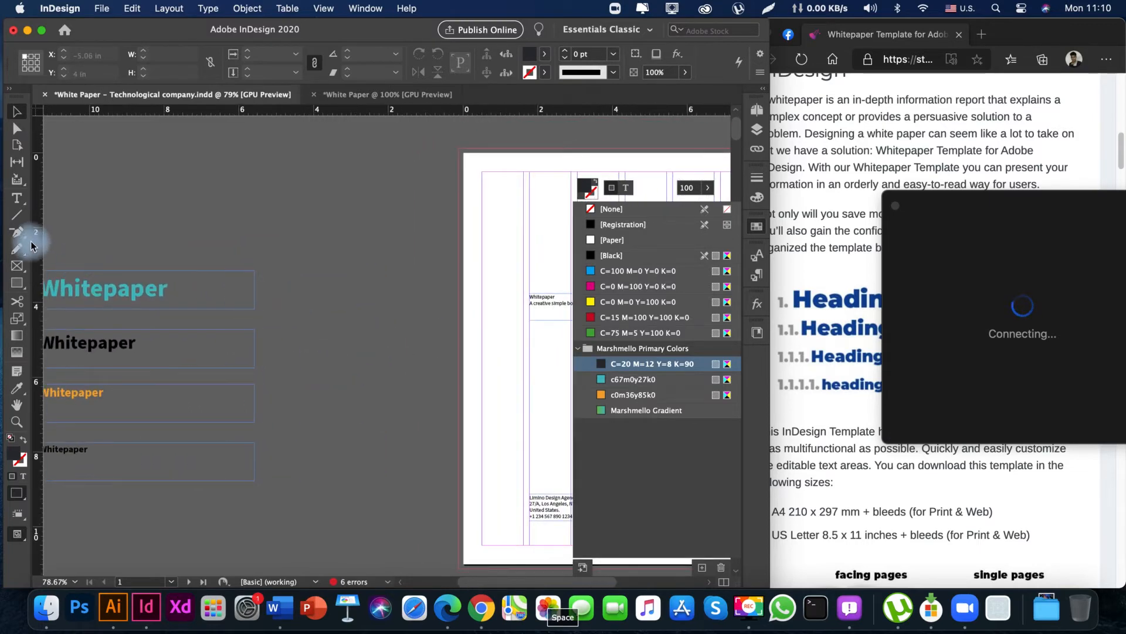
{"action": "left_click", "coordinate": [17, 198]}
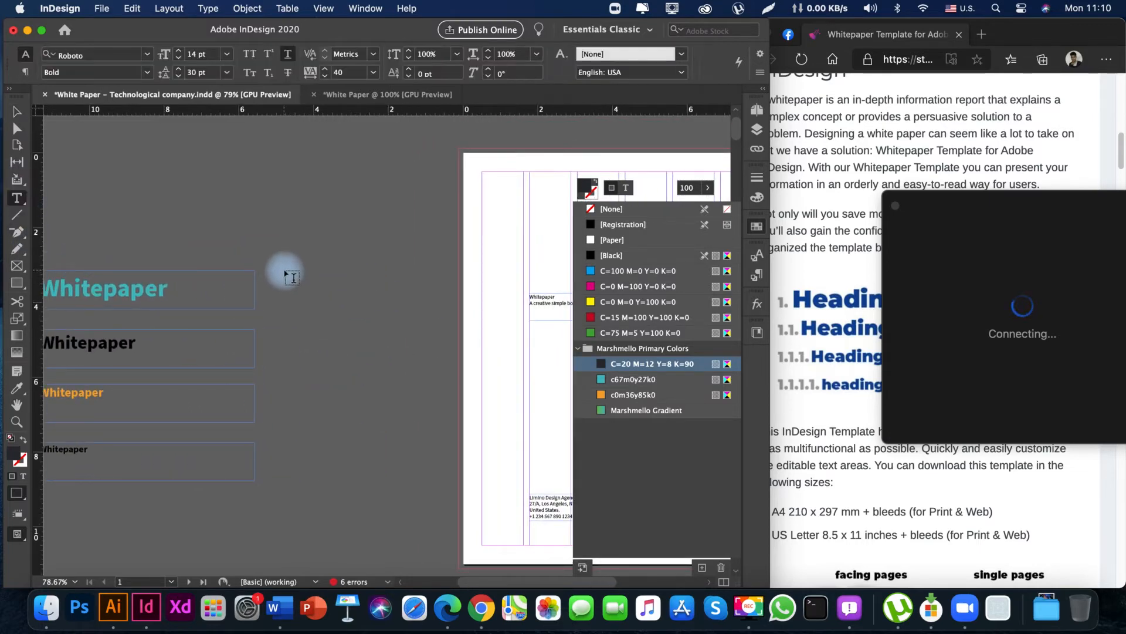
{"action": "left_click_drag", "start_coordinate": [285, 271], "coordinate": [418, 307]}
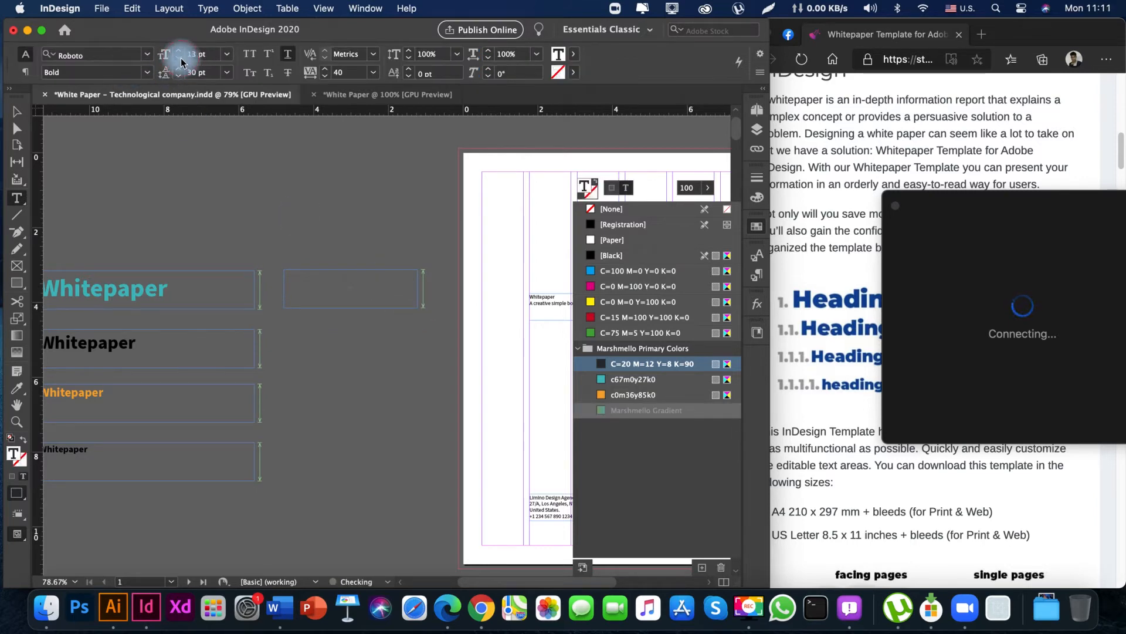
Set the new text frame's font weight to Regular and fill the frame with placeholder text.
{"action": "left_click", "coordinate": [147, 76]}
{"action": "left_click", "coordinate": [88, 115]}
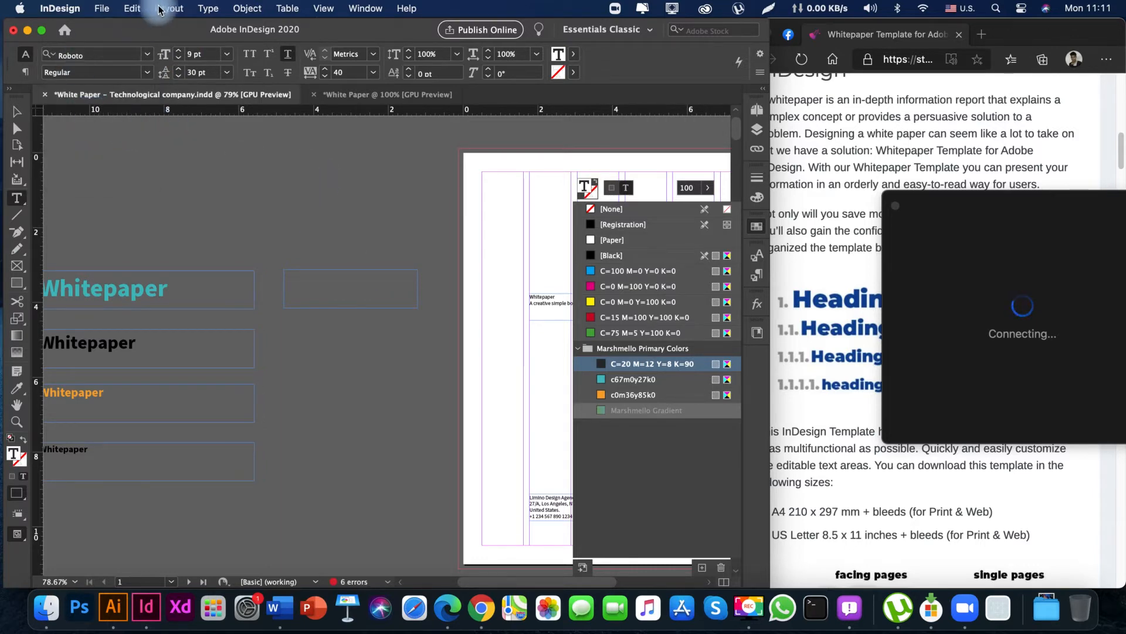
{"action": "left_click", "coordinate": [206, 8]}
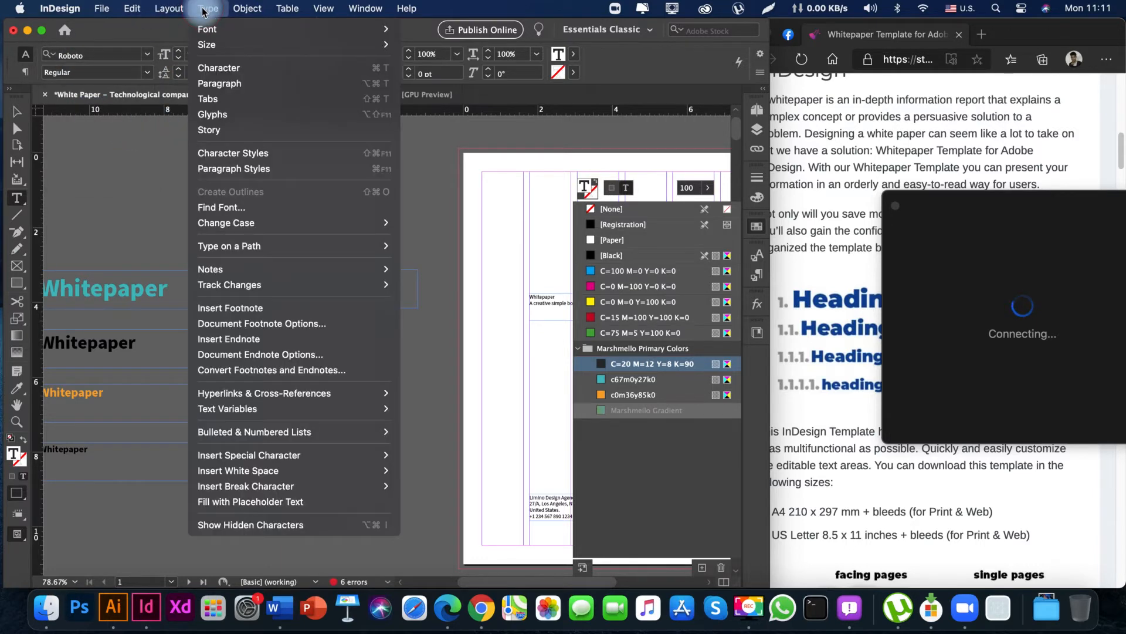
{"action": "left_click", "coordinate": [264, 501]}
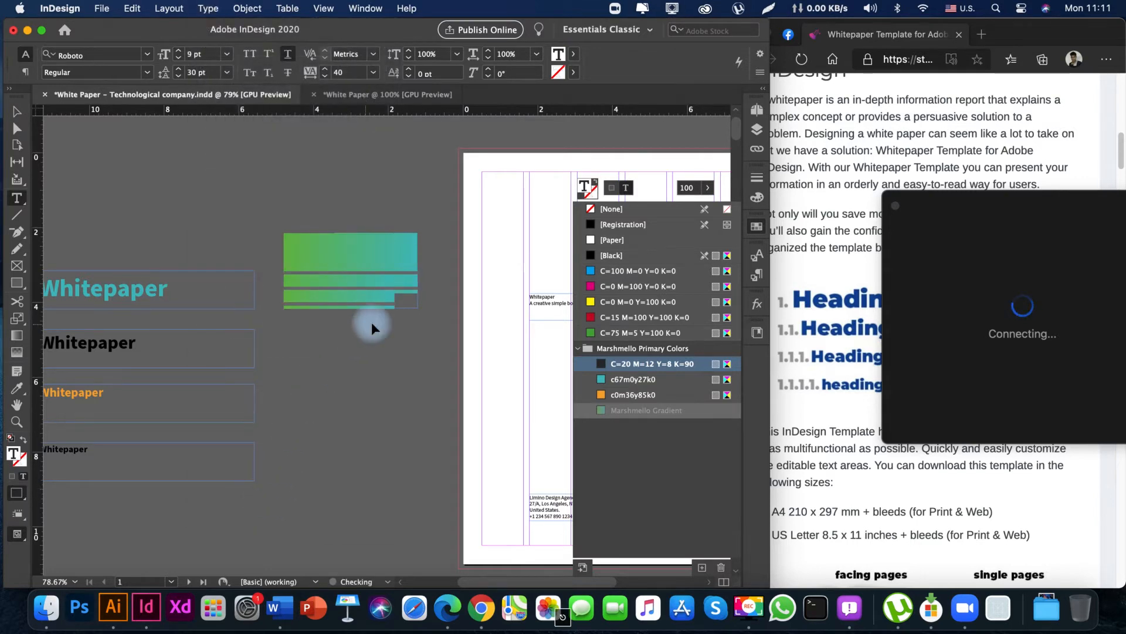
{"action": "key", "text": "Escape"}
{"action": "mouse_move", "coordinate": [354, 319]}
{"action": "left_mouse_down"}
{"action": "mouse_move", "coordinate": [375, 319]}
{"action": "mouse_move", "coordinate": [368, 310]}
{"action": "left_mouse_up"}
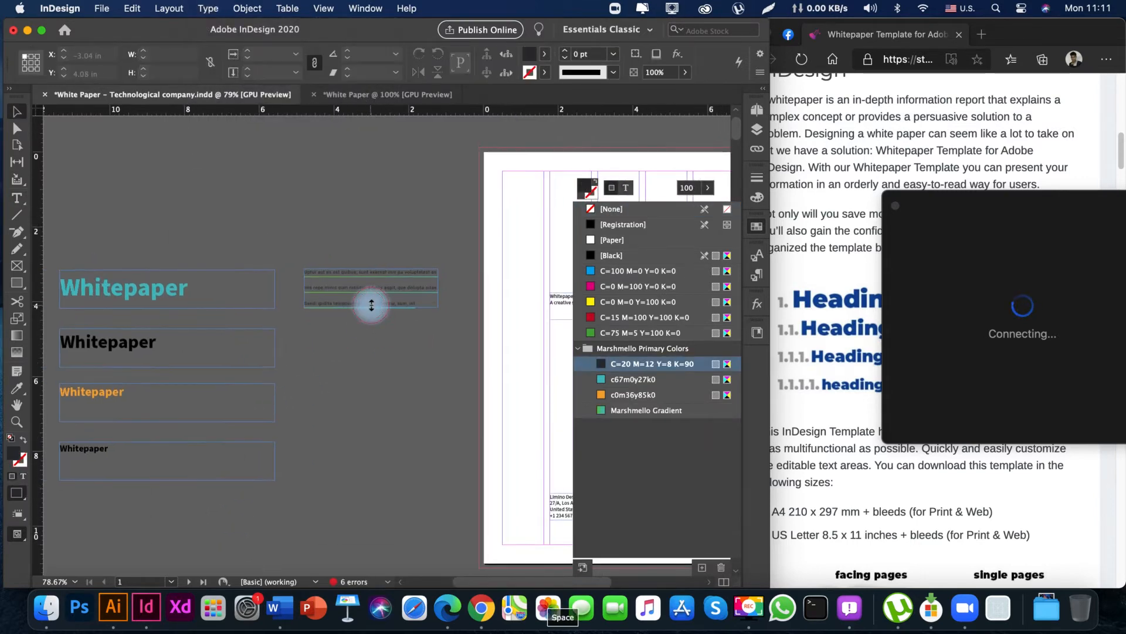
Set the size of all the placeholder text in the new frame to 10 pt.
{"action": "left_click", "coordinate": [371, 305]}
{"action": "double_click", "coordinate": [377, 303]}
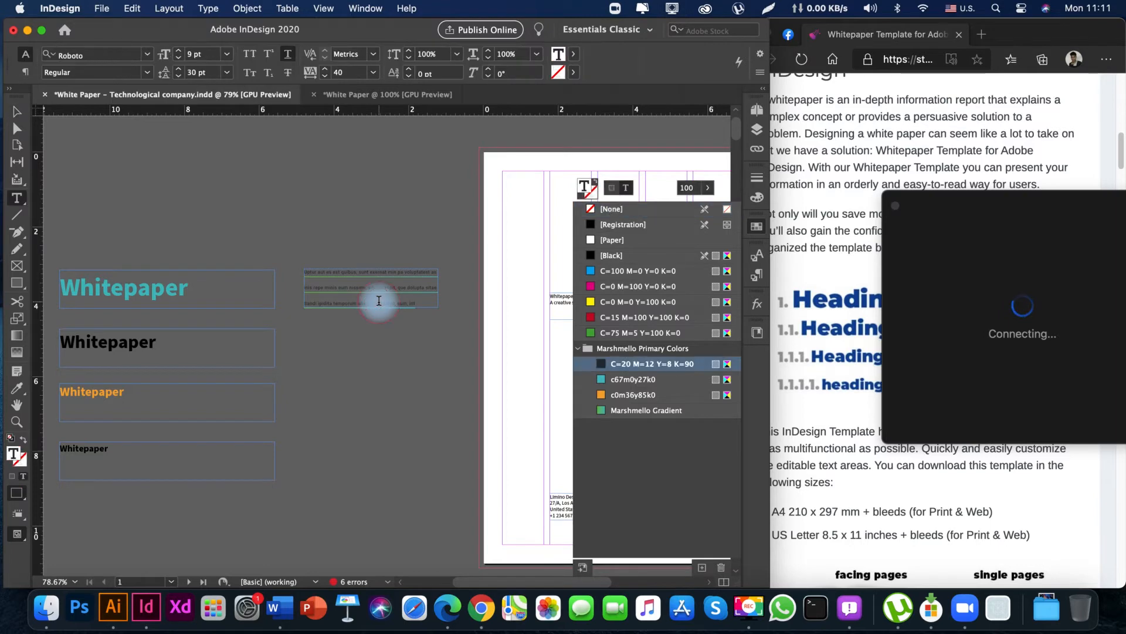
{"action": "key", "text": "super+a"}
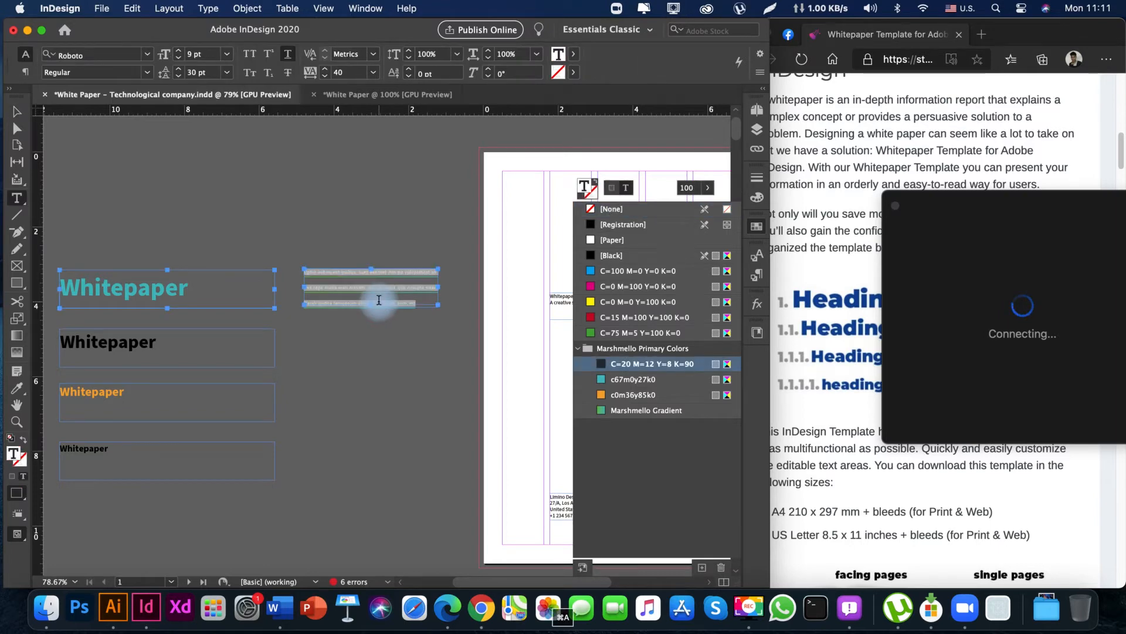
{"action": "left_click", "coordinate": [179, 50]}
{"action": "key", "text": "Escape"}
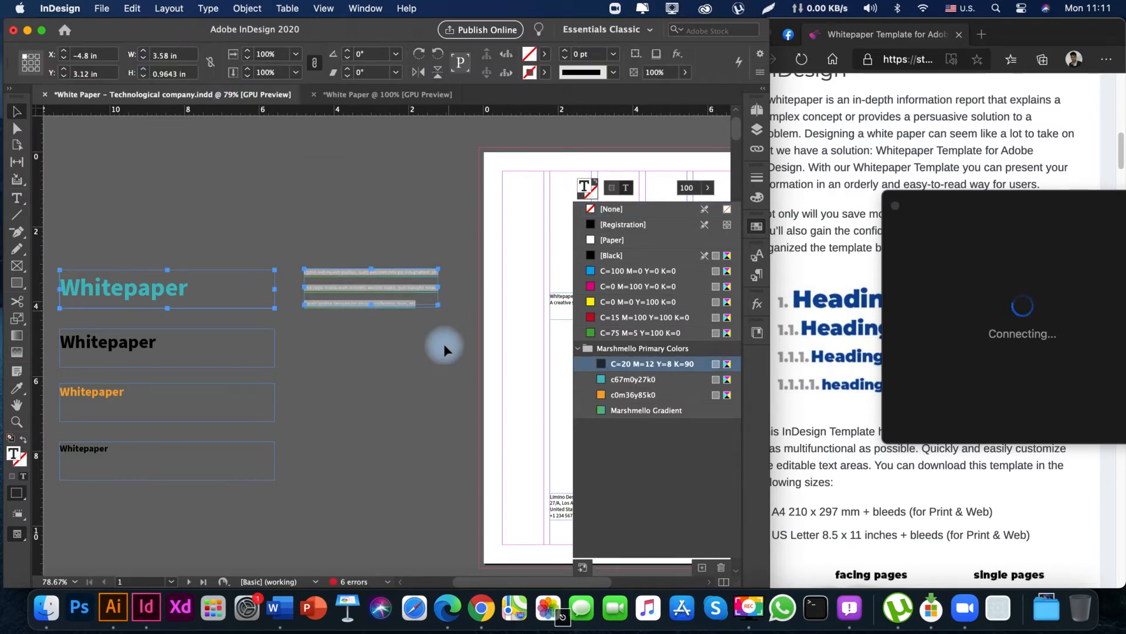
{"action": "left_click_drag", "start_coordinate": [423, 326], "coordinate": [362, 319]}
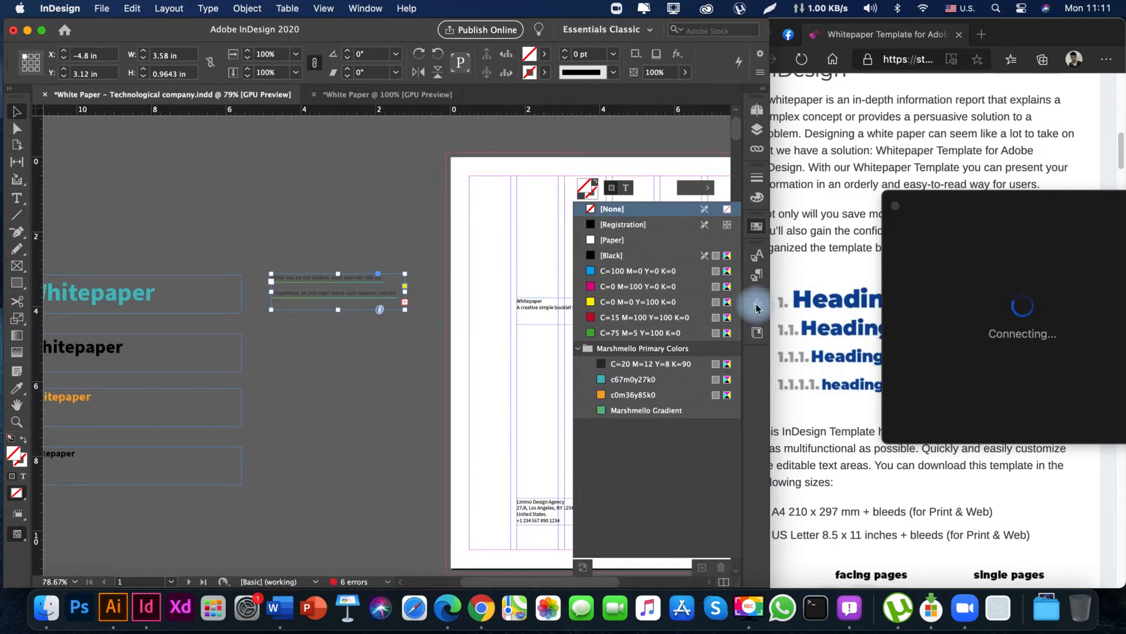
Delete the five Marshmello paragraph and header styles together, replacing all of them with [Basic Paragraph].
{"action": "left_click", "coordinate": [758, 275]}
{"action": "left_click", "coordinate": [391, 403]}
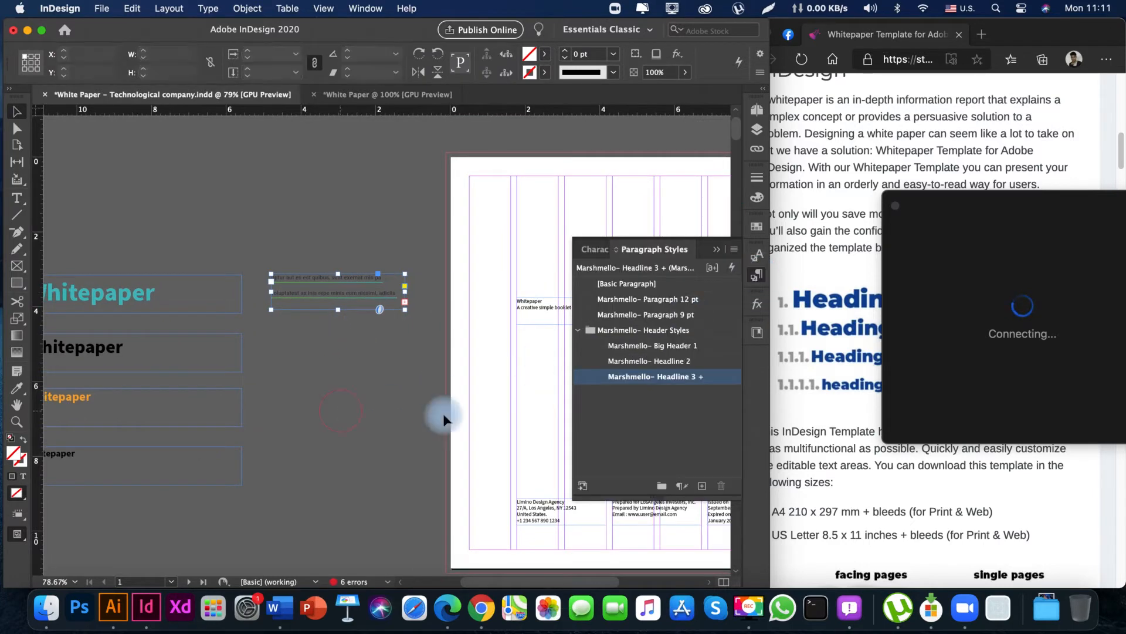
{"action": "left_click", "coordinate": [706, 380]}
{"action": "left_click", "coordinate": [698, 299], "text": "shift"}
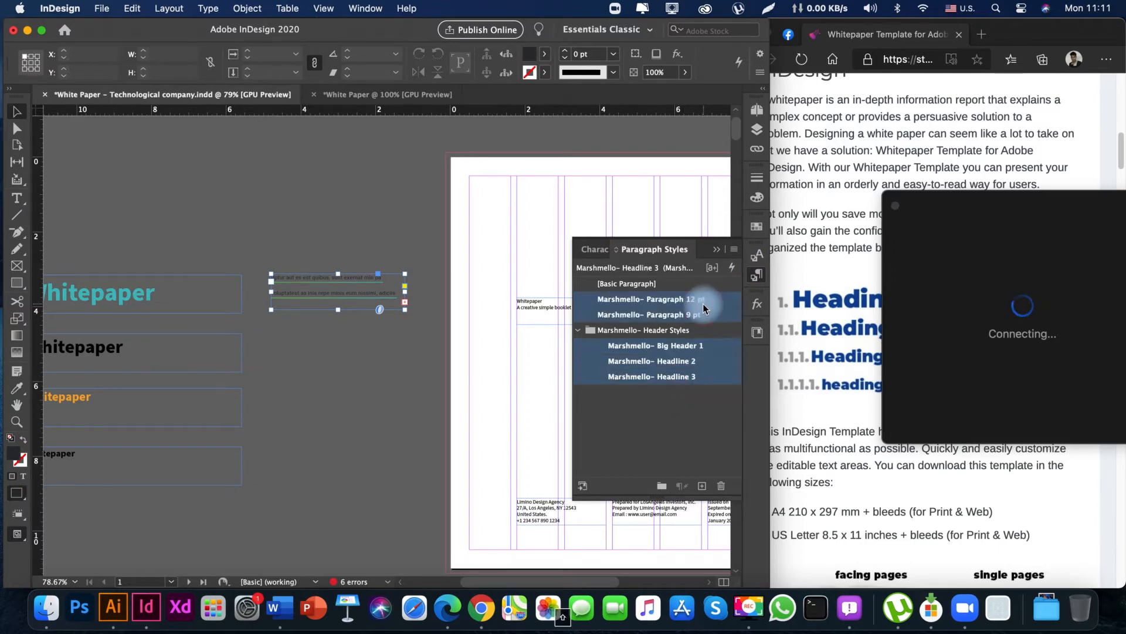
{"action": "left_click", "coordinate": [720, 485]}
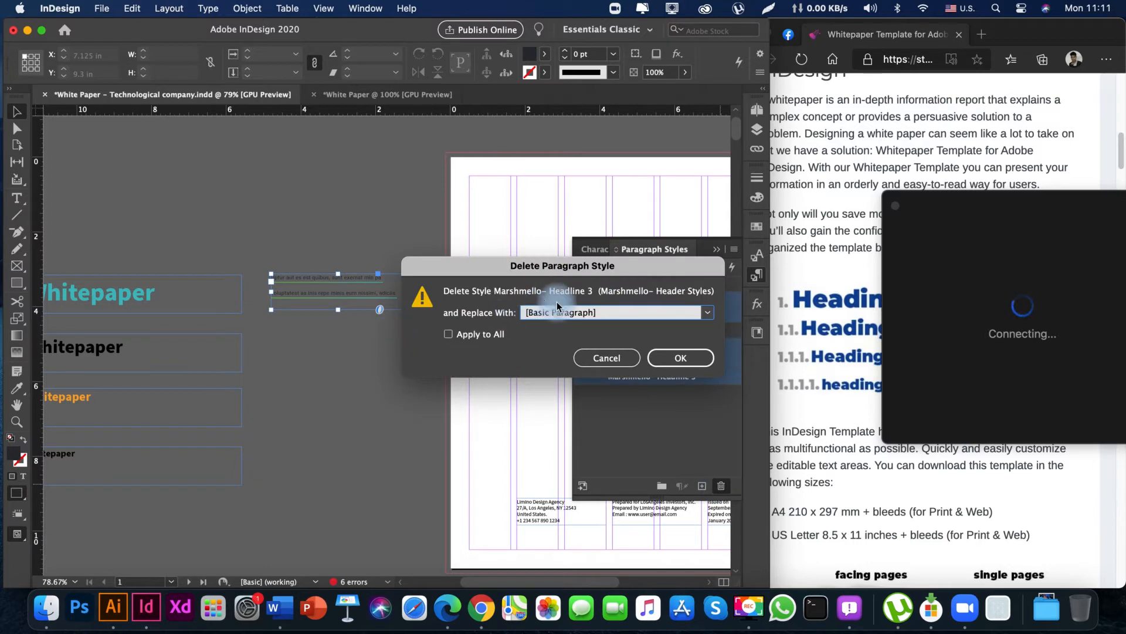
{"action": "left_click", "coordinate": [448, 334]}
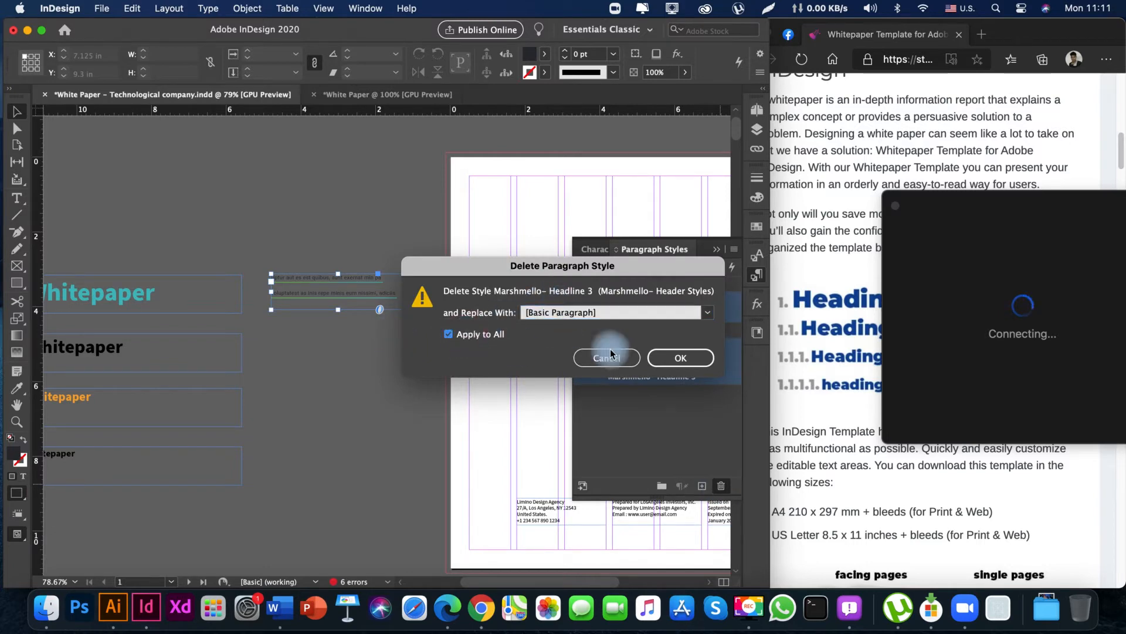
{"action": "left_click", "coordinate": [668, 357]}
{"action": "left_click", "coordinate": [331, 369]}
Set the font of the placeholder paragraph to Source Sans Pro Regular.
{"action": "mouse_move", "coordinate": [360, 332]}
{"action": "left_mouse_down"}
{"action": "mouse_move", "coordinate": [294, 352]}
{"action": "mouse_move", "coordinate": [356, 351]}
{"action": "left_mouse_up"}
{"action": "left_click_drag", "start_coordinate": [214, 408], "coordinate": [291, 398]}
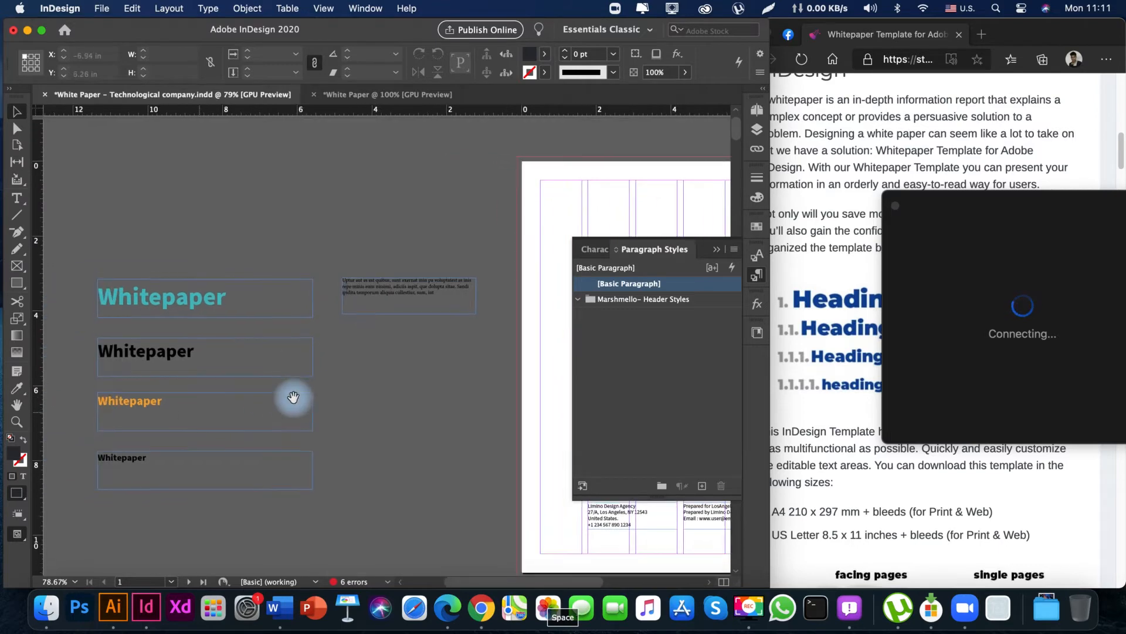
{"action": "left_click_drag", "start_coordinate": [409, 400], "coordinate": [342, 404]}
{"action": "left_click", "coordinate": [356, 292]}
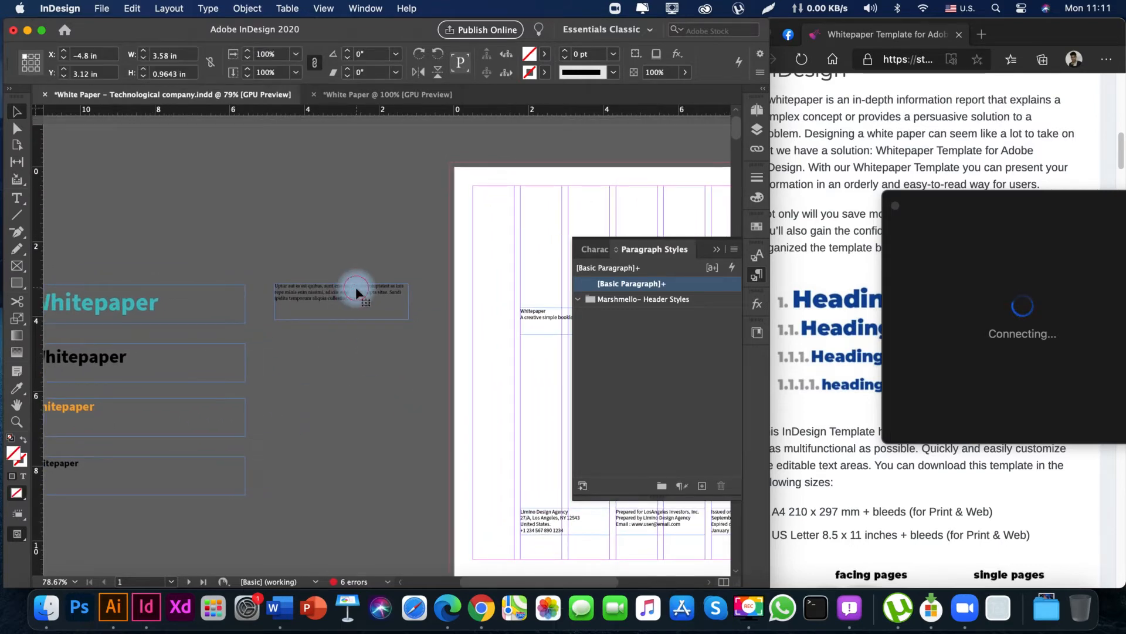
{"action": "double_click", "coordinate": [357, 291]}
{"action": "key", "text": "super+a"}
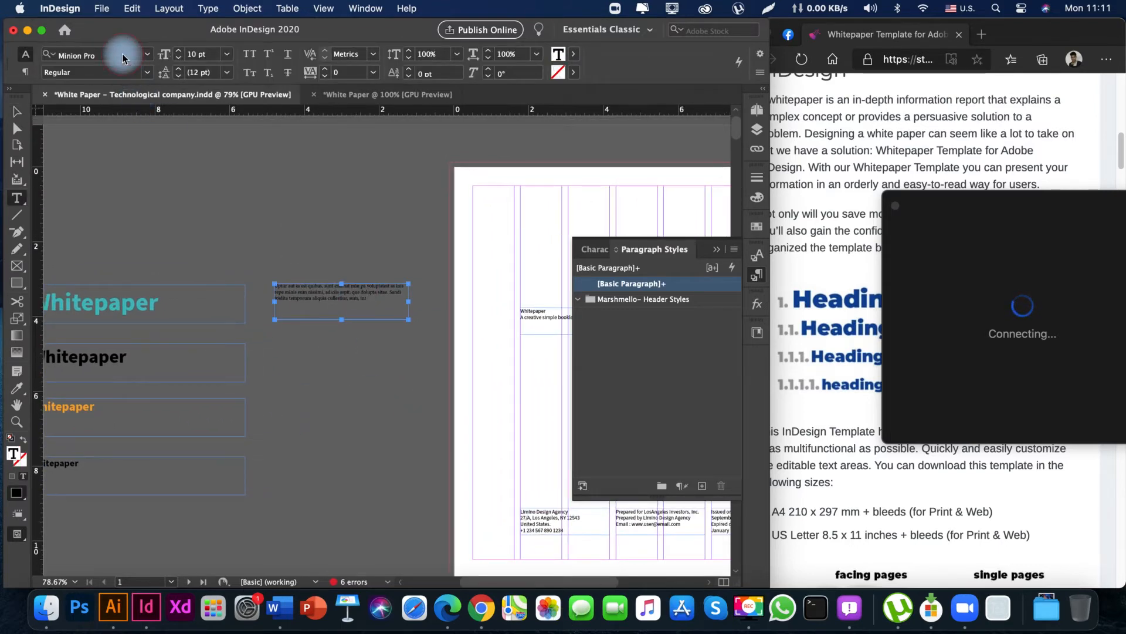
{"action": "left_click", "coordinate": [114, 54]}
{"action": "type", "text": "sou"}
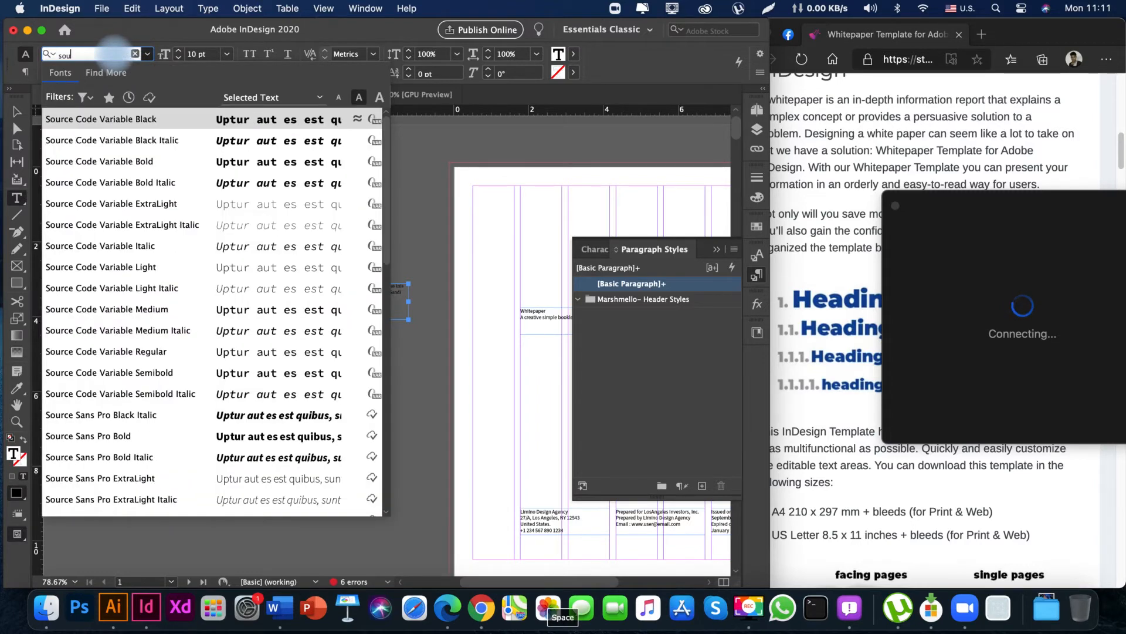
{"action": "type", "text": "rce sans pro"}
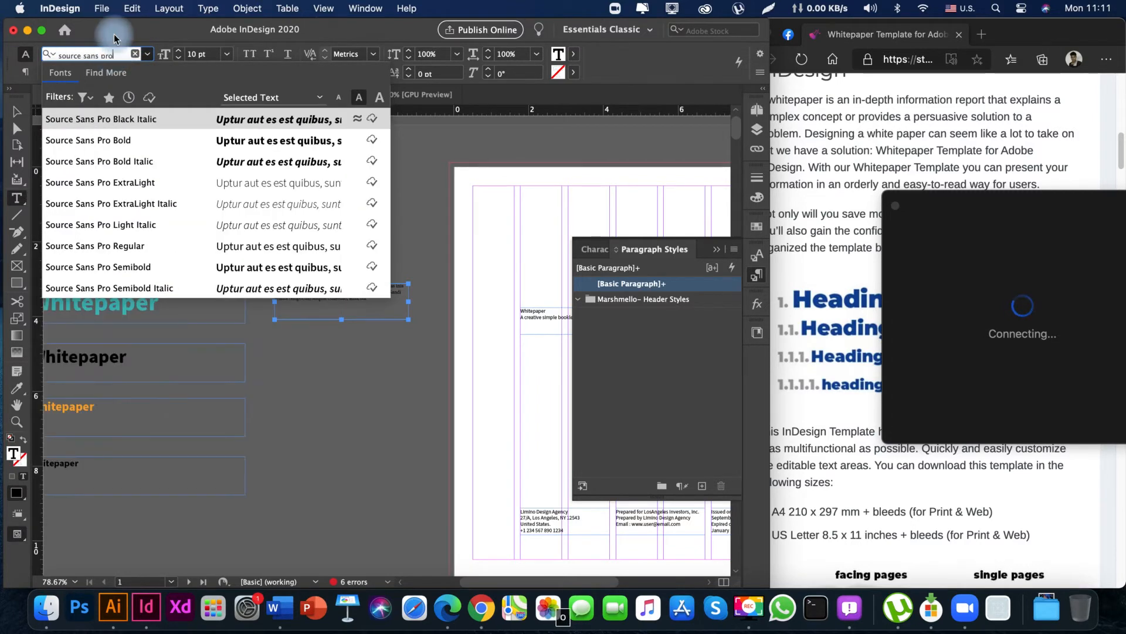
{"action": "left_click", "coordinate": [141, 250]}
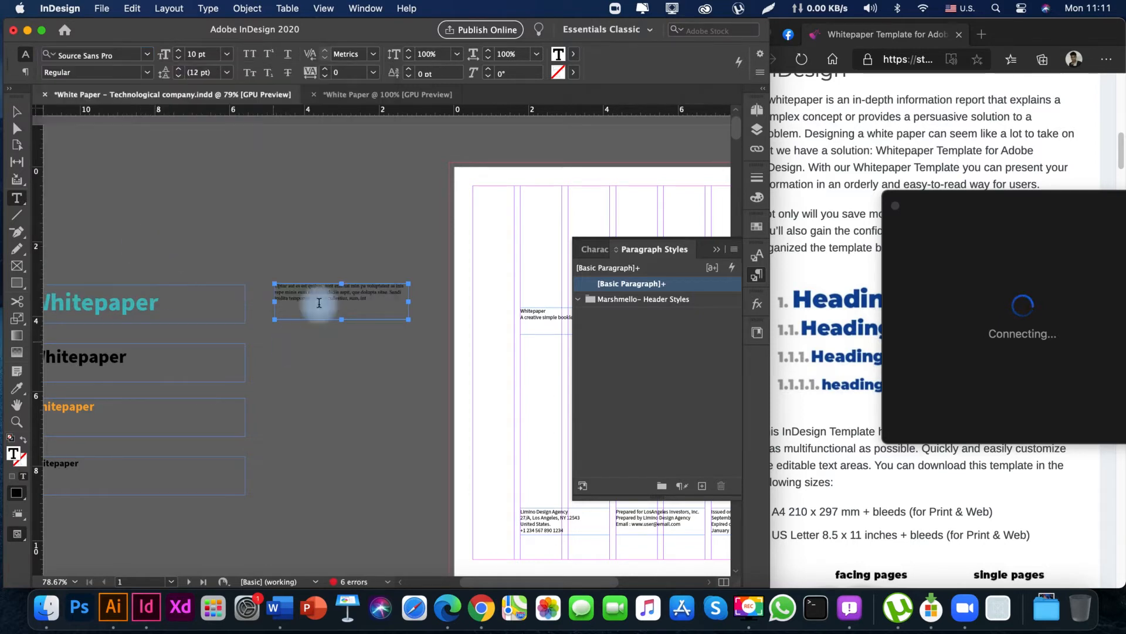
Duplicate the placeholder paragraph's frame straight below the original, at about Y 4.64 in.
{"action": "left_click", "coordinate": [373, 372], "text": "super"}
{"action": "key", "text": "v"}
{"action": "key", "text": "space"}
{"action": "left_click_drag", "start_coordinate": [300, 353], "coordinate": [335, 356]}
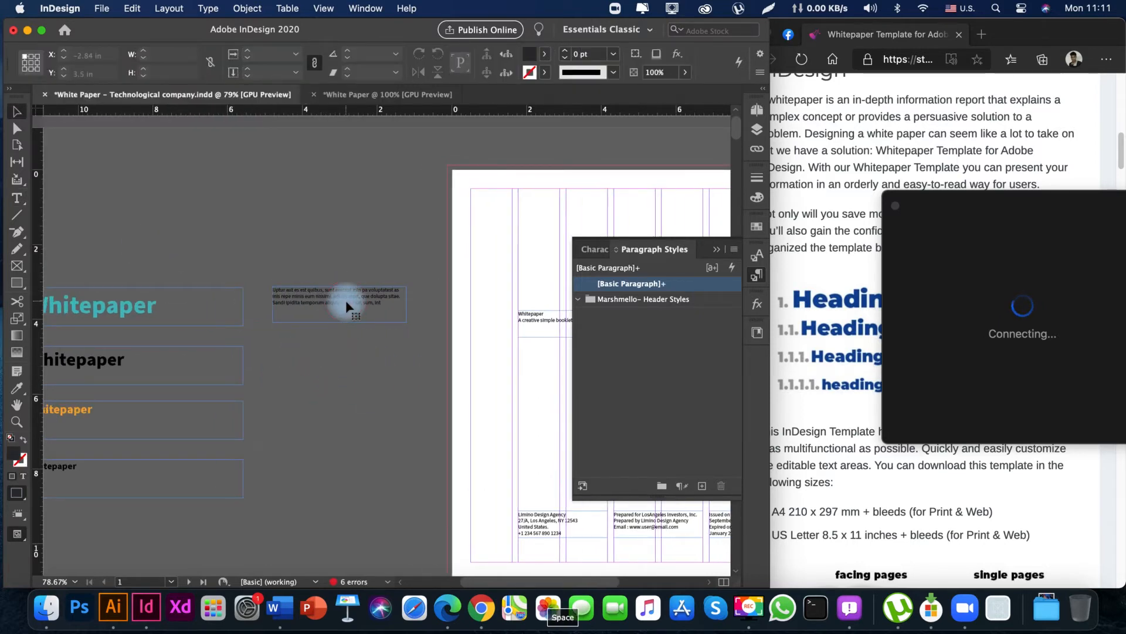
{"action": "left_click_drag", "start_coordinate": [346, 301], "coordinate": [350, 368]}
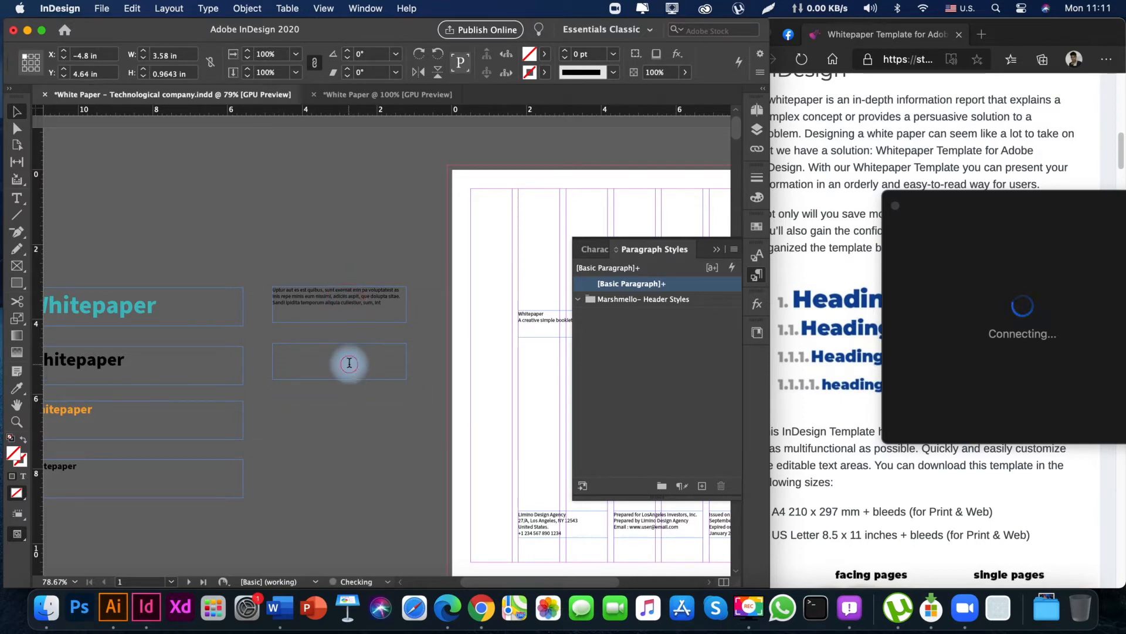
Set all the text in the duplicated frame to 14 pt Bold.
{"action": "double_click", "coordinate": [349, 364]}
{"action": "key", "text": "super+a"}
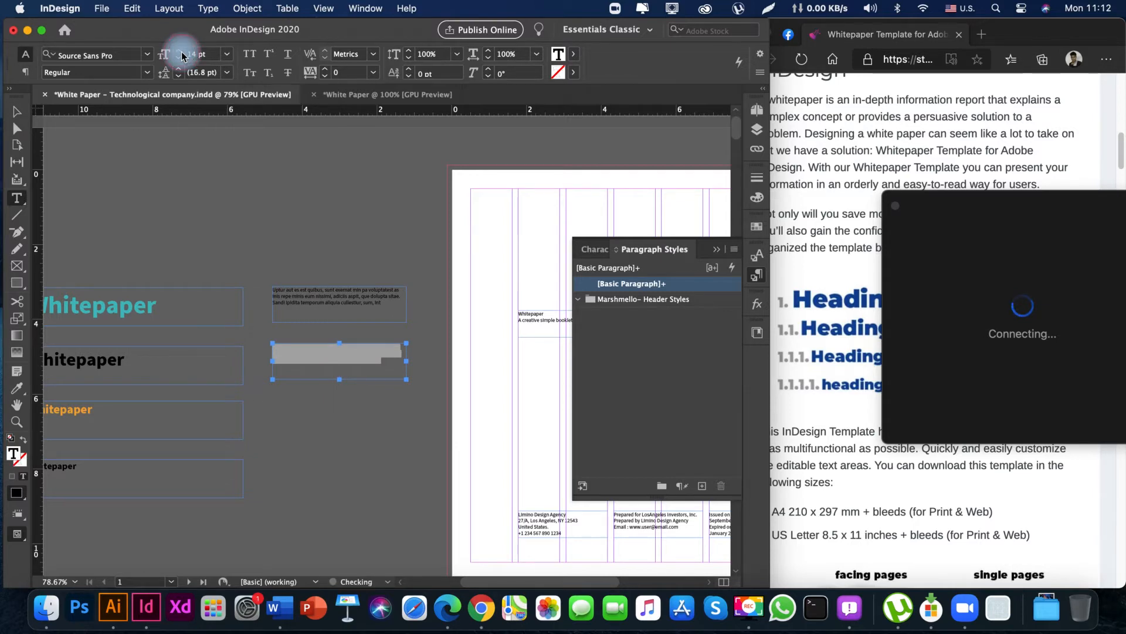
{"action": "left_click", "coordinate": [147, 72]}
{"action": "left_click", "coordinate": [88, 191]}
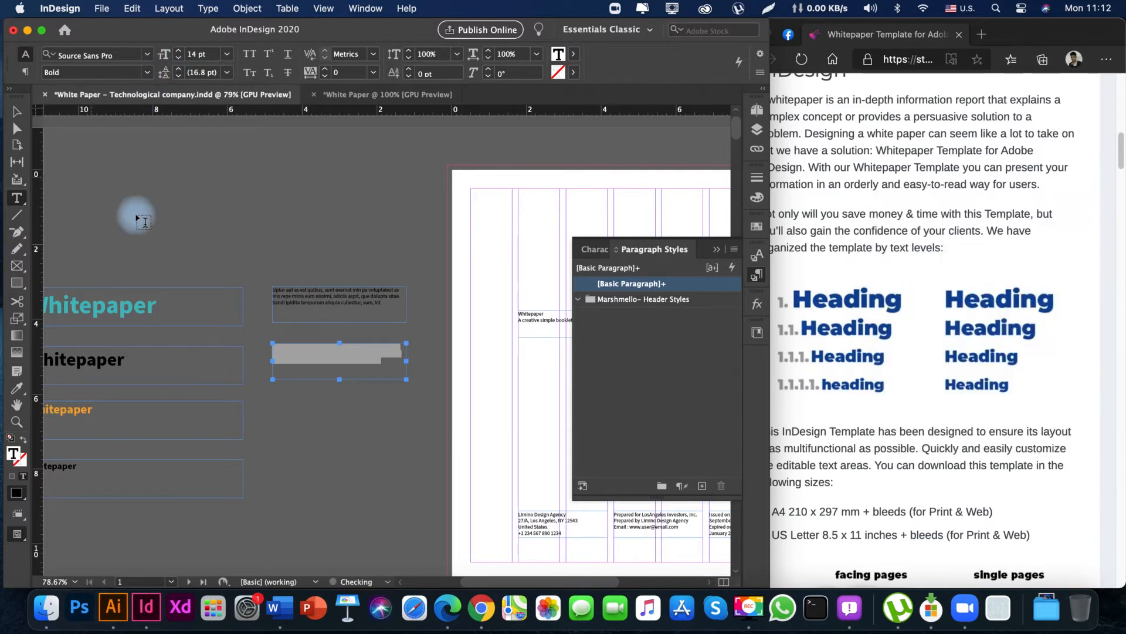
Colour all the text in the duplicated frame with the Marshmello Gradient swatch.
{"action": "double_click", "coordinate": [336, 356]}
{"action": "key", "text": "super+a"}
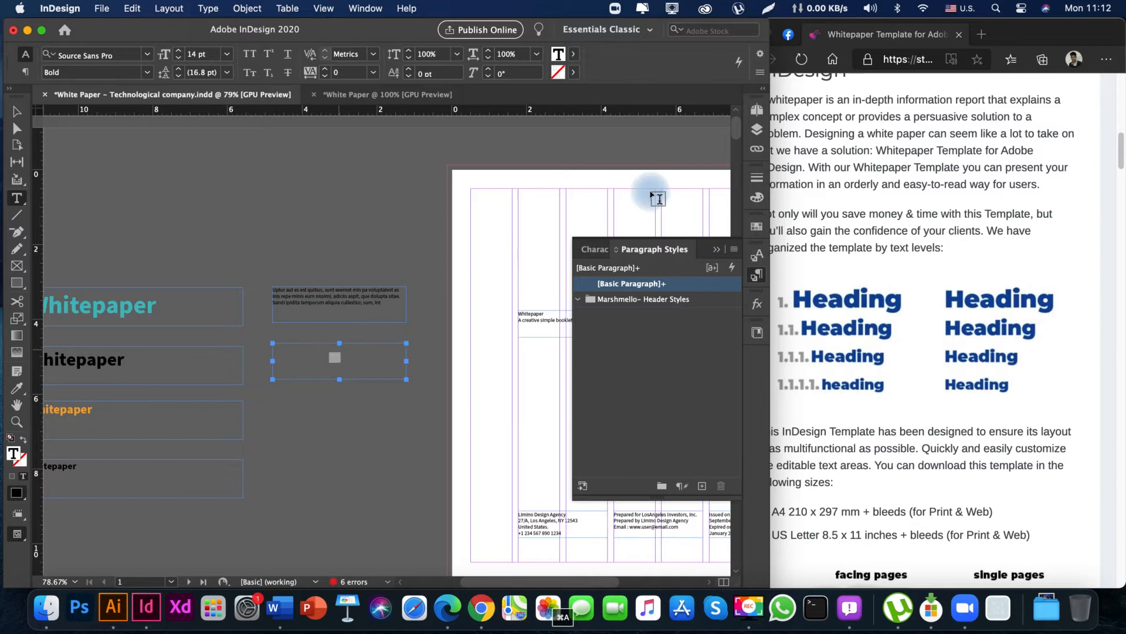
{"action": "left_click", "coordinate": [756, 227]}
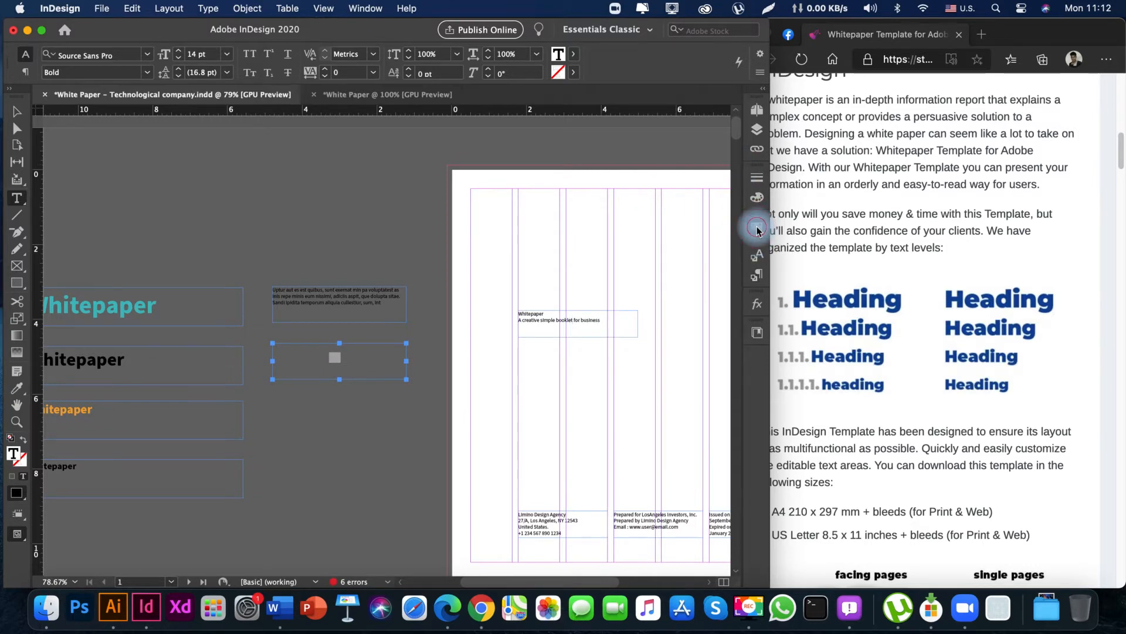
{"action": "key", "text": "Escape"}
{"action": "left_click_drag", "start_coordinate": [368, 232], "coordinate": [350, 229]}
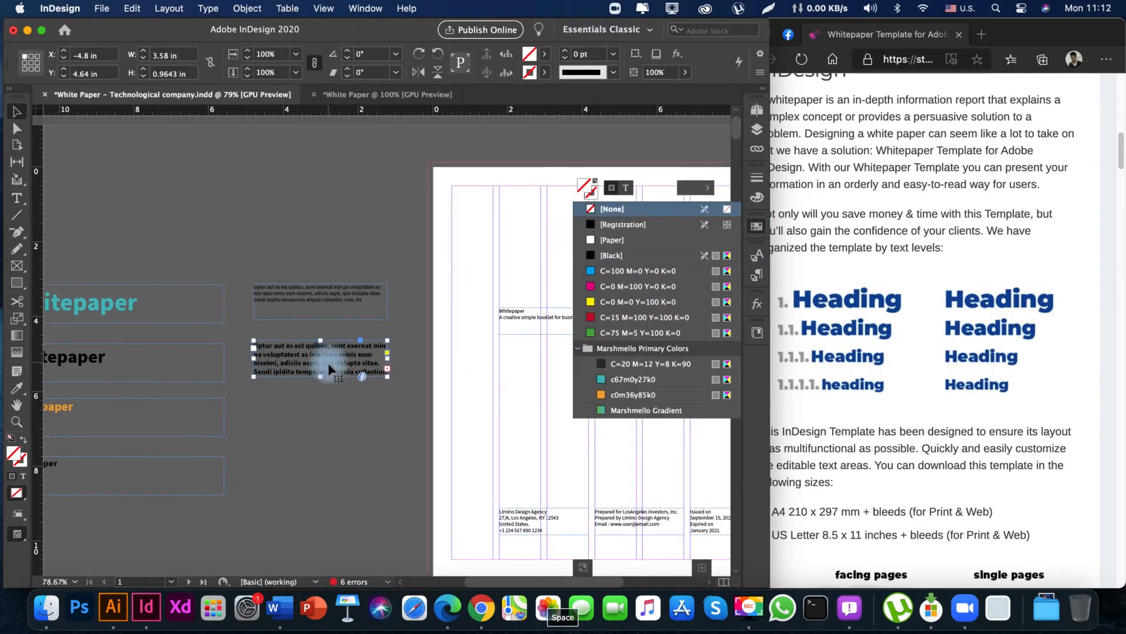
{"action": "double_click", "coordinate": [329, 362]}
{"action": "key", "text": "super+a"}
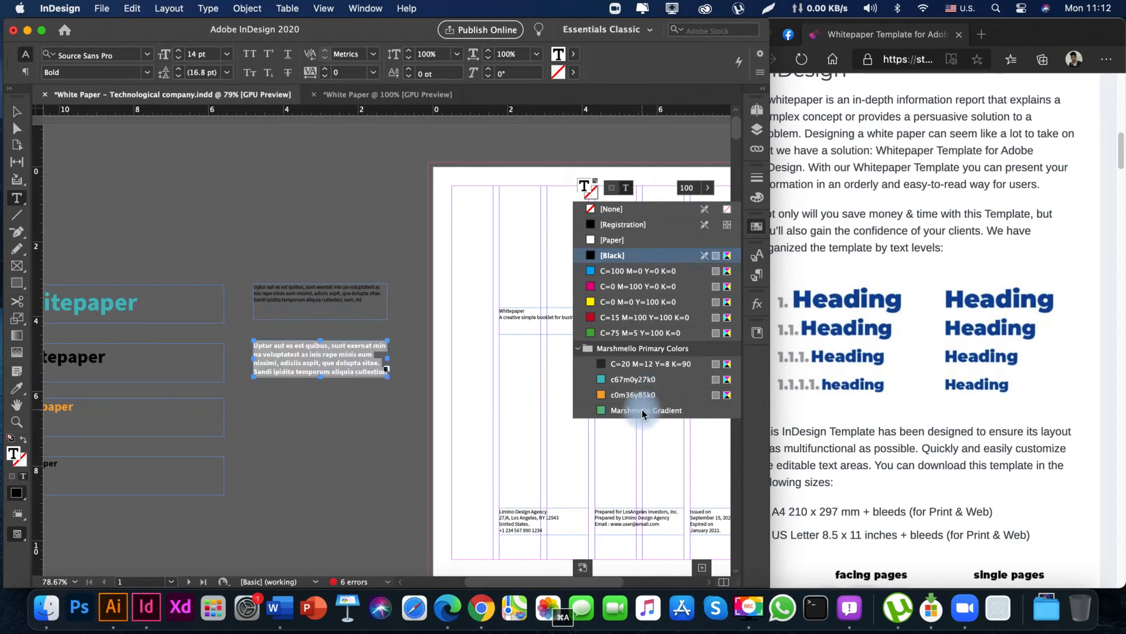
{"action": "left_click", "coordinate": [643, 412]}
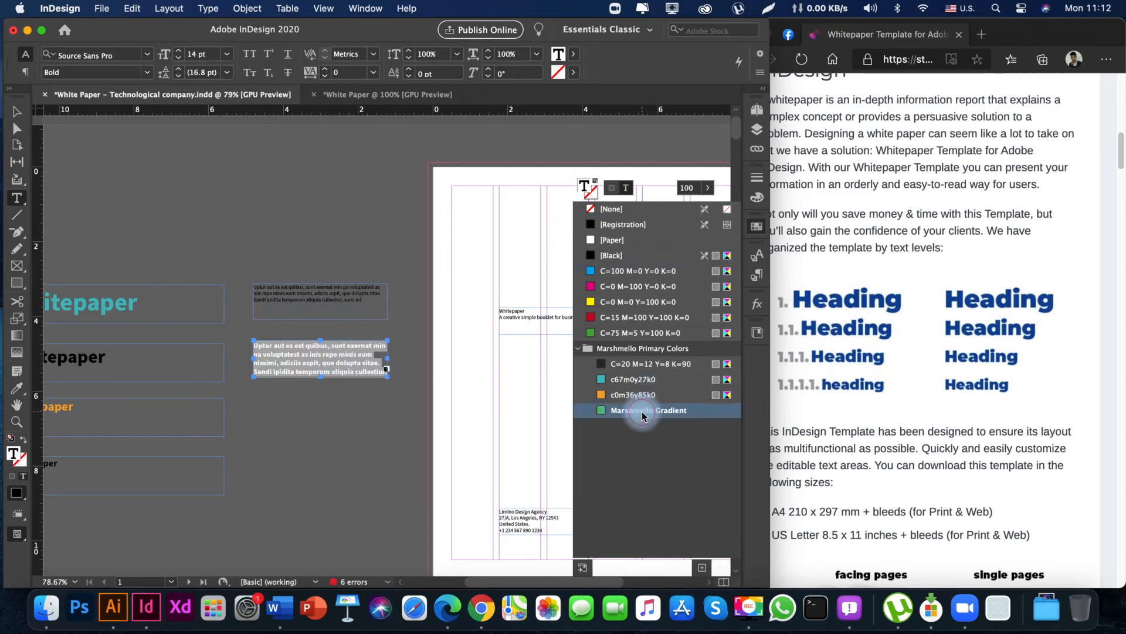
Change the Marshmello Gradient swatch's starting colour stop to orange, with cyan 0, magenta 39, yellow 87 and black 1.
{"action": "double_click", "coordinate": [601, 409]}
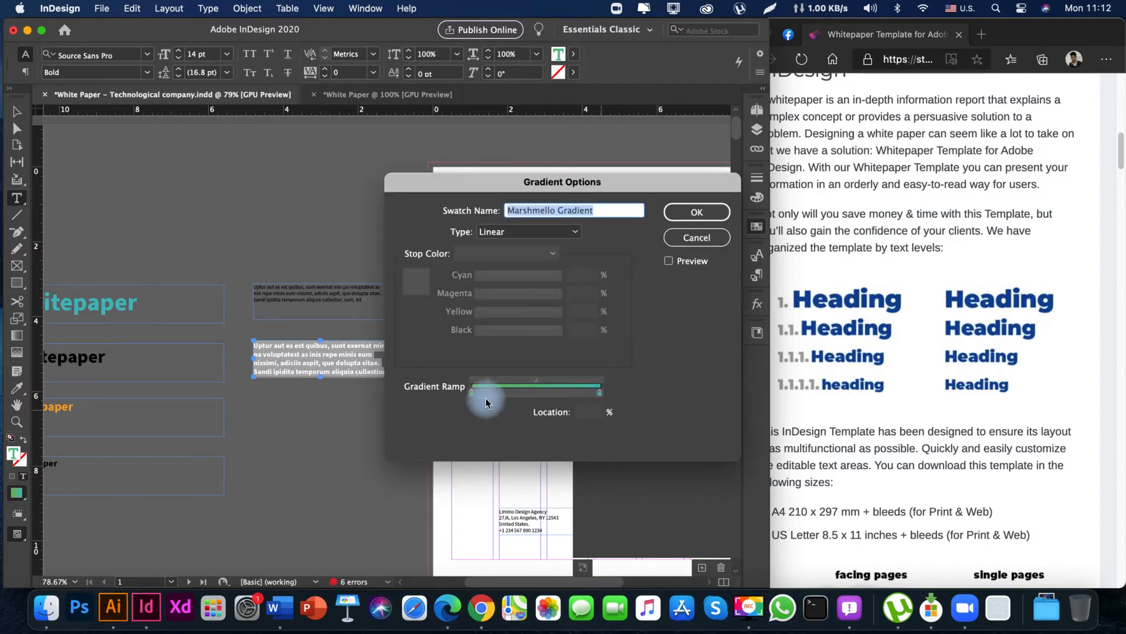
{"action": "left_click", "coordinate": [471, 393]}
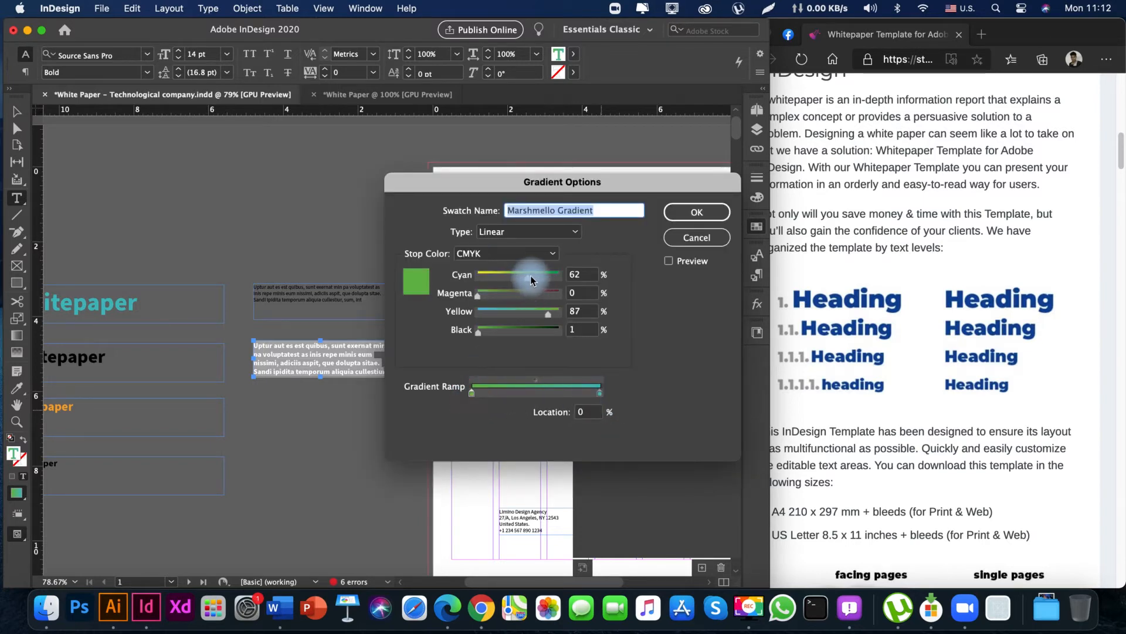
{"action": "left_click_drag", "start_coordinate": [531, 275], "coordinate": [509, 294]}
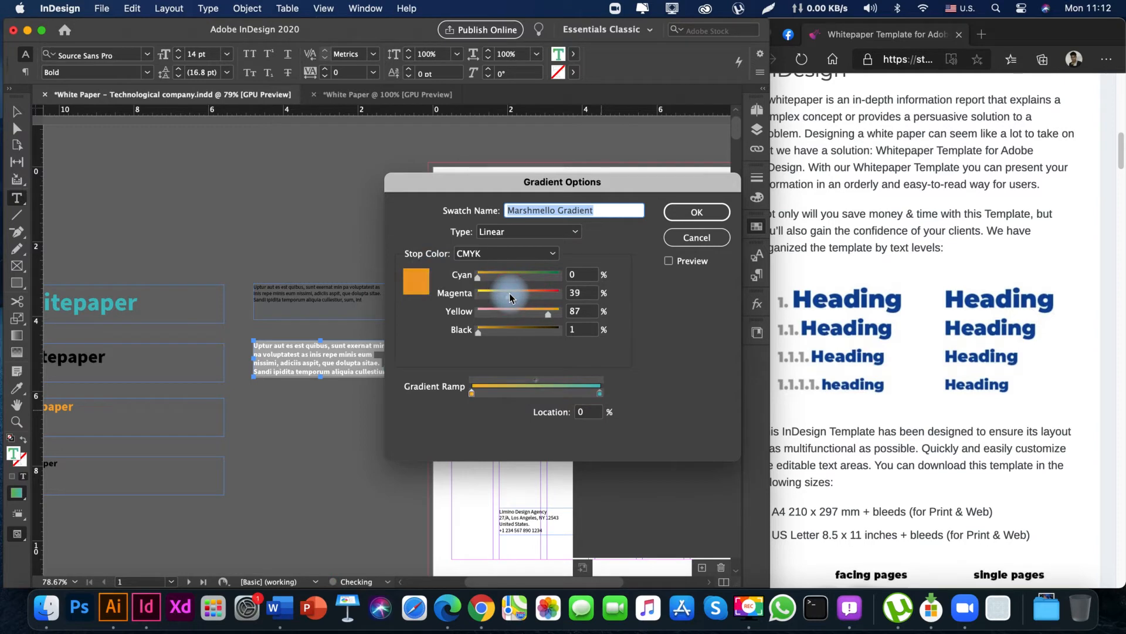
{"action": "left_click", "coordinate": [671, 212]}
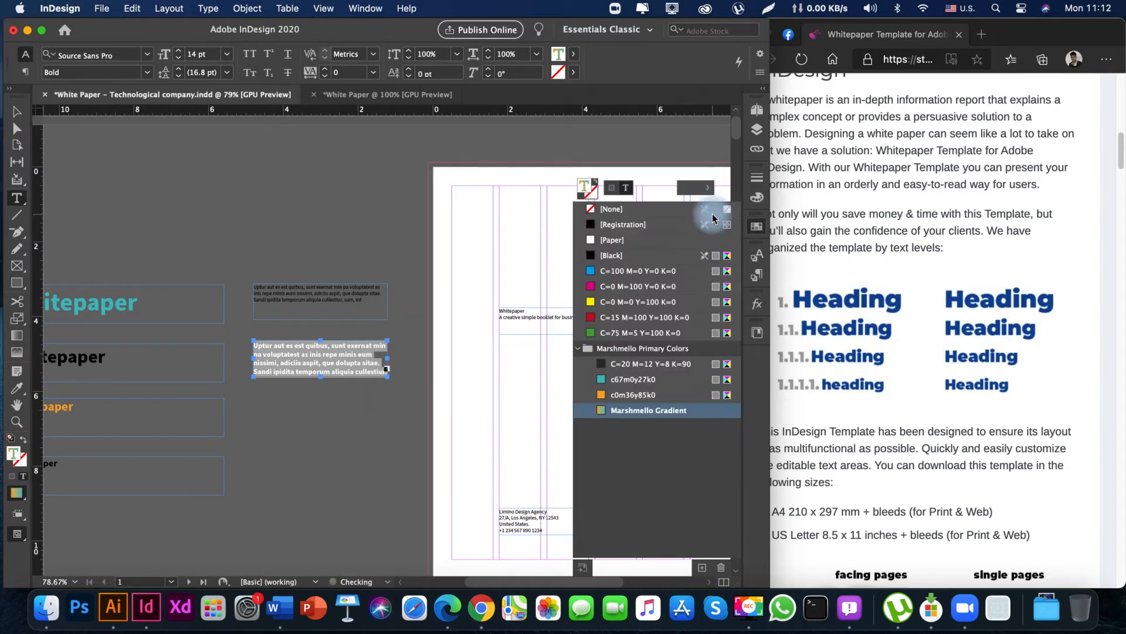
{"action": "key", "text": "Escape"}
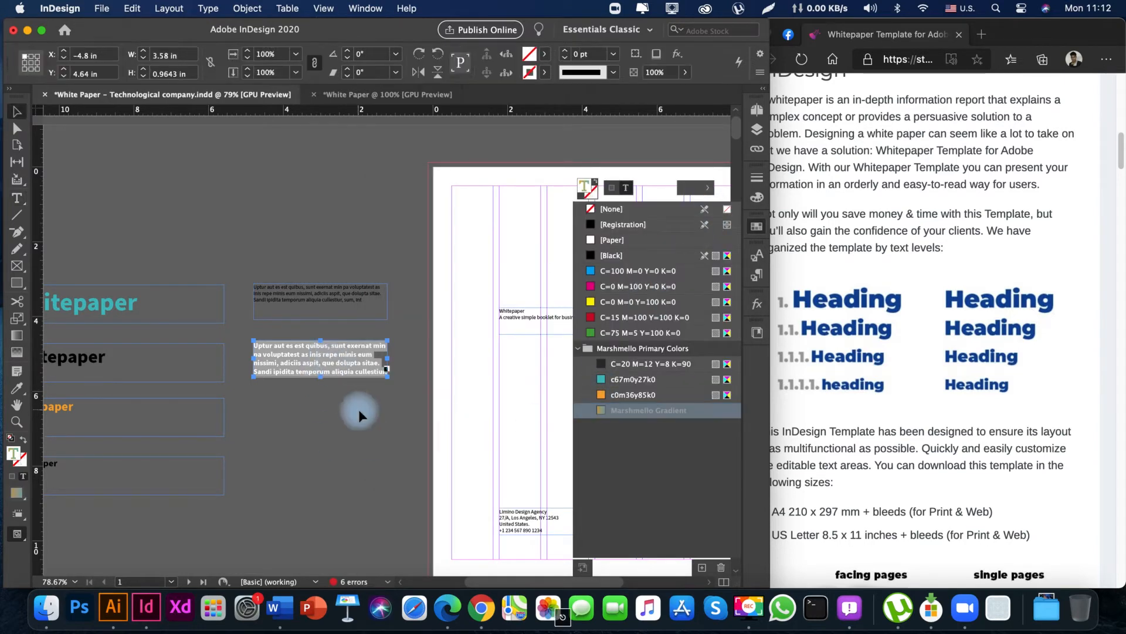
{"action": "left_click", "coordinate": [358, 405]}
Shorten the gradient-coloured placeholder text to the single line "Uptur aut es est quibussum, int" by deleting its middle part.
{"action": "key", "text": "space"}
{"action": "left_click_drag", "start_coordinate": [344, 350], "coordinate": [361, 358]}
{"action": "double_click", "coordinate": [345, 365]}
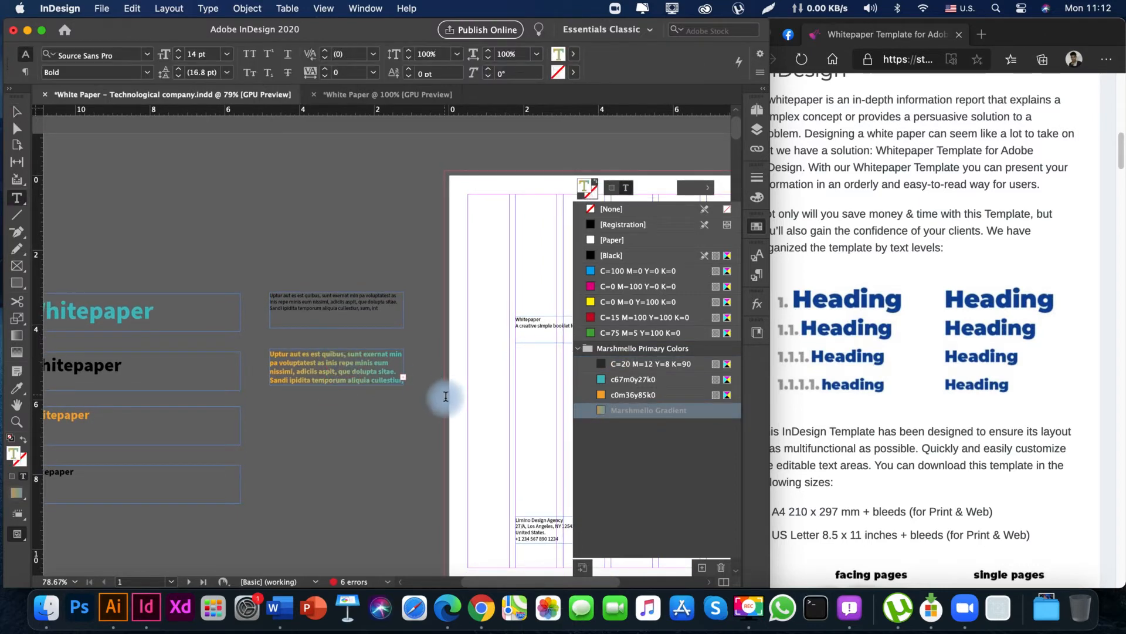
{"action": "key", "text": "BackSpace"}
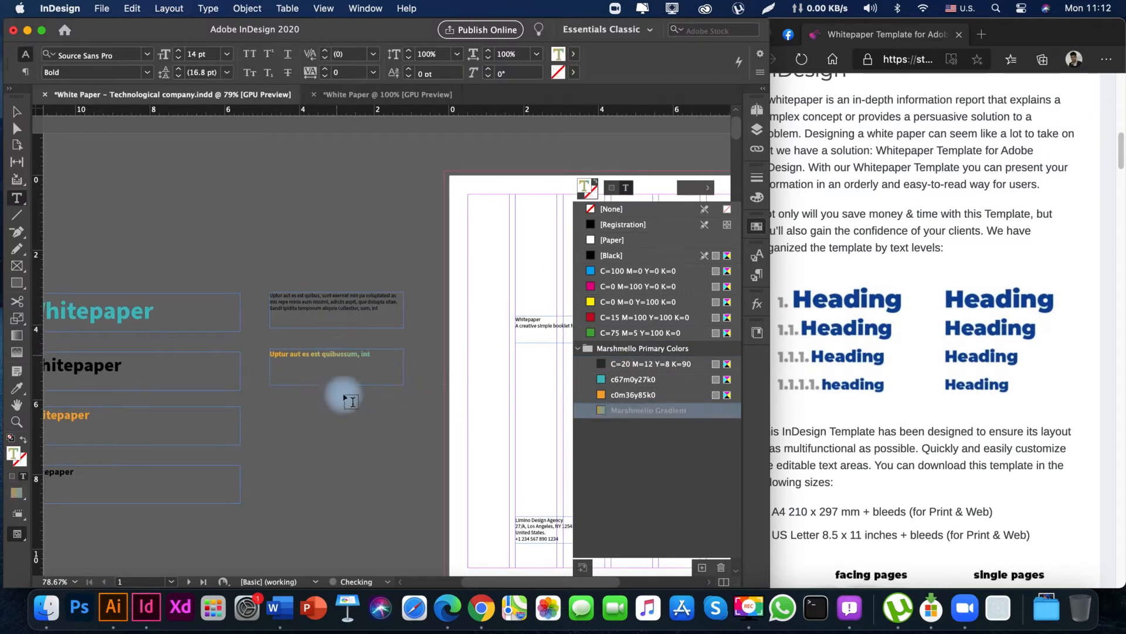
{"action": "key", "text": "Escape"}
{"action": "left_click", "coordinate": [350, 434]}
{"action": "key", "text": "space"}
{"action": "left_click_drag", "start_coordinate": [231, 420], "coordinate": [376, 403]}
{"action": "left_click_drag", "start_coordinate": [450, 412], "coordinate": [393, 428]}
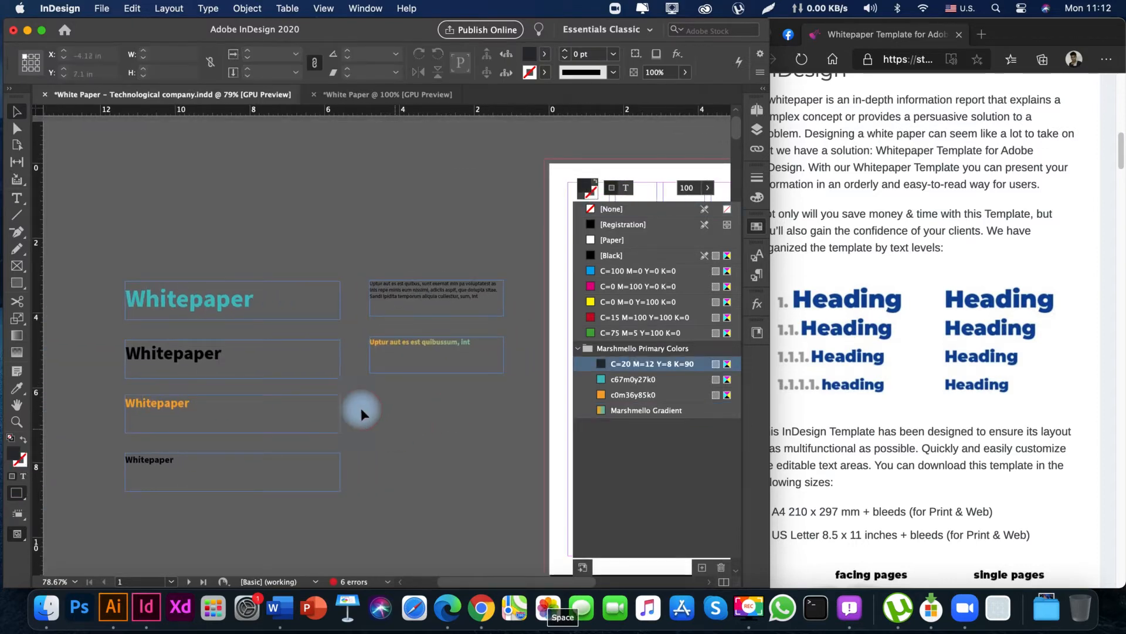
{"action": "left_click_drag", "start_coordinate": [258, 542], "coordinate": [258, 543]}
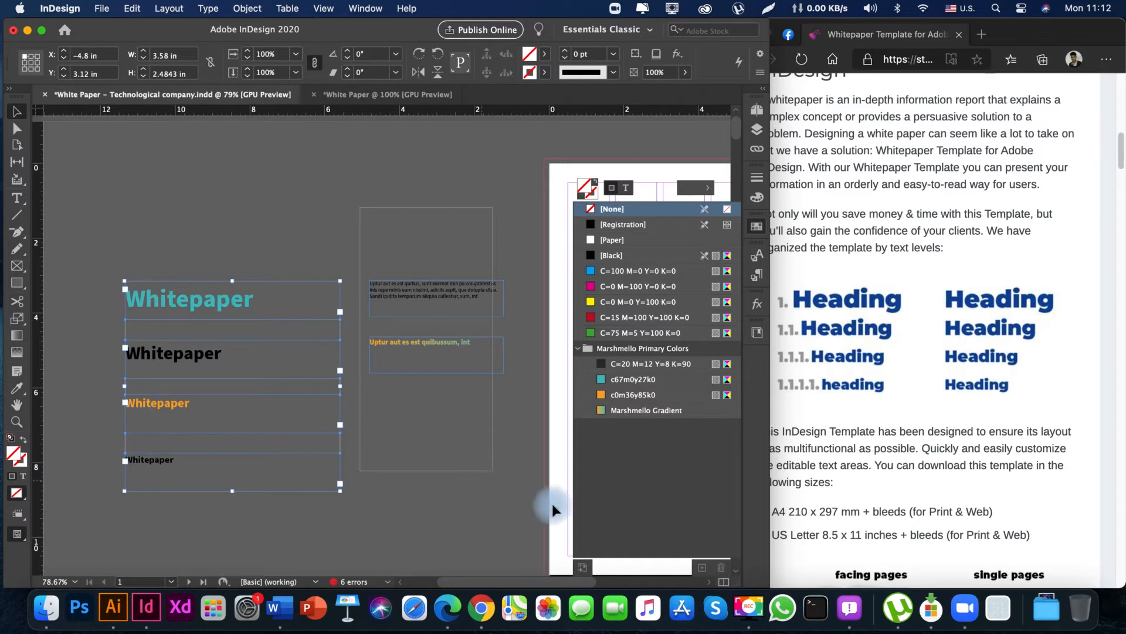
{"action": "left_click_drag", "start_coordinate": [396, 410], "coordinate": [383, 438]}
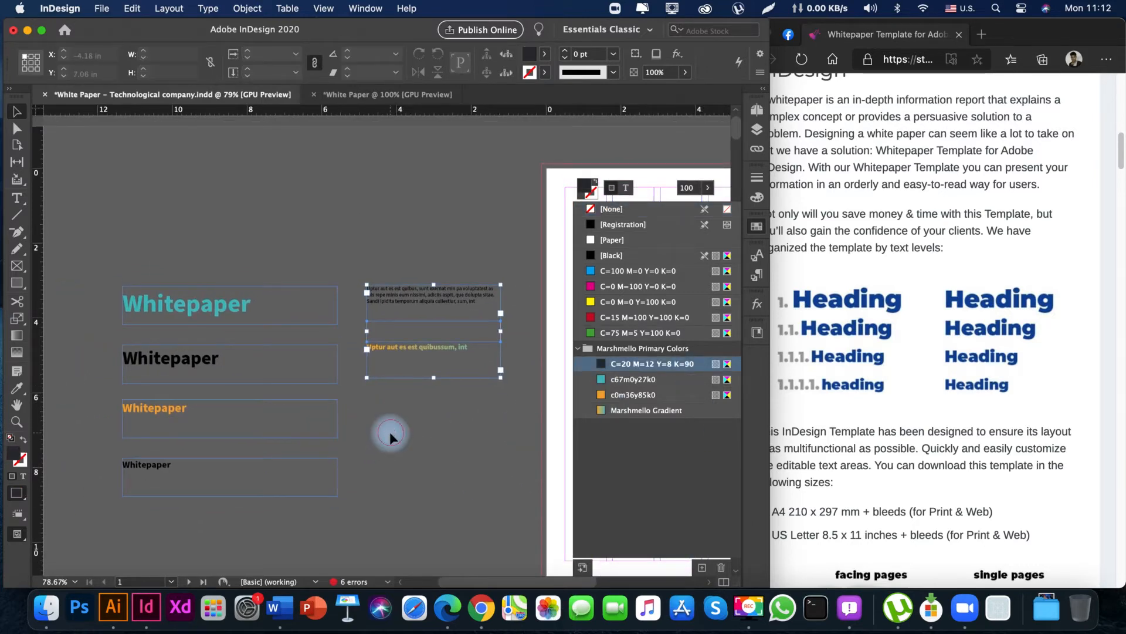
{"action": "left_click_drag", "start_coordinate": [114, 214], "coordinate": [460, 530]}
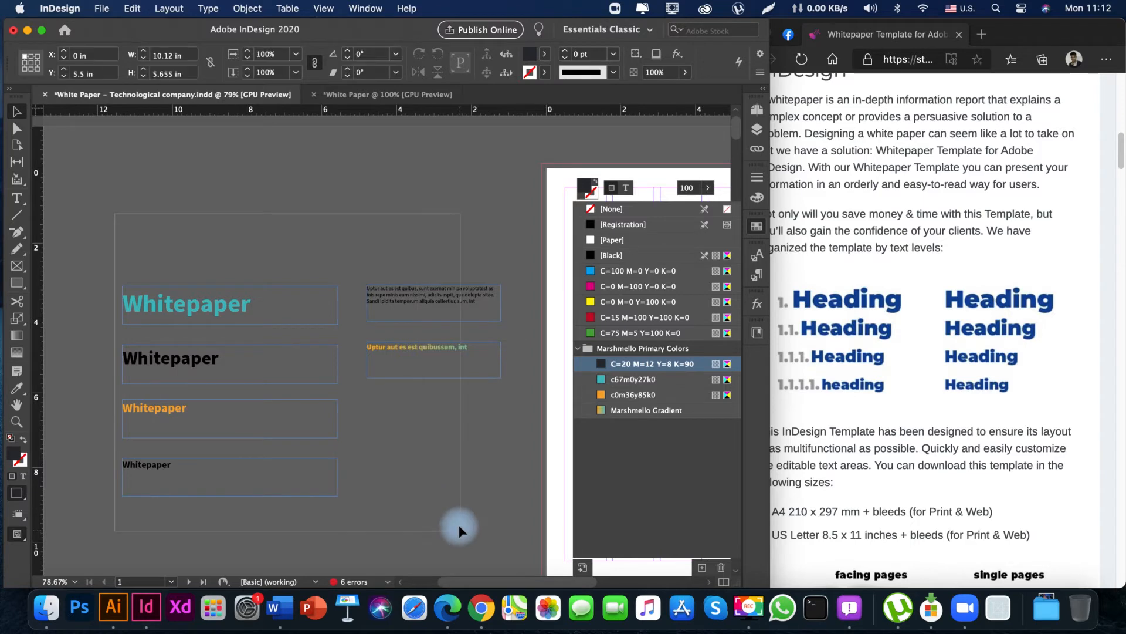
{"action": "left_click", "coordinate": [439, 474]}
{"action": "left_click_drag", "start_coordinate": [396, 487], "coordinate": [302, 433]}
{"action": "left_click_drag", "start_coordinate": [453, 395], "coordinate": [182, 157]}
{"action": "left_click_drag", "start_coordinate": [206, 354], "coordinate": [375, 132]}
{"action": "left_click_drag", "start_coordinate": [92, 365], "coordinate": [488, 254]}
{"action": "left_click_drag", "start_coordinate": [448, 287], "coordinate": [106, 587]}
{"action": "left_click_drag", "start_coordinate": [286, 227], "coordinate": [368, 405]}
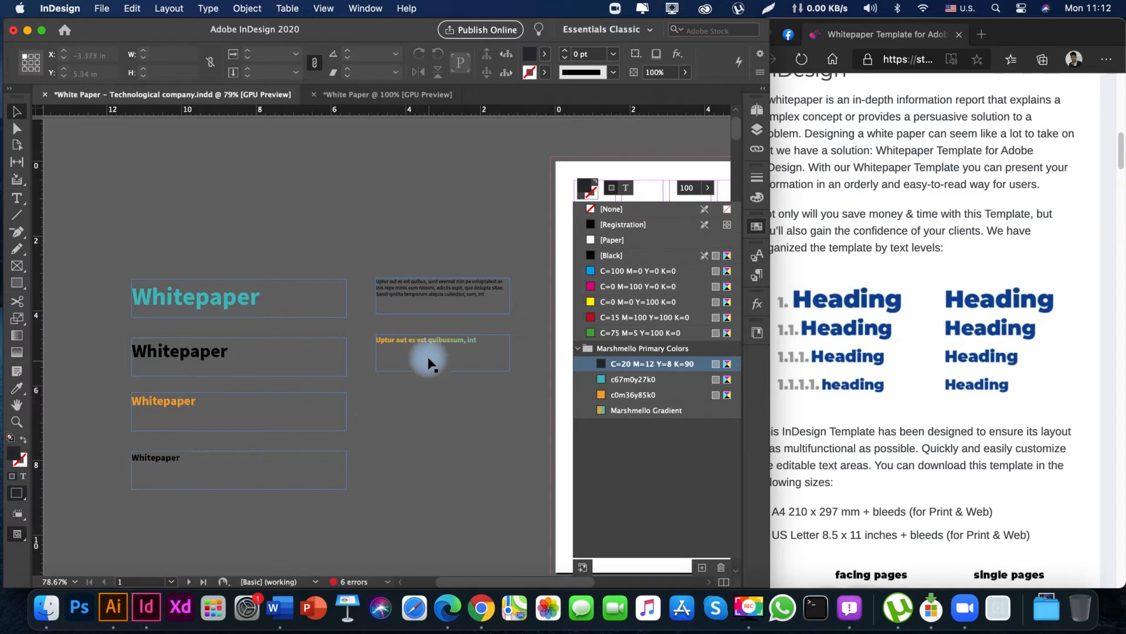
{"action": "left_click_drag", "start_coordinate": [437, 427], "coordinate": [433, 416]}
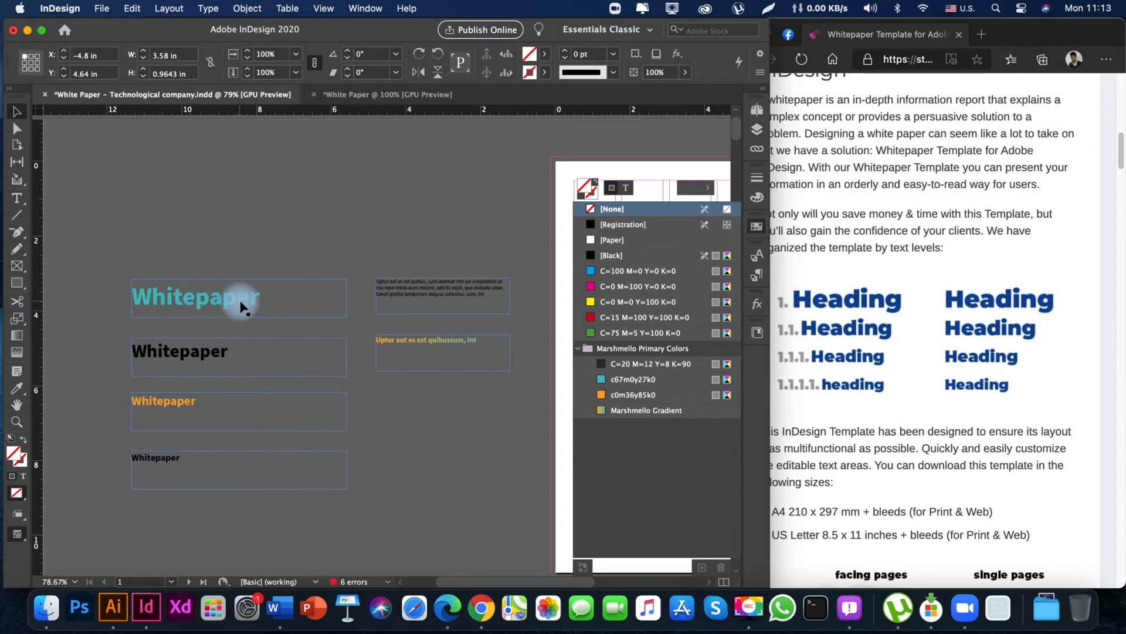
Display the document's list of paragraph styles.
{"action": "left_click", "coordinate": [365, 8]}
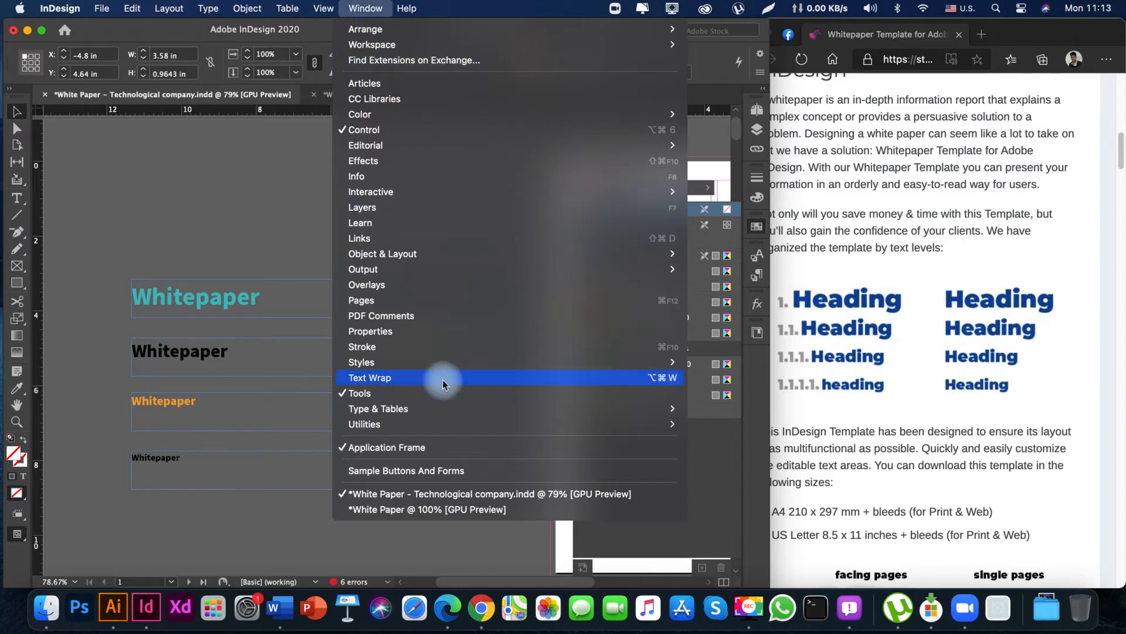
{"action": "mouse_move", "coordinate": [435, 362]}
{"action": "left_click", "coordinate": [746, 408]}
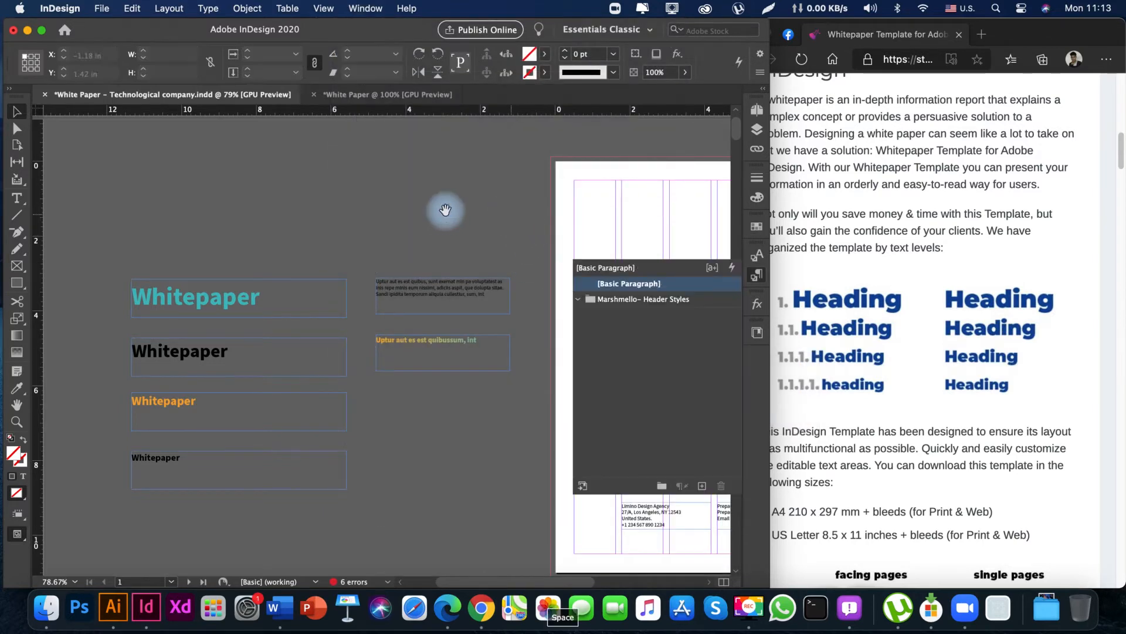
Create a paragraph style named H1 from the teal Whitepaper heading and apply it to that heading.
{"action": "left_click_drag", "start_coordinate": [447, 211], "coordinate": [397, 219]}
{"action": "left_click_drag", "start_coordinate": [340, 240], "coordinate": [362, 210]}
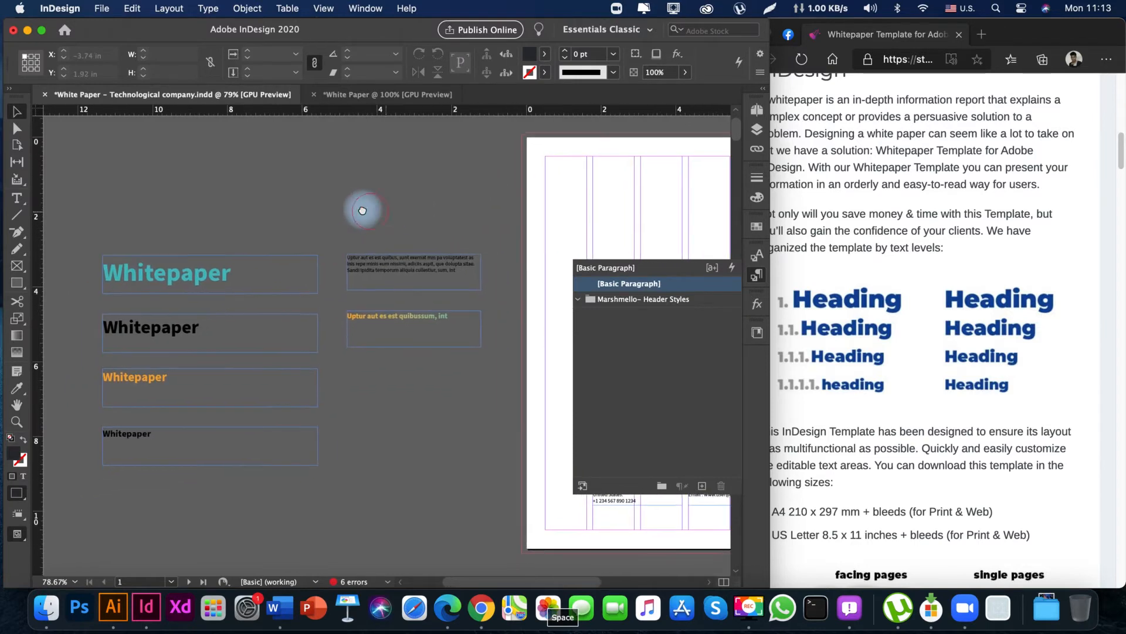
{"action": "double_click", "coordinate": [175, 275]}
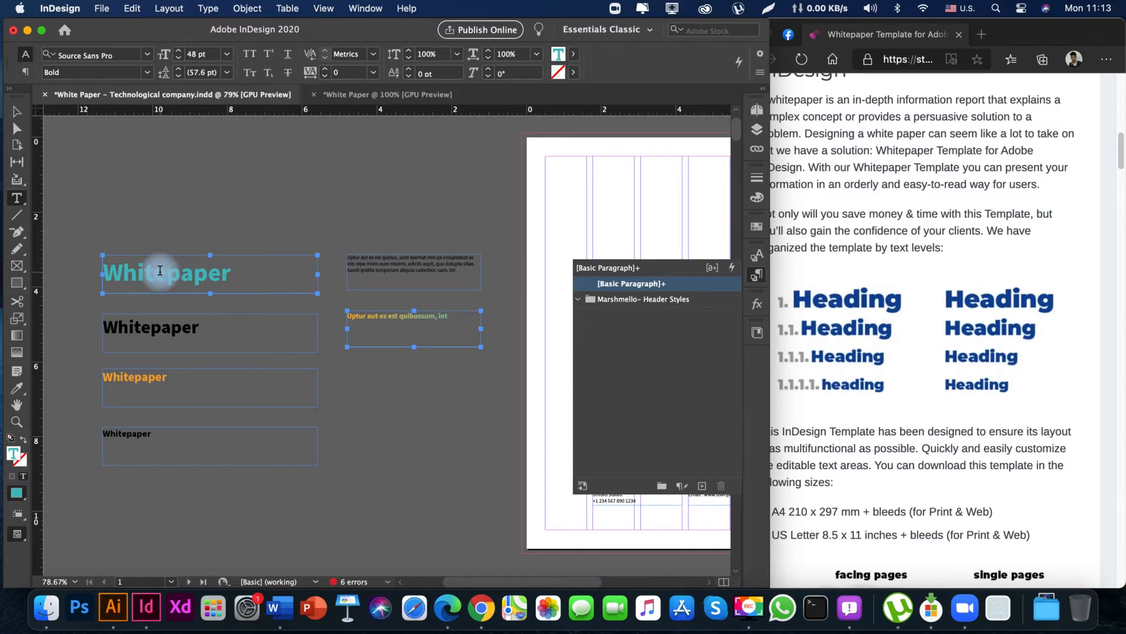
{"action": "left_click", "coordinate": [704, 487]}
{"action": "left_click", "coordinate": [632, 300]}
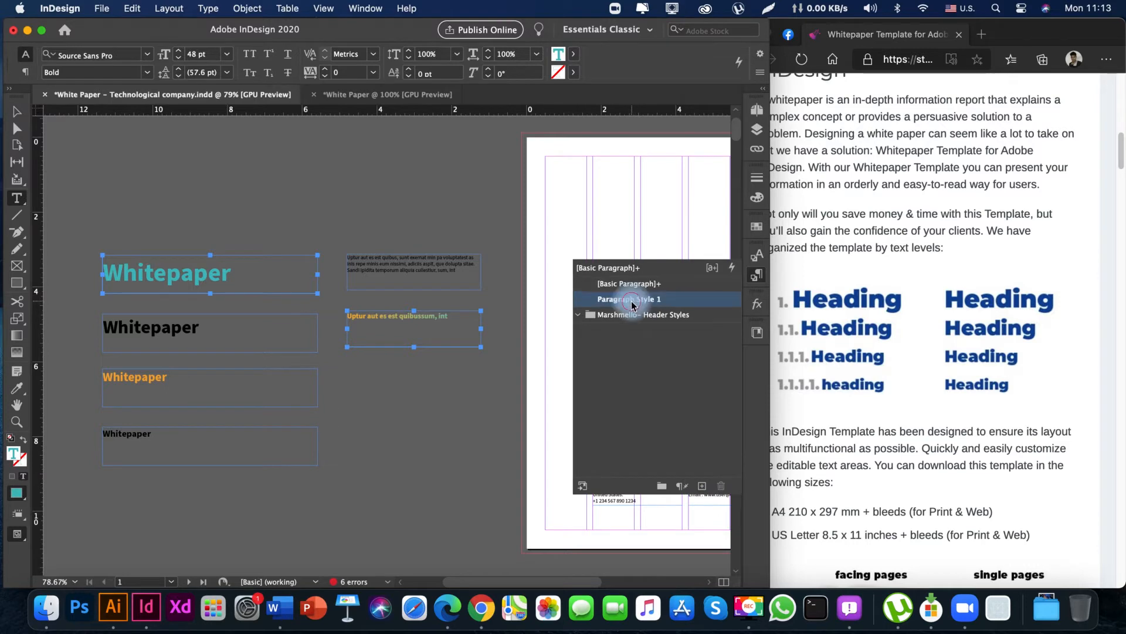
{"action": "left_click", "coordinate": [632, 300]}
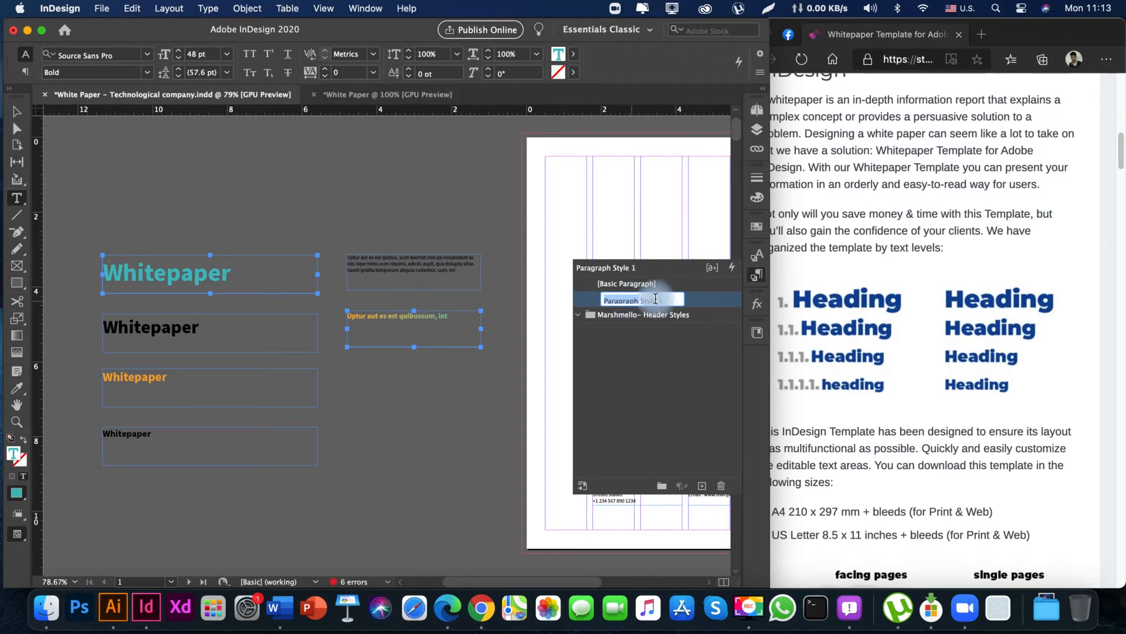
{"action": "type", "text": "H1"}
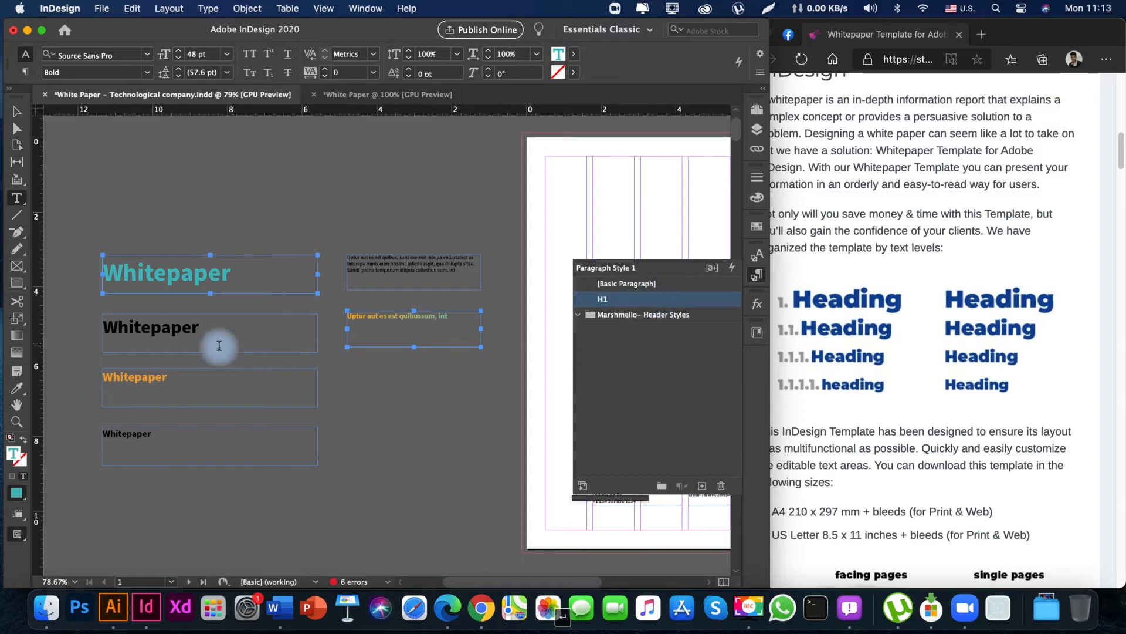
Create and apply a paragraph style named H1.1 from the large black Whitepaper heading, and place it below H1 in the style order.
{"action": "left_click", "coordinate": [164, 327]}
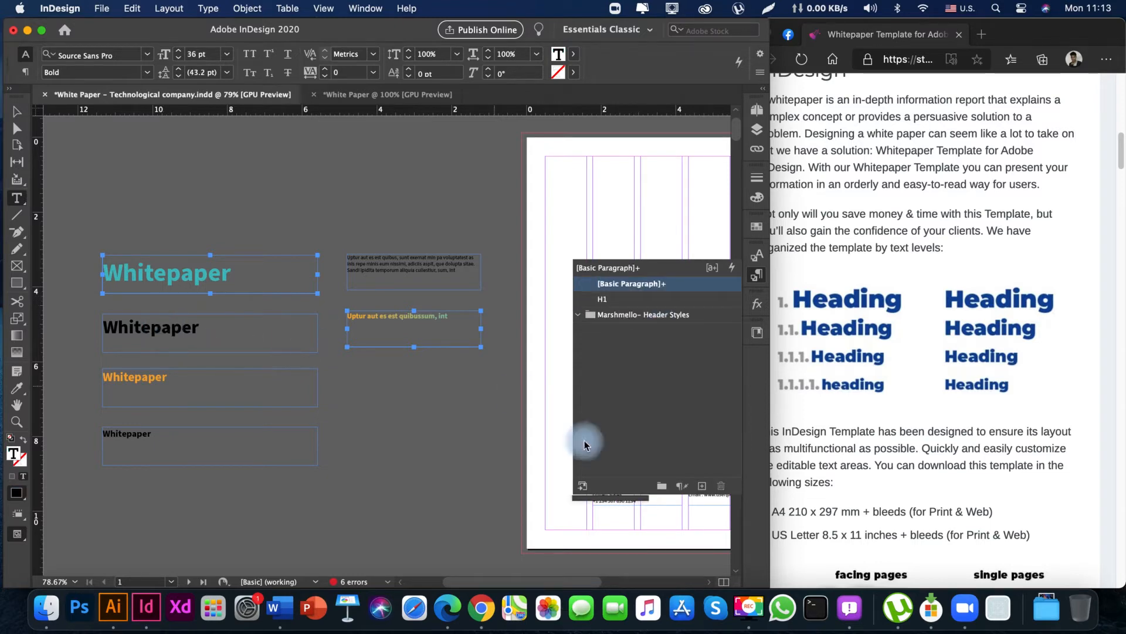
{"action": "left_click", "coordinate": [701, 486]}
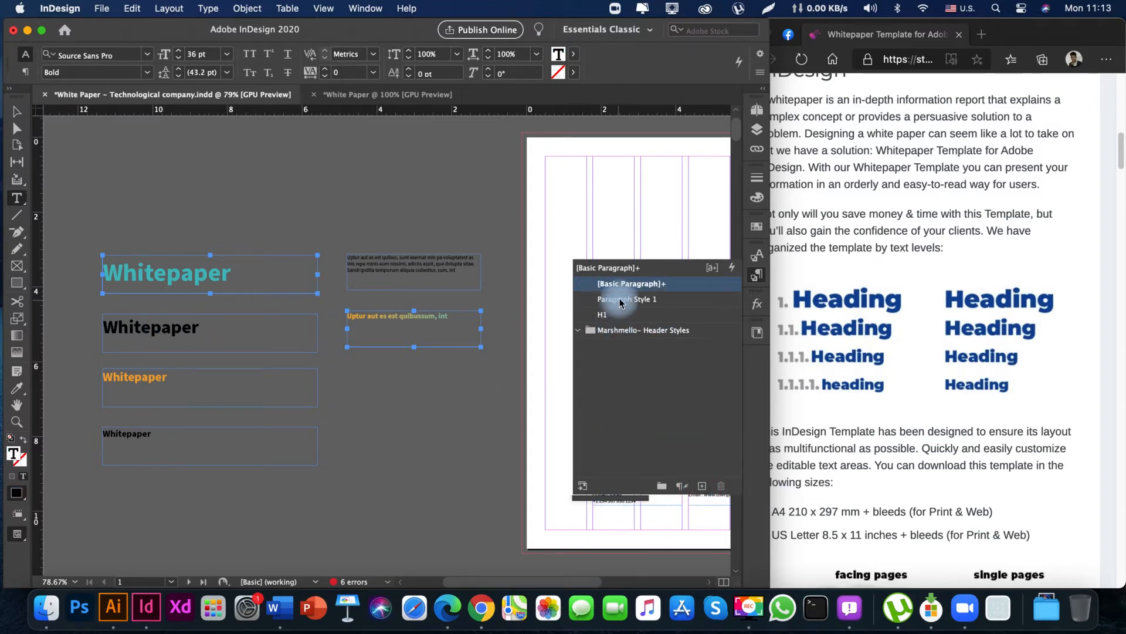
{"action": "double_click", "coordinate": [627, 299]}
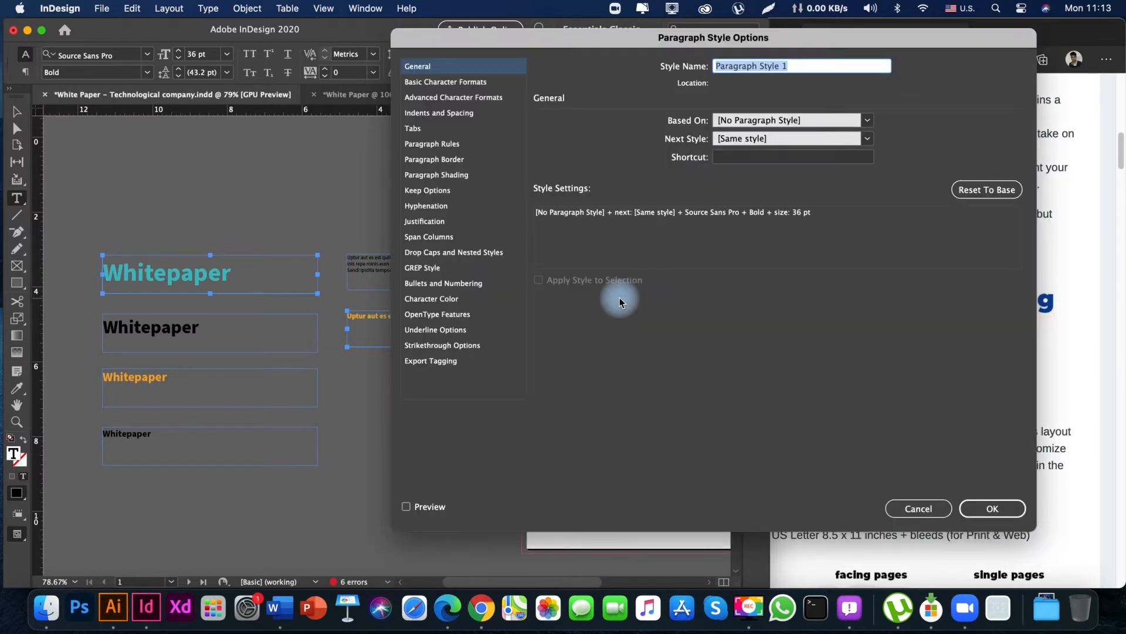
{"action": "type", "text": "H1.1"}
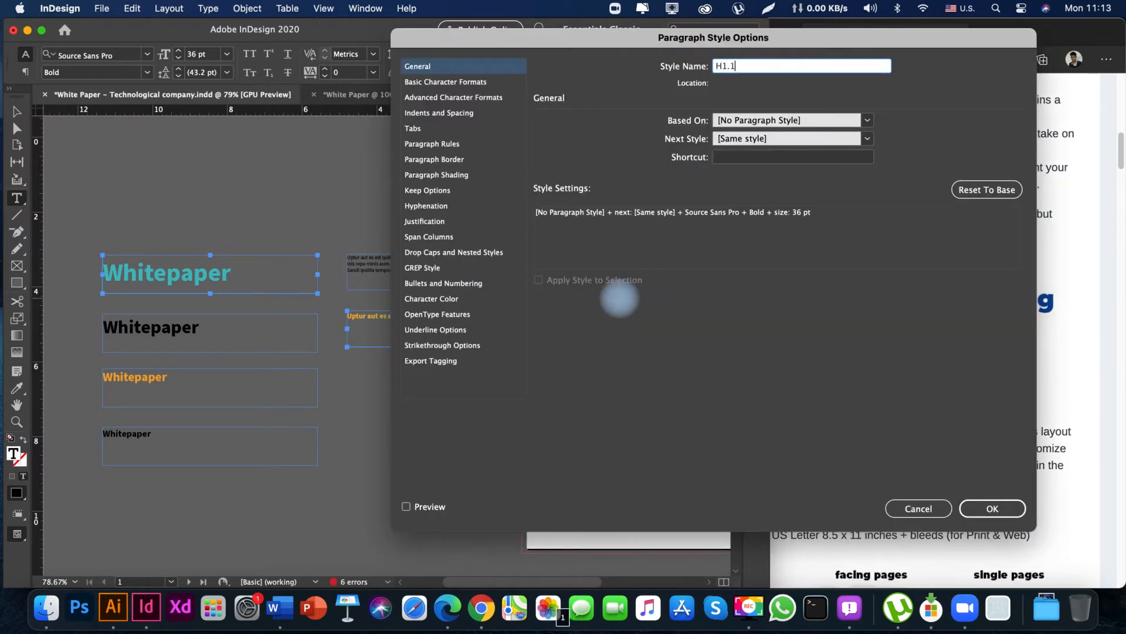
{"action": "key", "text": "Return"}
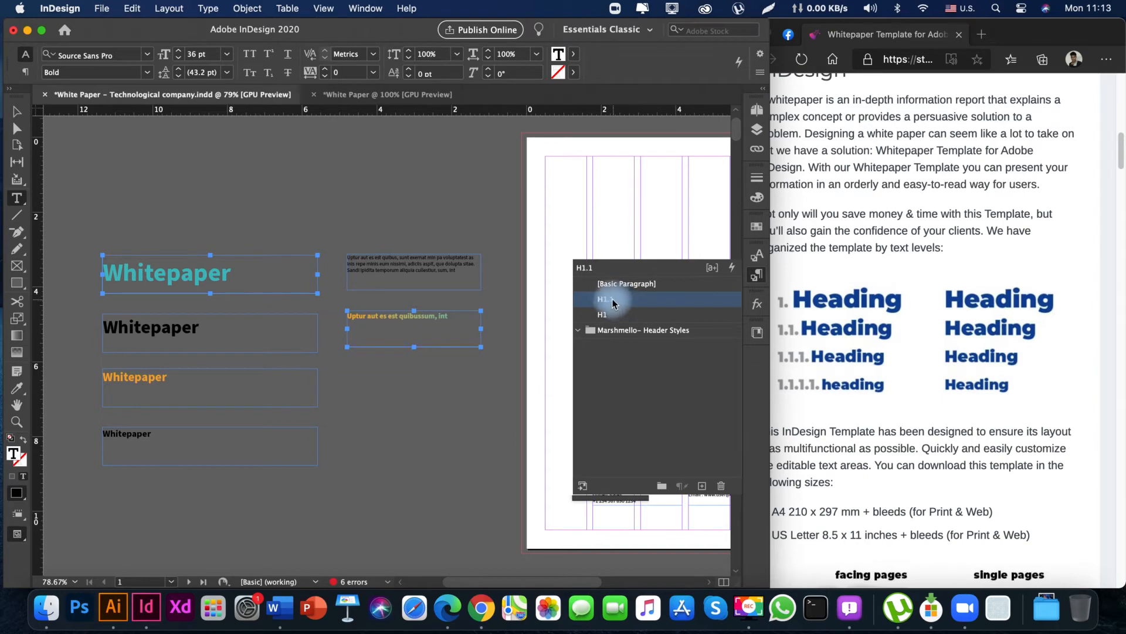
{"action": "left_click_drag", "start_coordinate": [613, 303], "coordinate": [616, 321]}
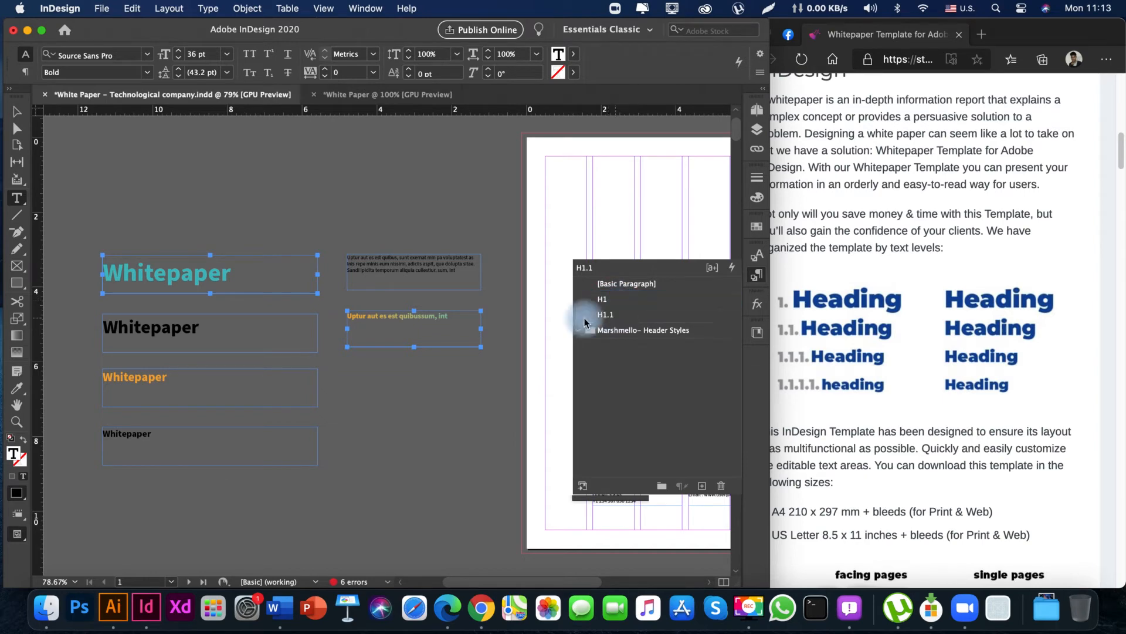
Create and apply a paragraph style named H1.1.1 from the orange Whitepaper heading, and place it below H1.1 in the style order.
{"action": "left_click", "coordinate": [143, 378]}
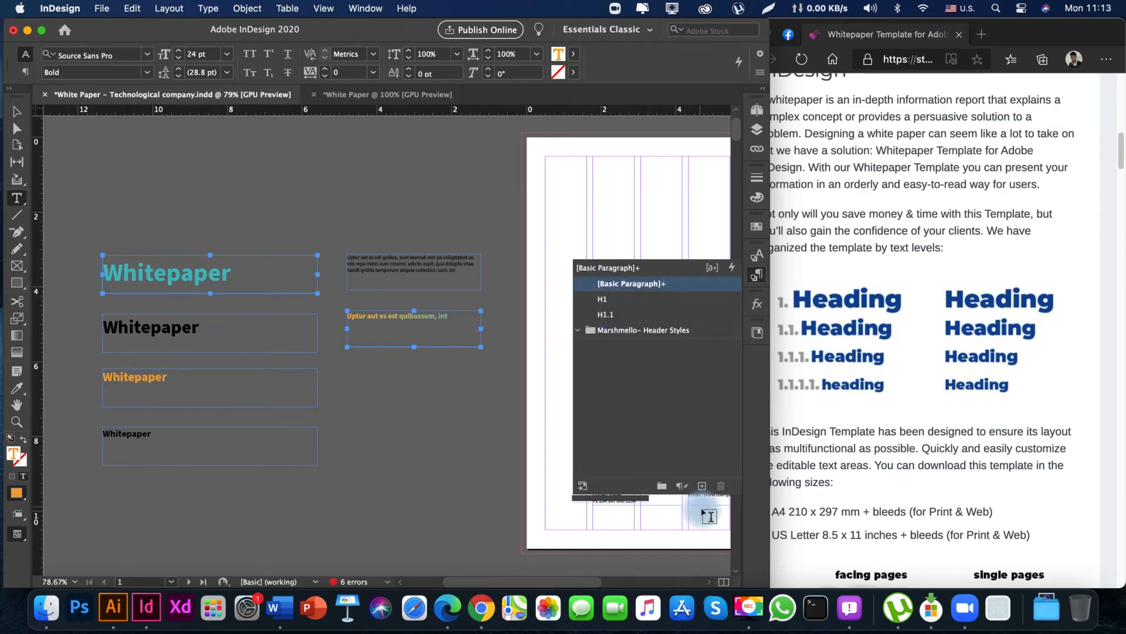
{"action": "left_click", "coordinate": [703, 486]}
{"action": "left_click", "coordinate": [642, 304]}
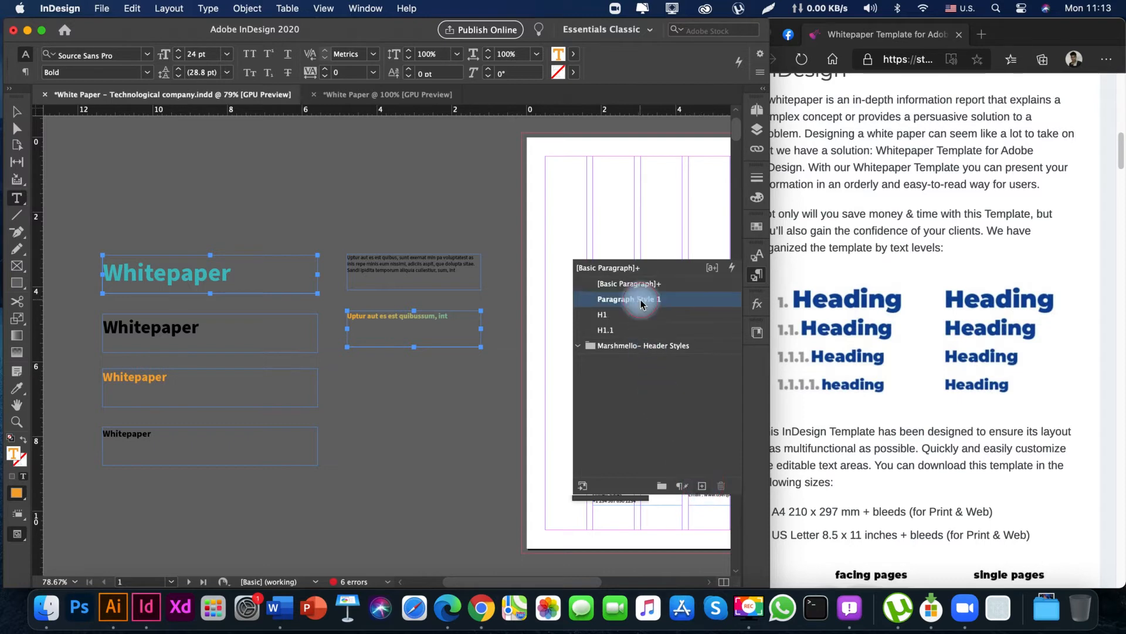
{"action": "double_click", "coordinate": [641, 303]}
{"action": "type", "text": "H1.1.1"}
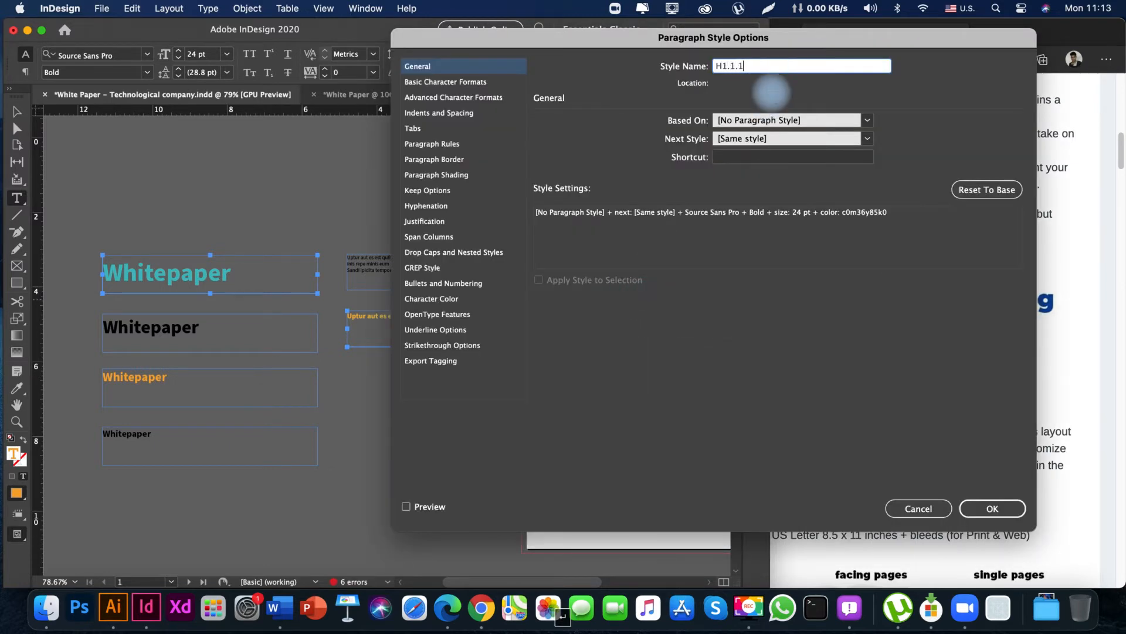
{"action": "key", "text": "Return"}
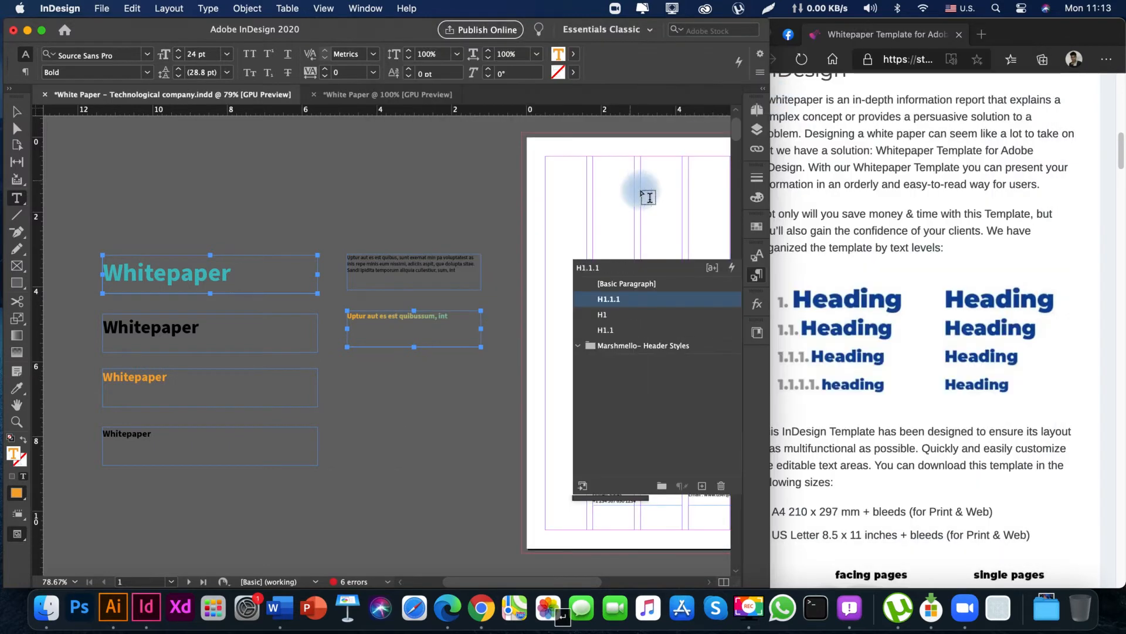
{"action": "left_click_drag", "start_coordinate": [616, 299], "coordinate": [611, 339]}
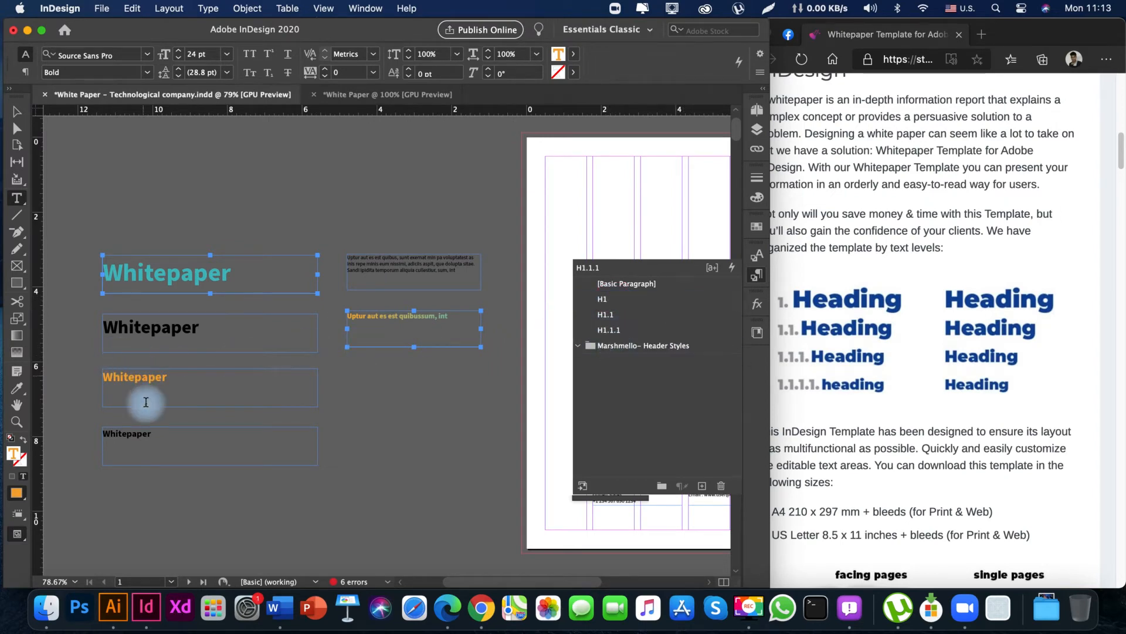
Create and apply a paragraph style named H1.1.1.1 from the smallest black Whitepaper heading, and place it below H1.1.1 in the style order.
{"action": "left_click", "coordinate": [120, 432]}
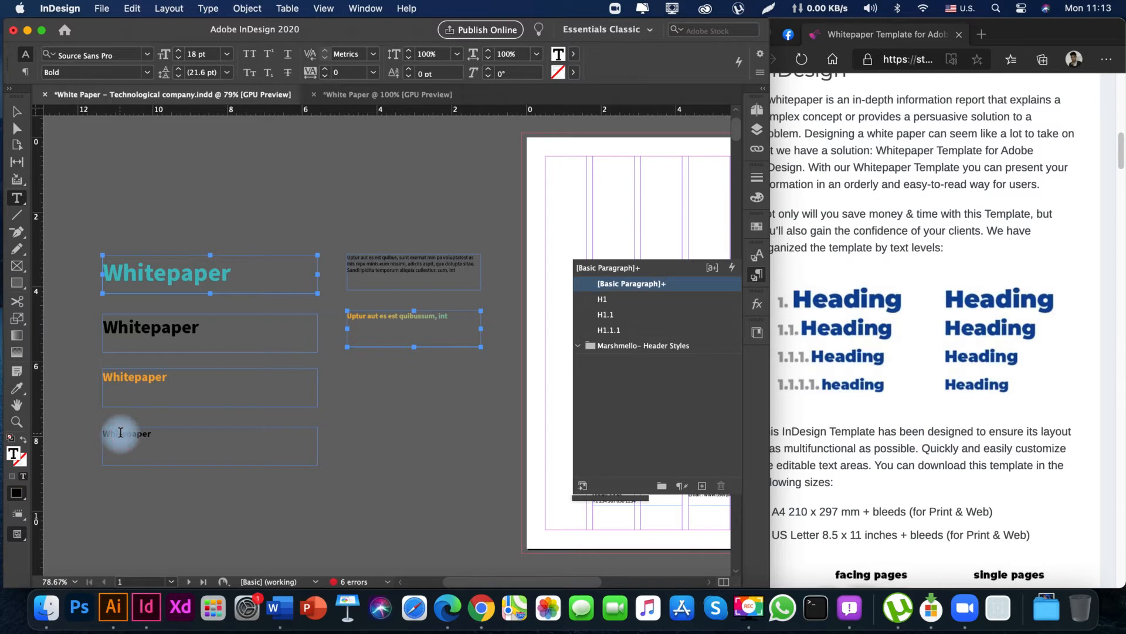
{"action": "left_click", "coordinate": [702, 486]}
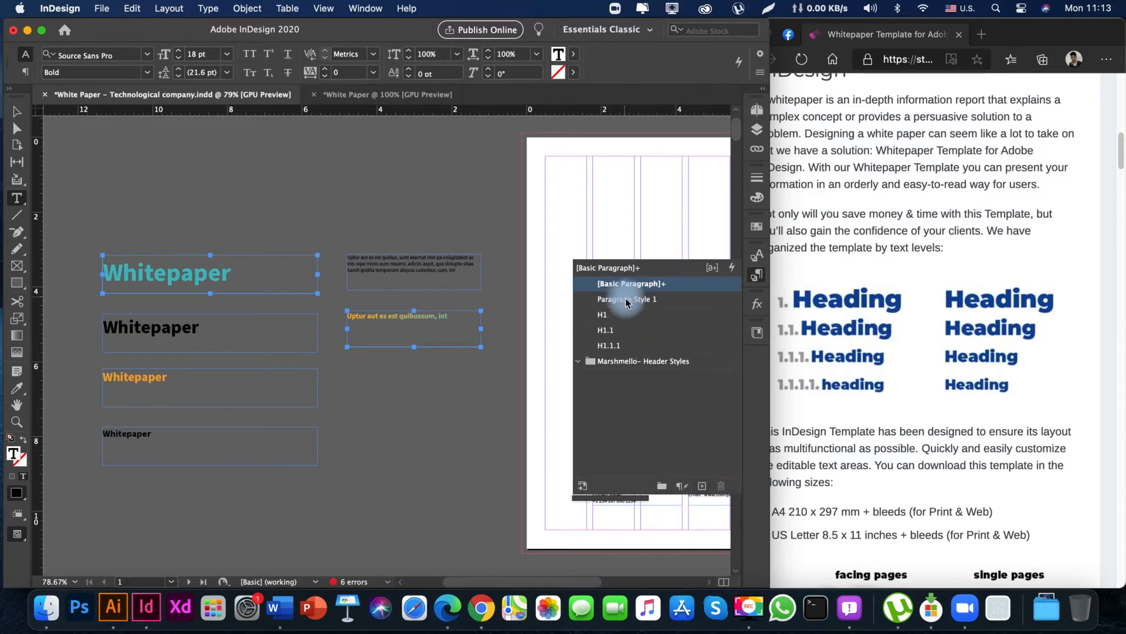
{"action": "double_click", "coordinate": [626, 302]}
{"action": "type", "text": "H1.1.1.1"}
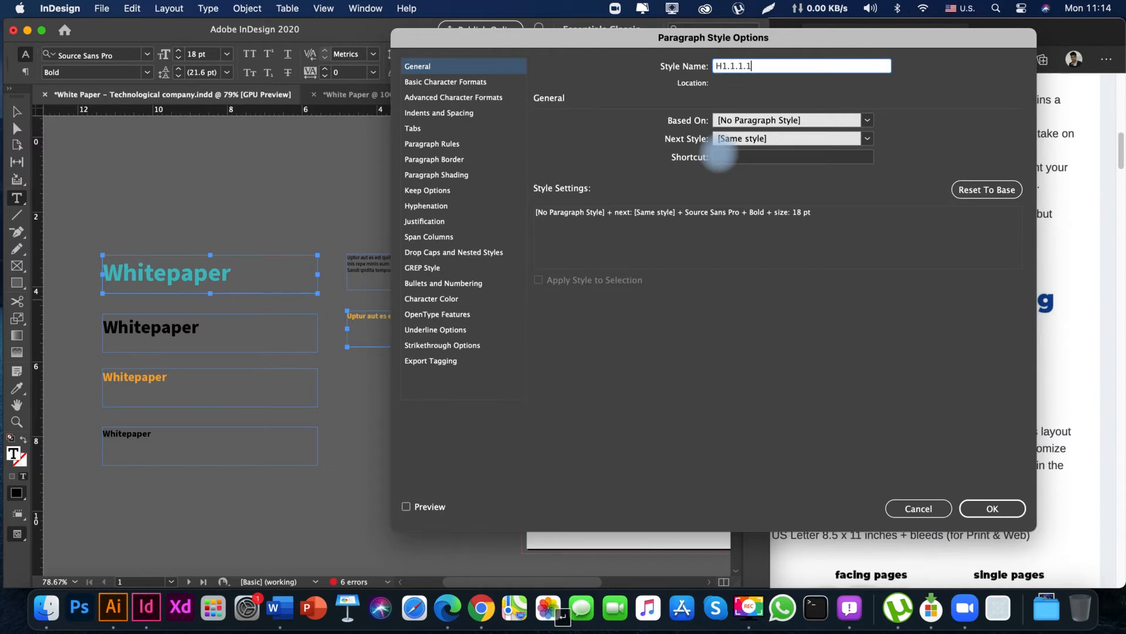
{"action": "key", "text": "Return"}
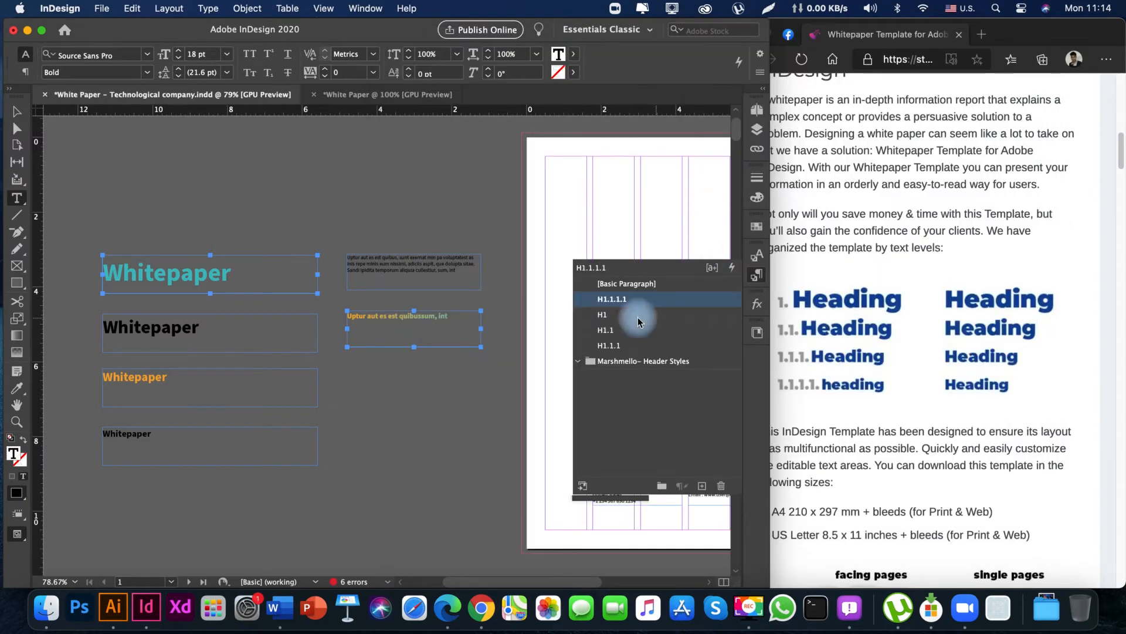
{"action": "left_click_drag", "start_coordinate": [615, 299], "coordinate": [620, 348]}
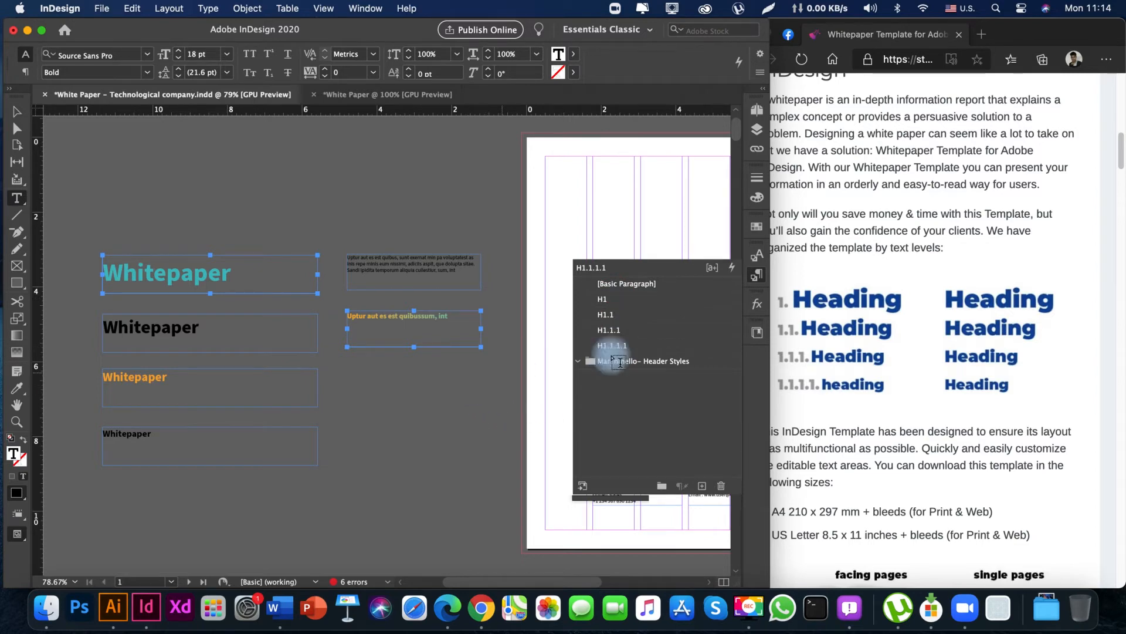
Create and apply a paragraph style named P regular from the three-line placeholder body text, and place it below H1.1.1.1 in the style order.
{"action": "left_click", "coordinate": [18, 112]}
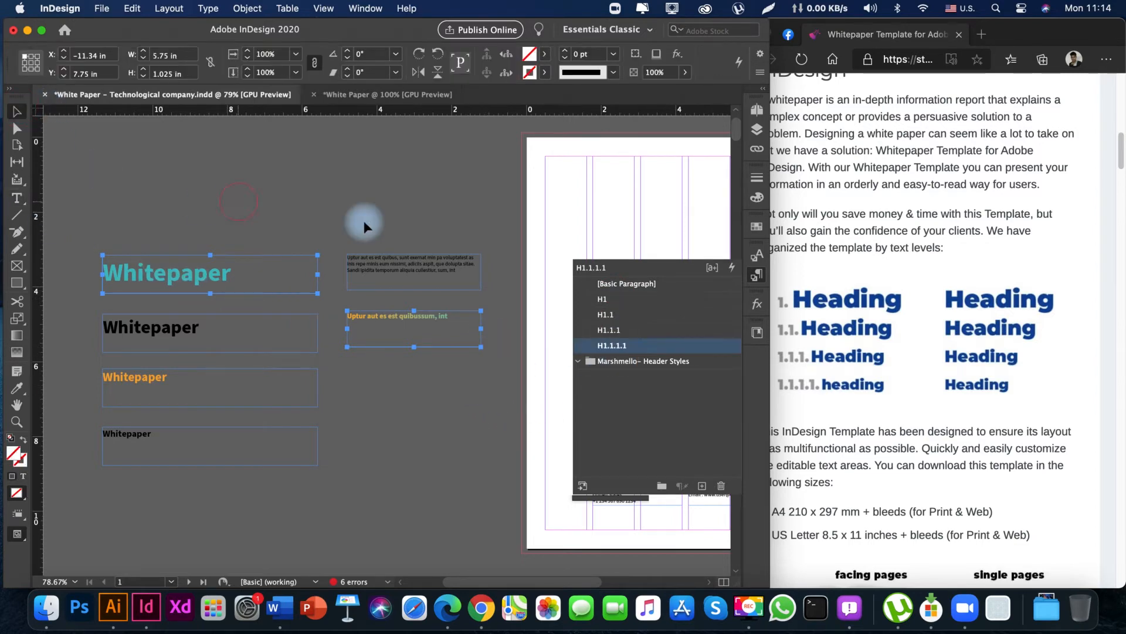
{"action": "left_click", "coordinate": [364, 221]}
{"action": "key", "text": "space"}
{"action": "left_click_drag", "start_coordinate": [385, 225], "coordinate": [329, 227]}
{"action": "double_click", "coordinate": [376, 270]}
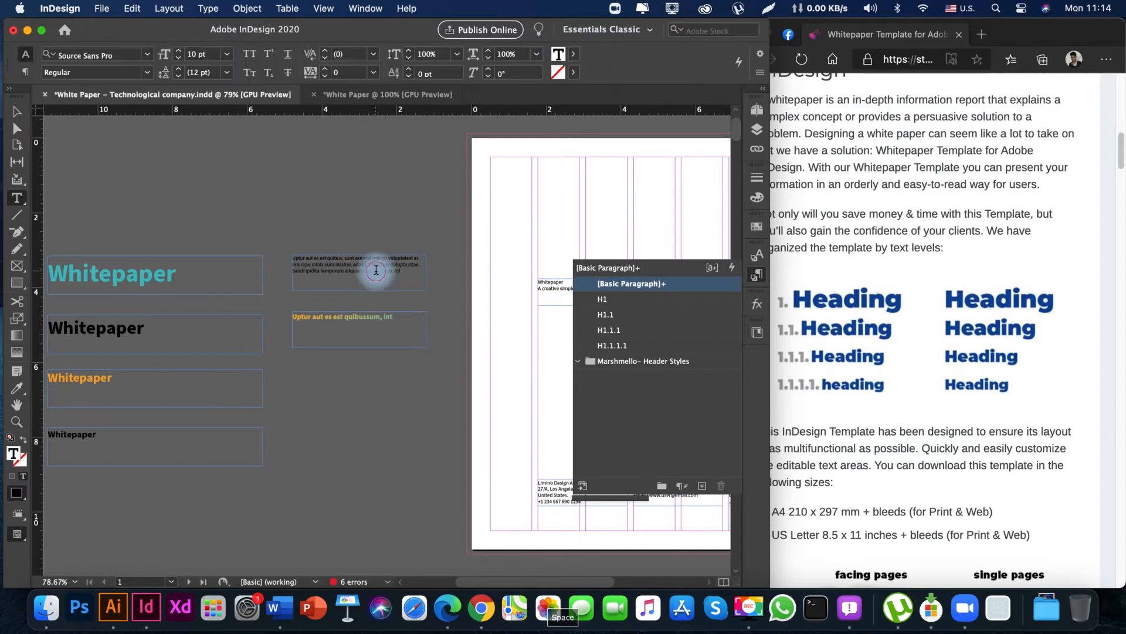
{"action": "triple_click", "coordinate": [376, 270]}
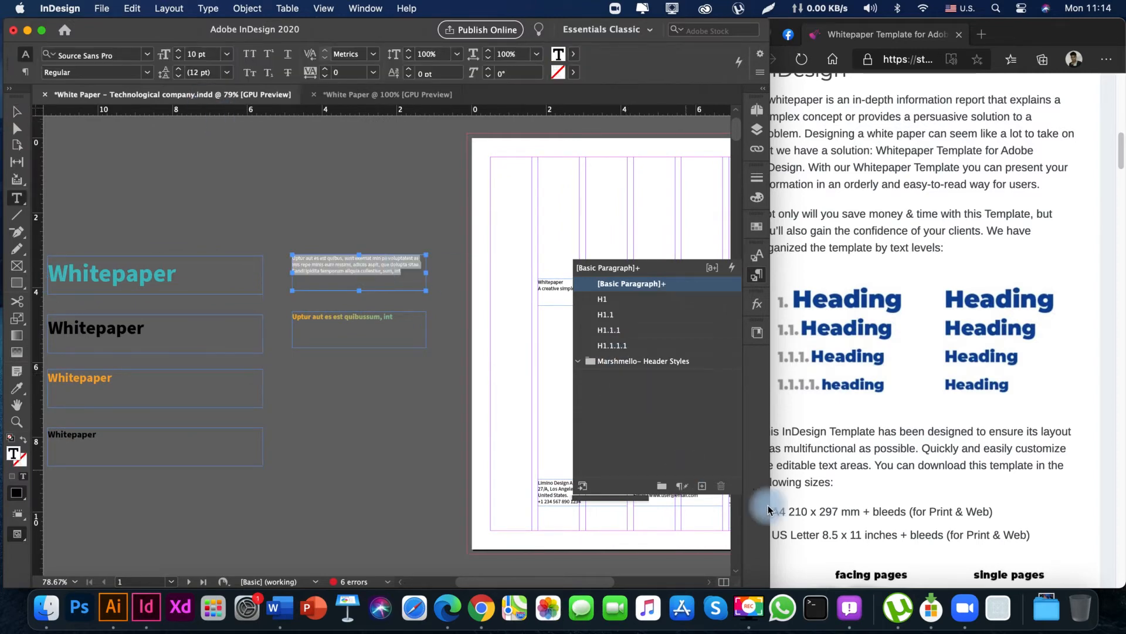
{"action": "left_click", "coordinate": [705, 491]}
{"action": "left_click", "coordinate": [628, 299]}
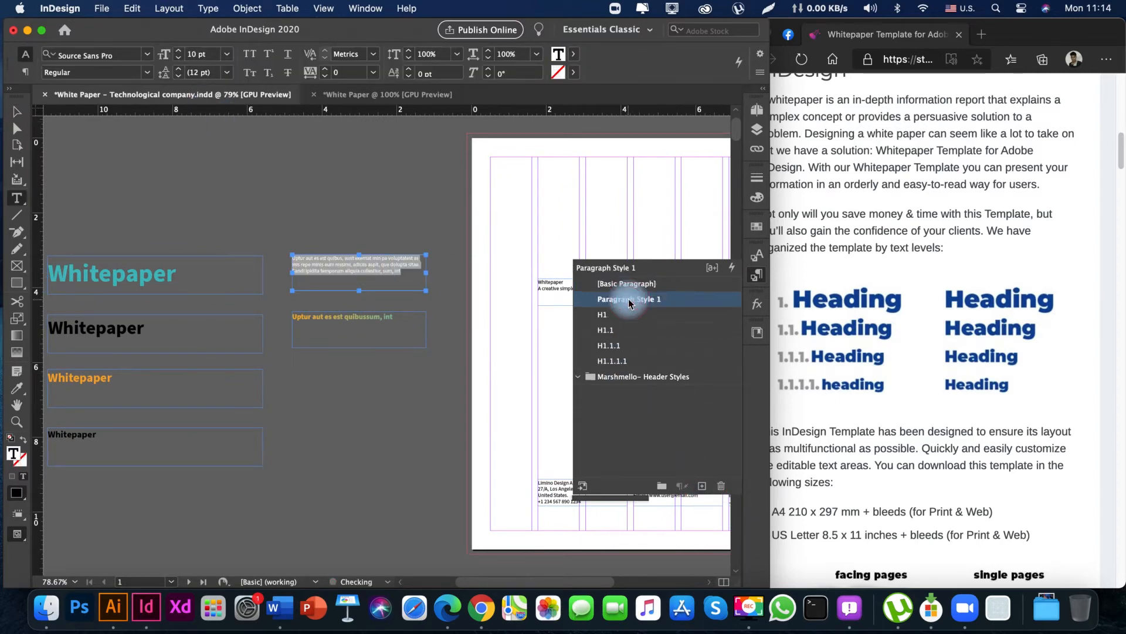
{"action": "left_click", "coordinate": [628, 300]}
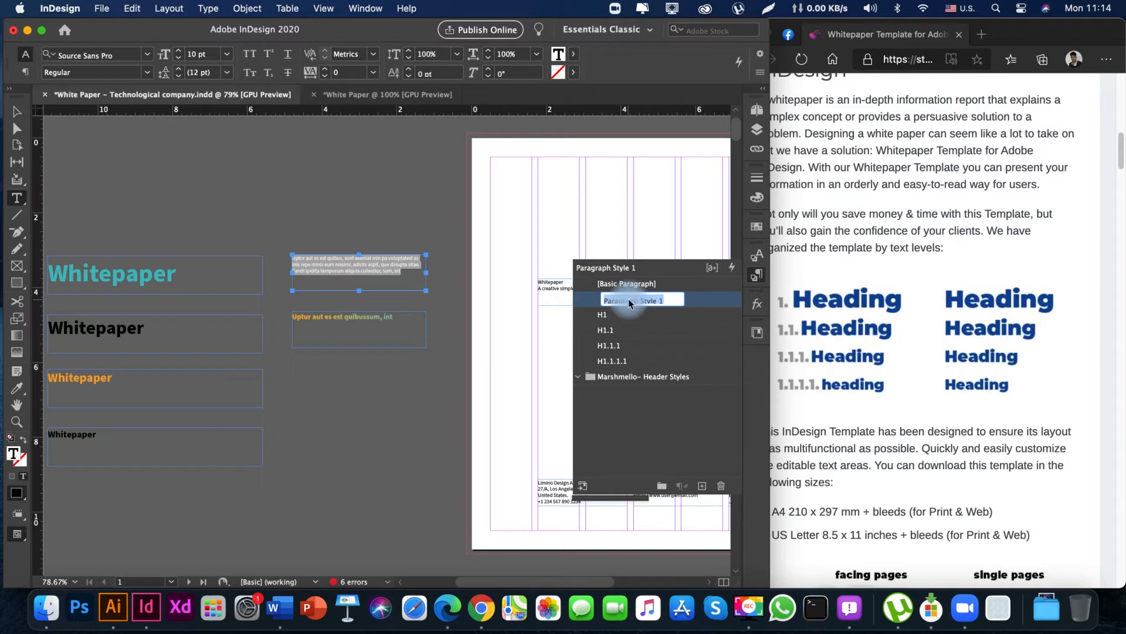
{"action": "type", "text": "P regul"}
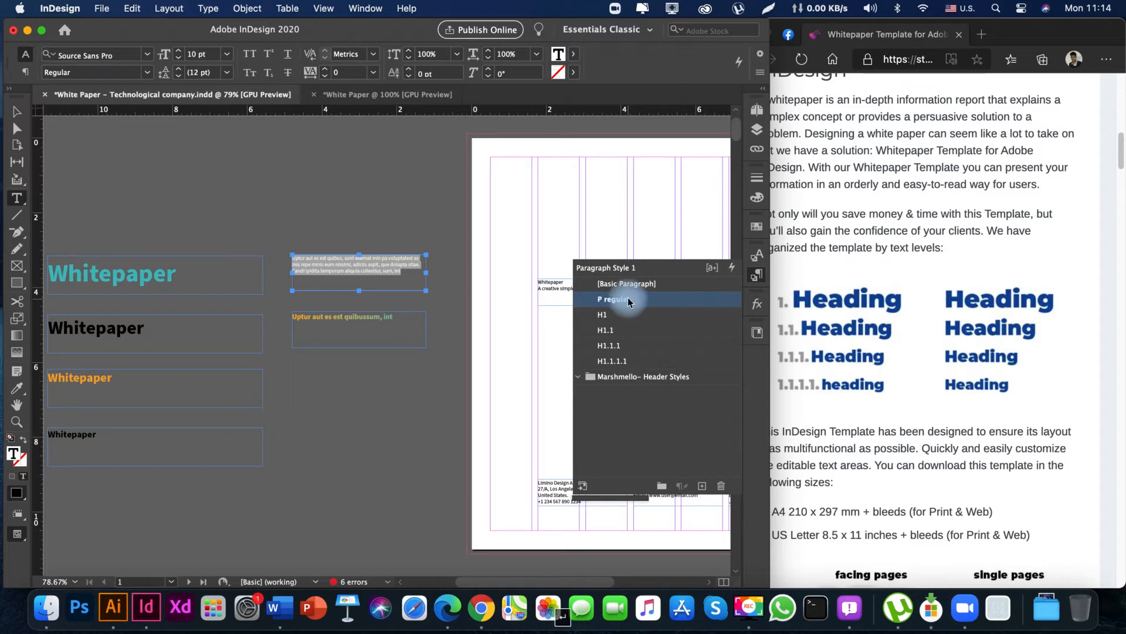
{"action": "left_click_drag", "start_coordinate": [629, 301], "coordinate": [619, 370]}
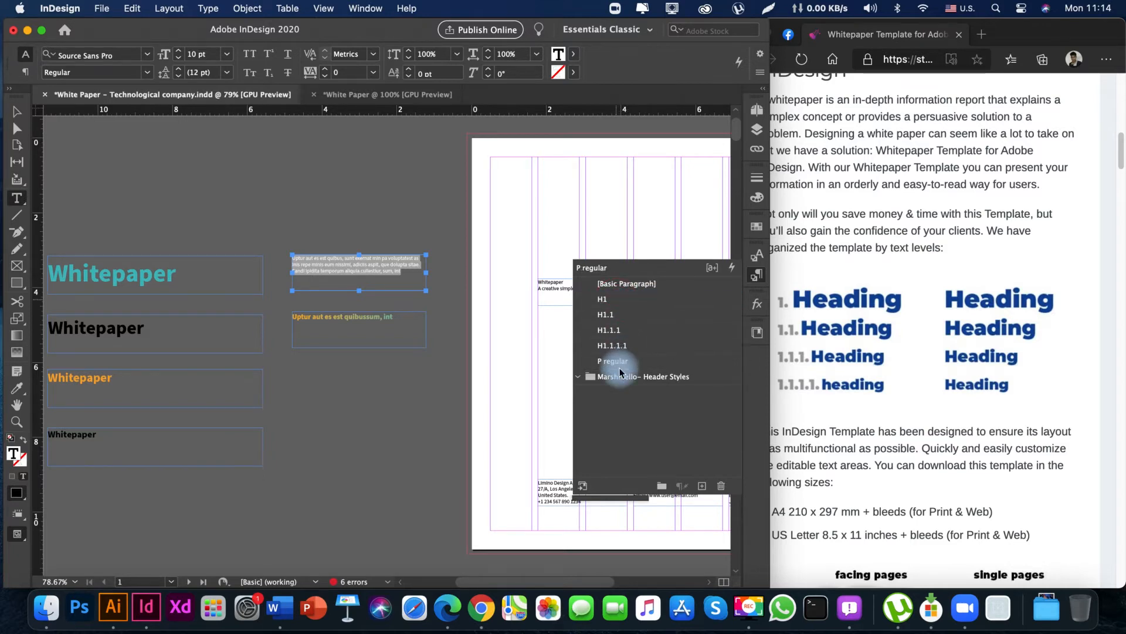
Create a paragraph style named P Bold from the orange bold body text, and place it below P regular in the style order.
{"action": "left_click", "coordinate": [349, 317]}
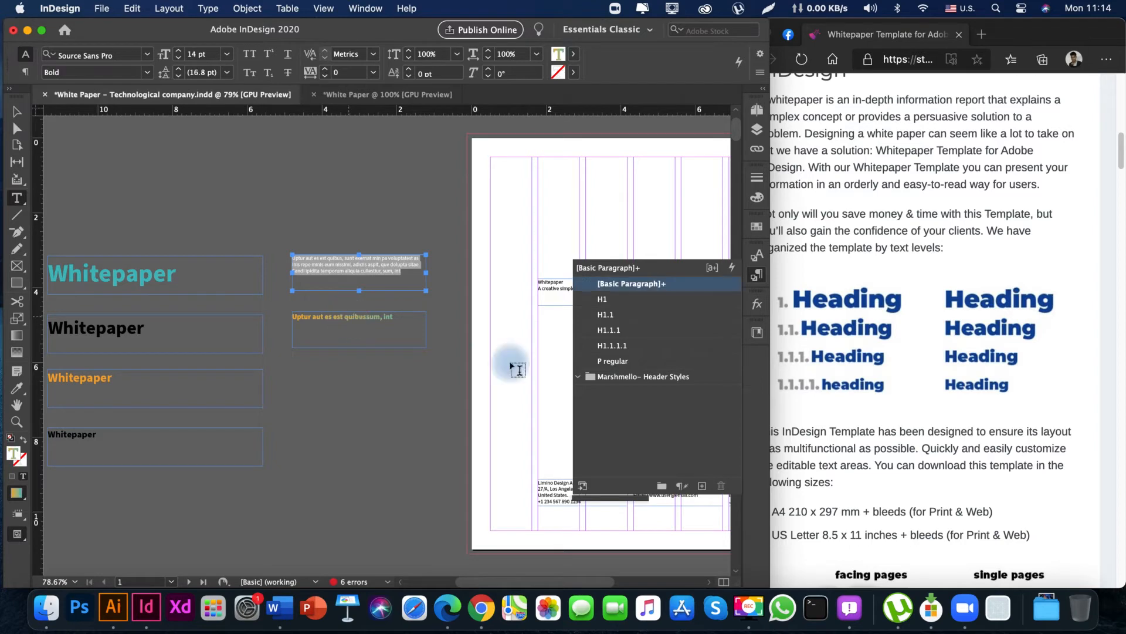
{"action": "left_click", "coordinate": [702, 486]}
{"action": "left_click", "coordinate": [615, 300]}
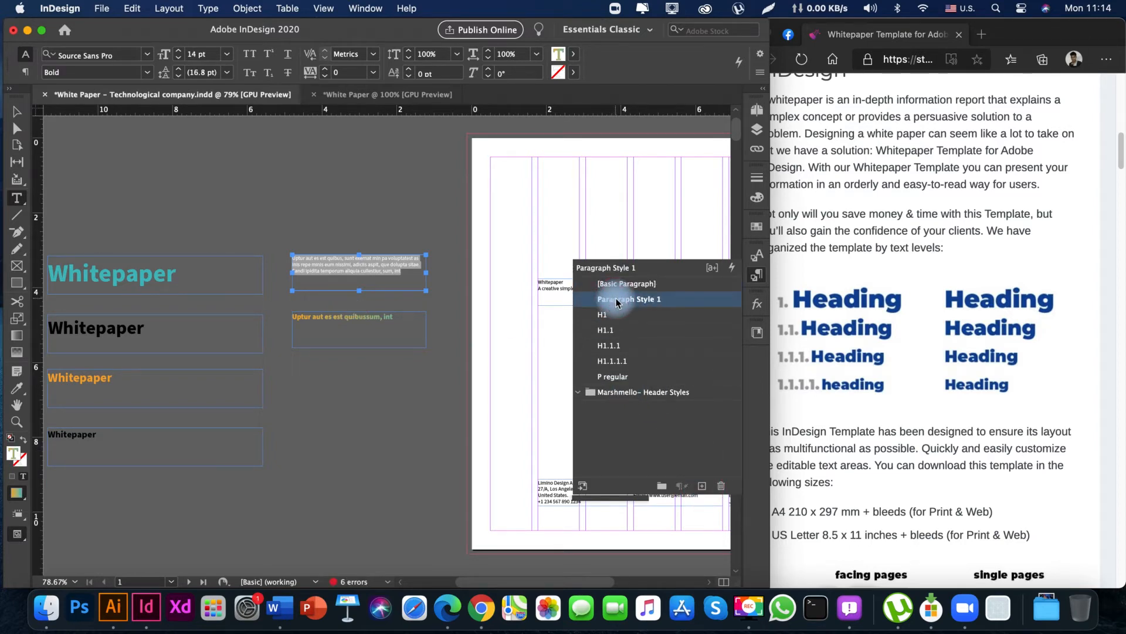
{"action": "type", "text": "P "}
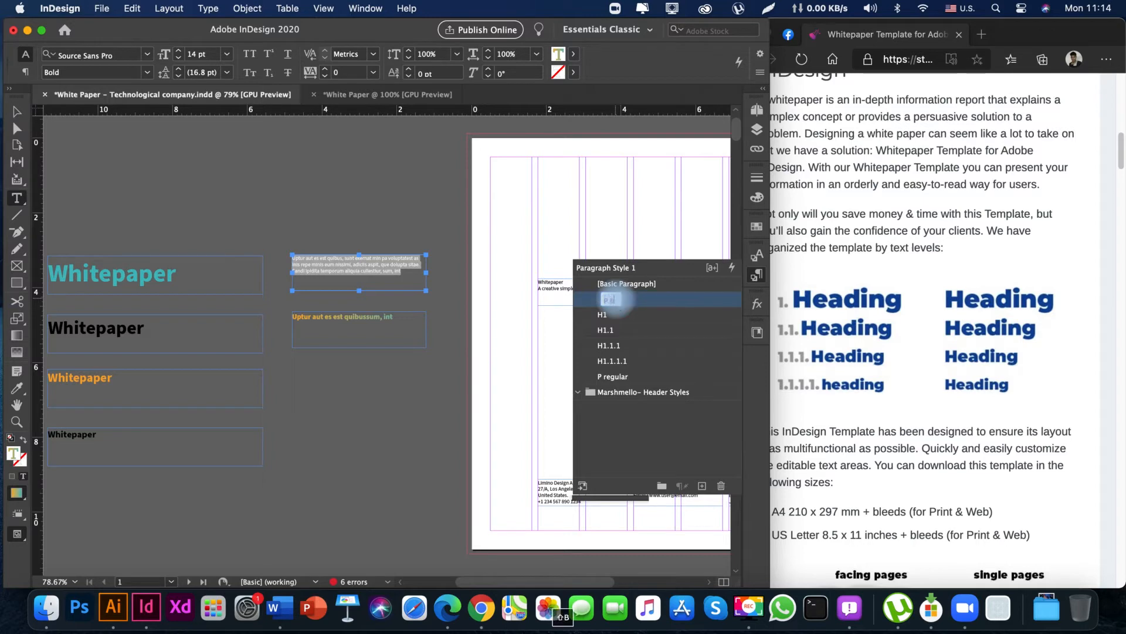
{"action": "type", "text": "Bold"}
{"action": "key", "text": "Return"}
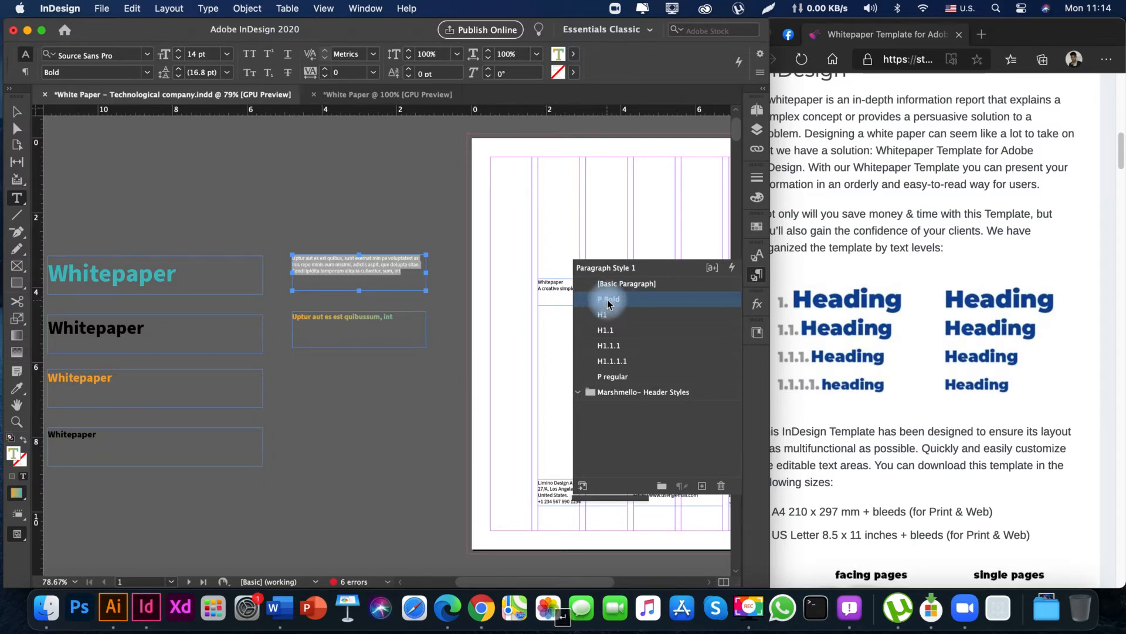
{"action": "left_click_drag", "start_coordinate": [608, 303], "coordinate": [616, 385]}
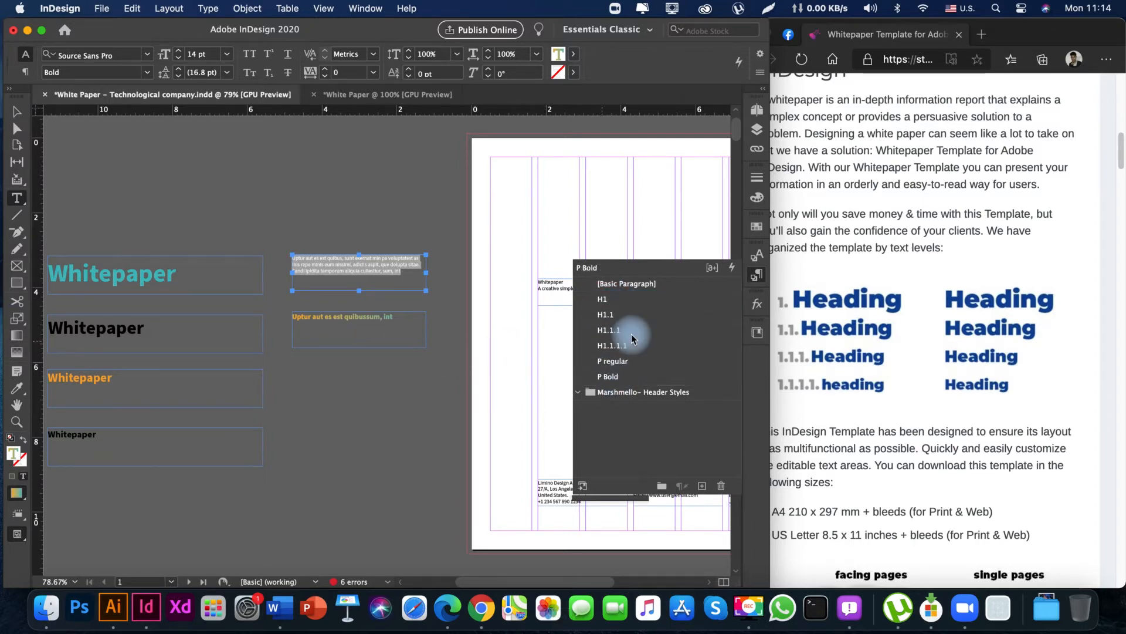
Move all paragraph styles from H1 through P Bold into the Marshmello- Header Styles group.
{"action": "left_click", "coordinate": [604, 299]}
{"action": "left_click", "coordinate": [643, 375], "text": "shift"}
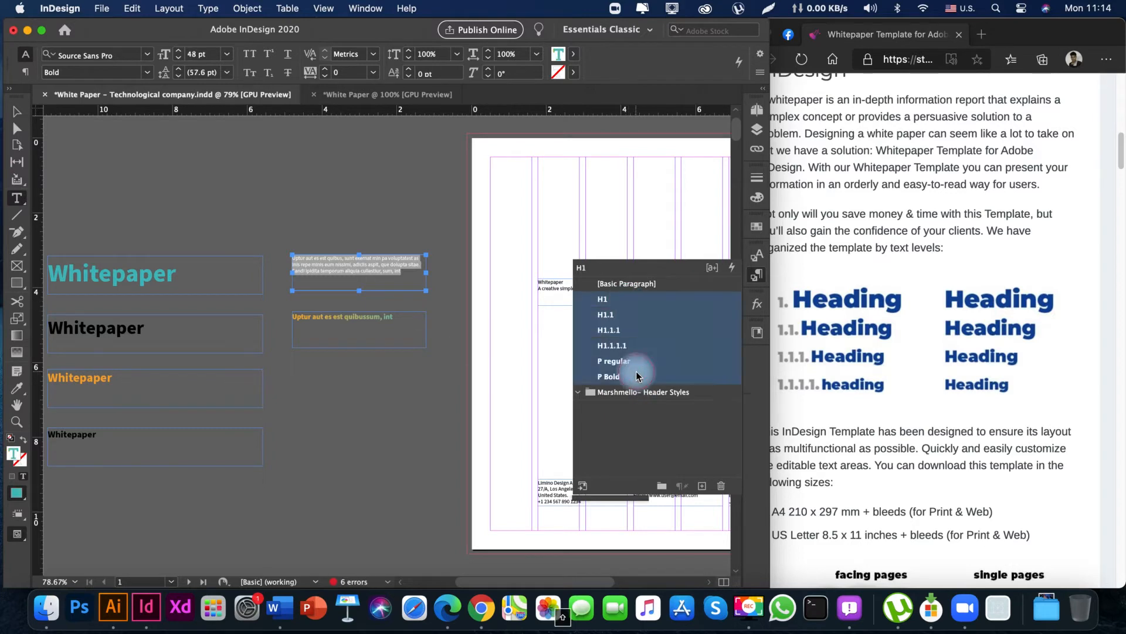
{"action": "left_click", "coordinate": [603, 305]}
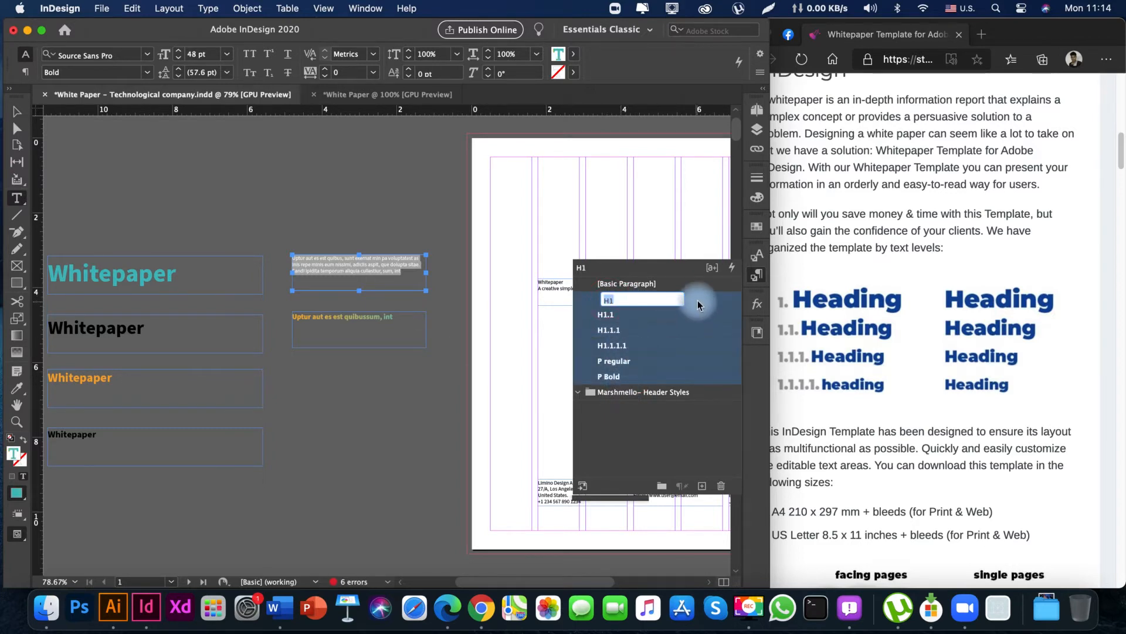
{"action": "left_click_drag", "start_coordinate": [695, 296], "coordinate": [671, 396]}
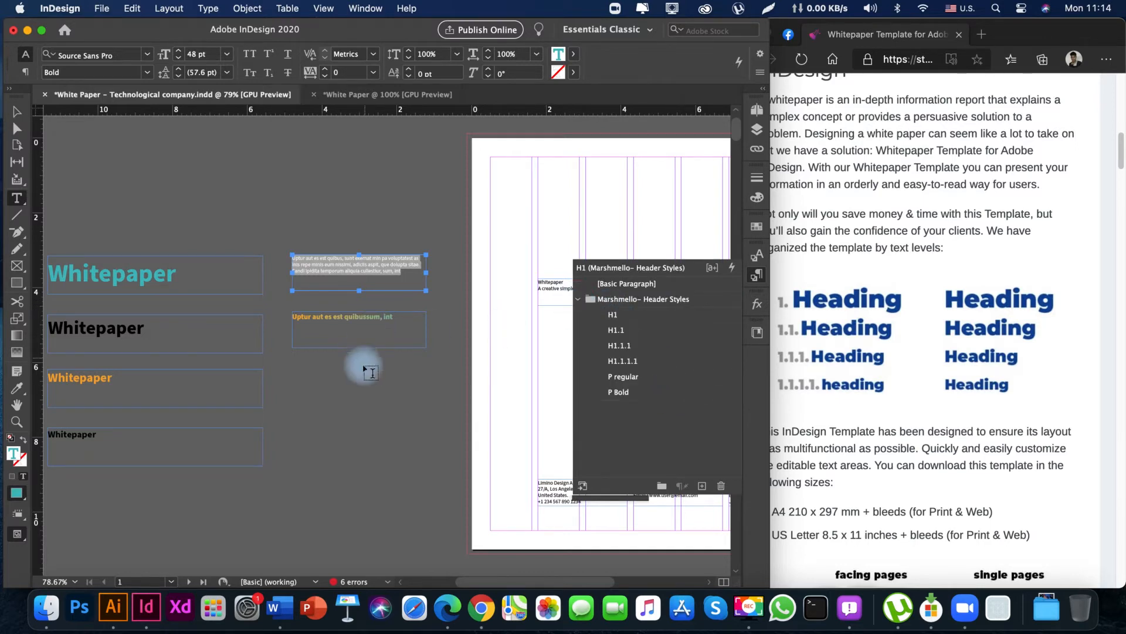
Delete all the heading and body sample text frames from the pasteboard beside the cover page.
{"action": "left_click", "coordinate": [365, 397], "text": "super"}
{"action": "scroll", "coordinate": [405, 400], "scroll_direction": "left", "scroll_amount": 2}
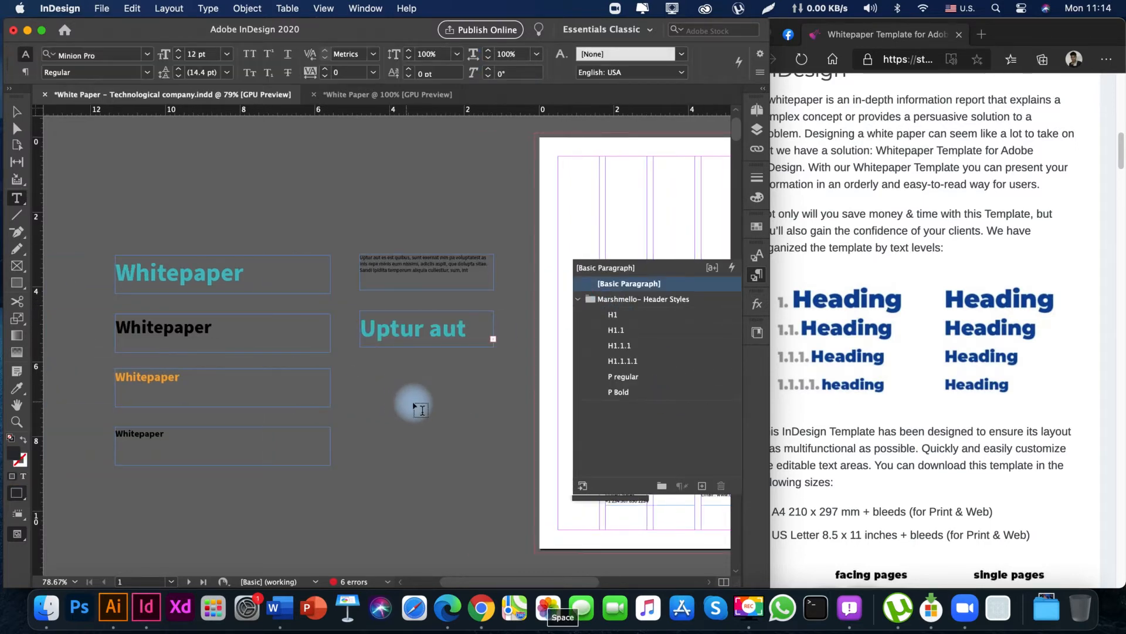
{"action": "key", "text": "v"}
{"action": "left_click_drag", "start_coordinate": [130, 200], "coordinate": [439, 517]}
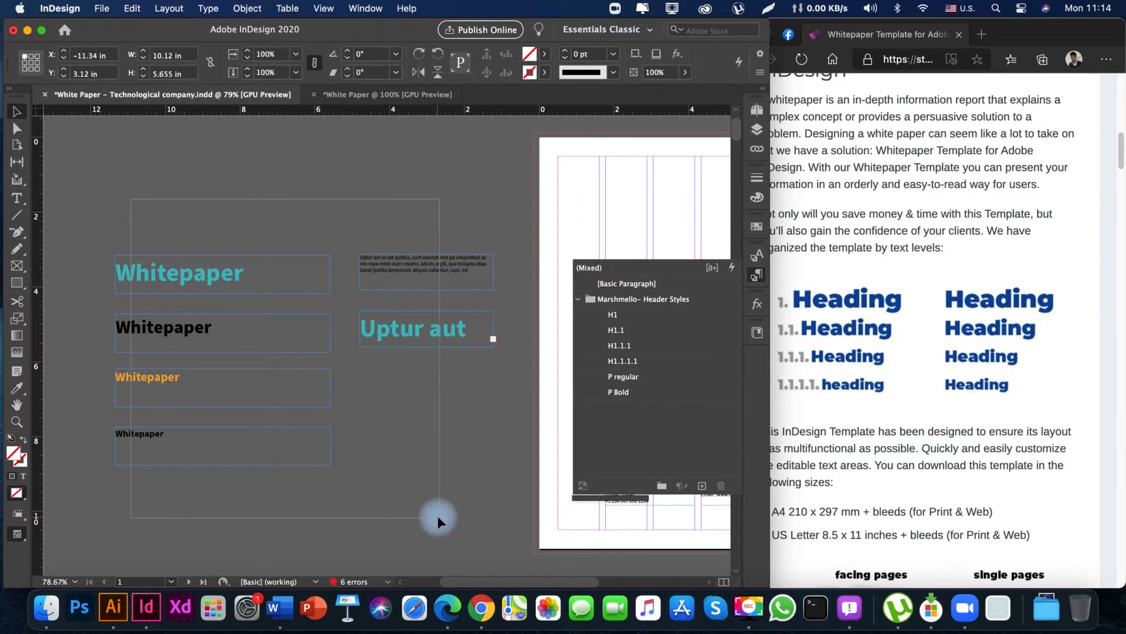
{"action": "key", "text": "Delete"}
Examine the cover page layout and the spread below it at 50% zoom.
{"action": "key", "text": "space"}
{"action": "left_click_drag", "start_coordinate": [470, 389], "coordinate": [348, 397]}
{"action": "left_click_drag", "start_coordinate": [430, 397], "coordinate": [205, 393]}
{"action": "left_click_drag", "start_coordinate": [370, 387], "coordinate": [230, 384]}
{"action": "left_click_drag", "start_coordinate": [317, 377], "coordinate": [176, 355]}
{"action": "left_click_drag", "start_coordinate": [393, 366], "coordinate": [358, 362]}
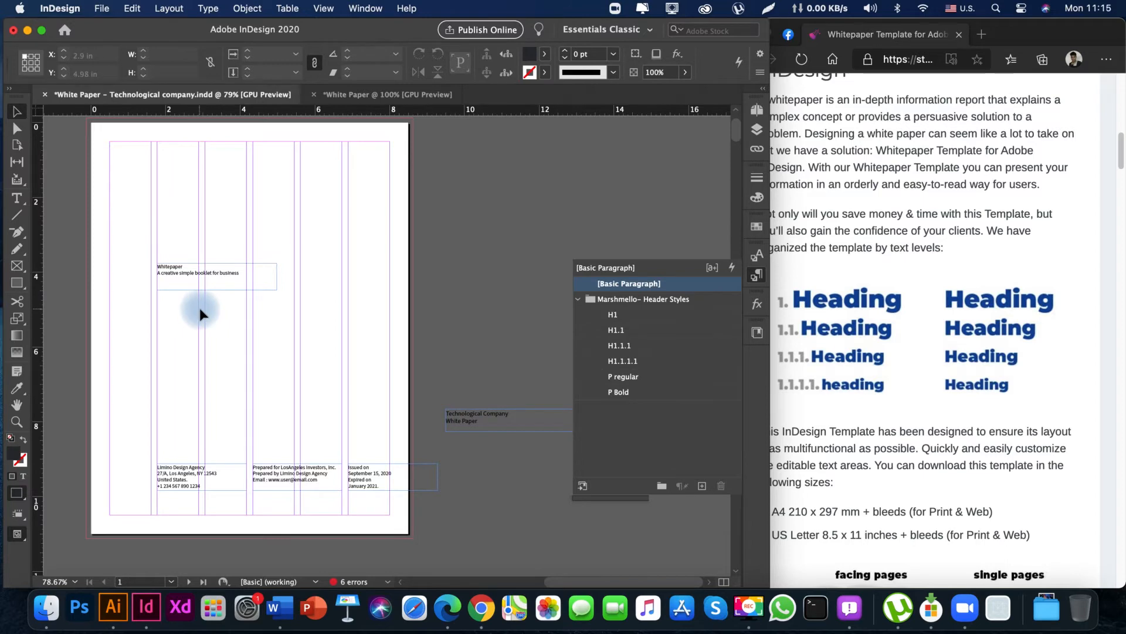
{"action": "left_click_drag", "start_coordinate": [205, 390], "coordinate": [288, 337]}
{"action": "key", "text": "super+minus"}
{"action": "key", "text": "super+minus"}
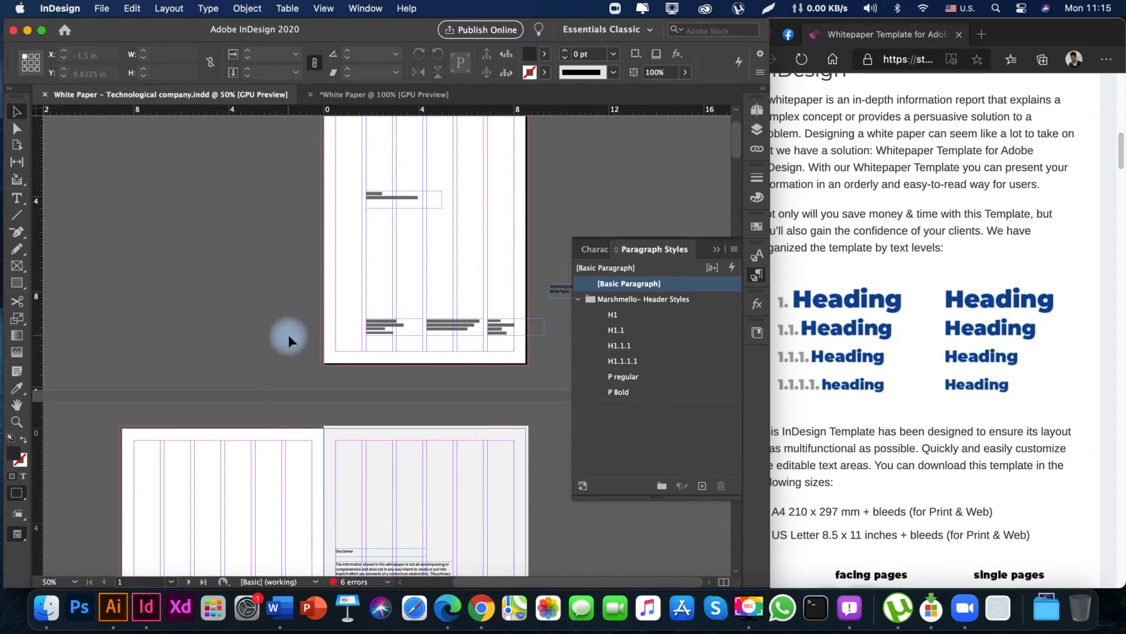
{"action": "left_click_drag", "start_coordinate": [279, 188], "coordinate": [220, 276]}
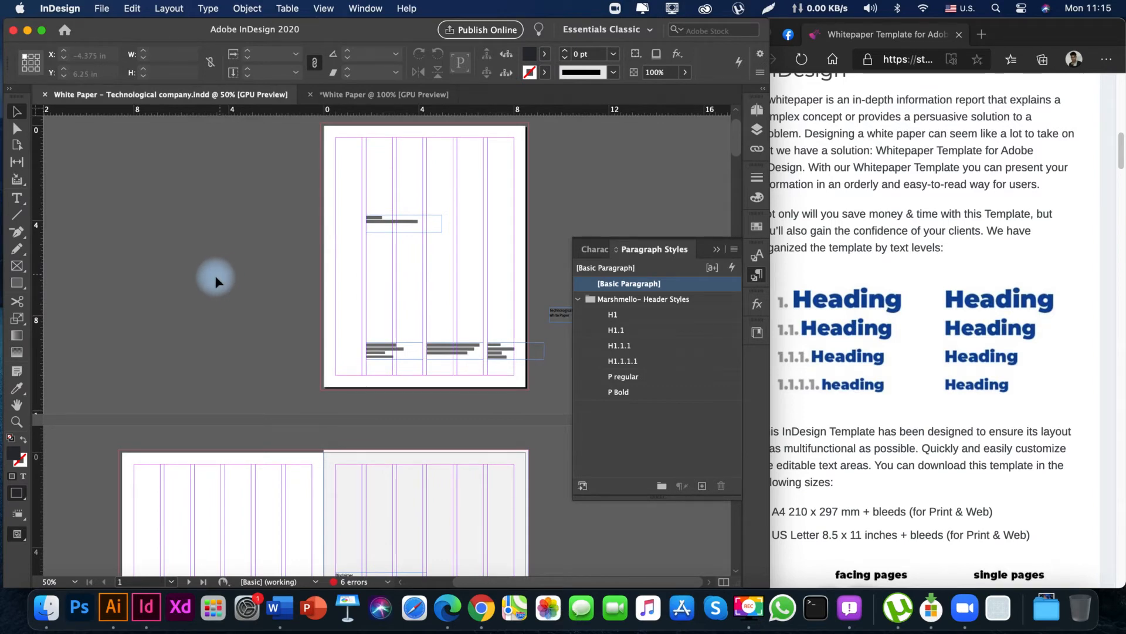
Start saving the document under a new name and create a folder named 06 Clean Whitepaper inside the White Paper folder.
{"action": "key", "text": "super+shift+s"}
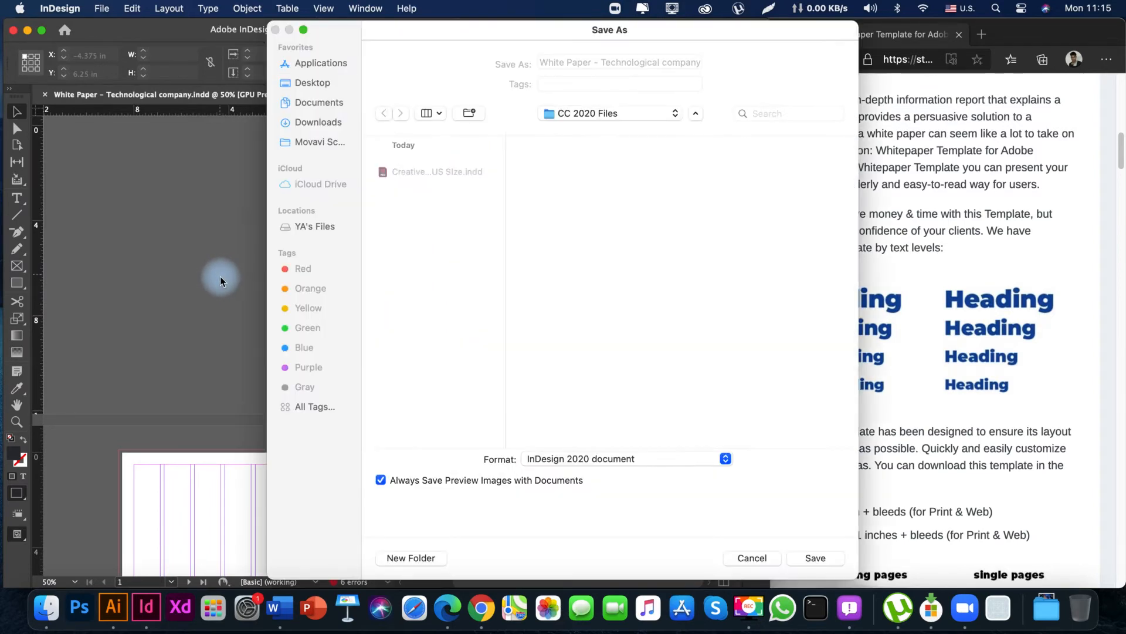
{"action": "left_click_drag", "start_coordinate": [483, 30], "coordinate": [371, 30]}
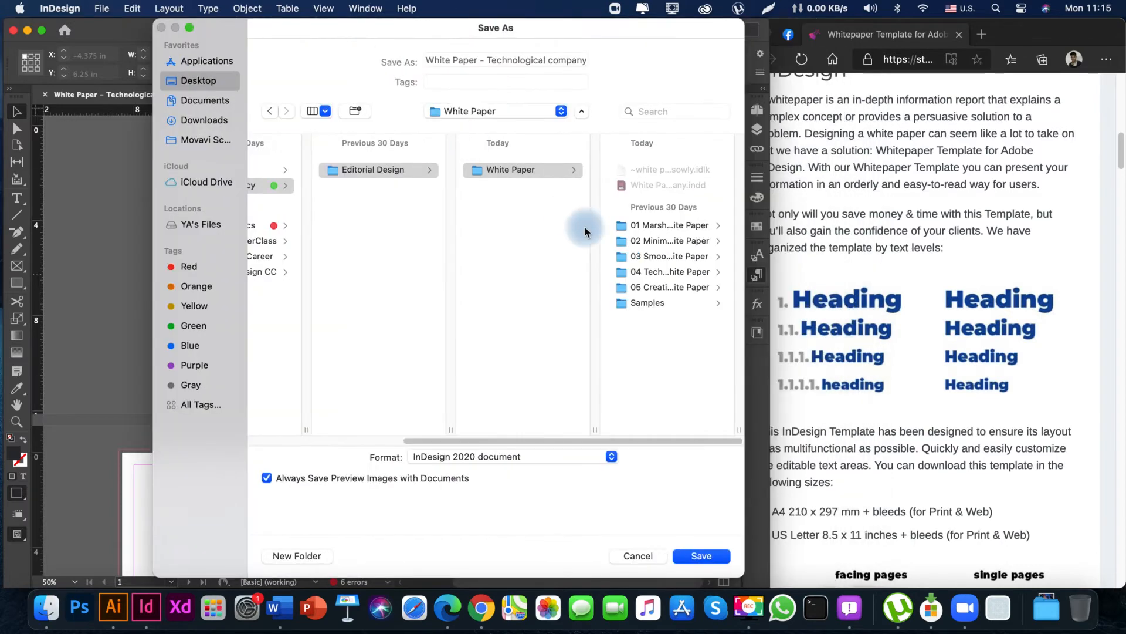
{"action": "left_click", "coordinate": [672, 356]}
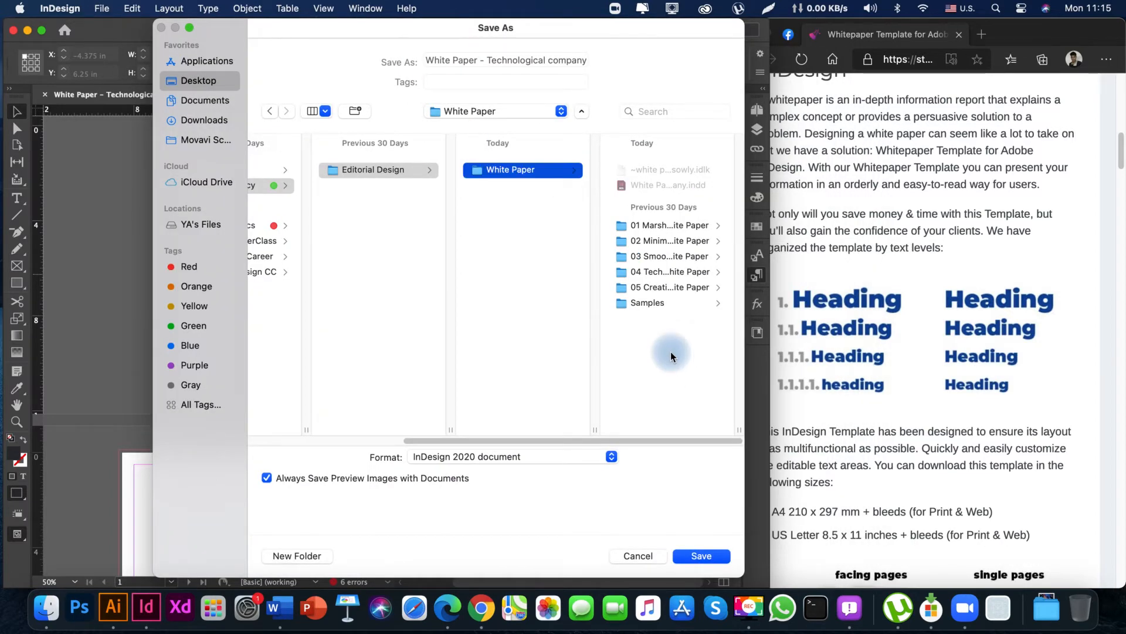
{"action": "key", "text": "super+shift+n"}
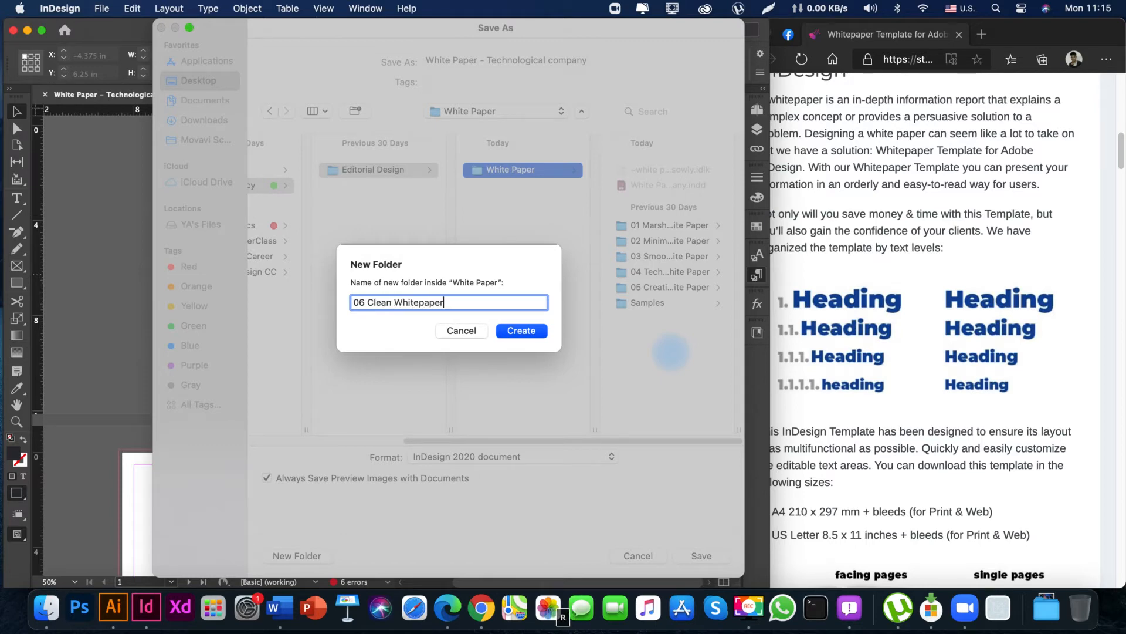
{"action": "key", "text": "Return"}
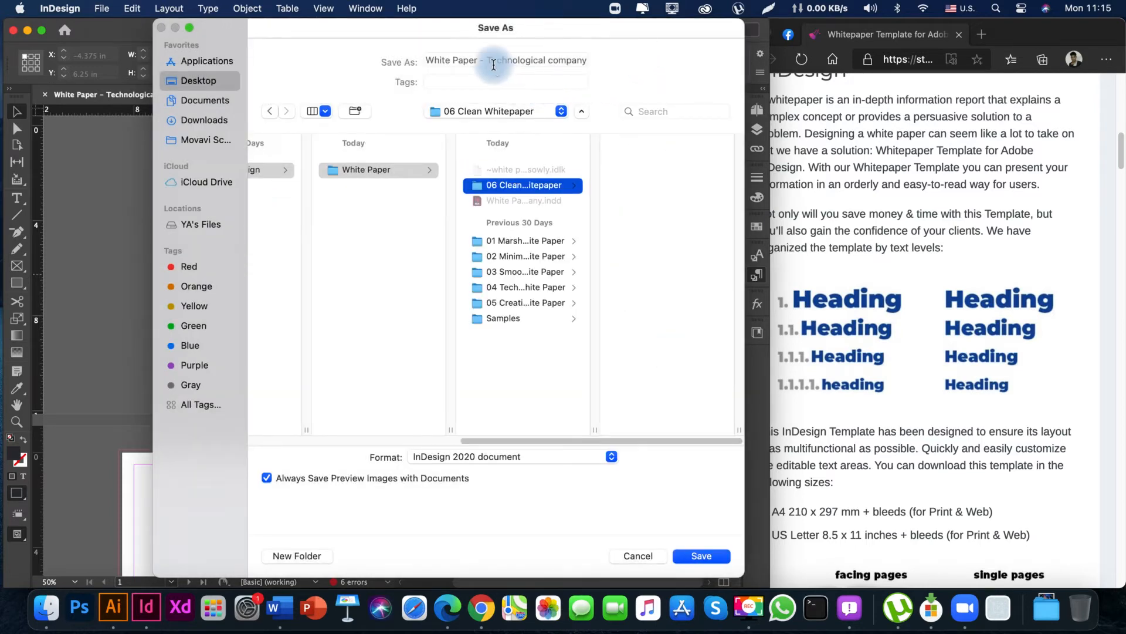
Save the document as Clean White Paper in the 06 Clean Whitepaper folder.
{"action": "left_click", "coordinate": [509, 60]}
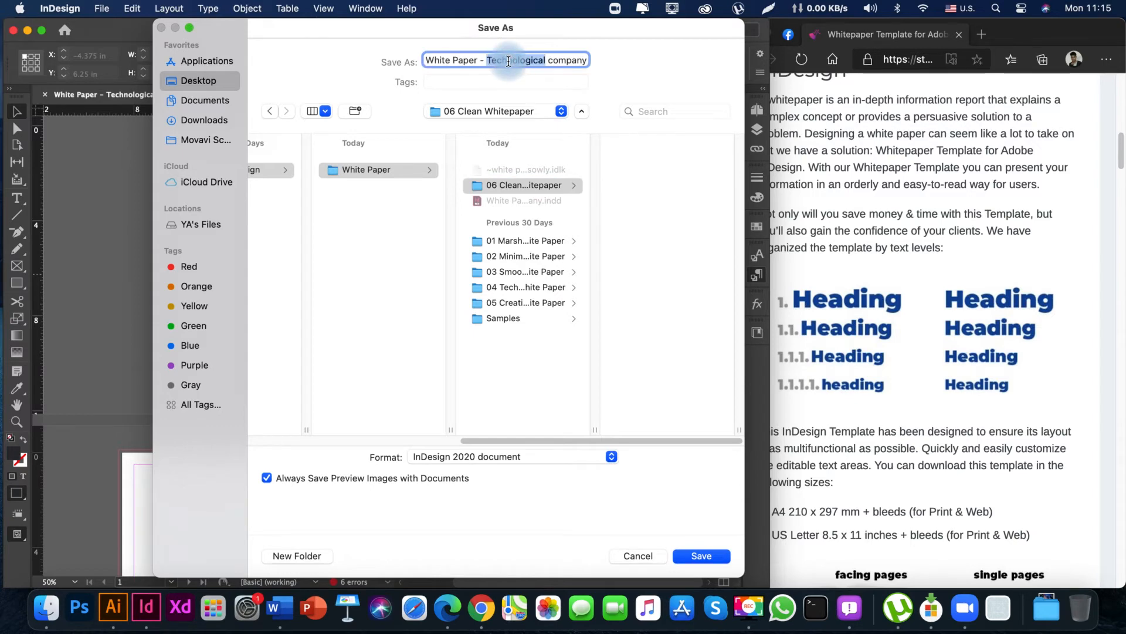
{"action": "left_click", "coordinate": [477, 61]}
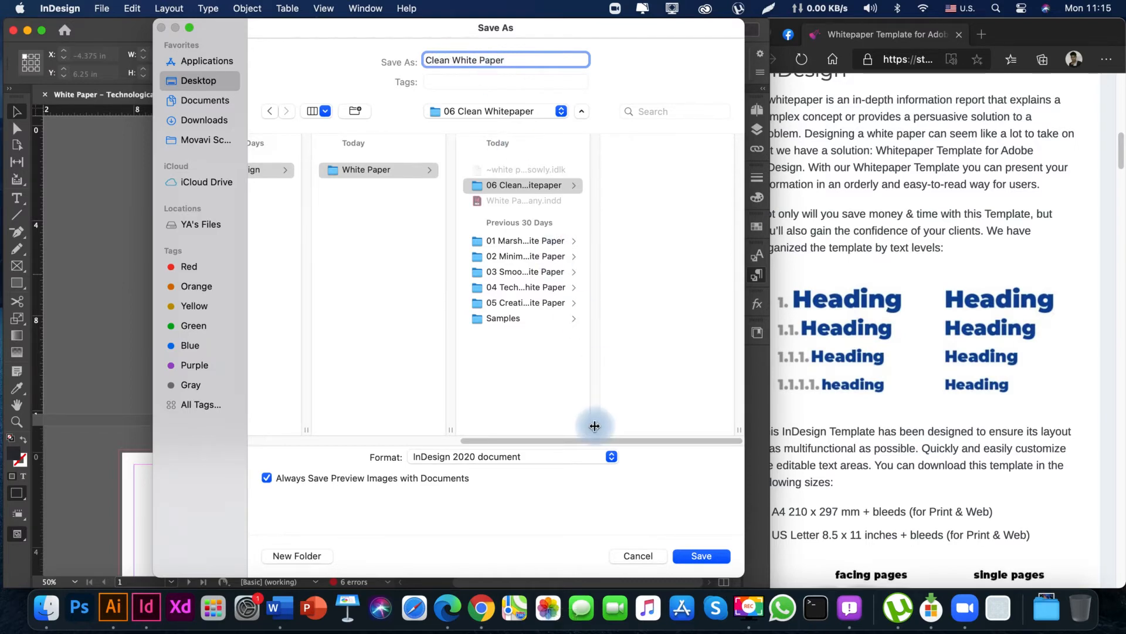
{"action": "left_click", "coordinate": [713, 555]}
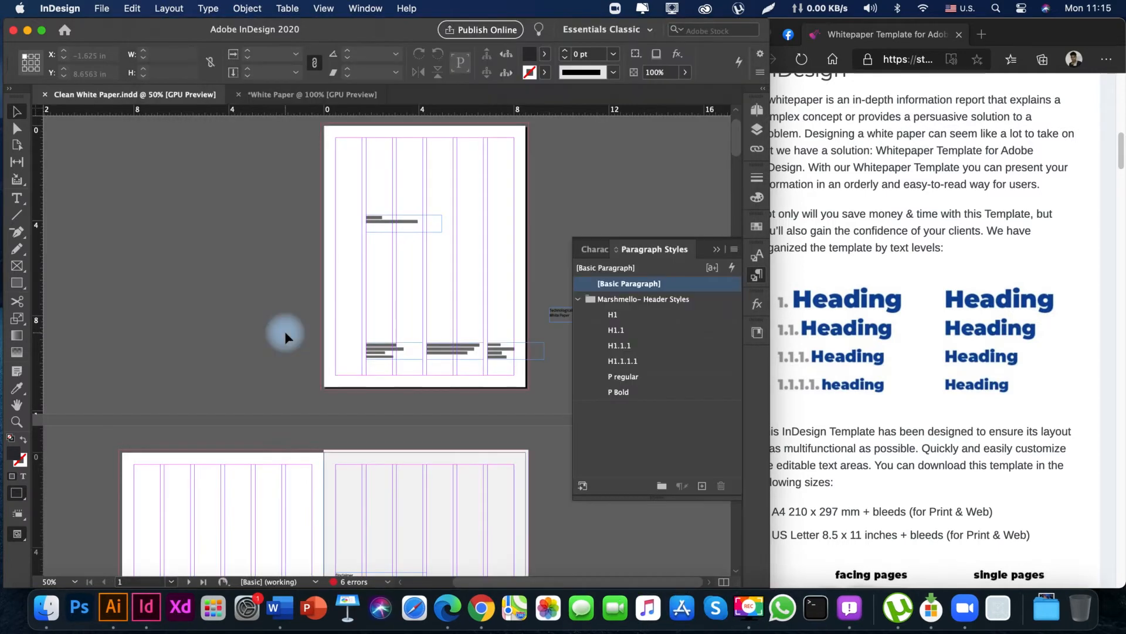
{"action": "key", "text": "space"}
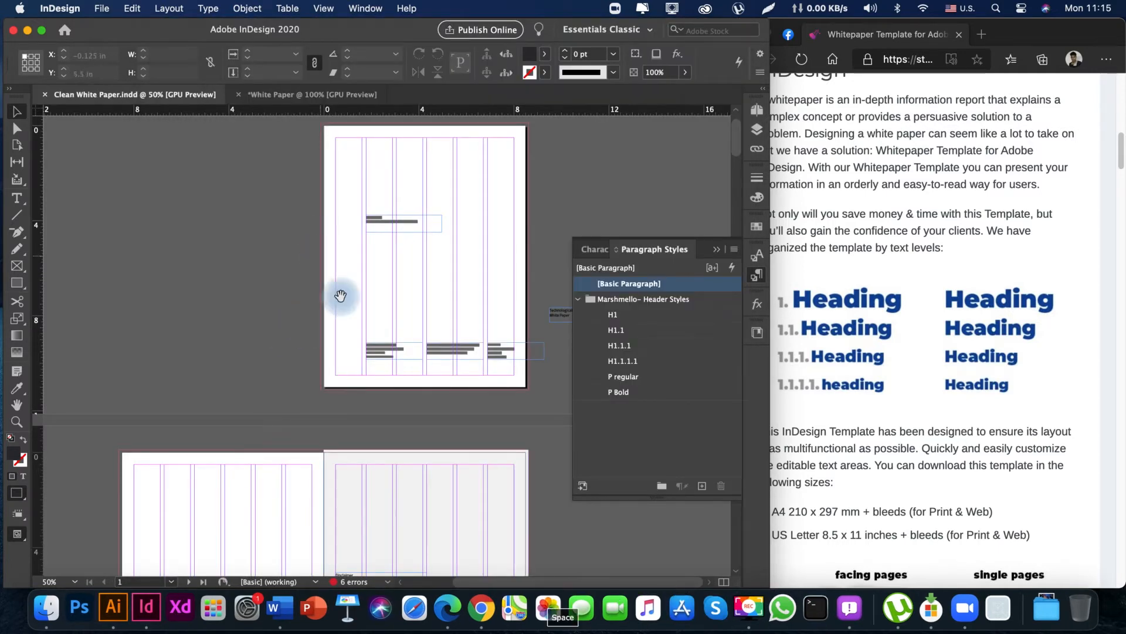
{"action": "left_click_drag", "start_coordinate": [391, 235], "coordinate": [382, 311]}
{"action": "left_click_drag", "start_coordinate": [359, 249], "coordinate": [483, 314]}
{"action": "left_click_drag", "start_coordinate": [412, 302], "coordinate": [392, 312]}
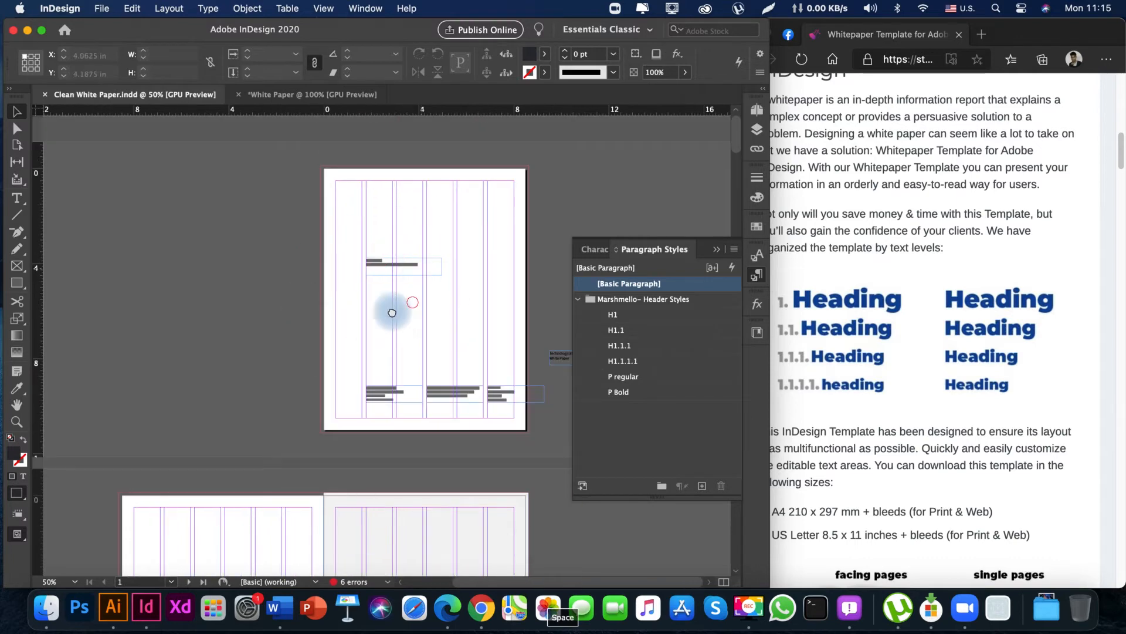
{"action": "left_click_drag", "start_coordinate": [477, 274], "coordinate": [424, 380]}
{"action": "mouse_move", "coordinate": [379, 271]}
{"action": "left_mouse_down"}
{"action": "mouse_move", "coordinate": [428, 201]}
{"action": "mouse_move", "coordinate": [367, 319]}
{"action": "left_mouse_up"}
{"action": "mouse_move", "coordinate": [425, 269]}
{"action": "left_mouse_down"}
{"action": "mouse_move", "coordinate": [422, 346]}
{"action": "mouse_move", "coordinate": [462, 316]}
{"action": "mouse_move", "coordinate": [455, 354]}
{"action": "left_mouse_up"}
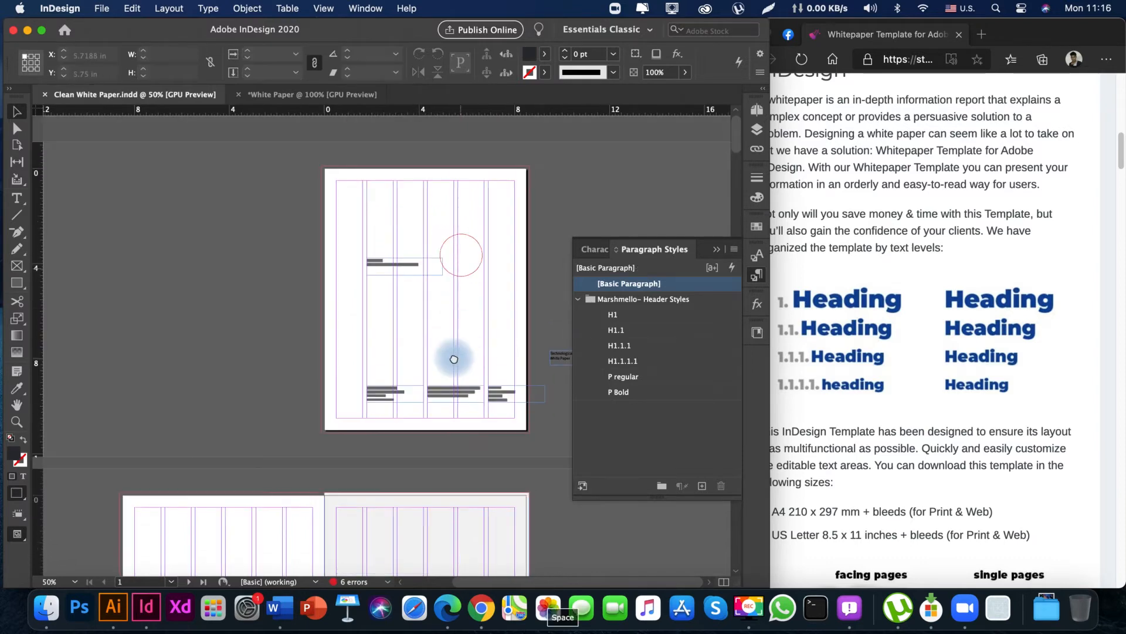
Switch to Microsoft Edge, open a new tab in its own widened window, and load the suggested Behance page.
{"action": "left_click", "coordinate": [447, 608]}
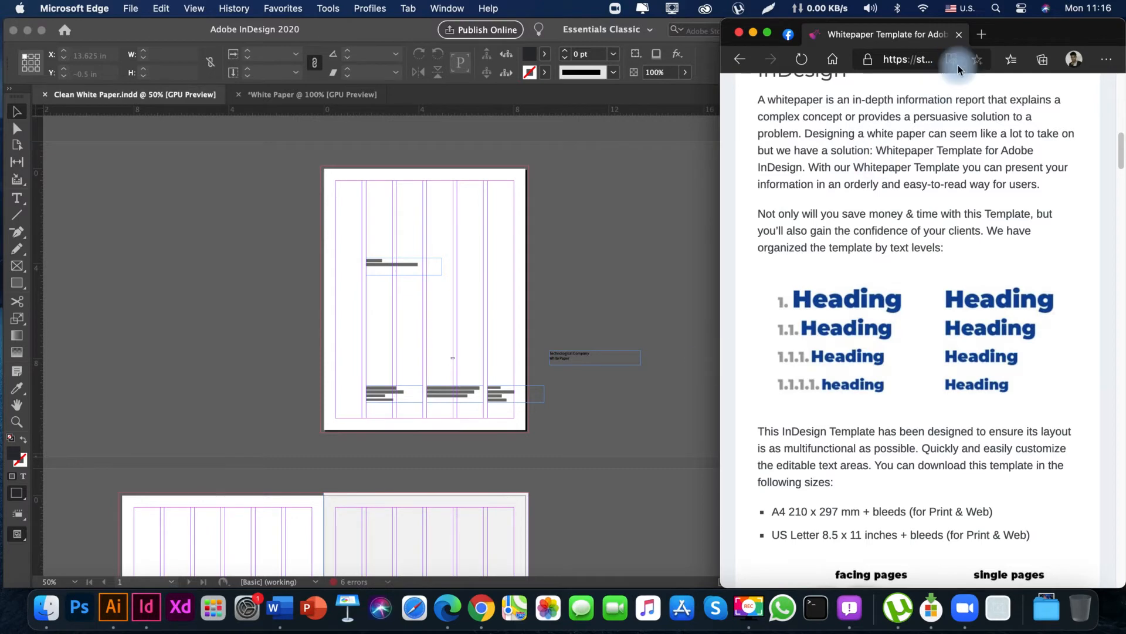
{"action": "left_click", "coordinate": [985, 34]}
{"action": "left_click_drag", "start_coordinate": [989, 39], "coordinate": [115, 13]}
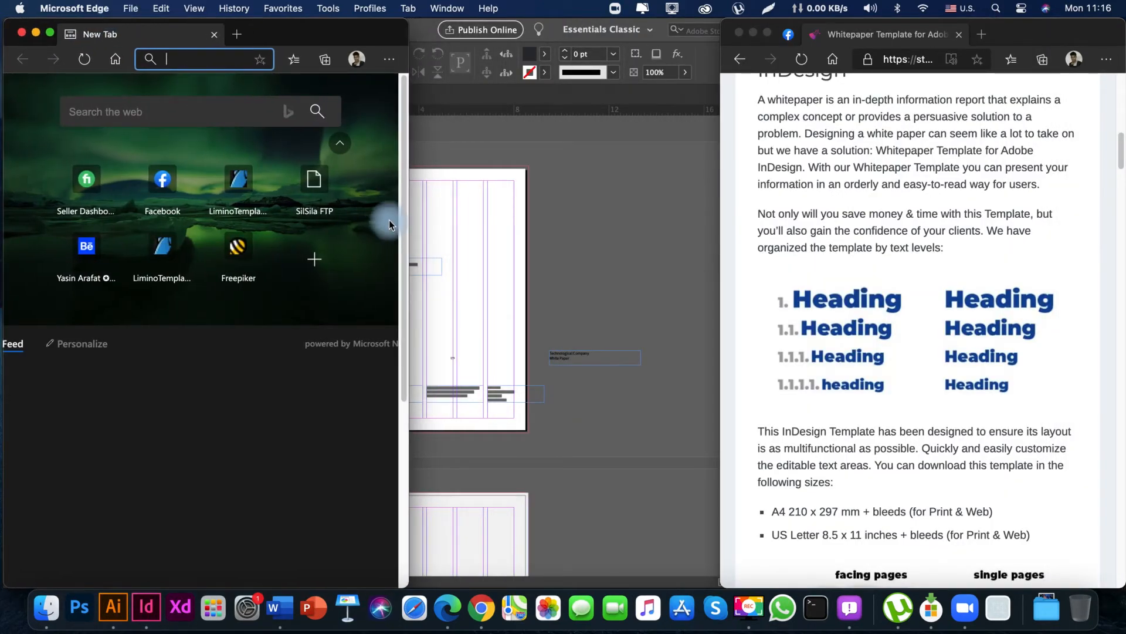
{"action": "left_click_drag", "start_coordinate": [406, 226], "coordinate": [751, 261]}
{"action": "left_click", "coordinate": [260, 113]}
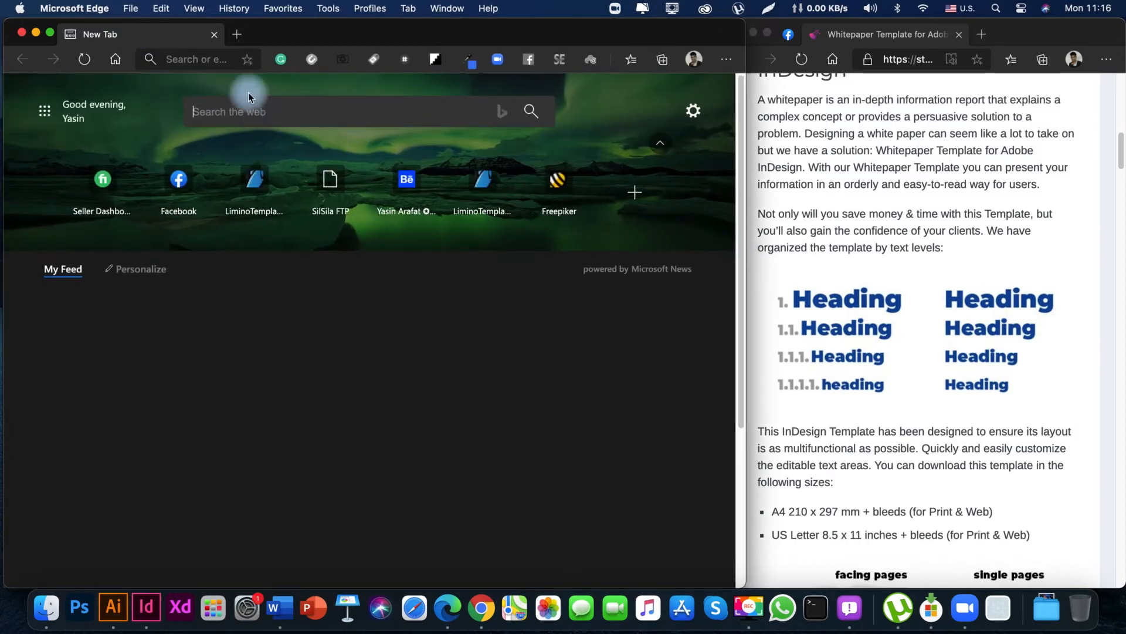
{"action": "type", "text": "behance.net/limin"}
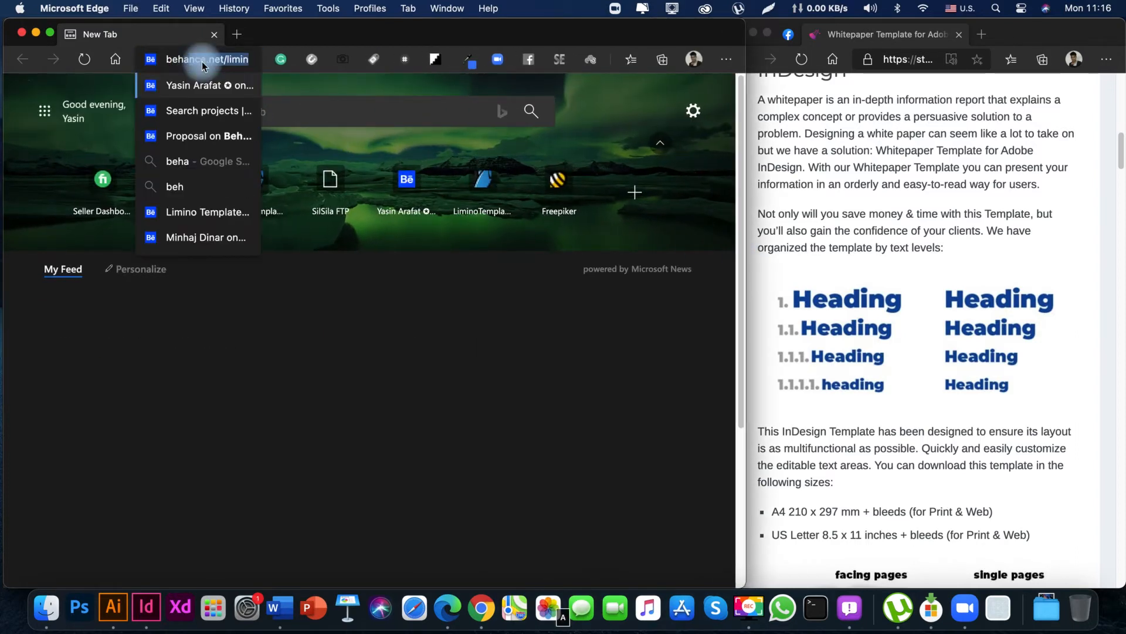
{"action": "key", "text": "Return"}
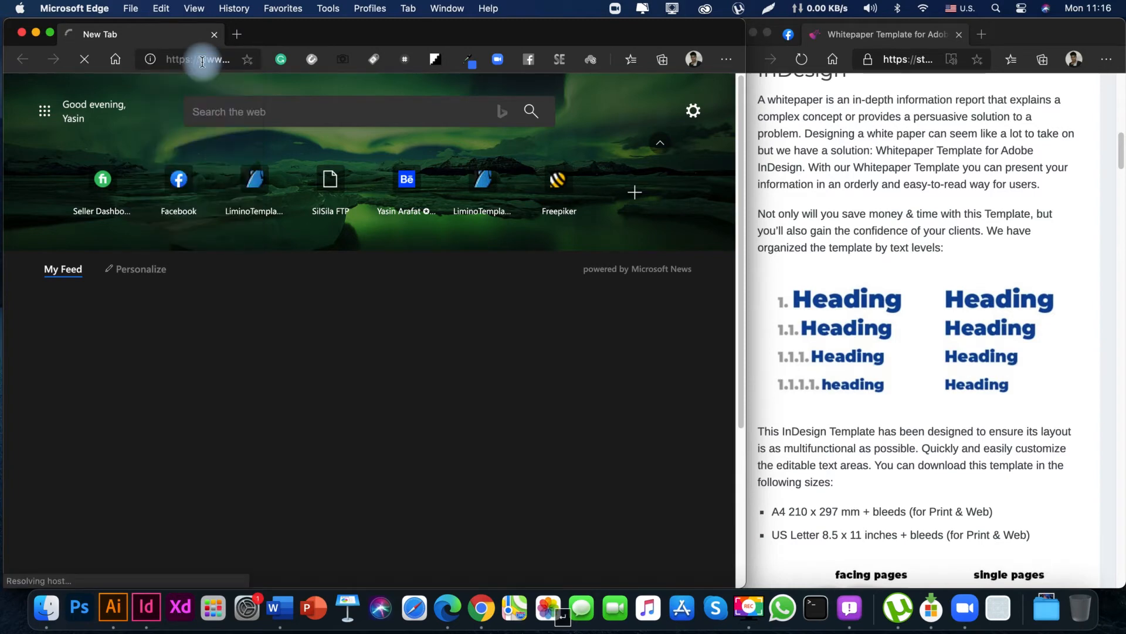
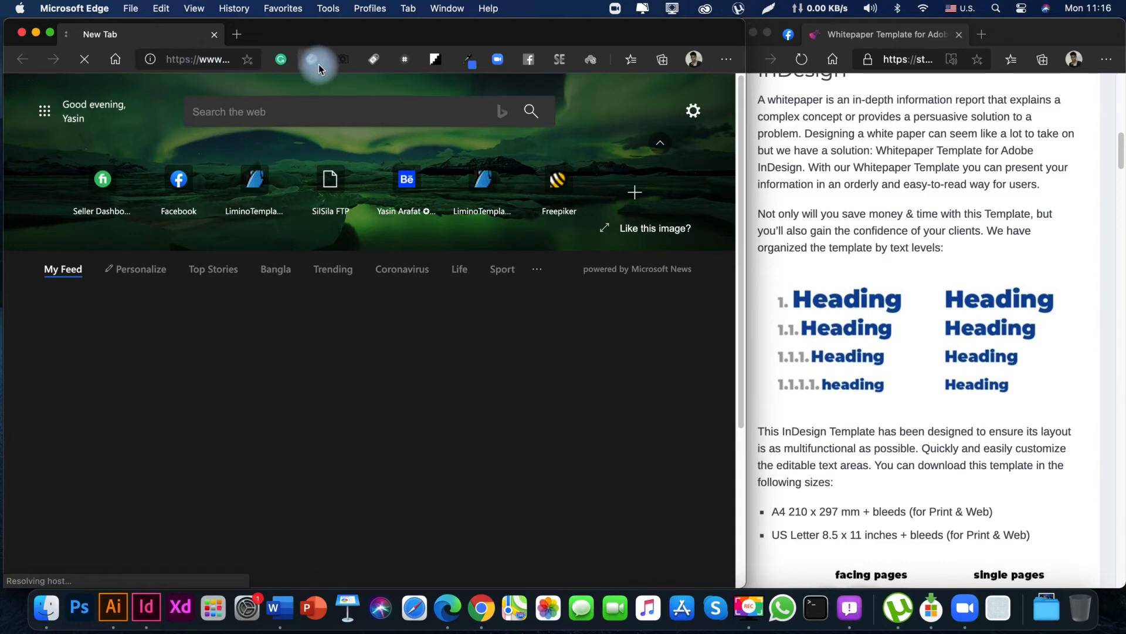
Dismiss the Zoom meeting connection alert, close the Zoom window, and minimize the loading browser window to return to InDesign.
{"action": "left_click", "coordinate": [972, 612]}
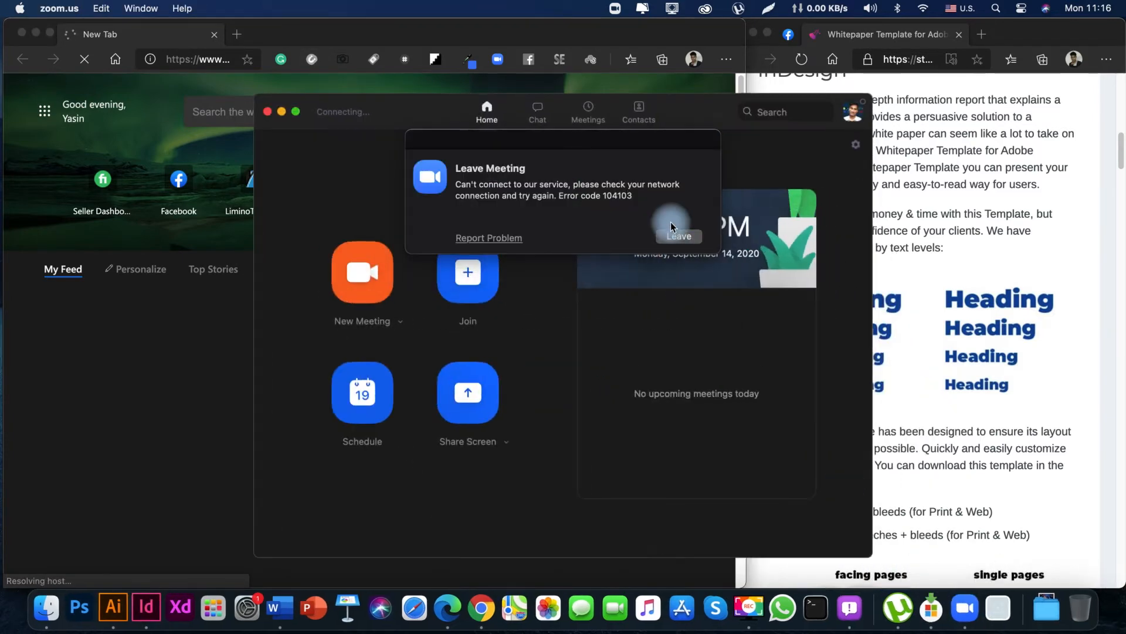
{"action": "left_click", "coordinate": [675, 238]}
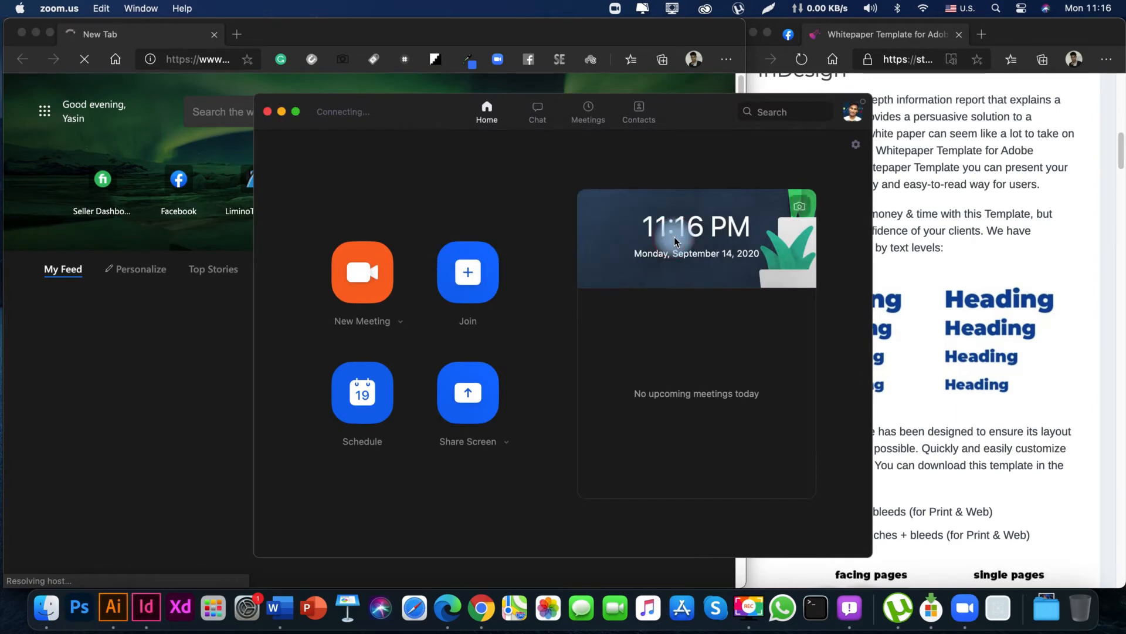
{"action": "left_click", "coordinate": [268, 112]}
{"action": "left_click", "coordinate": [223, 330]}
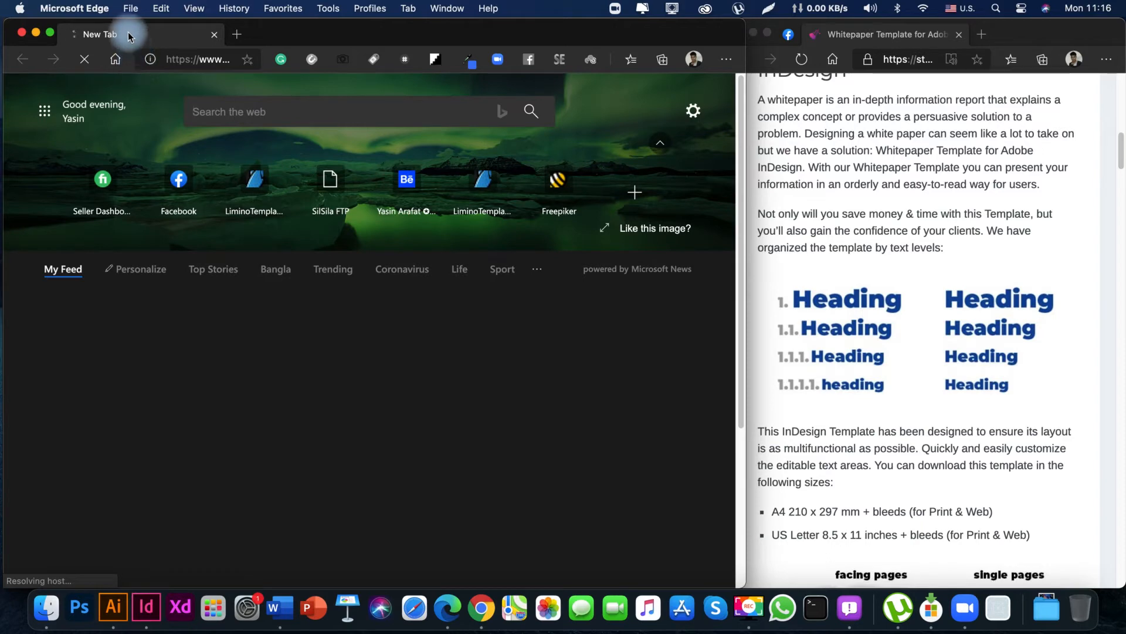
{"action": "left_click", "coordinate": [36, 35]}
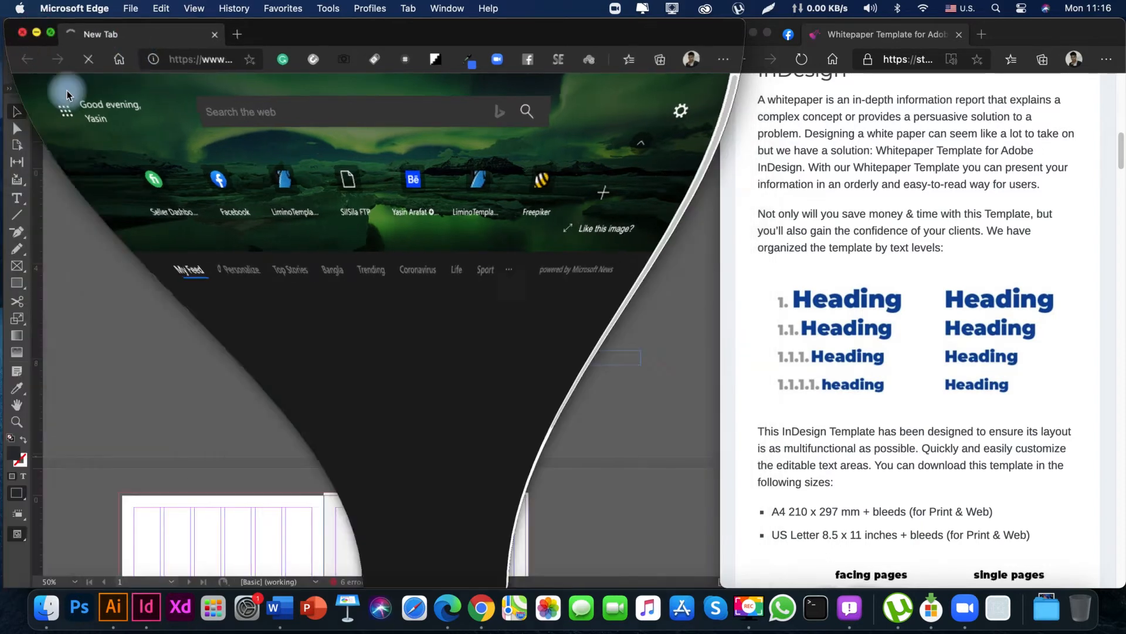
Examine the cover page's title block and the three contact text frames along its lower margin.
{"action": "key", "text": "space"}
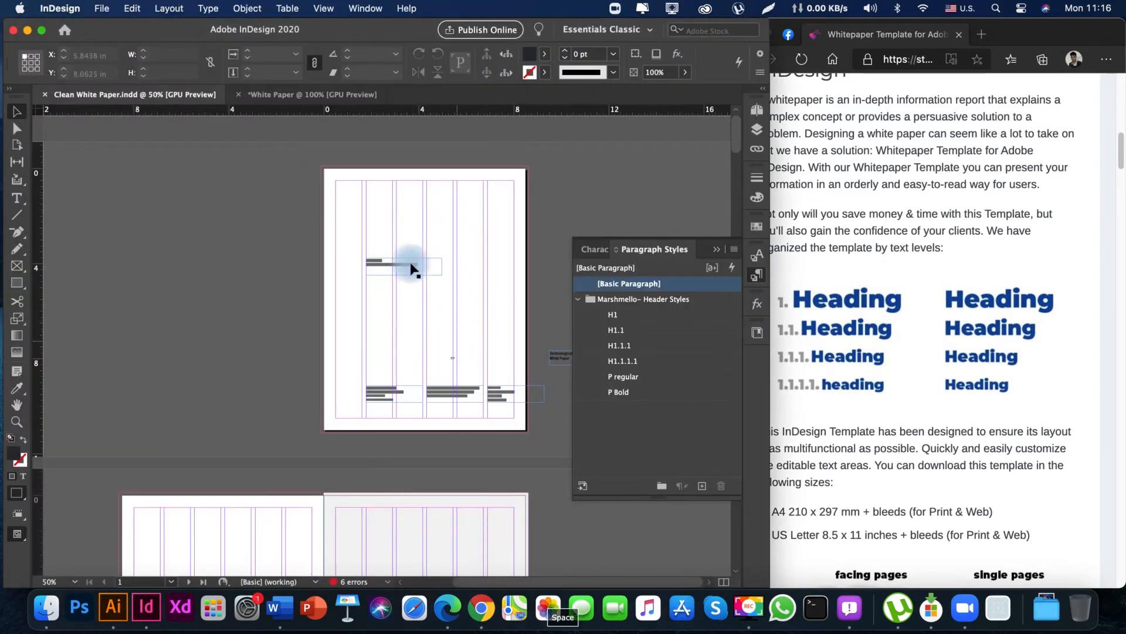
{"action": "key", "text": "z"}
{"action": "left_click_drag", "start_coordinate": [393, 221], "coordinate": [352, 297]}
{"action": "key", "text": "space"}
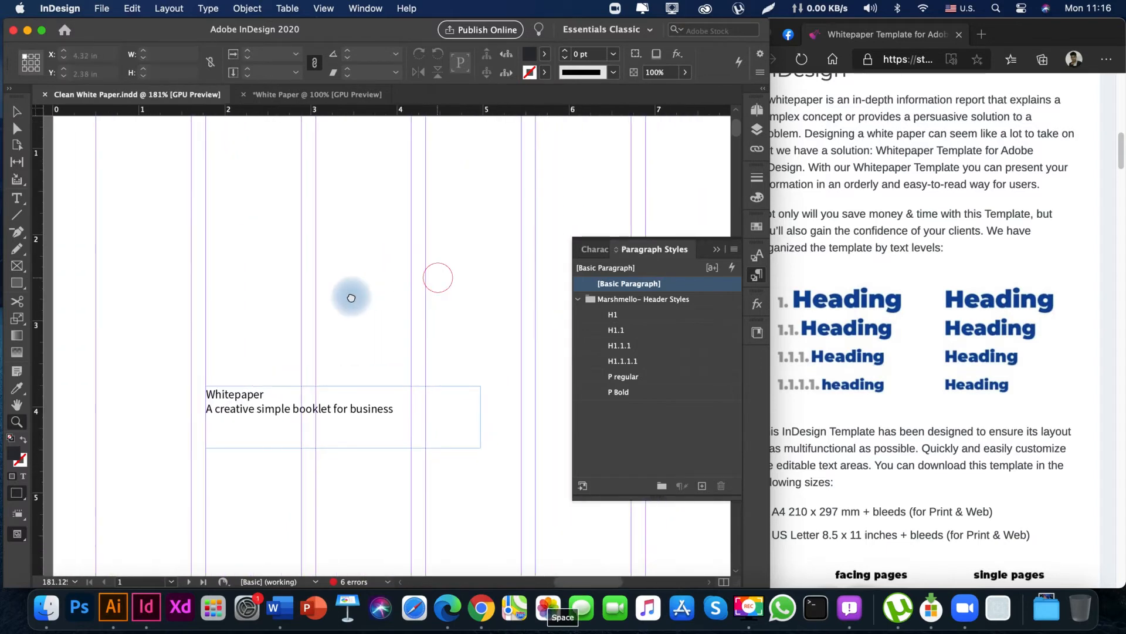
{"action": "left_click_drag", "start_coordinate": [484, 257], "coordinate": [295, 314]}
{"action": "key", "text": "space"}
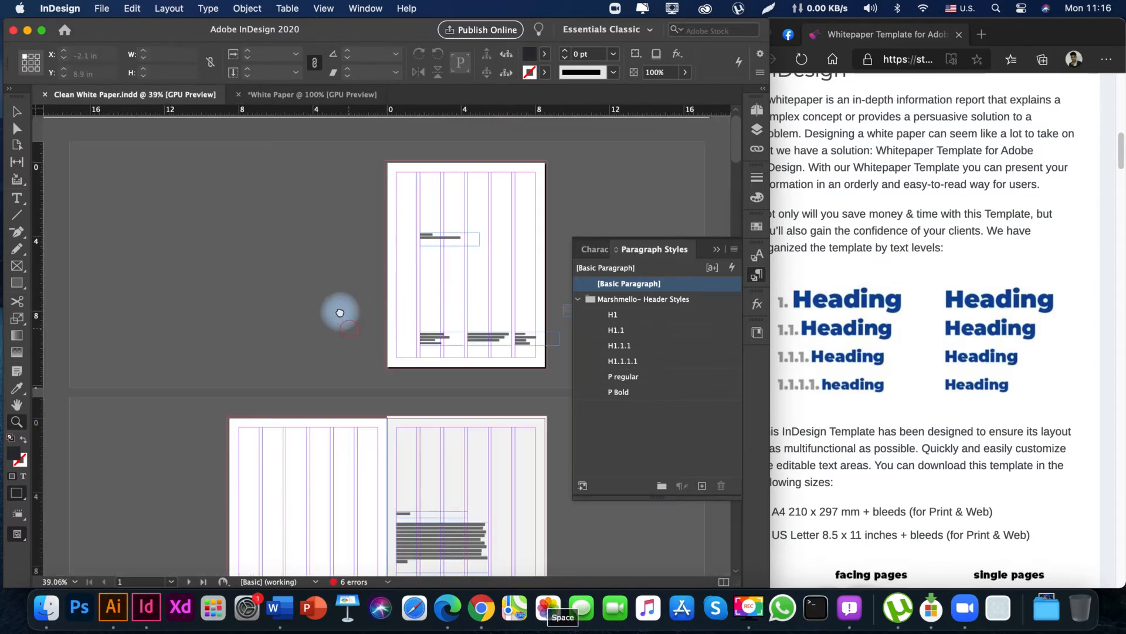
{"action": "left_click_drag", "start_coordinate": [475, 252], "coordinate": [417, 290]}
{"action": "key", "text": "space"}
{"action": "key", "text": "space"}
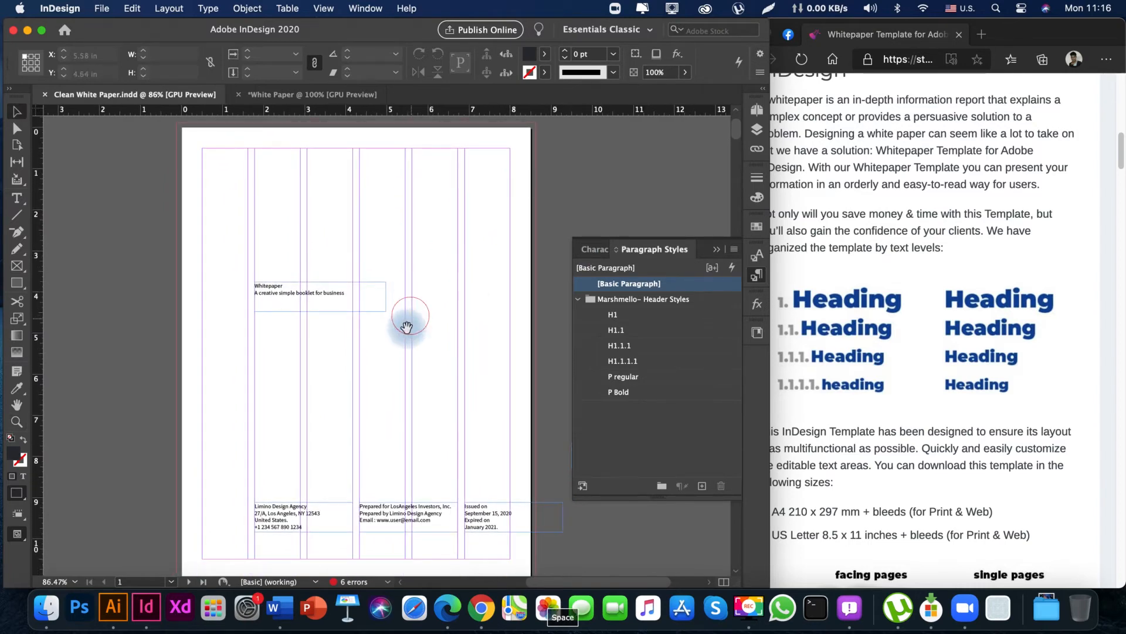
{"action": "mouse_move", "coordinate": [384, 341]}
{"action": "left_mouse_down"}
{"action": "mouse_move", "coordinate": [393, 324]}
{"action": "mouse_move", "coordinate": [377, 356]}
{"action": "left_mouse_up"}
{"action": "left_click", "coordinate": [354, 369]}
{"action": "key", "text": "space"}
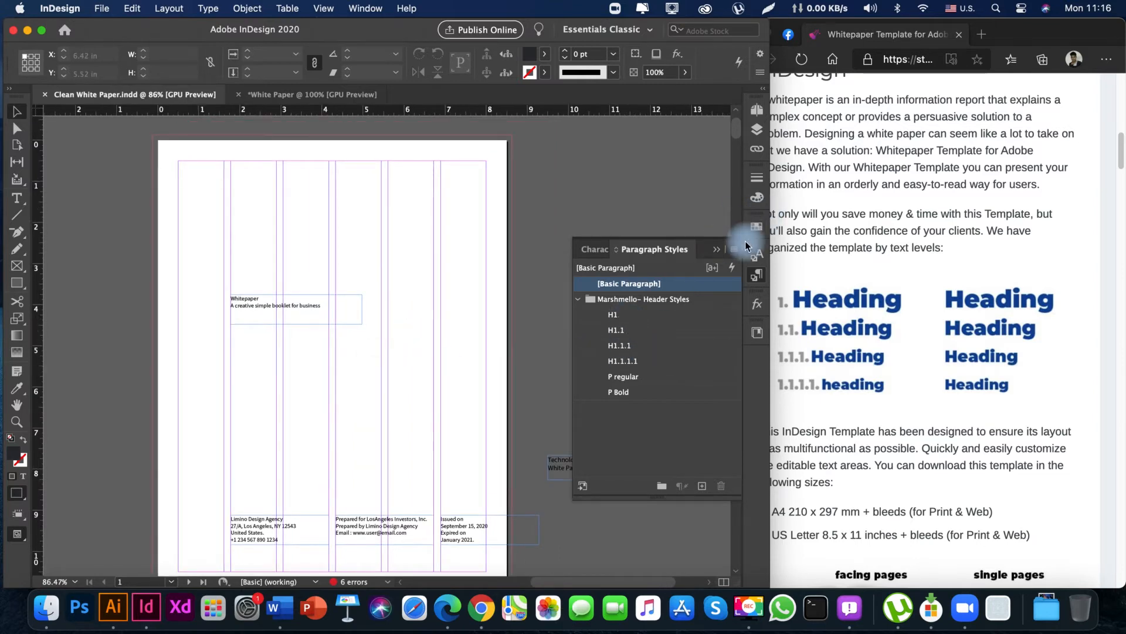
Detach the Swatches panel so it floats beside the cover page, and expand it to show the colour list.
{"action": "left_click_drag", "start_coordinate": [757, 227], "coordinate": [558, 152]}
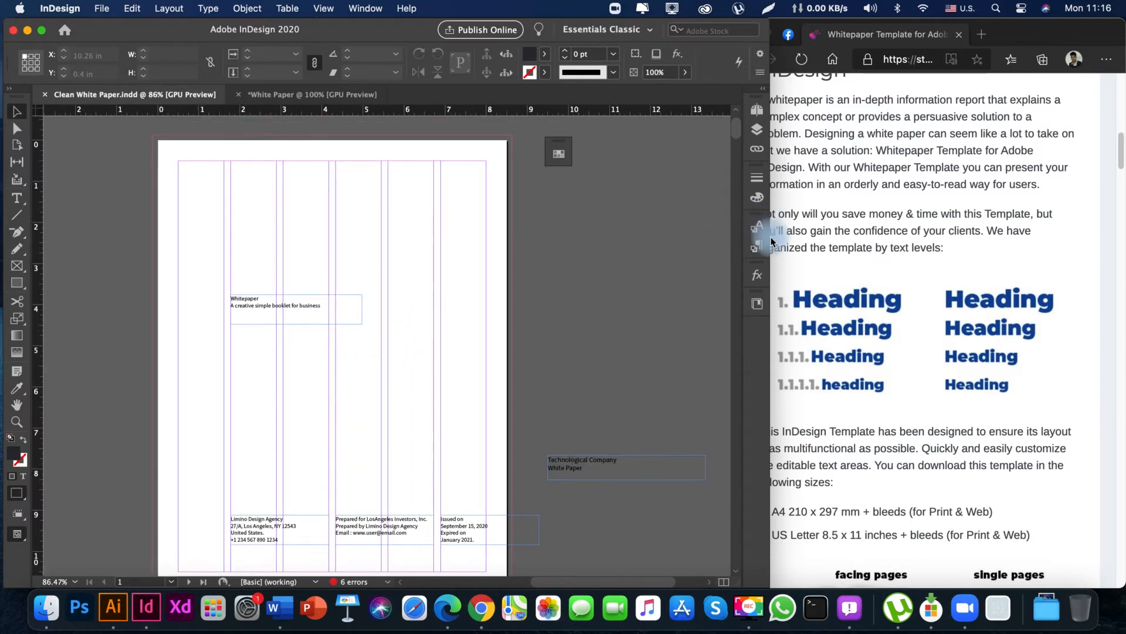
{"action": "left_click_drag", "start_coordinate": [772, 241], "coordinate": [566, 169]}
{"action": "key", "text": "space"}
{"action": "left_click_drag", "start_coordinate": [580, 256], "coordinate": [547, 186]}
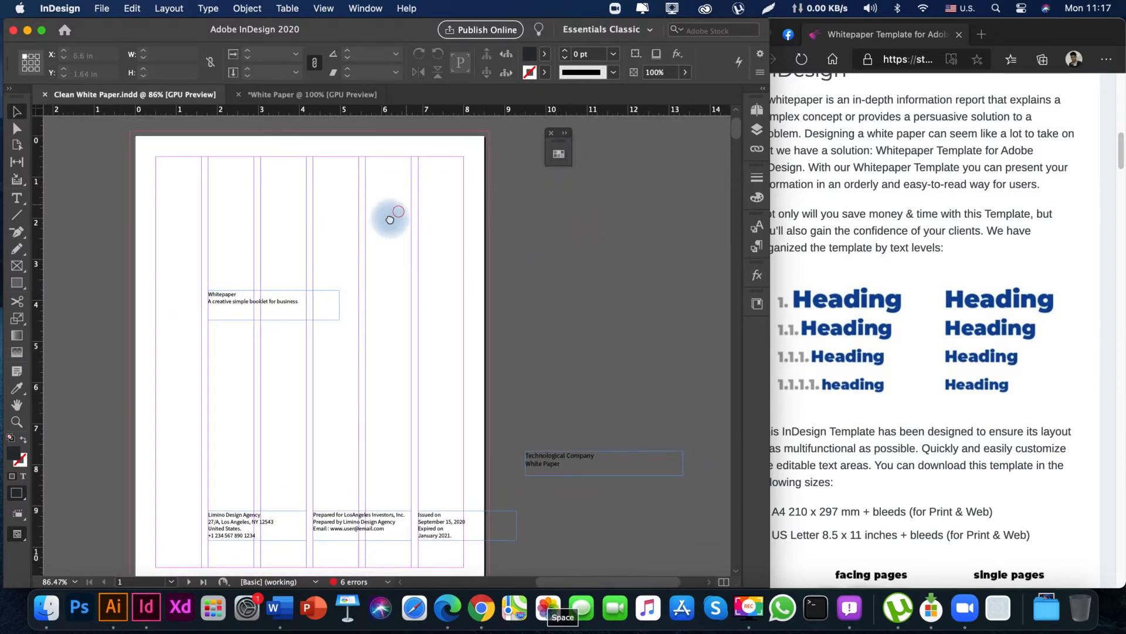
{"action": "left_click_drag", "start_coordinate": [390, 216], "coordinate": [345, 211]}
{"action": "left_click", "coordinate": [566, 139]}
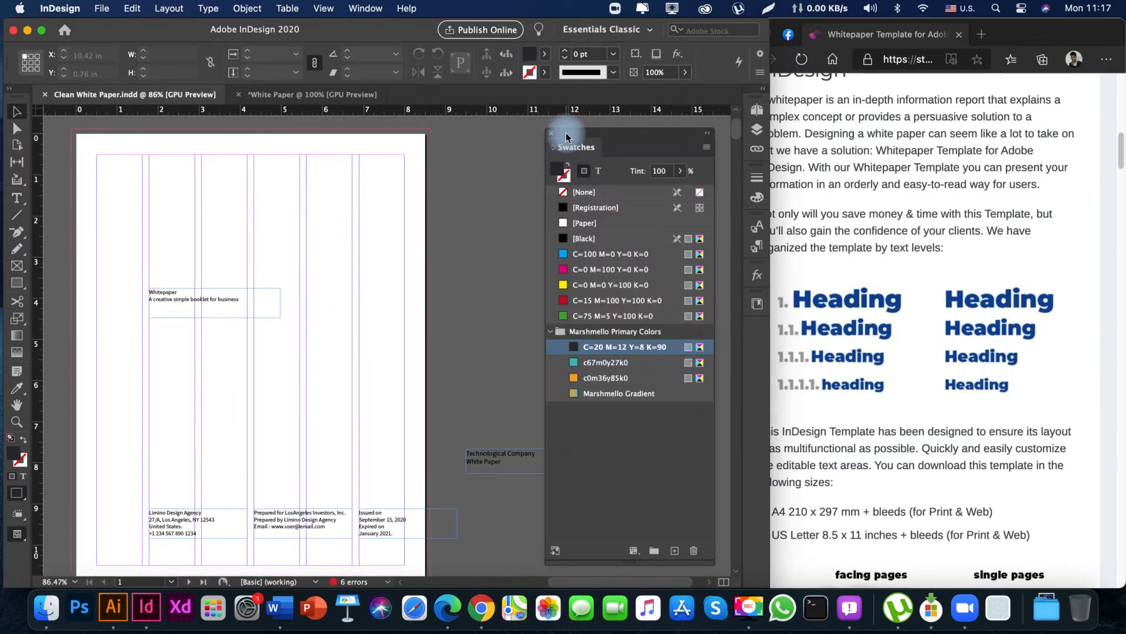
Examine the whole cover page and its column grid at 75% zoom.
{"action": "key", "text": "space"}
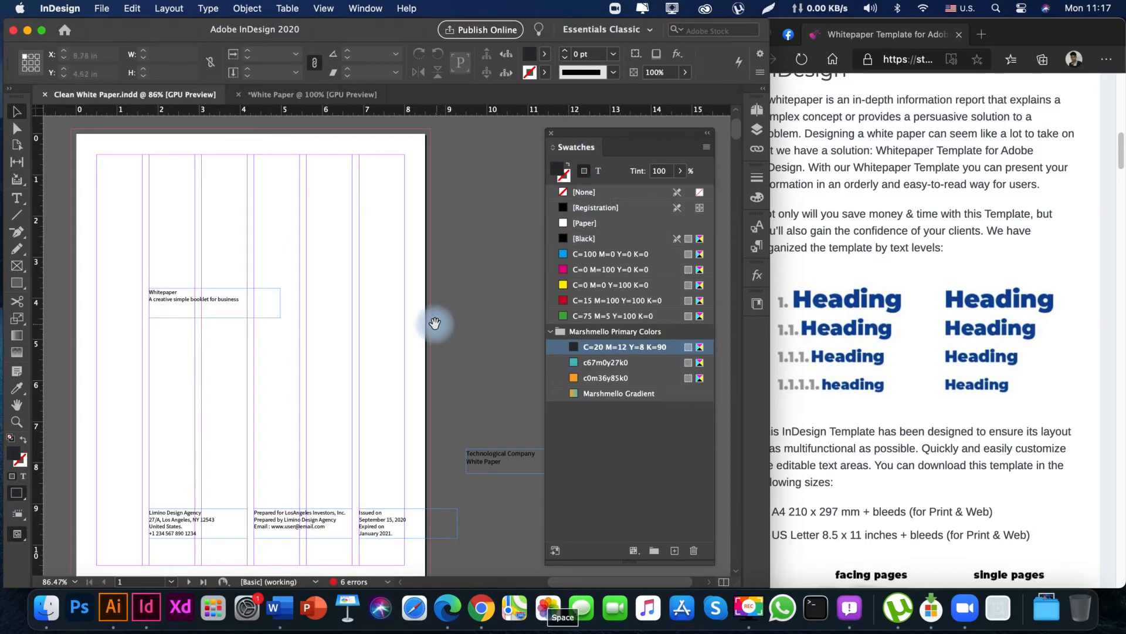
{"action": "left_click_drag", "start_coordinate": [437, 320], "coordinate": [535, 301]}
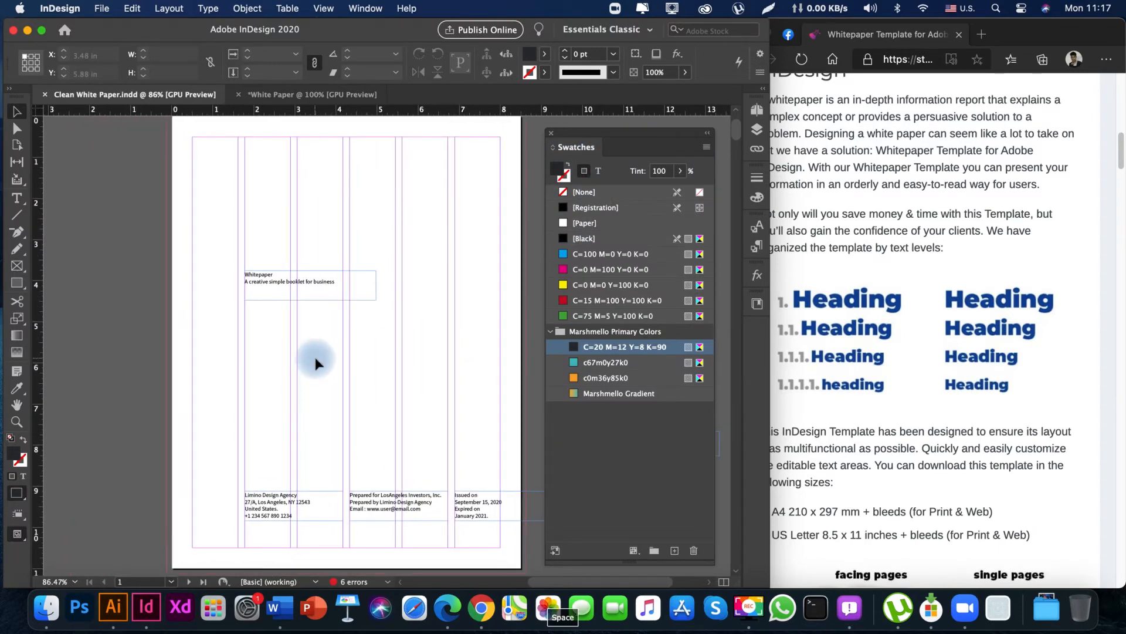
{"action": "key", "text": "super+minus"}
{"action": "key", "text": "space"}
{"action": "mouse_move", "coordinate": [378, 295]}
{"action": "left_mouse_down"}
{"action": "mouse_move", "coordinate": [280, 342]}
{"action": "mouse_move", "coordinate": [303, 335]}
{"action": "left_mouse_up"}
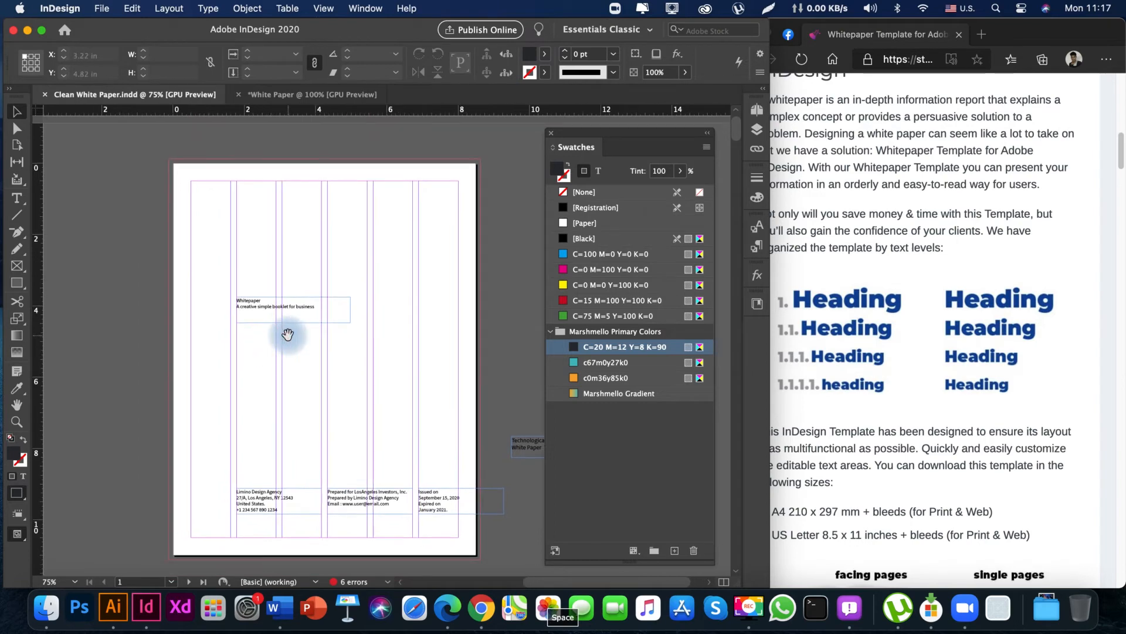
{"action": "left_click_drag", "start_coordinate": [197, 350], "coordinate": [449, 398]}
{"action": "left_click_drag", "start_coordinate": [326, 406], "coordinate": [271, 358]}
{"action": "key", "text": "space"}
{"action": "left_click_drag", "start_coordinate": [336, 377], "coordinate": [317, 365]}
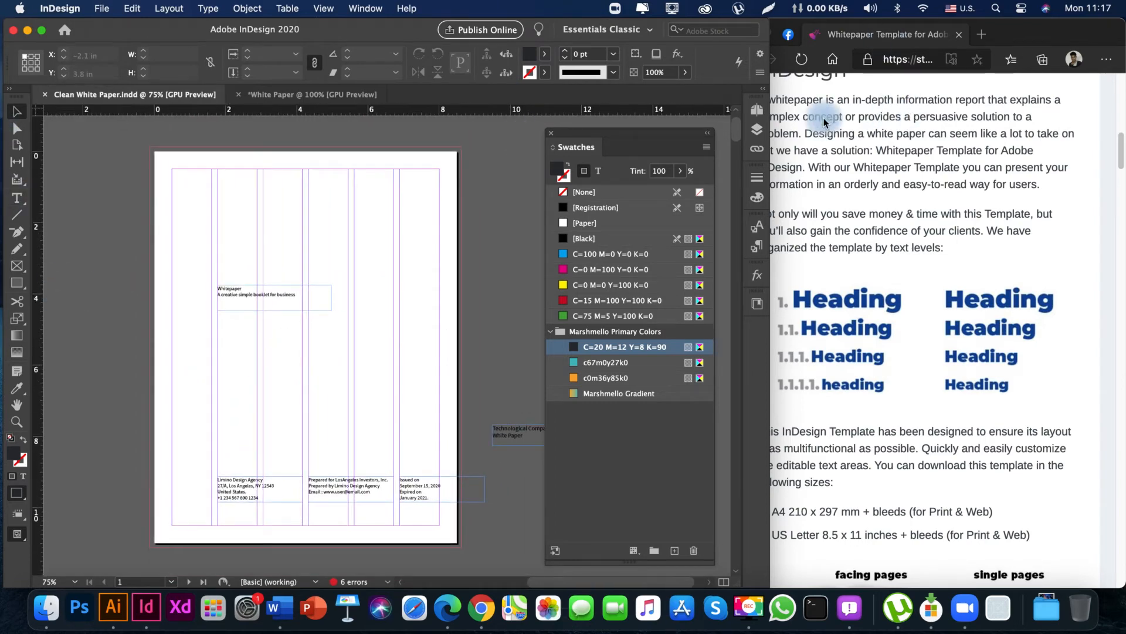
Open the A-Master spread for editing and show both of its facing pages at 50% zoom.
{"action": "left_click", "coordinate": [757, 111]}
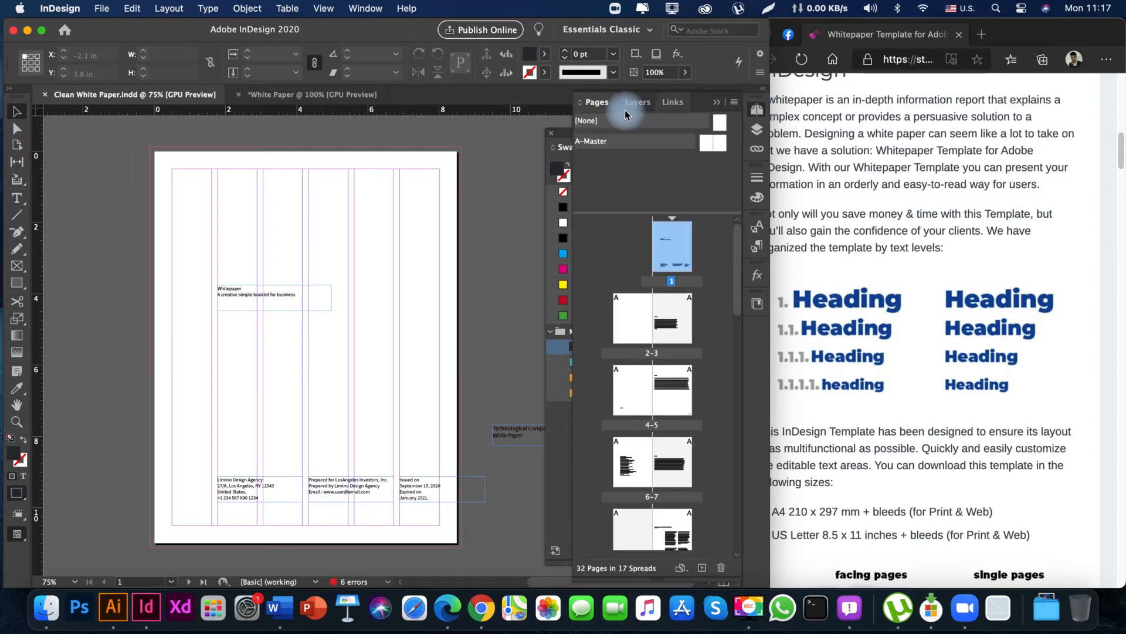
{"action": "double_click", "coordinate": [723, 146]}
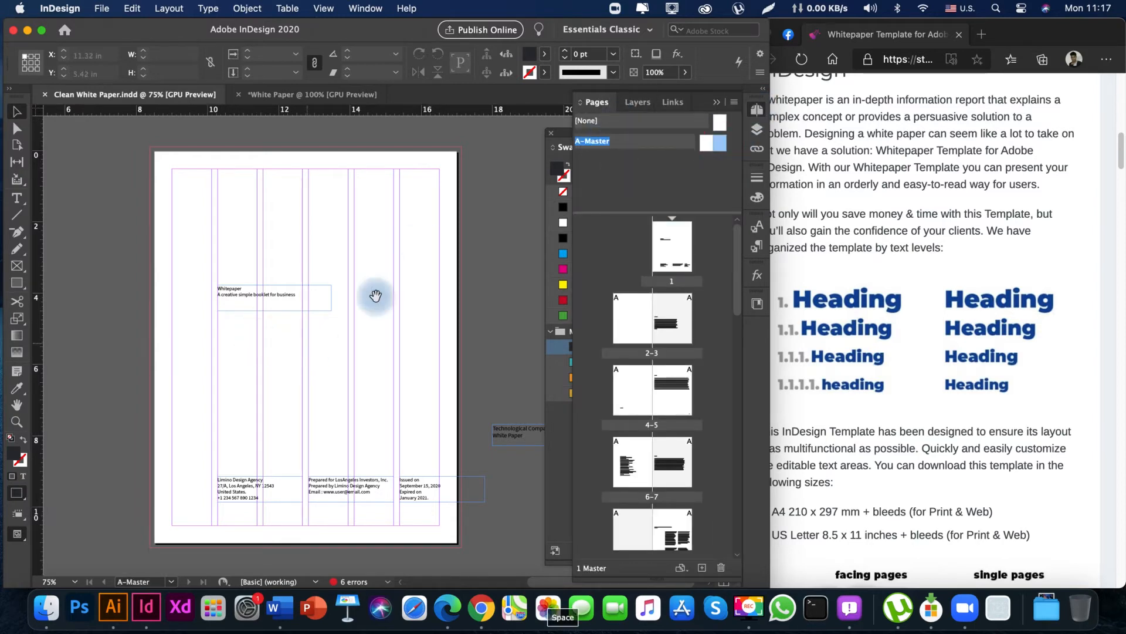
{"action": "key", "text": "space"}
{"action": "left_click_drag", "start_coordinate": [305, 312], "coordinate": [377, 315]}
{"action": "key", "text": "super+minus"}
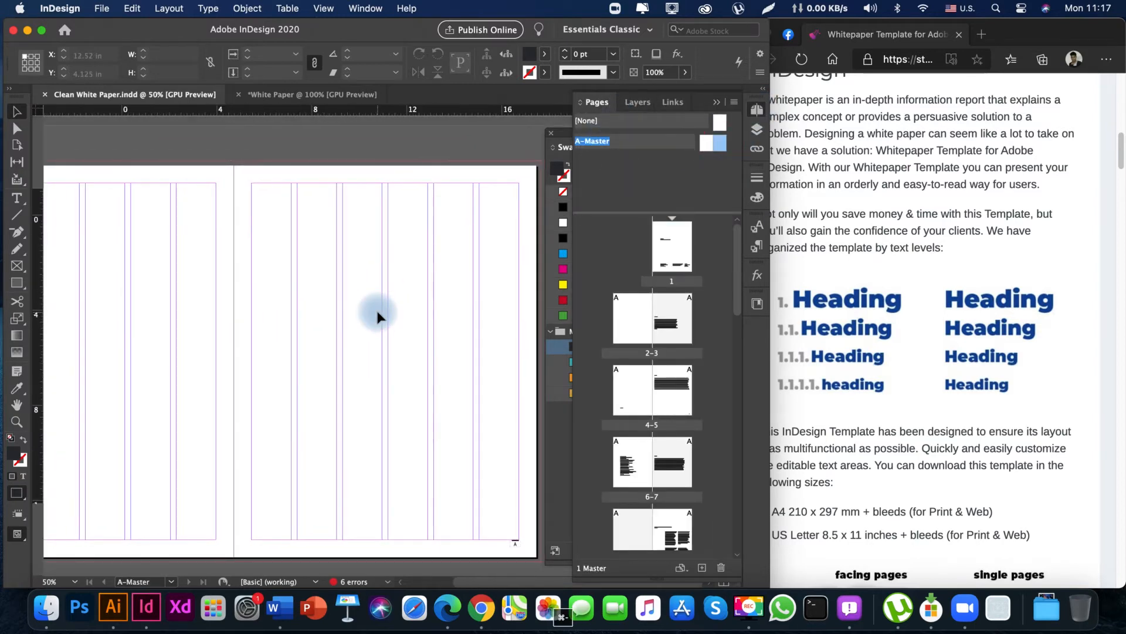
{"action": "key", "text": "space"}
{"action": "left_click_drag", "start_coordinate": [125, 410], "coordinate": [154, 392]}
{"action": "left_click_drag", "start_coordinate": [298, 393], "coordinate": [261, 398]}
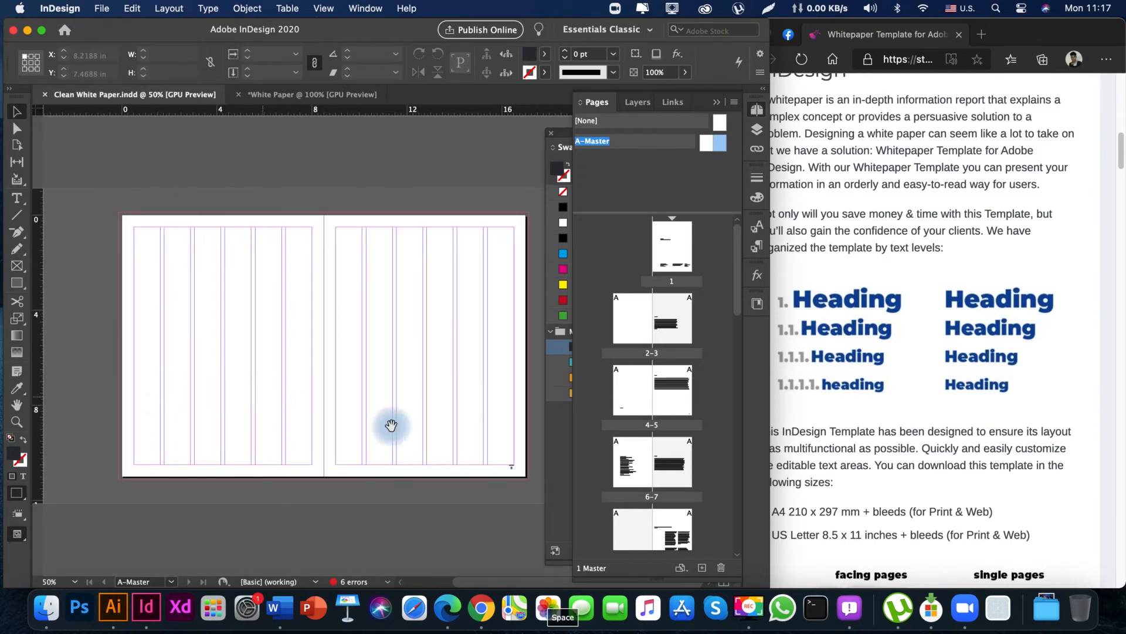
Delete the existing page number marker and its black bar from the lower outer corner of the right-hand master page.
{"action": "key", "text": "z"}
{"action": "left_click_drag", "start_coordinate": [500, 455], "coordinate": [527, 478]}
{"action": "key", "text": "v"}
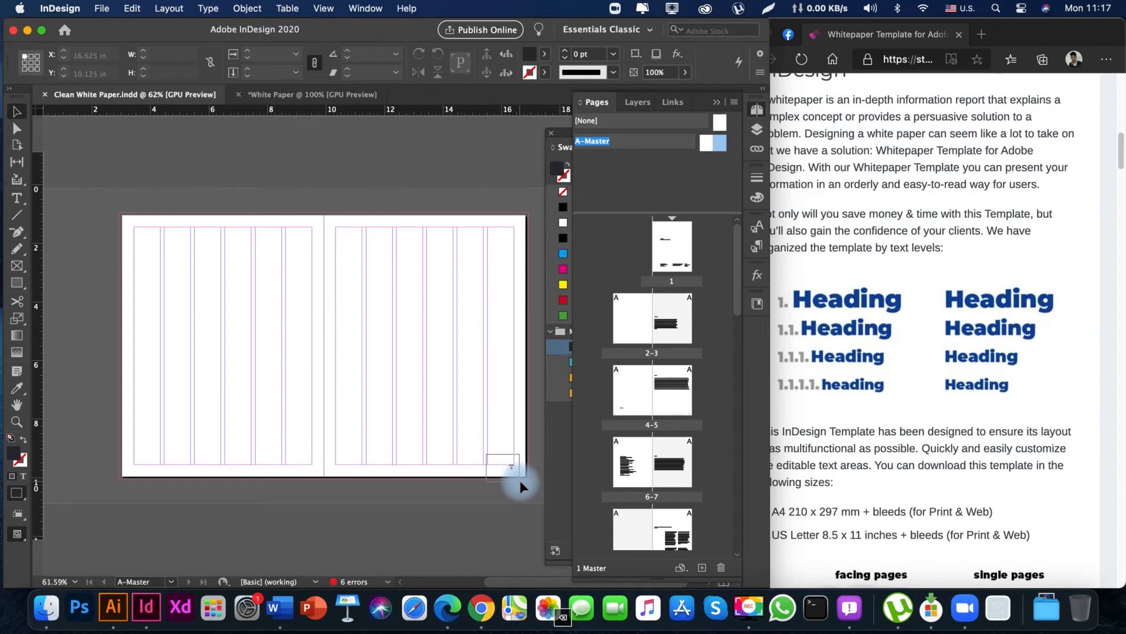
{"action": "key", "text": "space"}
{"action": "left_click_drag", "start_coordinate": [492, 440], "coordinate": [387, 392]}
{"action": "key", "text": "z"}
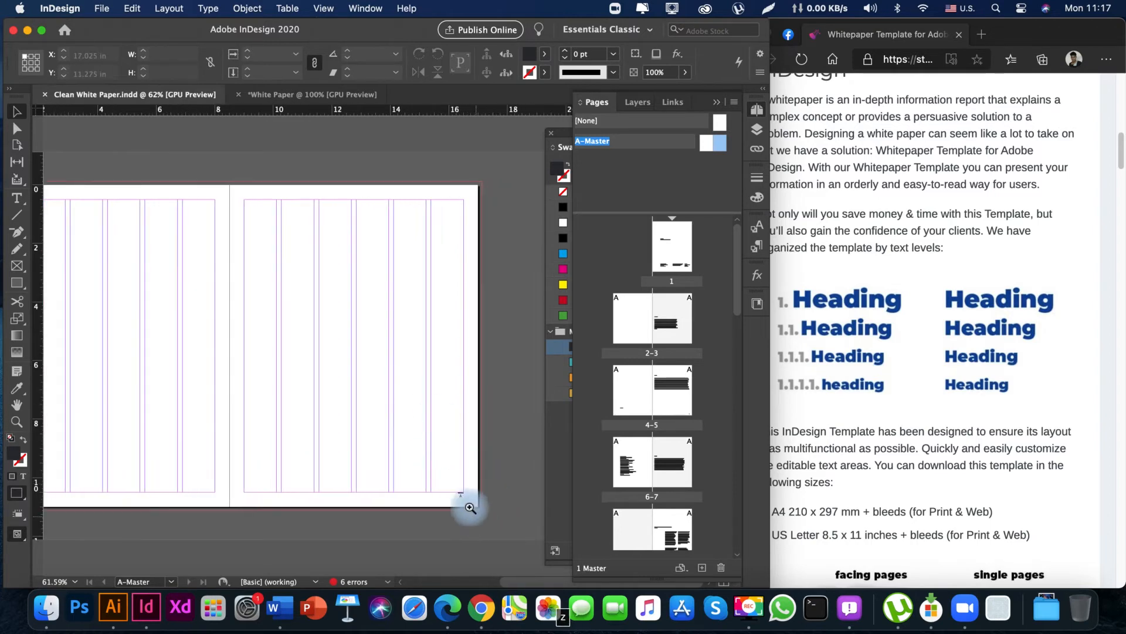
{"action": "left_click_drag", "start_coordinate": [465, 503], "coordinate": [709, 525]}
{"action": "key", "text": "space"}
{"action": "left_click_drag", "start_coordinate": [379, 475], "coordinate": [273, 434]}
{"action": "left_click_drag", "start_coordinate": [416, 448], "coordinate": [344, 441]}
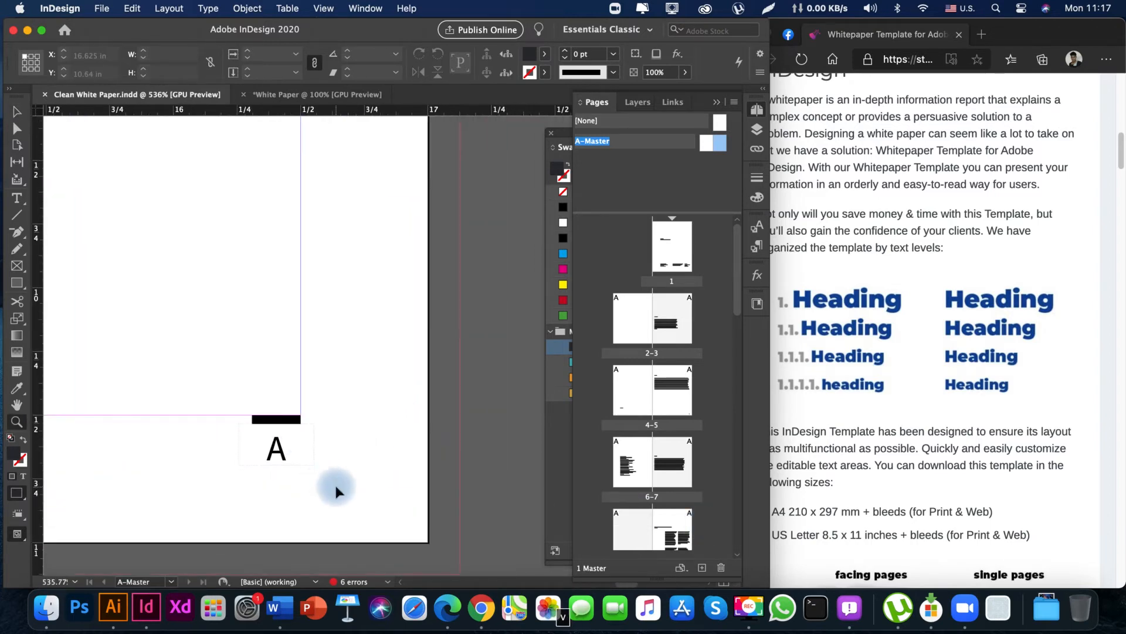
{"action": "key", "text": "v"}
{"action": "left_click", "coordinate": [210, 382]}
{"action": "key", "text": "Delete"}
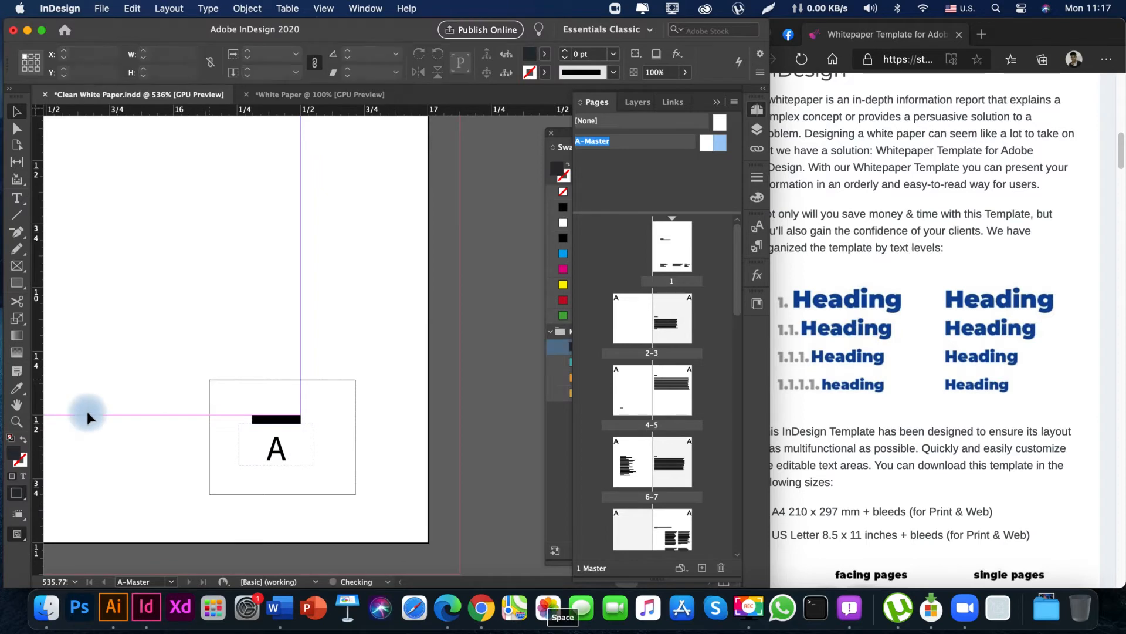
Create a small text frame over the right-hand master page's lower outer margin corner and insert a Current Page Number marker.
{"action": "key", "text": "space"}
{"action": "left_click_drag", "start_coordinate": [224, 365], "coordinate": [324, 363]}
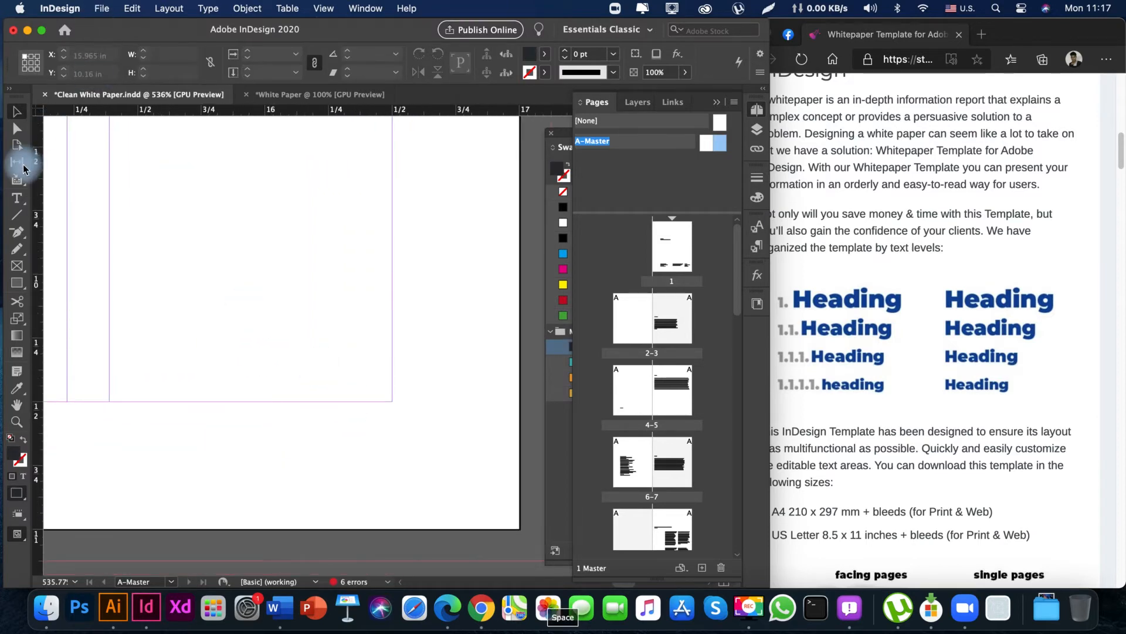
{"action": "left_click", "coordinate": [18, 199]}
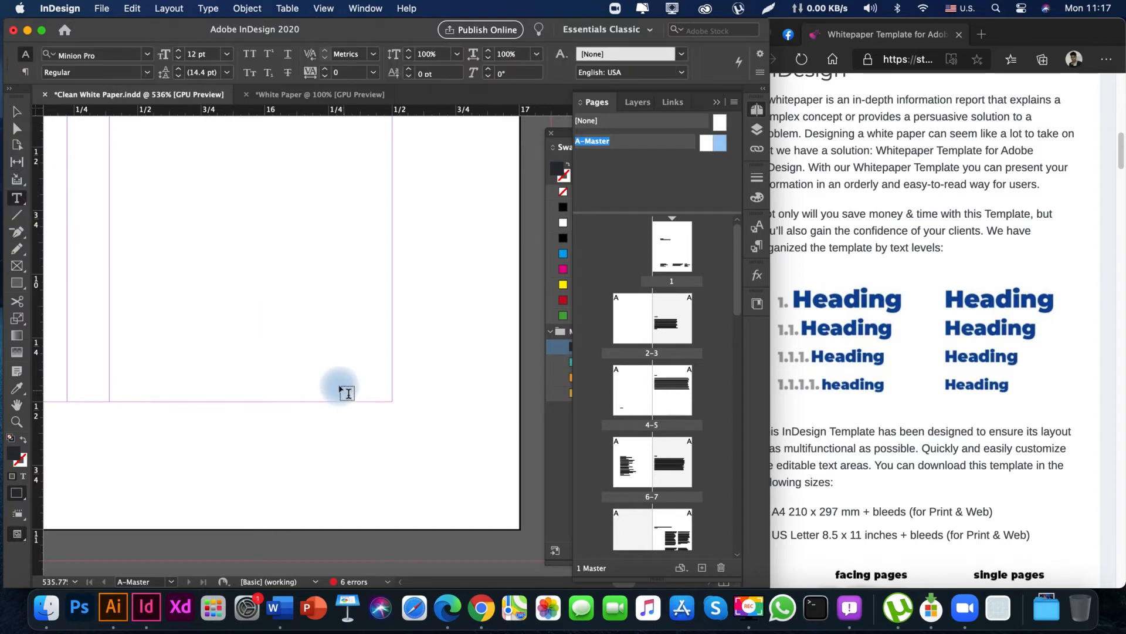
{"action": "left_click_drag", "start_coordinate": [334, 380], "coordinate": [401, 436]}
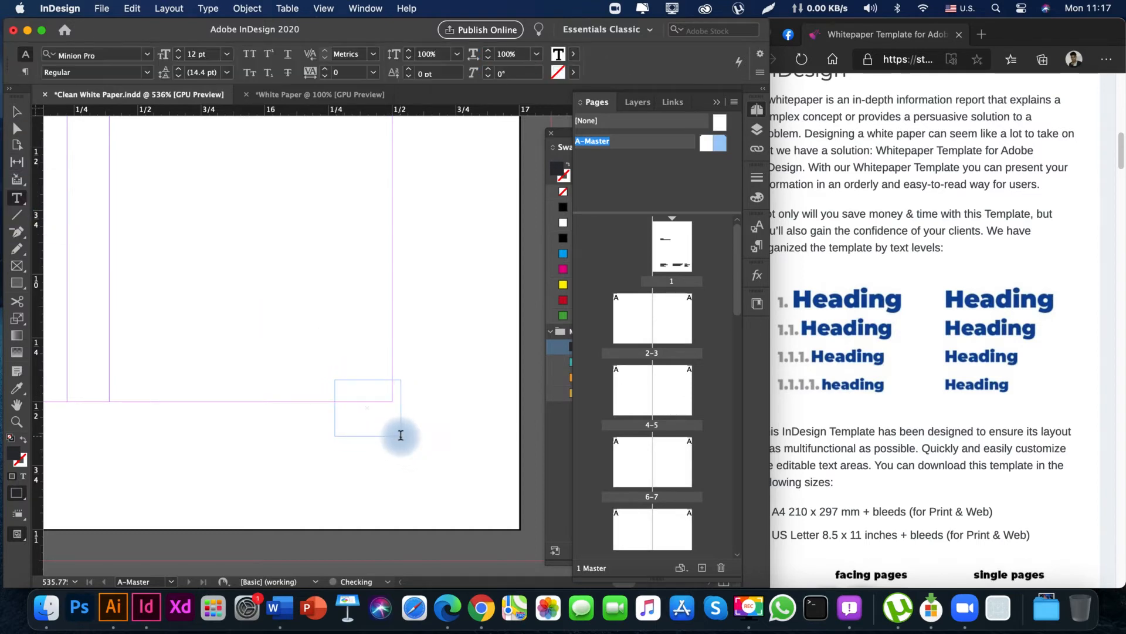
{"action": "left_click", "coordinate": [132, 8]}
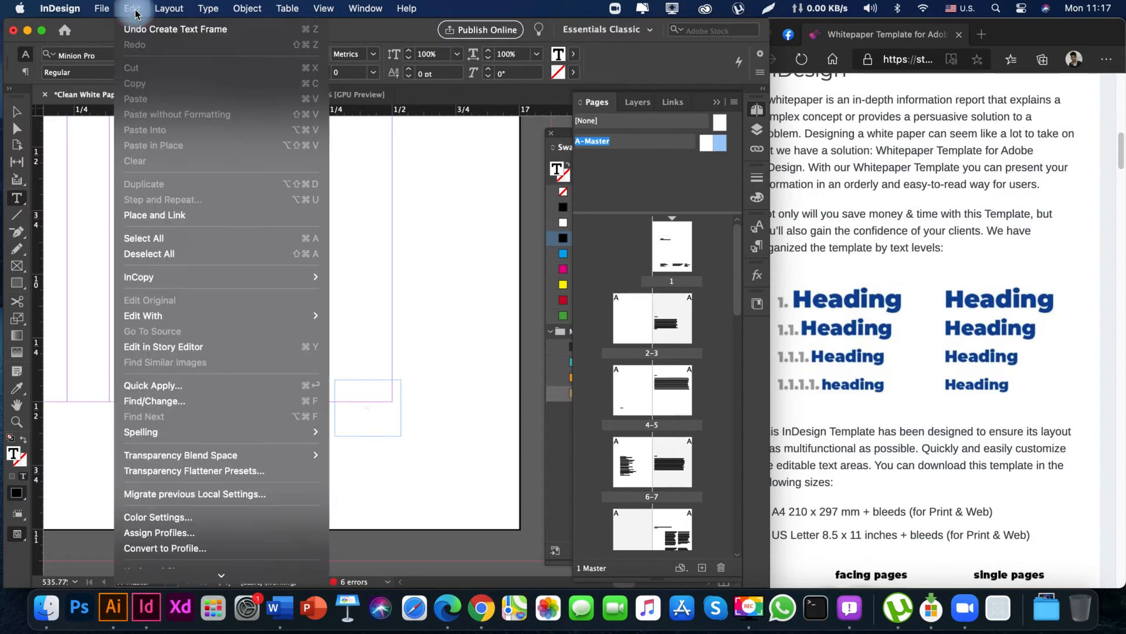
{"action": "mouse_move", "coordinate": [208, 9]}
{"action": "mouse_move", "coordinate": [297, 455]}
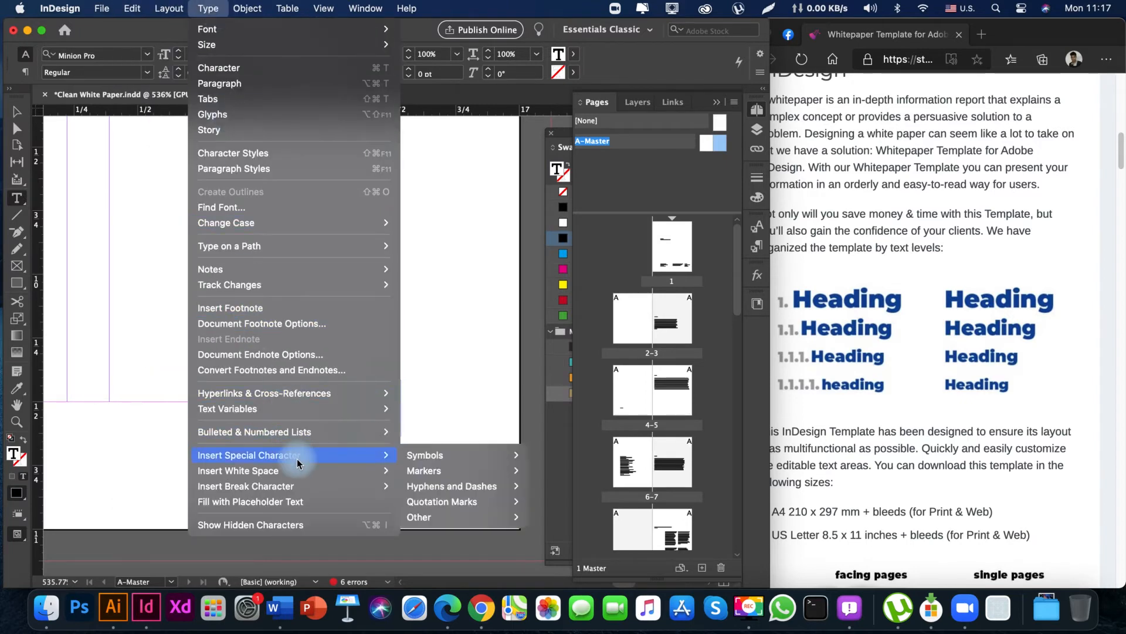
{"action": "mouse_move", "coordinate": [452, 469]}
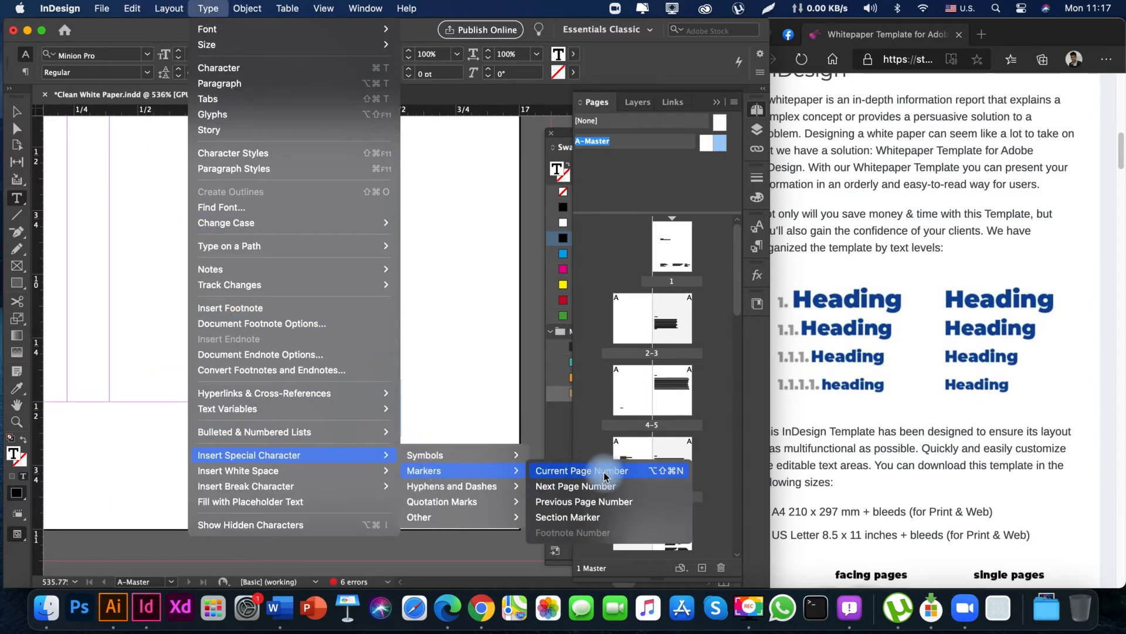
{"action": "left_click", "coordinate": [604, 472]}
{"action": "key", "text": "Escape"}
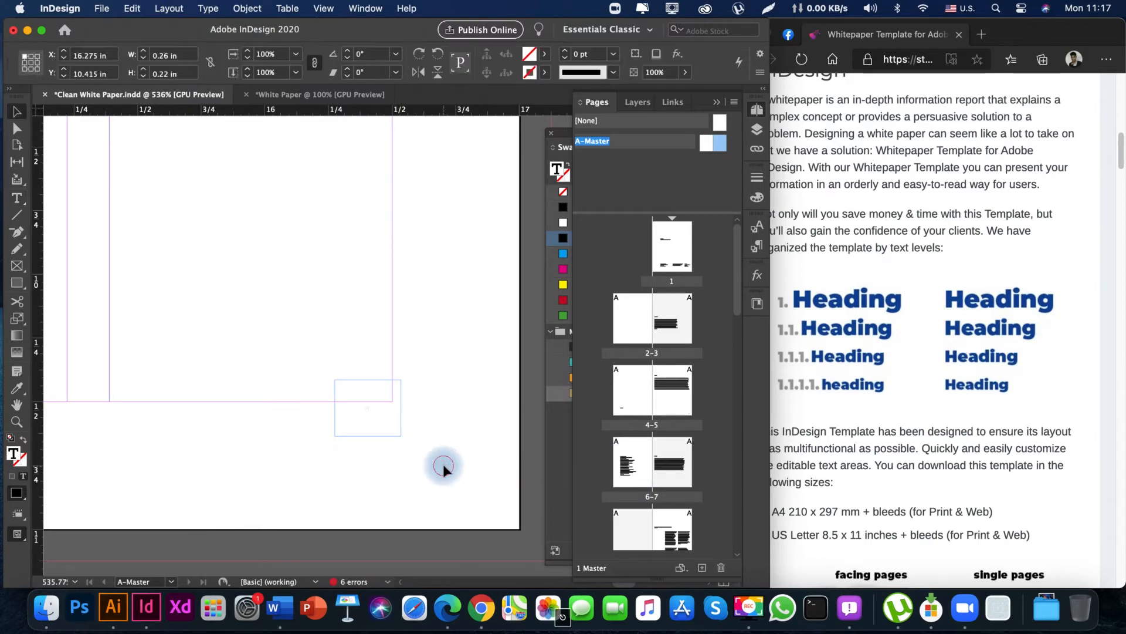
Set the new page number marker's font to Source Sans Pro Regular.
{"action": "double_click", "coordinate": [355, 413]}
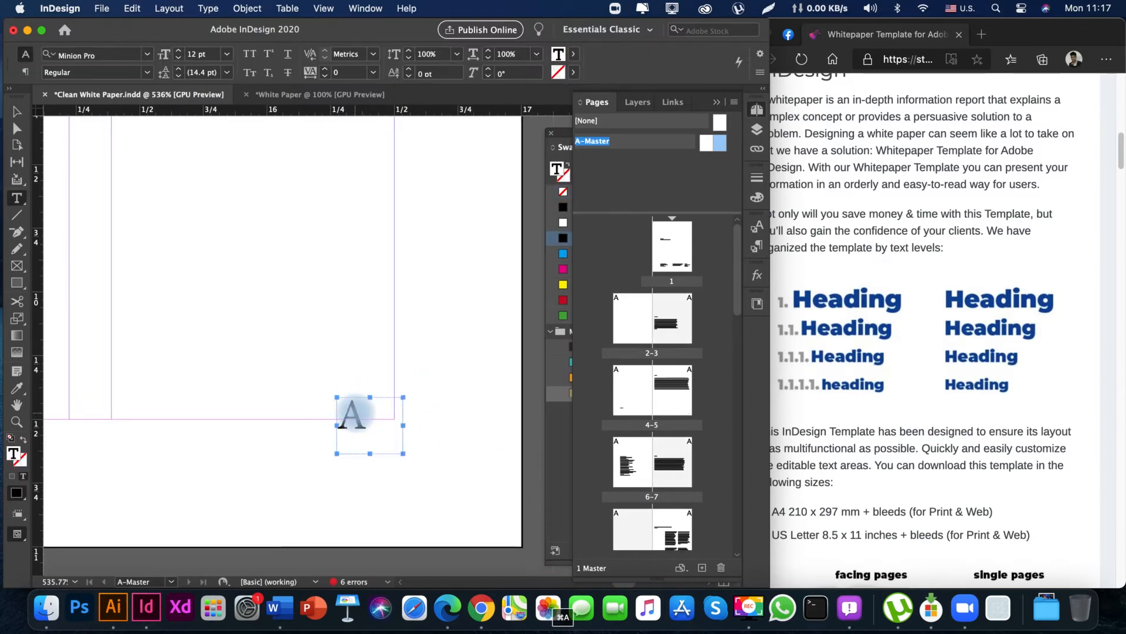
{"action": "left_click", "coordinate": [80, 54]}
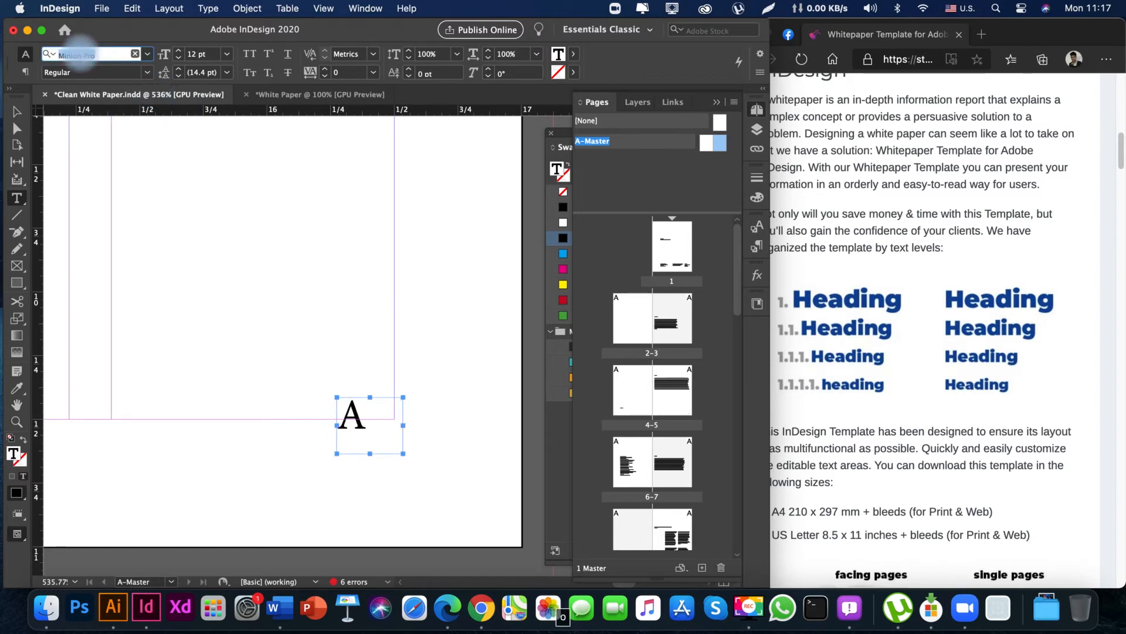
{"action": "type", "text": "source san"}
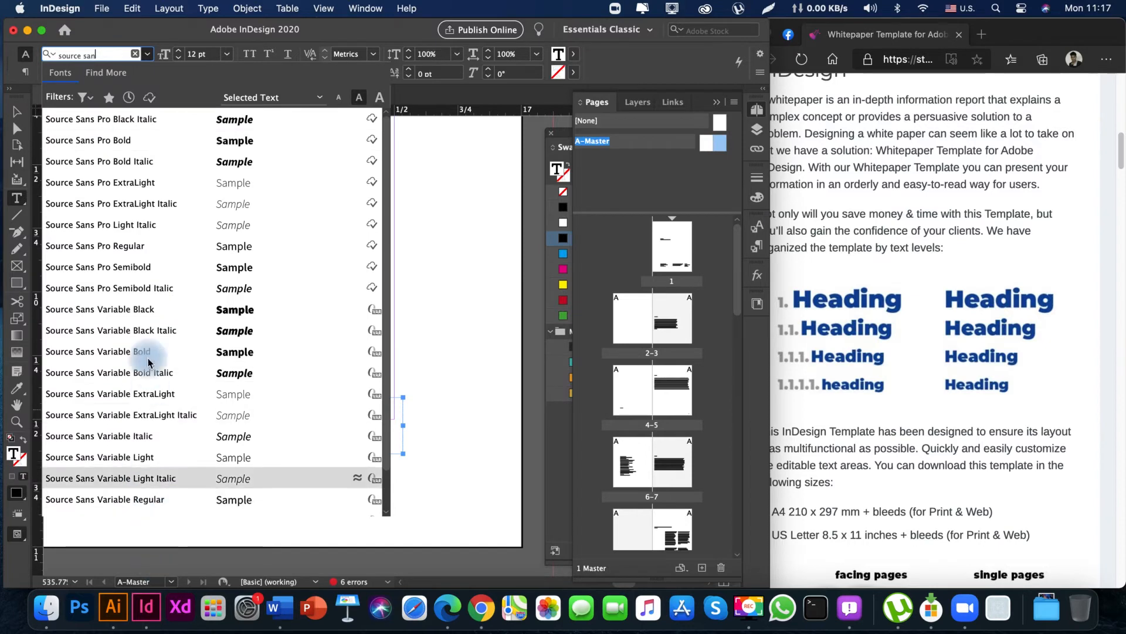
{"action": "left_click", "coordinate": [136, 248]}
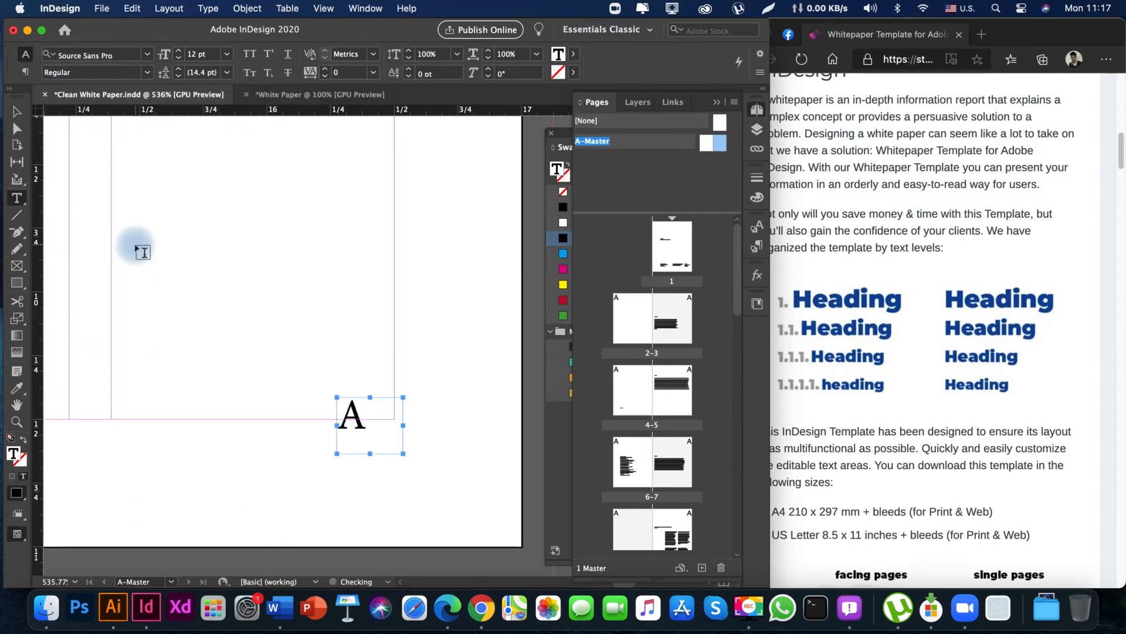
Centre-align the page number marker in its text frame on the right-hand master page.
{"action": "key", "text": "v"}
{"action": "left_click", "coordinate": [271, 312]}
{"action": "key", "text": "space"}
{"action": "left_click_drag", "start_coordinate": [251, 261], "coordinate": [224, 193]}
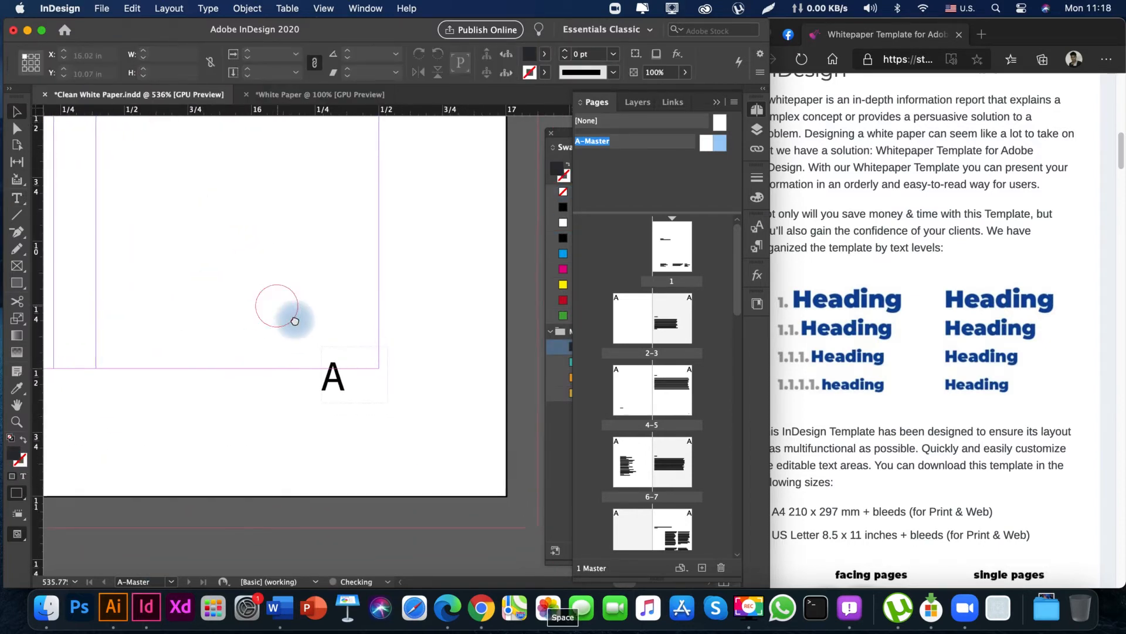
{"action": "double_click", "coordinate": [342, 382]}
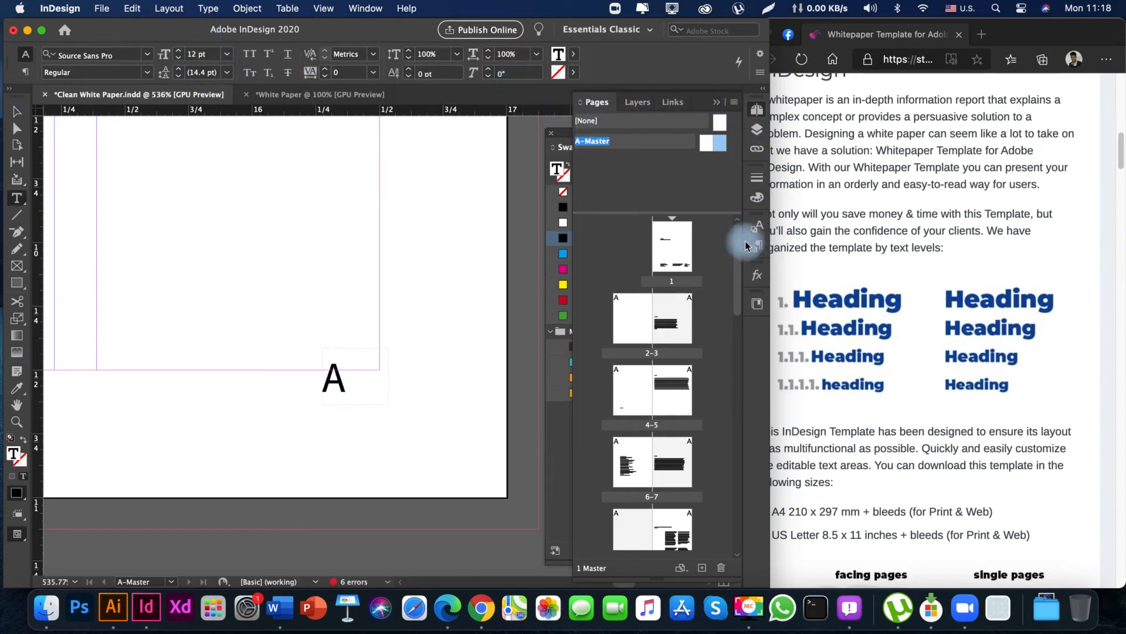
{"action": "left_click", "coordinate": [718, 103]}
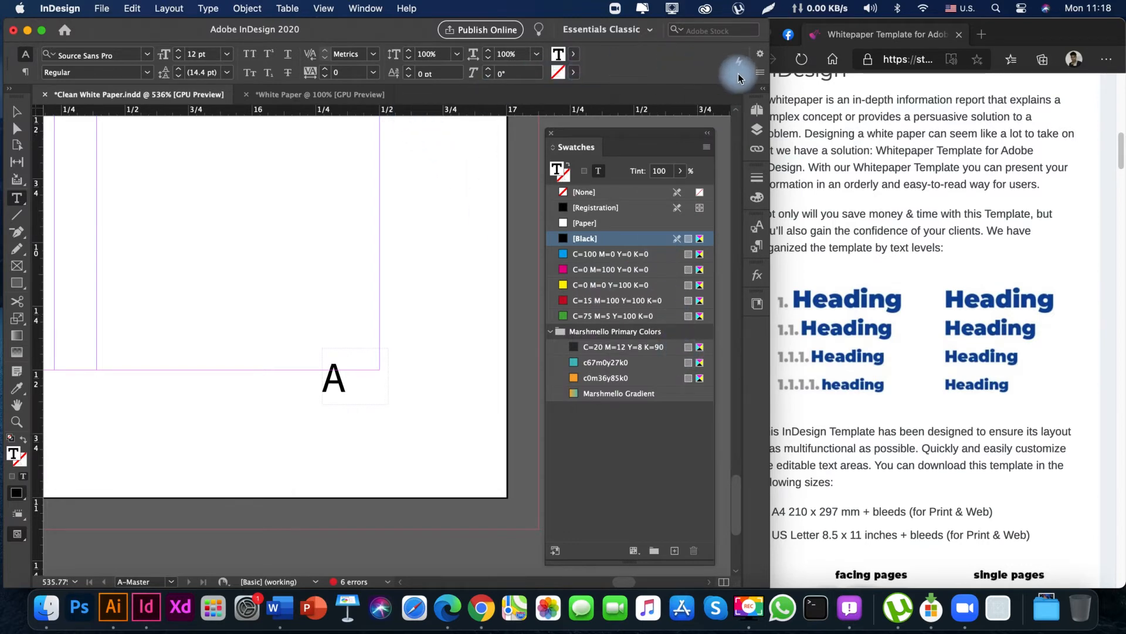
{"action": "left_click", "coordinate": [25, 73]}
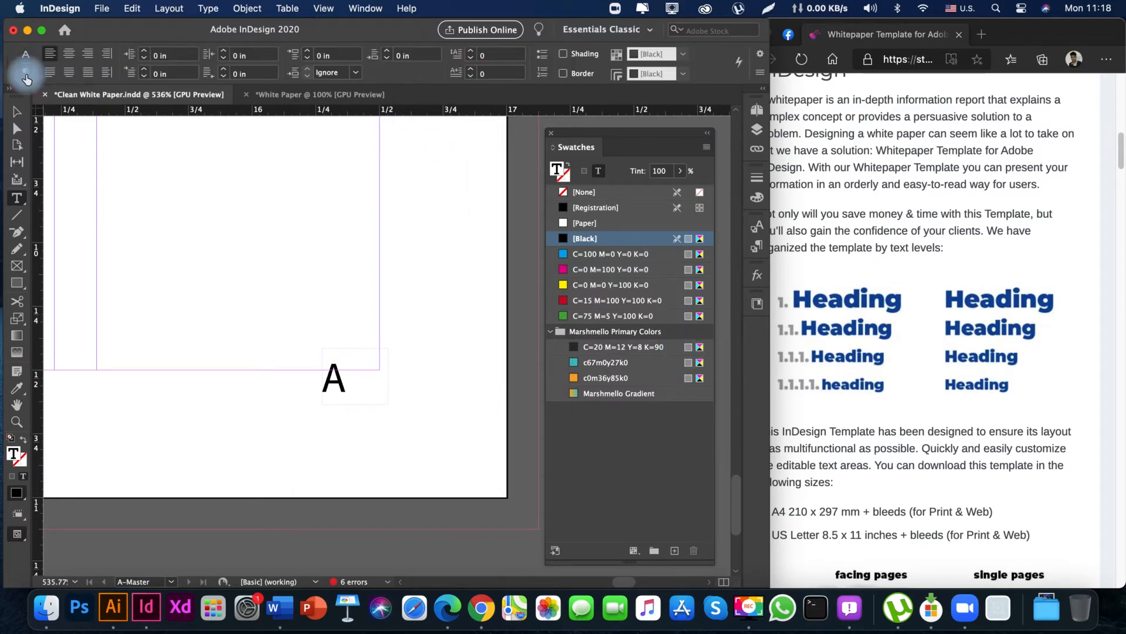
{"action": "left_click", "coordinate": [65, 56]}
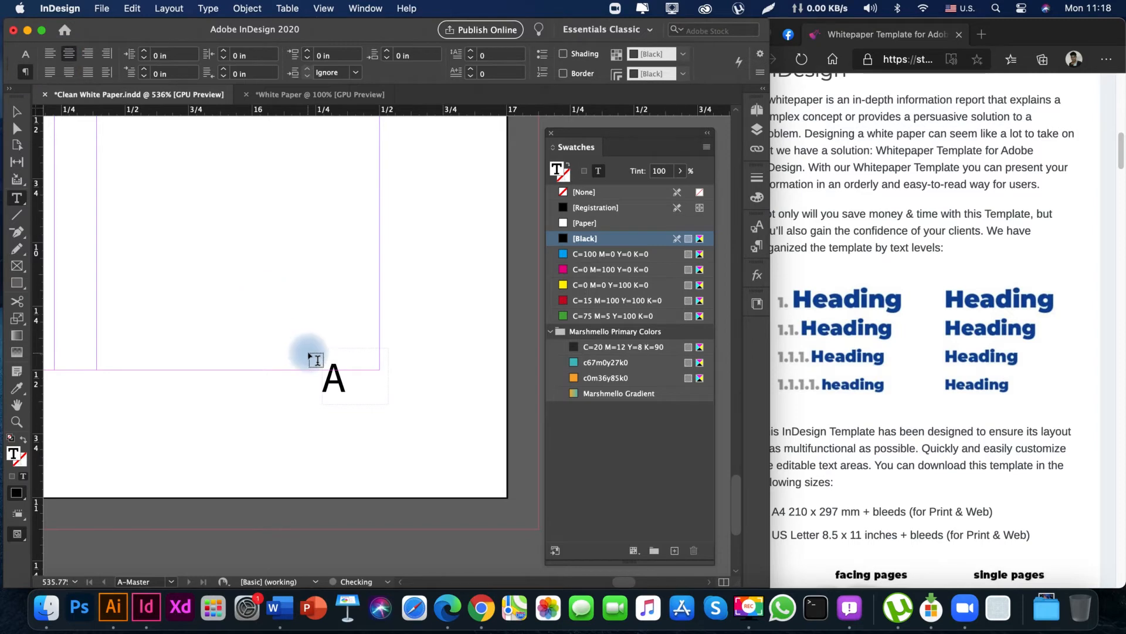
Move the page number frame outward to about X 16.37 in, Y 10.42 in, centring it on the margin corner.
{"action": "key", "text": "Escape"}
{"action": "left_click", "coordinate": [200, 353]}
{"action": "key", "text": "space"}
{"action": "left_click_drag", "start_coordinate": [213, 284], "coordinate": [237, 314]}
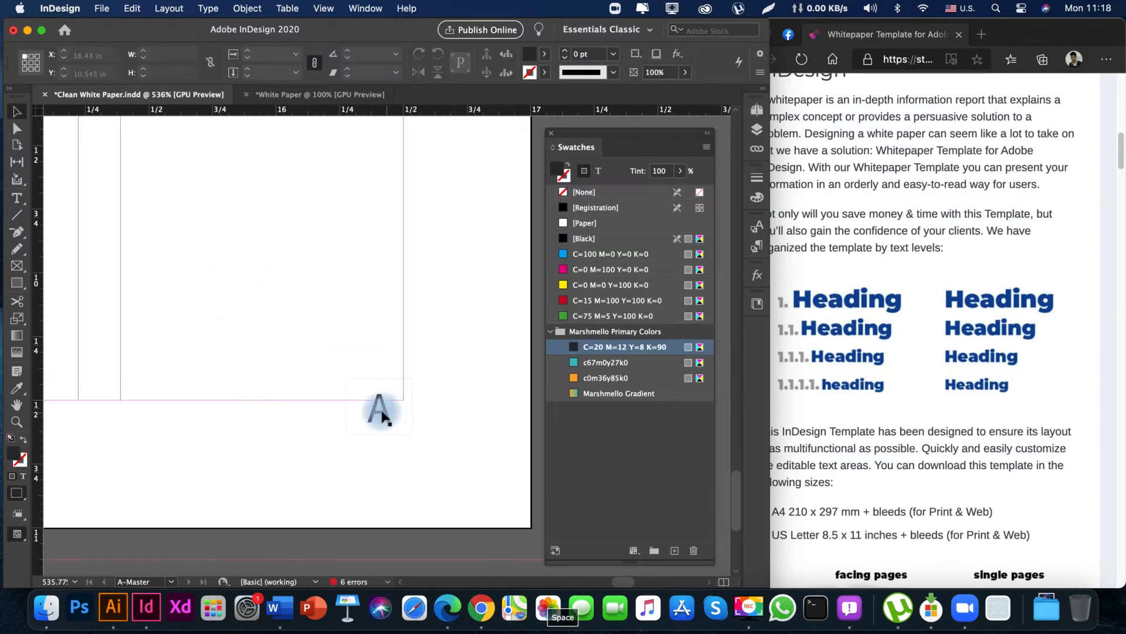
{"action": "left_click_drag", "start_coordinate": [384, 418], "coordinate": [409, 418]}
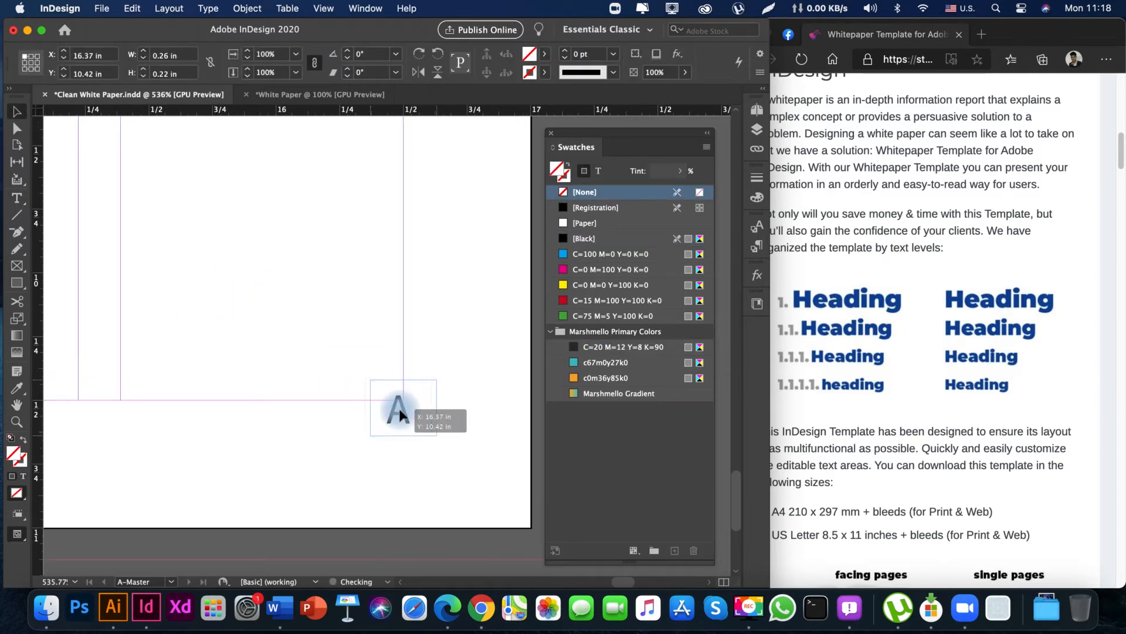
{"action": "left_click", "coordinate": [401, 484]}
Draw a circle about 0.26 in wide behind the page number marker and fill it with the c67m0y27k0 swatch.
{"action": "left_click_drag", "start_coordinate": [14, 286], "coordinate": [71, 312]}
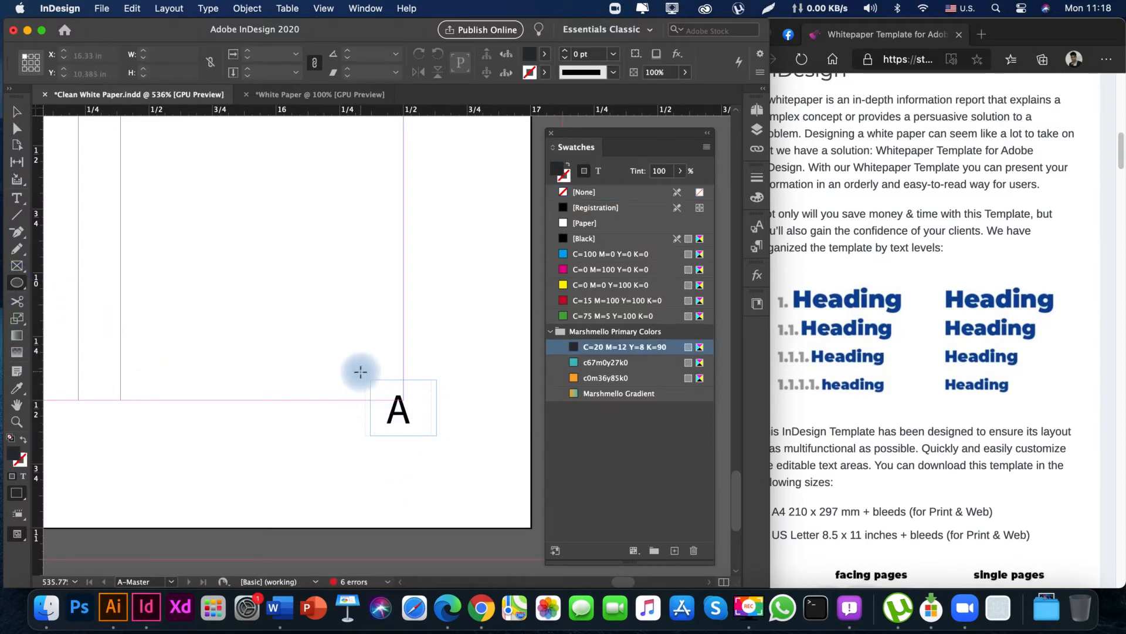
{"action": "left_click_drag", "start_coordinate": [360, 370], "coordinate": [397, 441]}
{"action": "key", "text": "v"}
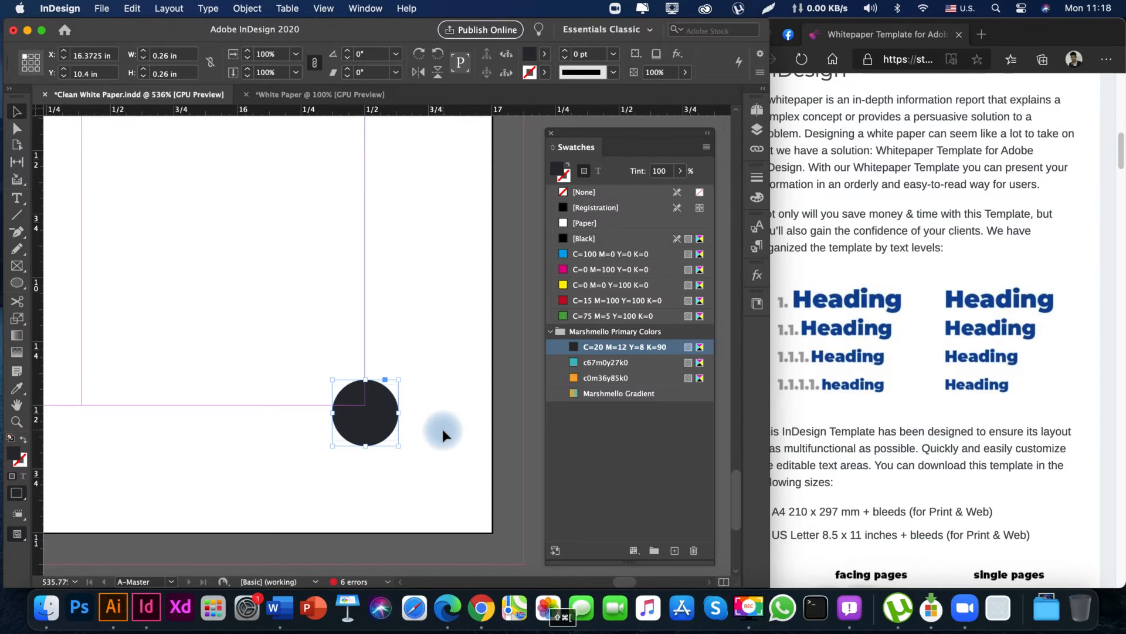
{"action": "left_click", "coordinate": [609, 362]}
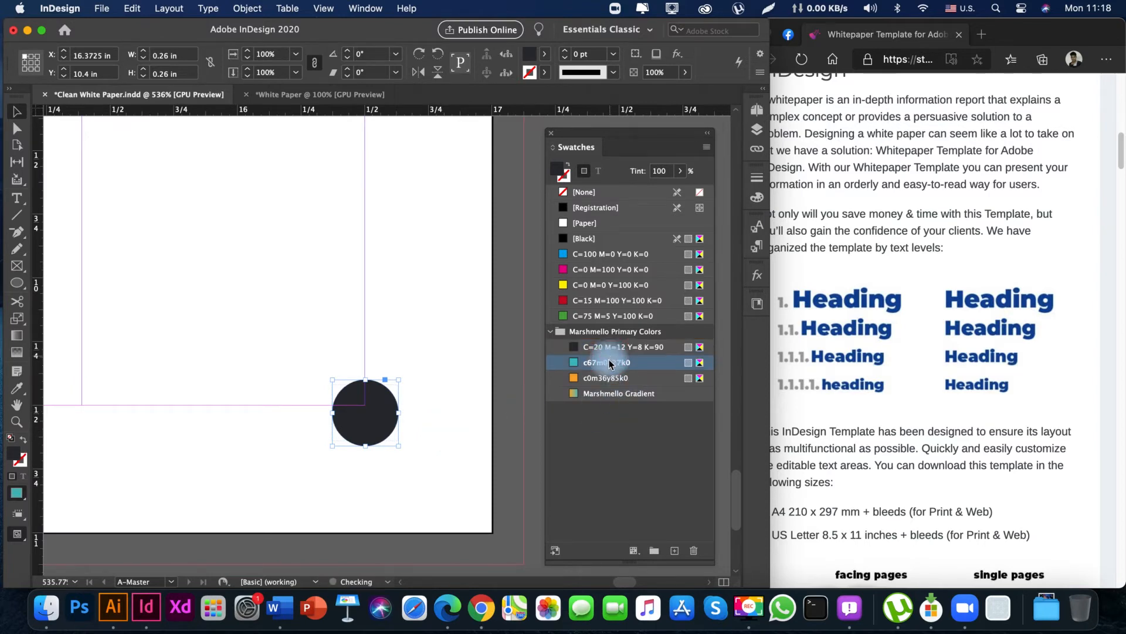
{"action": "left_click_drag", "start_coordinate": [283, 477], "coordinate": [422, 481]}
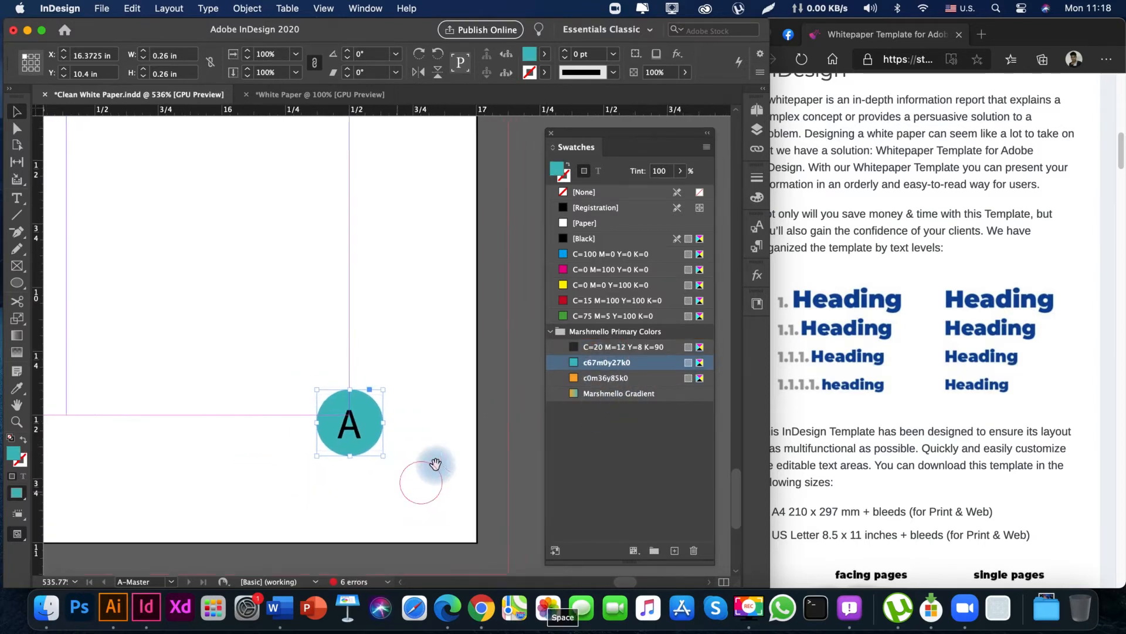
Change the circle's fill to the orange c0m36y85k0 swatch.
{"action": "left_click", "coordinate": [633, 382]}
{"action": "left_click_drag", "start_coordinate": [300, 506], "coordinate": [363, 504]}
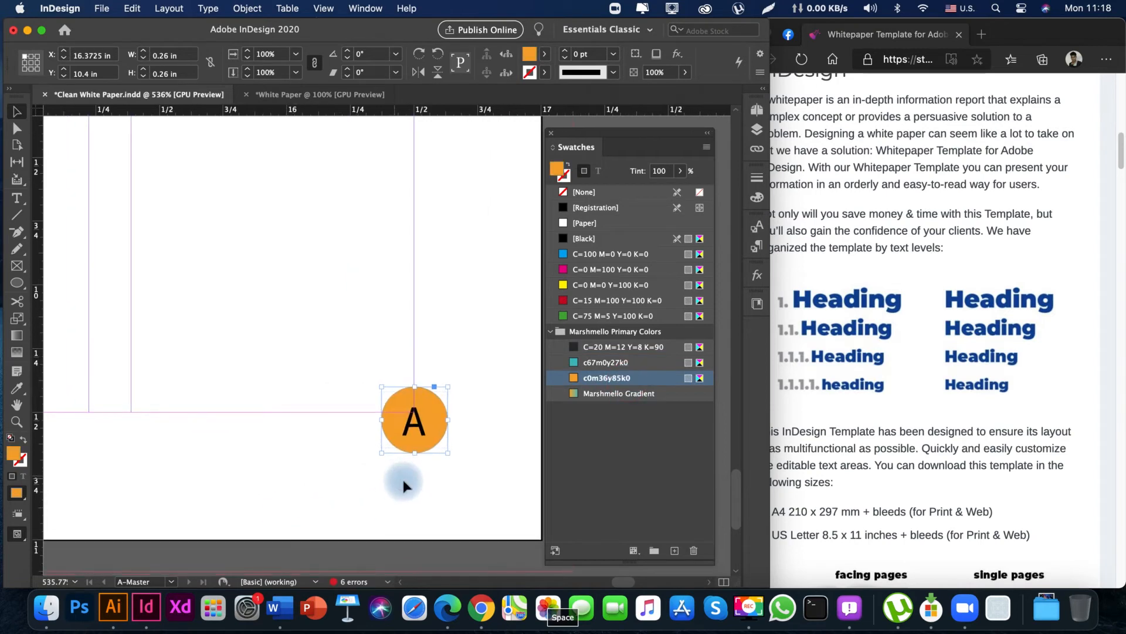
{"action": "left_click", "coordinate": [406, 487]}
{"action": "key", "text": "super+minus"}
{"action": "key", "text": "super+minus"}
{"action": "key", "text": "super+minus"}
{"action": "key", "text": "super+minus"}
{"action": "key", "text": "super+minus"}
{"action": "key", "text": "super+minus"}
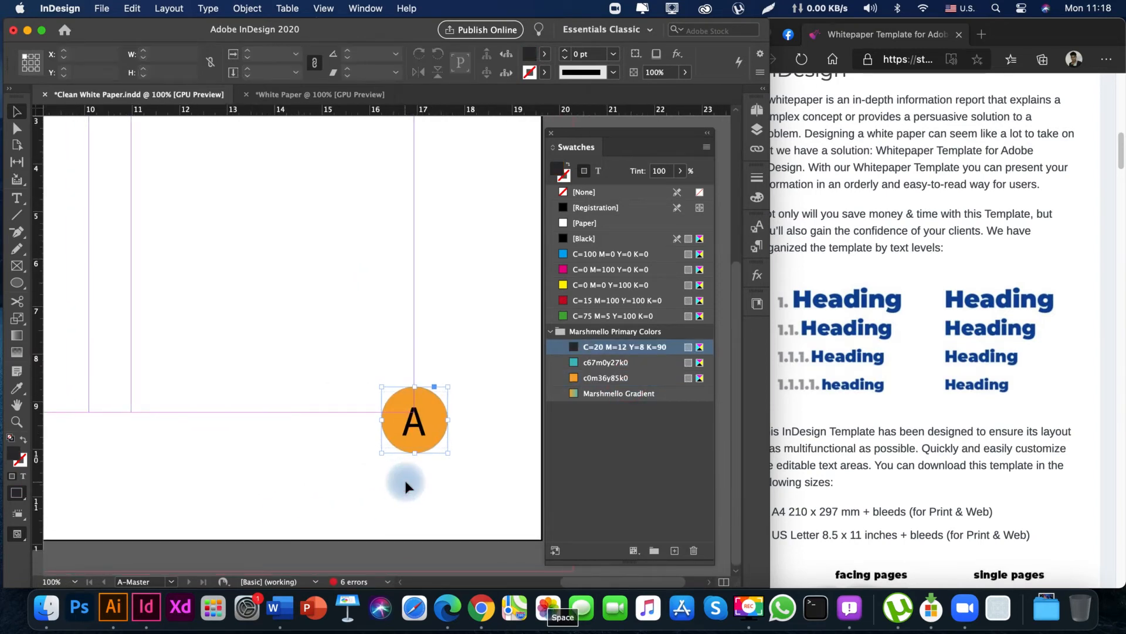
{"action": "key", "text": "super+minus"}
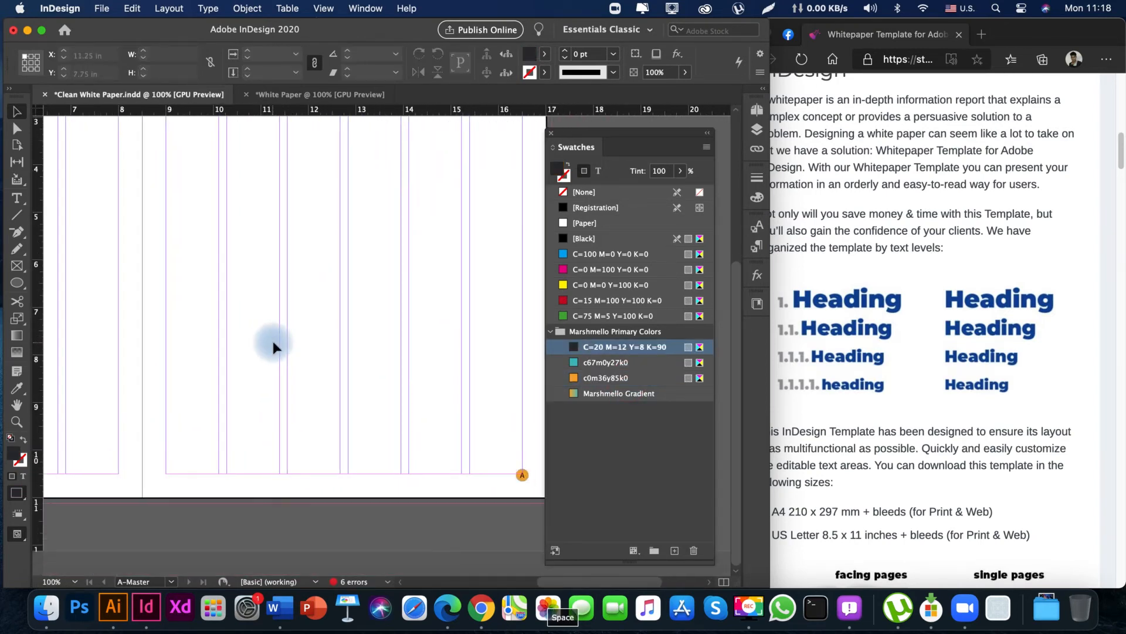
{"action": "key", "text": "super+minus"}
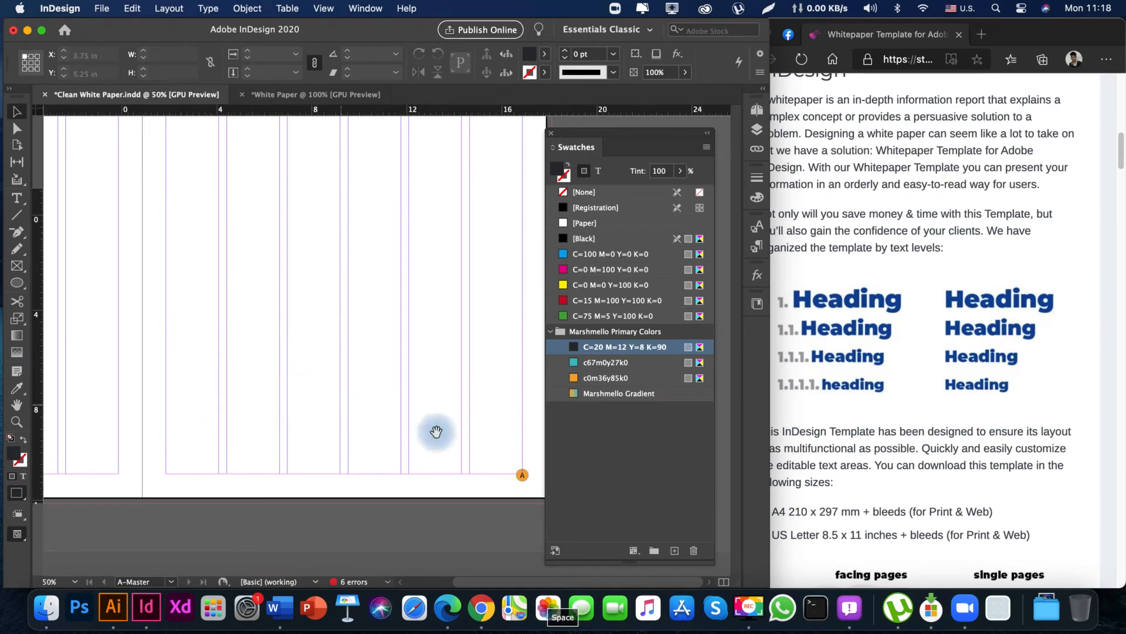
{"action": "key", "text": "space"}
{"action": "key", "text": "space"}
{"action": "left_click_drag", "start_coordinate": [469, 480], "coordinate": [519, 477]}
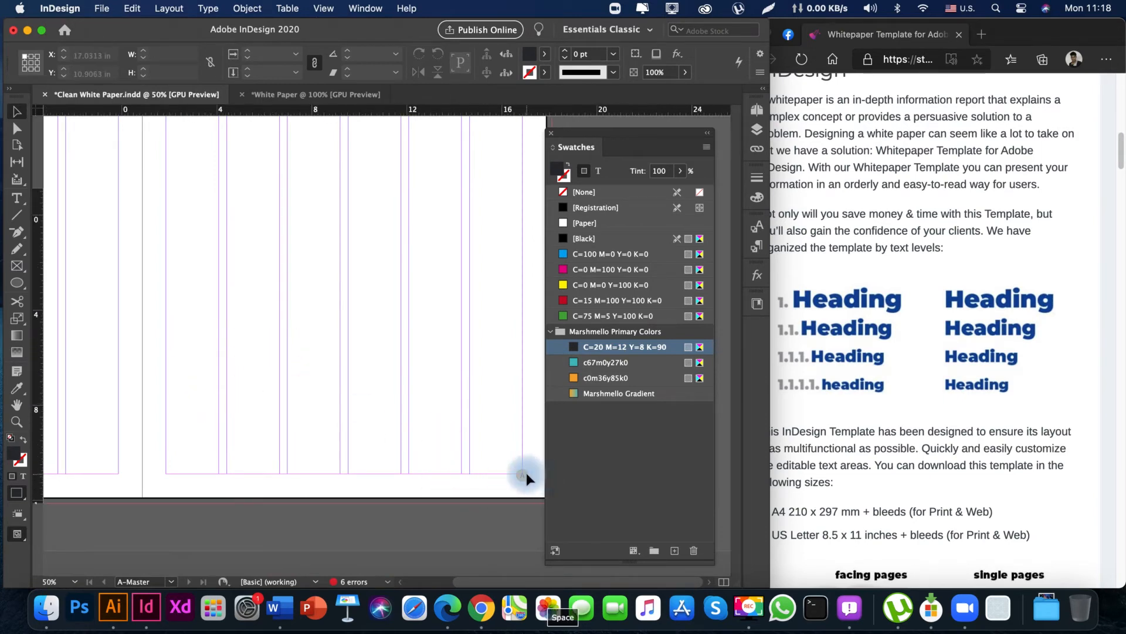
{"action": "left_click", "coordinate": [524, 477]}
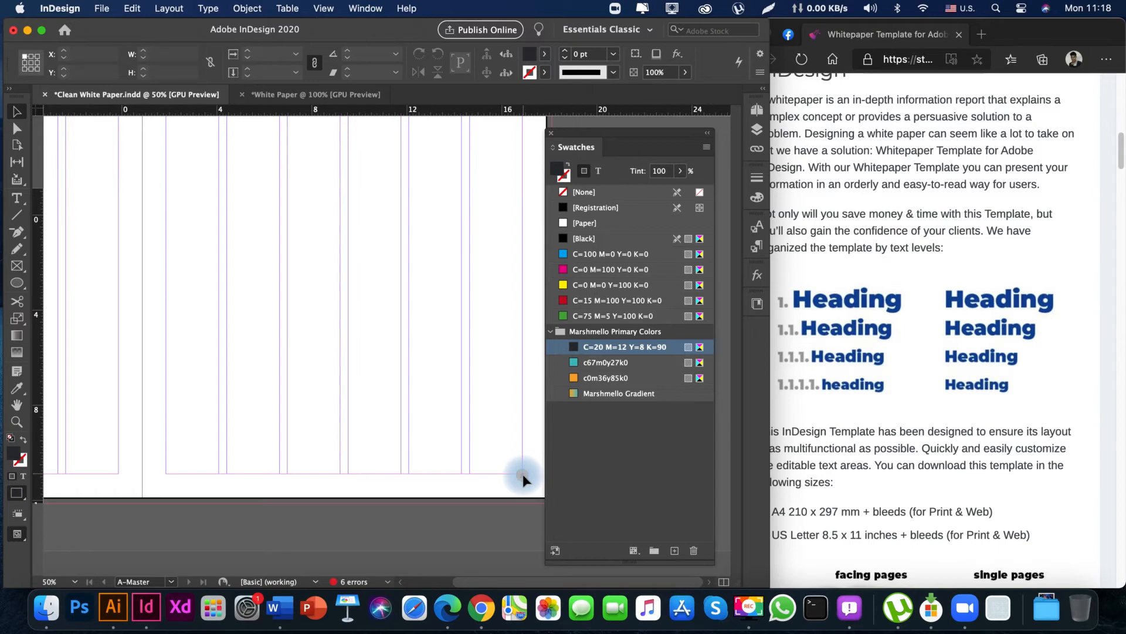
{"action": "left_click", "coordinate": [523, 476]}
{"action": "key", "text": "space"}
{"action": "left_click_drag", "start_coordinate": [470, 455], "coordinate": [373, 447]}
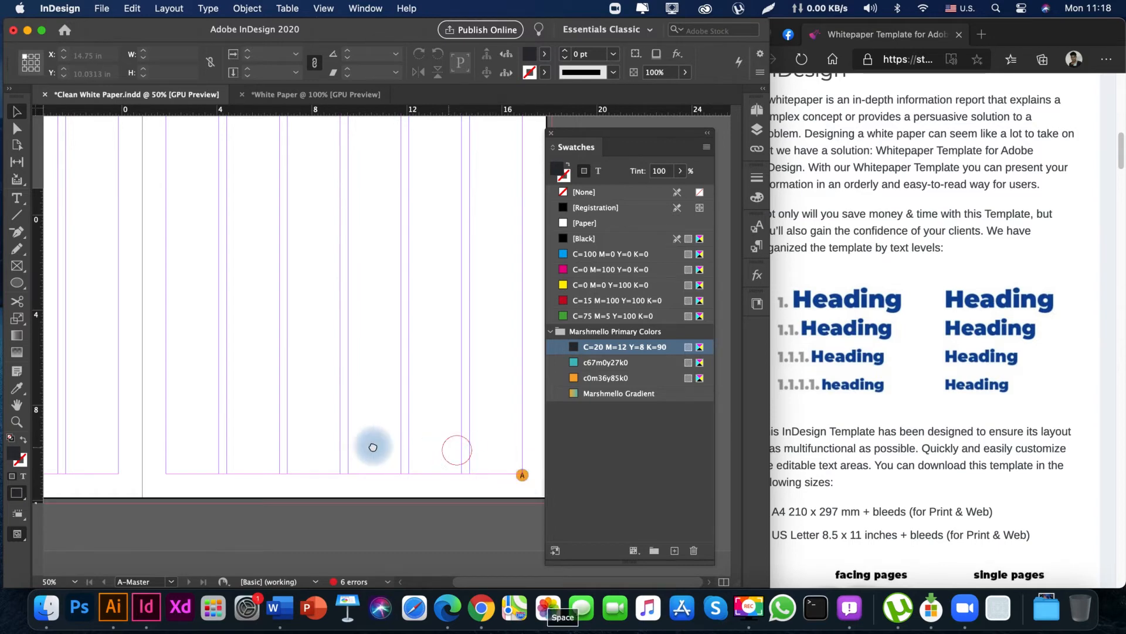
{"action": "key", "text": "super+space"}
{"action": "left_click_drag", "start_coordinate": [557, 509], "coordinate": [121, 434]}
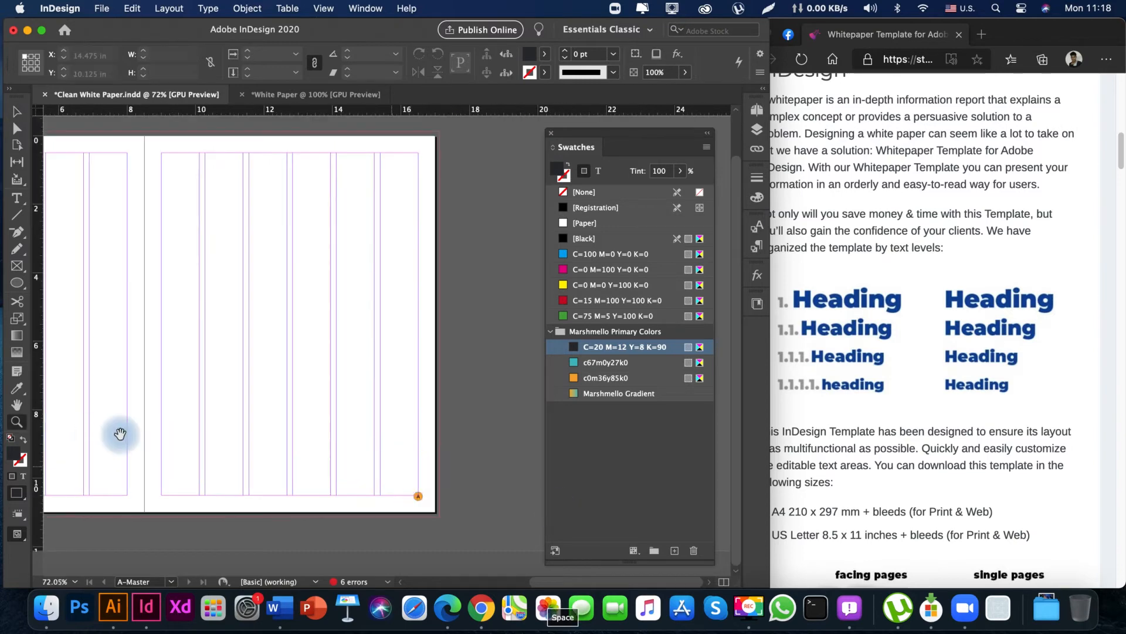
{"action": "left_click_drag", "start_coordinate": [415, 477], "coordinate": [475, 543]}
{"action": "left_click_drag", "start_coordinate": [433, 498], "coordinate": [344, 428]}
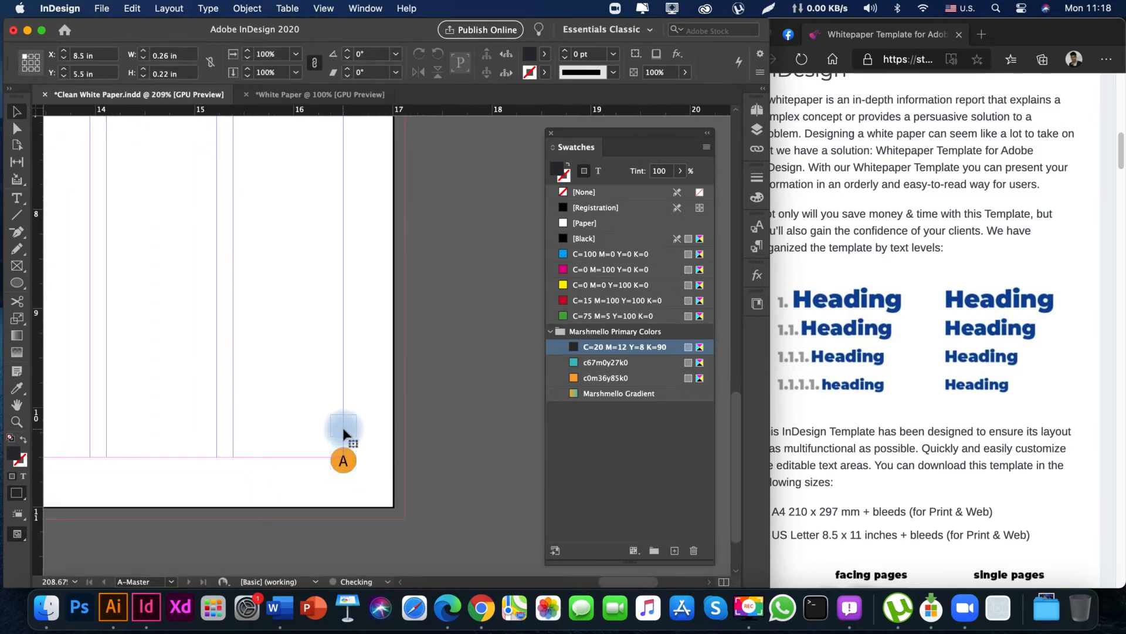
{"action": "key", "text": "super+z"}
Reduce the page number marker's font size to 10 pt.
{"action": "key", "text": "space"}
{"action": "left_click_drag", "start_coordinate": [373, 465], "coordinate": [375, 414]}
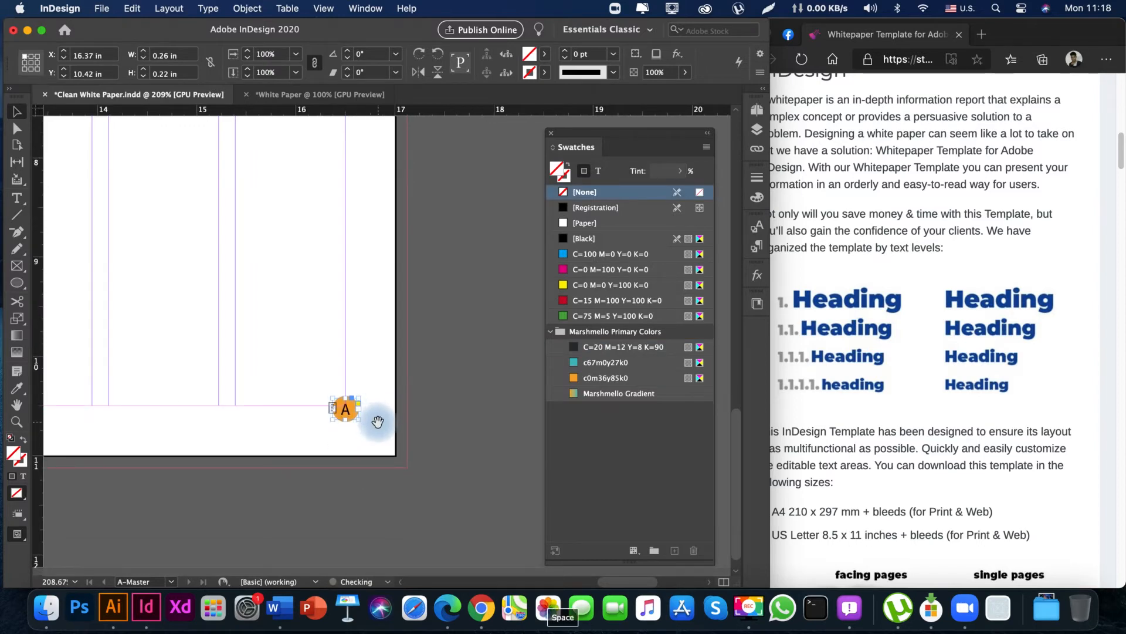
{"action": "double_click", "coordinate": [346, 411]}
{"action": "left_click", "coordinate": [29, 61]}
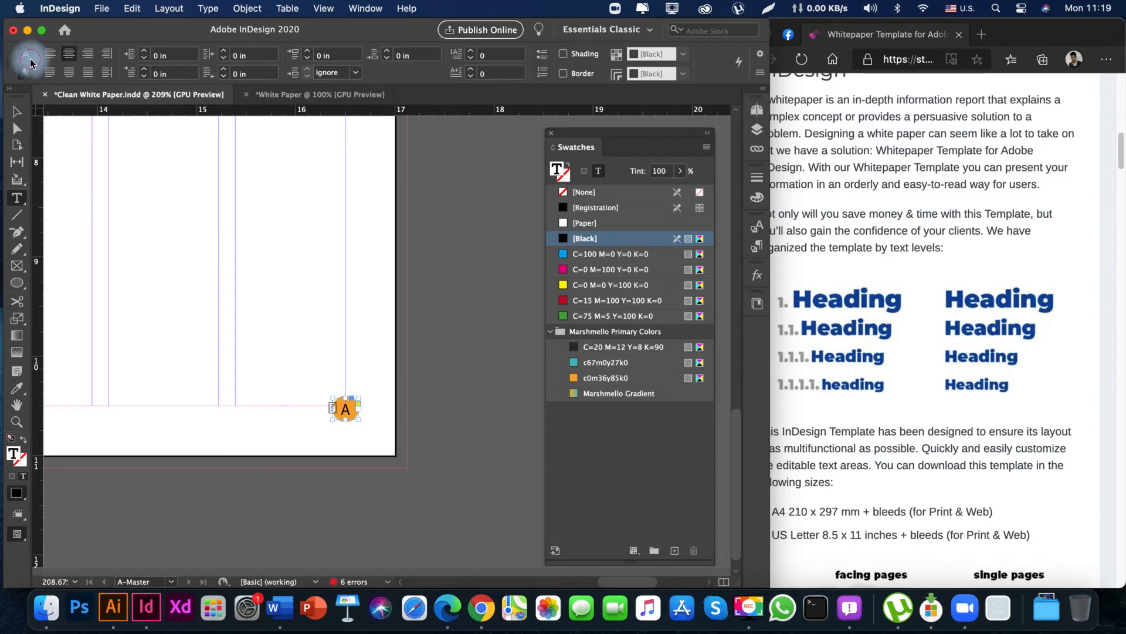
{"action": "left_click", "coordinate": [29, 61]}
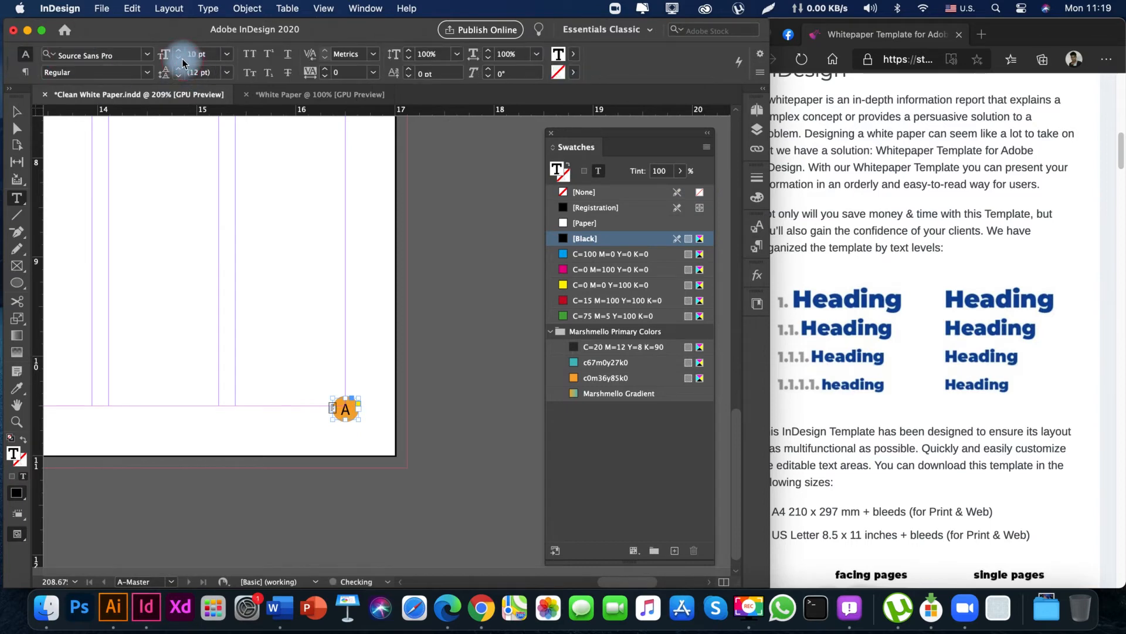
{"action": "key", "text": "Escape"}
{"action": "left_click", "coordinate": [294, 280]}
Duplicate the orange circle and its page number marker onto the lower outer margin corner of the left-hand master page.
{"action": "key", "text": "space"}
{"action": "left_click_drag", "start_coordinate": [337, 360], "coordinate": [356, 351]}
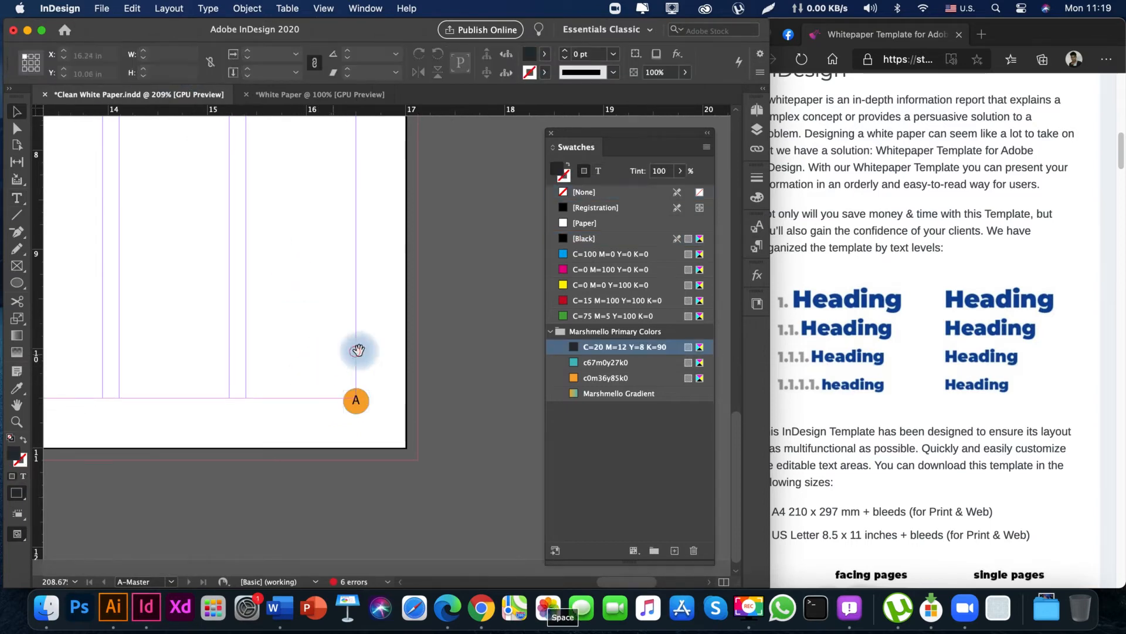
{"action": "key", "text": "super+minus"}
{"action": "key", "text": "super+minus"}
{"action": "key", "text": "super+minus"}
{"action": "key", "text": "super+minus"}
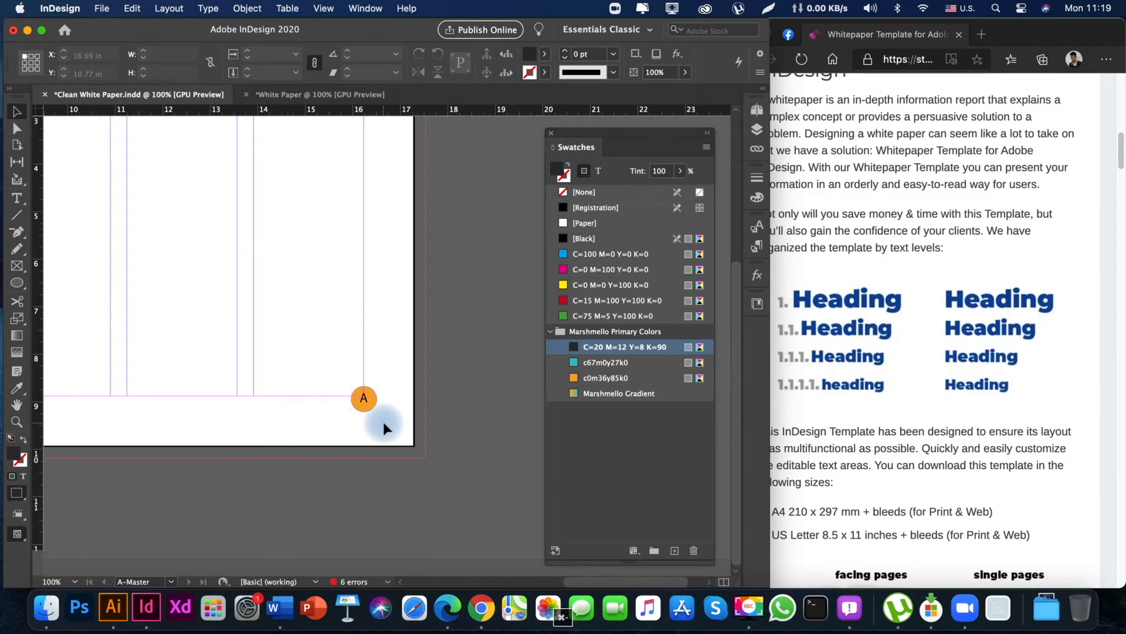
{"action": "key", "text": "space"}
{"action": "left_click_drag", "start_coordinate": [276, 439], "coordinate": [395, 428]}
{"action": "left_click_drag", "start_coordinate": [338, 431], "coordinate": [443, 398]}
{"action": "key", "text": "Tab"}
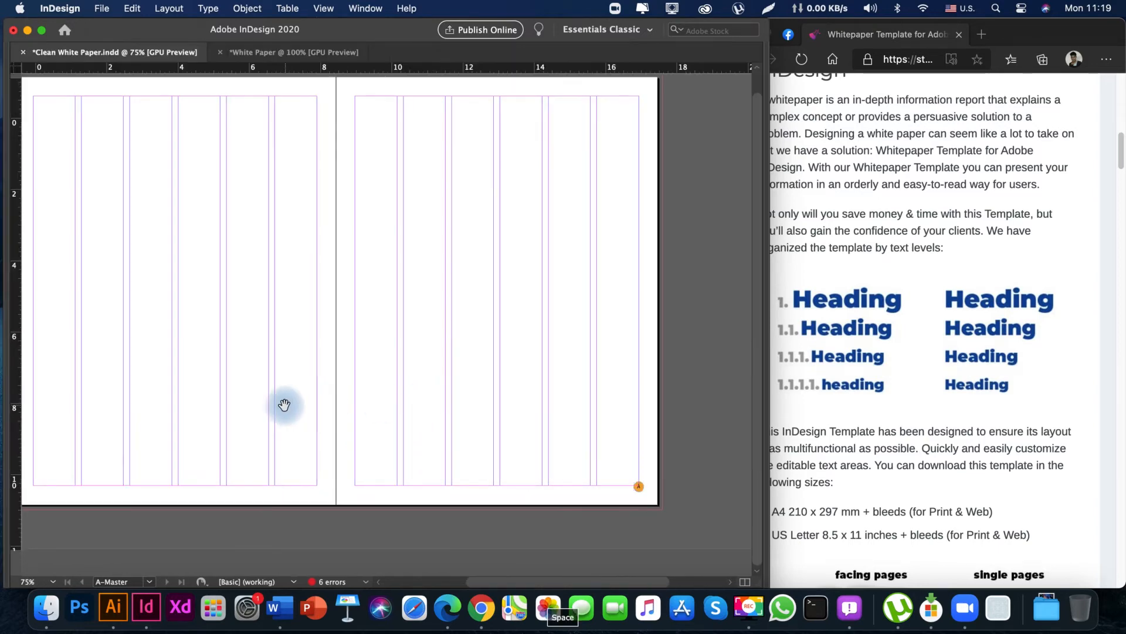
{"action": "left_click_drag", "start_coordinate": [284, 404], "coordinate": [369, 405]}
{"action": "left_click_drag", "start_coordinate": [678, 498], "coordinate": [116, 497]}
{"action": "mouse_move", "coordinate": [256, 412]}
{"action": "left_mouse_down"}
{"action": "mouse_move", "coordinate": [234, 413]}
{"action": "mouse_move", "coordinate": [245, 429]}
{"action": "left_mouse_up"}
Select both circled page numbers and narrow the selection to about 16.13 in so the right-hand one sits inside the outer margin.
{"action": "left_click_drag", "start_coordinate": [71, 486], "coordinate": [600, 548]}
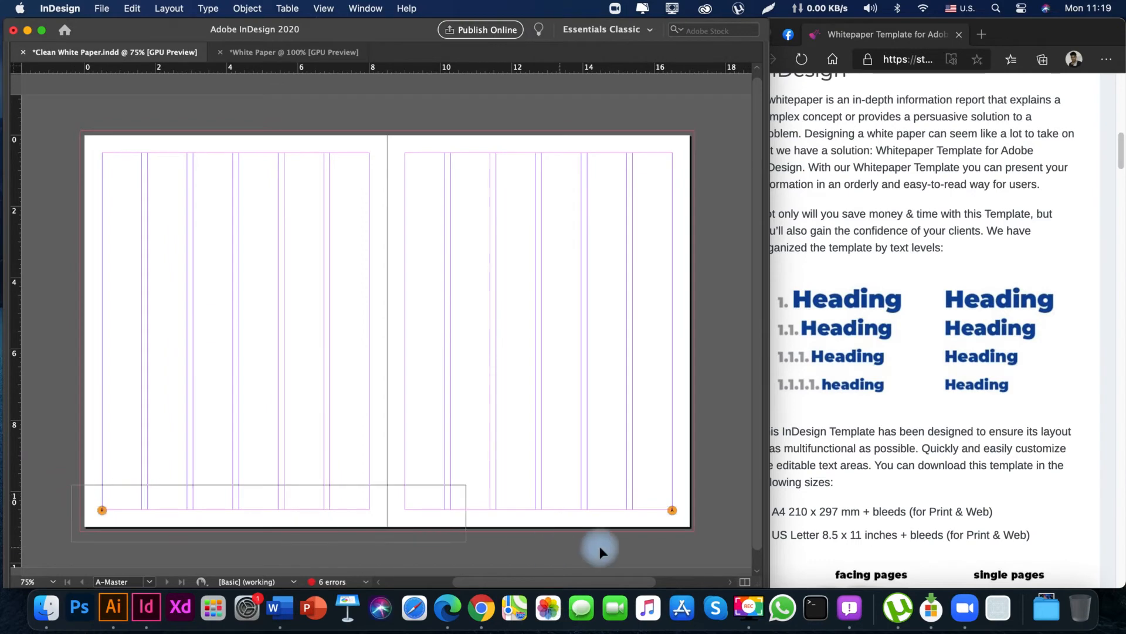
{"action": "left_click_drag", "start_coordinate": [701, 529], "coordinate": [673, 317]}
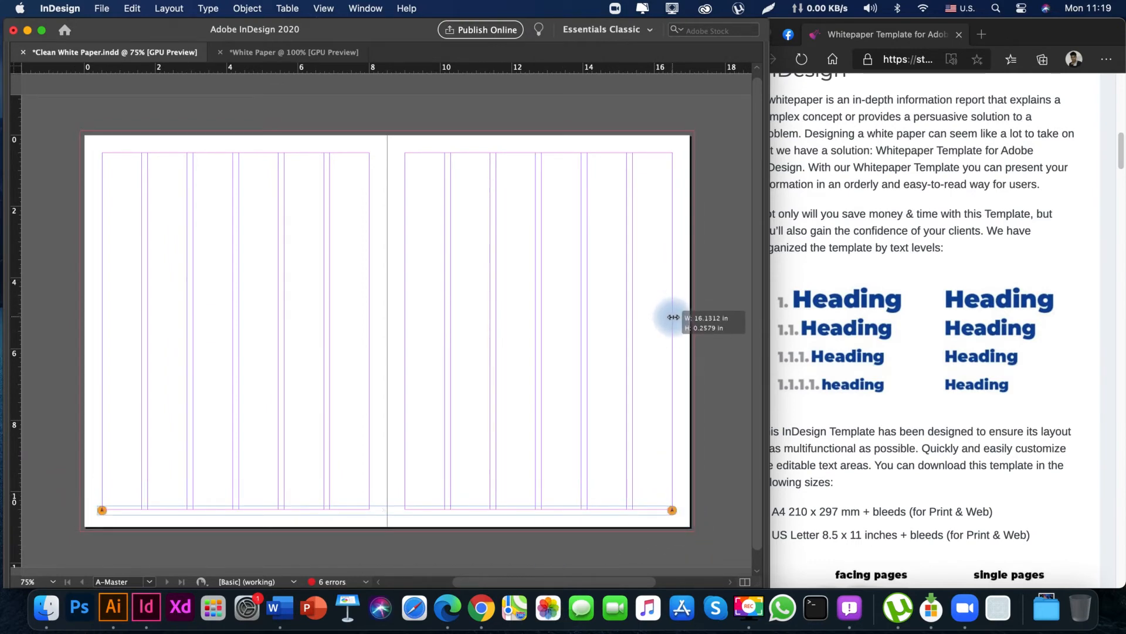
{"action": "left_click_drag", "start_coordinate": [596, 329], "coordinate": [609, 433]}
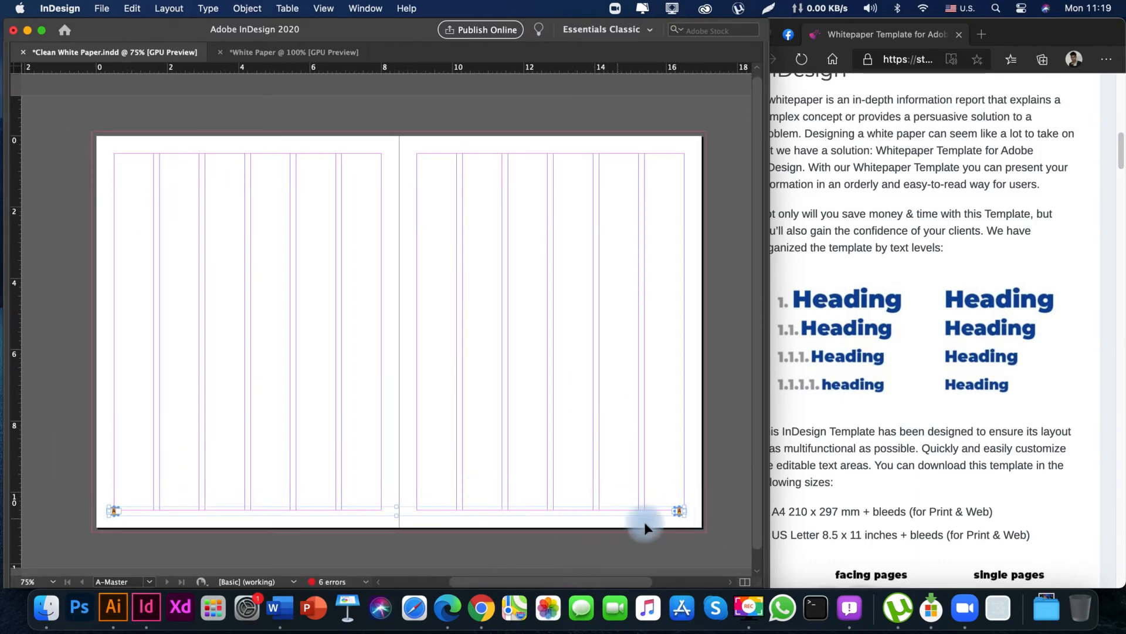
{"action": "mouse_move", "coordinate": [692, 502]}
{"action": "left_mouse_down"}
{"action": "mouse_move", "coordinate": [573, 495]}
{"action": "mouse_move", "coordinate": [685, 486]}
{"action": "left_mouse_up"}
{"action": "key", "text": "z"}
{"action": "left_click_drag", "start_coordinate": [544, 382], "coordinate": [536, 407]}
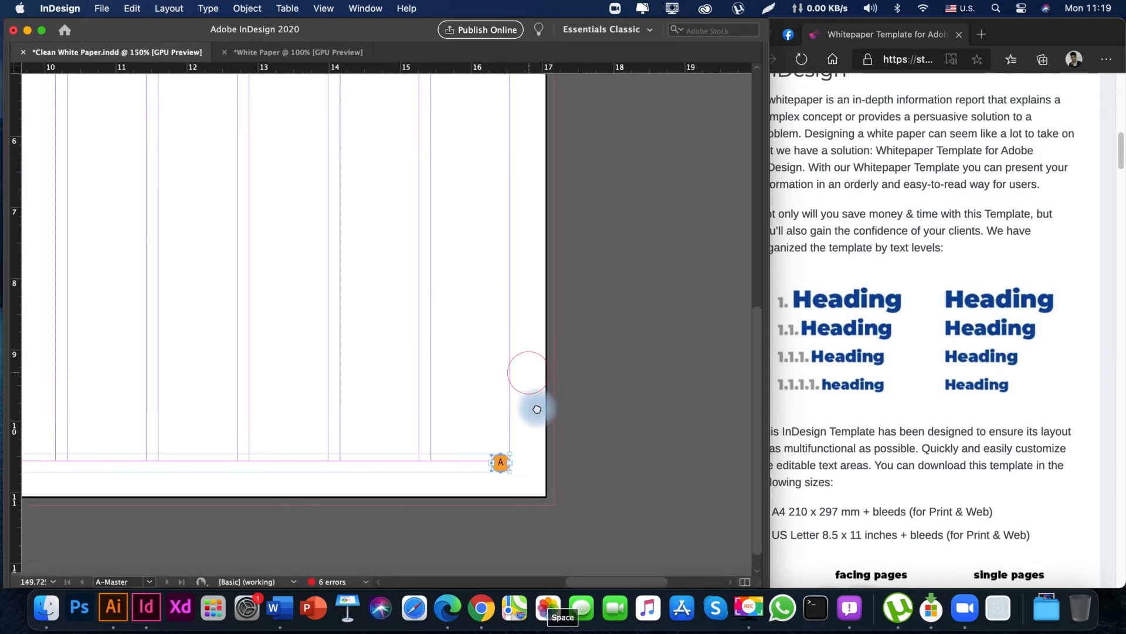
Move both circled page numbers up along the outer margins to about the vertical middle of the master pages.
{"action": "left_click_drag", "start_coordinate": [505, 474], "coordinate": [515, 176]}
{"action": "key", "text": "space"}
{"action": "left_click_drag", "start_coordinate": [375, 153], "coordinate": [488, 330]}
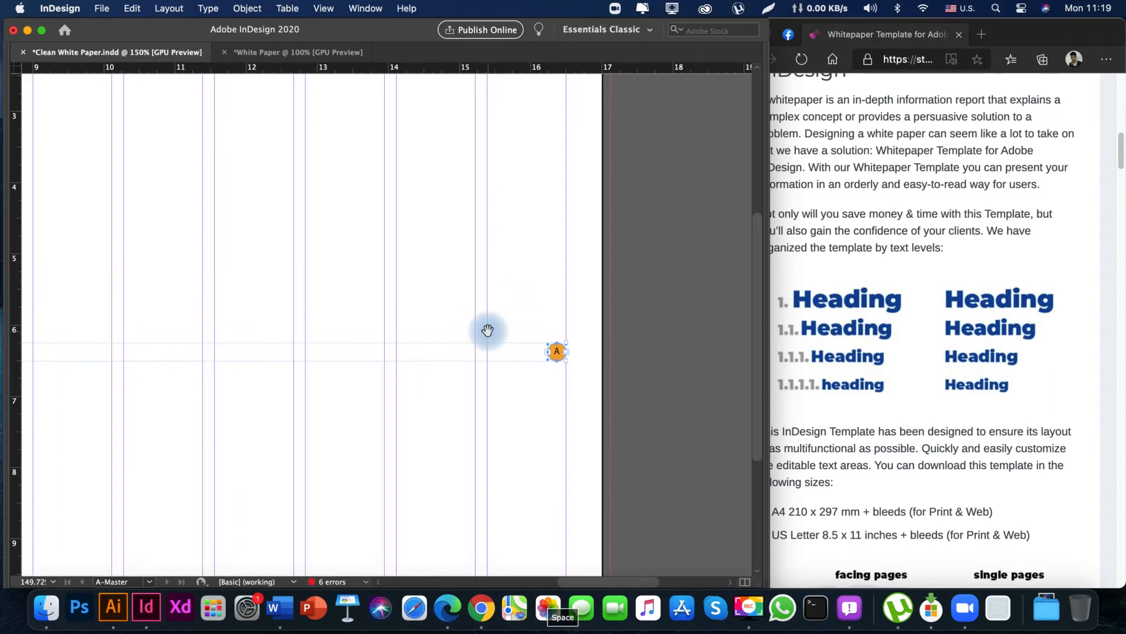
{"action": "key", "text": "super+minus"}
{"action": "key", "text": "super+minus"}
{"action": "key", "text": "super+minus"}
{"action": "key", "text": "space"}
{"action": "left_click_drag", "start_coordinate": [304, 438], "coordinate": [452, 414]}
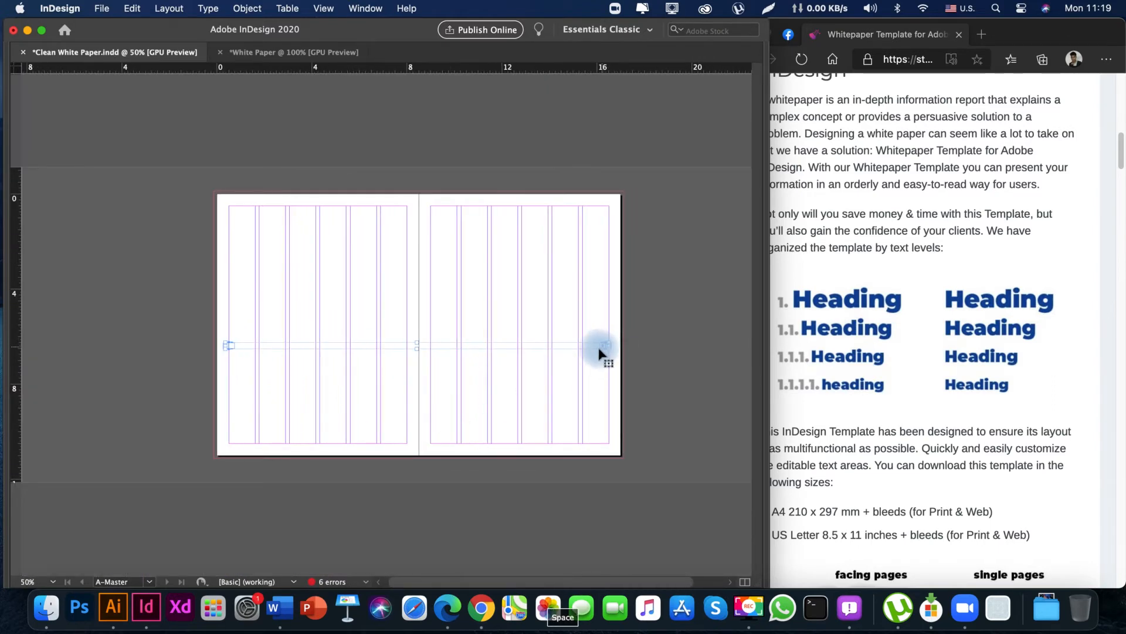
{"action": "key", "text": "space"}
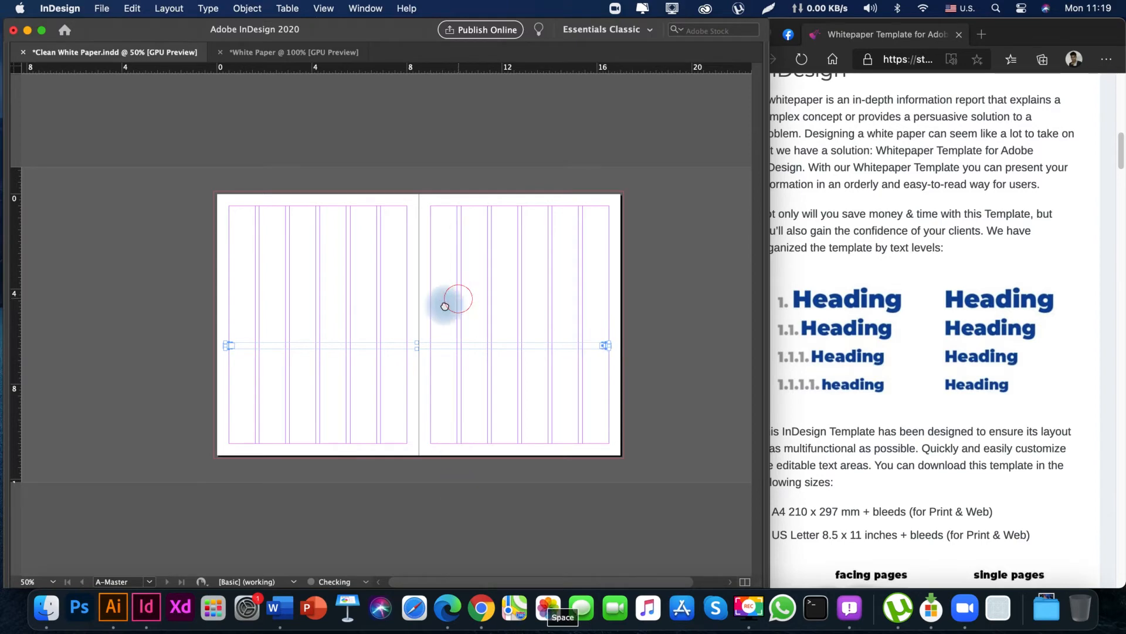
{"action": "left_click_drag", "start_coordinate": [412, 313], "coordinate": [338, 305]}
{"action": "left_click_drag", "start_coordinate": [402, 352], "coordinate": [479, 352]}
Center the right-hand circled page number on the outer margin line of the master page.
{"action": "key", "text": "z"}
{"action": "mouse_move", "coordinate": [597, 323]}
{"action": "left_mouse_down"}
{"action": "mouse_move", "coordinate": [730, 380]}
{"action": "mouse_move", "coordinate": [488, 407]}
{"action": "mouse_move", "coordinate": [528, 397]}
{"action": "mouse_move", "coordinate": [528, 378]}
{"action": "mouse_move", "coordinate": [422, 435]}
{"action": "mouse_move", "coordinate": [475, 436]}
{"action": "mouse_move", "coordinate": [396, 345]}
{"action": "left_mouse_up"}
{"action": "key", "text": "space"}
{"action": "key", "text": "v"}
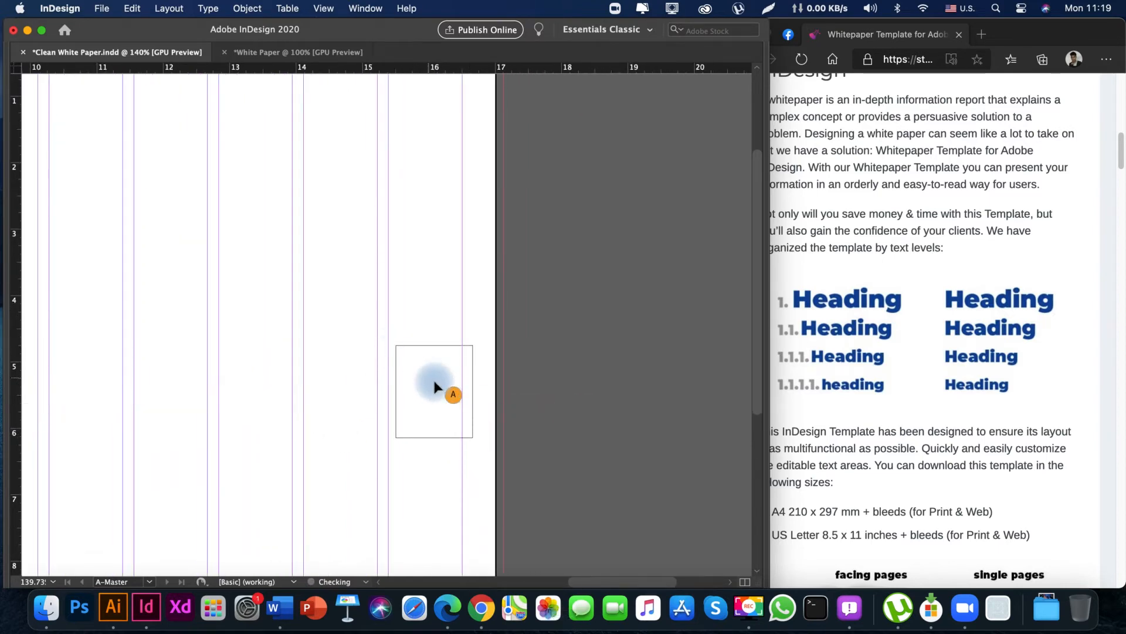
{"action": "left_click_drag", "start_coordinate": [453, 395], "coordinate": [476, 398]}
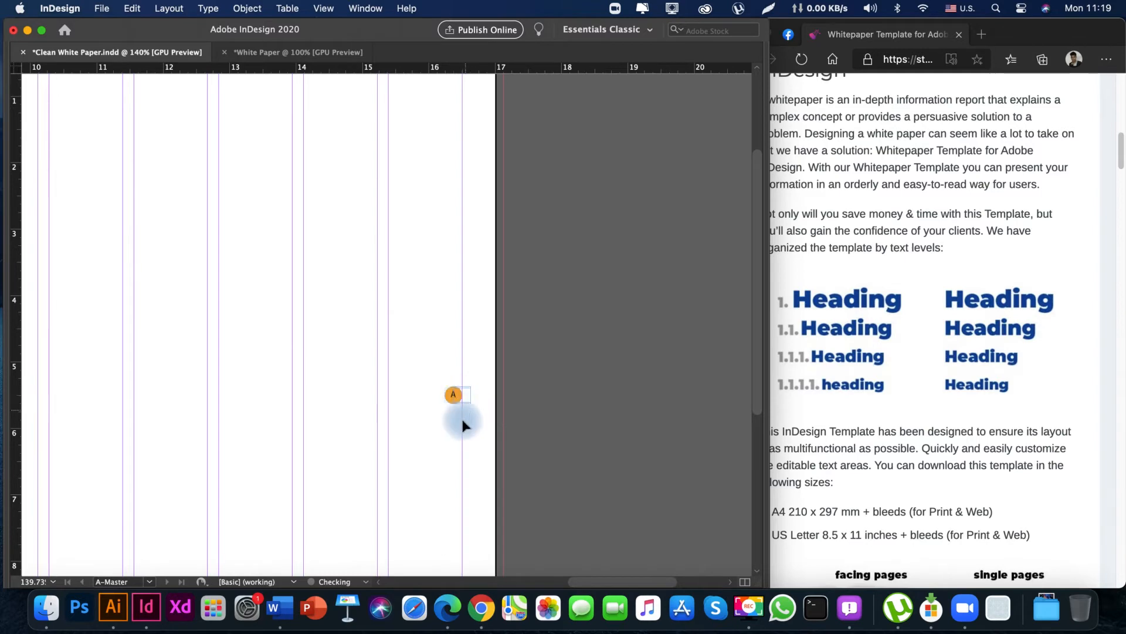
{"action": "left_click_drag", "start_coordinate": [298, 444], "coordinate": [470, 419]}
{"action": "left_click_drag", "start_coordinate": [276, 420], "coordinate": [493, 415]}
{"action": "left_click_drag", "start_coordinate": [178, 399], "coordinate": [563, 411]}
{"action": "left_click_drag", "start_coordinate": [244, 385], "coordinate": [387, 397]}
{"action": "left_click_drag", "start_coordinate": [508, 416], "coordinate": [277, 426]}
{"action": "left_click_drag", "start_coordinate": [445, 434], "coordinate": [221, 327]}
{"action": "key", "text": "super+minus"}
{"action": "key", "text": "super+minus"}
{"action": "key", "text": "super+minus"}
{"action": "left_click_drag", "start_coordinate": [446, 320], "coordinate": [276, 317]}
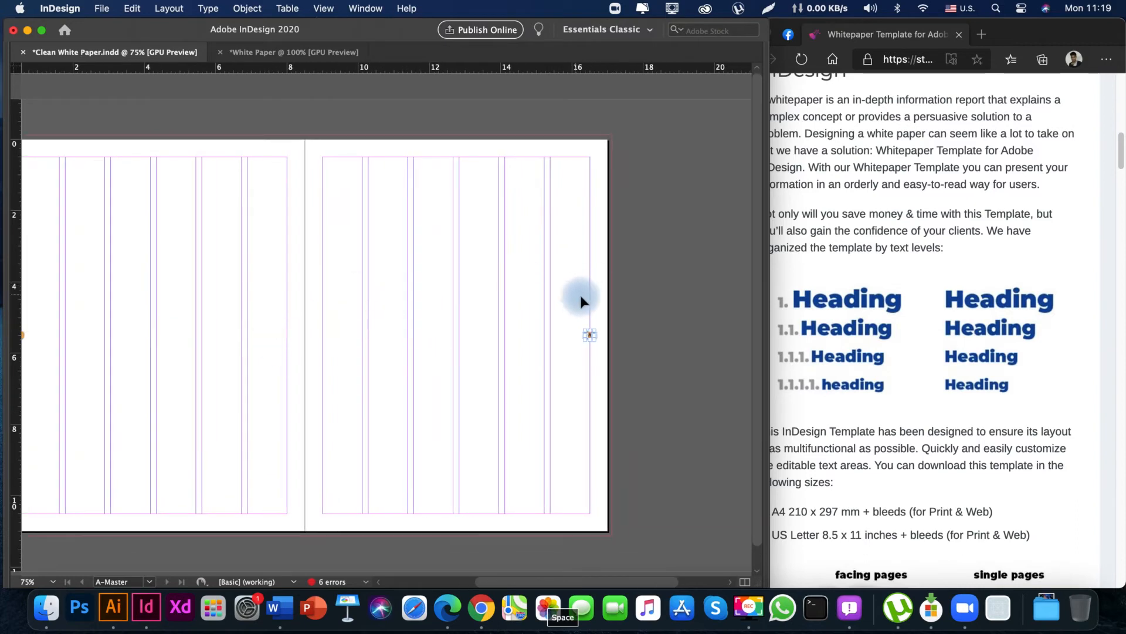
{"action": "left_click_drag", "start_coordinate": [568, 294], "coordinate": [454, 303]}
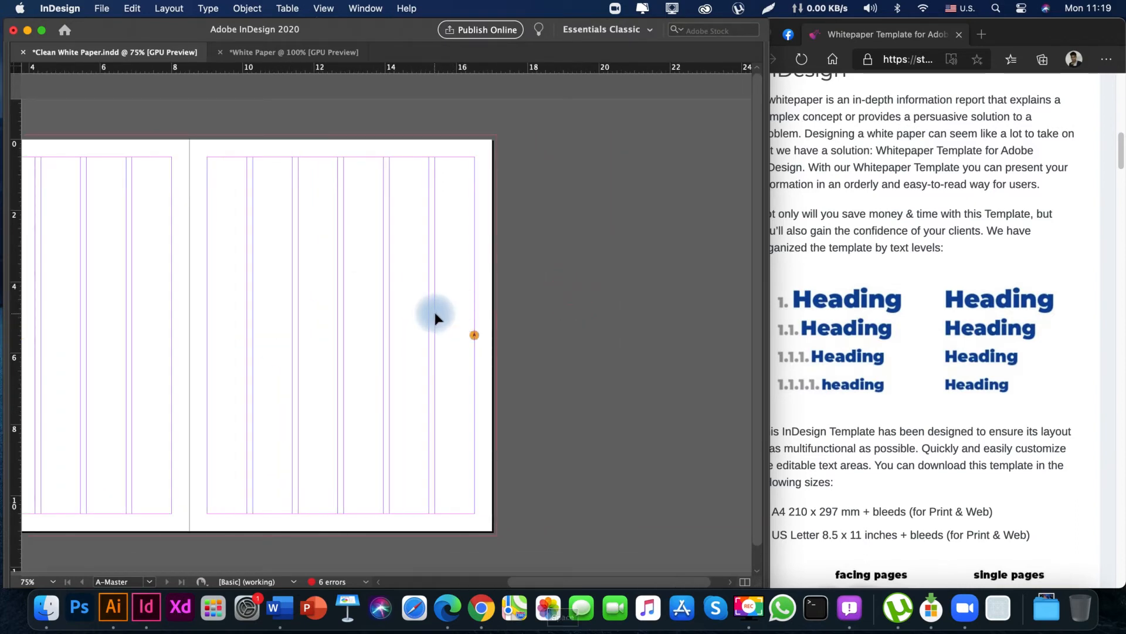
Draw a vertical line about 4.18 in long along the right-hand outer margin, from above the page number circle toward the top.
{"action": "key", "text": "backslash"}
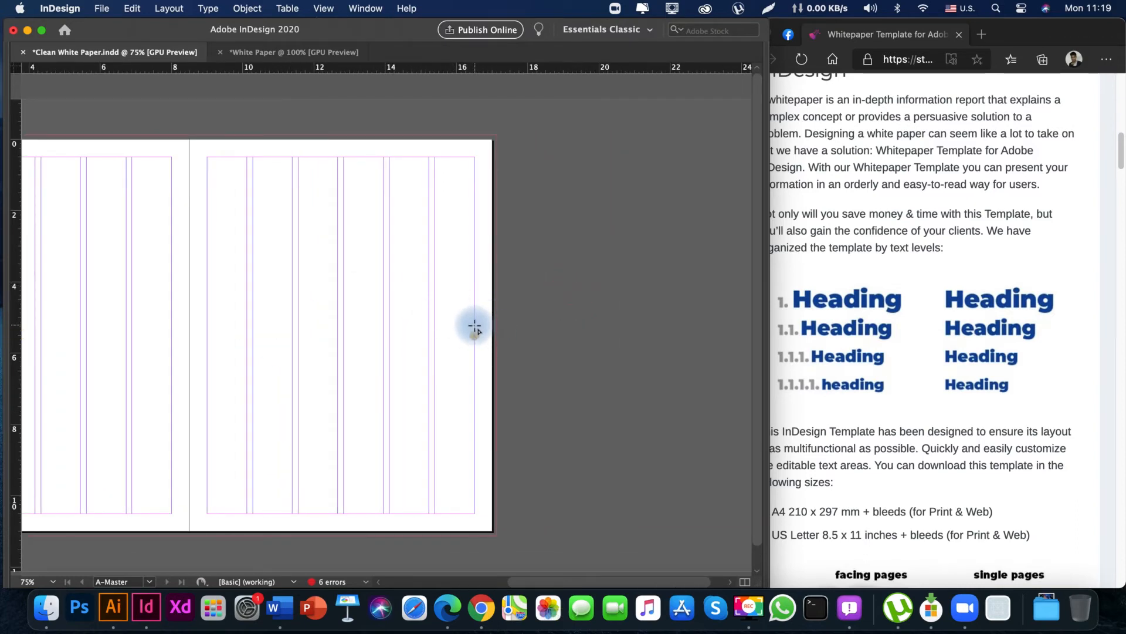
{"action": "left_click_drag", "start_coordinate": [474, 326], "coordinate": [476, 176]}
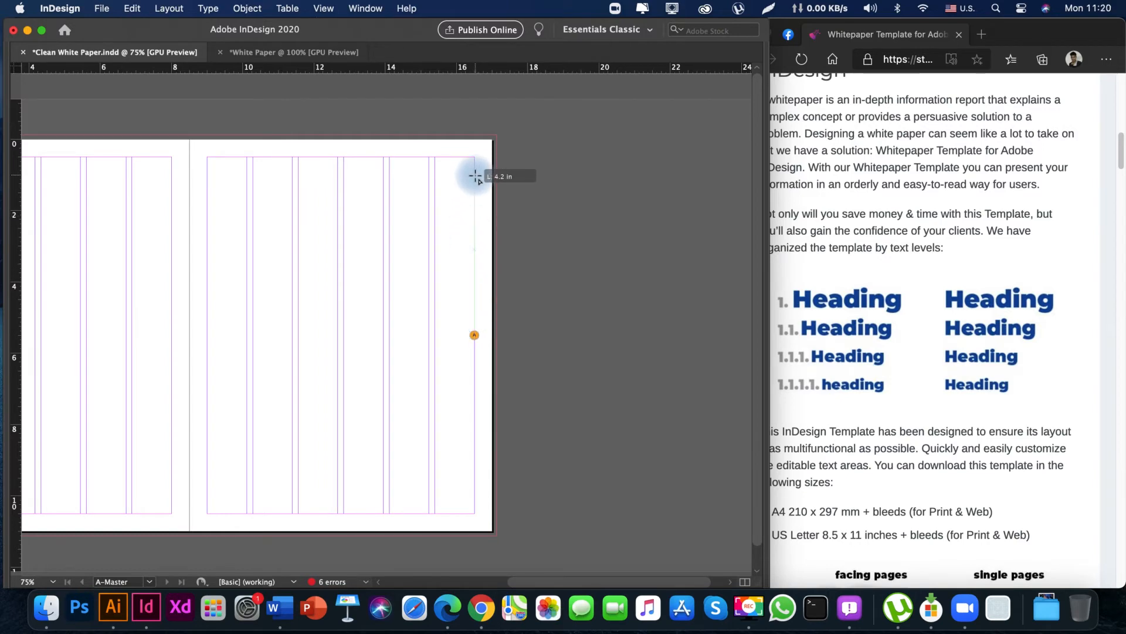
{"action": "left_click_drag", "start_coordinate": [470, 228], "coordinate": [627, 260]}
{"action": "key", "text": "Tab"}
{"action": "left_click_drag", "start_coordinate": [342, 372], "coordinate": [258, 264]}
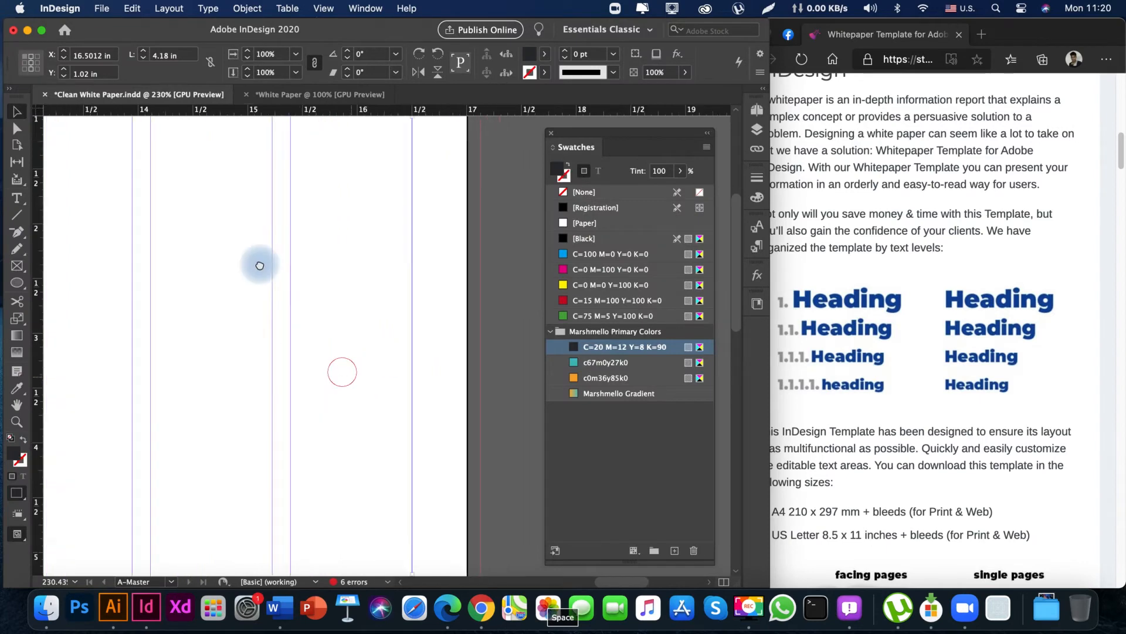
{"action": "left_click", "coordinate": [244, 365]}
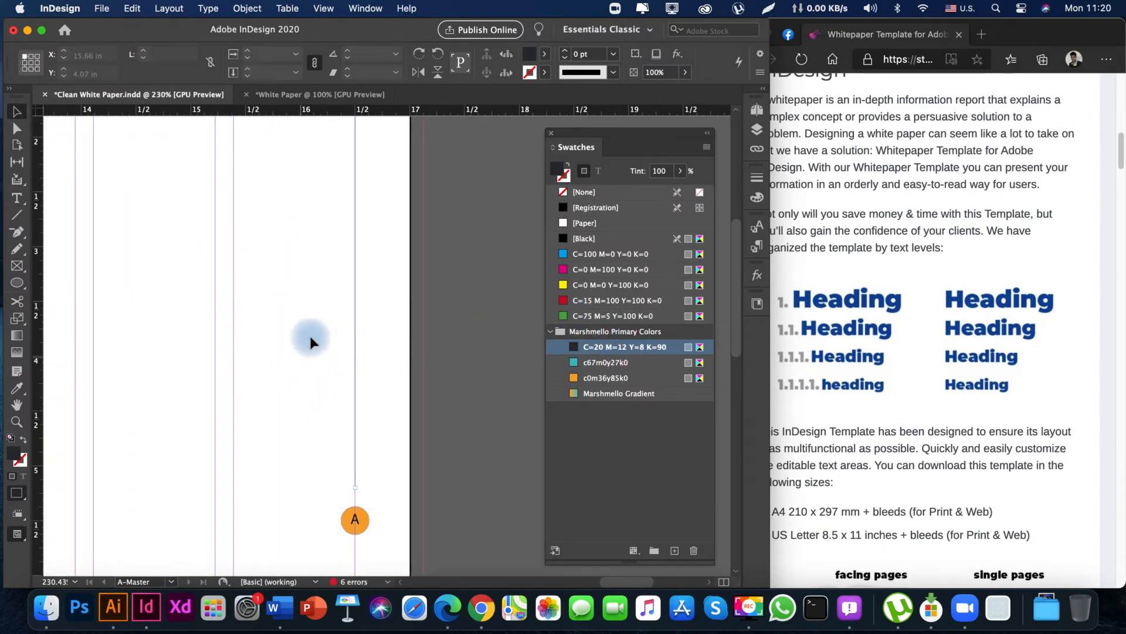
{"action": "left_click_drag", "start_coordinate": [310, 336], "coordinate": [436, 396]}
Swap the line's fill and stroke colors and set its stroke weight to 0.25 pt.
{"action": "key", "text": "shift+x"}
{"action": "left_click_drag", "start_coordinate": [239, 236], "coordinate": [244, 278]}
{"action": "left_click", "coordinate": [243, 320]}
{"action": "key", "text": "v"}
{"action": "left_click_drag", "start_coordinate": [242, 320], "coordinate": [407, 420]}
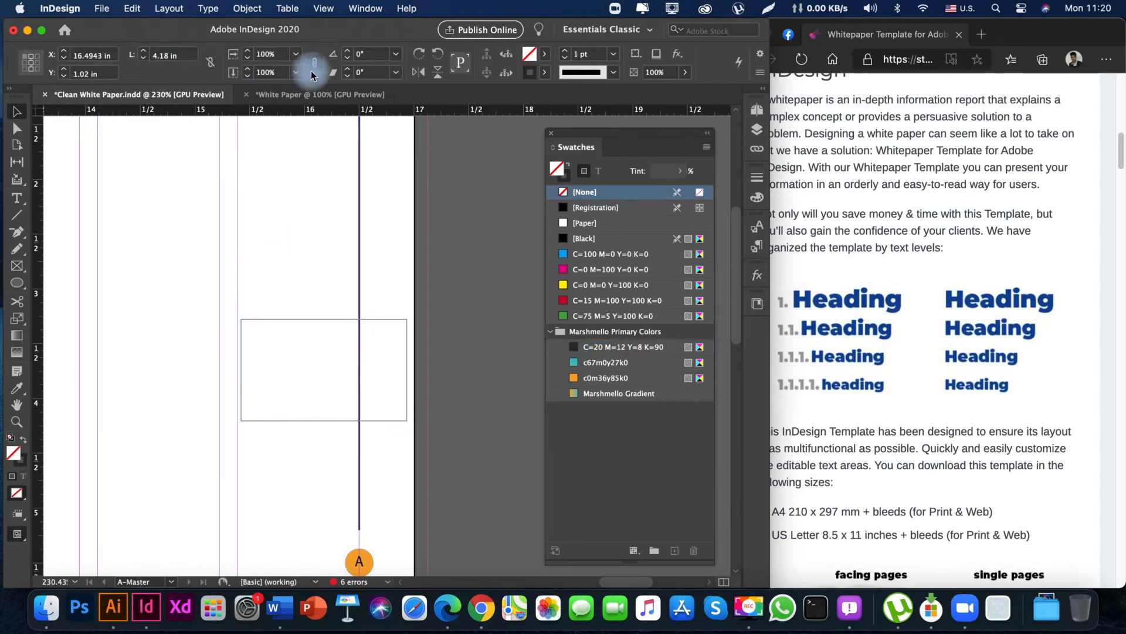
{"action": "left_click", "coordinate": [614, 55]}
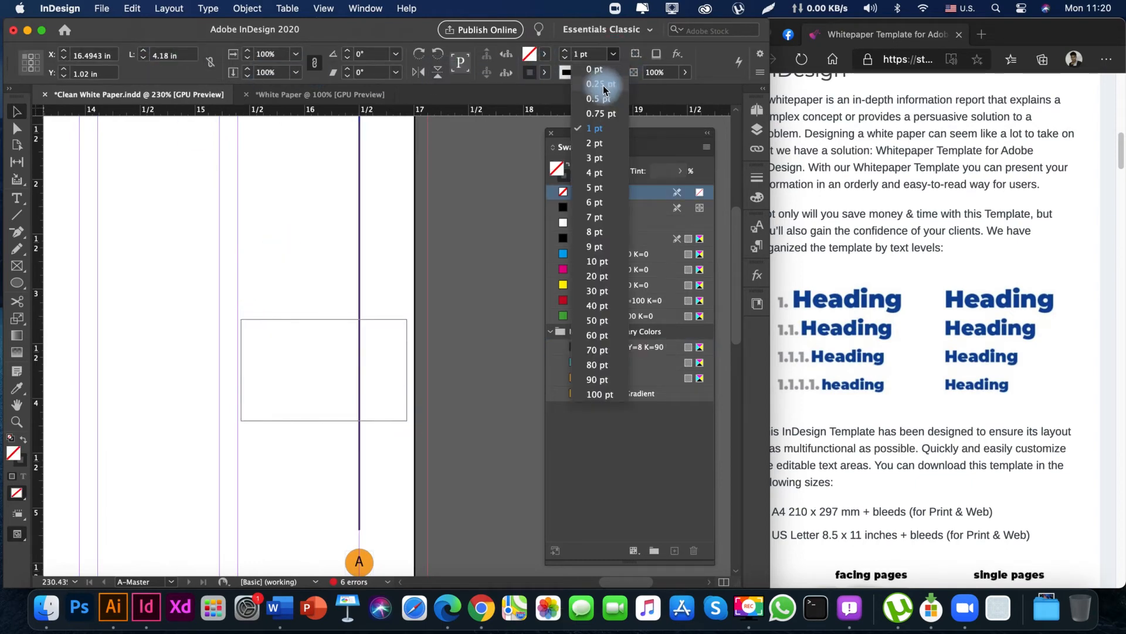
{"action": "left_click", "coordinate": [602, 86]}
{"action": "mouse_move", "coordinate": [148, 327]}
{"action": "left_mouse_down"}
{"action": "mouse_move", "coordinate": [292, 305]}
{"action": "mouse_move", "coordinate": [246, 329]}
{"action": "left_mouse_up"}
{"action": "left_click", "coordinate": [246, 329]}
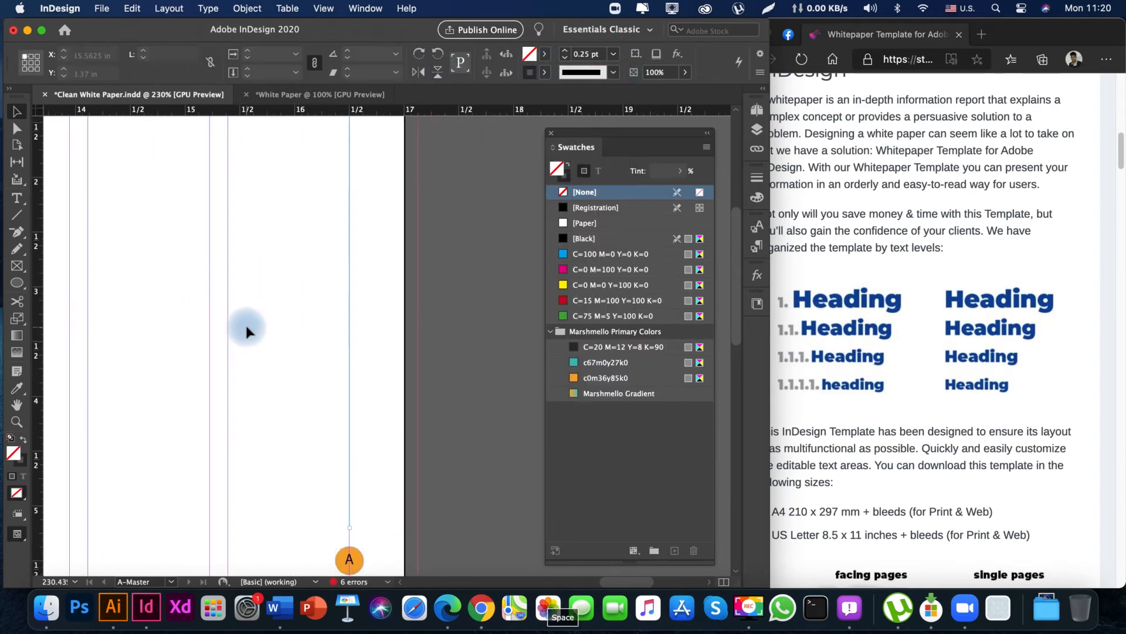
{"action": "key", "text": "super+minus"}
{"action": "key", "text": "super+minus"}
{"action": "key", "text": "super+minus"}
{"action": "key", "text": "space"}
{"action": "left_click_drag", "start_coordinate": [391, 329], "coordinate": [274, 330]}
{"action": "key", "text": "w"}
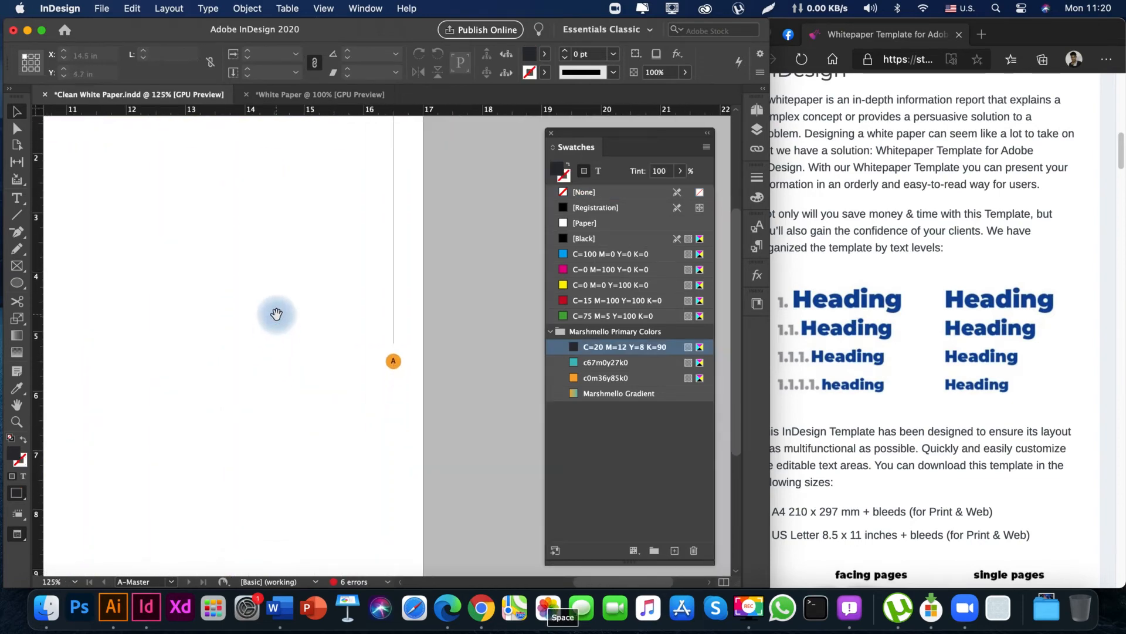
Duplicate the vertical line straight down so the copy runs along the outer margin below the page number circle.
{"action": "left_click_drag", "start_coordinate": [361, 209], "coordinate": [423, 268]}
{"action": "left_click", "coordinate": [397, 224]}
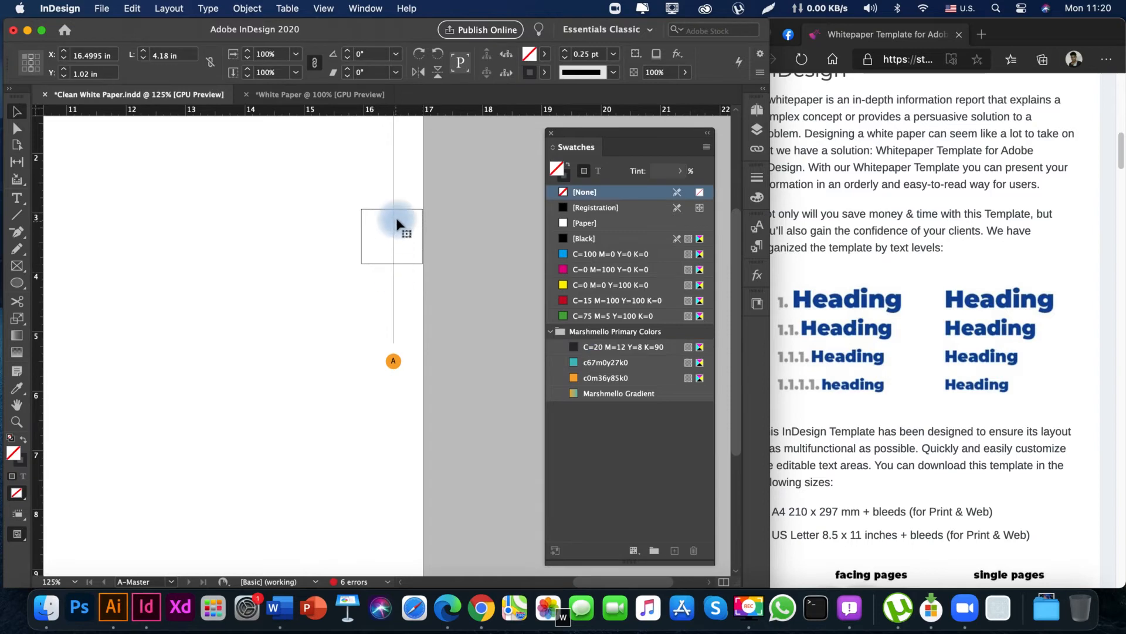
{"action": "key", "text": "w"}
{"action": "left_click_drag", "start_coordinate": [395, 208], "coordinate": [395, 491]}
{"action": "key", "text": "space"}
{"action": "left_click_drag", "start_coordinate": [241, 448], "coordinate": [314, 421]}
{"action": "key", "text": "super+minus"}
{"action": "key", "text": "super+minus"}
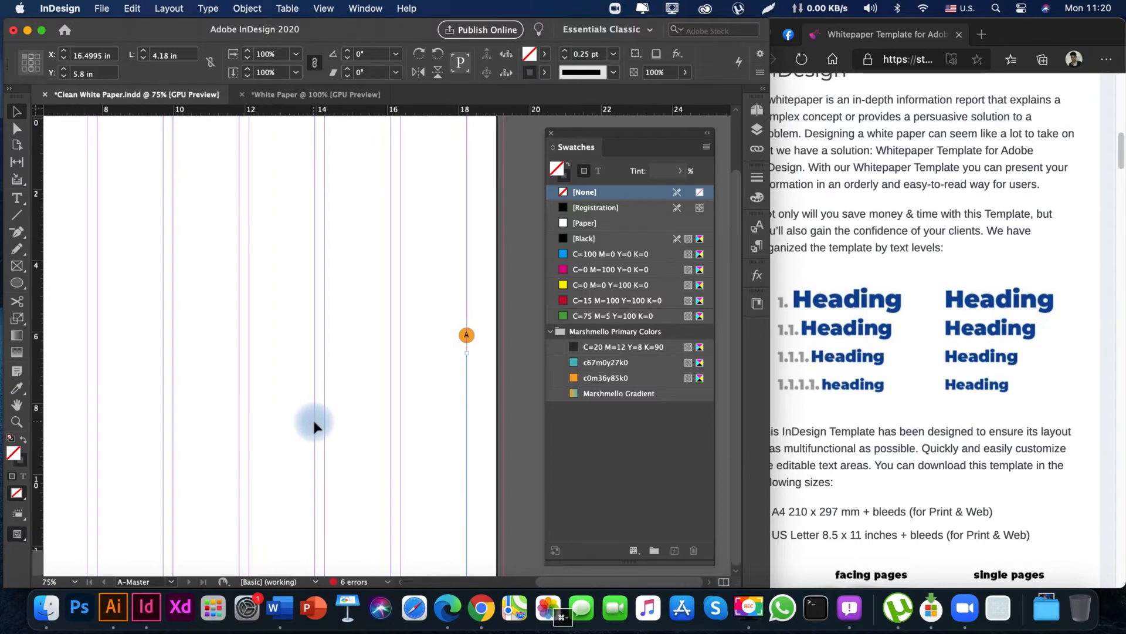
{"action": "key", "text": "w"}
{"action": "key", "text": "space"}
{"action": "left_click_drag", "start_coordinate": [156, 377], "coordinate": [122, 364]}
{"action": "key", "text": "Tab"}
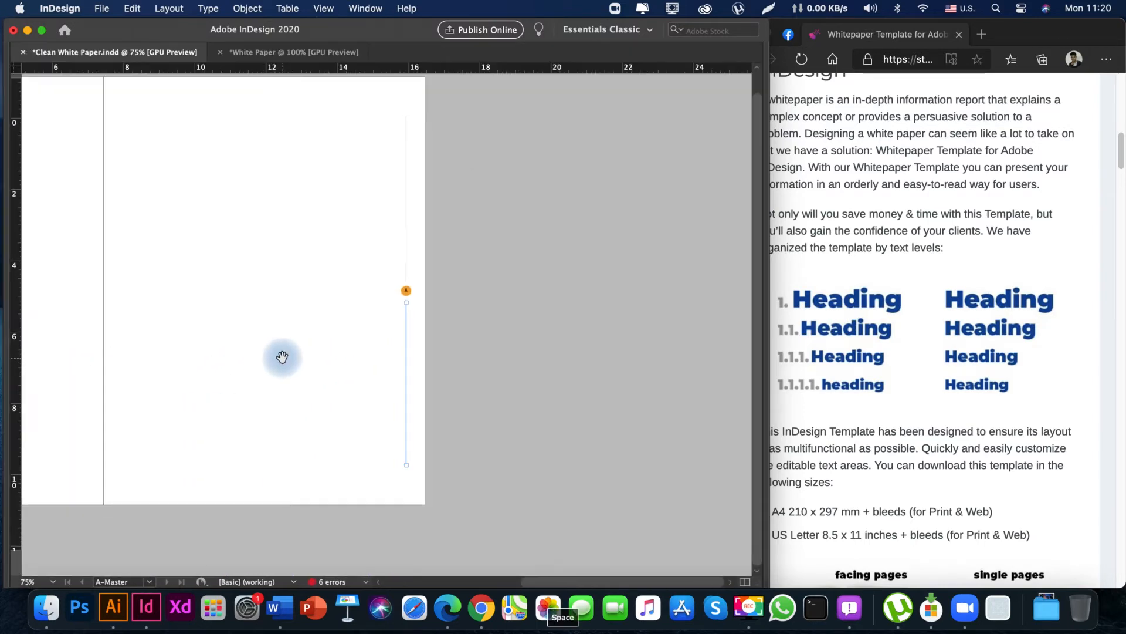
{"action": "left_click_drag", "start_coordinate": [281, 357], "coordinate": [425, 439]}
{"action": "left_click", "coordinate": [448, 355]}
{"action": "key", "text": "space"}
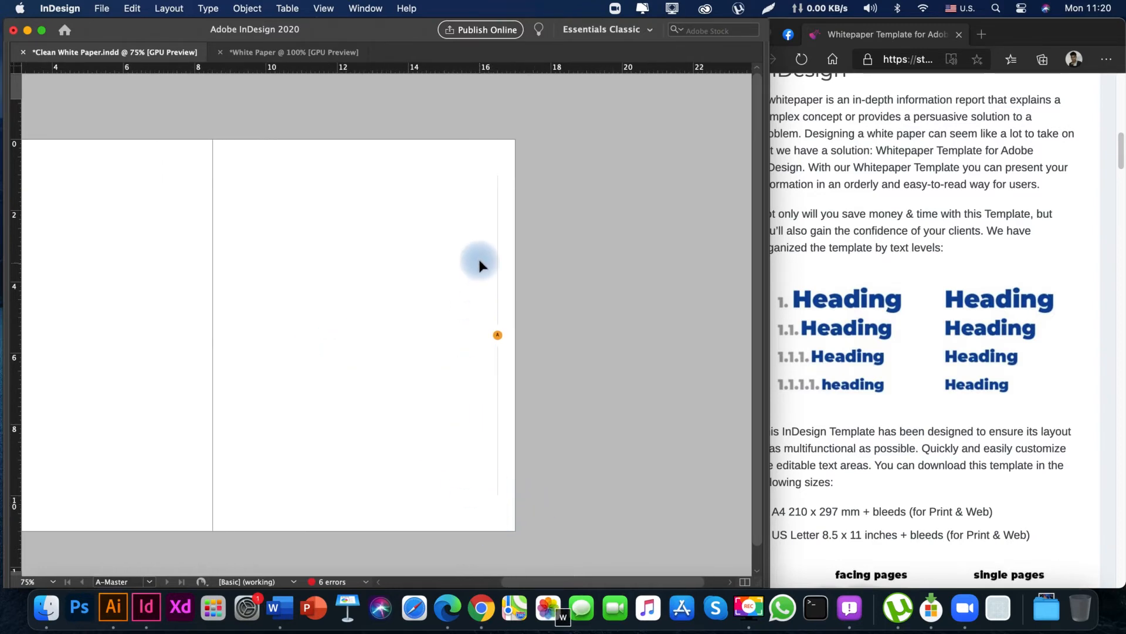
Stretch the two vertical line segments together so they span from the top margin to the bottom margin around the circle.
{"action": "left_click_drag", "start_coordinate": [576, 434], "coordinate": [521, 428]}
{"action": "key", "text": "w"}
{"action": "key", "text": "space"}
{"action": "left_click_drag", "start_coordinate": [408, 425], "coordinate": [385, 420]}
{"action": "left_click_drag", "start_coordinate": [475, 491], "coordinate": [475, 503]}
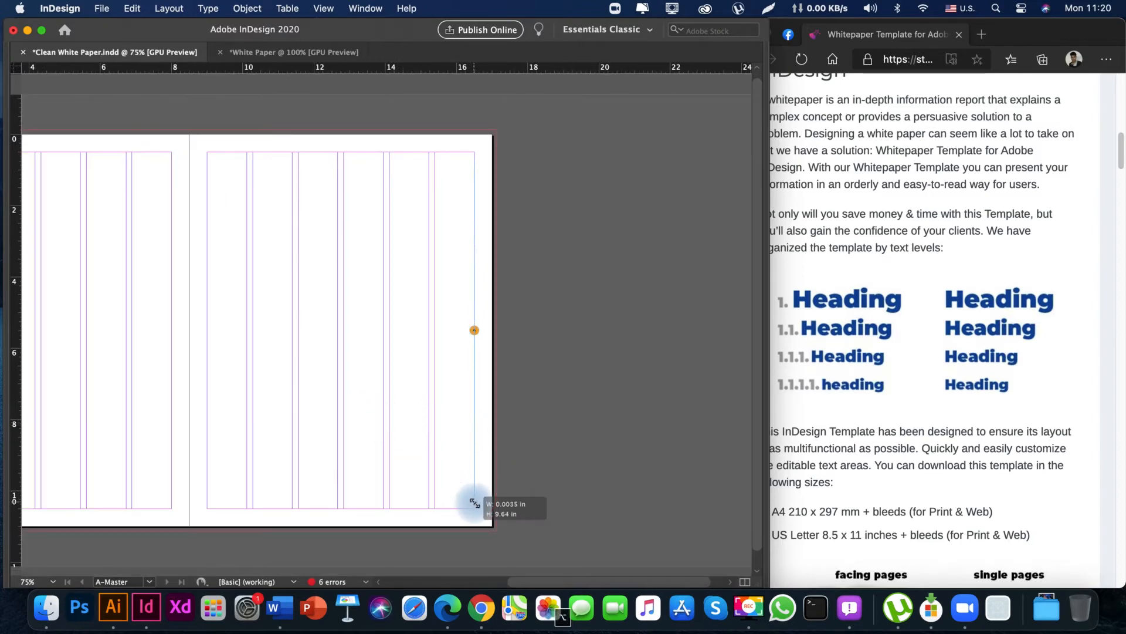
{"action": "key", "text": "space"}
{"action": "left_click_drag", "start_coordinate": [525, 342], "coordinate": [478, 339]}
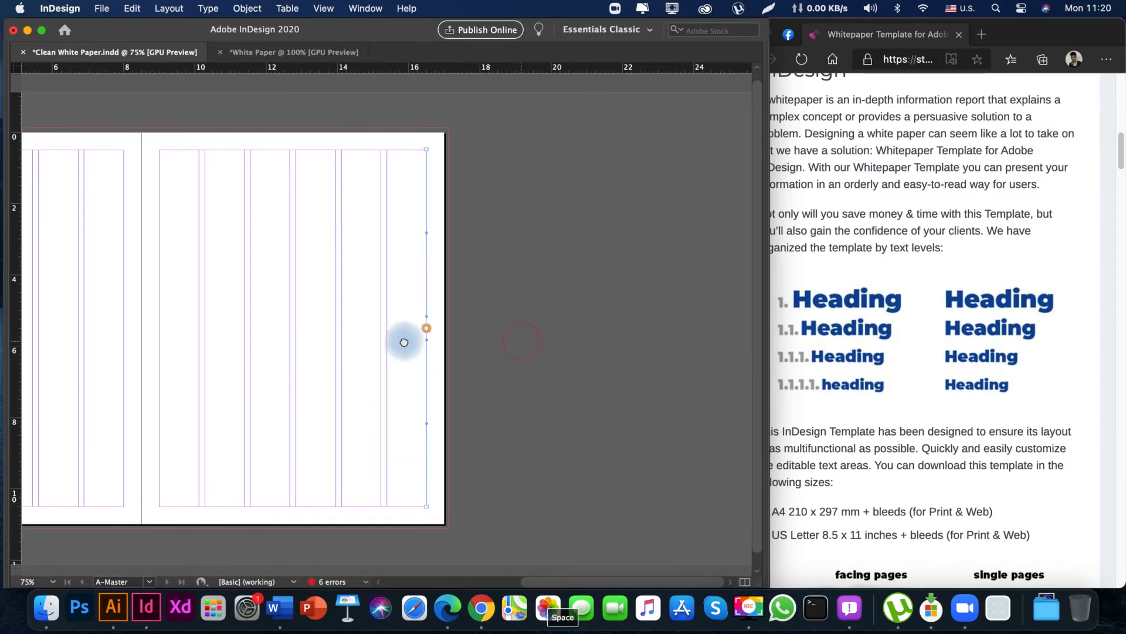
{"action": "left_click_drag", "start_coordinate": [276, 368], "coordinate": [365, 366]}
{"action": "key", "text": "space"}
{"action": "key", "text": "space"}
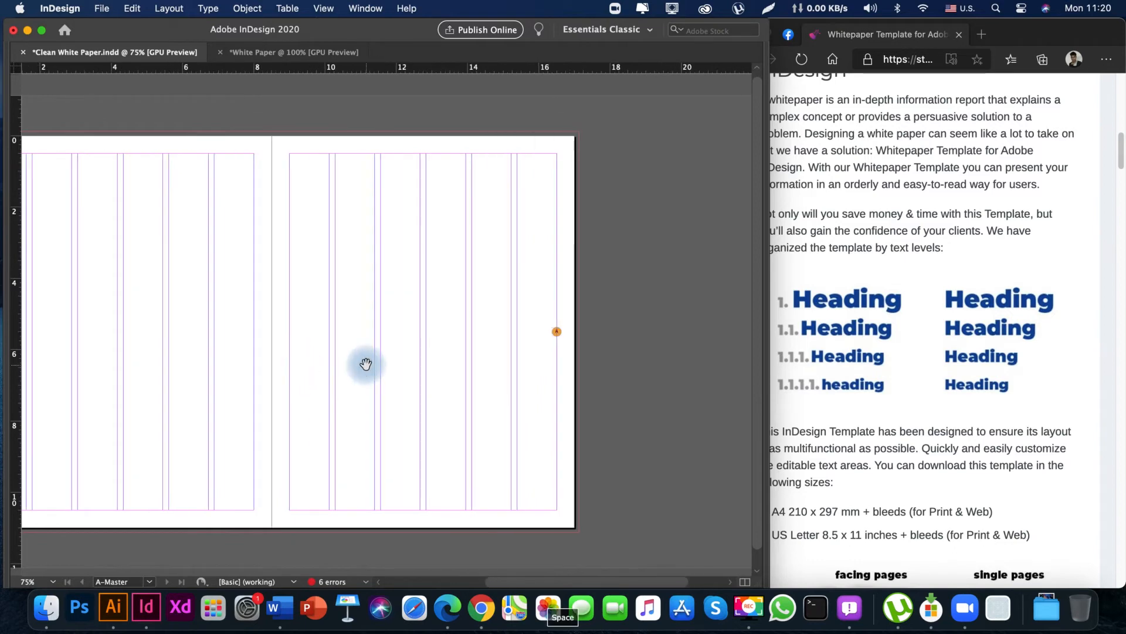
{"action": "key", "text": "w"}
{"action": "left_click_drag", "start_coordinate": [191, 322], "coordinate": [288, 321]}
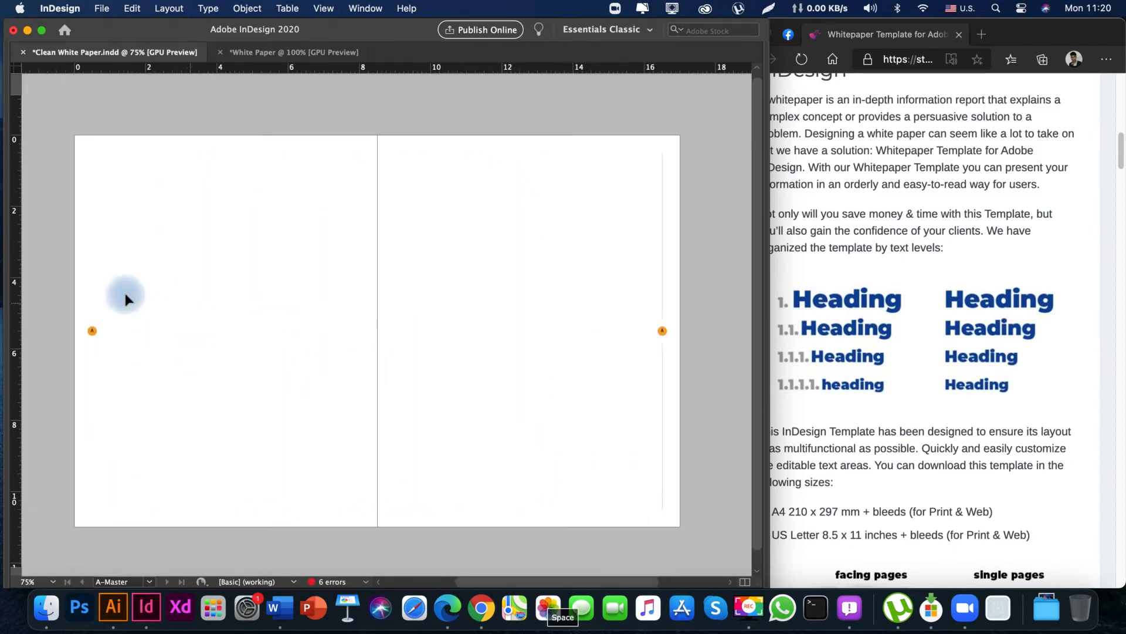
Delete the left-hand circled page number and duplicate the right-hand page number with its two lines onto the left outer margin.
{"action": "left_click_drag", "start_coordinate": [69, 308], "coordinate": [202, 421]}
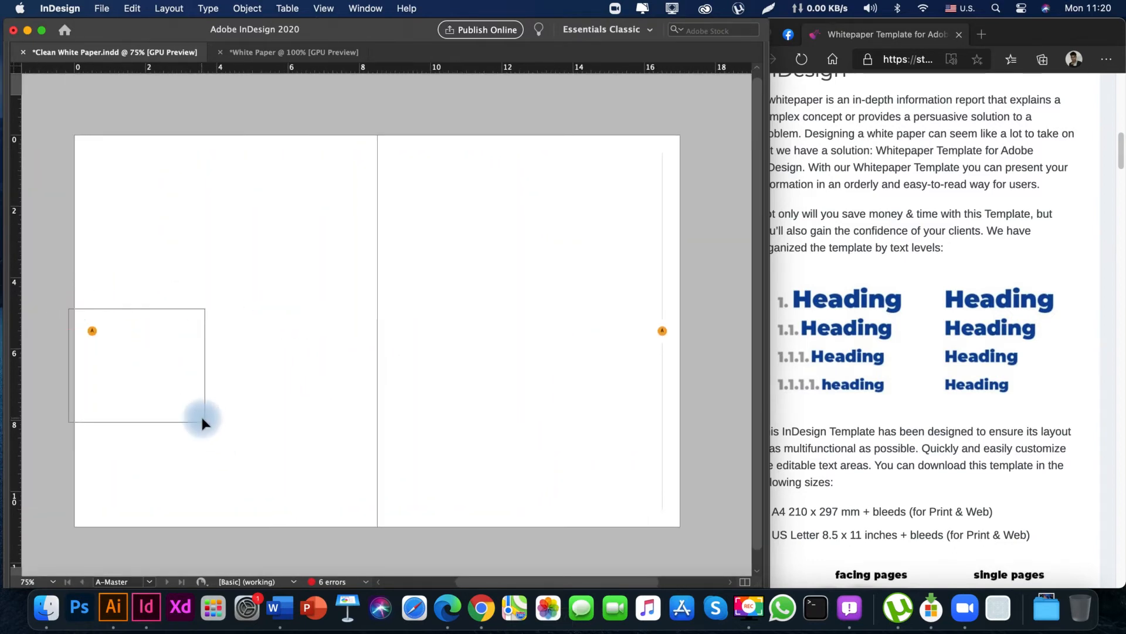
{"action": "key", "text": "BackSpace"}
{"action": "key", "text": "w"}
{"action": "key", "text": "space"}
{"action": "left_click_drag", "start_coordinate": [352, 385], "coordinate": [269, 382]}
{"action": "left_click_drag", "start_coordinate": [537, 254], "coordinate": [670, 418]}
{"action": "left_click_drag", "start_coordinate": [625, 330], "coordinate": [58, 364]}
{"action": "key", "text": "space"}
{"action": "left_click_drag", "start_coordinate": [203, 399], "coordinate": [258, 381]}
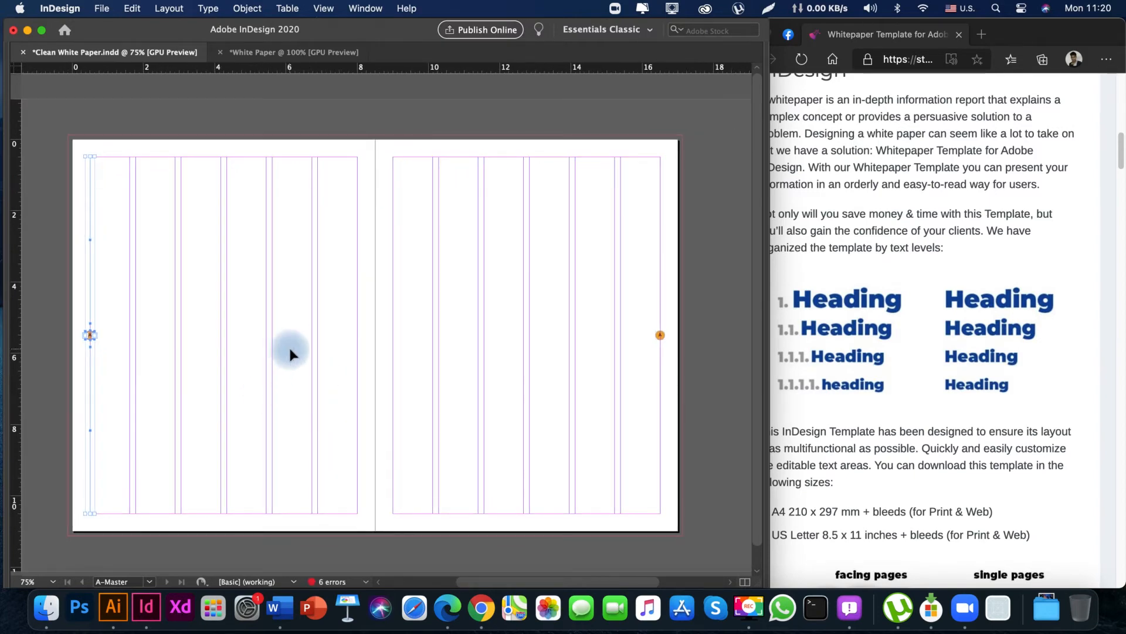
{"action": "key", "text": "space"}
{"action": "left_click_drag", "start_coordinate": [335, 372], "coordinate": [362, 388]}
{"action": "left_click_drag", "start_coordinate": [458, 386], "coordinate": [252, 396]}
{"action": "key", "text": "w"}
{"action": "left_click_drag", "start_coordinate": [350, 402], "coordinate": [524, 411]}
{"action": "left_click_drag", "start_coordinate": [488, 436], "coordinate": [437, 442]}
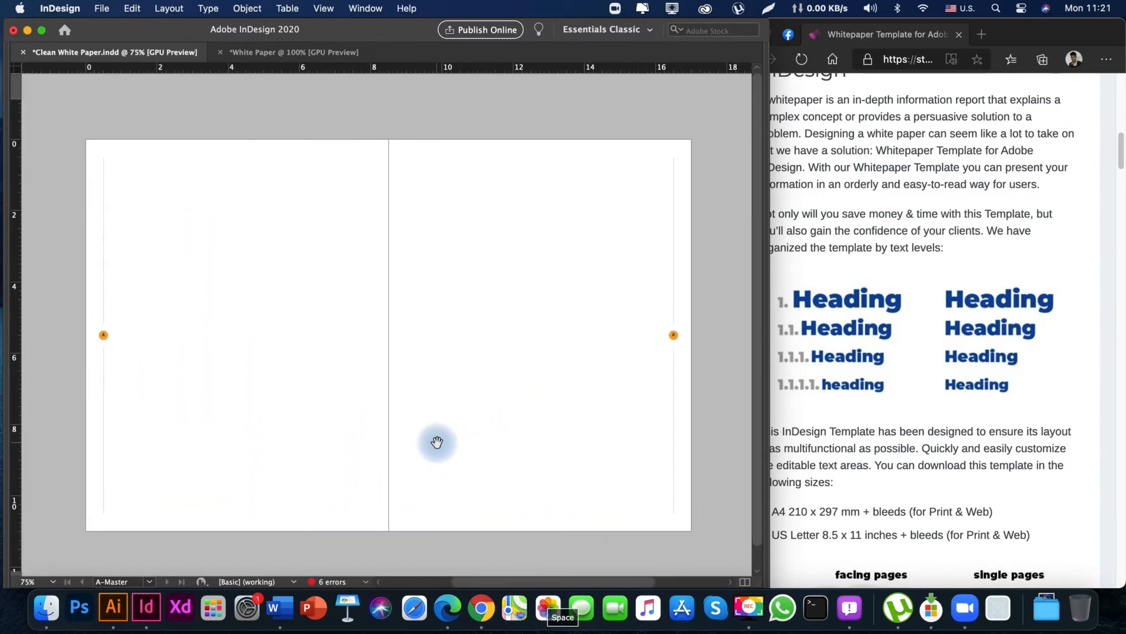
Draw a dark rectangle across the spine at the top of the spread, from the bleed edge down to the top margin.
{"action": "key", "text": "w"}
{"action": "left_click_drag", "start_coordinate": [353, 335], "coordinate": [335, 355]}
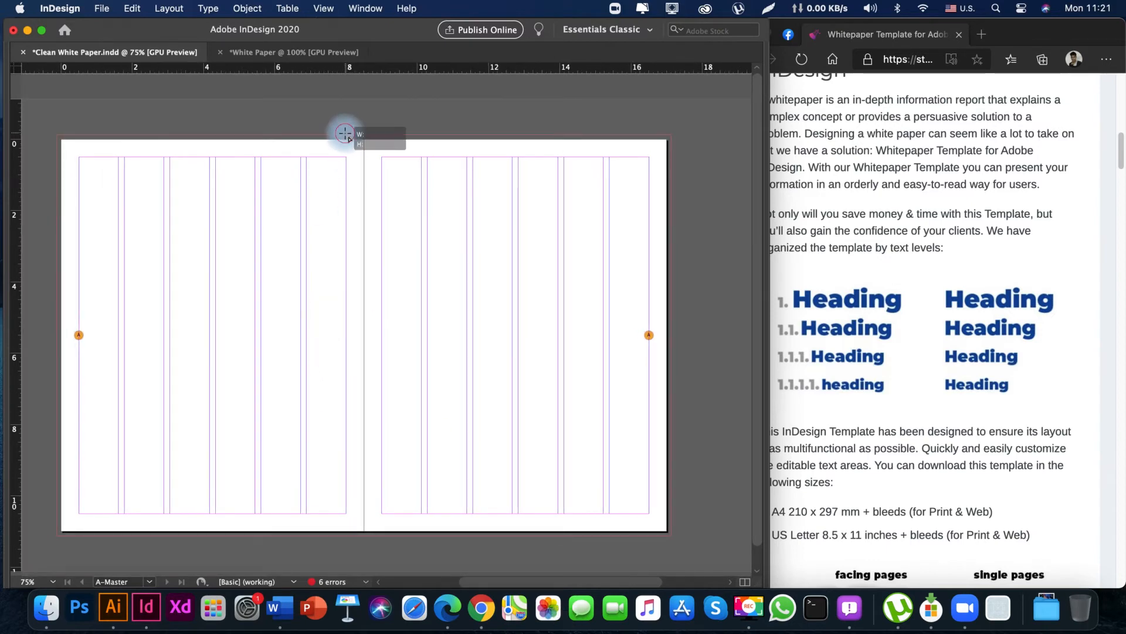
{"action": "left_click_drag", "start_coordinate": [345, 133], "coordinate": [383, 160]}
{"action": "left_click_drag", "start_coordinate": [383, 160], "coordinate": [383, 159]}
{"action": "key", "text": "v"}
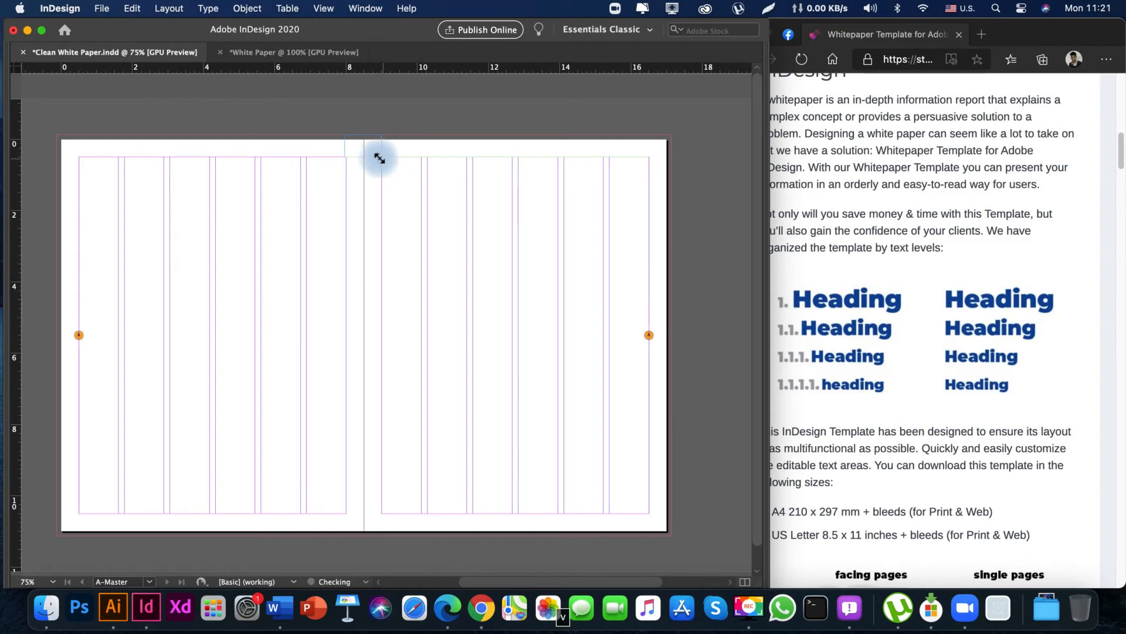
Narrow the dark rectangle to about 1 in so its sides align with the inner margins of both pages.
{"action": "key", "text": "super+space"}
{"action": "left_click_drag", "start_coordinate": [322, 132], "coordinate": [575, 189]}
{"action": "key", "text": "space"}
{"action": "mouse_move", "coordinate": [403, 184]}
{"action": "left_mouse_down"}
{"action": "mouse_move", "coordinate": [388, 376]}
{"action": "mouse_move", "coordinate": [117, 275]}
{"action": "left_mouse_up"}
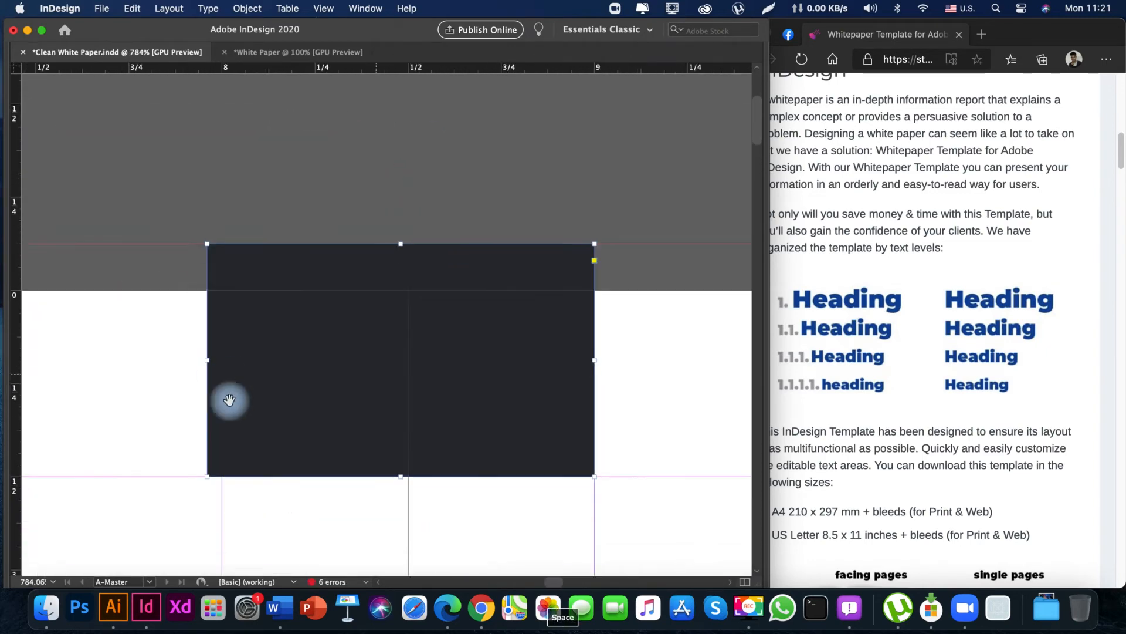
{"action": "key", "text": "v"}
{"action": "left_click_drag", "start_coordinate": [210, 359], "coordinate": [222, 364]}
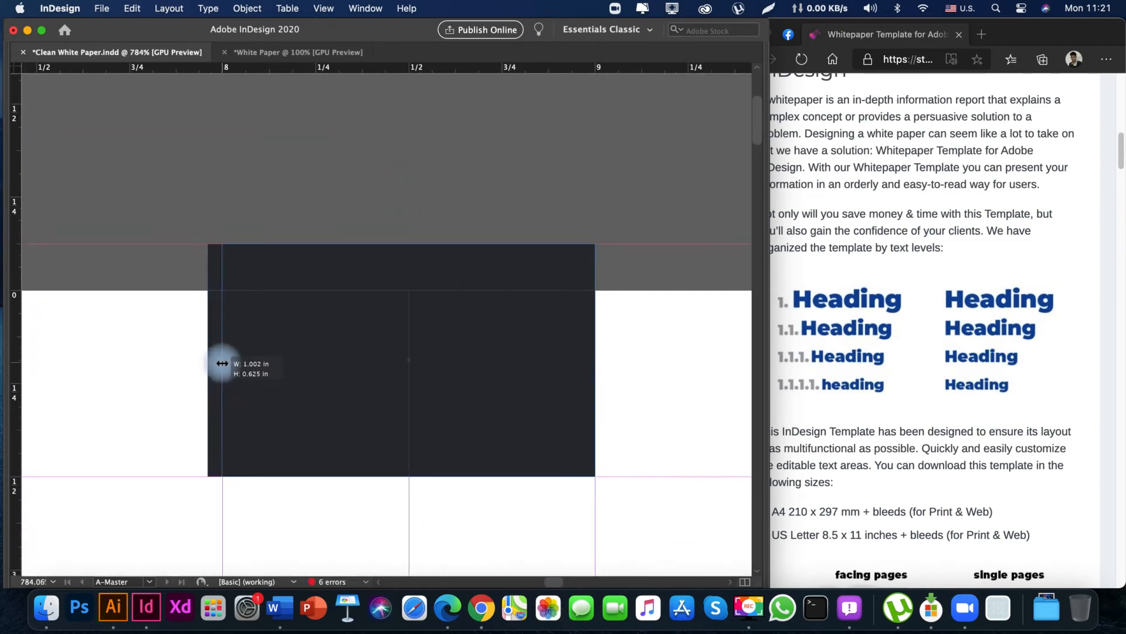
{"action": "key", "text": "space"}
{"action": "left_click_drag", "start_coordinate": [388, 367], "coordinate": [313, 352]}
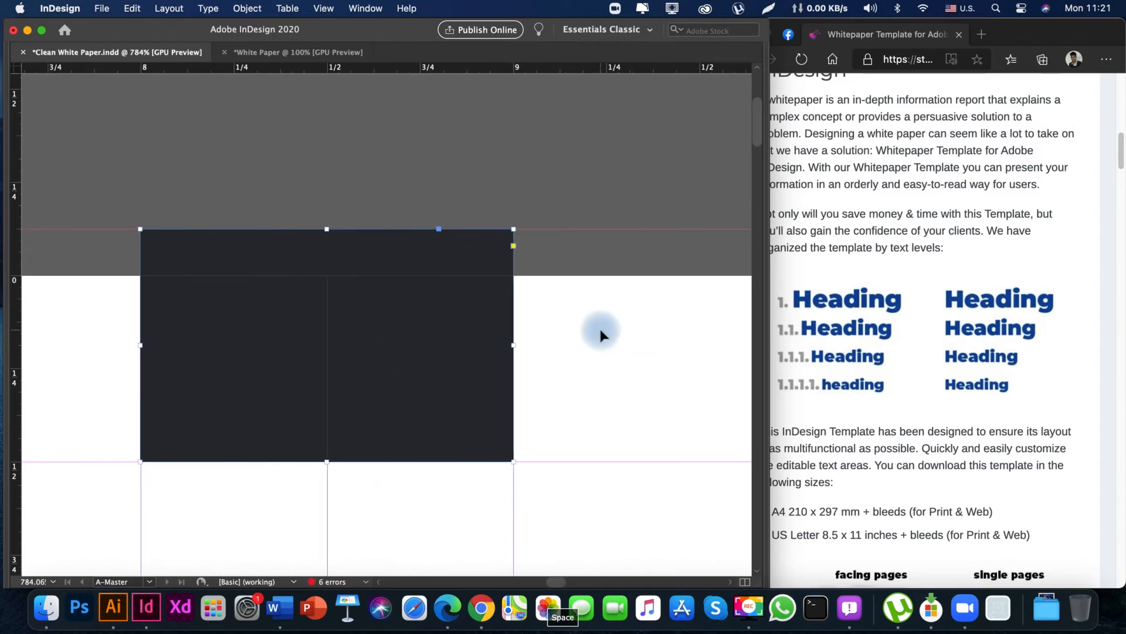
{"action": "key", "text": "super+0"}
Shorten the rectangle into a thin bar that ends just inside the top edge of the pages.
{"action": "key", "text": "space"}
{"action": "left_click_drag", "start_coordinate": [424, 346], "coordinate": [491, 362]}
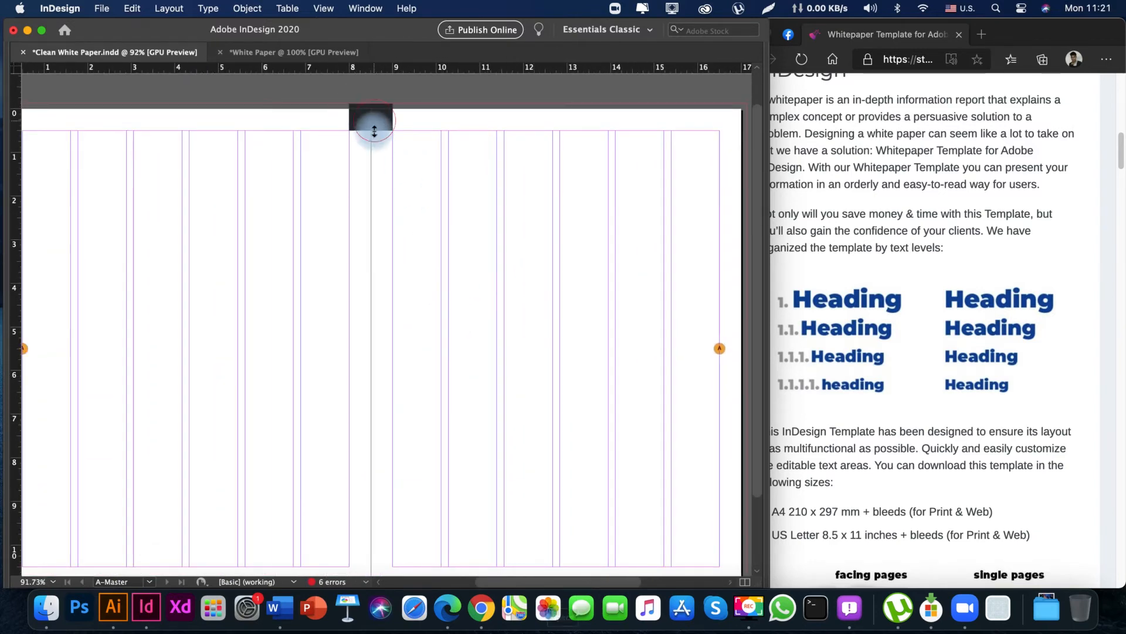
{"action": "left_click_drag", "start_coordinate": [372, 125], "coordinate": [372, 118]}
{"action": "key", "text": "space"}
{"action": "left_click_drag", "start_coordinate": [392, 297], "coordinate": [410, 276]}
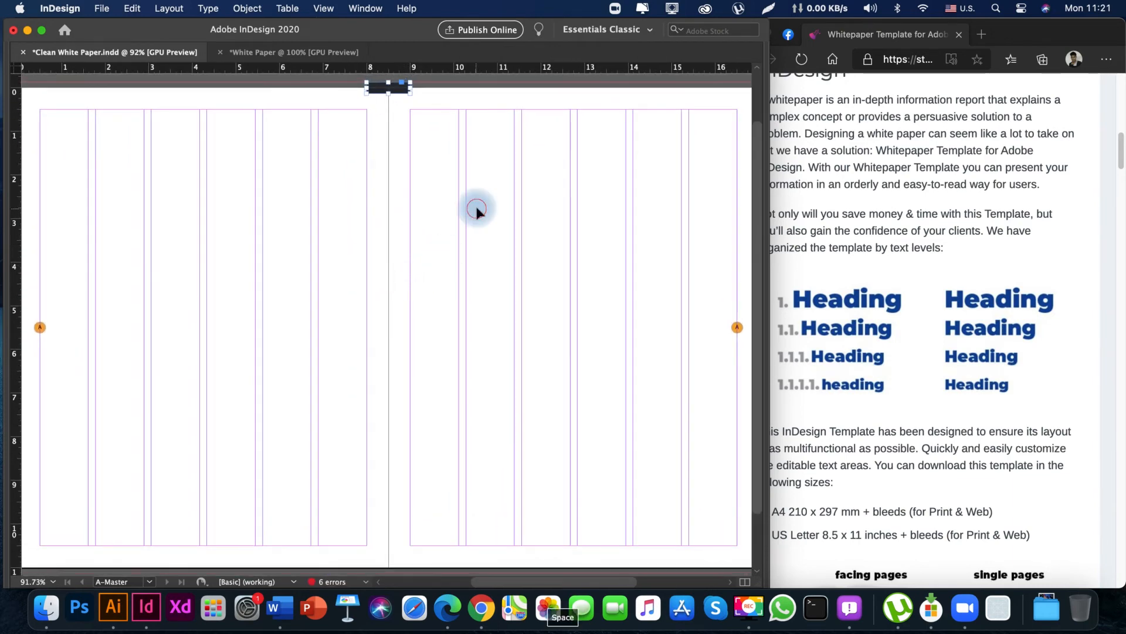
Duplicate the dark bar straight down to the bottom edge of the spread, centered on the spine.
{"action": "left_click_drag", "start_coordinate": [401, 93], "coordinate": [397, 567]}
{"action": "key", "text": "space"}
{"action": "left_click_drag", "start_coordinate": [388, 477], "coordinate": [377, 384]}
{"action": "key", "text": "super+minus"}
{"action": "key", "text": "super+minus"}
{"action": "key", "text": "w"}
{"action": "key", "text": "space"}
Examine the circled page numbers, margin lines and spine bars of the A-Master spread in preview.
{"action": "key", "text": "space"}
{"action": "left_click_drag", "start_coordinate": [382, 327], "coordinate": [262, 402]}
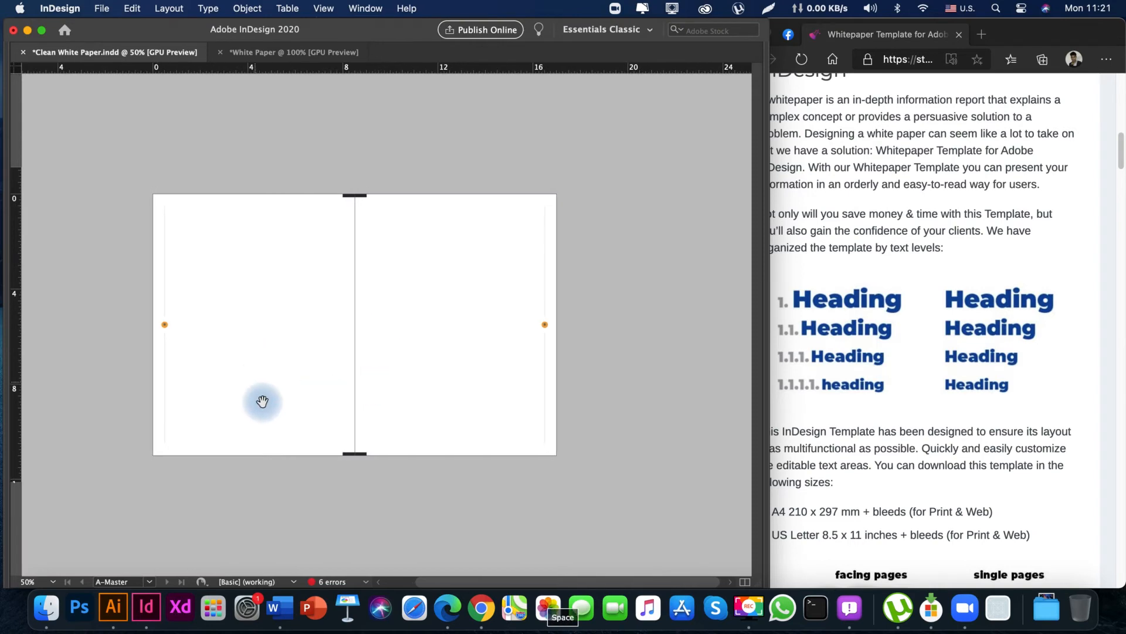
{"action": "key", "text": "super+space"}
{"action": "left_click_drag", "start_coordinate": [390, 393], "coordinate": [438, 392]}
{"action": "key", "text": "space"}
{"action": "left_click_drag", "start_coordinate": [325, 356], "coordinate": [332, 395]}
{"action": "left_click_drag", "start_coordinate": [332, 395], "coordinate": [265, 363]}
{"action": "left_click_drag", "start_coordinate": [440, 450], "coordinate": [551, 470]}
{"action": "left_click", "coordinate": [194, 358]}
{"action": "left_click_drag", "start_coordinate": [159, 375], "coordinate": [174, 243]}
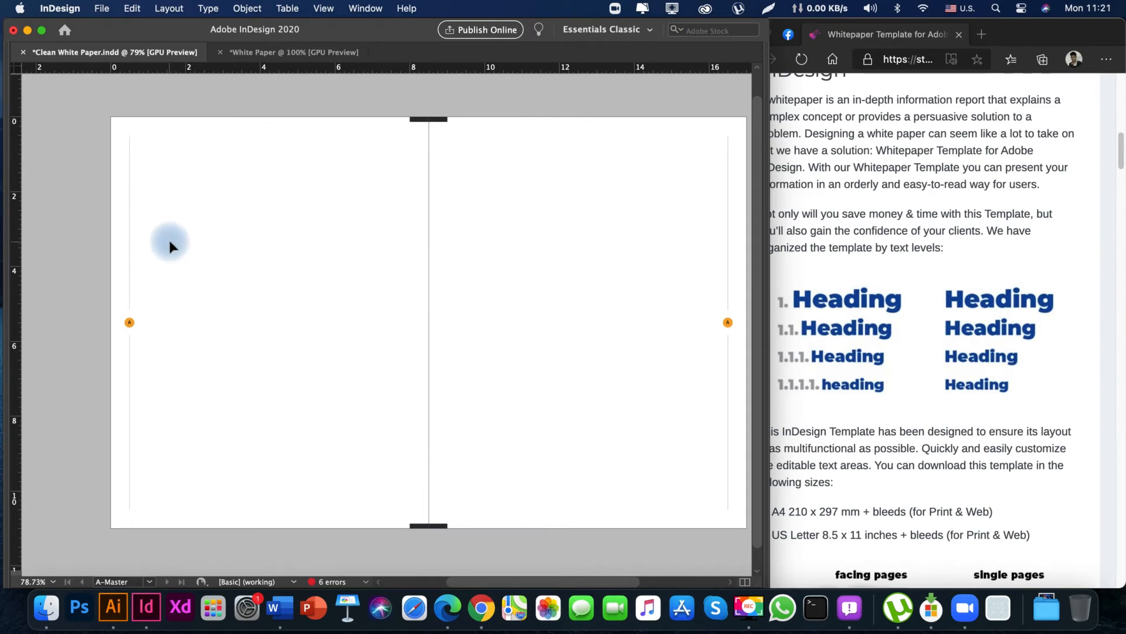
{"action": "key", "text": "z"}
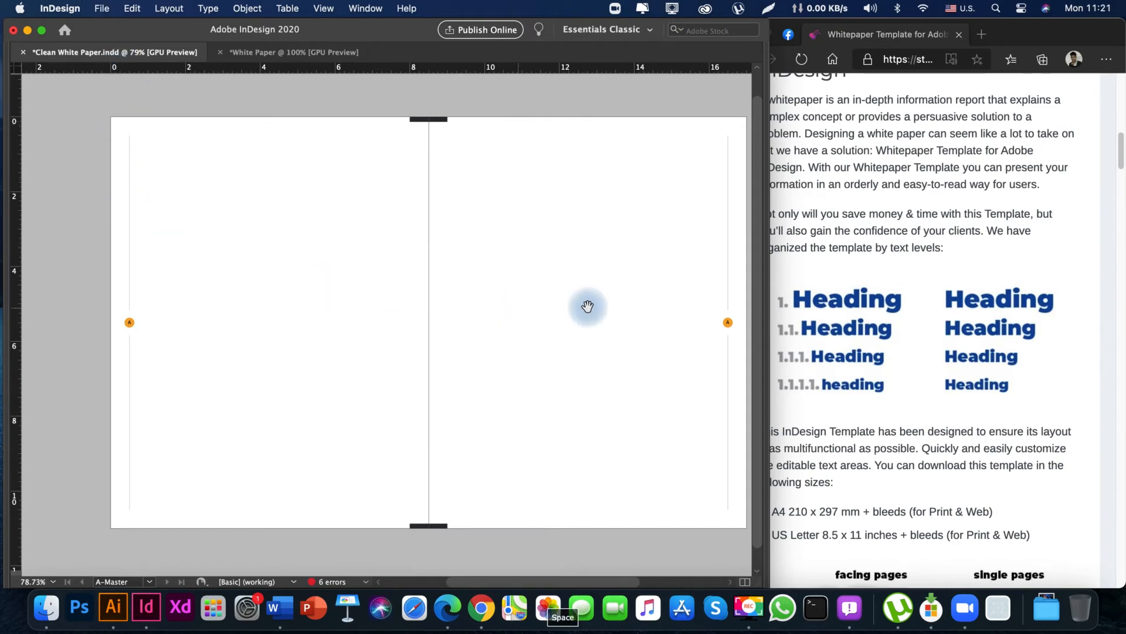
{"action": "left_click_drag", "start_coordinate": [588, 307], "coordinate": [528, 305]}
{"action": "key", "text": "v"}
{"action": "key", "text": "Tab"}
{"action": "left_click_drag", "start_coordinate": [311, 312], "coordinate": [376, 318]}
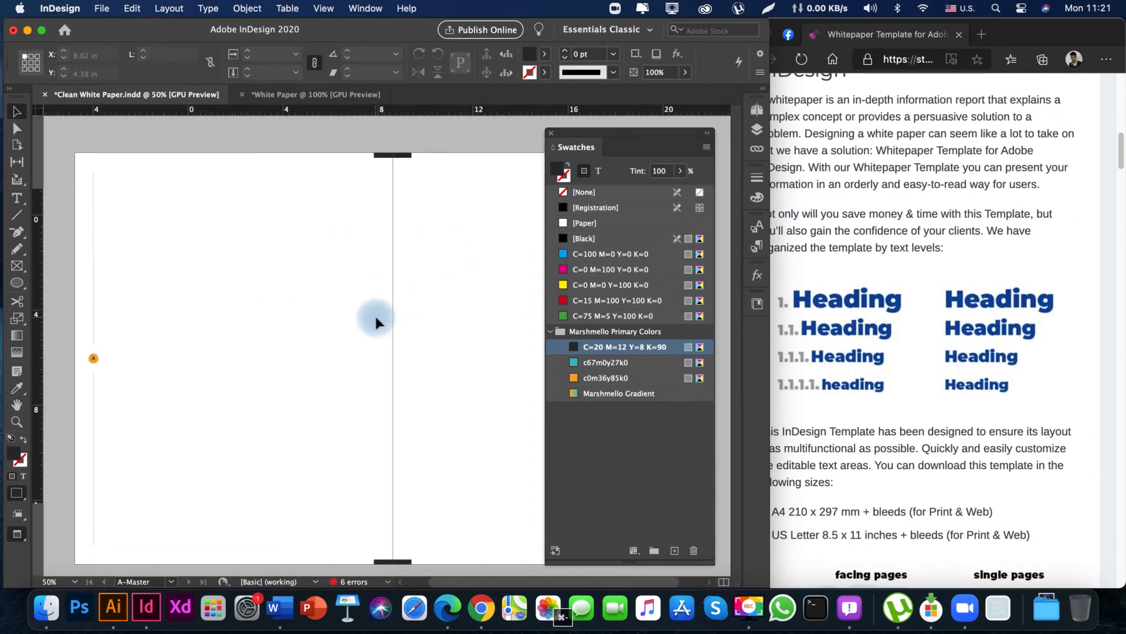
{"action": "left_click_drag", "start_coordinate": [384, 401], "coordinate": [247, 406]}
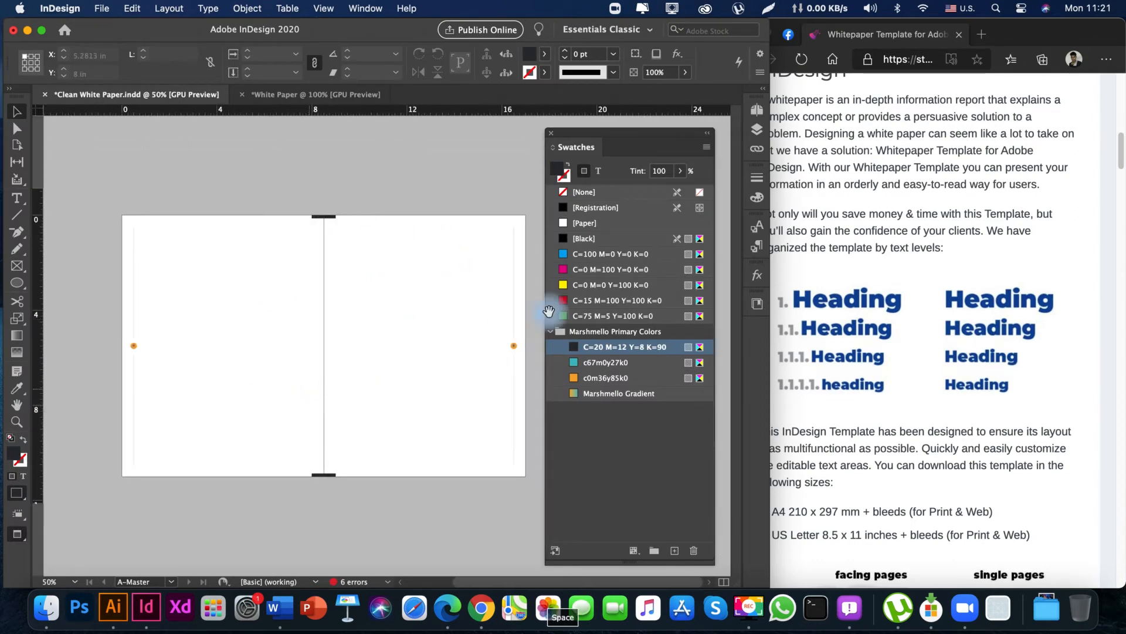
Examine how the A-Master page numbers, margin lines and spine bars look on document pages 2-3.
{"action": "left_click", "coordinate": [757, 111]}
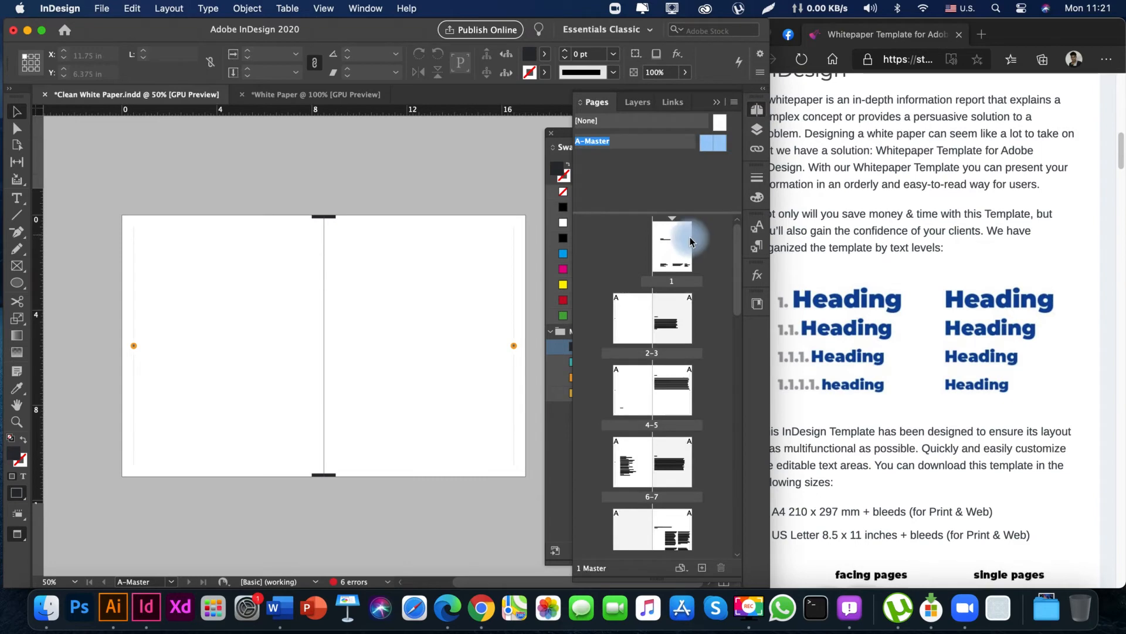
{"action": "double_click", "coordinate": [630, 317]}
{"action": "left_click_drag", "start_coordinate": [246, 303], "coordinate": [111, 414]}
{"action": "left_click_drag", "start_coordinate": [352, 229], "coordinate": [287, 367]}
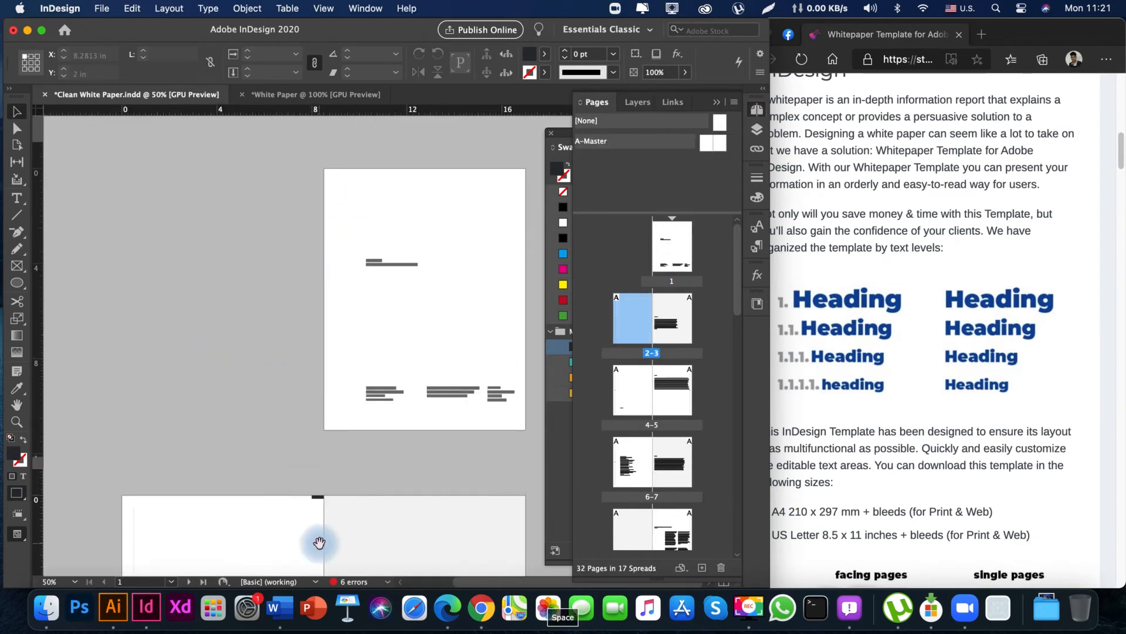
{"action": "key", "text": "w"}
{"action": "left_click_drag", "start_coordinate": [319, 540], "coordinate": [317, 262]}
{"action": "left_click_drag", "start_coordinate": [310, 404], "coordinate": [296, 444]}
{"action": "key", "text": "Tab"}
{"action": "key", "text": "Tab"}
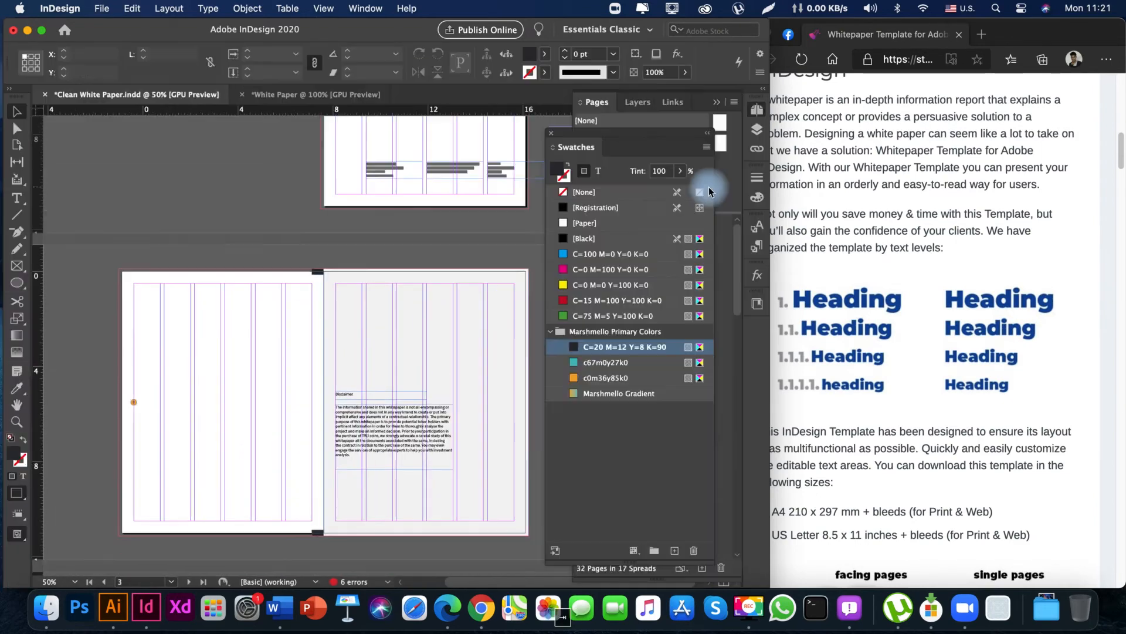
Cut all the objects from the A-Master spread.
{"action": "double_click", "coordinate": [721, 141]}
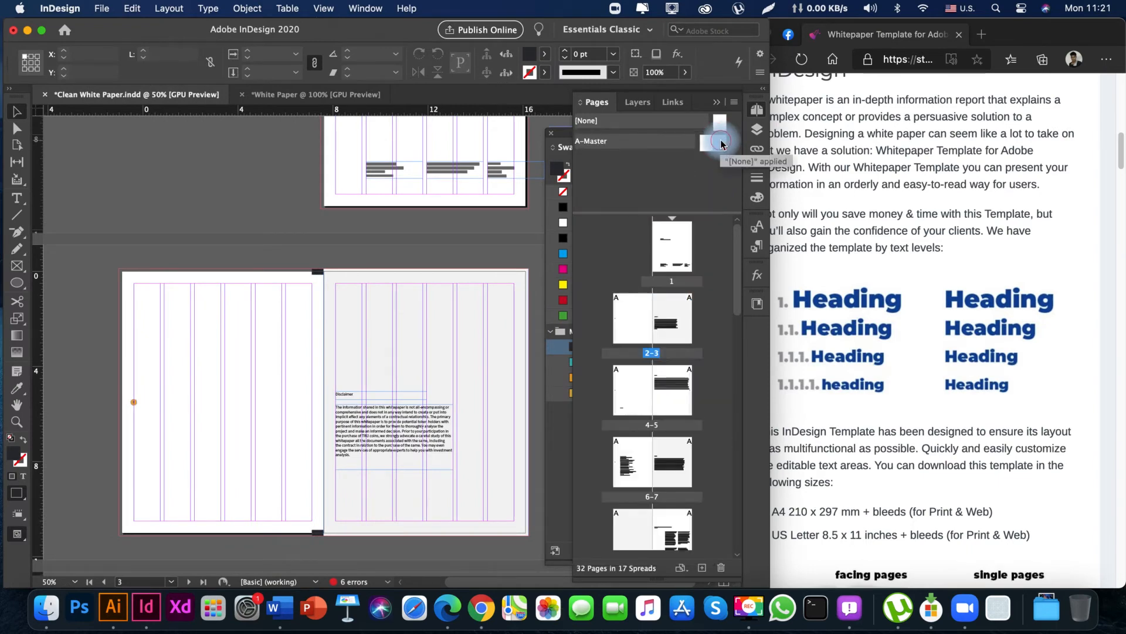
{"action": "left_click", "coordinate": [372, 274]}
{"action": "left_click", "coordinate": [407, 267]}
{"action": "left_click", "coordinate": [331, 292]}
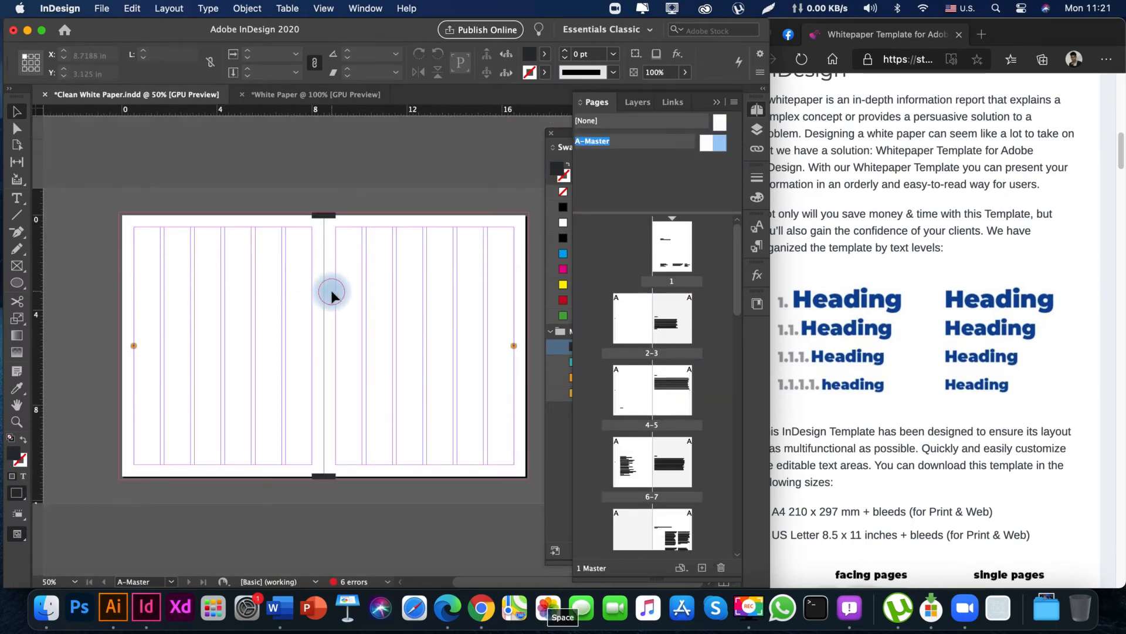
{"action": "key", "text": "super+a"}
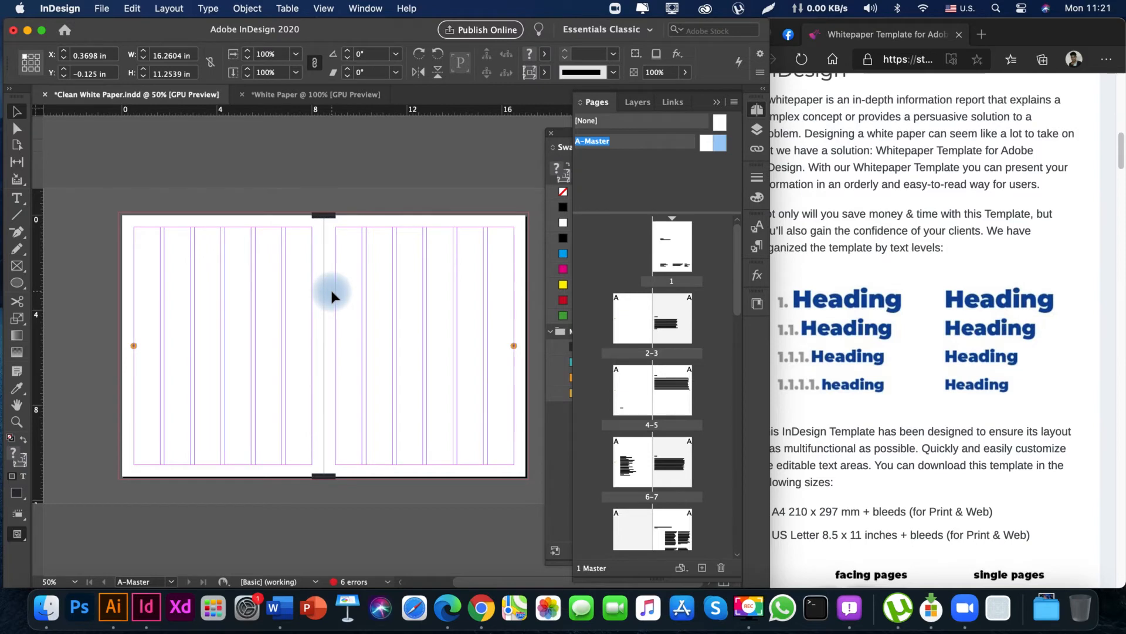
{"action": "key", "text": "Delete"}
{"action": "key", "text": "space"}
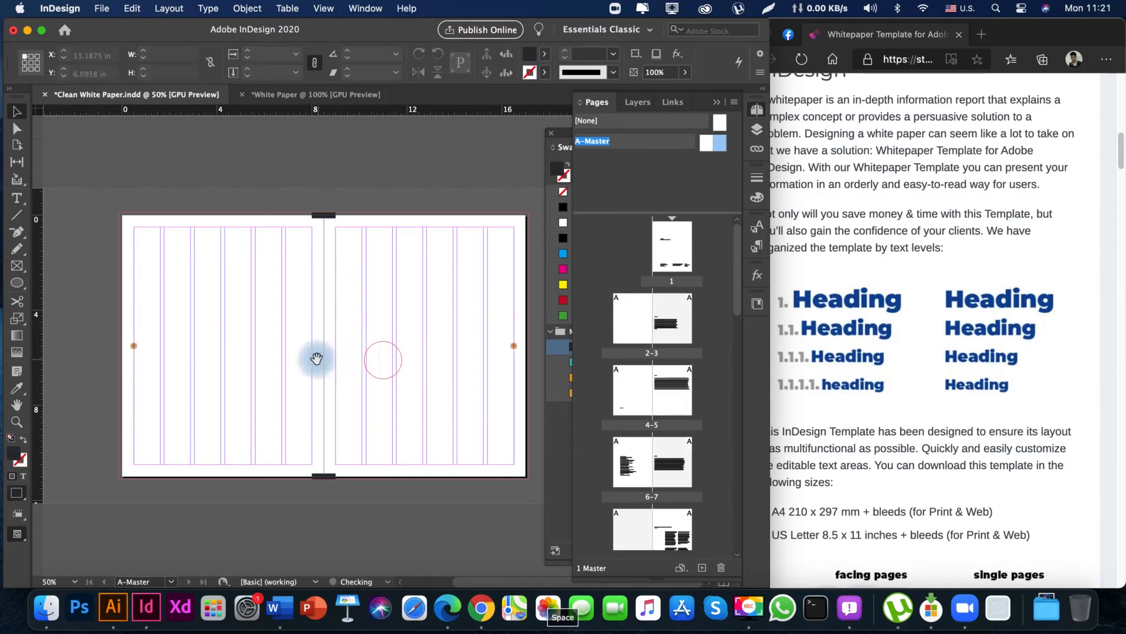
{"action": "left_click_drag", "start_coordinate": [267, 351], "coordinate": [390, 319]}
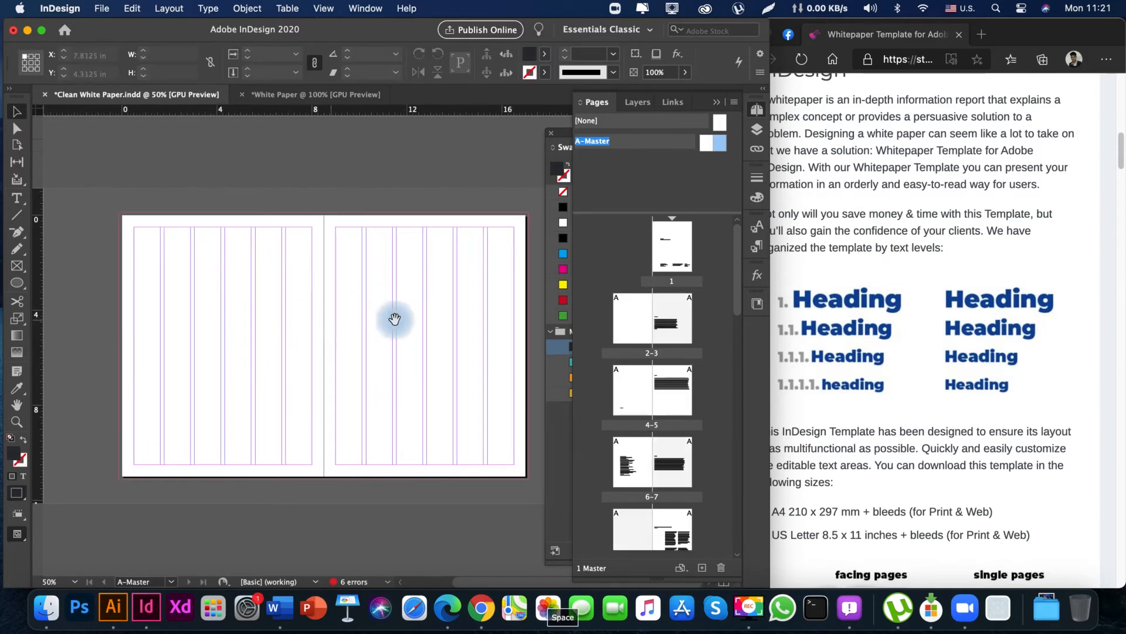
Create a layer named Auto Page Number above Layer 1 and paste the cut master objects in place on it.
{"action": "left_click", "coordinate": [634, 103]}
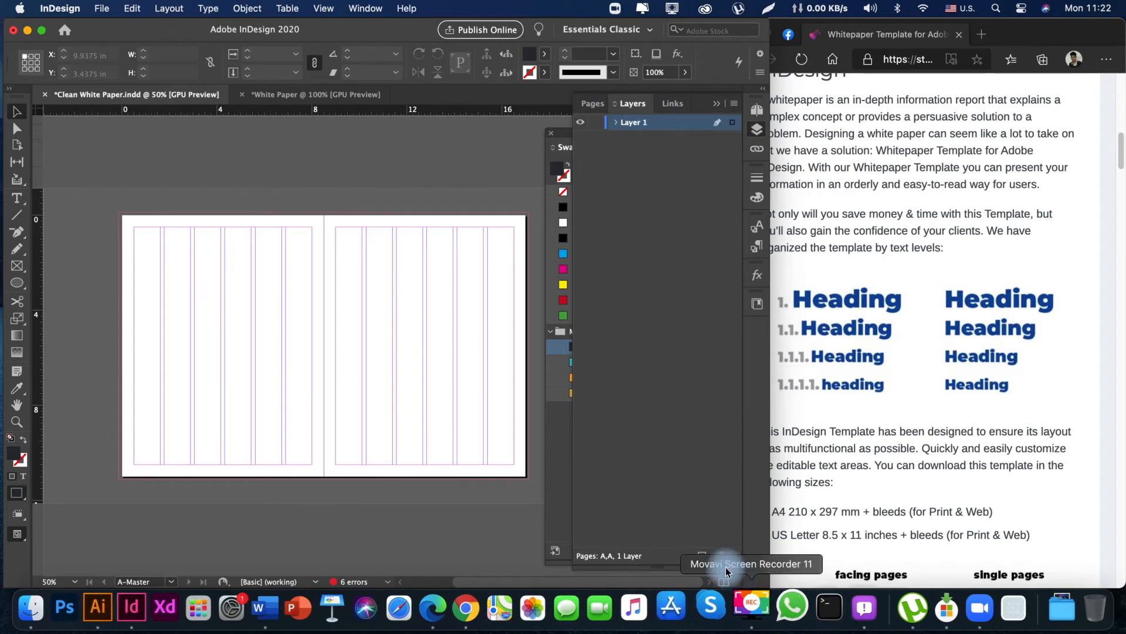
{"action": "left_click", "coordinate": [702, 555]}
{"action": "left_click", "coordinate": [637, 125]}
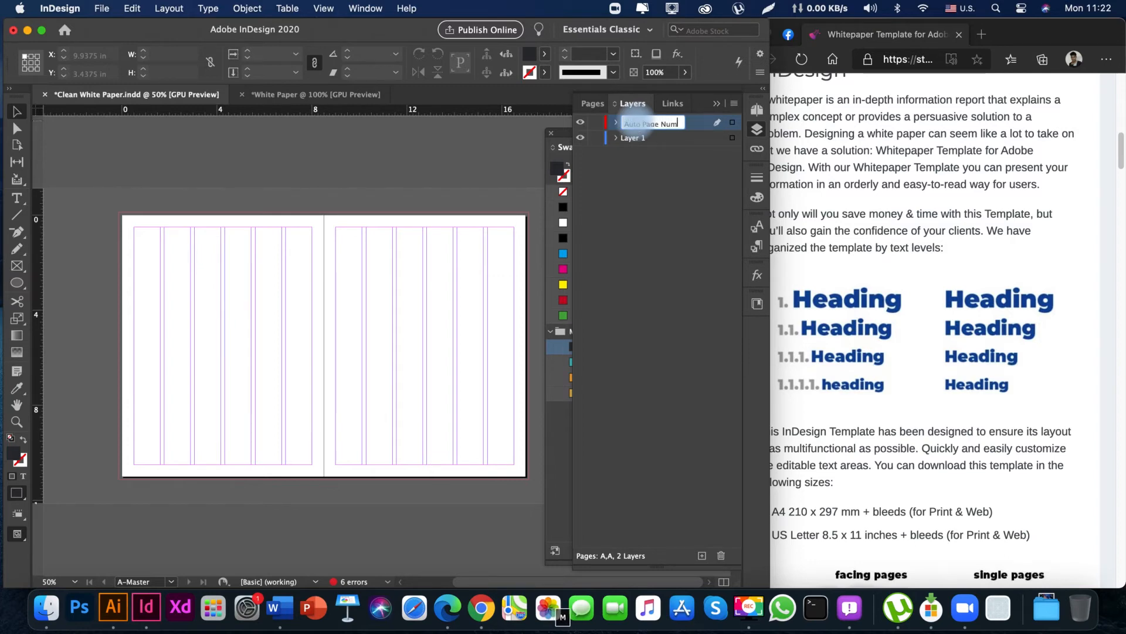
{"action": "right_click", "coordinate": [364, 273]}
{"action": "left_click", "coordinate": [390, 298]}
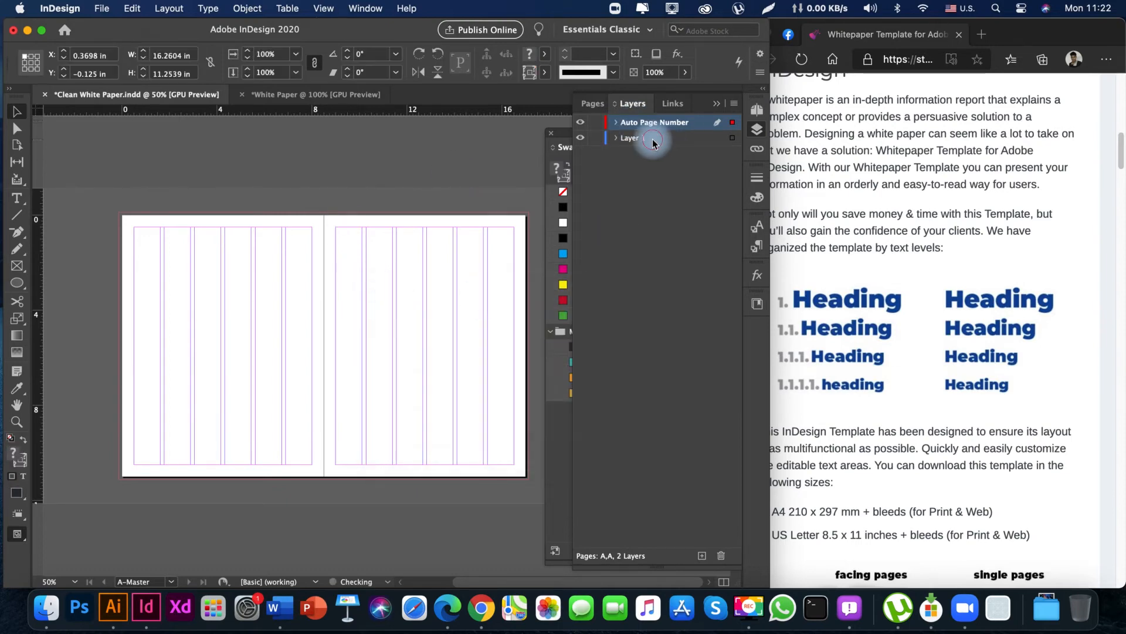
Rename Layer 1 as All Elements and deselect the master objects.
{"action": "left_click", "coordinate": [633, 139]}
{"action": "left_click", "coordinate": [632, 141]}
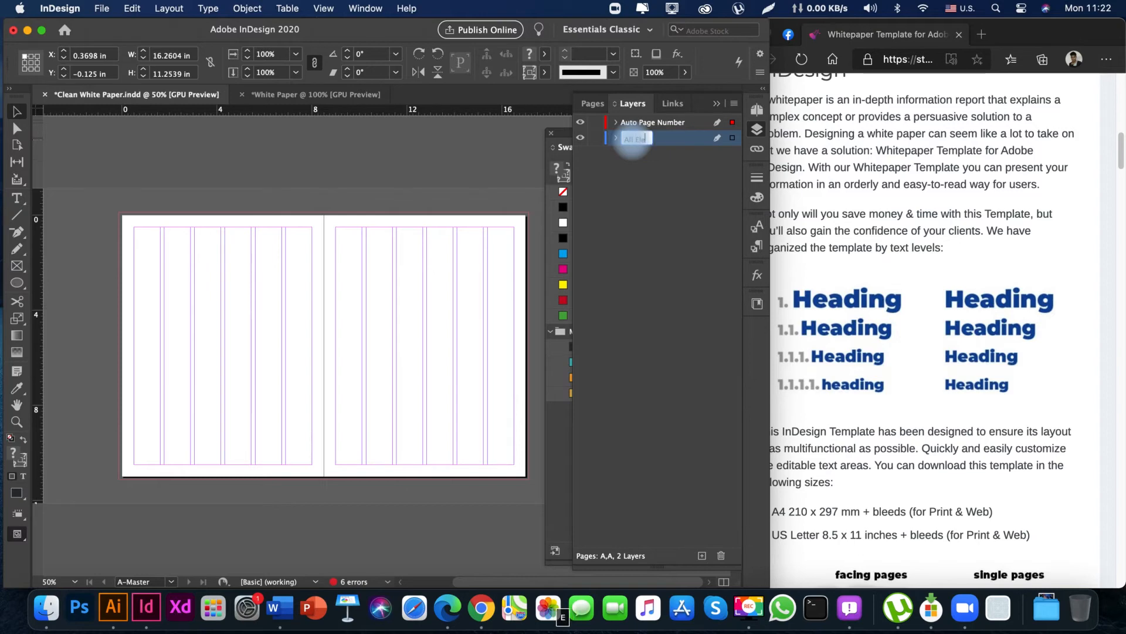
{"action": "key", "text": "Return"}
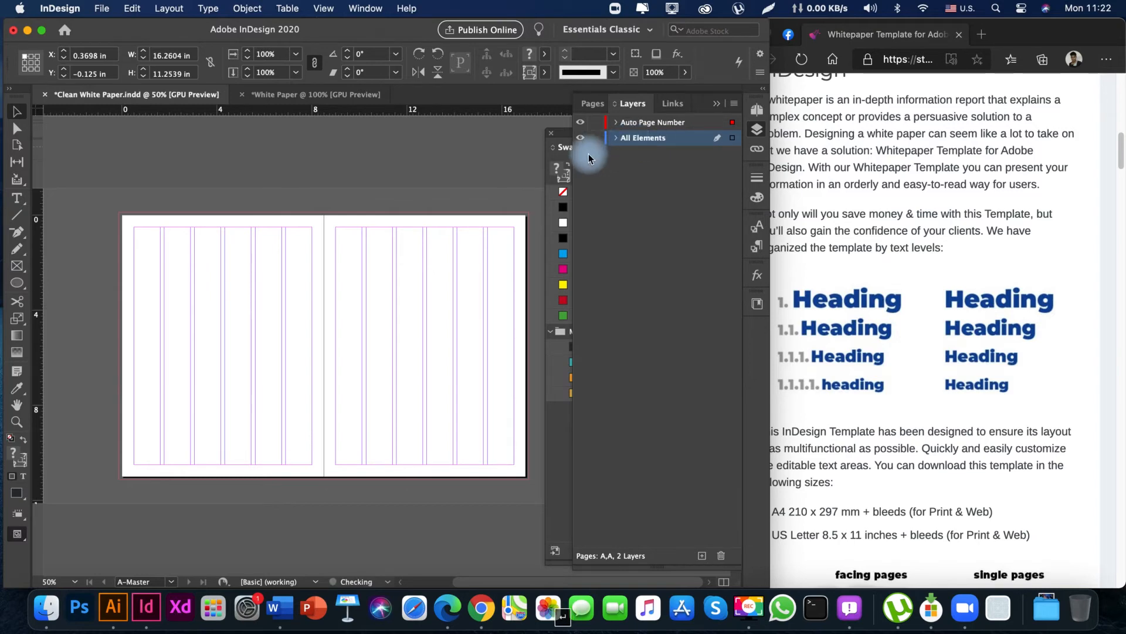
{"action": "left_click", "coordinate": [407, 164]}
{"action": "key", "text": "space"}
{"action": "left_click_drag", "start_coordinate": [217, 415], "coordinate": [275, 397]}
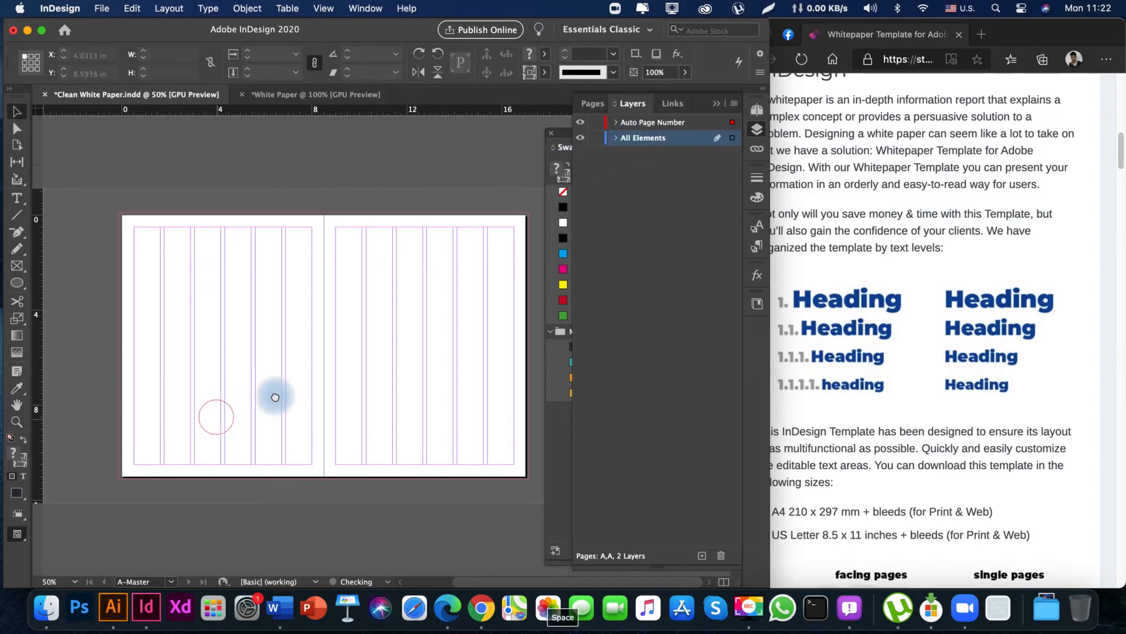
Look through the cover and the following spreads in preview to check the page numbers, margin lines and spine bars.
{"action": "left_click", "coordinate": [717, 103]}
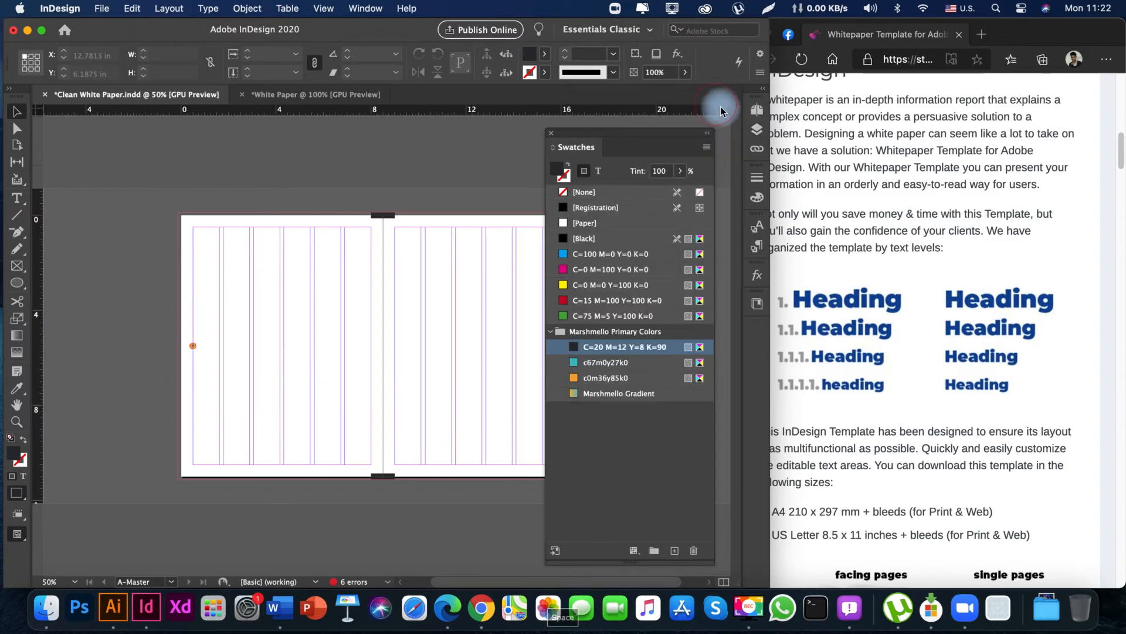
{"action": "left_click", "coordinate": [758, 113]}
{"action": "double_click", "coordinate": [678, 237]}
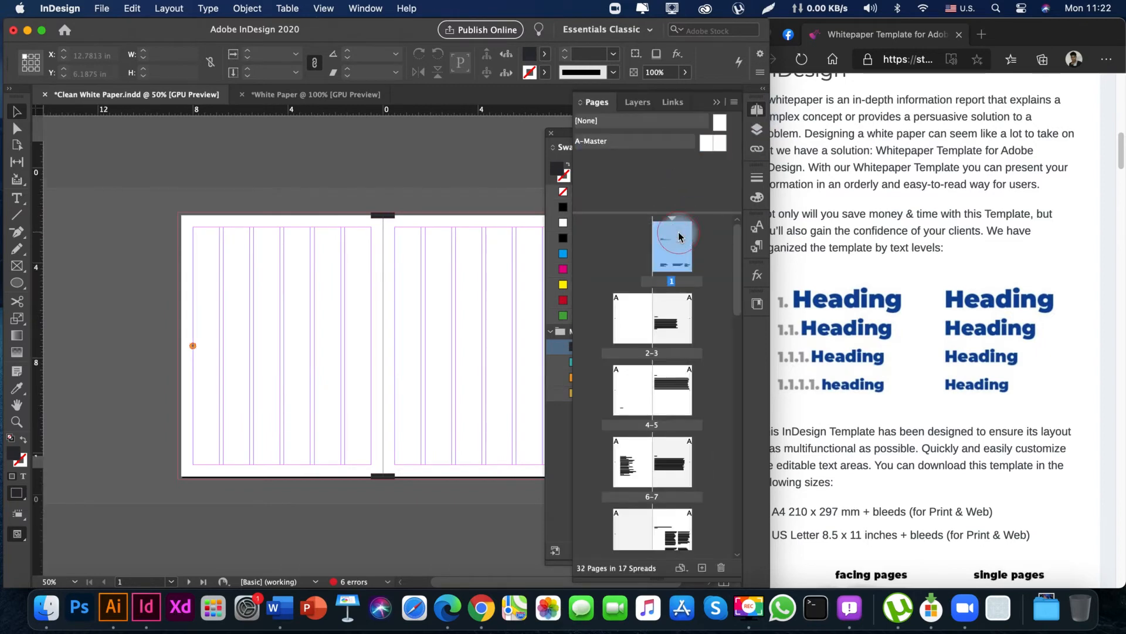
{"action": "key", "text": "space"}
{"action": "left_click_drag", "start_coordinate": [385, 338], "coordinate": [279, 342]}
{"action": "key", "text": "w"}
{"action": "key", "text": "space"}
{"action": "left_click_drag", "start_coordinate": [322, 494], "coordinate": [302, 170]}
{"action": "key", "text": "Tab"}
{"action": "key", "text": "space"}
{"action": "left_click_drag", "start_coordinate": [357, 324], "coordinate": [394, 47]}
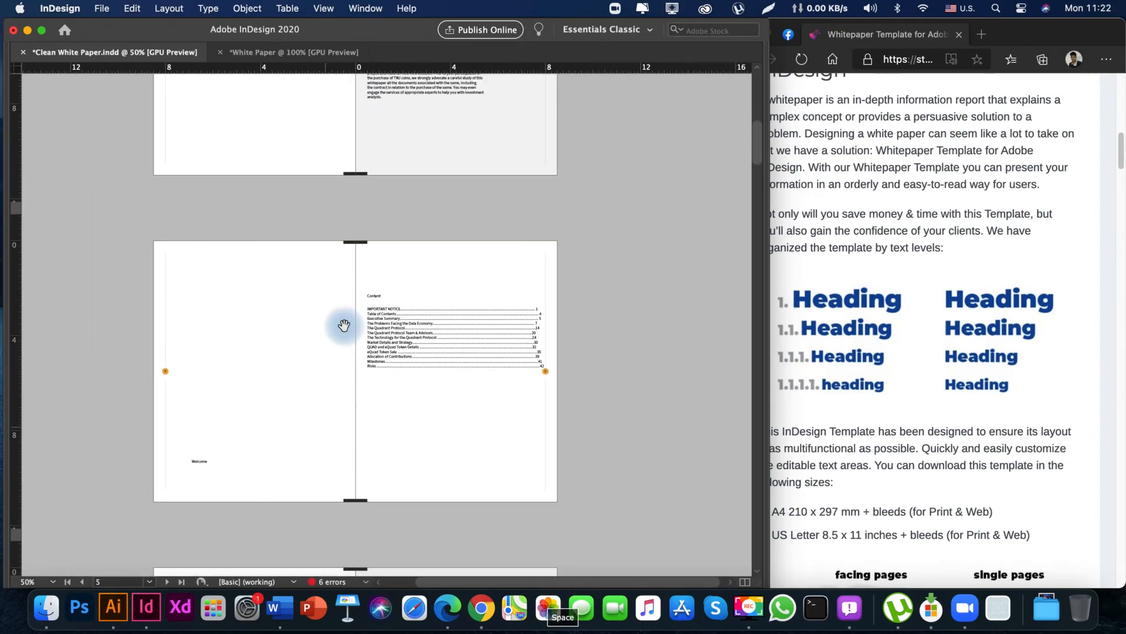
{"action": "left_click_drag", "start_coordinate": [353, 371], "coordinate": [350, 304]}
{"action": "left_click_drag", "start_coordinate": [359, 434], "coordinate": [352, 293]}
{"action": "left_click_drag", "start_coordinate": [375, 406], "coordinate": [378, 141]}
{"action": "left_click_drag", "start_coordinate": [405, 410], "coordinate": [405, 182]}
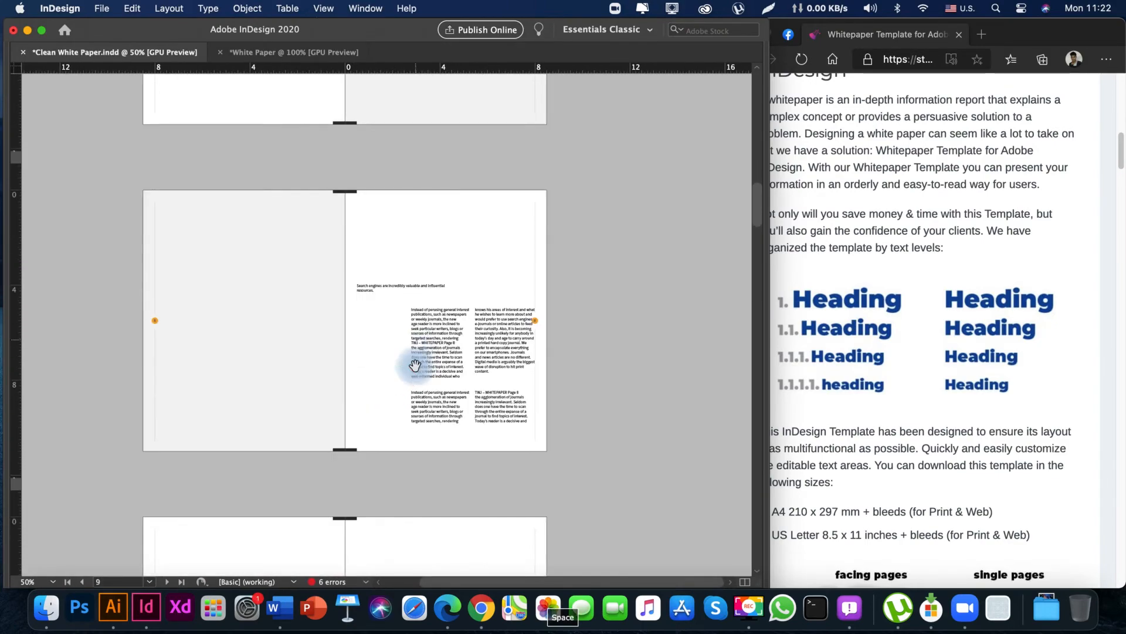
{"action": "left_click_drag", "start_coordinate": [437, 314], "coordinate": [432, 94]}
{"action": "left_click_drag", "start_coordinate": [431, 352], "coordinate": [429, 129]}
{"action": "left_click_drag", "start_coordinate": [418, 123], "coordinate": [461, 455]}
{"action": "left_click_drag", "start_coordinate": [445, 196], "coordinate": [441, 516]}
{"action": "left_click_drag", "start_coordinate": [421, 169], "coordinate": [421, 528]}
{"action": "left_click_drag", "start_coordinate": [382, 206], "coordinate": [375, 517]}
{"action": "left_click_drag", "start_coordinate": [385, 181], "coordinate": [382, 434]}
{"action": "left_click_drag", "start_coordinate": [395, 305], "coordinate": [368, 411]}
Draw a large dark circle about 9.2 in across over the cover page with the Ellipse tool.
{"action": "key", "text": "z"}
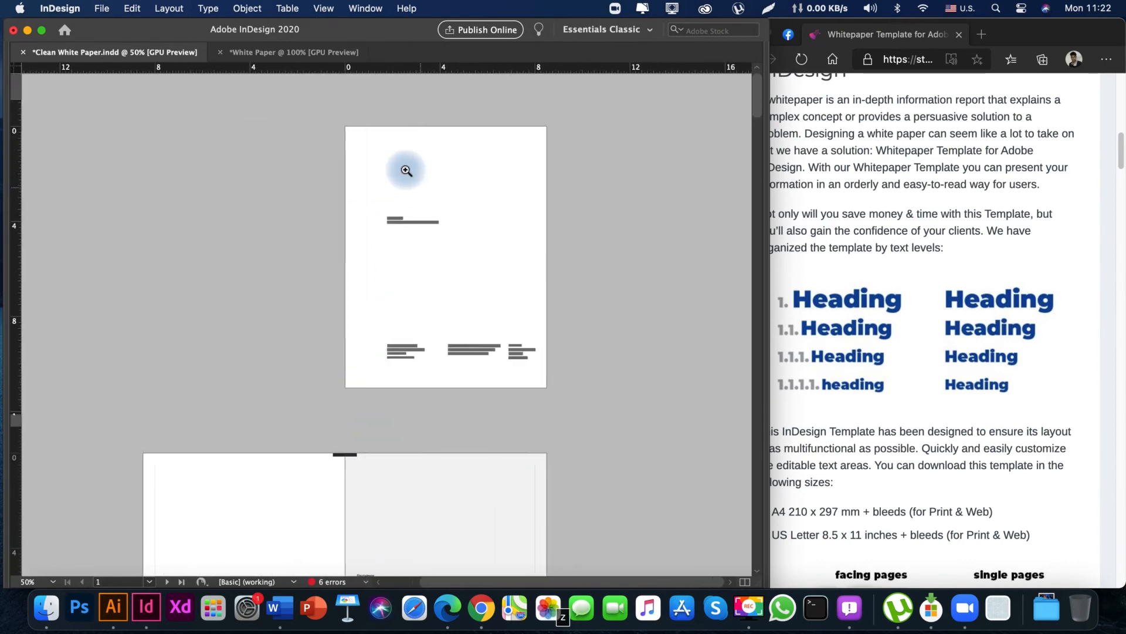
{"action": "left_click_drag", "start_coordinate": [462, 175], "coordinate": [538, 195]}
{"action": "left_click_drag", "start_coordinate": [457, 271], "coordinate": [388, 235]}
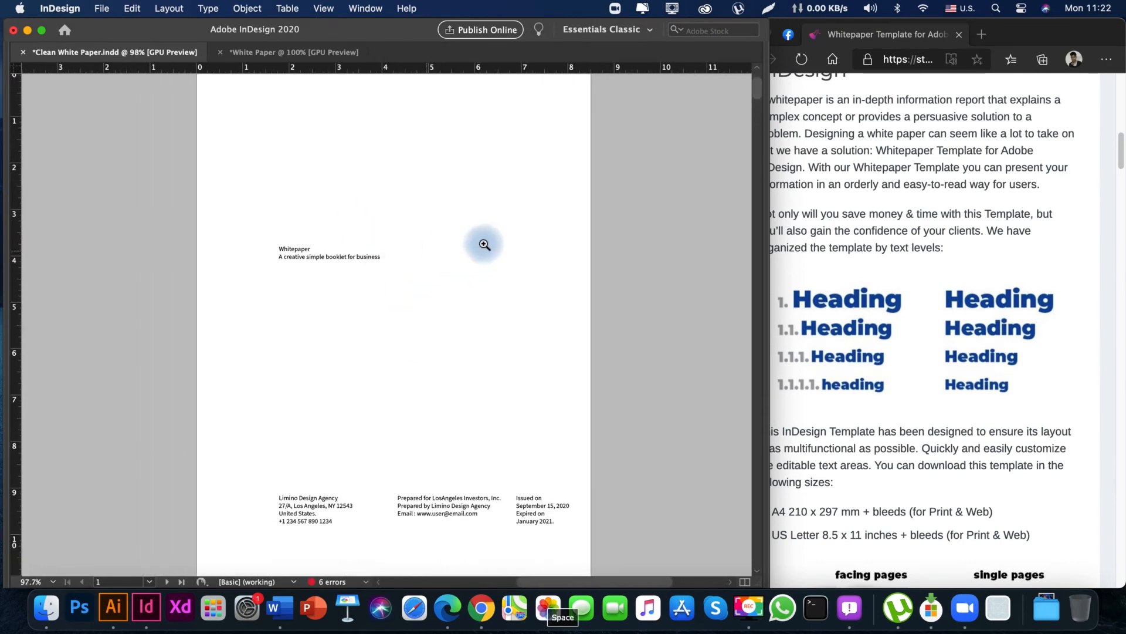
{"action": "left_click_drag", "start_coordinate": [430, 314], "coordinate": [395, 324]}
{"action": "key", "text": "v"}
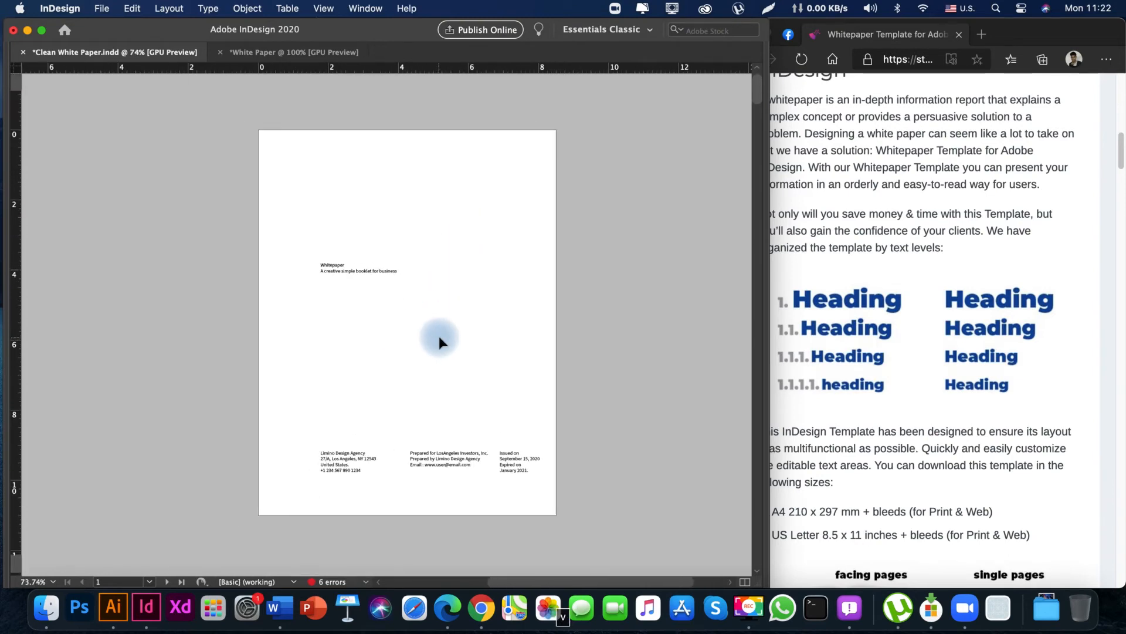
{"action": "key", "text": "w"}
{"action": "left_click_drag", "start_coordinate": [463, 309], "coordinate": [429, 320]}
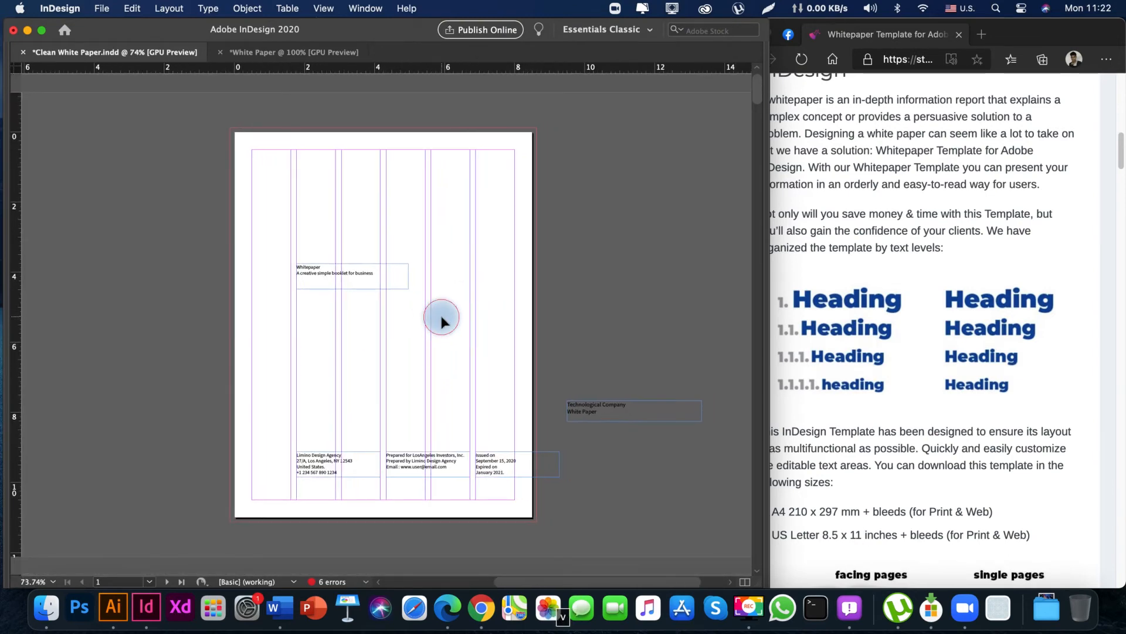
{"action": "key", "text": "Tab"}
{"action": "left_click_drag", "start_coordinate": [410, 373], "coordinate": [317, 374]}
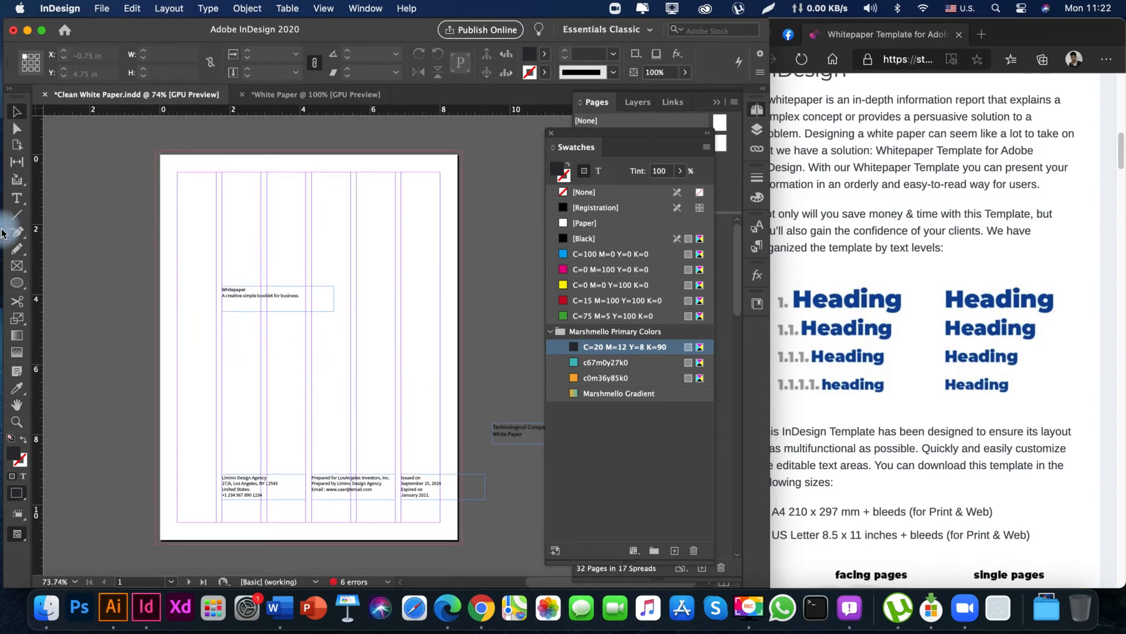
{"action": "left_click_drag", "start_coordinate": [16, 289], "coordinate": [52, 314]}
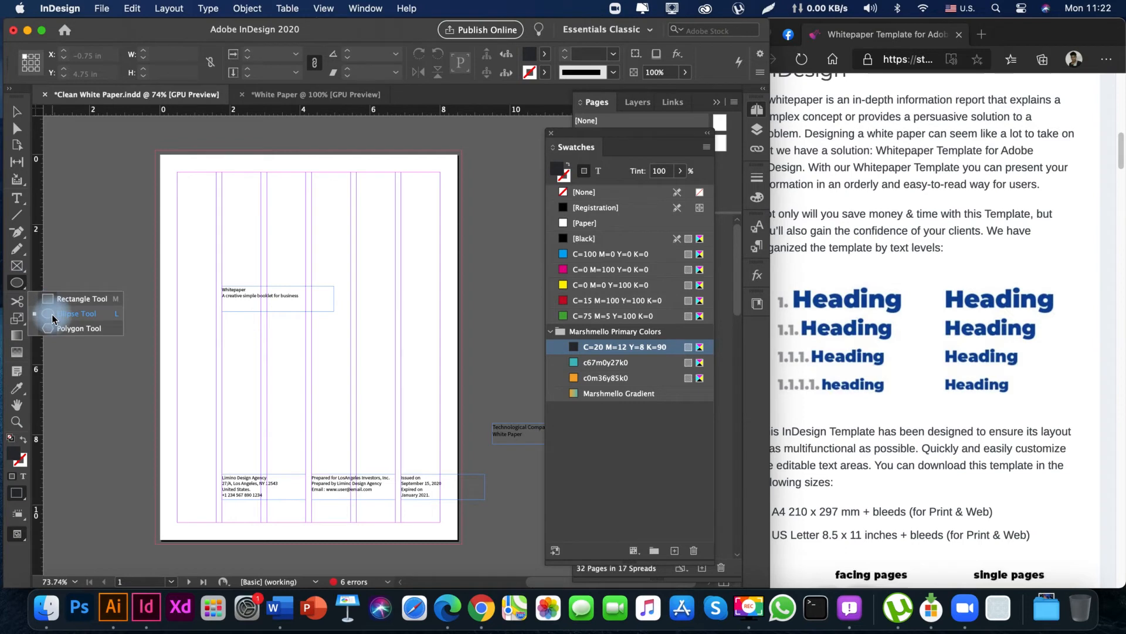
{"action": "left_click_drag", "start_coordinate": [111, 178], "coordinate": [525, 502]}
{"action": "key", "text": "v"}
{"action": "scroll", "coordinate": [352, 381], "scroll_direction": "left", "scroll_amount": 1}
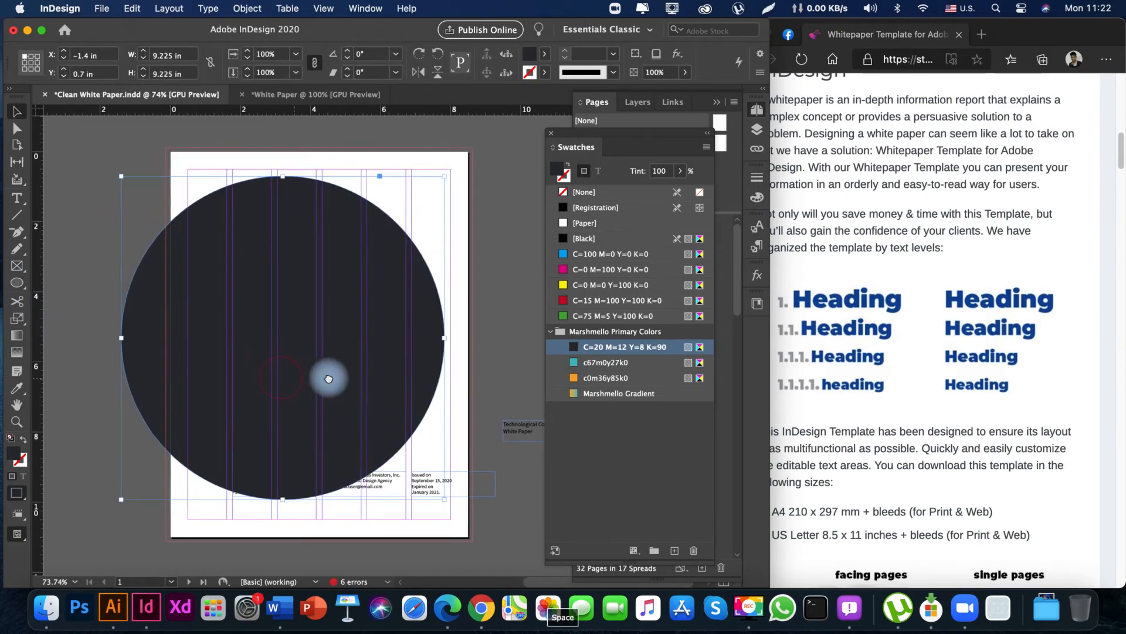
Move the large circle left so that about a third of it hangs off the cover's left edge.
{"action": "left_click_drag", "start_coordinate": [379, 367], "coordinate": [336, 367]}
{"action": "left_click", "coordinate": [449, 205]}
{"action": "key", "text": "space"}
{"action": "left_click_drag", "start_coordinate": [442, 222], "coordinate": [409, 221]}
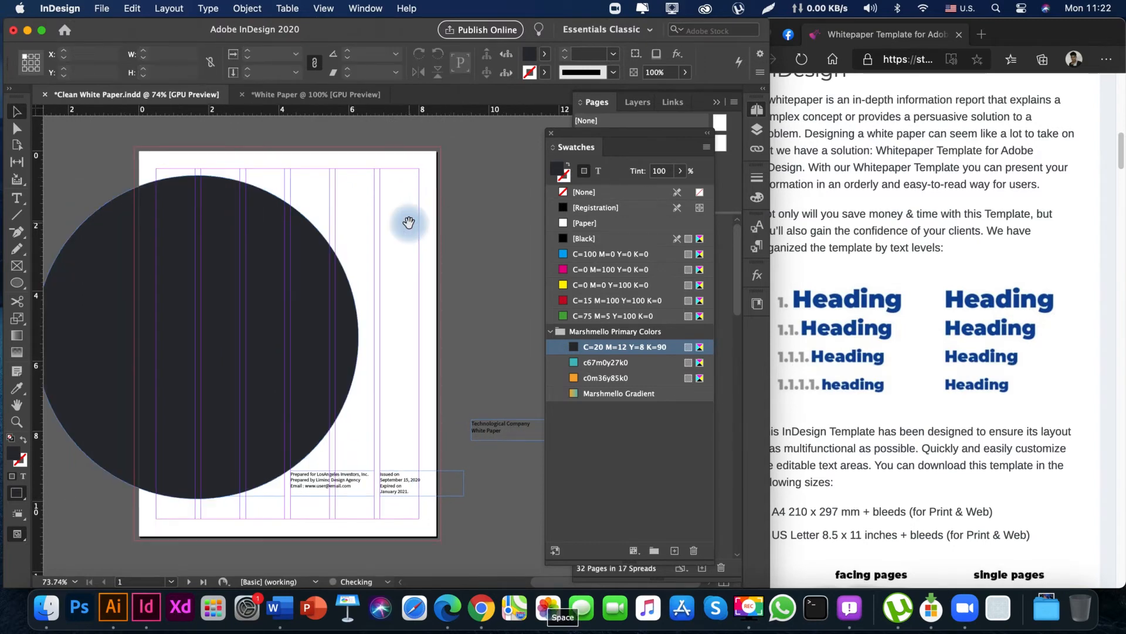
Draw an 8.75 × 11.25 in rectangle covering the cover out to its bleed, and place it behind the circle.
{"action": "left_click_drag", "start_coordinate": [17, 283], "coordinate": [64, 302]}
{"action": "left_click_drag", "start_coordinate": [136, 147], "coordinate": [441, 538]}
{"action": "key", "text": "v"}
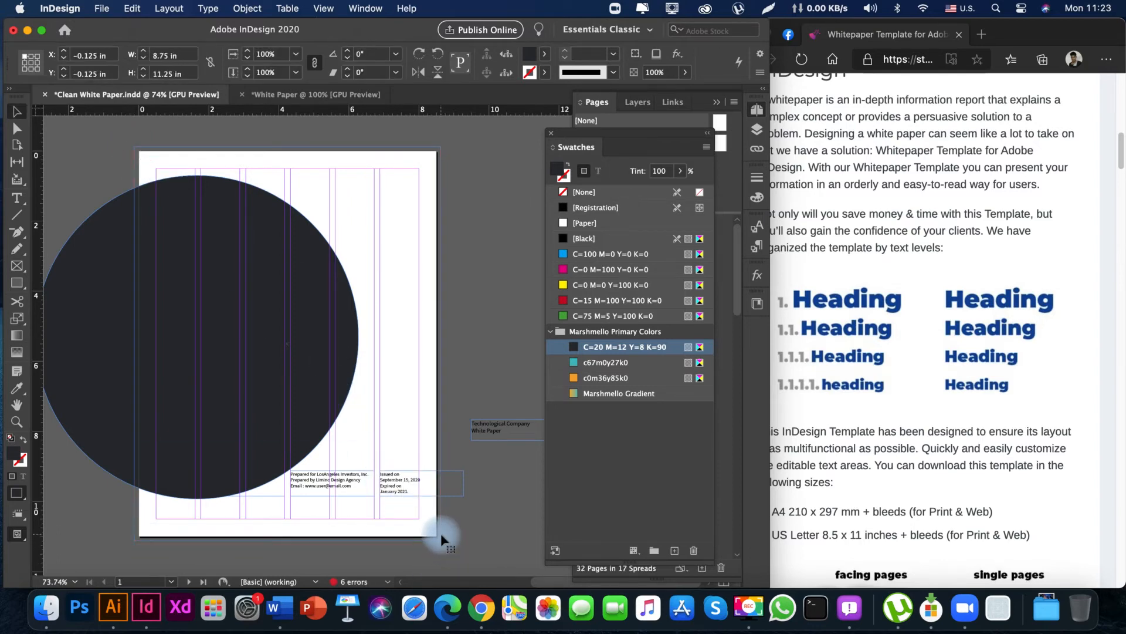
{"action": "left_click_drag", "start_coordinate": [370, 332], "coordinate": [391, 331]}
{"action": "key", "text": "v"}
Fill the full-bleed cover rectangle with the Black swatch.
{"action": "left_click", "coordinate": [562, 238]}
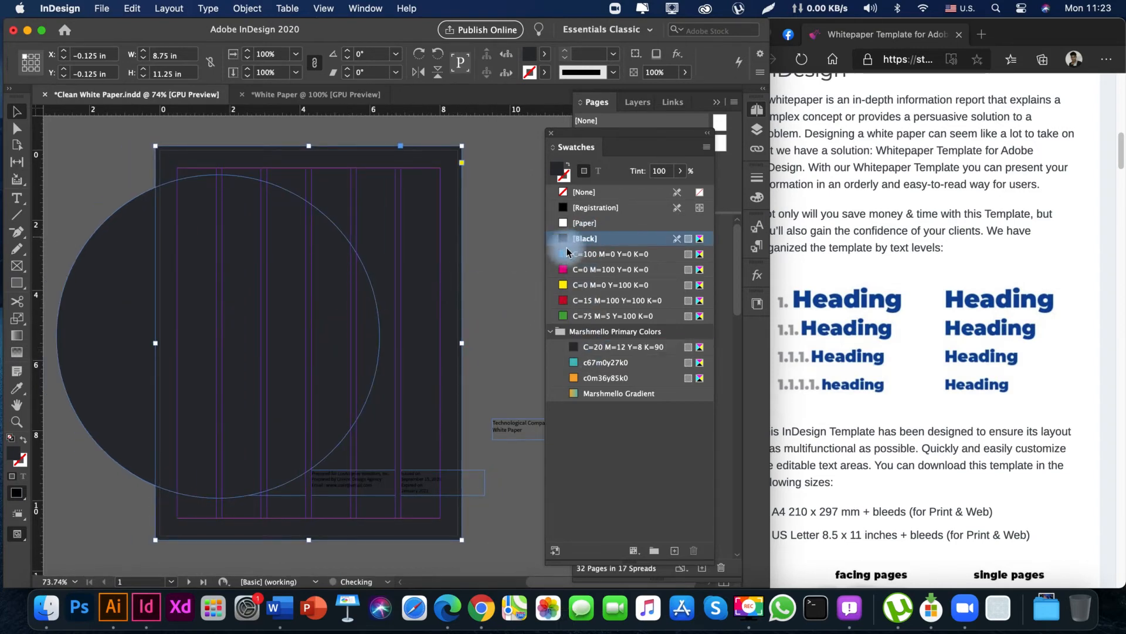
{"action": "left_click_drag", "start_coordinate": [455, 292], "coordinate": [443, 293]}
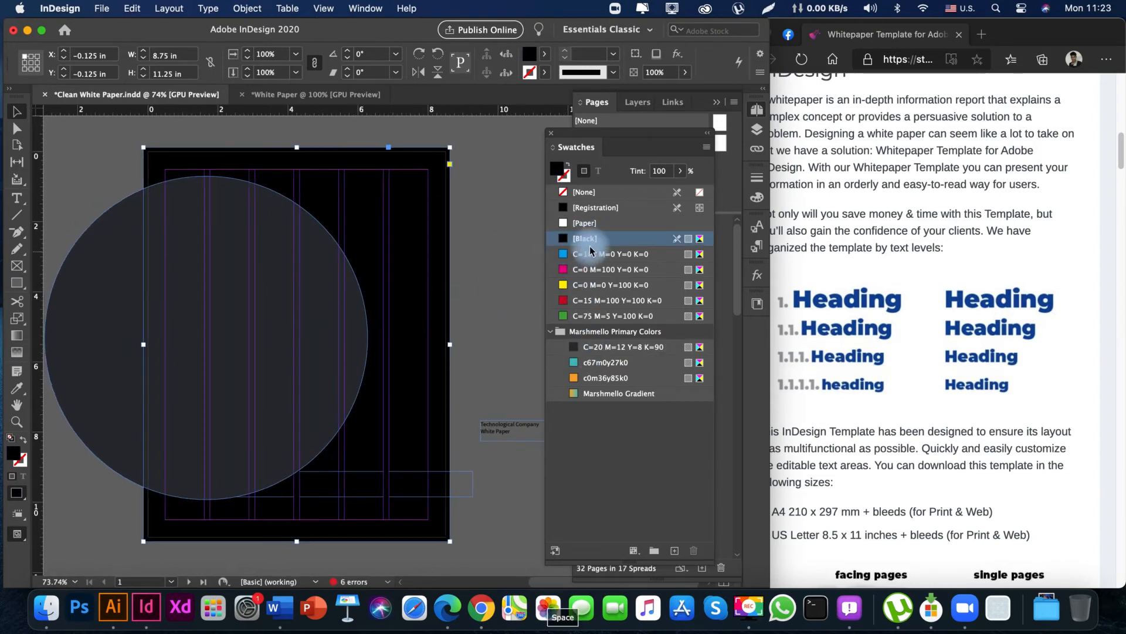
{"action": "left_click", "coordinate": [565, 241]}
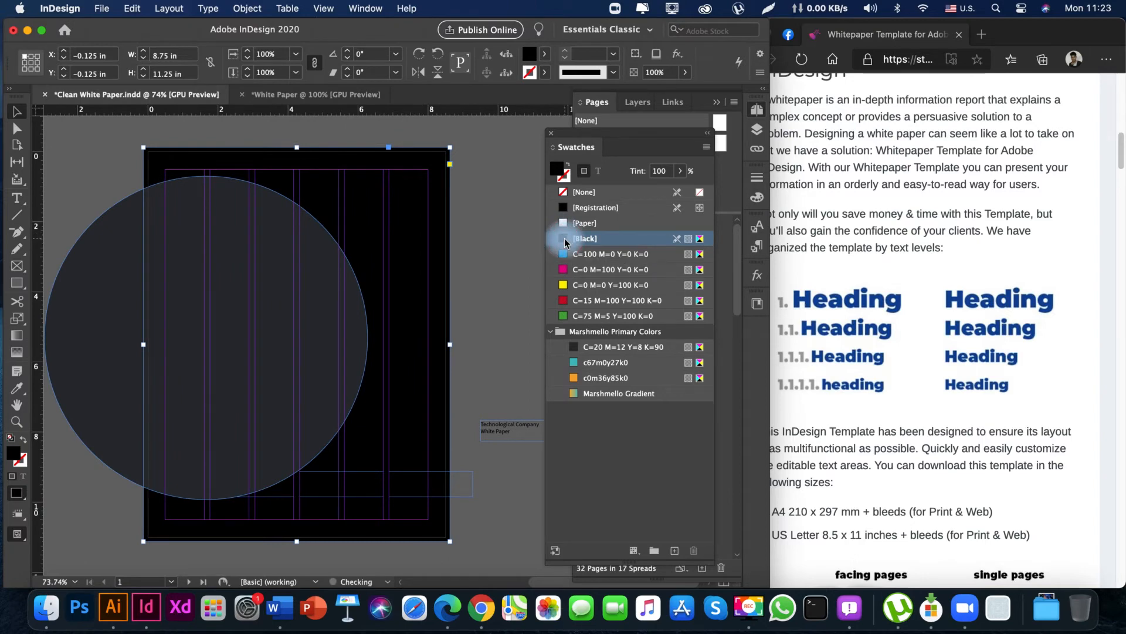
{"action": "left_click_drag", "start_coordinate": [387, 314], "coordinate": [371, 313]}
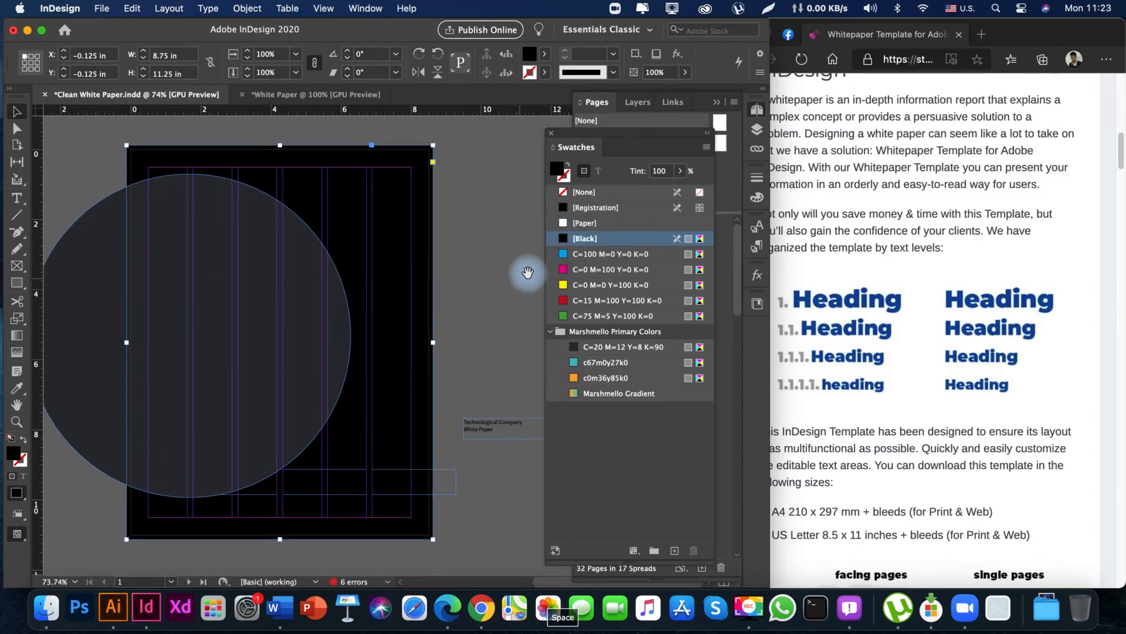
Fill the rectangle with the C=100 M=0 Y=0 K=0 swatch and redefine that swatch as C=20 M=12 Y=8 K=98.
{"action": "left_click", "coordinate": [565, 256]}
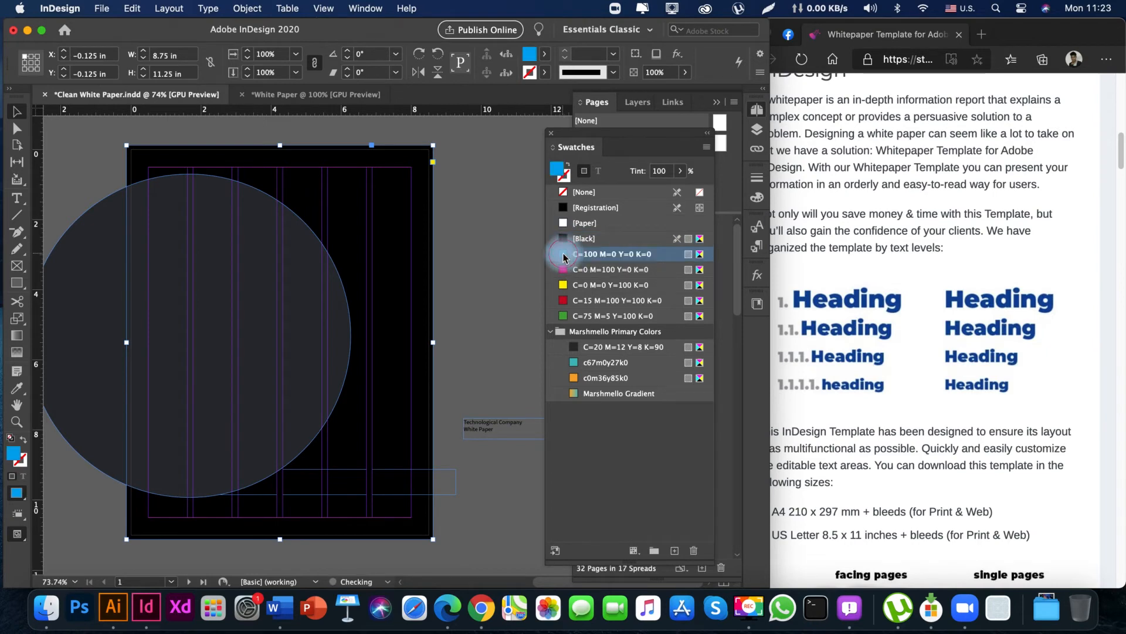
{"action": "double_click", "coordinate": [564, 256]}
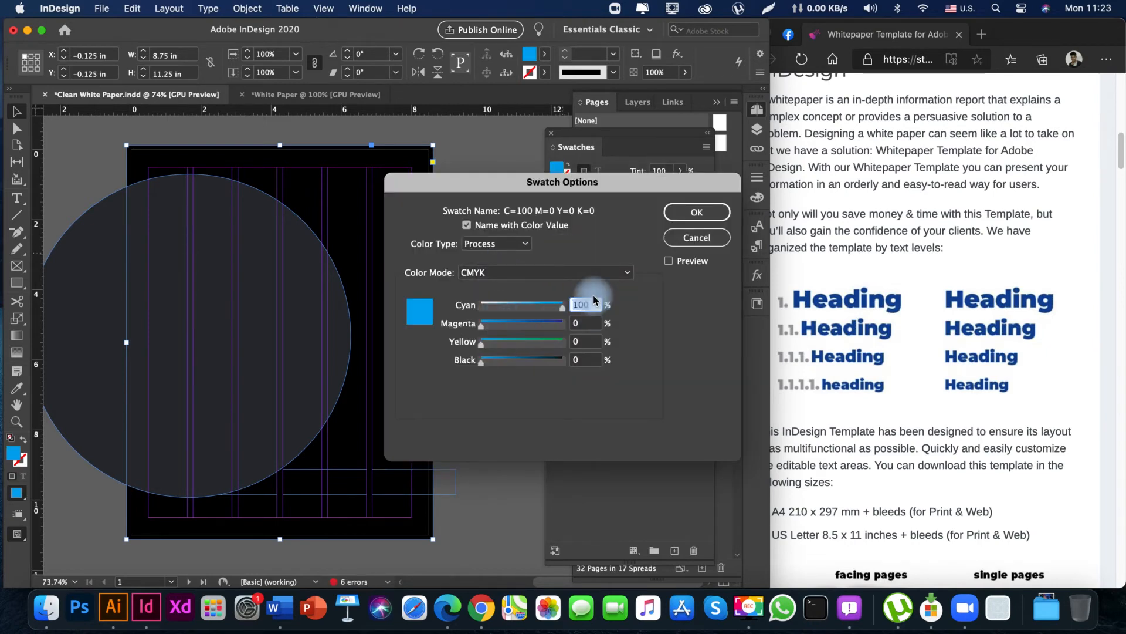
{"action": "type", "text": "20"}
{"action": "key", "text": "Tab"}
{"action": "type", "text": "12"}
{"action": "key", "text": "Tab"}
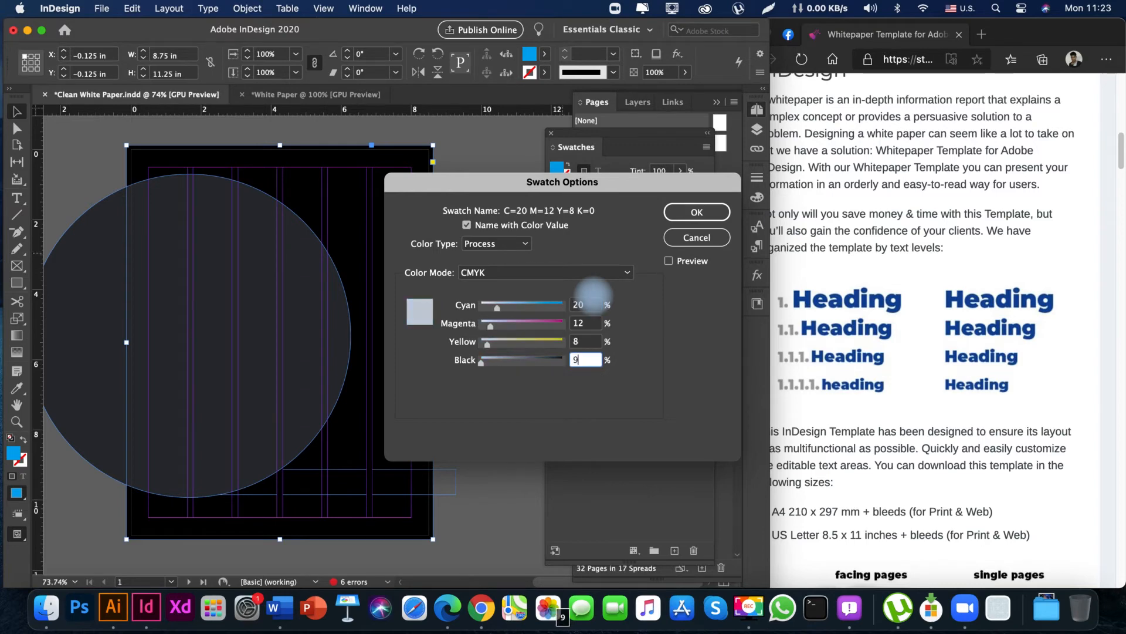
{"action": "type", "text": "98"}
{"action": "key", "text": "Return"}
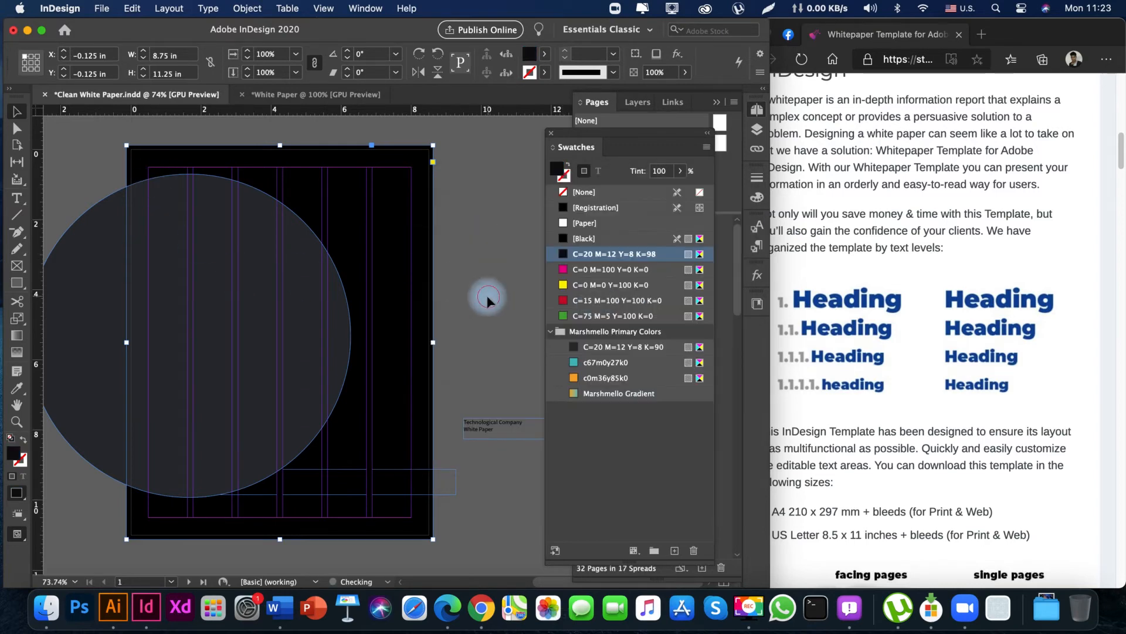
Send the large circle and the full-bleed background rectangle behind the cover text, keeping the circle above the rectangle.
{"action": "left_click_drag", "start_coordinate": [296, 312], "coordinate": [306, 289]}
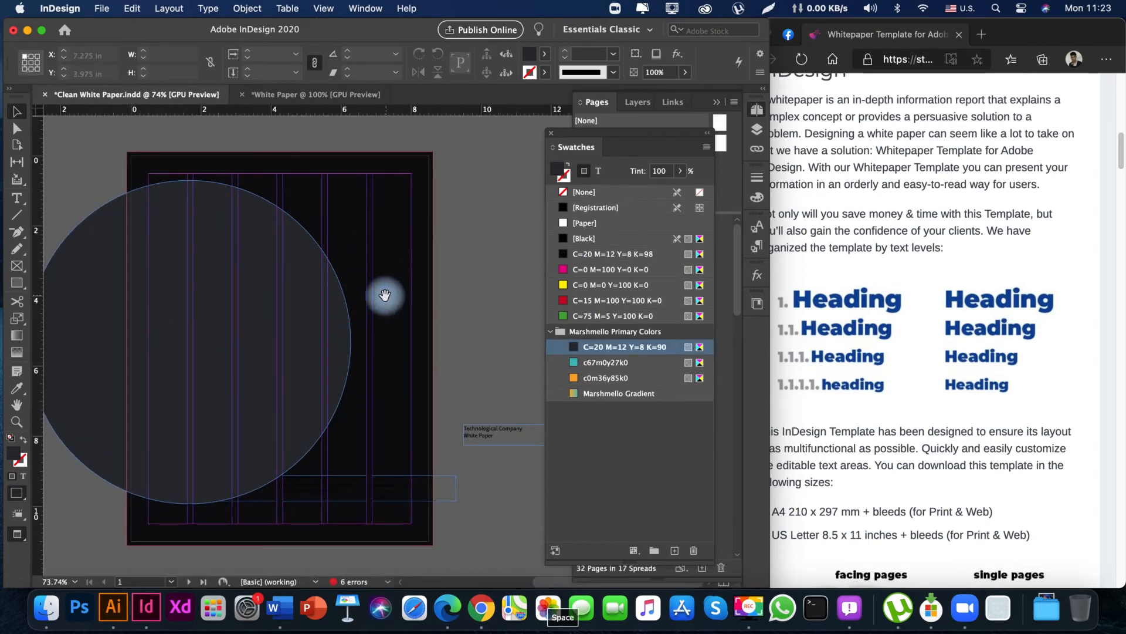
{"action": "key", "text": "w"}
{"action": "left_click_drag", "start_coordinate": [192, 314], "coordinate": [267, 318]}
{"action": "left_click_drag", "start_coordinate": [333, 338], "coordinate": [315, 323]}
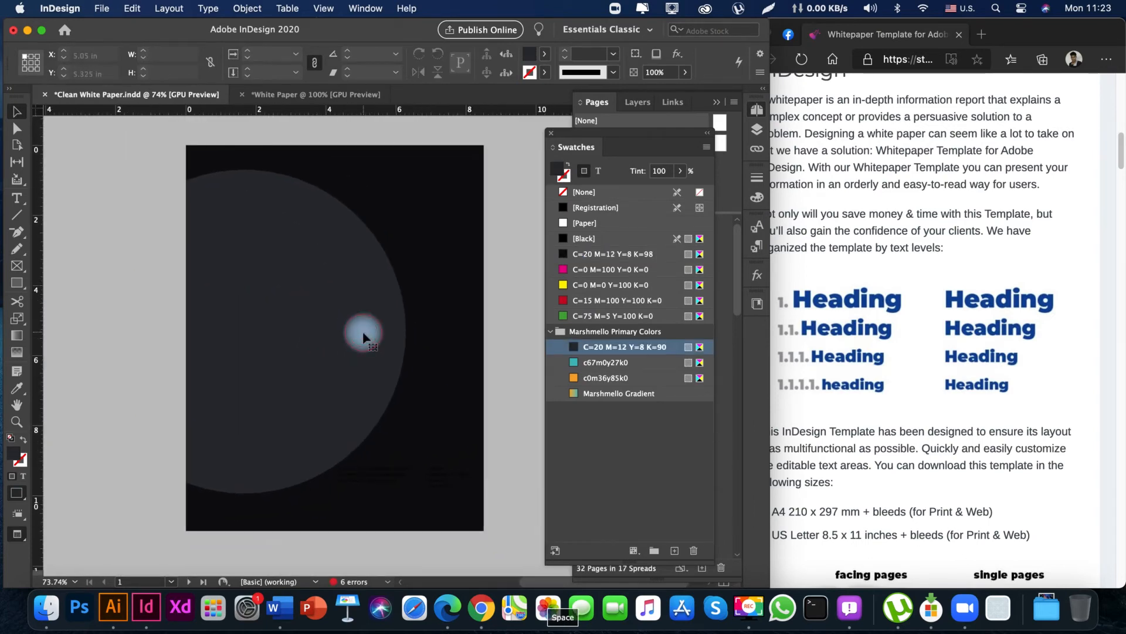
{"action": "left_click", "coordinate": [439, 225]}
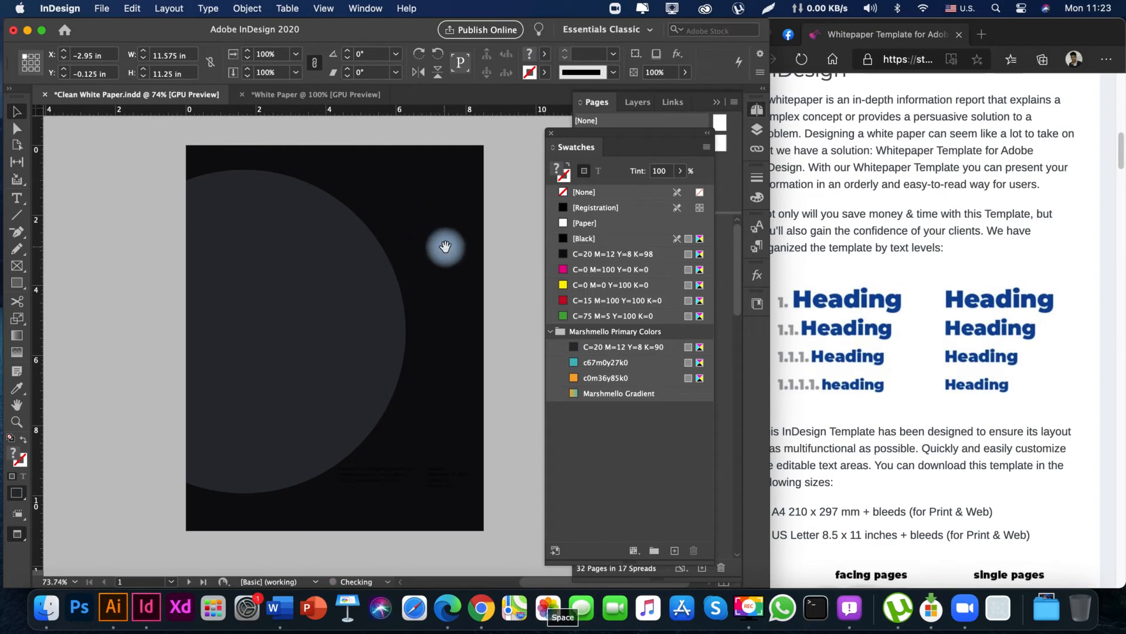
{"action": "key", "text": "w"}
{"action": "key", "text": "space"}
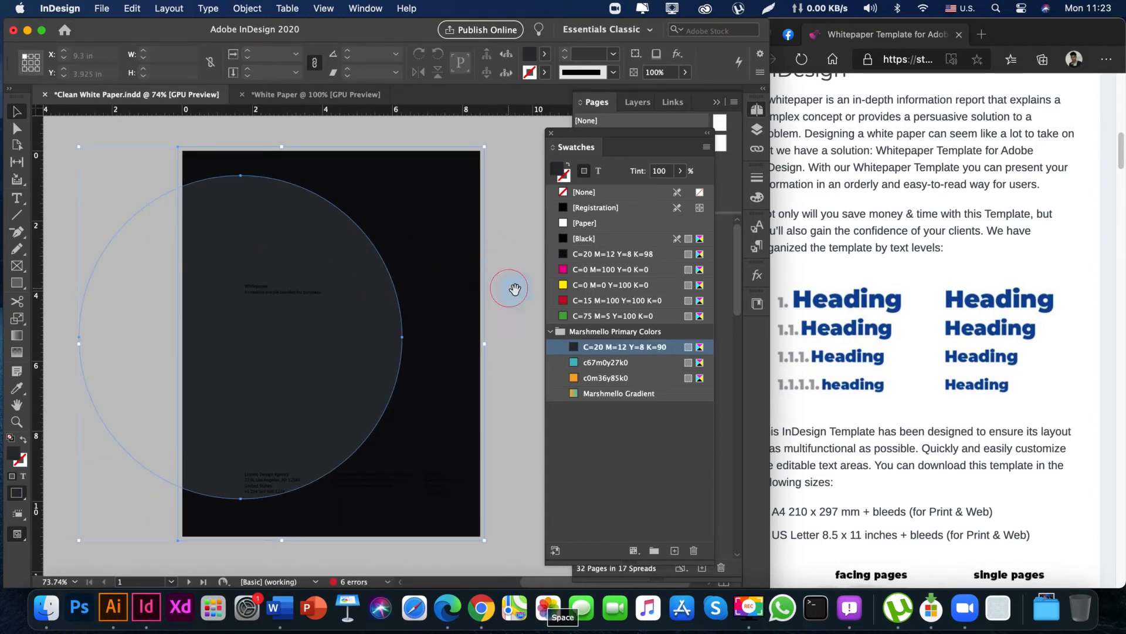
{"action": "key", "text": "w"}
{"action": "left_click_drag", "start_coordinate": [510, 288], "coordinate": [481, 263]}
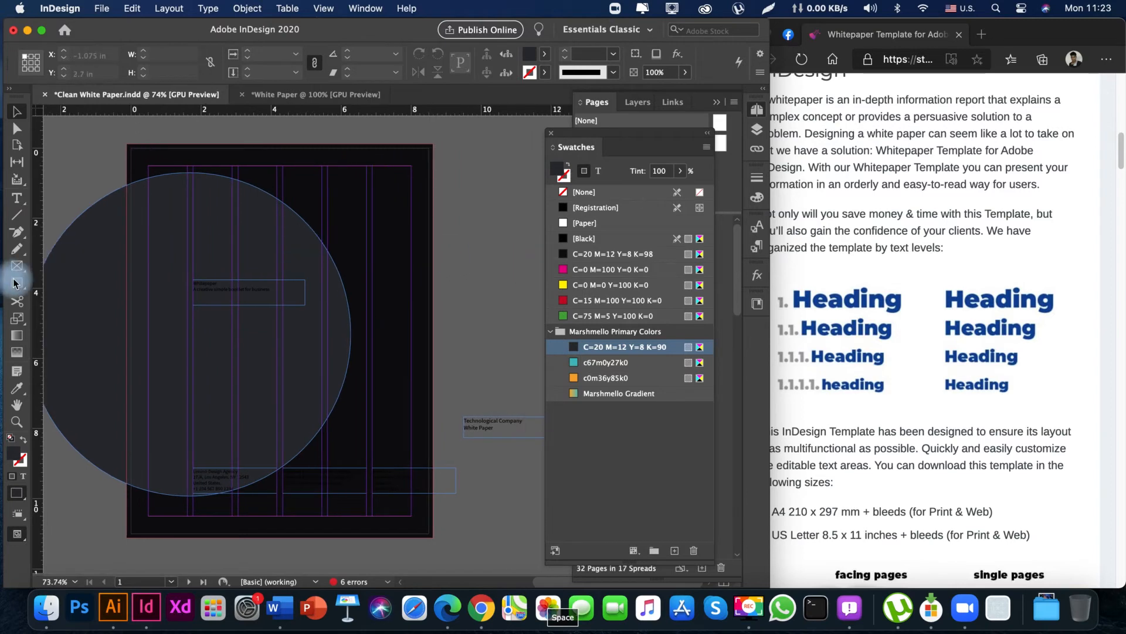
Draw a circle about 2.47 in across on the cover and place it over the large circle's upper-right edge, at about X 4.21, Y 1.13 in.
{"action": "left_click_drag", "start_coordinate": [17, 287], "coordinate": [67, 318]}
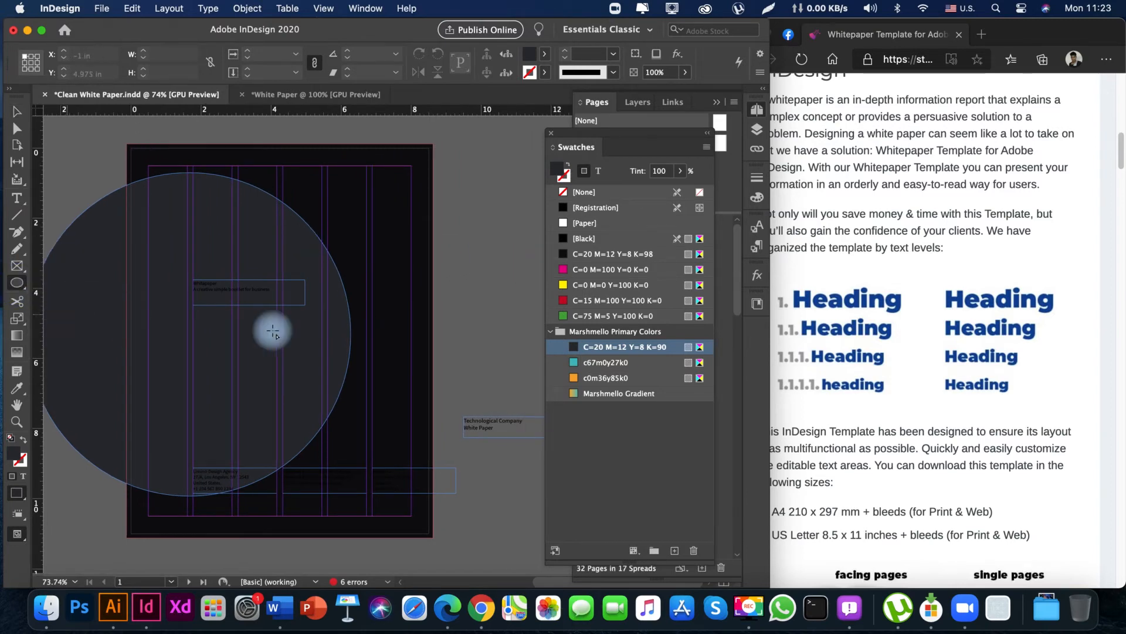
{"action": "left_click_drag", "start_coordinate": [325, 249], "coordinate": [410, 367]}
{"action": "key", "text": "v"}
{"action": "left_click_drag", "start_coordinate": [476, 300], "coordinate": [473, 317]}
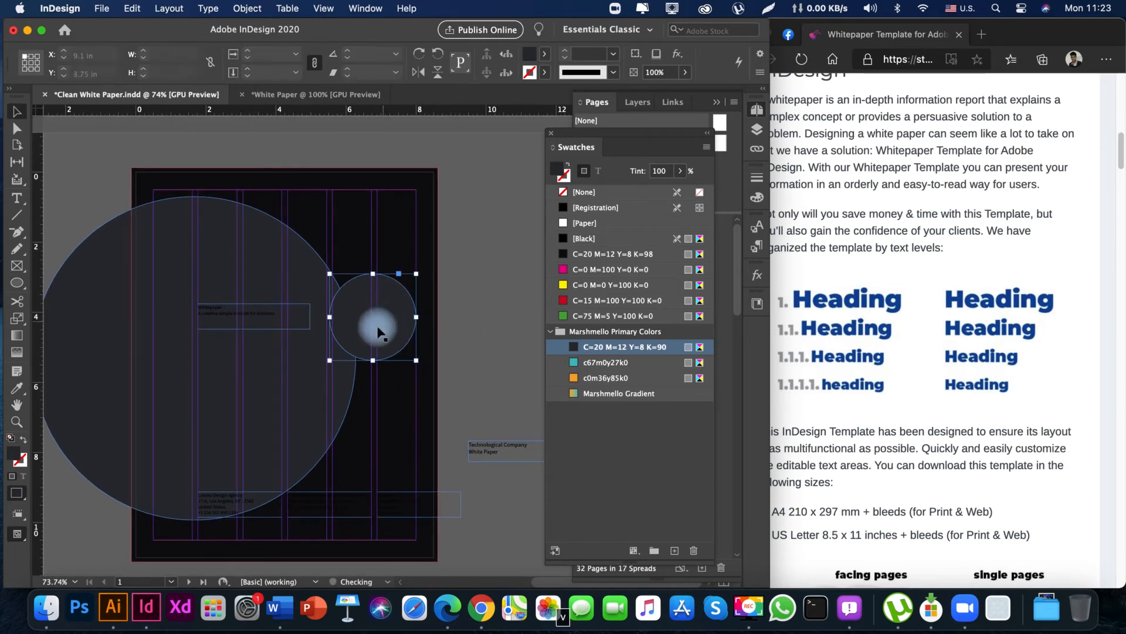
{"action": "left_click_drag", "start_coordinate": [379, 333], "coordinate": [333, 273]}
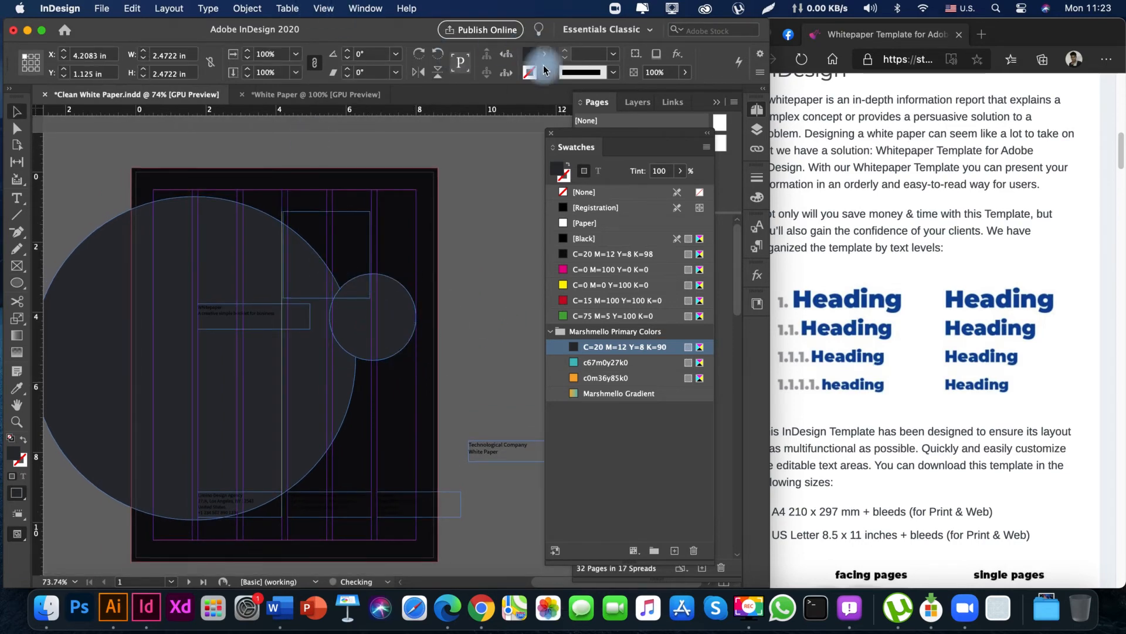
Set the small circle's opacity to 10% and check the cover in preview.
{"action": "left_click", "coordinate": [651, 73]}
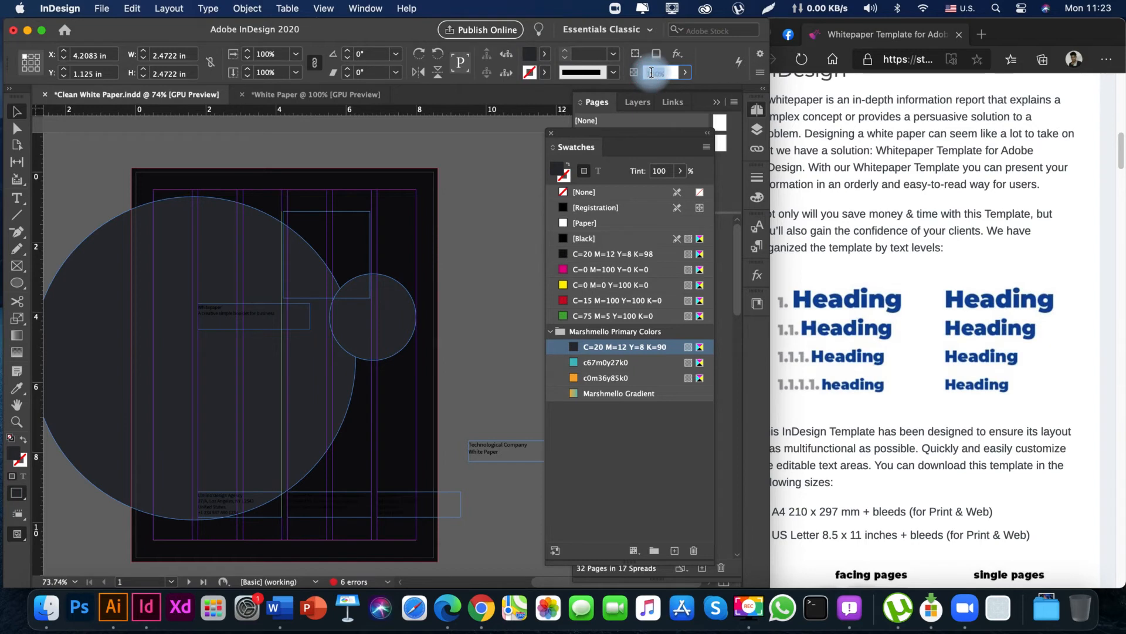
{"action": "type", "text": "10"}
{"action": "key", "text": "Return"}
{"action": "left_click", "coordinate": [471, 294]}
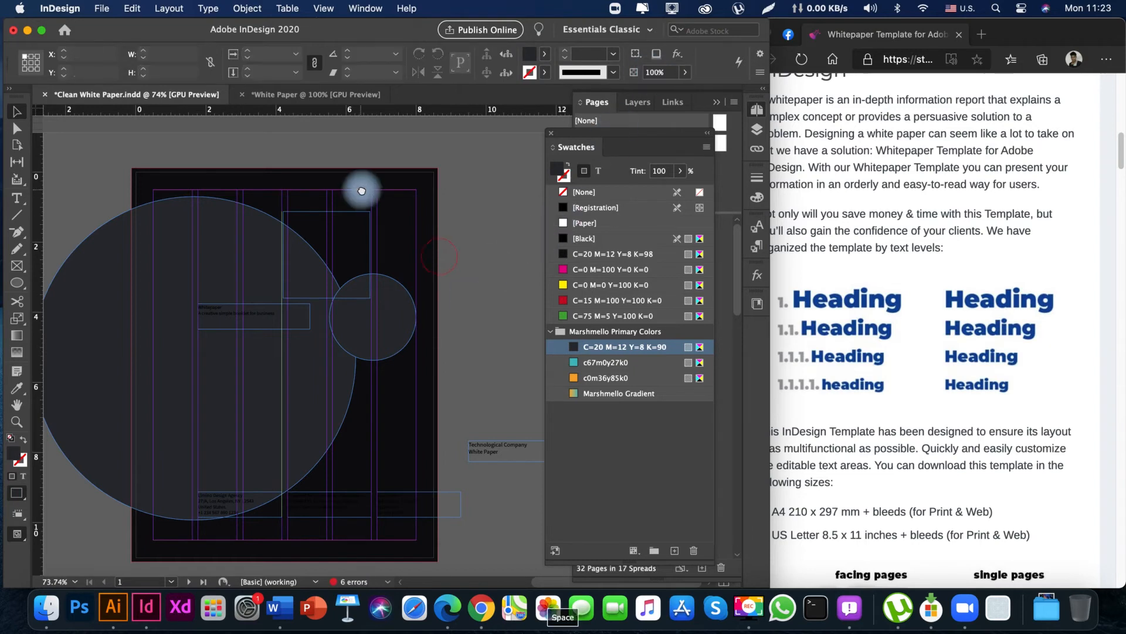
{"action": "left_click_drag", "start_coordinate": [440, 377], "coordinate": [459, 408]}
{"action": "left_click_drag", "start_coordinate": [513, 282], "coordinate": [467, 283]}
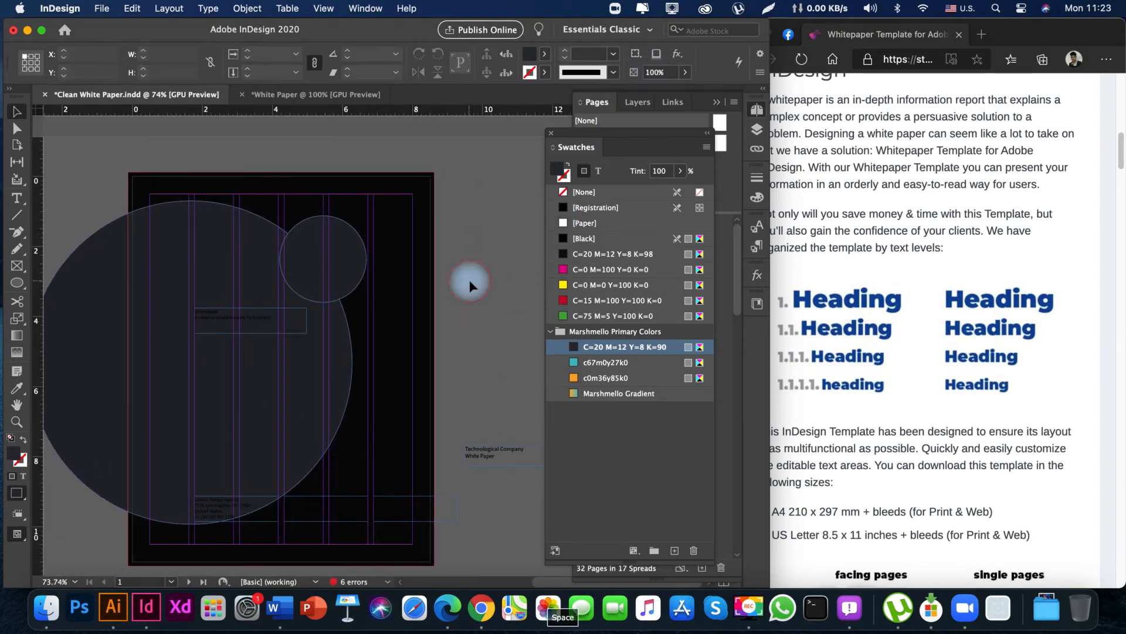
{"action": "key", "text": "w"}
{"action": "key", "text": "w"}
{"action": "left_click_drag", "start_coordinate": [417, 318], "coordinate": [473, 308]}
Try moving the small circle out over the cover's upper-right corner, and undo the move.
{"action": "left_click", "coordinate": [399, 246]}
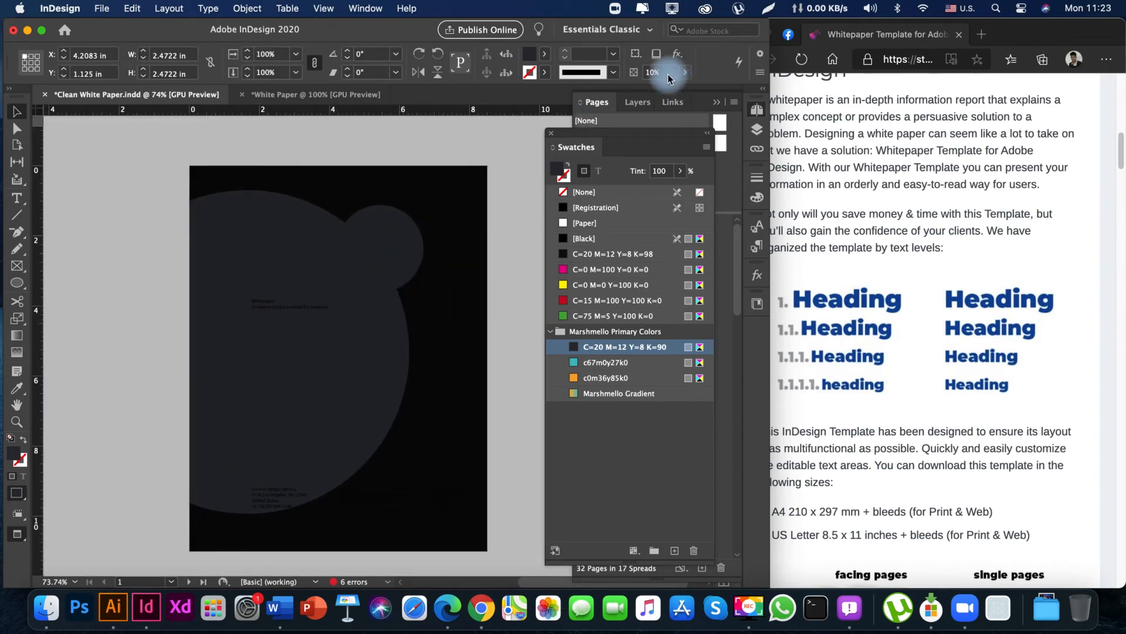
{"action": "left_click_drag", "start_coordinate": [405, 239], "coordinate": [518, 164]}
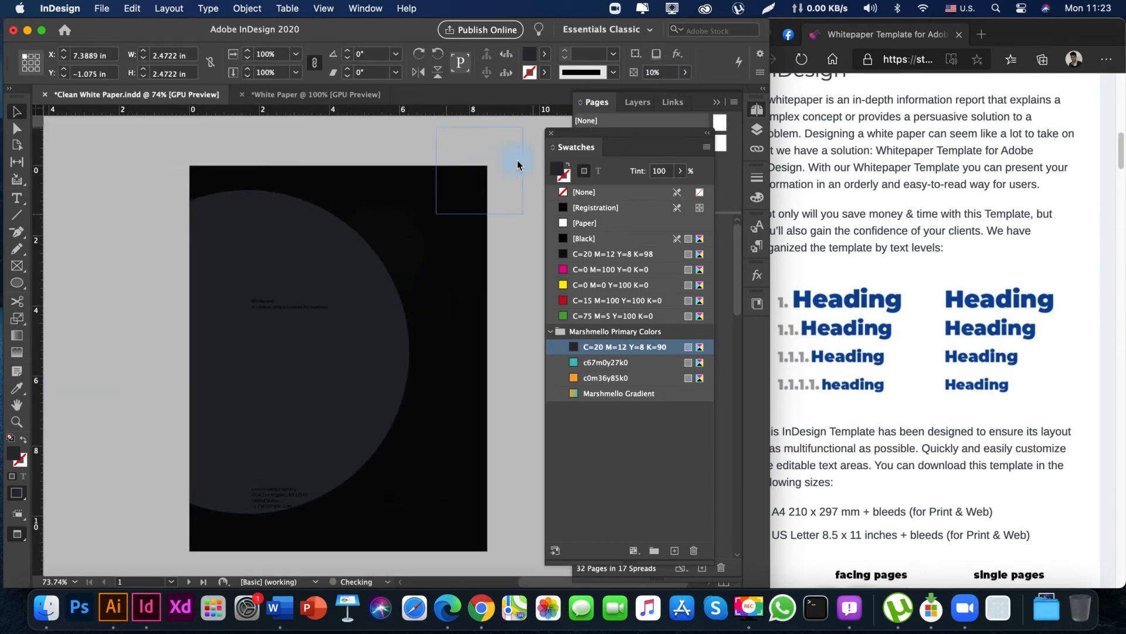
{"action": "key", "text": "super+z"}
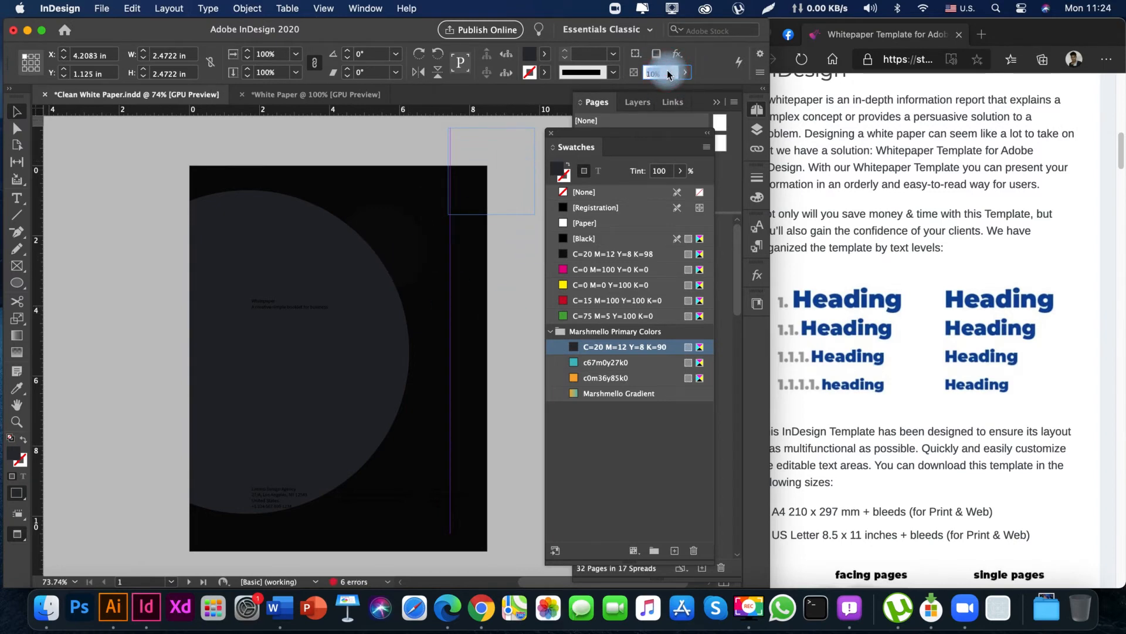
Set the small circle's opacity to 30% and check the cover in preview.
{"action": "left_click", "coordinate": [513, 176]}
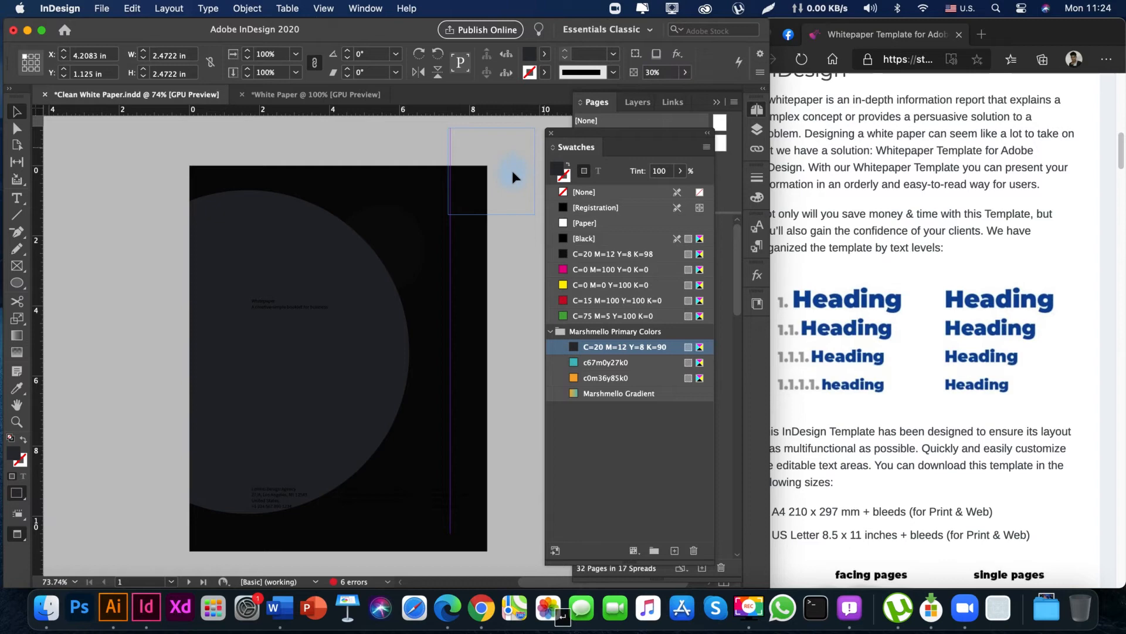
{"action": "left_click", "coordinate": [503, 293]}
{"action": "key", "text": "space"}
{"action": "left_click_drag", "start_coordinate": [495, 261], "coordinate": [376, 212]}
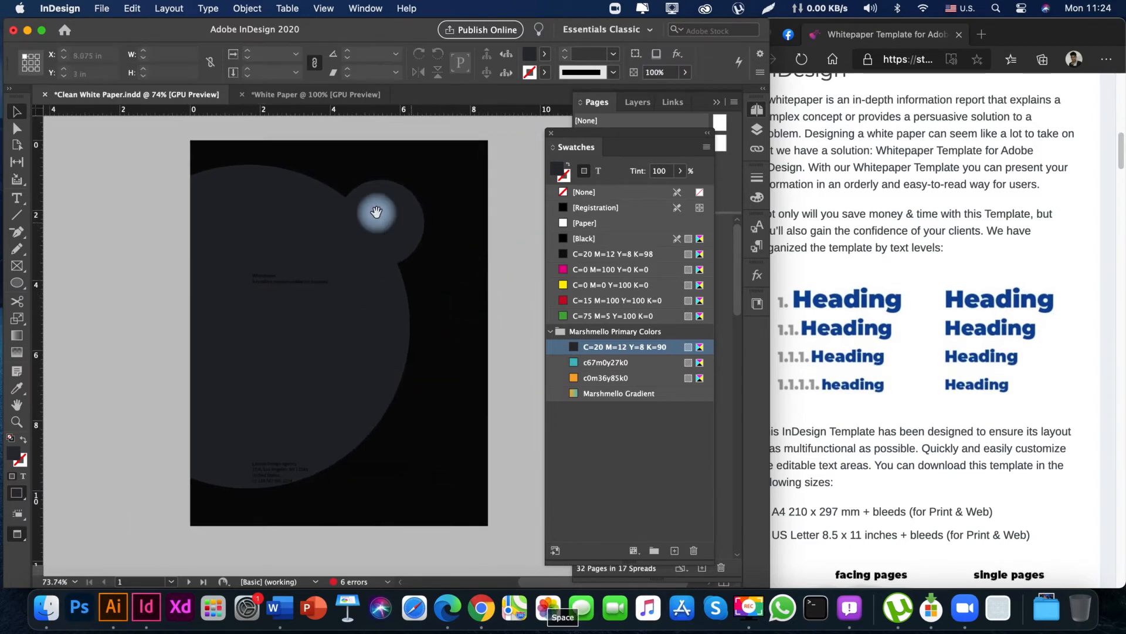
{"action": "left_click", "coordinate": [415, 225]}
{"action": "key", "text": "space"}
{"action": "mouse_move", "coordinate": [397, 257]}
{"action": "left_mouse_down"}
{"action": "mouse_move", "coordinate": [294, 270]}
{"action": "mouse_move", "coordinate": [450, 251]}
{"action": "mouse_move", "coordinate": [414, 253]}
{"action": "left_mouse_up"}
{"action": "left_click", "coordinate": [501, 311]}
{"action": "key", "text": "w"}
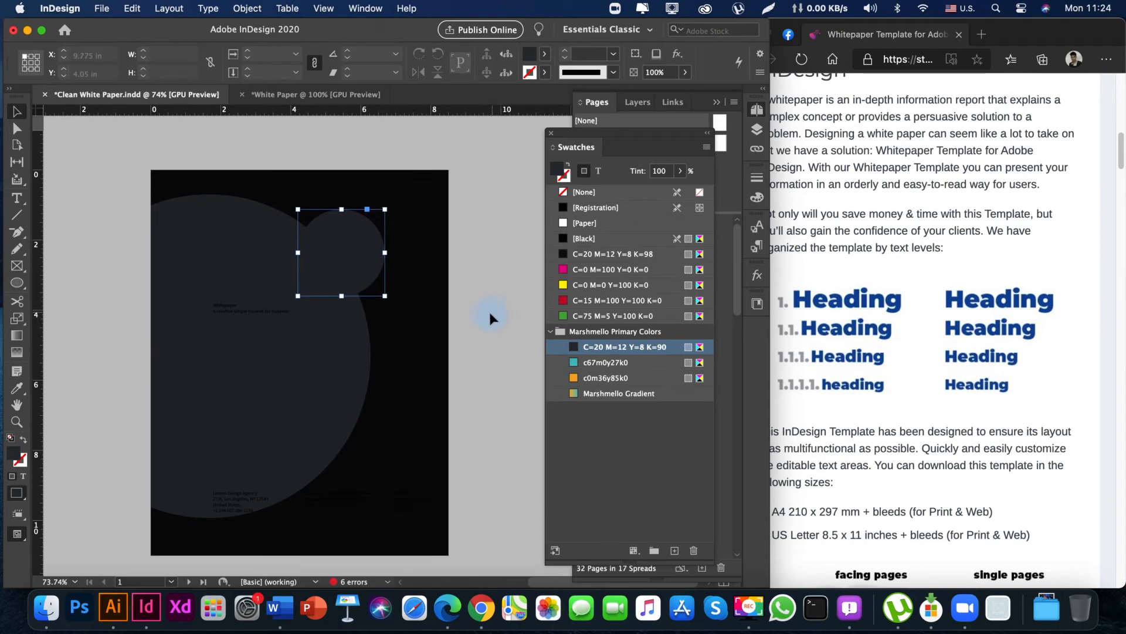
{"action": "key", "text": "space"}
{"action": "left_click_drag", "start_coordinate": [340, 254], "coordinate": [380, 242]}
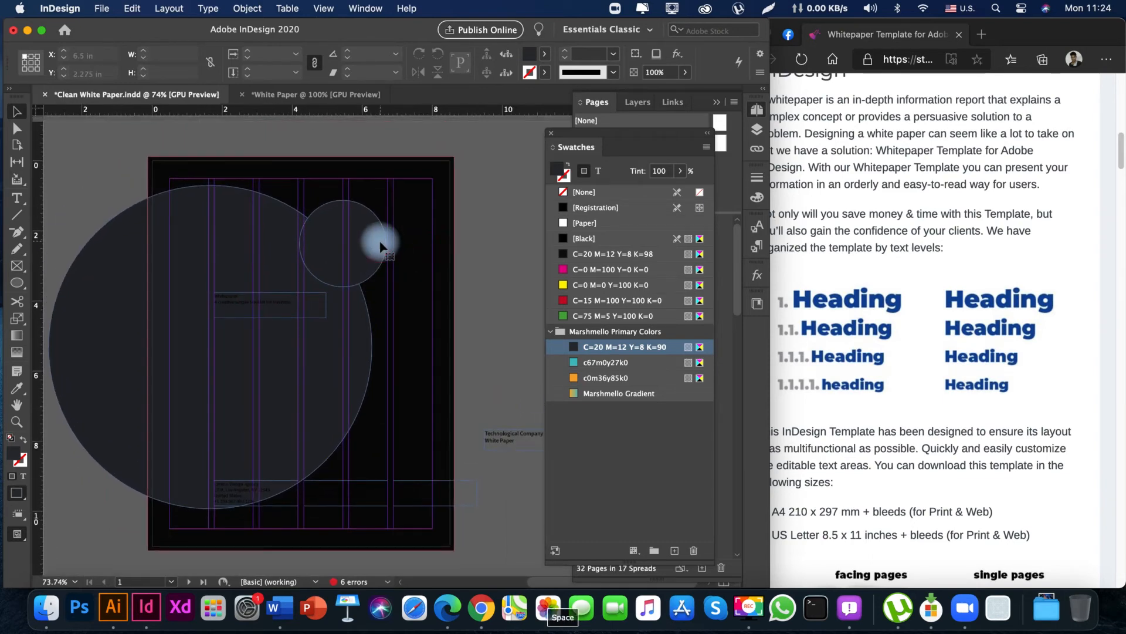
Set the small circle's opacity to 20%.
{"action": "left_click", "coordinate": [380, 246]}
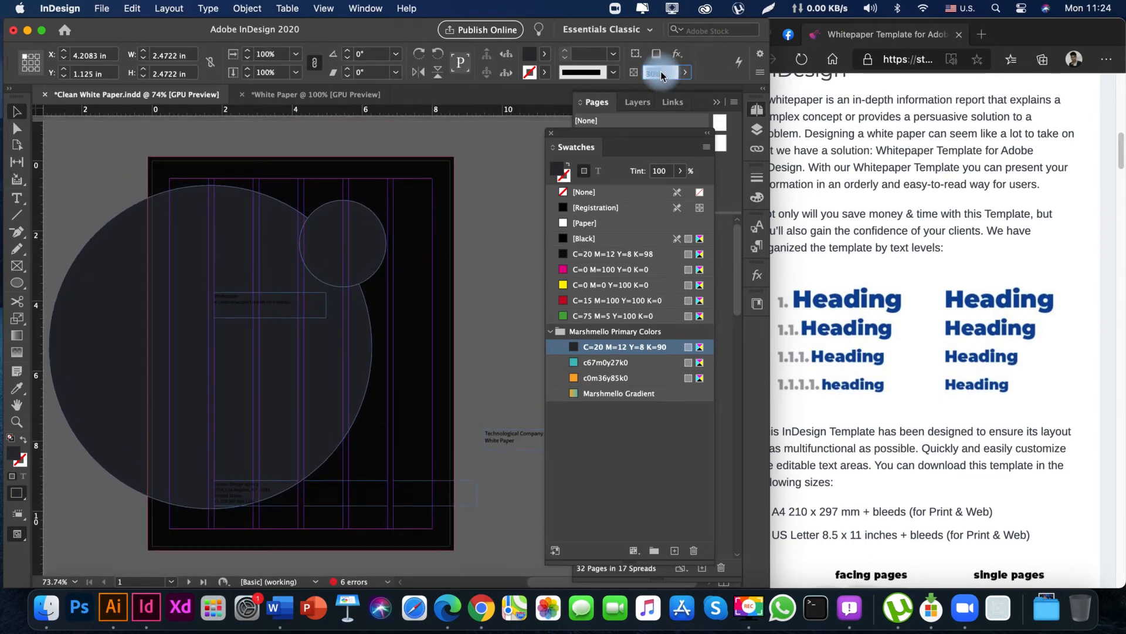
{"action": "left_click", "coordinate": [498, 351]}
{"action": "key", "text": "space"}
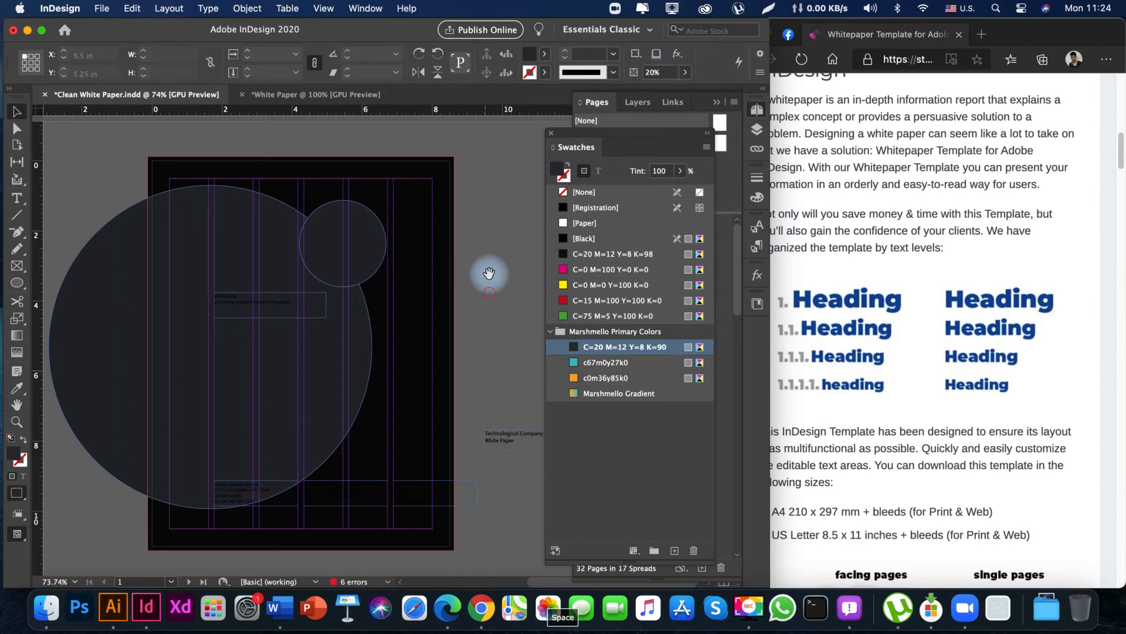
{"action": "left_click_drag", "start_coordinate": [475, 314], "coordinate": [482, 239]}
{"action": "left_click_drag", "start_coordinate": [481, 239], "coordinate": [476, 332]}
{"action": "key", "text": "w"}
Move the large circle straight down to about Y 1.3 in on the cover.
{"action": "key", "text": "space"}
{"action": "left_click_drag", "start_coordinate": [298, 342], "coordinate": [335, 352]}
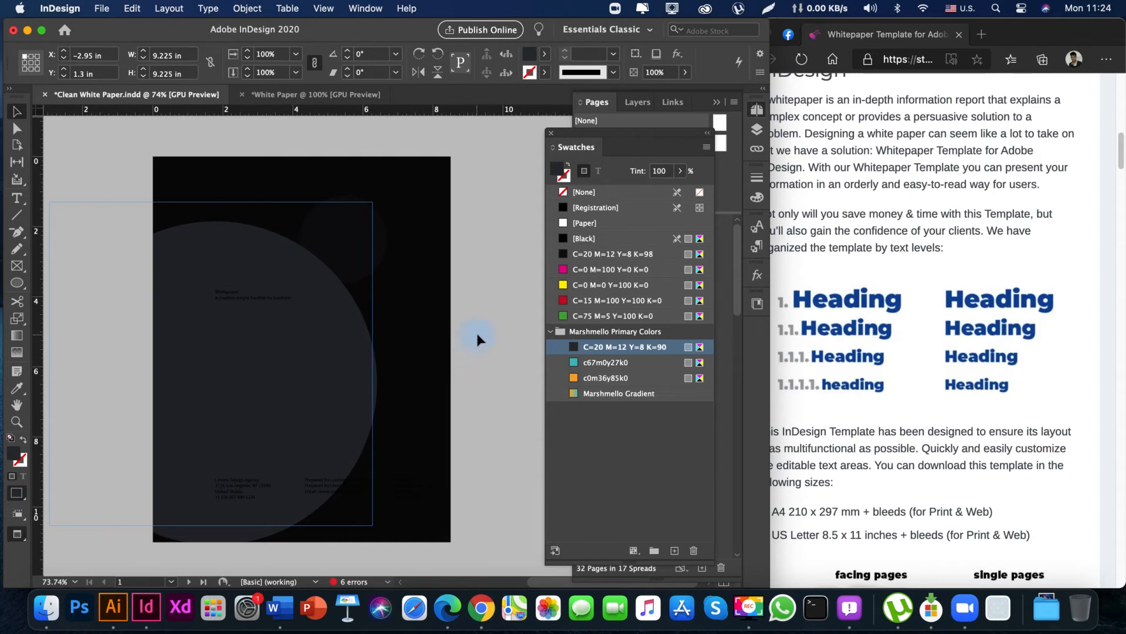
{"action": "key", "text": "space"}
{"action": "left_click_drag", "start_coordinate": [347, 396], "coordinate": [474, 344]}
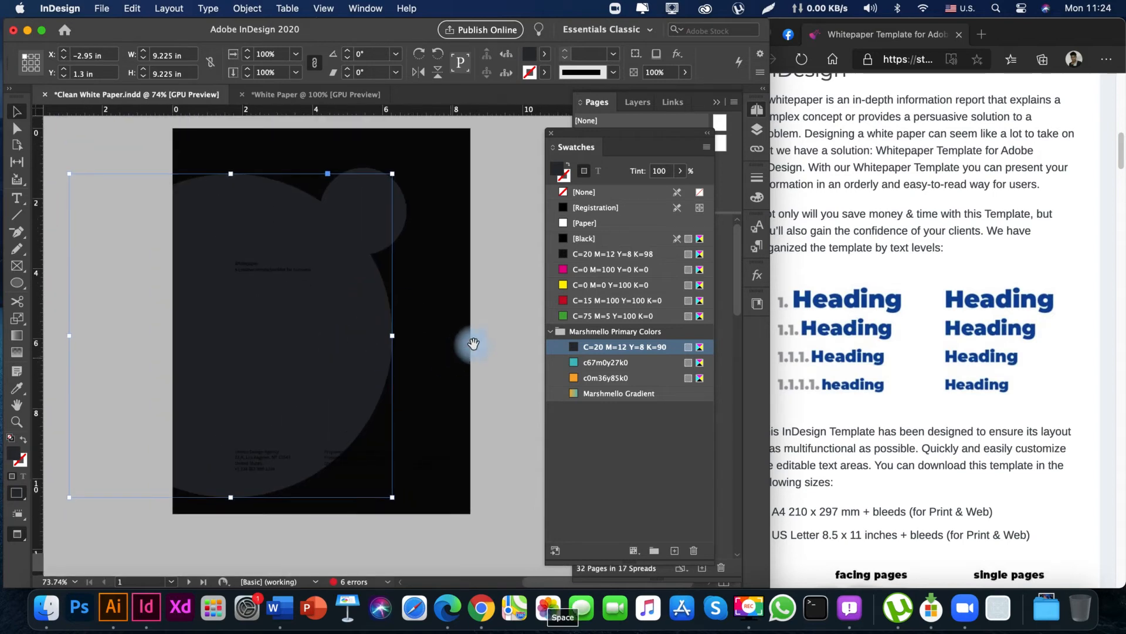
{"action": "left_click_drag", "start_coordinate": [315, 276], "coordinate": [307, 332]}
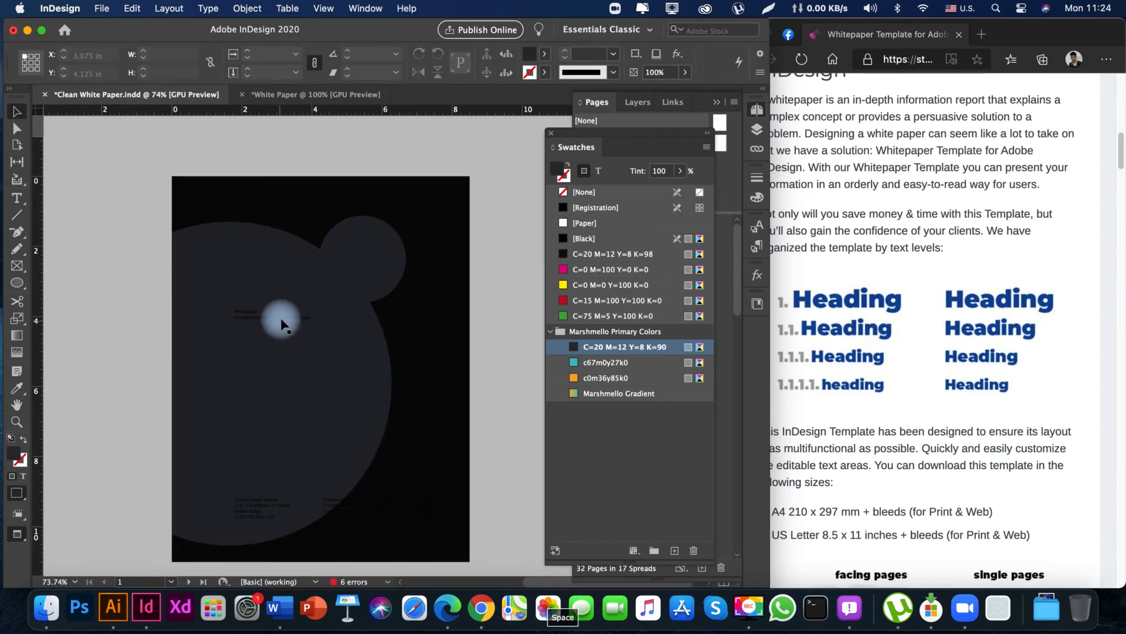
Fill the small upper circle with the teal c67m0y27k0 swatch.
{"action": "left_click", "coordinate": [281, 323]}
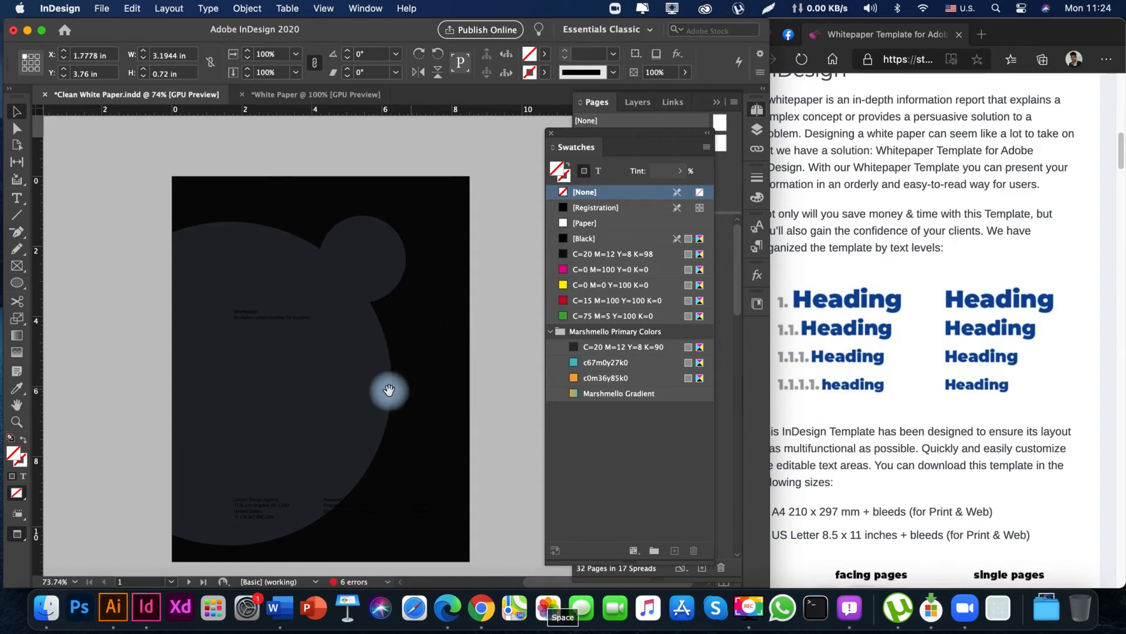
{"action": "mouse_move", "coordinate": [390, 390]}
{"action": "left_mouse_down"}
{"action": "mouse_move", "coordinate": [374, 282]}
{"action": "mouse_move", "coordinate": [375, 378]}
{"action": "left_mouse_up"}
{"action": "left_click", "coordinate": [385, 256]}
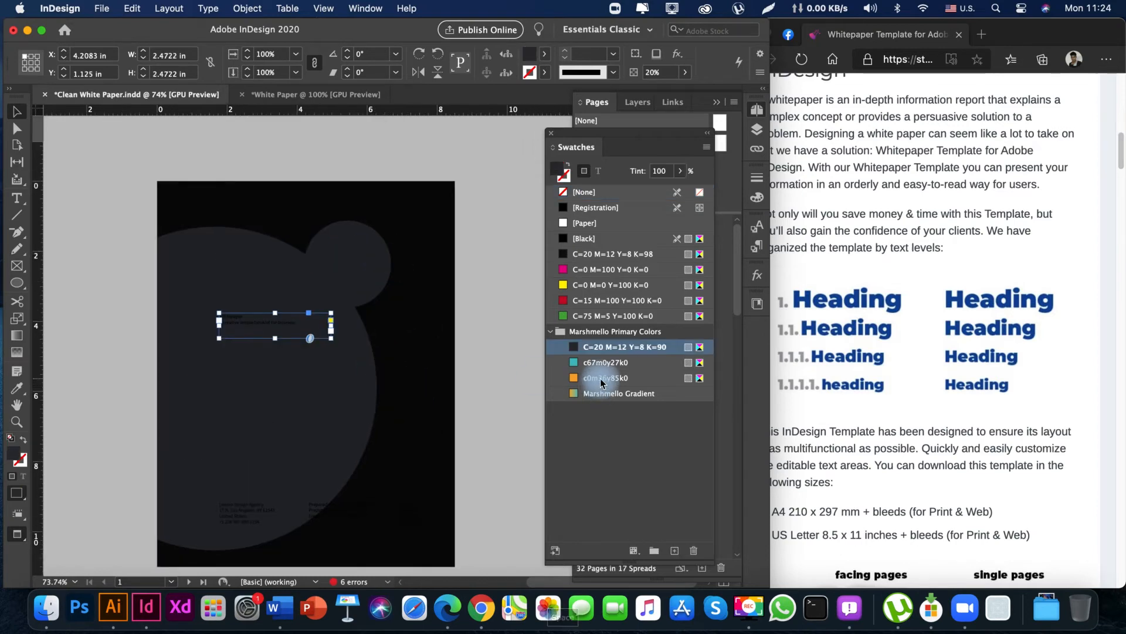
{"action": "left_click", "coordinate": [600, 363]}
{"action": "left_click", "coordinate": [473, 354]}
{"action": "left_click_drag", "start_coordinate": [505, 413], "coordinate": [509, 363]}
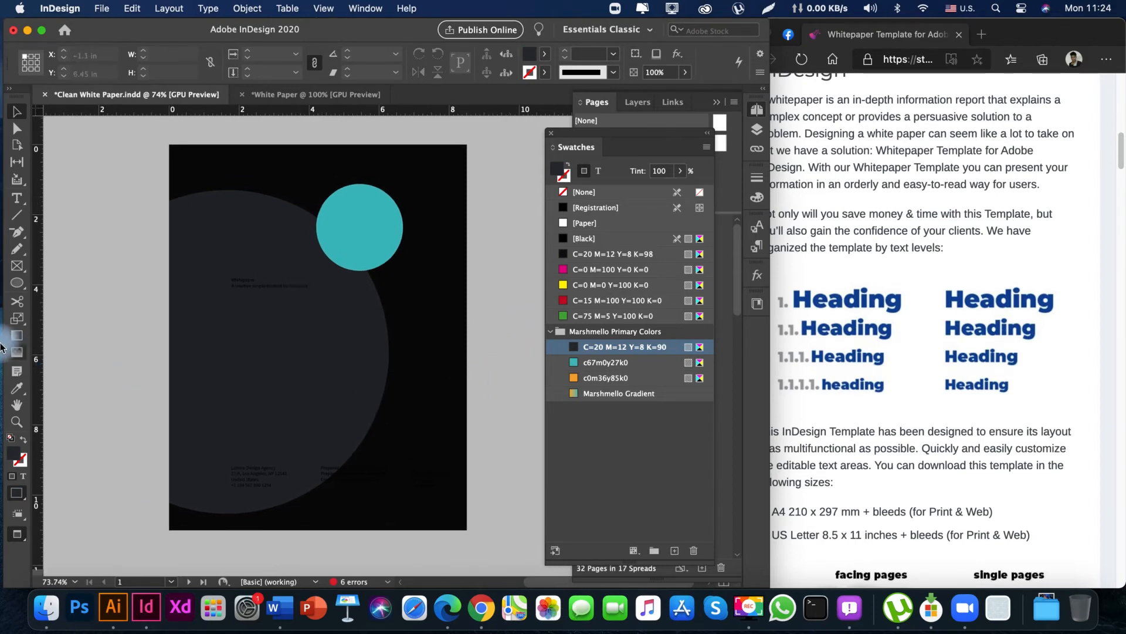
Draw a circle about 2.95 in across over the large circle's lower-right edge and fill it with the orange c0m36y85k0 swatch.
{"action": "left_click_drag", "start_coordinate": [17, 288], "coordinate": [94, 313]}
{"action": "left_click_drag", "start_coordinate": [293, 369], "coordinate": [428, 472]}
{"action": "key", "text": "v"}
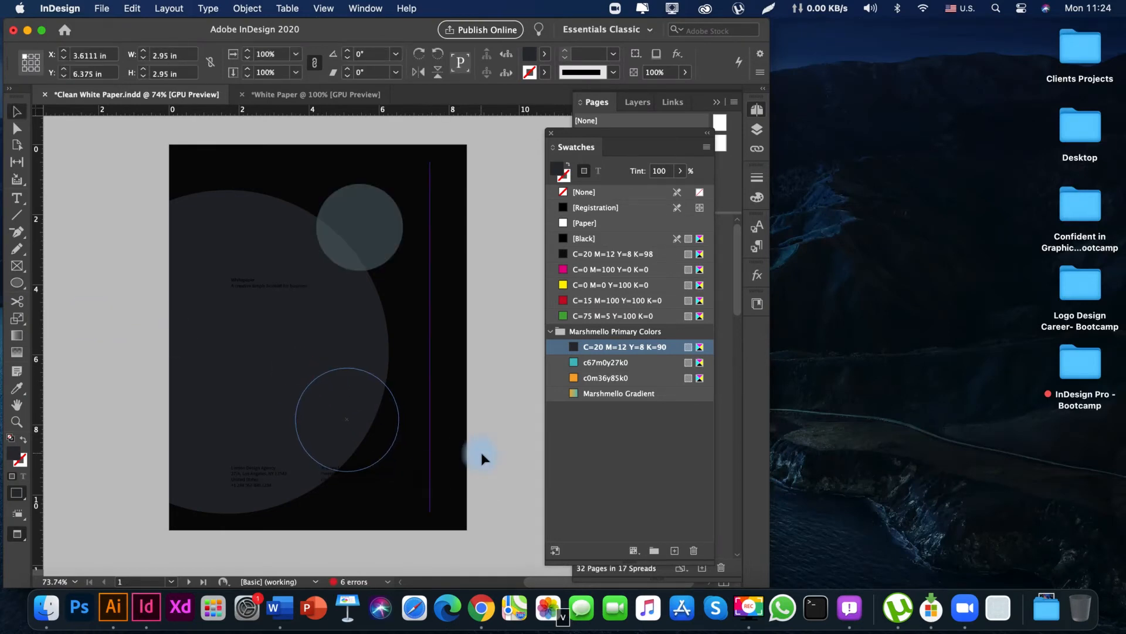
{"action": "left_click", "coordinate": [610, 378]}
{"action": "left_click", "coordinate": [510, 426]}
{"action": "key", "text": "space"}
{"action": "left_click_drag", "start_coordinate": [474, 411], "coordinate": [461, 372]}
{"action": "left_click", "coordinate": [460, 373]}
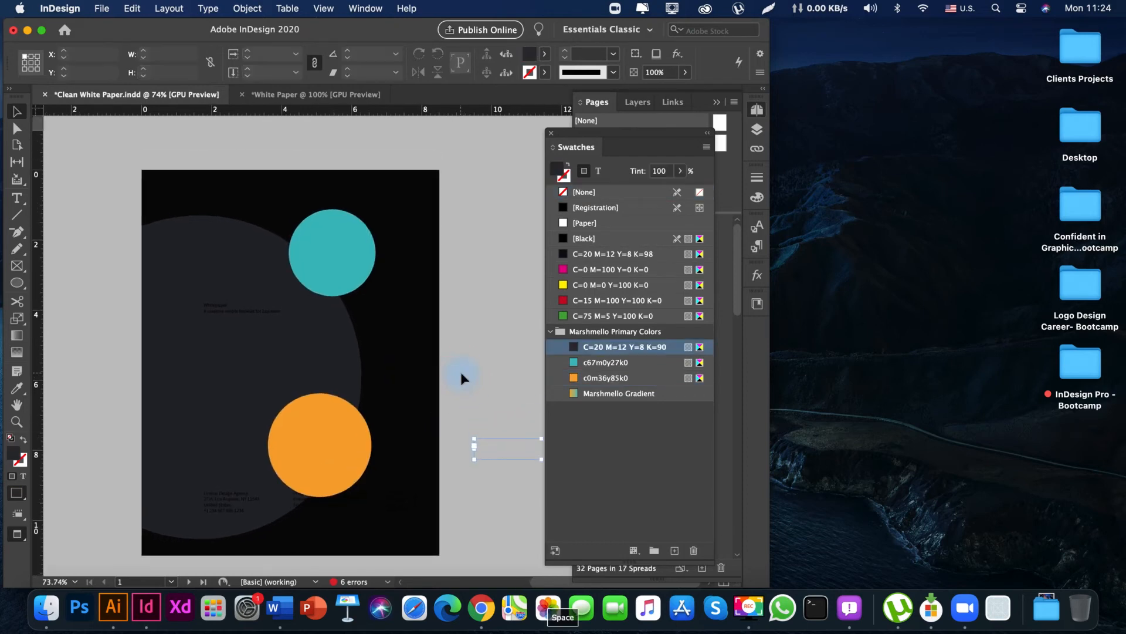
Turn the orange circle into an unfilled ring by swapping its fill and stroke, with a 6 pt stroke weight.
{"action": "key", "text": "w"}
{"action": "key", "text": "space"}
{"action": "left_click_drag", "start_coordinate": [295, 352], "coordinate": [402, 376]}
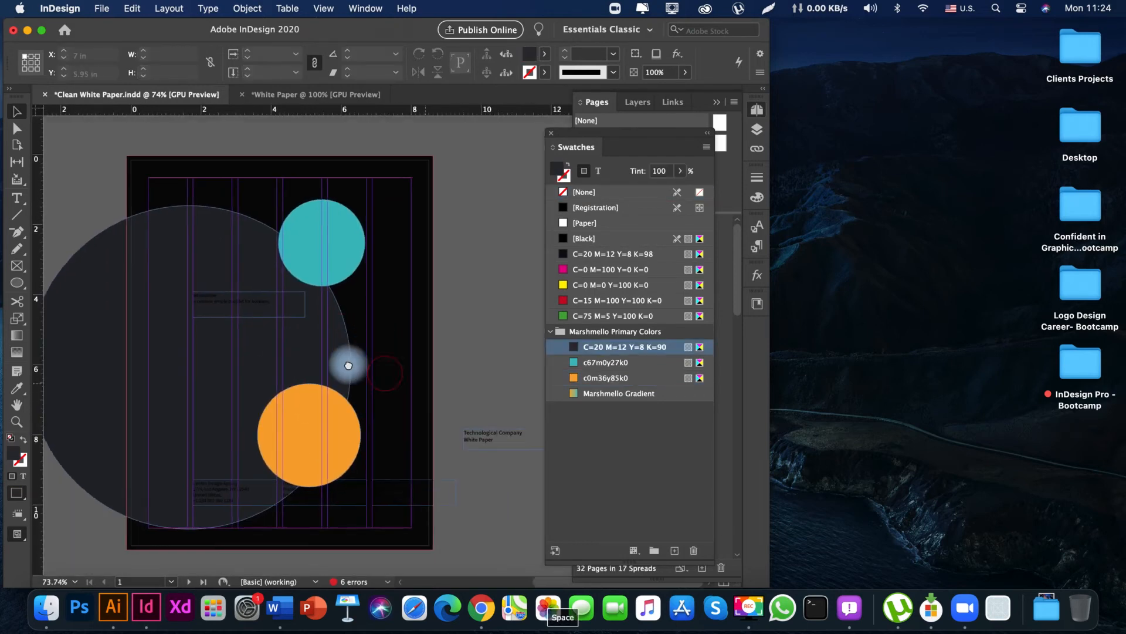
{"action": "left_click", "coordinate": [321, 449]}
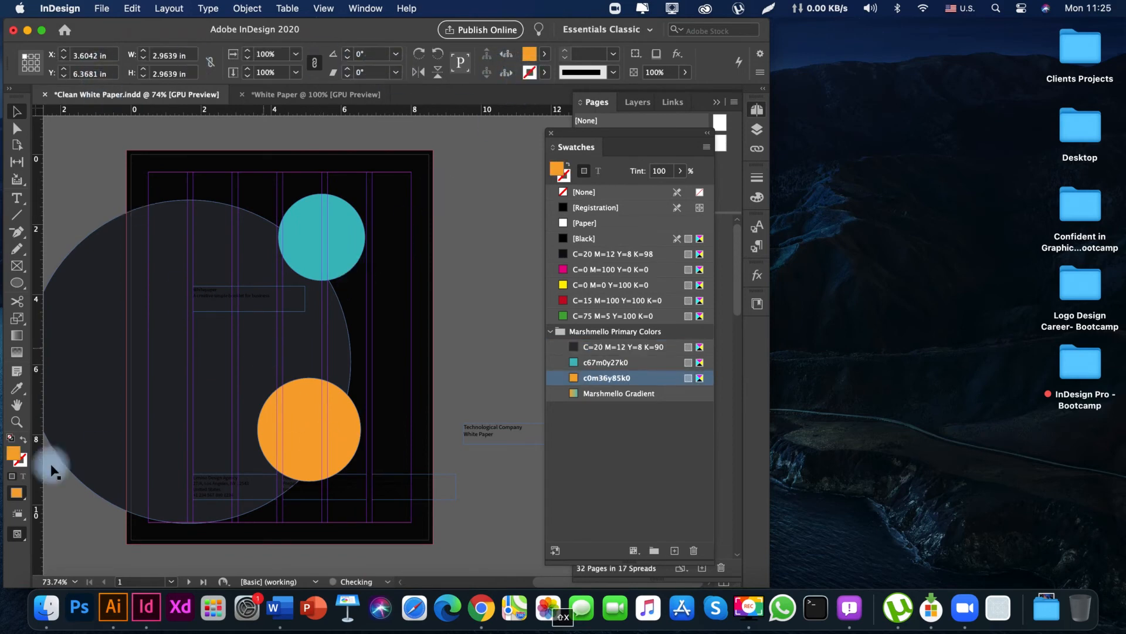
{"action": "left_click", "coordinate": [23, 439]}
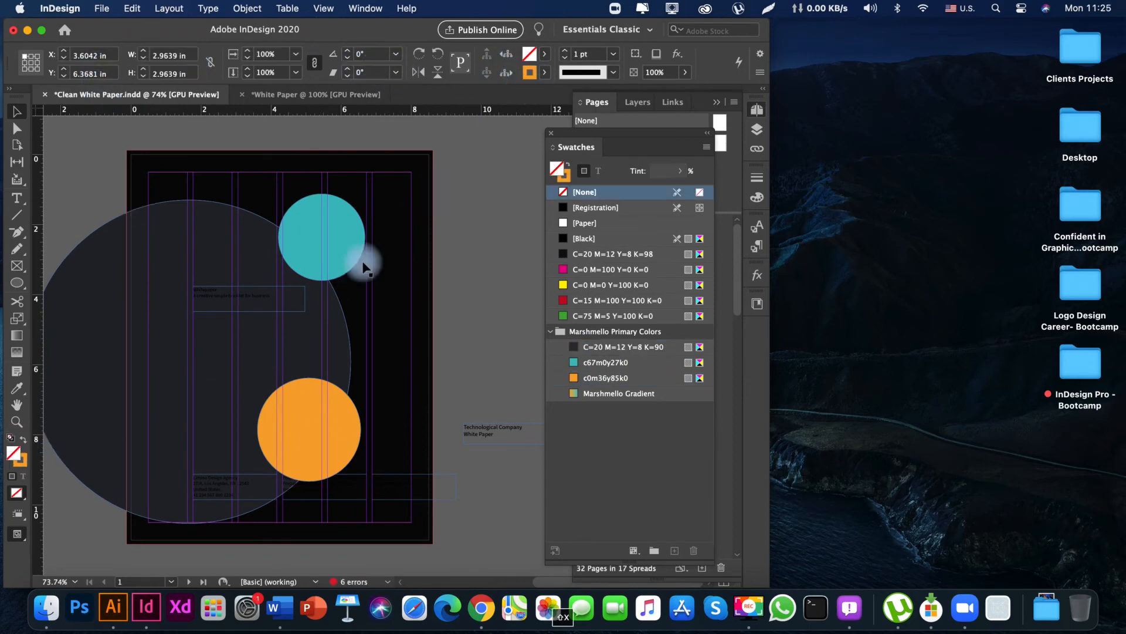
{"action": "left_click", "coordinate": [613, 54]}
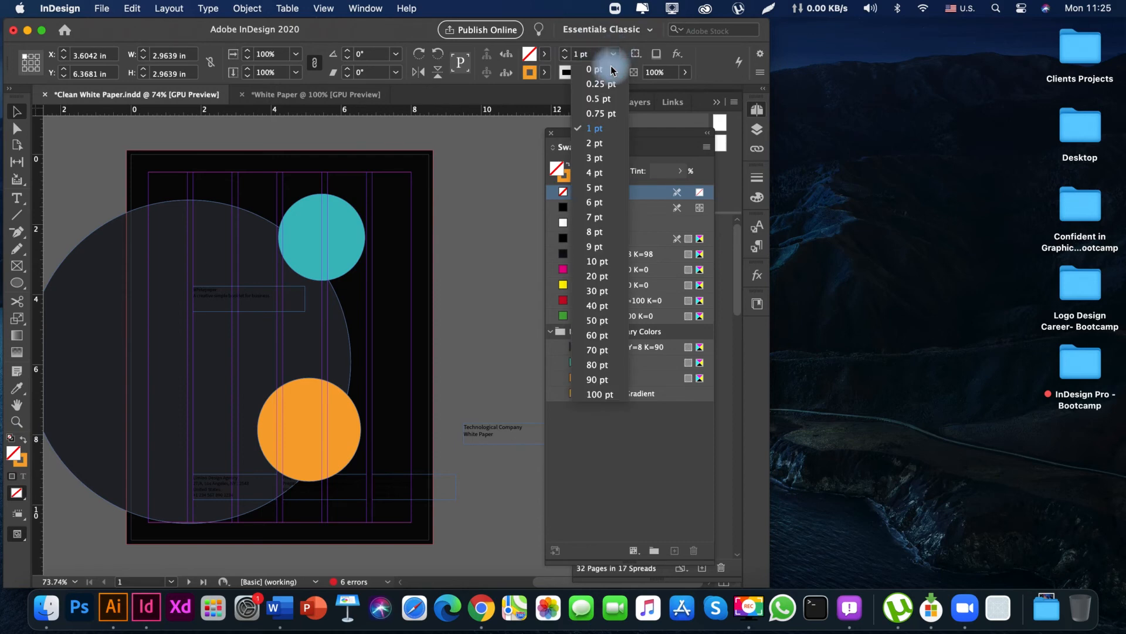
{"action": "left_click", "coordinate": [600, 204]}
{"action": "left_click", "coordinate": [452, 352]}
{"action": "left_click_drag", "start_coordinate": [339, 389], "coordinate": [414, 392]}
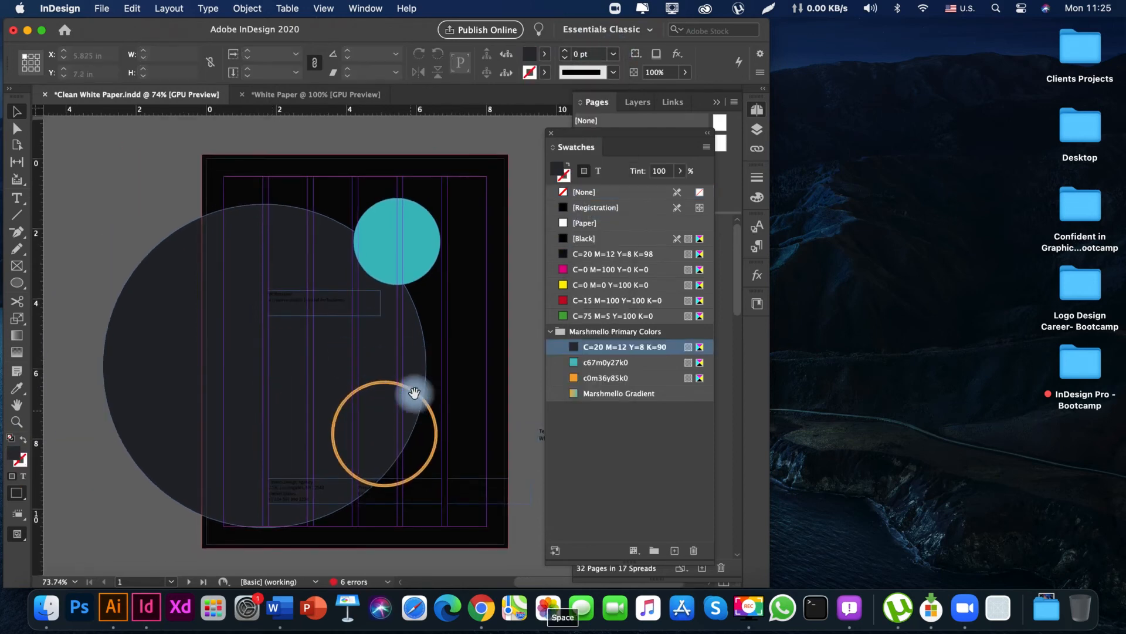
Send the orange ring and the cover's background rectangle to the back together.
{"action": "left_click", "coordinate": [432, 412]}
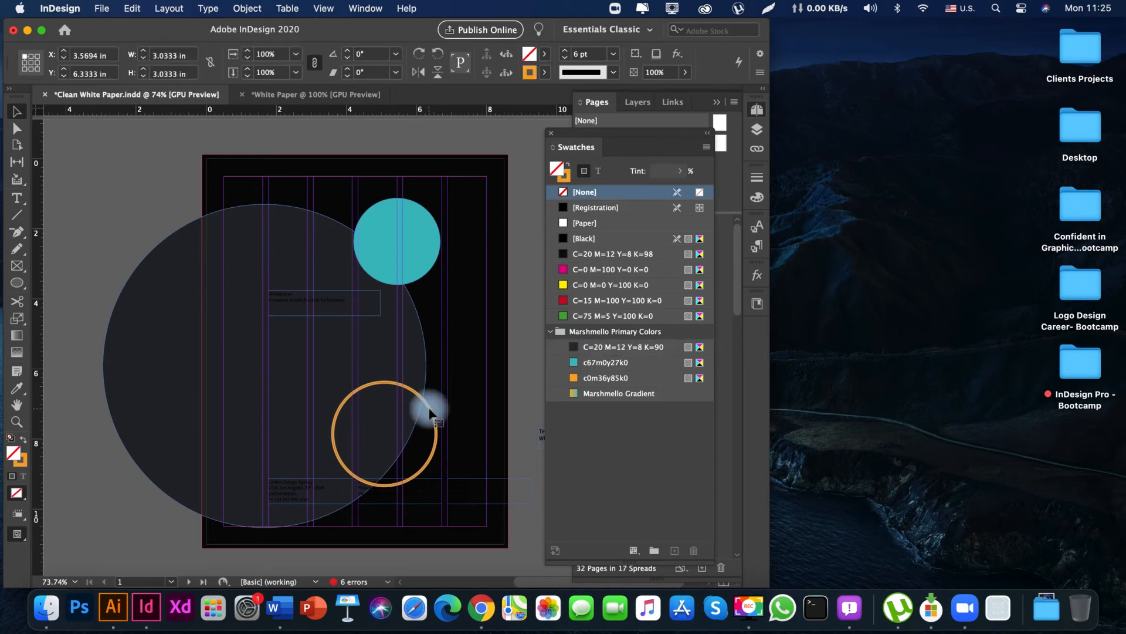
{"action": "left_click", "coordinate": [462, 421], "text": "shift"}
{"action": "key", "text": "shift+super+bracketleft"}
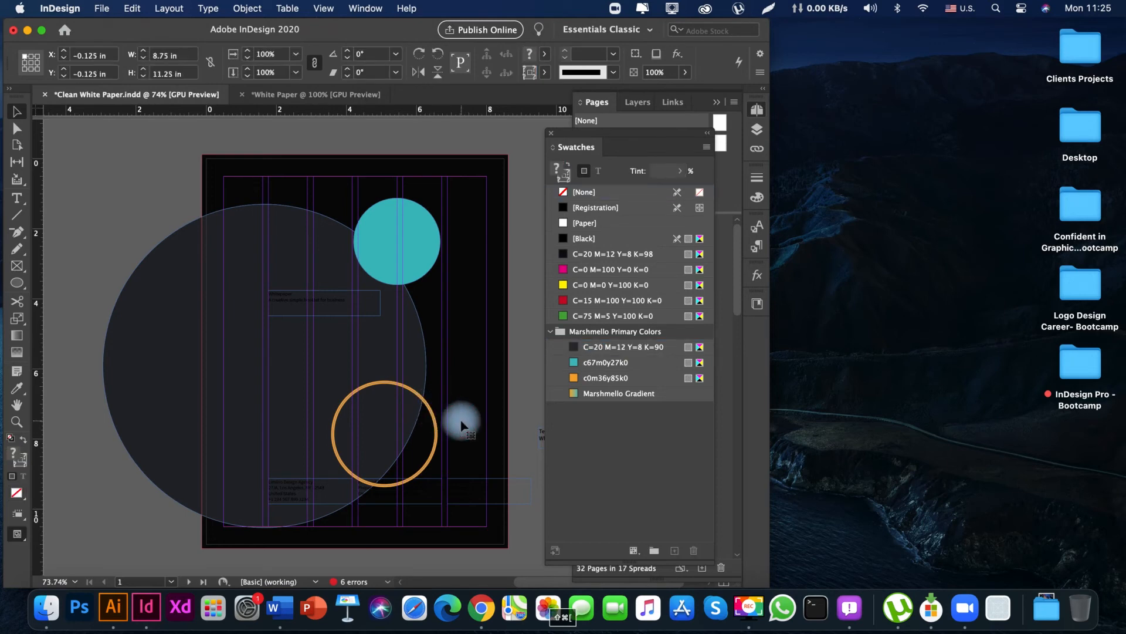
Set the opacity of the small teal circle on the cover to 100%.
{"action": "key", "text": "space"}
{"action": "left_click_drag", "start_coordinate": [456, 411], "coordinate": [382, 388]}
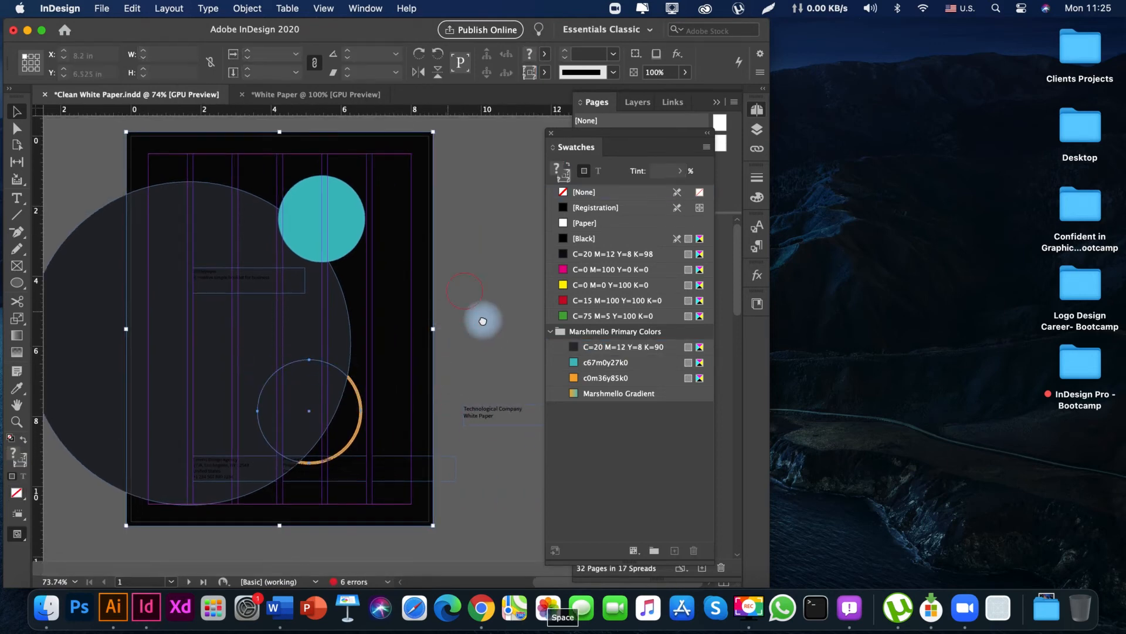
{"action": "left_click", "coordinate": [484, 322]}
{"action": "key", "text": "space"}
{"action": "left_click_drag", "start_coordinate": [439, 285], "coordinate": [457, 236]}
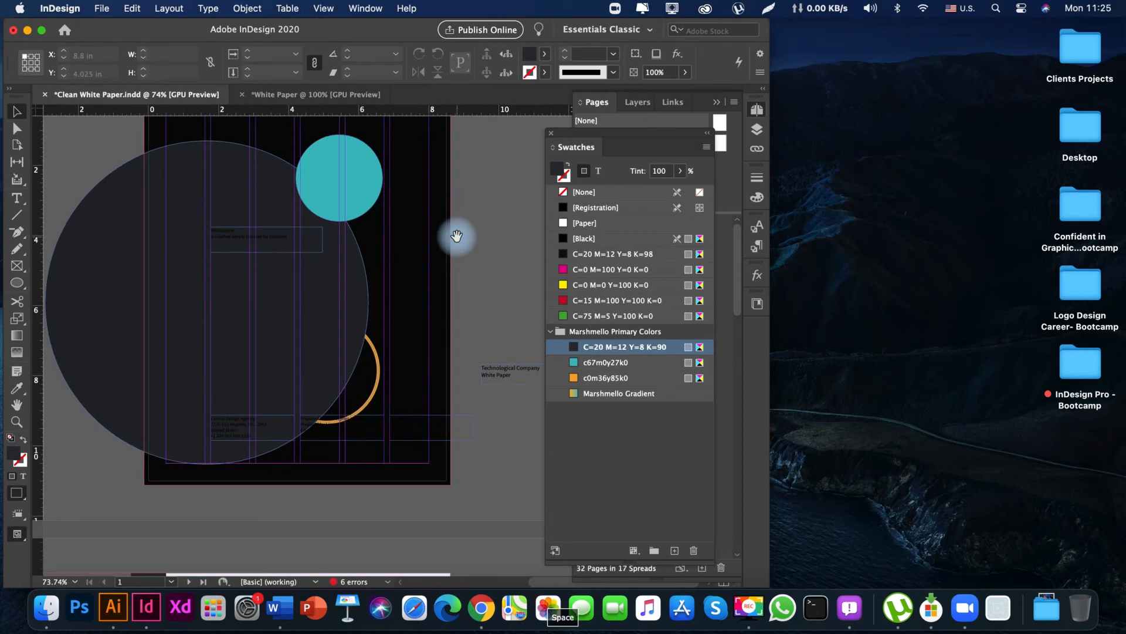
{"action": "left_click", "coordinate": [332, 187]}
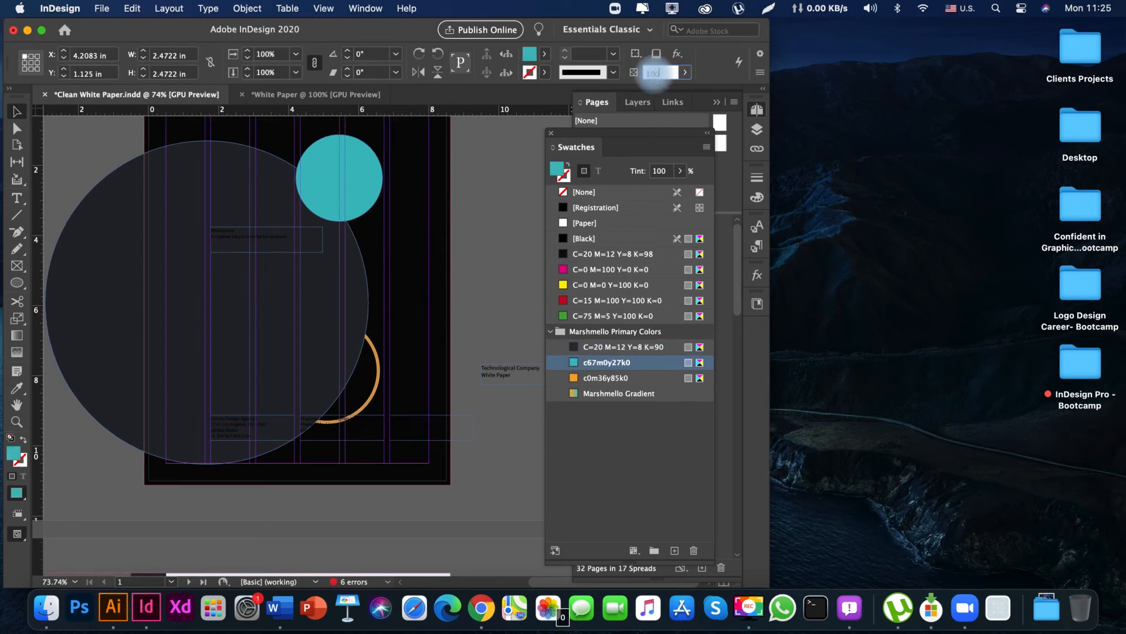
{"action": "left_click", "coordinate": [483, 261]}
{"action": "key", "text": "space"}
{"action": "left_click_drag", "start_coordinate": [433, 221], "coordinate": [417, 307]}
{"action": "mouse_move", "coordinate": [333, 401]}
{"action": "left_mouse_down"}
{"action": "mouse_move", "coordinate": [412, 362]}
{"action": "mouse_move", "coordinate": [333, 401]}
{"action": "left_mouse_up"}
{"action": "key", "text": "space"}
Switch to preview mode and move the orange ring about 0.9 in to the right on the cover.
{"action": "key", "text": "w"}
{"action": "left_click_drag", "start_coordinate": [207, 335], "coordinate": [216, 334]}
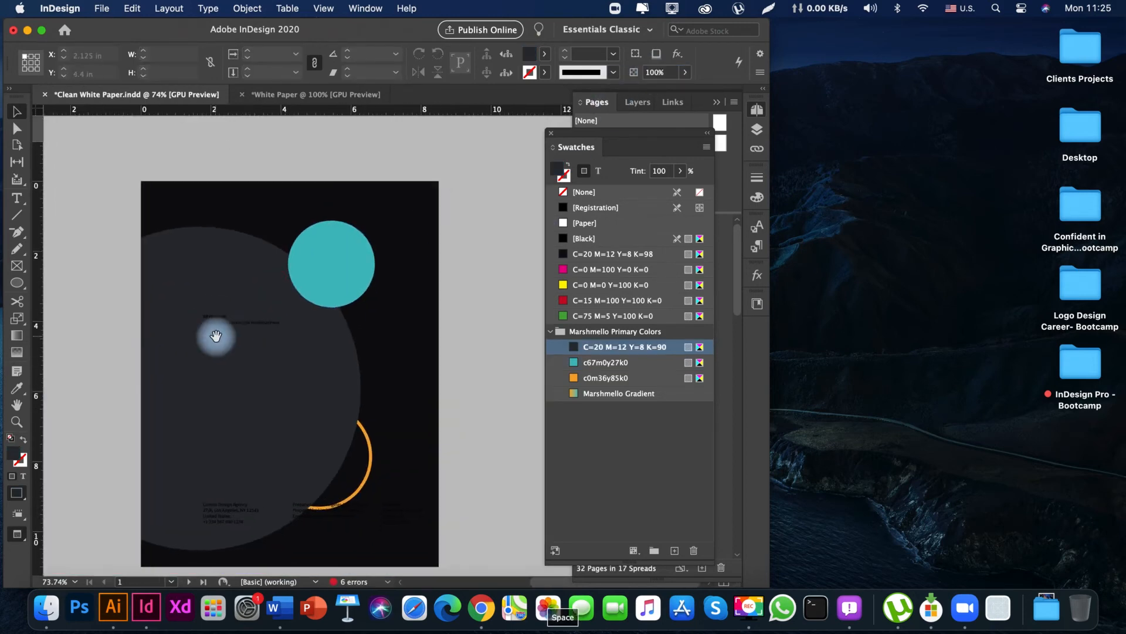
{"action": "left_click_drag", "start_coordinate": [310, 379], "coordinate": [367, 344]}
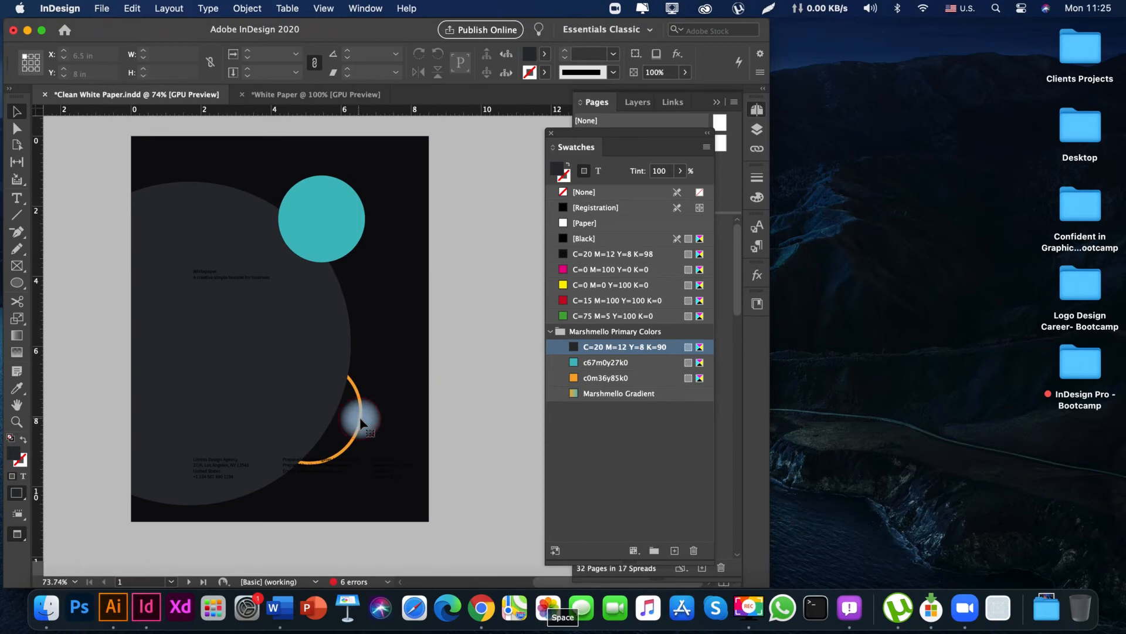
{"action": "left_click_drag", "start_coordinate": [361, 422], "coordinate": [393, 424]}
{"action": "key", "text": "space"}
{"action": "mouse_move", "coordinate": [451, 347]}
{"action": "left_mouse_down"}
{"action": "mouse_move", "coordinate": [454, 392]}
{"action": "mouse_move", "coordinate": [455, 320]}
{"action": "mouse_move", "coordinate": [444, 319]}
{"action": "mouse_move", "coordinate": [477, 375]}
{"action": "mouse_move", "coordinate": [469, 334]}
{"action": "left_mouse_up"}
{"action": "left_click", "coordinate": [457, 335]}
{"action": "key", "text": "space"}
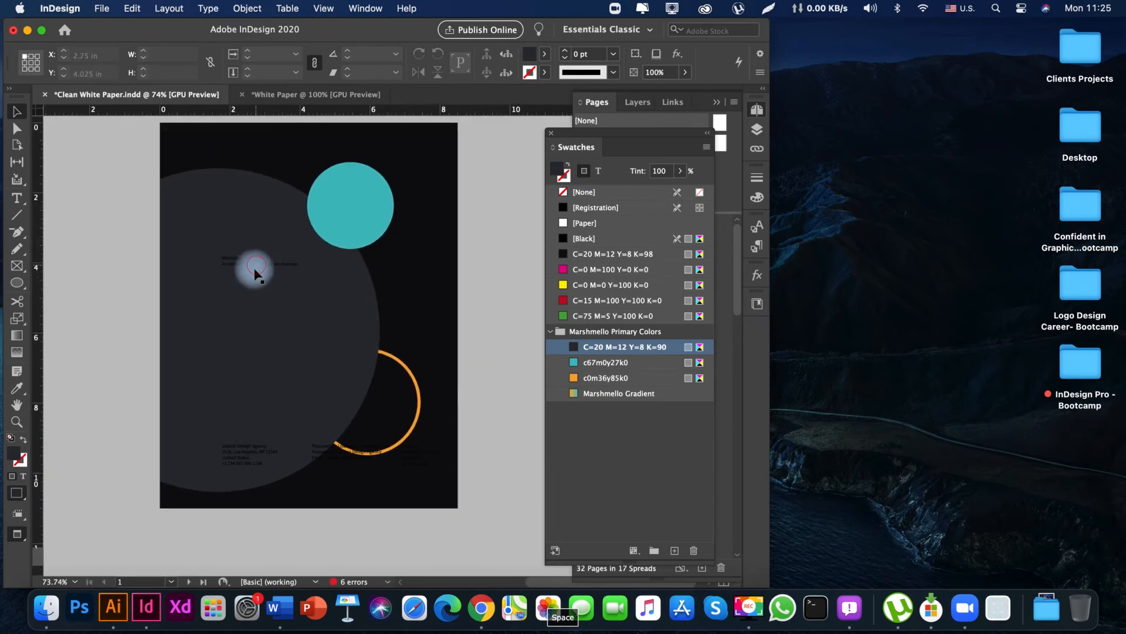
Move the cover's title text frame down to Y 5.05 in and apply the H1.1 paragraph style to it.
{"action": "left_click_drag", "start_coordinate": [255, 273], "coordinate": [252, 311]}
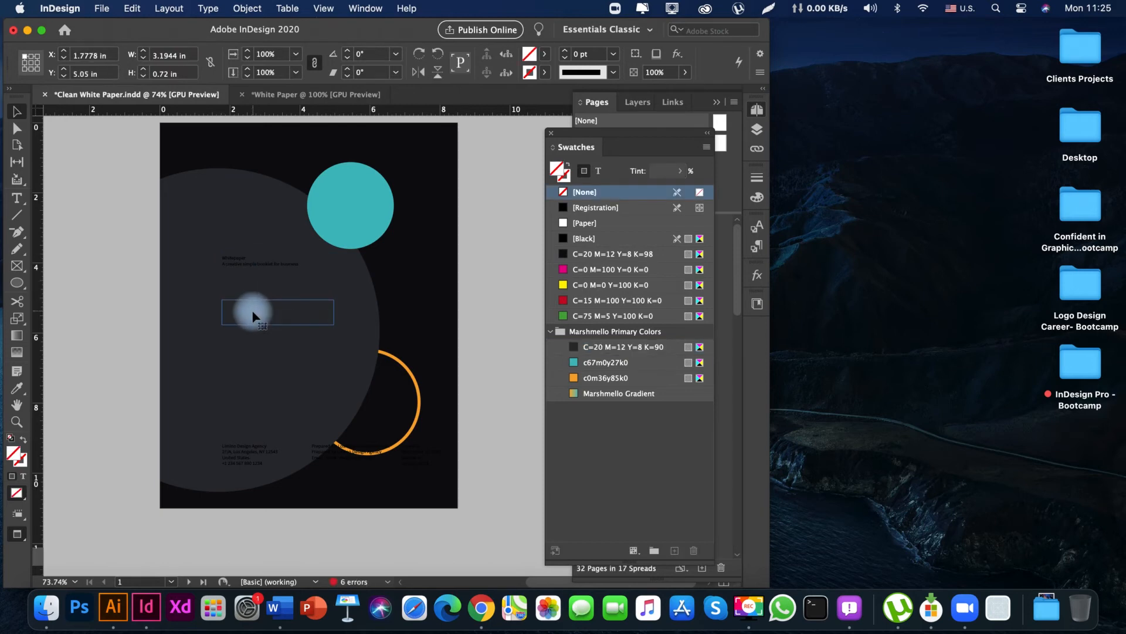
{"action": "left_click", "coordinate": [759, 248]}
{"action": "left_click", "coordinate": [631, 288]}
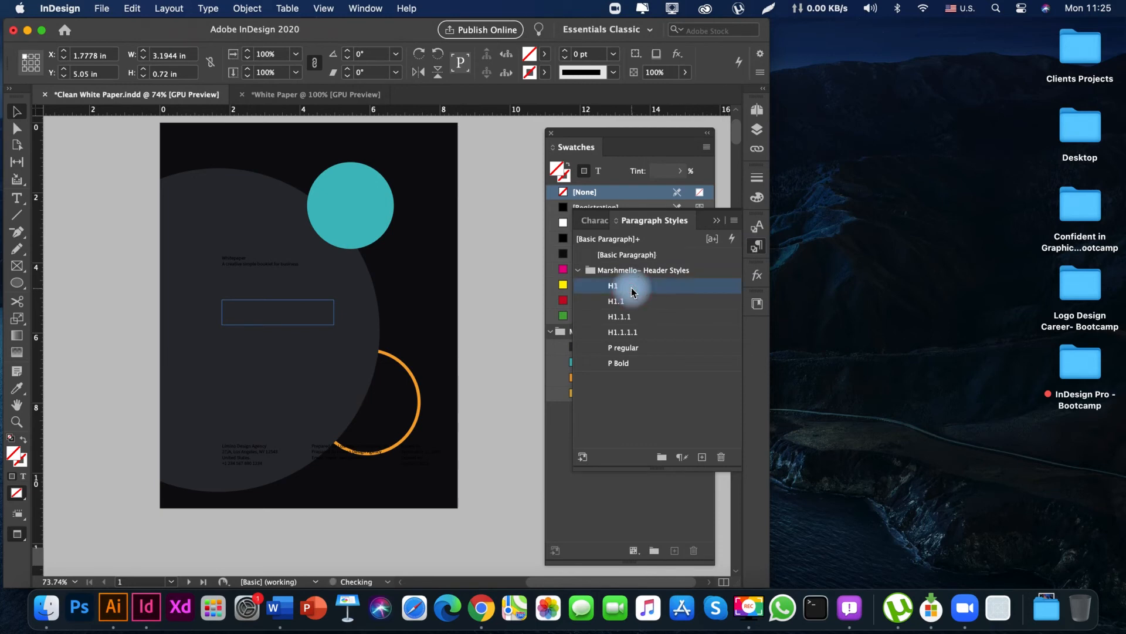
{"action": "left_click", "coordinate": [633, 302]}
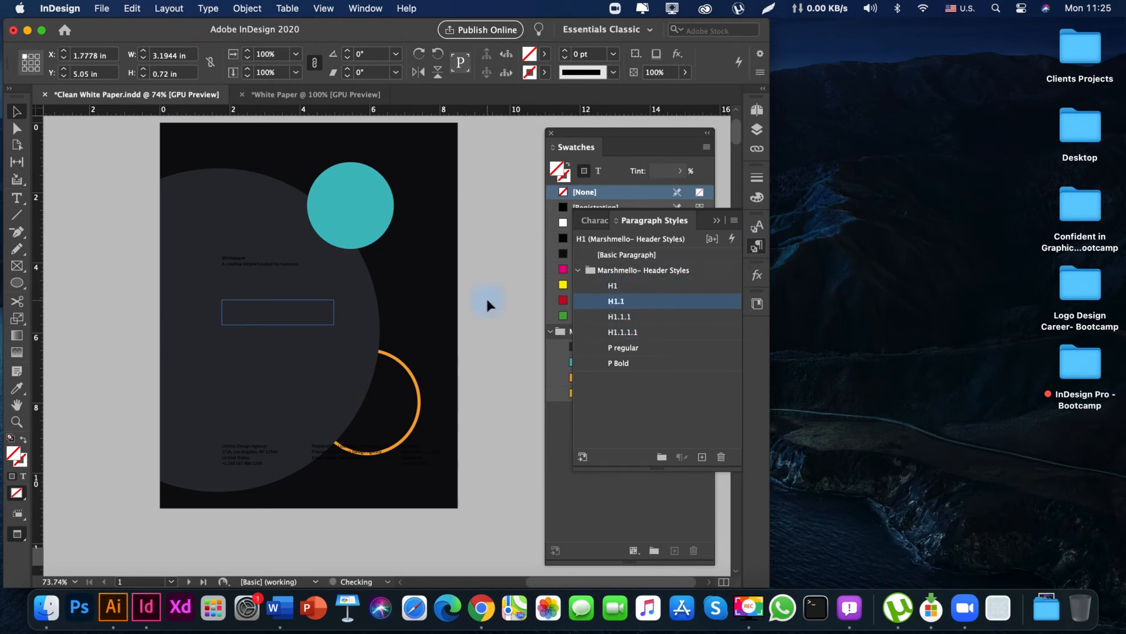
Enlarge the title text frame to about 5.85 in wide and 2.58 in high so all its text fits.
{"action": "scroll", "coordinate": [479, 308], "scroll_direction": "right", "scroll_amount": 2}
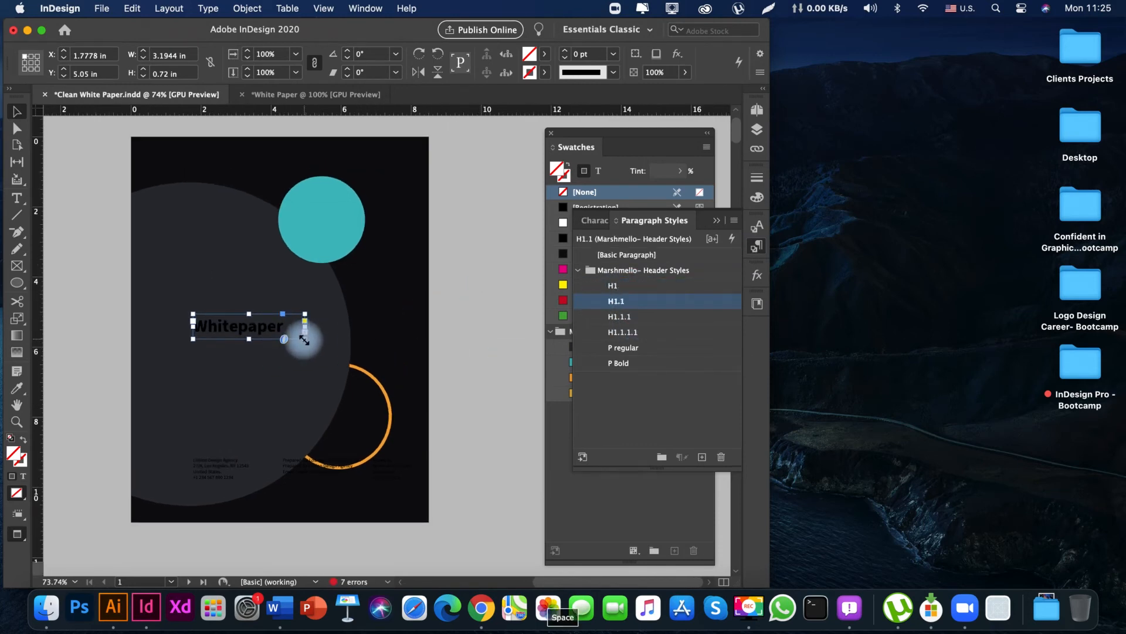
{"action": "left_click_drag", "start_coordinate": [305, 339], "coordinate": [398, 366]}
{"action": "key", "text": "space"}
{"action": "mouse_move", "coordinate": [473, 330]}
{"action": "left_mouse_down"}
{"action": "mouse_move", "coordinate": [474, 362]}
{"action": "mouse_move", "coordinate": [472, 331]}
{"action": "left_mouse_up"}
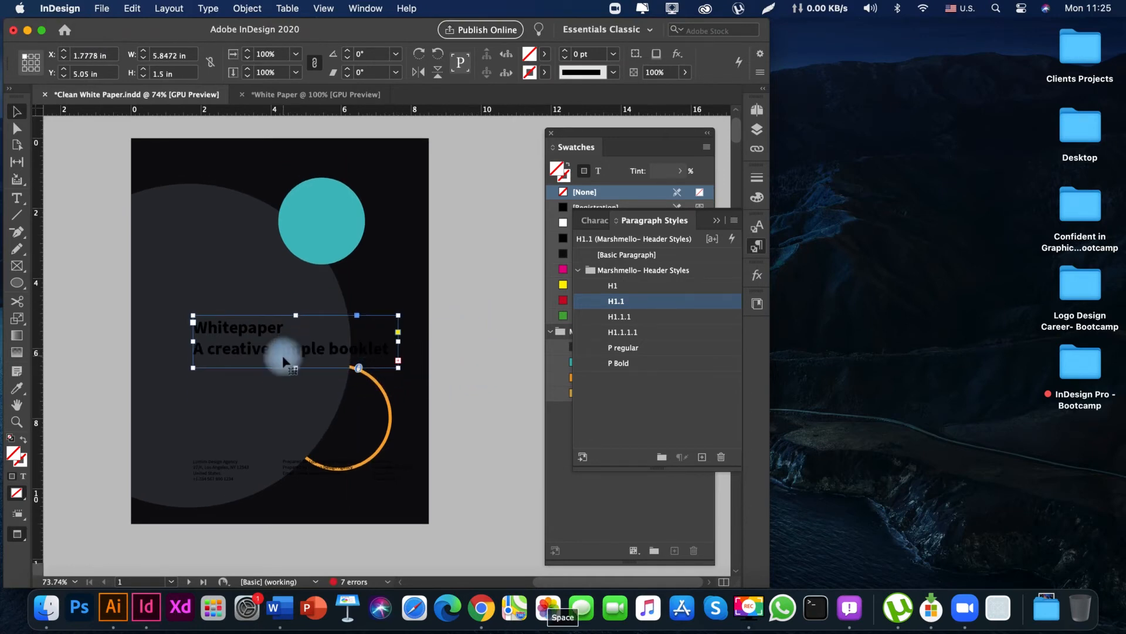
{"action": "left_click_drag", "start_coordinate": [300, 371], "coordinate": [330, 390]}
Apply the H1.1.1.1 paragraph style to the line "A creative simple booklet for business".
{"action": "key", "text": "t"}
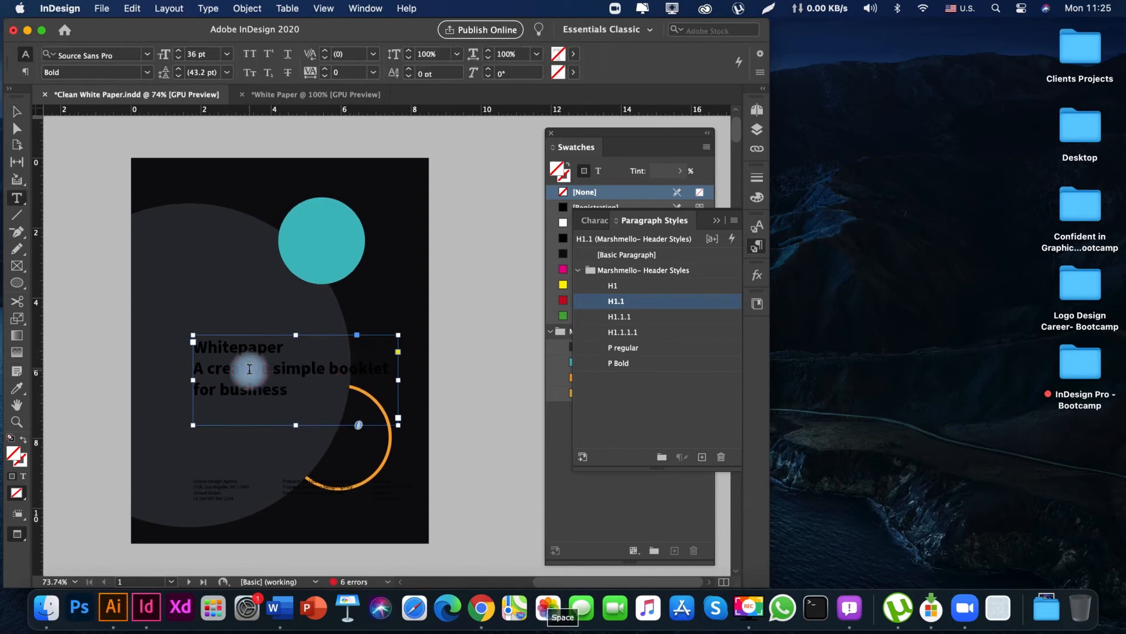
{"action": "left_click", "coordinate": [197, 368]}
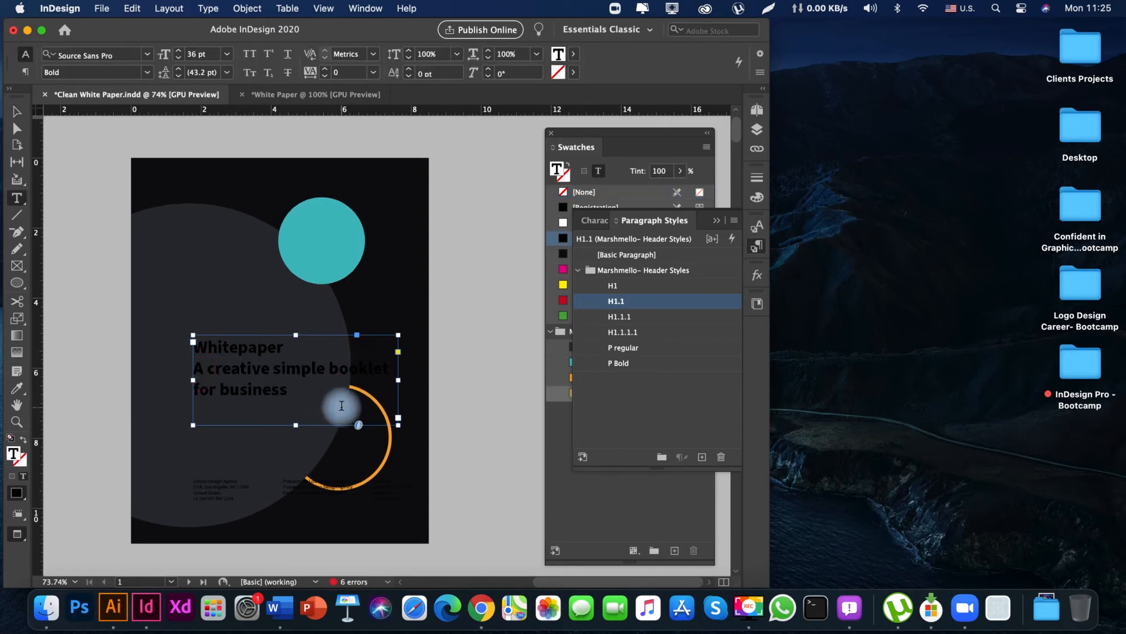
{"action": "left_click", "coordinate": [632, 332]}
{"action": "left_click", "coordinate": [237, 376]}
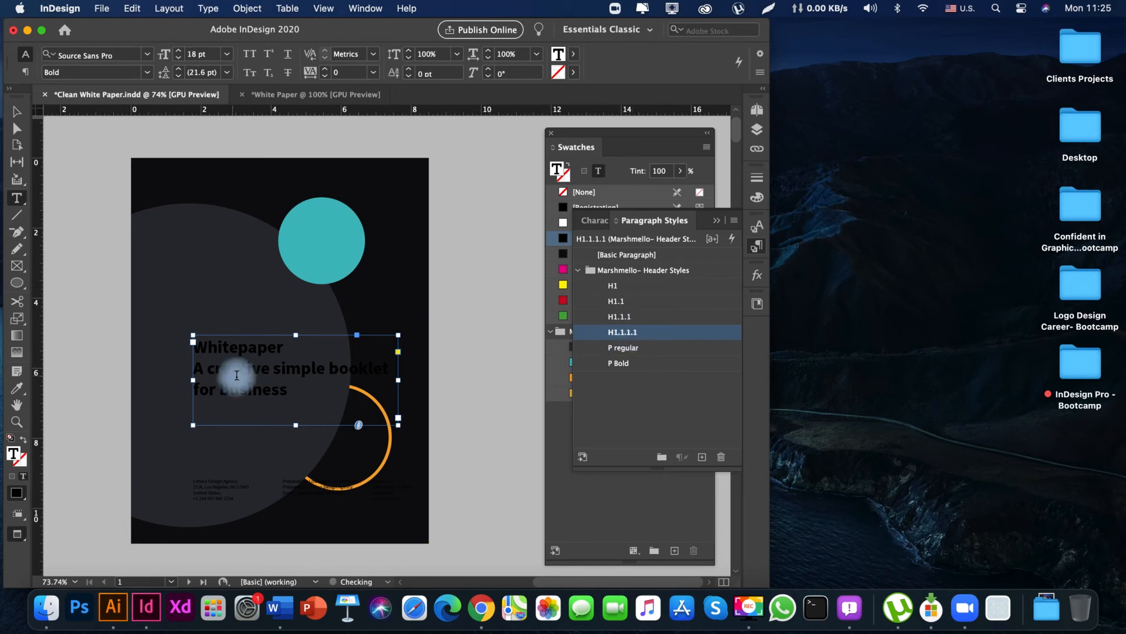
{"action": "key", "text": "Escape"}
{"action": "left_click_drag", "start_coordinate": [212, 369], "coordinate": [219, 385]}
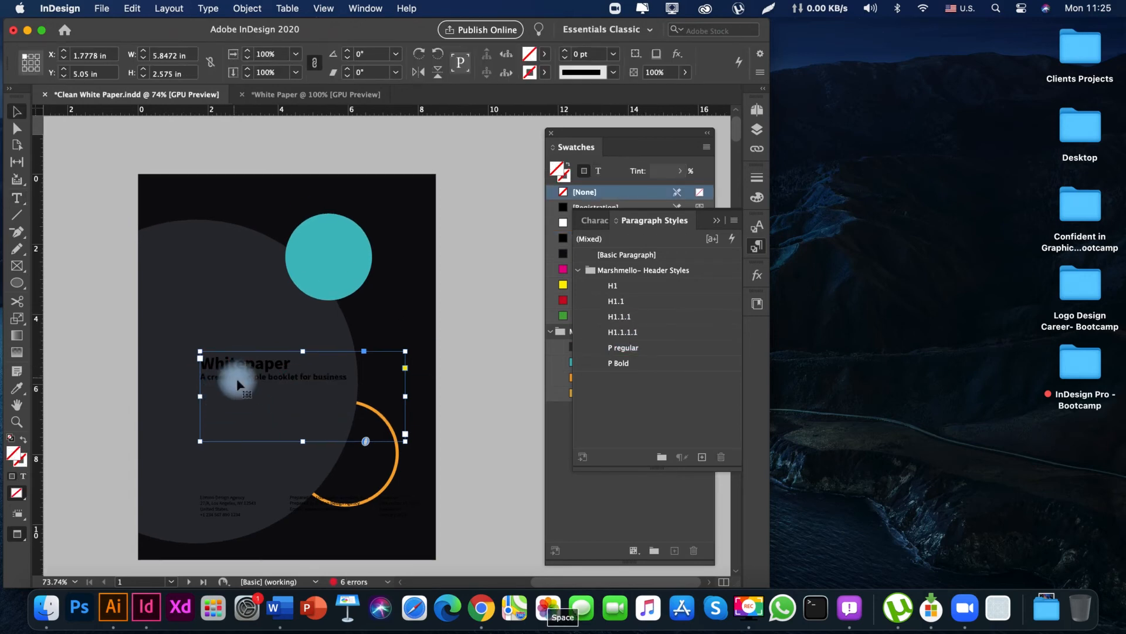
Color all the text in the title frame with the white [Paper] swatch.
{"action": "double_click", "coordinate": [240, 381]}
{"action": "key", "text": "super+a"}
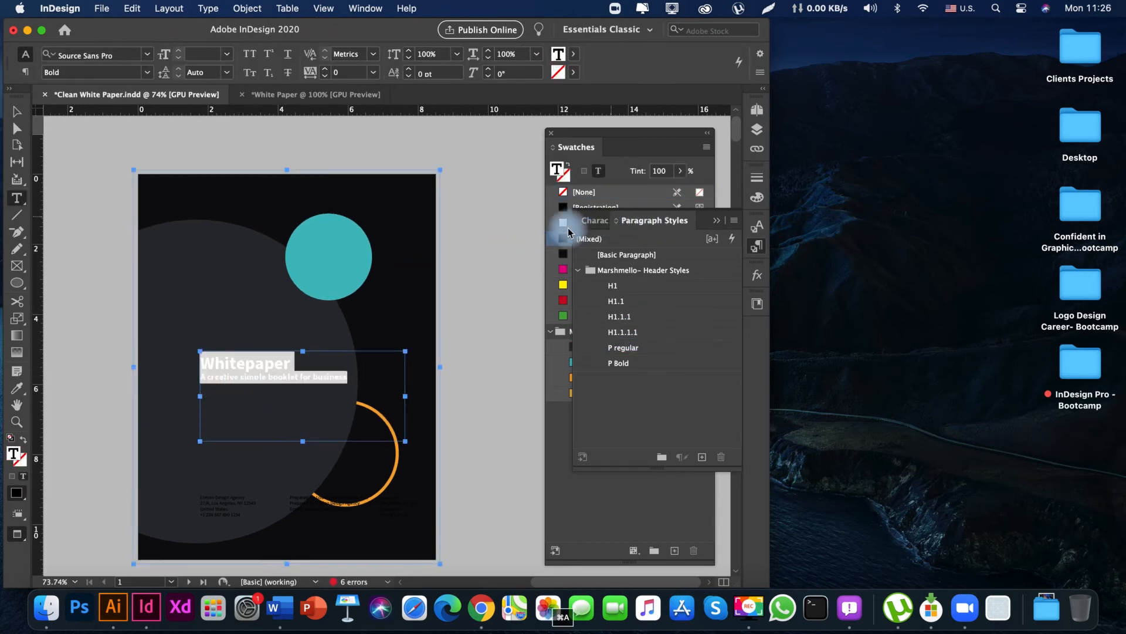
{"action": "left_click", "coordinate": [562, 230]}
{"action": "key", "text": "Escape"}
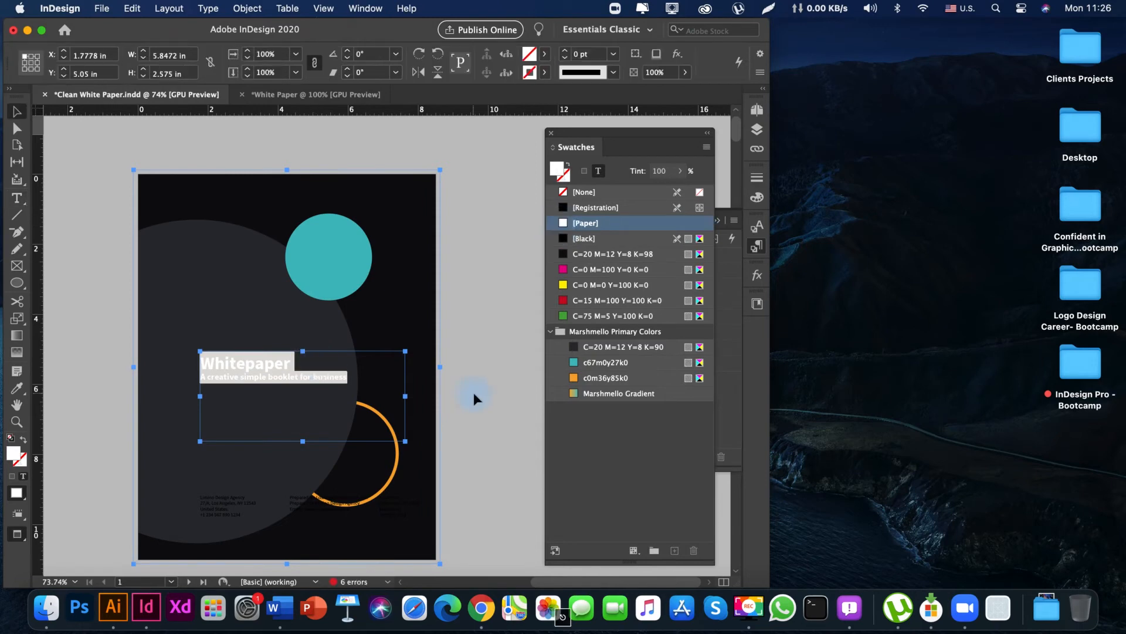
{"action": "left_click", "coordinate": [474, 393]}
{"action": "left_click_drag", "start_coordinate": [443, 339], "coordinate": [446, 370]}
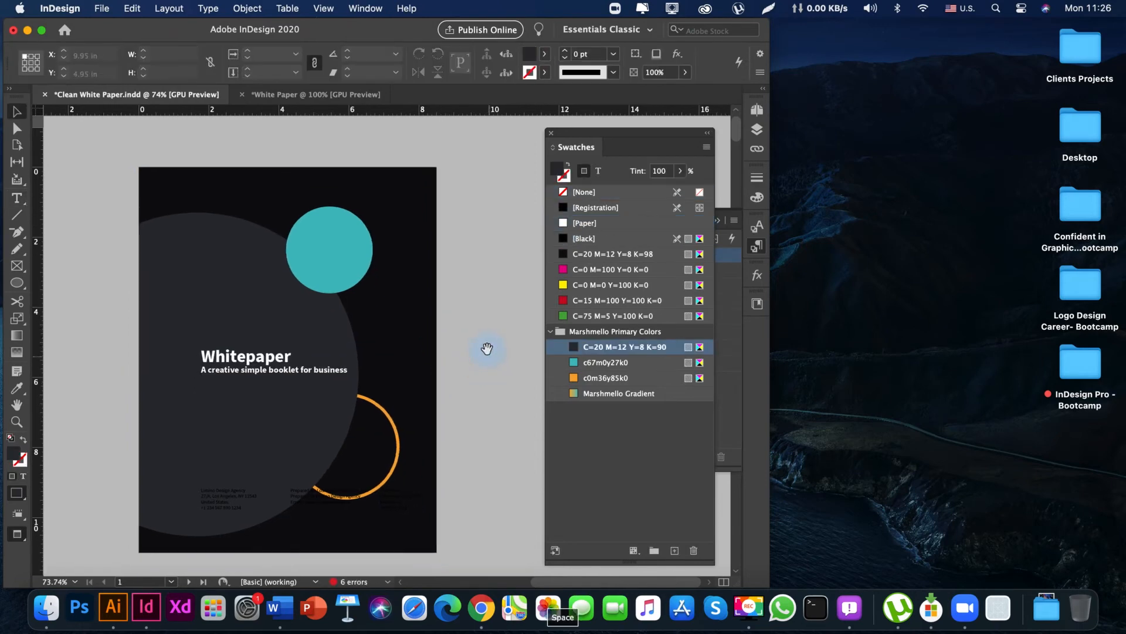
Color the "Whitepaper" heading with the teal c67m0y27k0 swatch.
{"action": "double_click", "coordinate": [267, 358]}
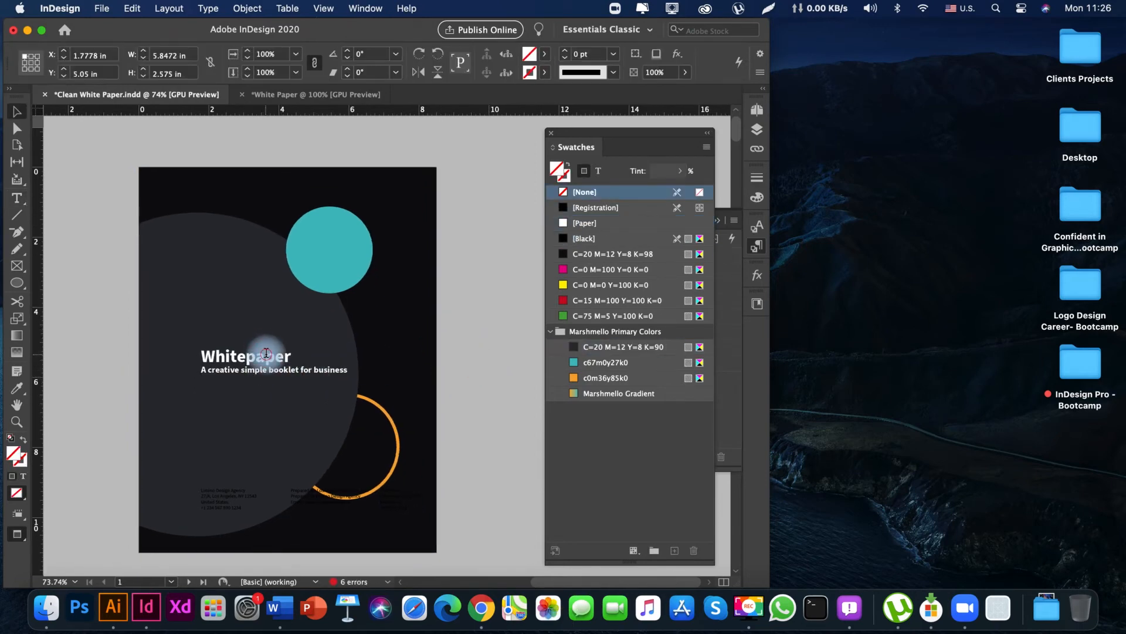
{"action": "left_click", "coordinate": [604, 363]}
{"action": "key", "text": "Escape"}
{"action": "left_click", "coordinate": [468, 405]}
{"action": "left_click_drag", "start_coordinate": [469, 410], "coordinate": [471, 372]}
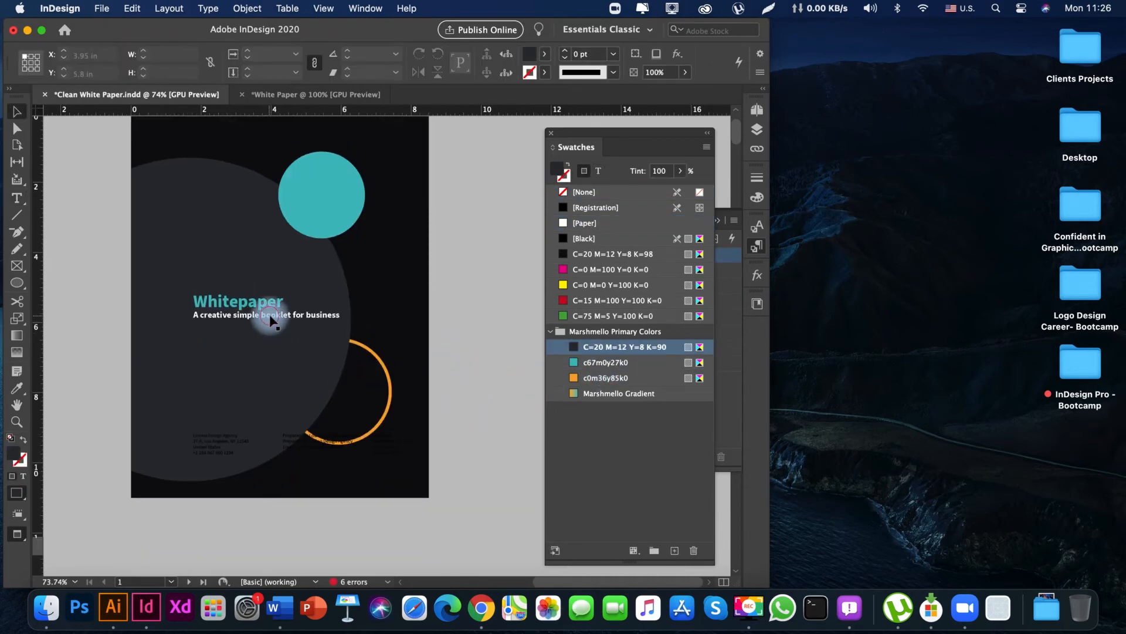
Set the leading of the "A creative simple booklet for business" subtitle to 24 pt.
{"action": "double_click", "coordinate": [270, 317]}
{"action": "triple_click", "coordinate": [269, 314]}
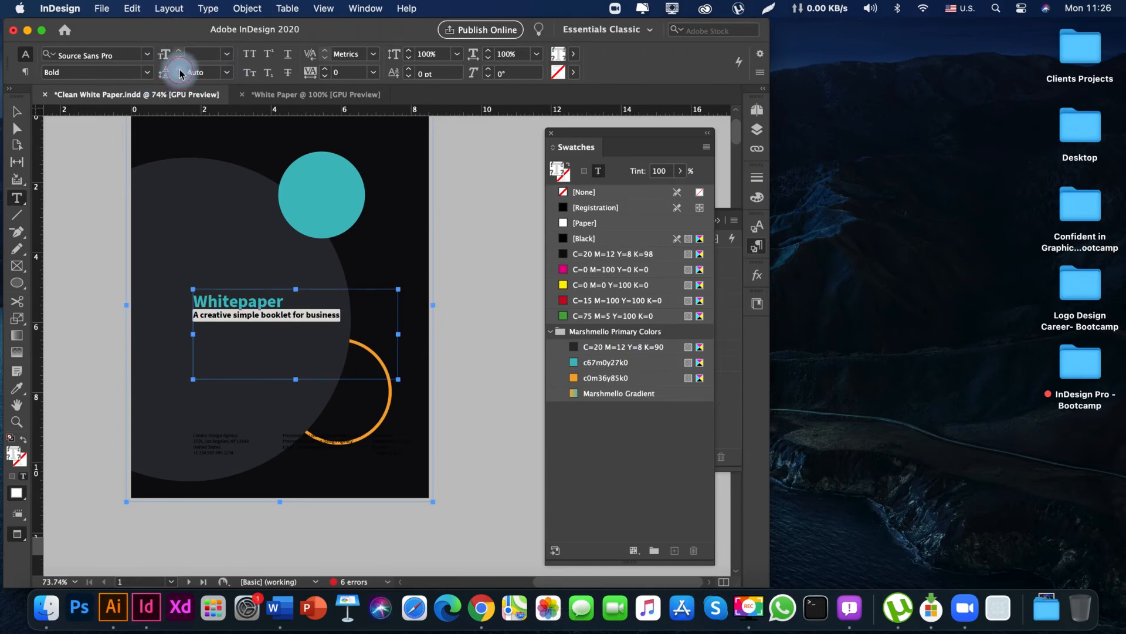
{"action": "left_click", "coordinate": [227, 72]}
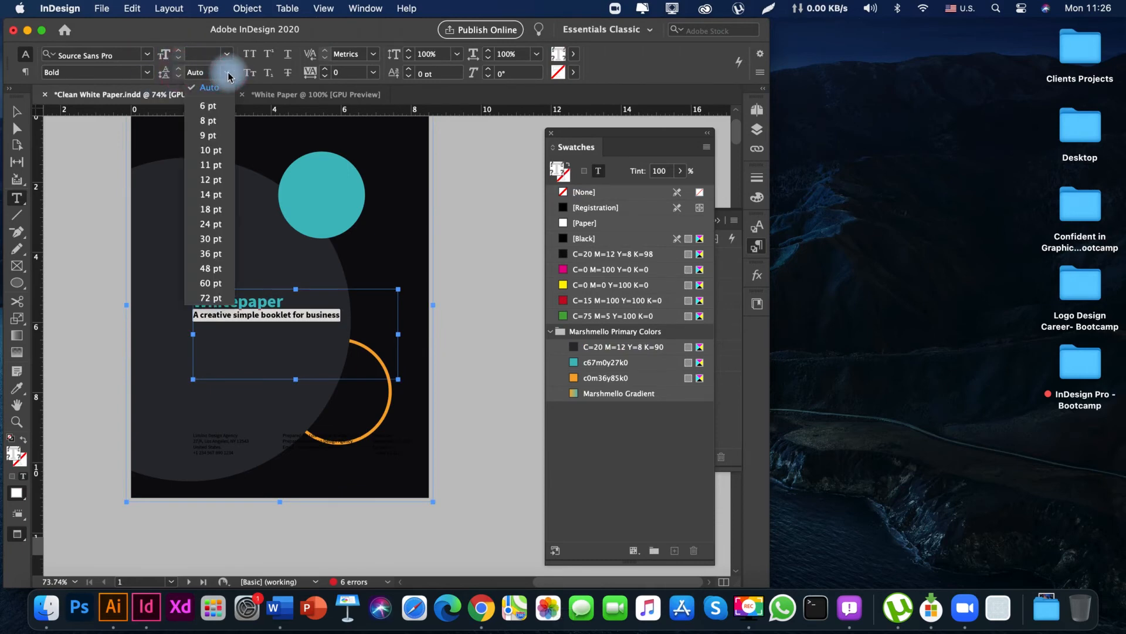
{"action": "left_click", "coordinate": [210, 225]}
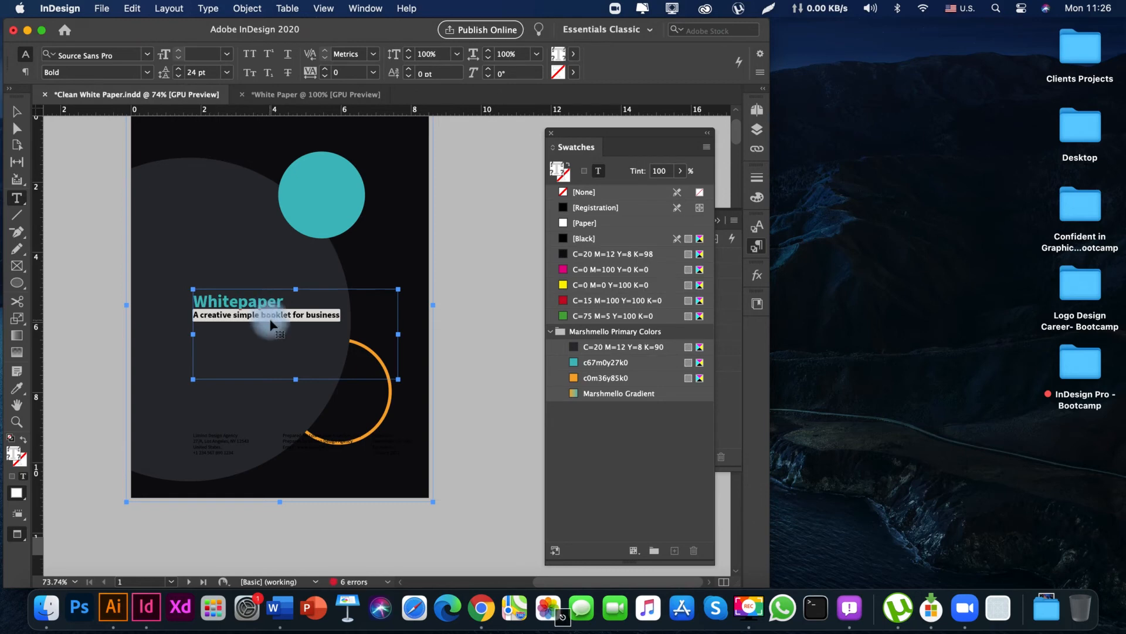
{"action": "key", "text": "Escape"}
{"action": "left_click_drag", "start_coordinate": [269, 324], "coordinate": [259, 287]}
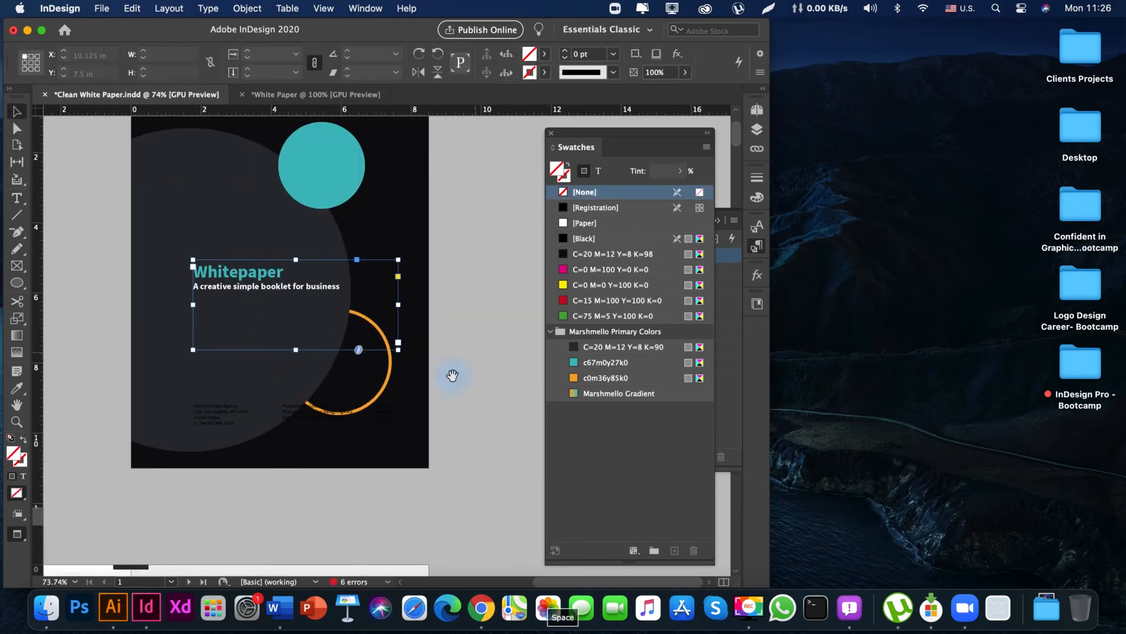
{"action": "left_click", "coordinate": [453, 373]}
{"action": "scroll", "coordinate": [445, 228], "scroll_direction": "down", "scroll_amount": 2}
{"action": "scroll", "coordinate": [447, 231], "scroll_direction": "up", "scroll_amount": 3}
Move the large dark circle to the right, to about X -2.34 in and Y 1.3 in, and preview the cover.
{"action": "left_click", "coordinate": [275, 311]}
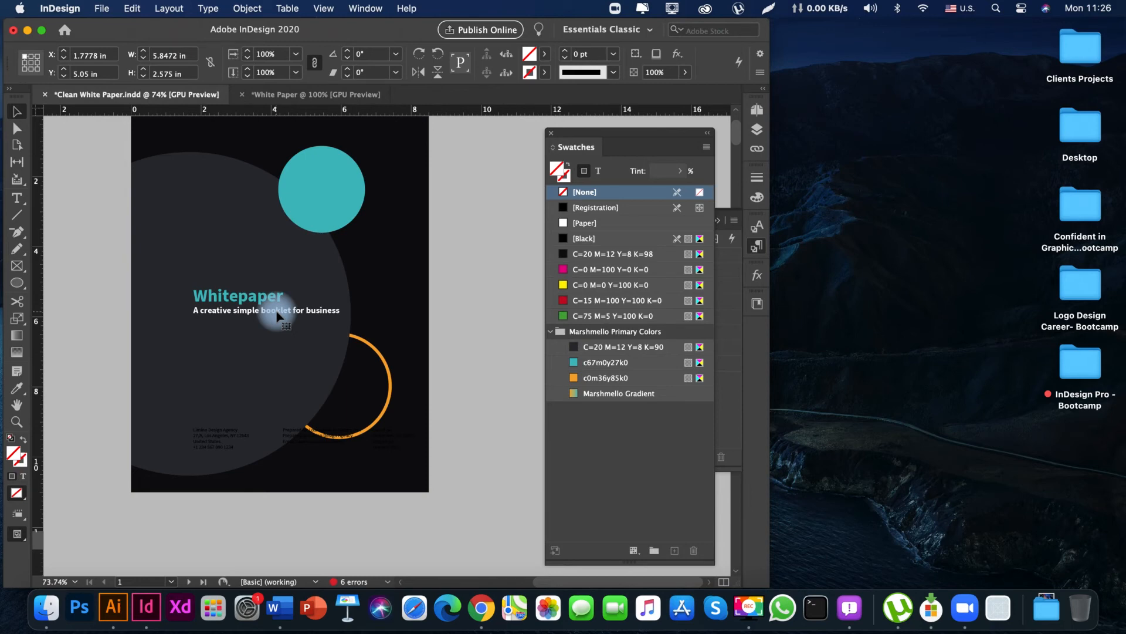
{"action": "key", "text": "w"}
{"action": "mouse_move", "coordinate": [307, 324]}
{"action": "left_mouse_down"}
{"action": "mouse_move", "coordinate": [306, 355]}
{"action": "mouse_move", "coordinate": [307, 317]}
{"action": "left_mouse_up"}
{"action": "left_click_drag", "start_coordinate": [212, 249], "coordinate": [221, 253]}
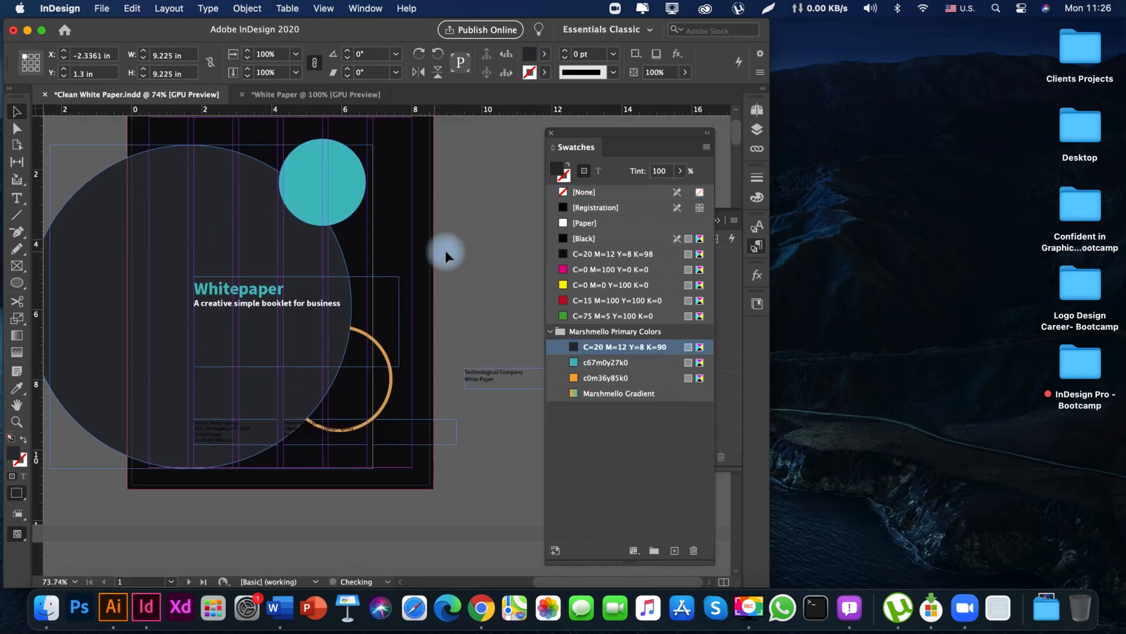
{"action": "scroll", "coordinate": [452, 252], "scroll_direction": "down", "scroll_amount": 1}
{"action": "left_click", "coordinate": [477, 292]}
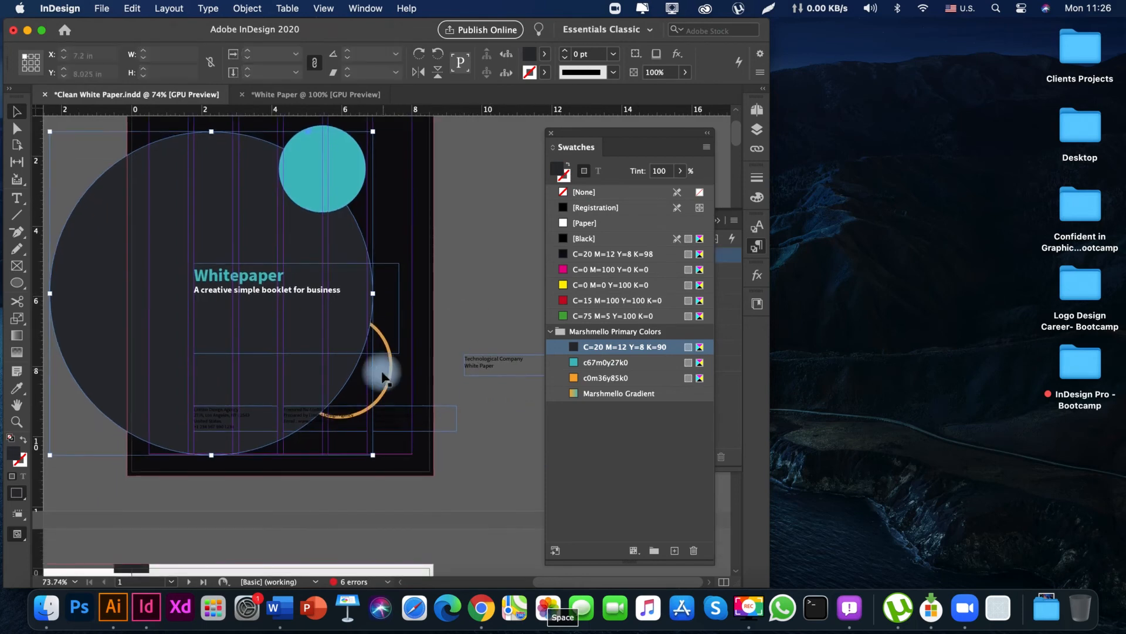
{"action": "key", "text": "w"}
{"action": "mouse_move", "coordinate": [271, 440]}
{"action": "left_mouse_down"}
{"action": "mouse_move", "coordinate": [273, 499]}
{"action": "mouse_move", "coordinate": [278, 425]}
{"action": "left_mouse_up"}
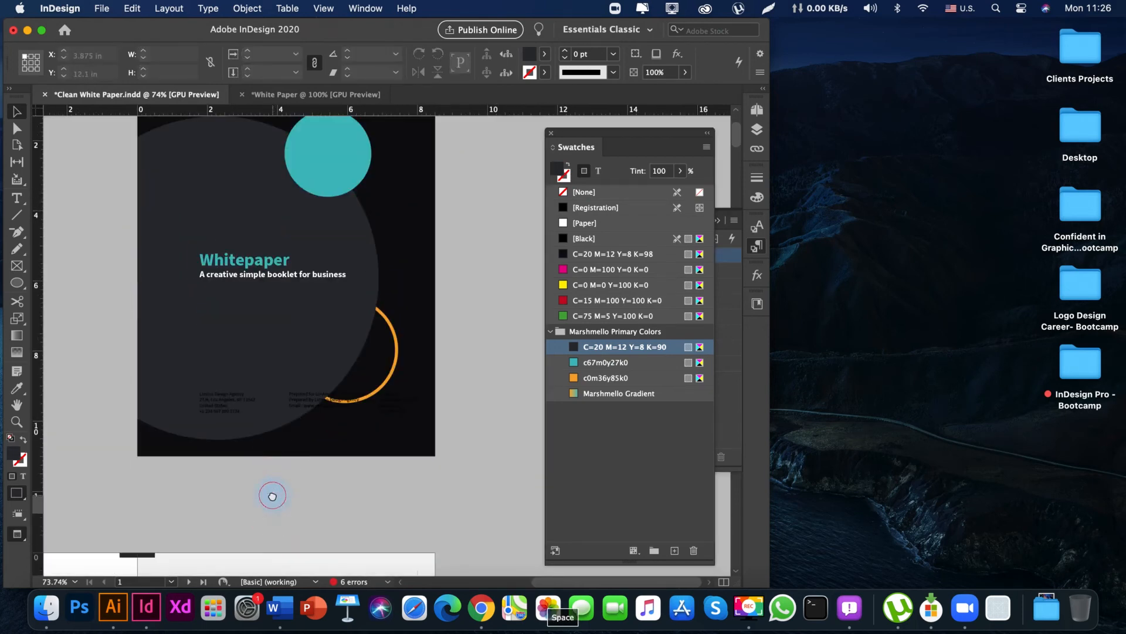
{"action": "left_click_drag", "start_coordinate": [272, 495], "coordinate": [277, 531]}
Move the agency address text frame straight up to Y 7.625 in, with the layout guides shown.
{"action": "key", "text": "z"}
{"action": "left_click_drag", "start_coordinate": [211, 409], "coordinate": [303, 412]}
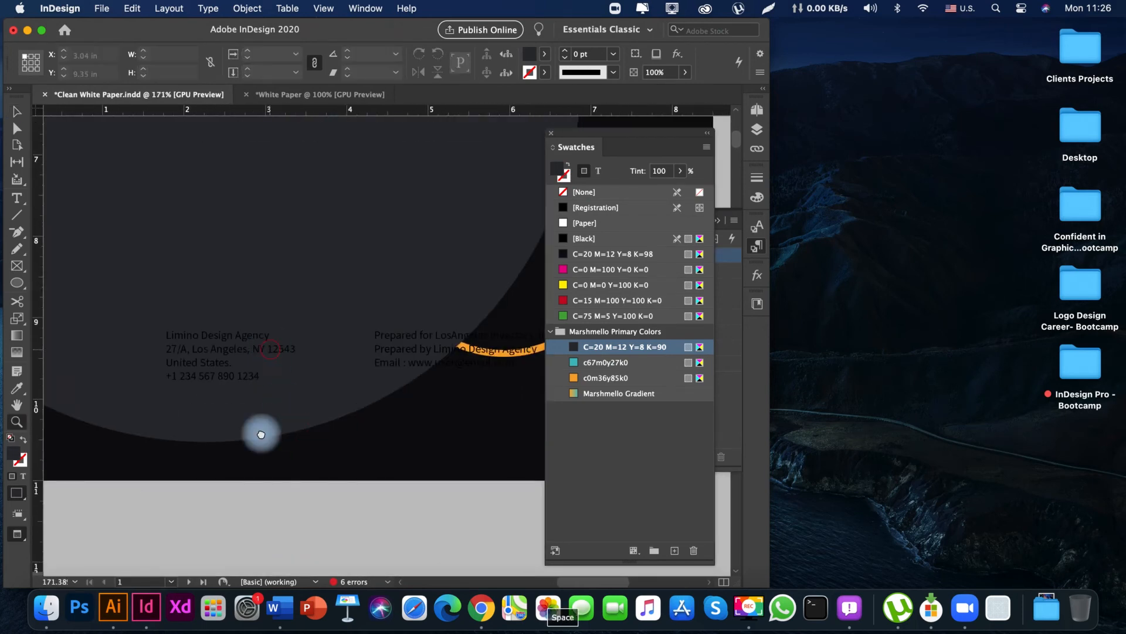
{"action": "key", "text": "v"}
{"action": "left_click", "coordinate": [235, 469]}
{"action": "key", "text": "w"}
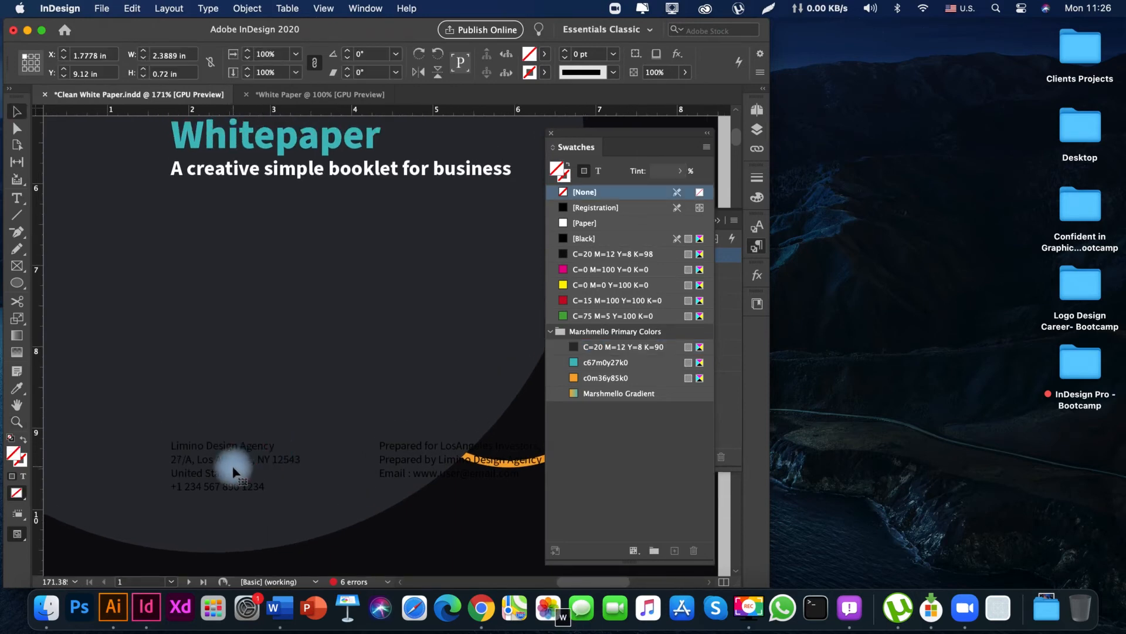
{"action": "key", "text": "space"}
{"action": "left_click_drag", "start_coordinate": [223, 467], "coordinate": [211, 321]}
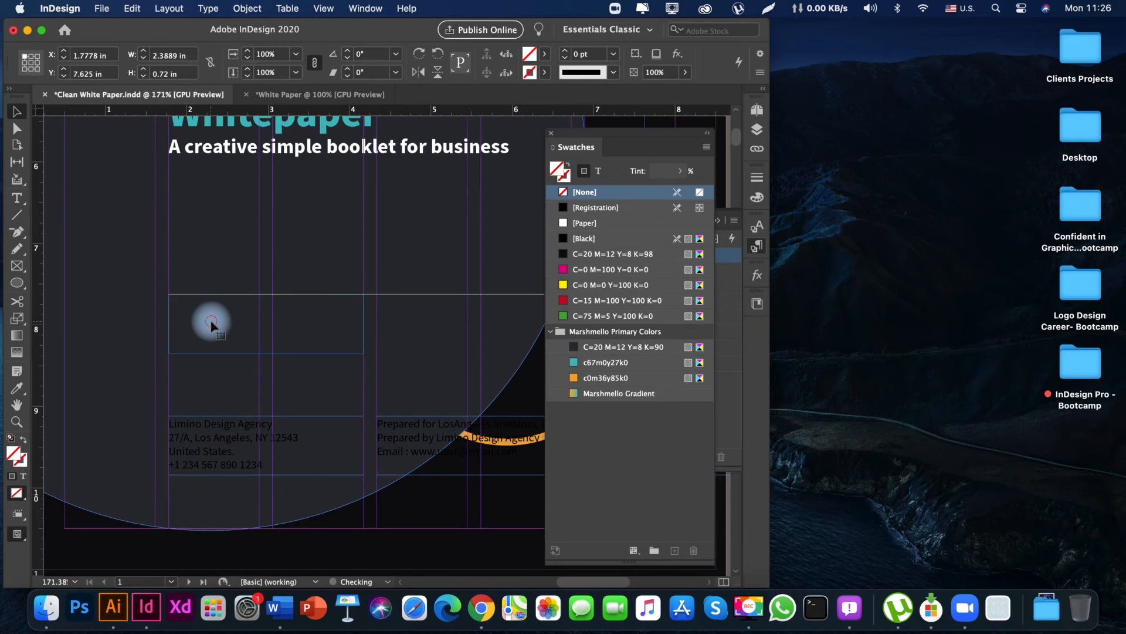
Color all the text in the agency address frame with the white [Paper] swatch.
{"action": "double_click", "coordinate": [211, 321]}
{"action": "triple_click", "coordinate": [211, 321]}
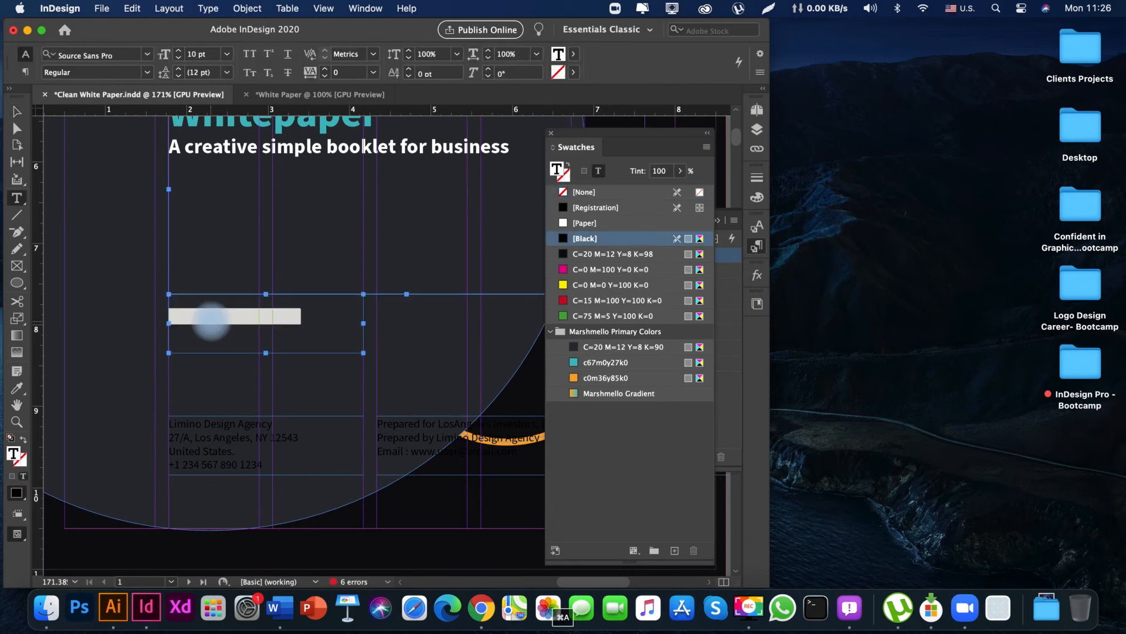
{"action": "left_click", "coordinate": [597, 227]}
{"action": "key", "text": "Escape"}
{"action": "key", "text": "space"}
{"action": "left_click_drag", "start_coordinate": [337, 405], "coordinate": [305, 391]}
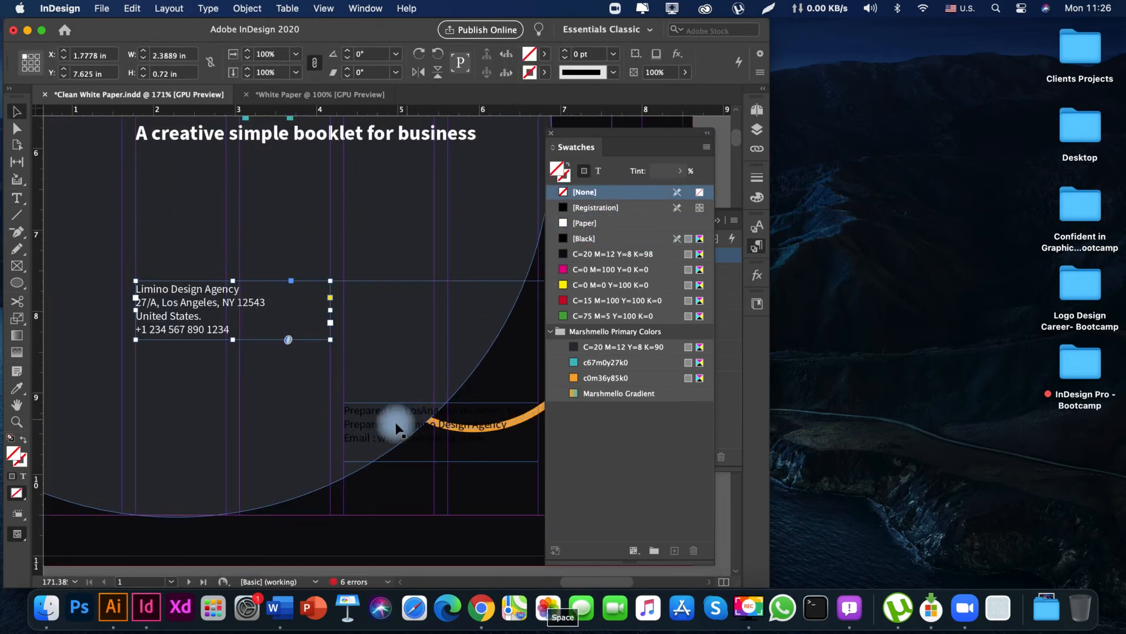
Move the "Prepared for" text frame directly below the agency address and color its text with the [Paper] swatch.
{"action": "left_click_drag", "start_coordinate": [389, 414], "coordinate": [183, 367]}
{"action": "triple_click", "coordinate": [182, 365]}
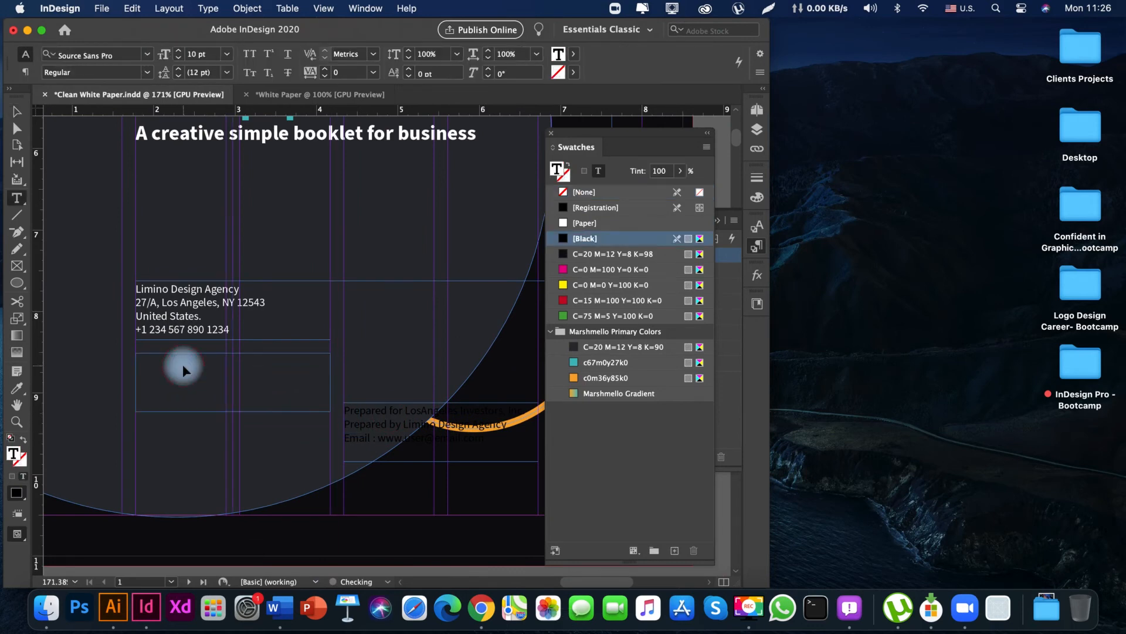
{"action": "left_click", "coordinate": [591, 224]}
{"action": "key", "text": "Escape"}
Move the issue and expiry date text frame onto the lower right of the cover, at about X 6.89 in.
{"action": "key", "text": "space"}
{"action": "left_click_drag", "start_coordinate": [301, 395], "coordinate": [244, 414]}
{"action": "left_click_drag", "start_coordinate": [278, 368], "coordinate": [470, 463]}
{"action": "key", "text": "space"}
{"action": "key", "text": "Tab"}
{"action": "key", "text": "space"}
{"action": "left_click_drag", "start_coordinate": [309, 460], "coordinate": [412, 455]}
{"action": "left_click_drag", "start_coordinate": [463, 422], "coordinate": [467, 473]}
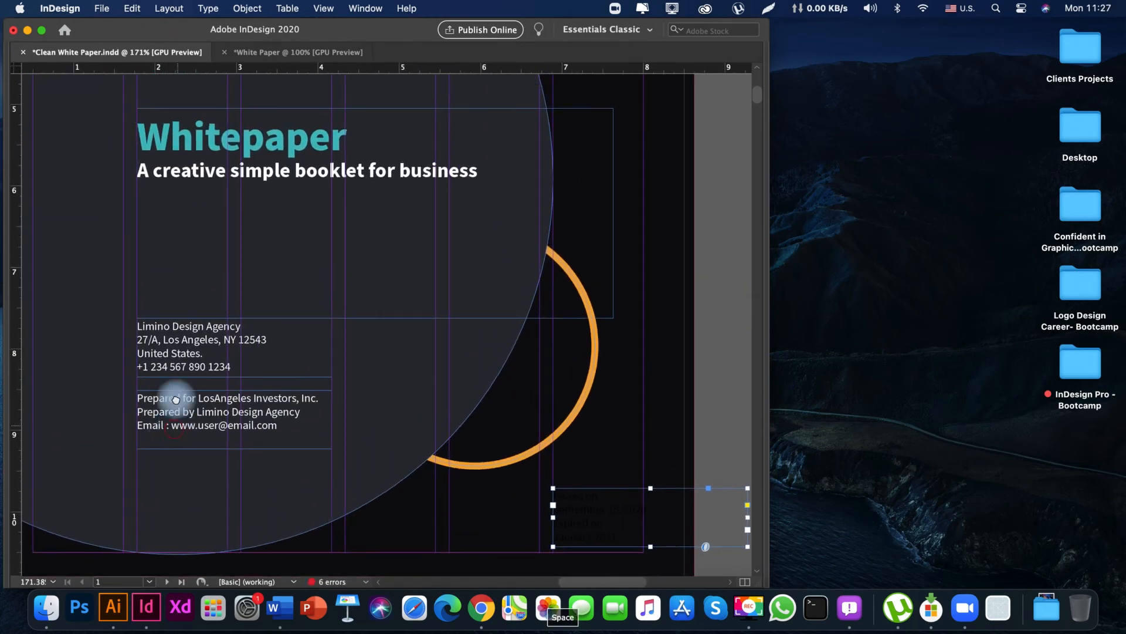
Align the "Prepared for" and date text frames at the same height and lower them together to Y 9.52 in.
{"action": "left_click_drag", "start_coordinate": [177, 398], "coordinate": [170, 341]}
{"action": "left_click_drag", "start_coordinate": [205, 394], "coordinate": [211, 441]}
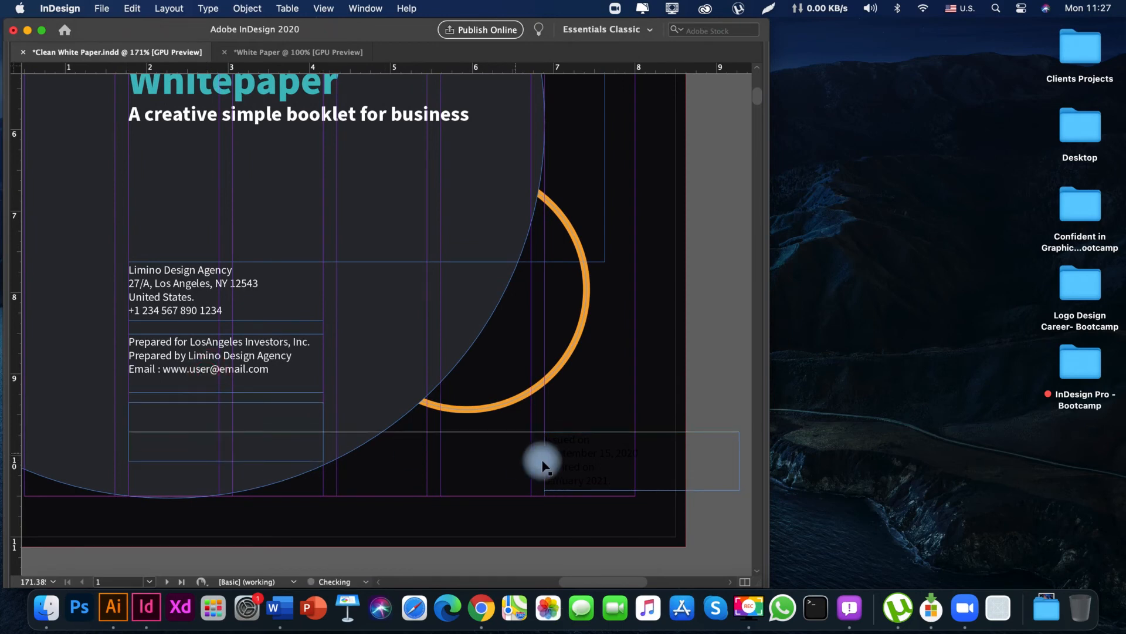
{"action": "left_click_drag", "start_coordinate": [557, 467], "coordinate": [556, 442]}
{"action": "left_click_drag", "start_coordinate": [258, 428], "coordinate": [257, 432]}
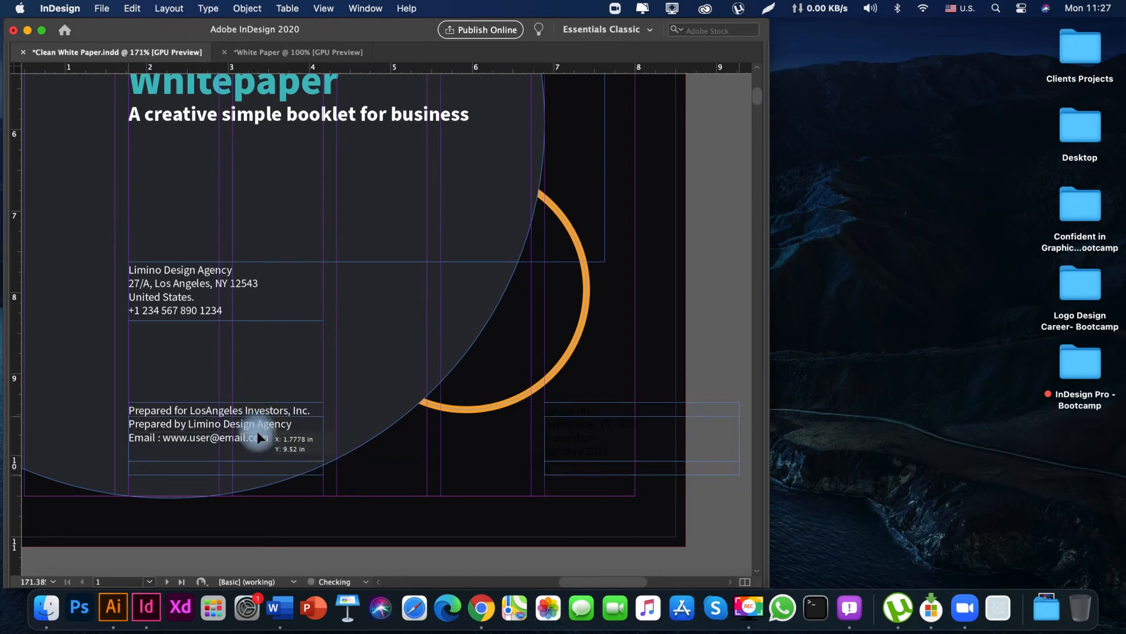
{"action": "left_click_drag", "start_coordinate": [315, 465], "coordinate": [284, 472]}
{"action": "left_click_drag", "start_coordinate": [353, 486], "coordinate": [322, 452]}
{"action": "left_click", "coordinate": [438, 541]}
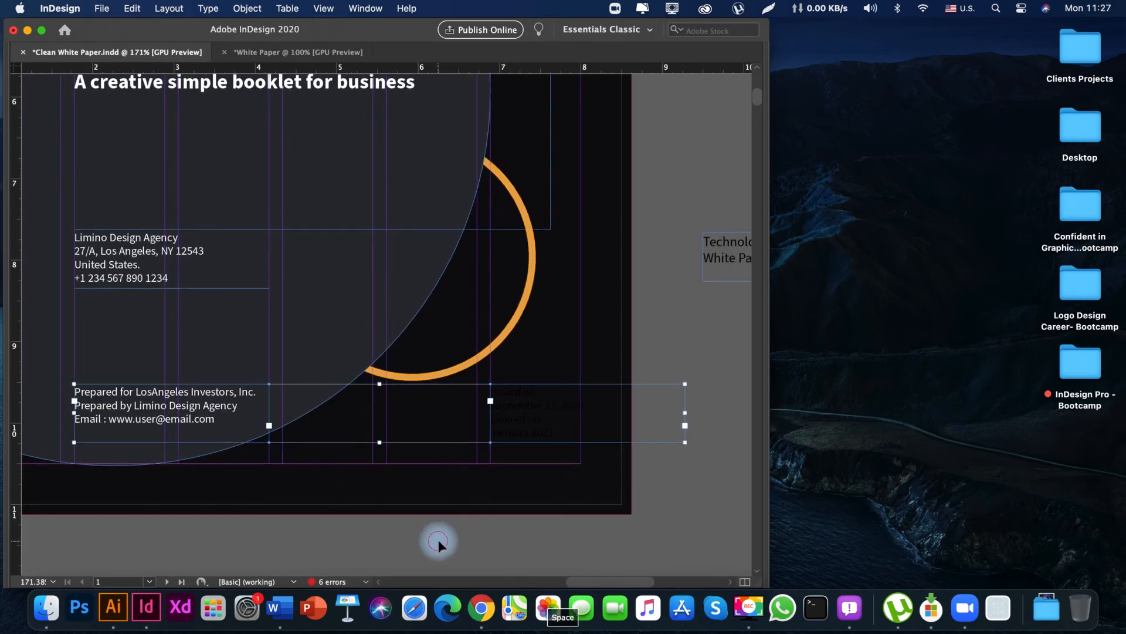
Color all the text in the issue and expiry date frame with the [Paper] swatch.
{"action": "key", "text": "Tab"}
{"action": "left_click_drag", "start_coordinate": [532, 537], "coordinate": [346, 546]}
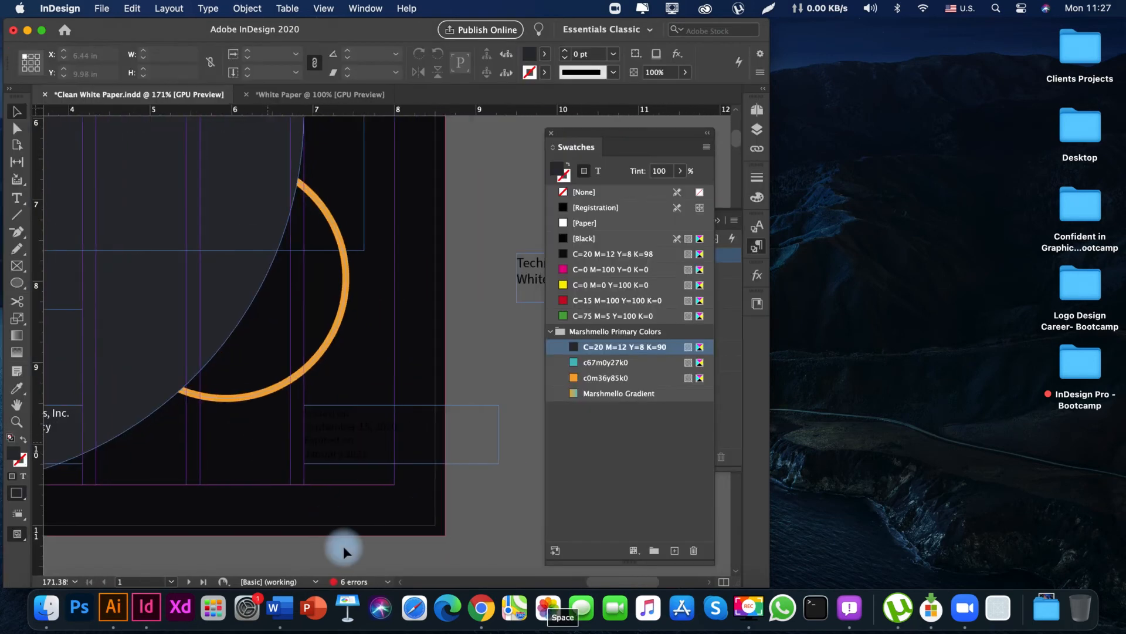
{"action": "triple_click", "coordinate": [355, 445]}
{"action": "key", "text": "super+a"}
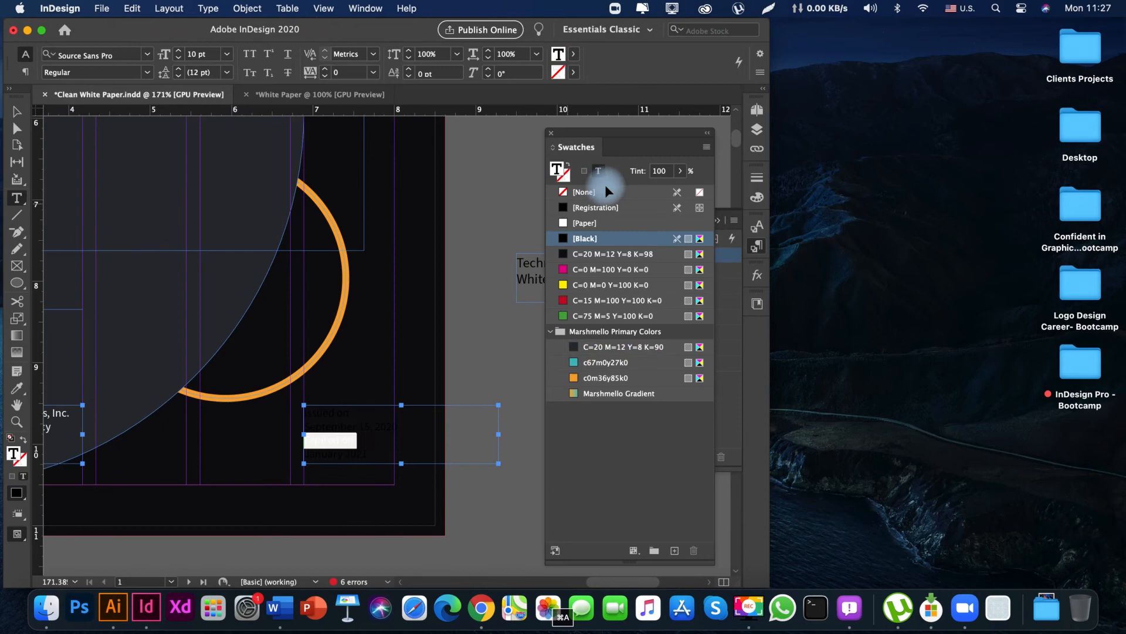
{"action": "left_click", "coordinate": [586, 227]}
{"action": "key", "text": "Escape"}
Move the agency address text frame straight down to Y 8.6 in, just above the "Prepared for" frame.
{"action": "left_click_drag", "start_coordinate": [211, 417], "coordinate": [334, 416]}
{"action": "left_click_drag", "start_coordinate": [245, 403], "coordinate": [294, 444]}
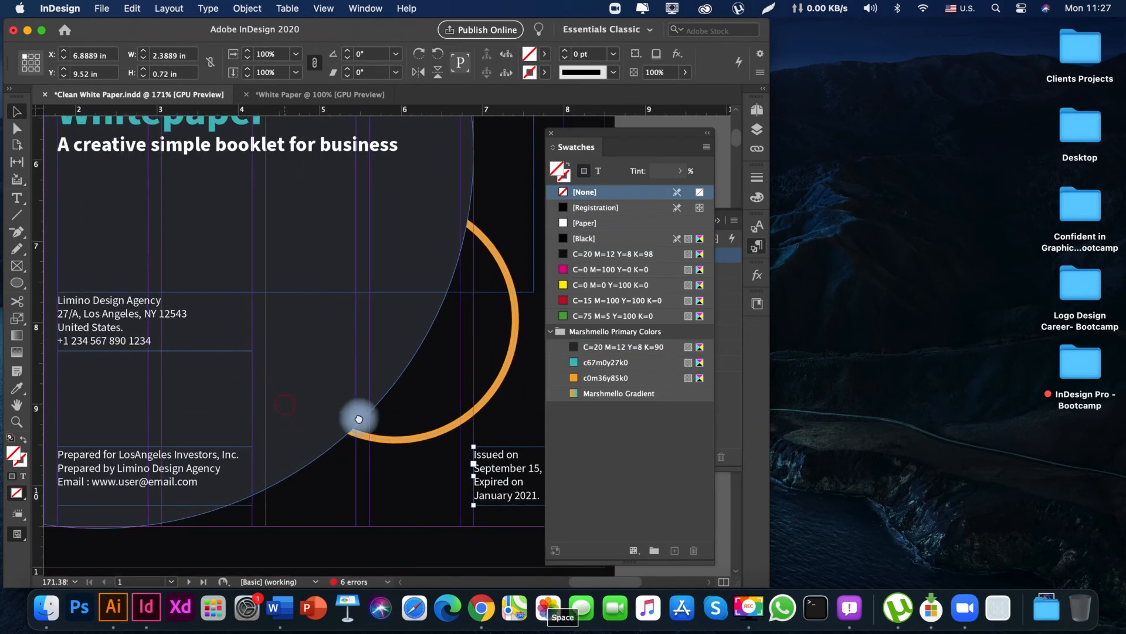
{"action": "left_click_drag", "start_coordinate": [358, 416], "coordinate": [444, 429]}
{"action": "left_click_drag", "start_coordinate": [183, 394], "coordinate": [189, 431]}
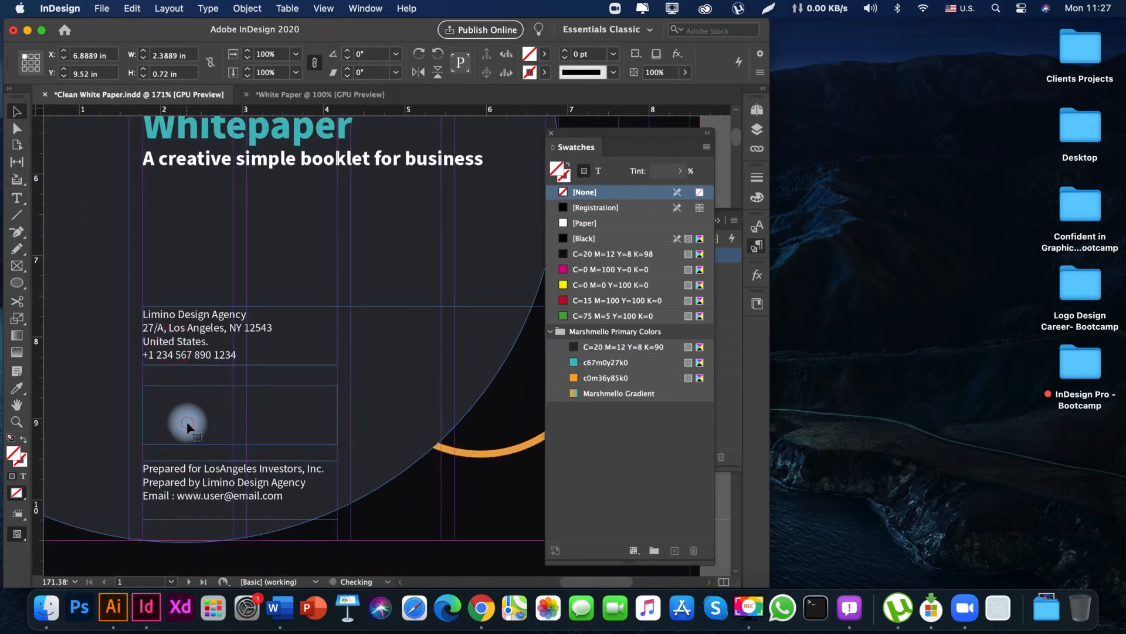
Set all the text in the agency address frame to the Bold font style.
{"action": "double_click", "coordinate": [187, 425]}
{"action": "key", "text": "super+a"}
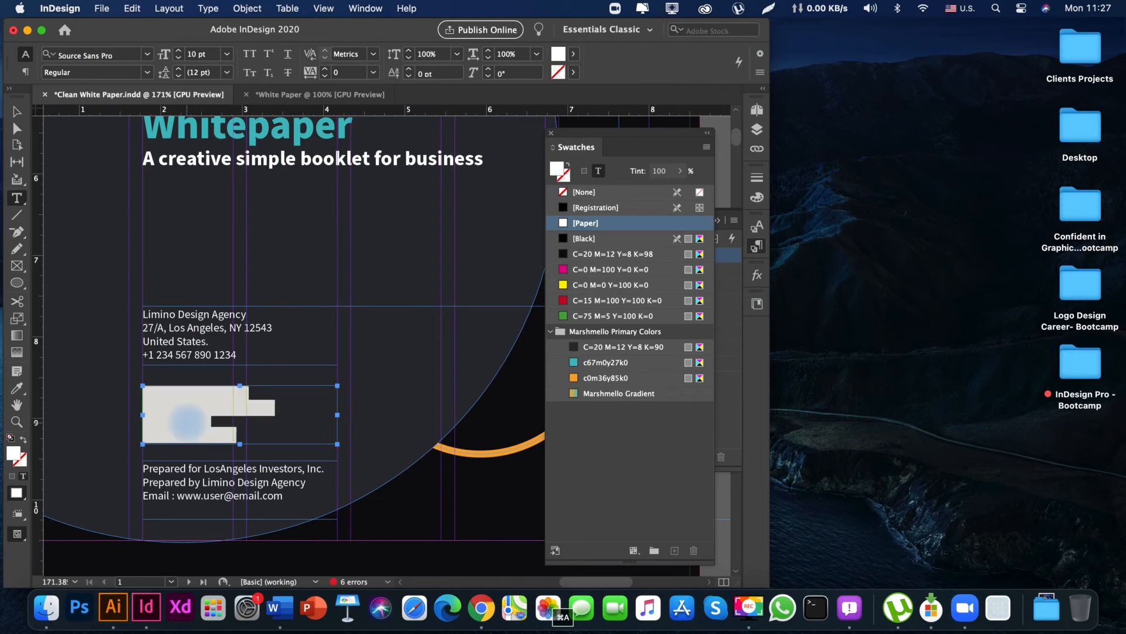
{"action": "left_click", "coordinate": [146, 73]}
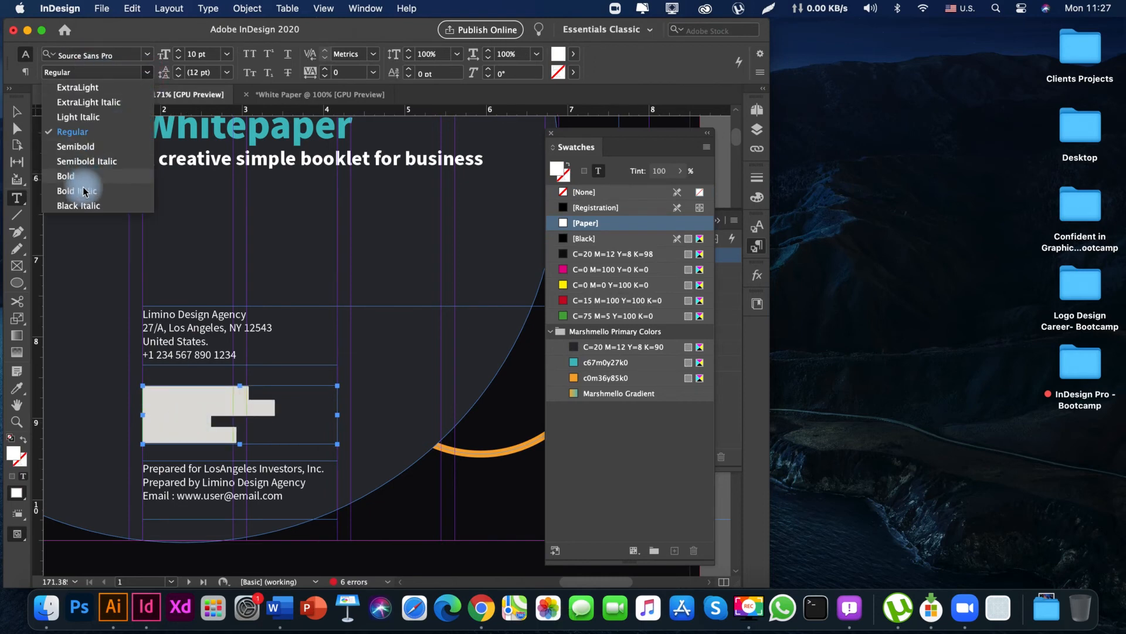
{"action": "left_click", "coordinate": [71, 177]}
{"action": "key", "text": "Escape"}
Apply the "Prepared for" text's regular style to the address and phone lines with the Eyedropper, leaving out the agency name.
{"action": "scroll", "coordinate": [252, 411], "scroll_direction": "down", "scroll_amount": 3}
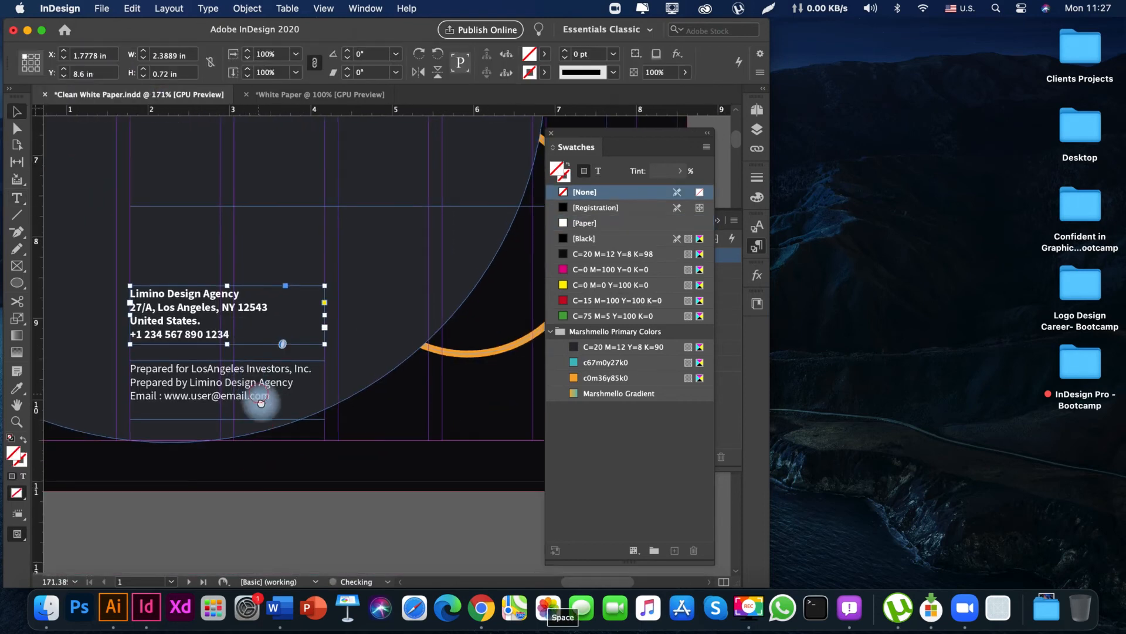
{"action": "double_click", "coordinate": [172, 335]}
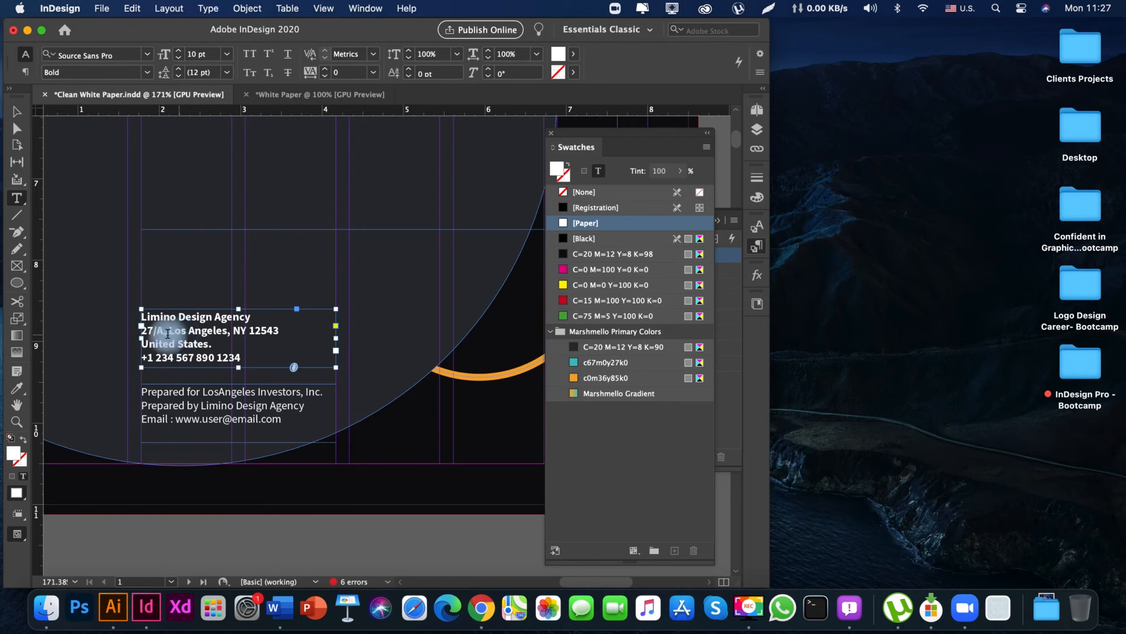
{"action": "left_click", "coordinate": [144, 331]}
{"action": "left_click_drag", "start_coordinate": [144, 331], "coordinate": [295, 371]}
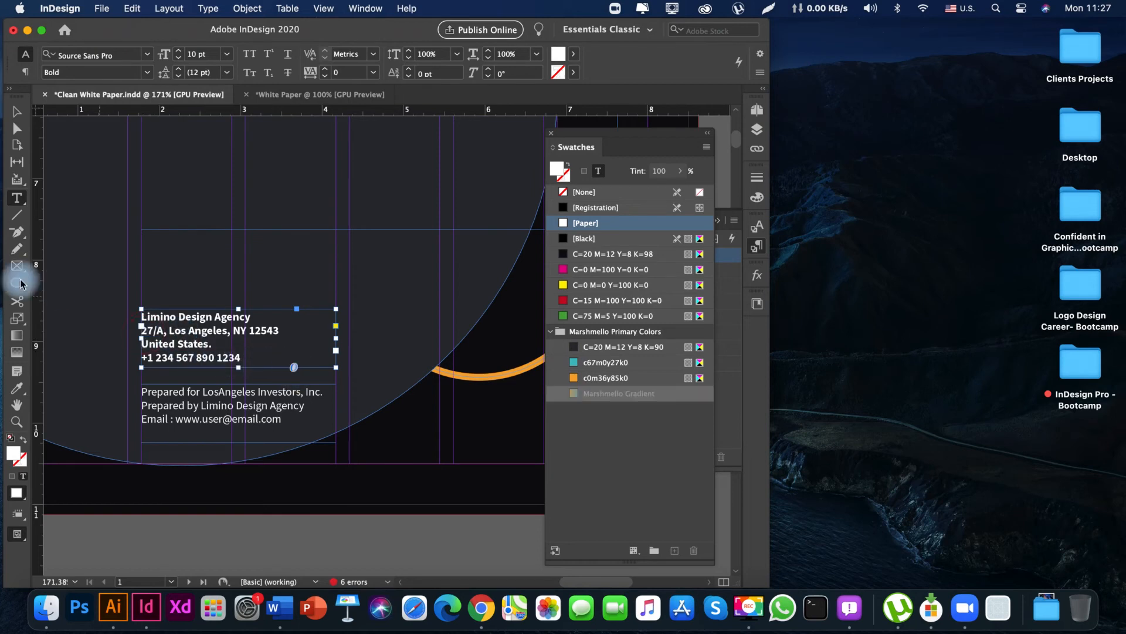
{"action": "left_click", "coordinate": [18, 387]}
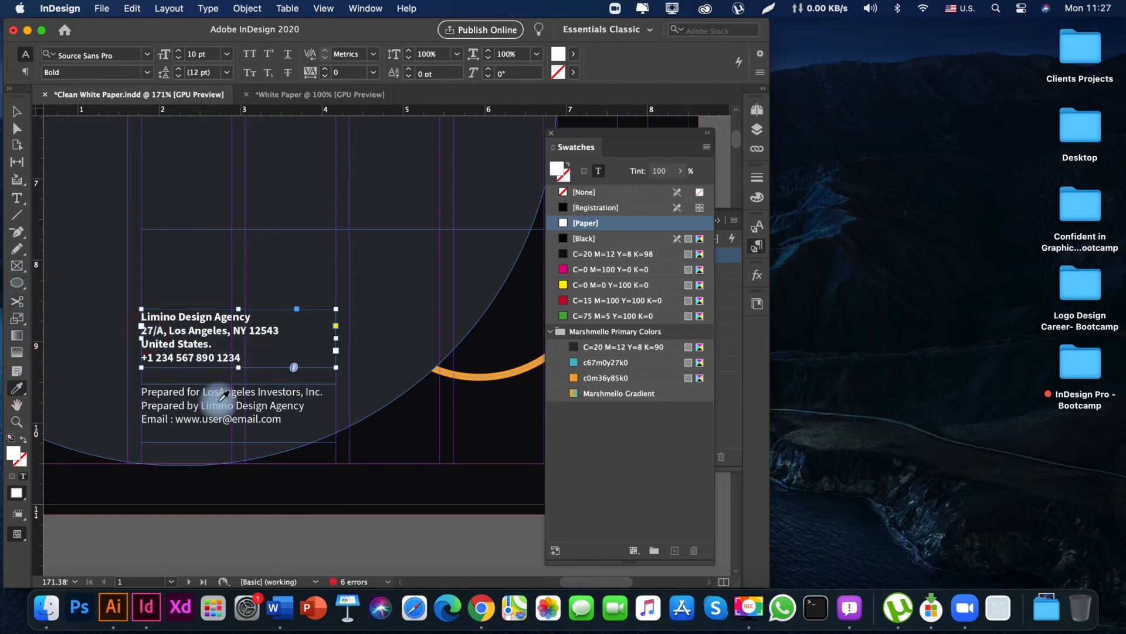
{"action": "left_click", "coordinate": [177, 408]}
{"action": "key", "text": "Escape"}
{"action": "left_click", "coordinate": [263, 540]}
Color the agency name line above the address with the teal c67m0y27k0 swatch.
{"action": "key", "text": "space"}
{"action": "mouse_move", "coordinate": [230, 385]}
{"action": "left_mouse_down"}
{"action": "mouse_move", "coordinate": [227, 417]}
{"action": "mouse_move", "coordinate": [225, 369]}
{"action": "left_mouse_up"}
{"action": "left_click", "coordinate": [200, 304]}
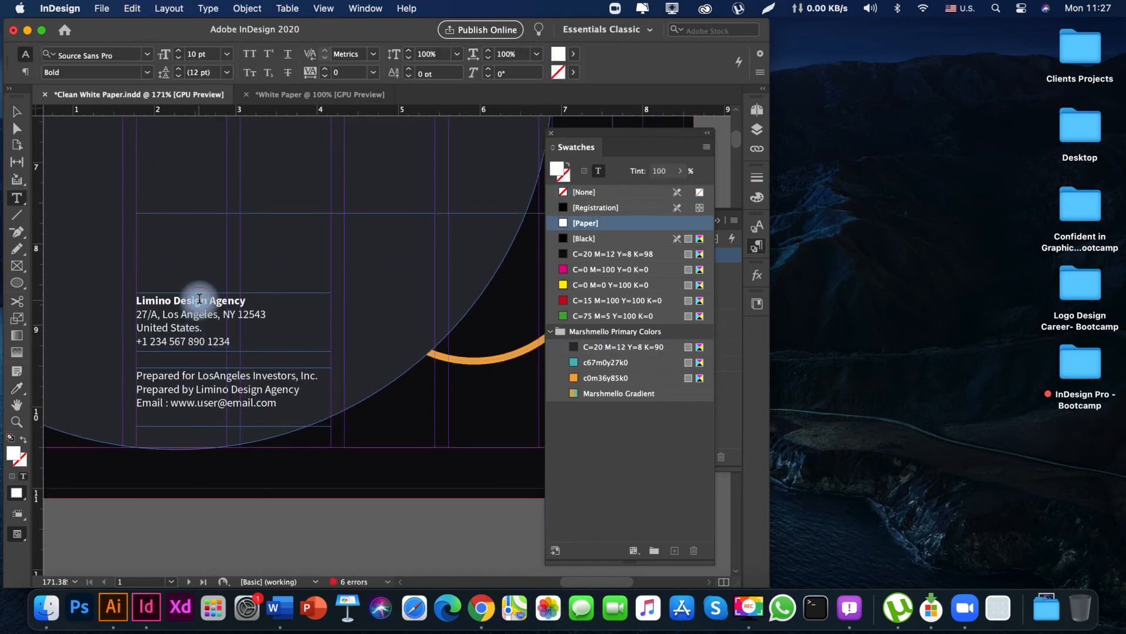
{"action": "left_click", "coordinate": [606, 362]}
{"action": "key", "text": "space"}
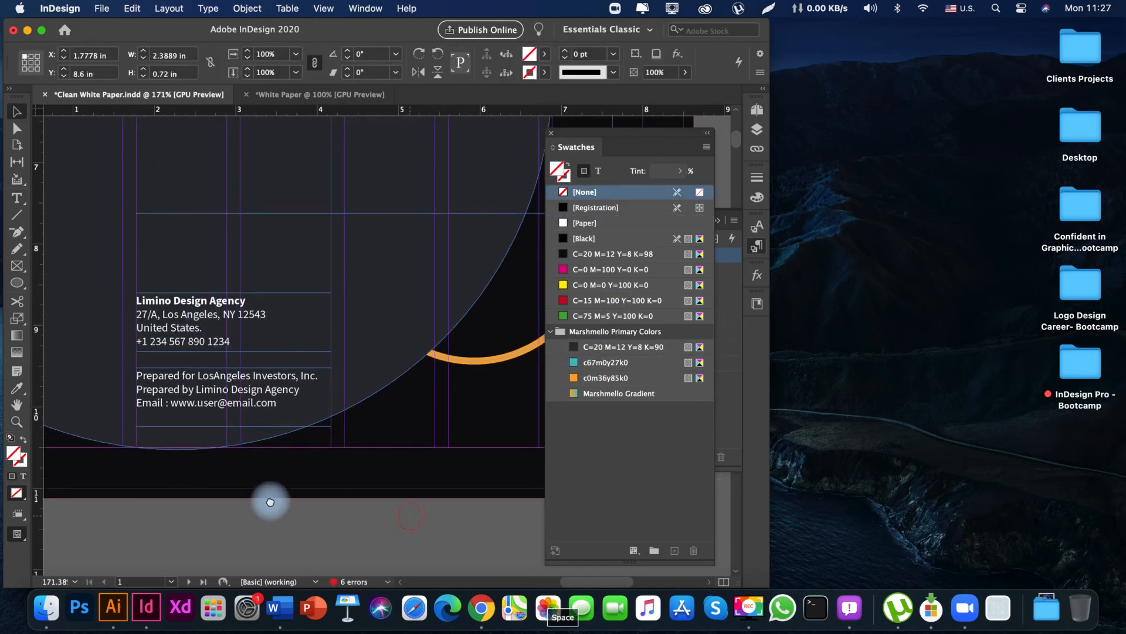
Examine the whole cover at 75% in preview without the layout guides.
{"action": "left_click_drag", "start_coordinate": [408, 513], "coordinate": [363, 510]}
{"action": "key", "text": "Tab"}
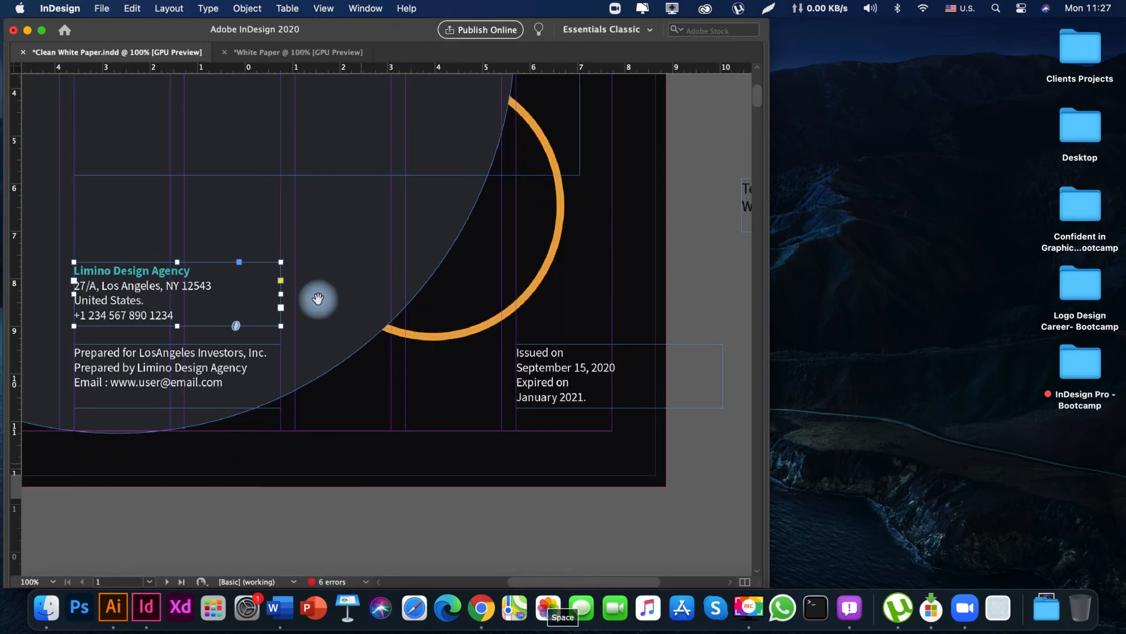
{"action": "key", "text": "super+1"}
{"action": "key", "text": "space"}
{"action": "left_click_drag", "start_coordinate": [318, 299], "coordinate": [302, 204]}
{"action": "key", "text": "super+minus"}
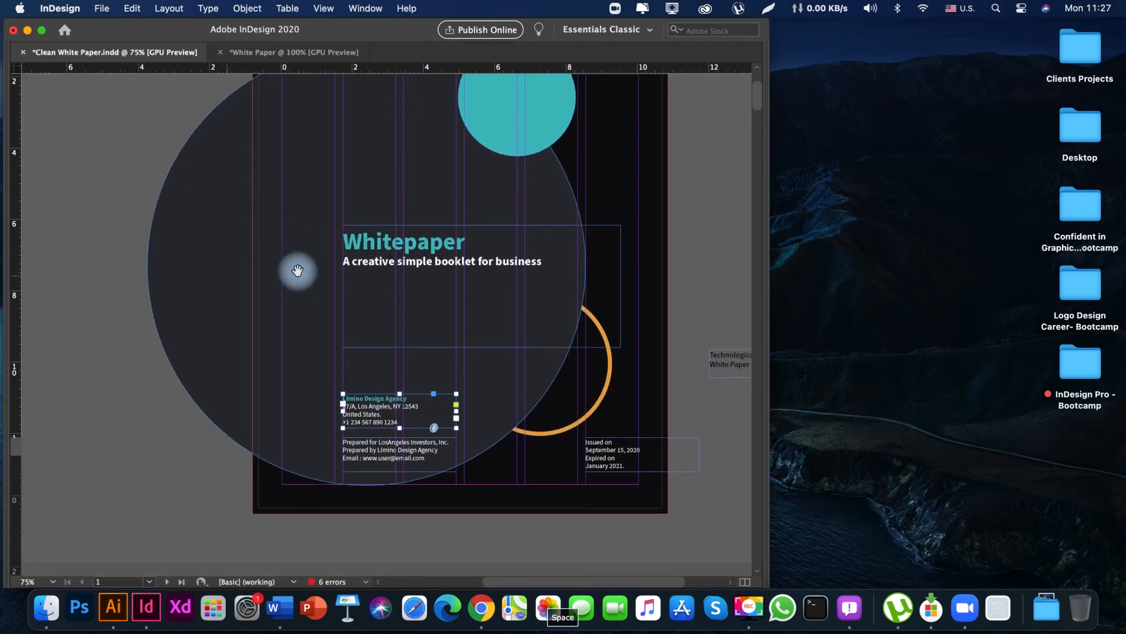
{"action": "key", "text": "space"}
{"action": "left_click_drag", "start_coordinate": [498, 256], "coordinate": [483, 347]}
{"action": "left_click", "coordinate": [535, 327]}
{"action": "key", "text": "w"}
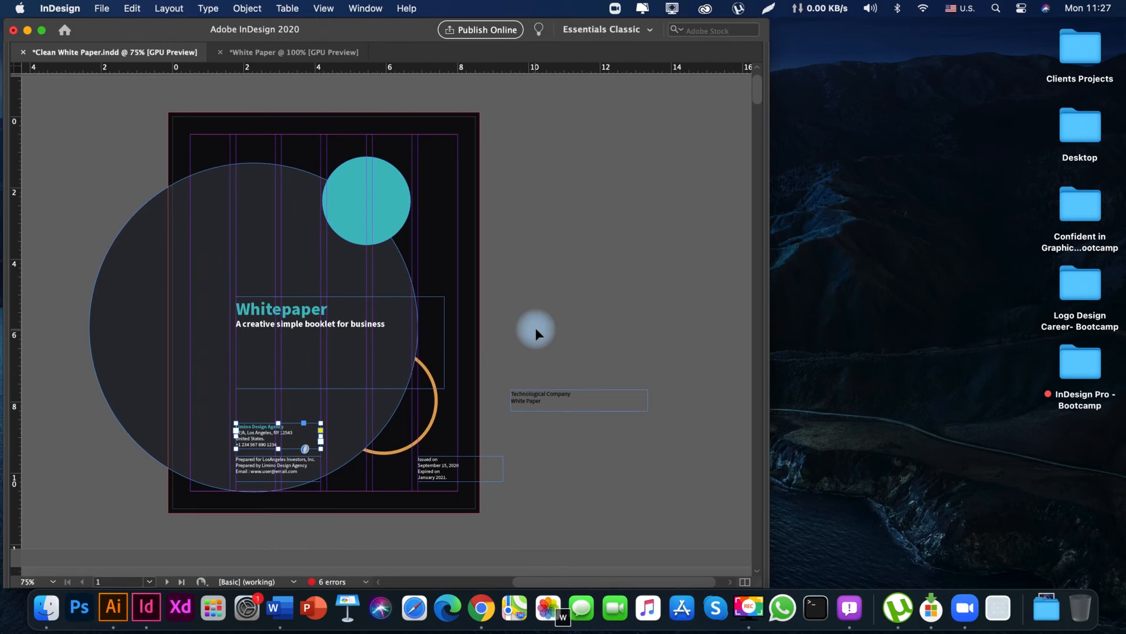
{"action": "key", "text": "space"}
{"action": "left_click_drag", "start_coordinate": [468, 460], "coordinate": [503, 374]}
{"action": "left_click_drag", "start_coordinate": [550, 271], "coordinate": [543, 370]}
{"action": "mouse_move", "coordinate": [558, 322]}
{"action": "left_mouse_down"}
{"action": "mouse_move", "coordinate": [564, 283]}
{"action": "mouse_move", "coordinate": [564, 340]}
{"action": "left_mouse_up"}
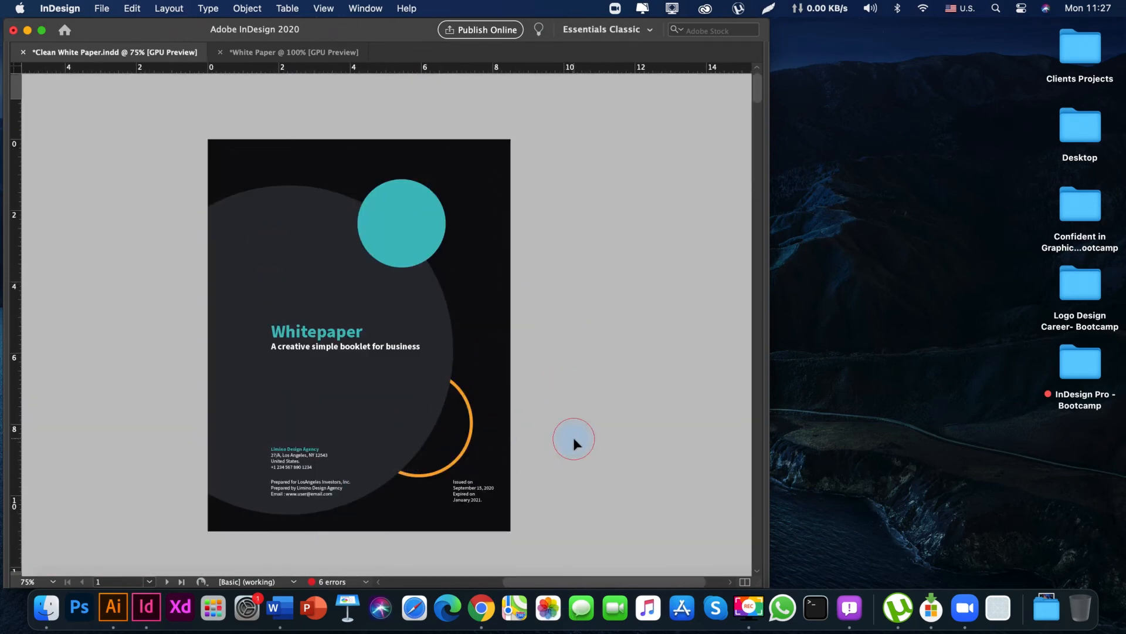
Delete the issue date lines from the date frame and lower the expiry text to the bottom of the "Prepared for" frame.
{"action": "key", "text": "space"}
{"action": "key", "text": "space"}
{"action": "left_click_drag", "start_coordinate": [484, 508], "coordinate": [525, 505]}
{"action": "left_click_drag", "start_coordinate": [571, 514], "coordinate": [531, 515]}
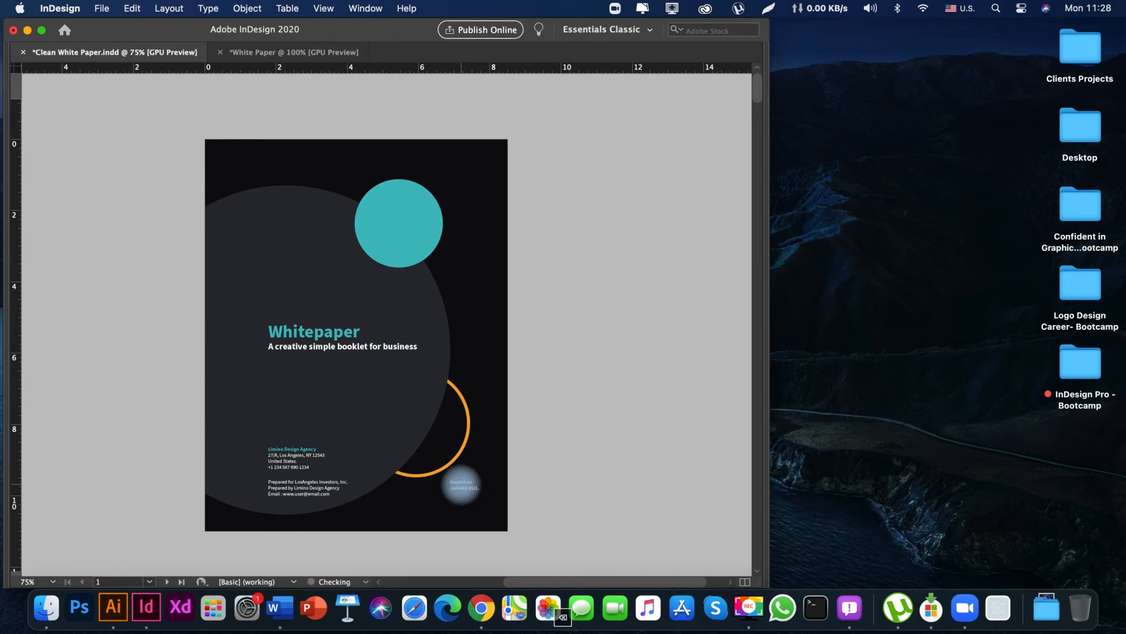
{"action": "key", "text": "w"}
{"action": "left_click_drag", "start_coordinate": [450, 498], "coordinate": [477, 469]}
{"action": "left_click", "coordinate": [538, 507]}
{"action": "left_click_drag", "start_coordinate": [386, 489], "coordinate": [412, 467]}
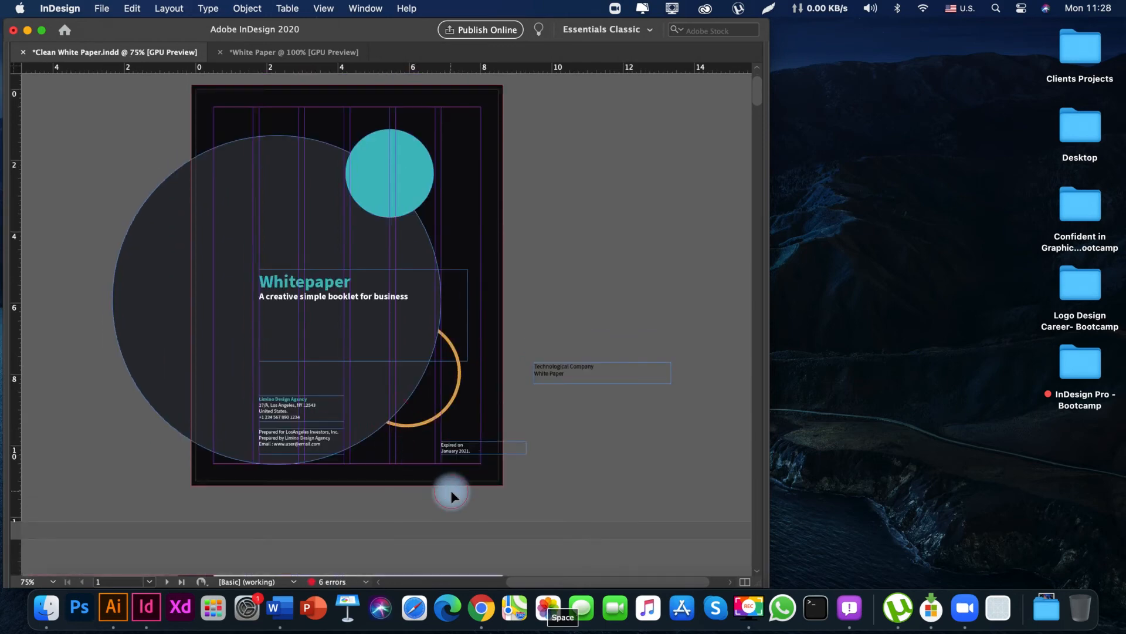
Check the cover in preview, show the layout guides again and save the document.
{"action": "key", "text": "w"}
{"action": "mouse_move", "coordinate": [269, 425]}
{"action": "left_mouse_down"}
{"action": "mouse_move", "coordinate": [281, 473]}
{"action": "mouse_move", "coordinate": [263, 405]}
{"action": "left_mouse_up"}
{"action": "left_click_drag", "start_coordinate": [274, 292], "coordinate": [332, 387]}
{"action": "key", "text": "w"}
{"action": "left_click_drag", "start_coordinate": [325, 222], "coordinate": [153, 269]}
{"action": "left_click_drag", "start_coordinate": [58, 218], "coordinate": [257, 202]}
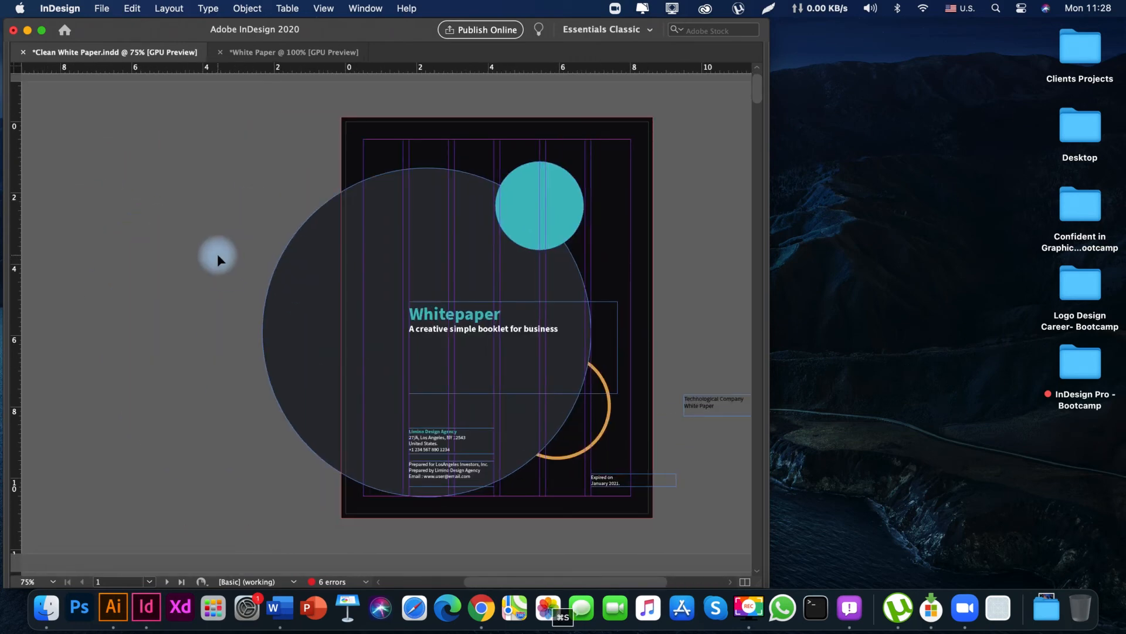
Switch to Adobe Illustrator.
{"action": "scroll", "coordinate": [252, 407], "scroll_direction": "down", "scroll_amount": 6}
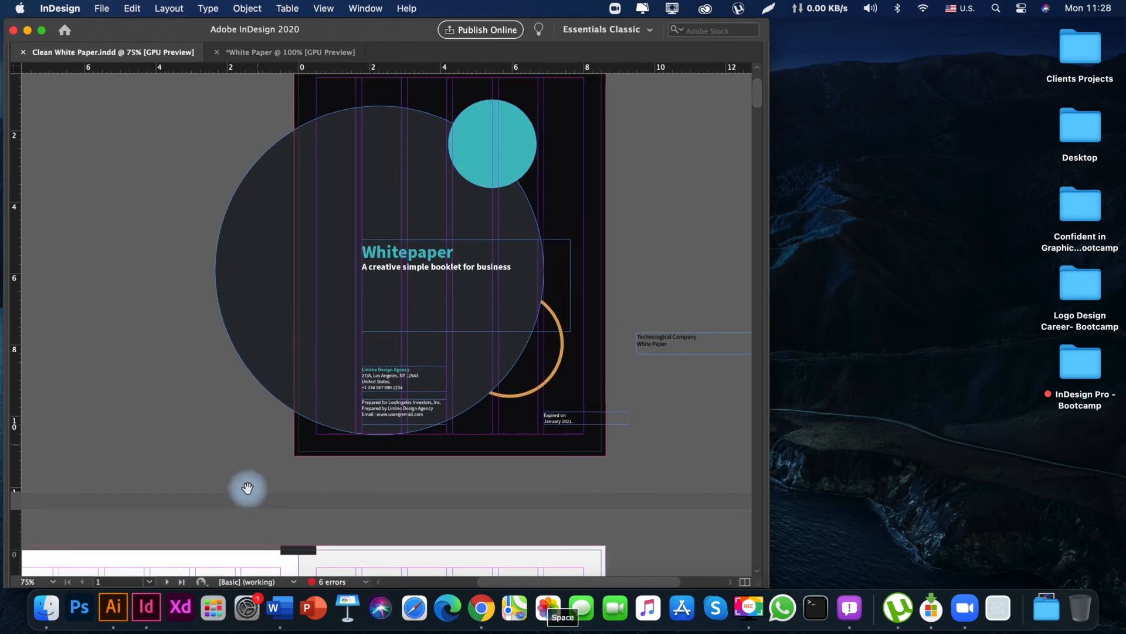
{"action": "key", "text": "space"}
{"action": "left_click", "coordinate": [112, 607]}
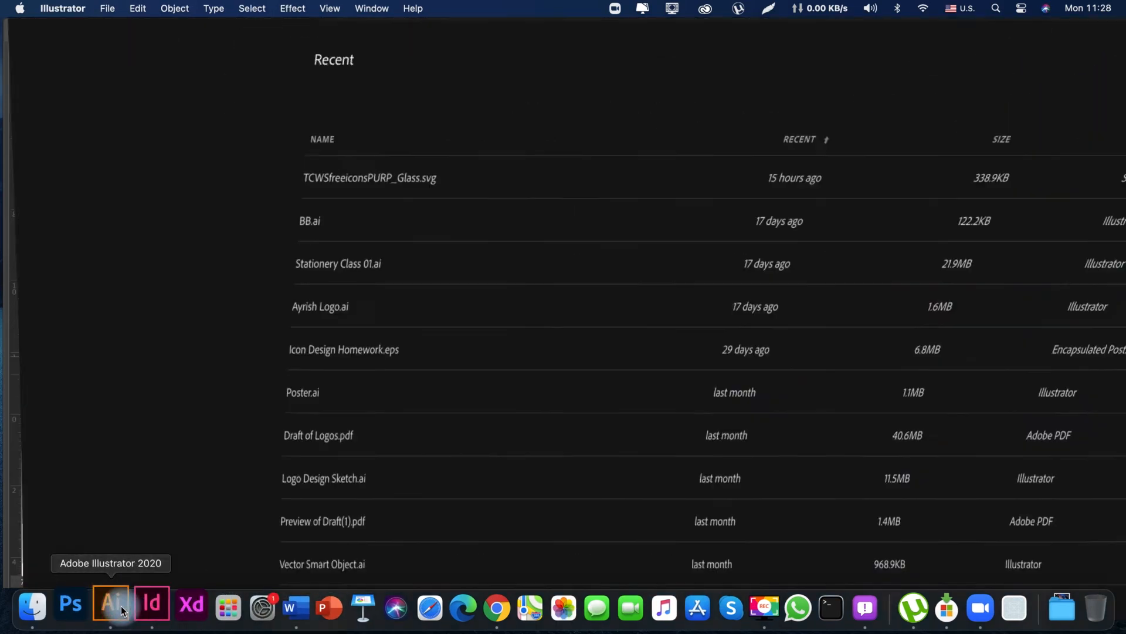
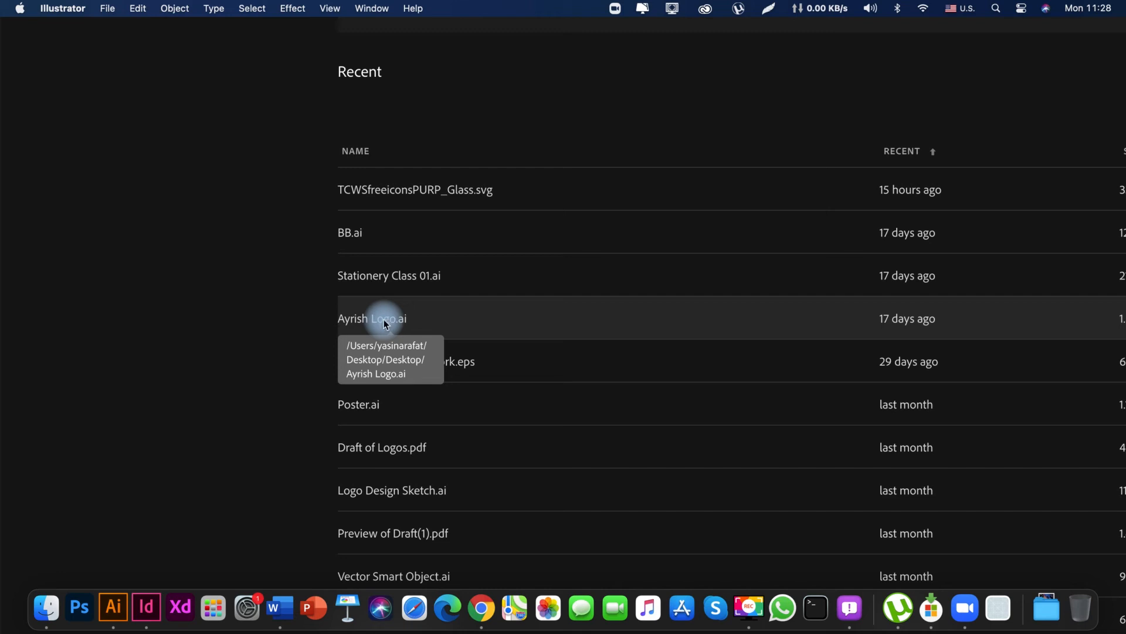
Open Ayrish Logo.ai and find the gold diamond emblem with the maple leaf on its artboard.
{"action": "left_click", "coordinate": [386, 322]}
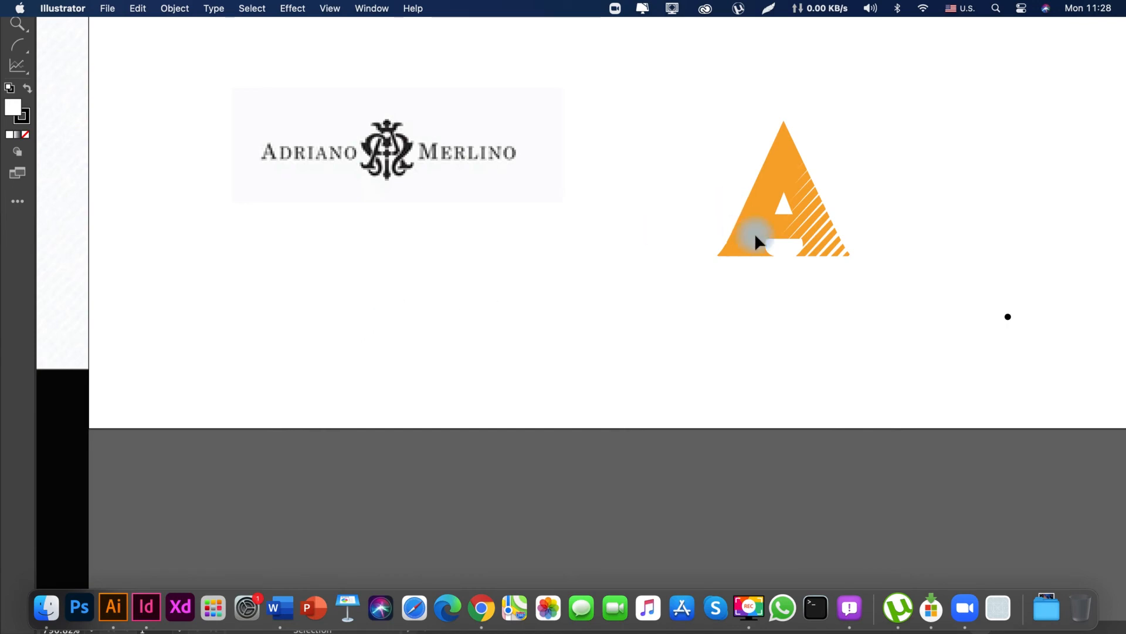
{"action": "key", "text": "super+minus"}
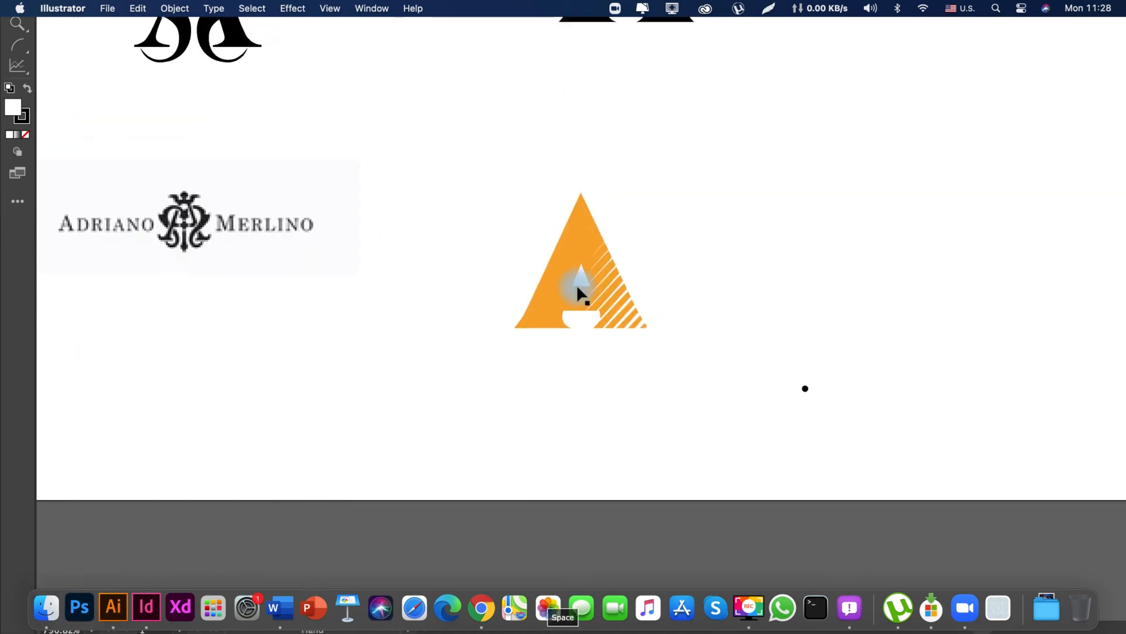
{"action": "key", "text": "super+minus"}
{"action": "key", "text": "super+minus"}
{"action": "key", "text": "super+minus"}
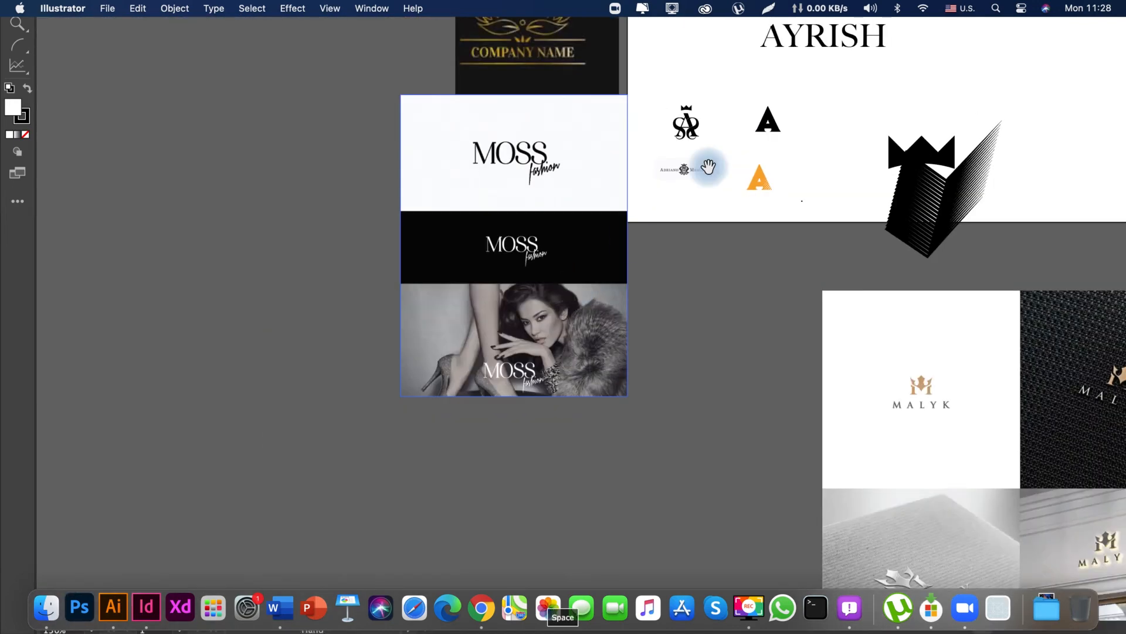
{"action": "left_click_drag", "start_coordinate": [706, 169], "coordinate": [320, 385]}
{"action": "left_click_drag", "start_coordinate": [385, 226], "coordinate": [322, 411]}
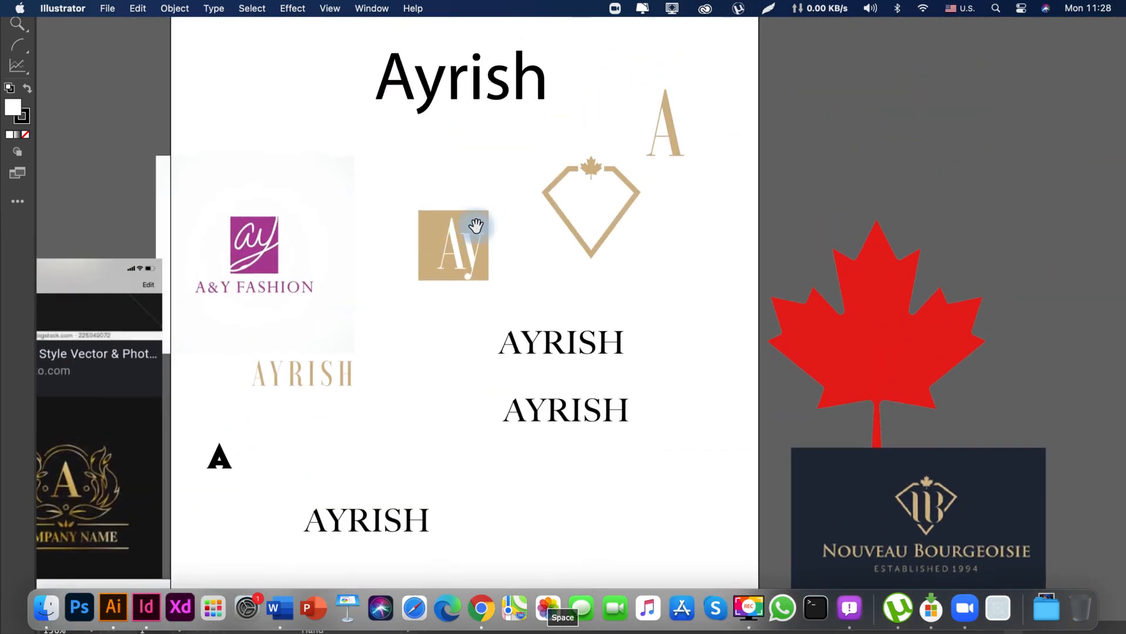
{"action": "left_click_drag", "start_coordinate": [475, 227], "coordinate": [452, 301]}
{"action": "left_click", "coordinate": [445, 302]}
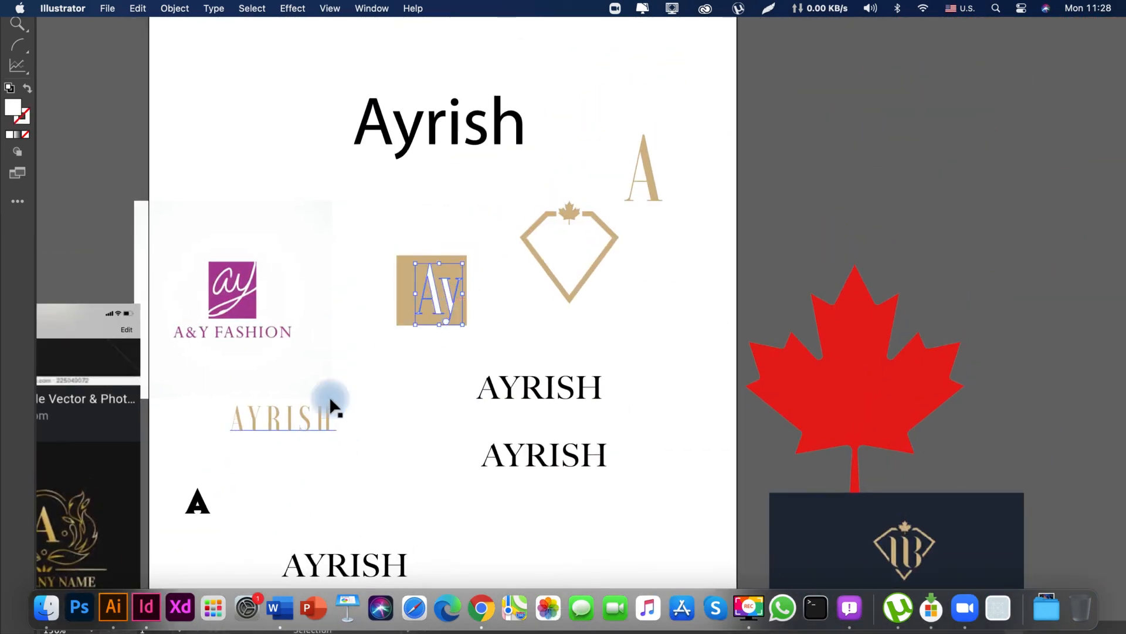
{"action": "left_click_drag", "start_coordinate": [546, 209], "coordinate": [626, 375]}
Recolour the gold maple leaf above the diamond outline white with the Eyedropper and copy it.
{"action": "key", "text": "z"}
{"action": "key", "text": "v"}
{"action": "left_click", "coordinate": [519, 382]}
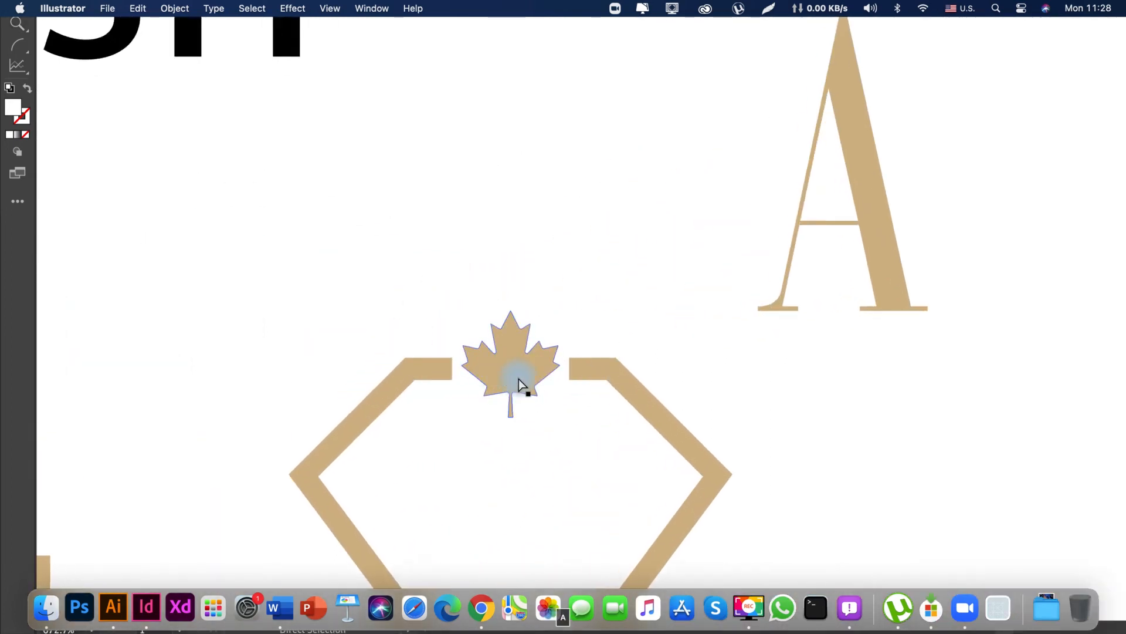
{"action": "key", "text": "a"}
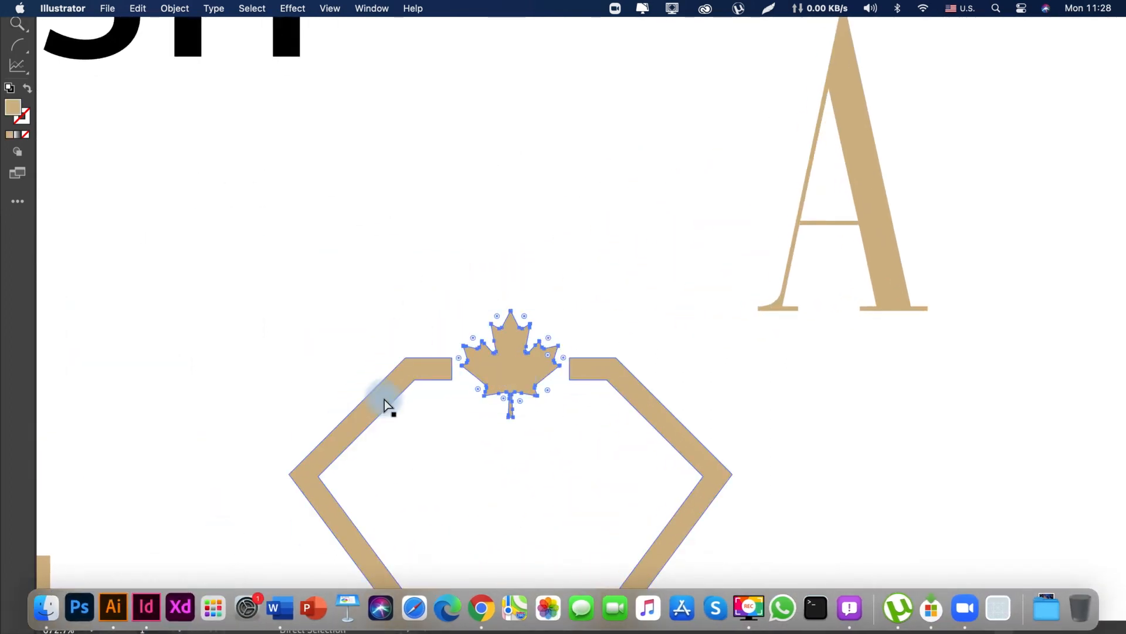
{"action": "left_click", "coordinate": [292, 45]}
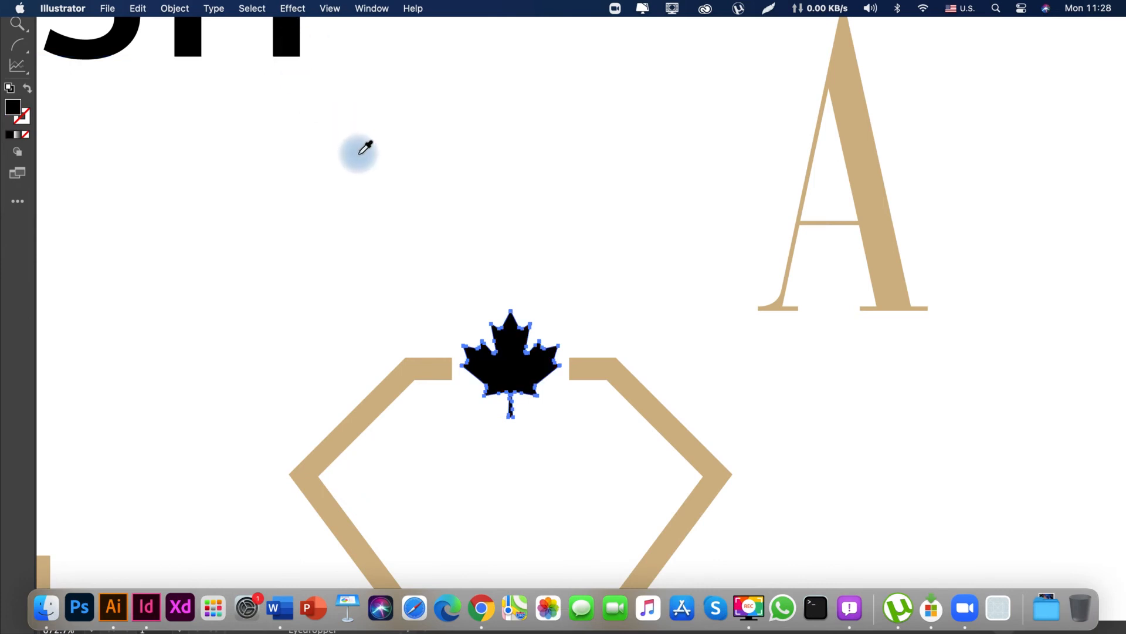
{"action": "key", "text": "v"}
{"action": "key", "text": "i"}
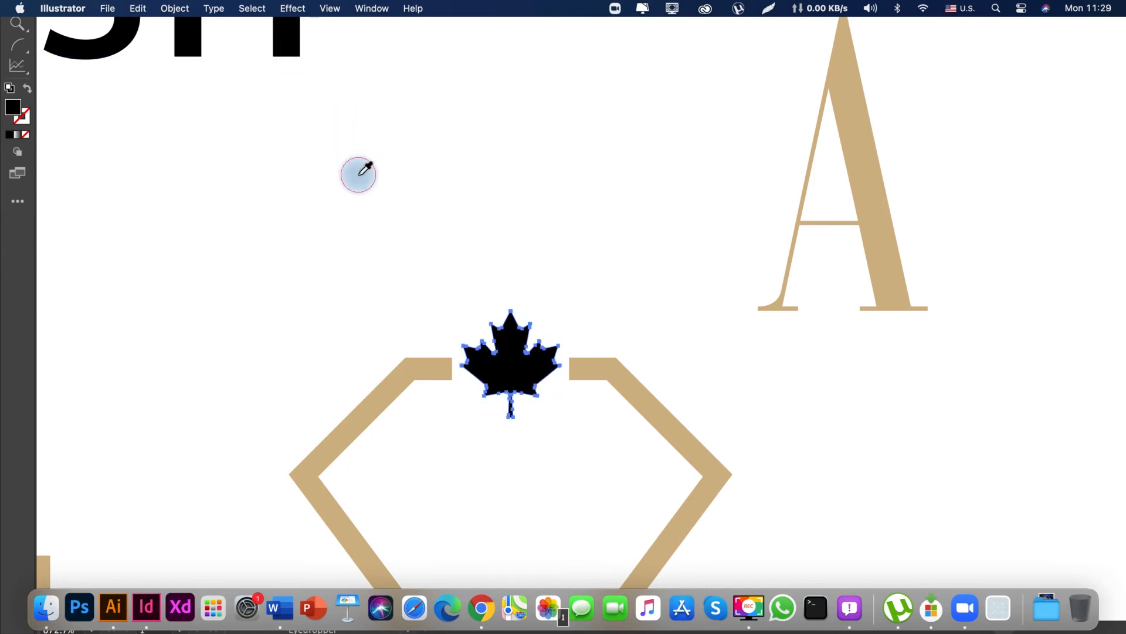
{"action": "left_click", "coordinate": [357, 174]}
{"action": "key", "text": "super+c"}
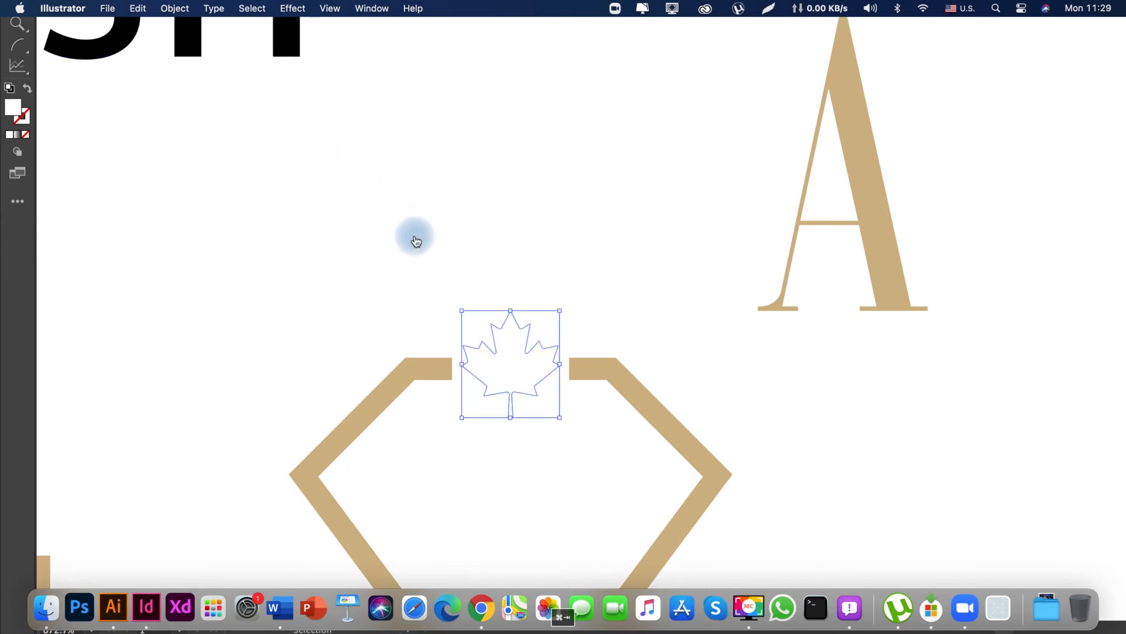
Switch to Adobe InDesign and paste the white maple leaf onto the cover's large dark circle above the title.
{"action": "key", "text": "super+Tab"}
{"action": "key", "text": "z"}
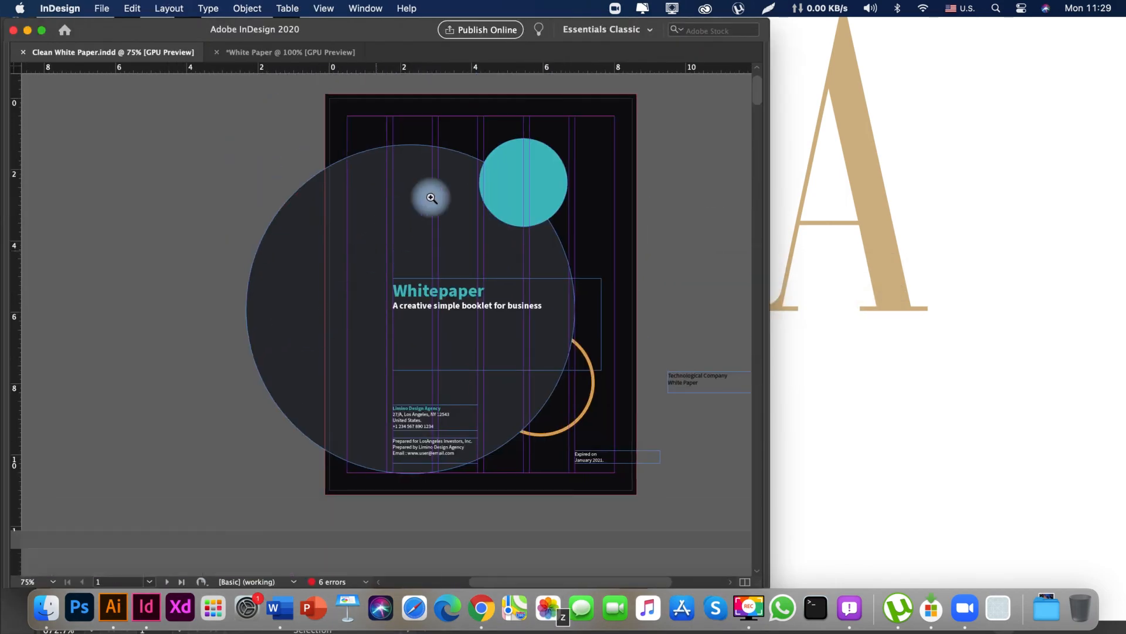
{"action": "left_click_drag", "start_coordinate": [431, 198], "coordinate": [556, 173]}
{"action": "key", "text": "space"}
{"action": "left_click_drag", "start_coordinate": [412, 162], "coordinate": [392, 272]}
{"action": "key", "text": "v"}
{"action": "key", "text": "super+v"}
{"action": "key", "text": "space"}
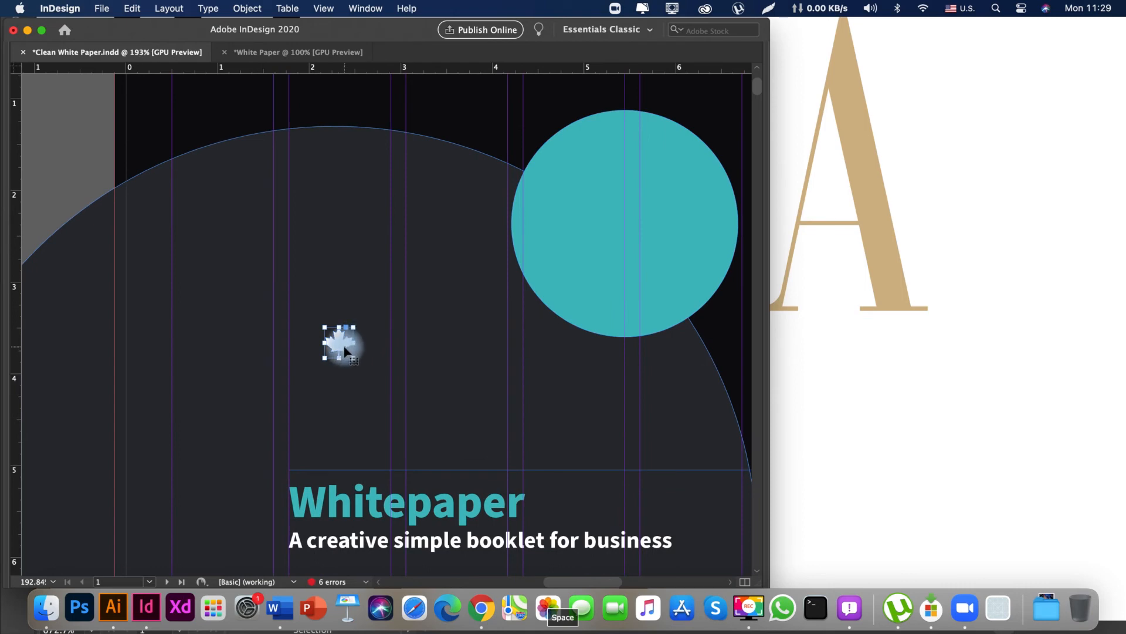
Align the maple leaf with the left edge of the "Whitepaper" title and enlarge it to about 0.6 in wide.
{"action": "key", "text": "s"}
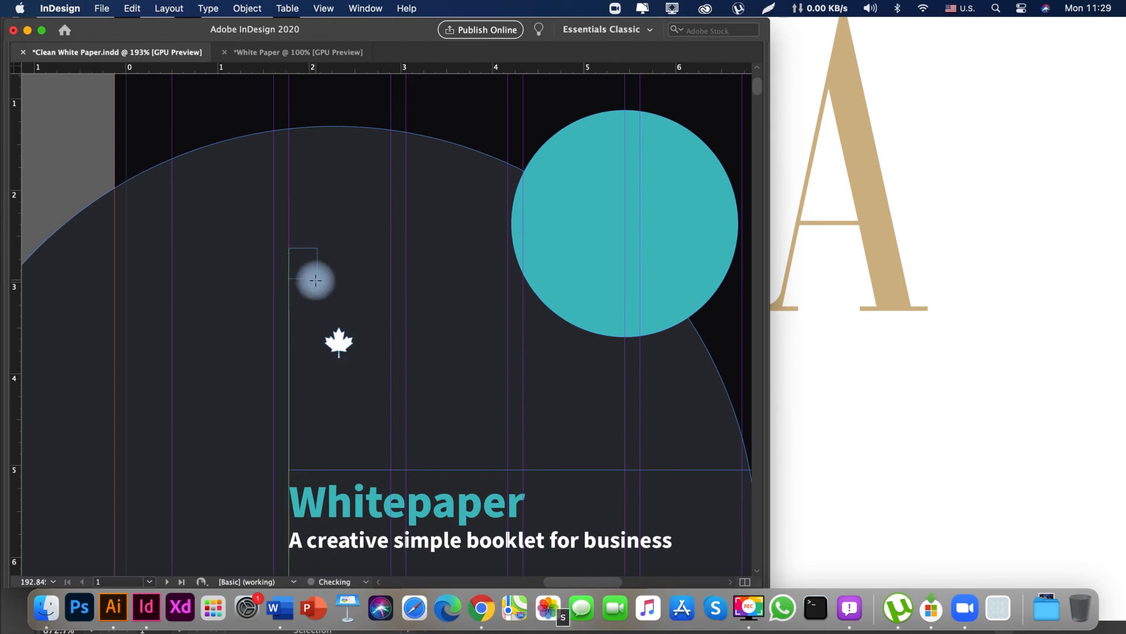
{"action": "left_click_drag", "start_coordinate": [341, 304], "coordinate": [422, 379]}
{"action": "key", "text": "space"}
{"action": "left_click", "coordinate": [112, 222]}
{"action": "key", "text": "space"}
{"action": "left_click_drag", "start_coordinate": [156, 206], "coordinate": [131, 213]}
{"action": "left_click_drag", "start_coordinate": [314, 352], "coordinate": [259, 336]}
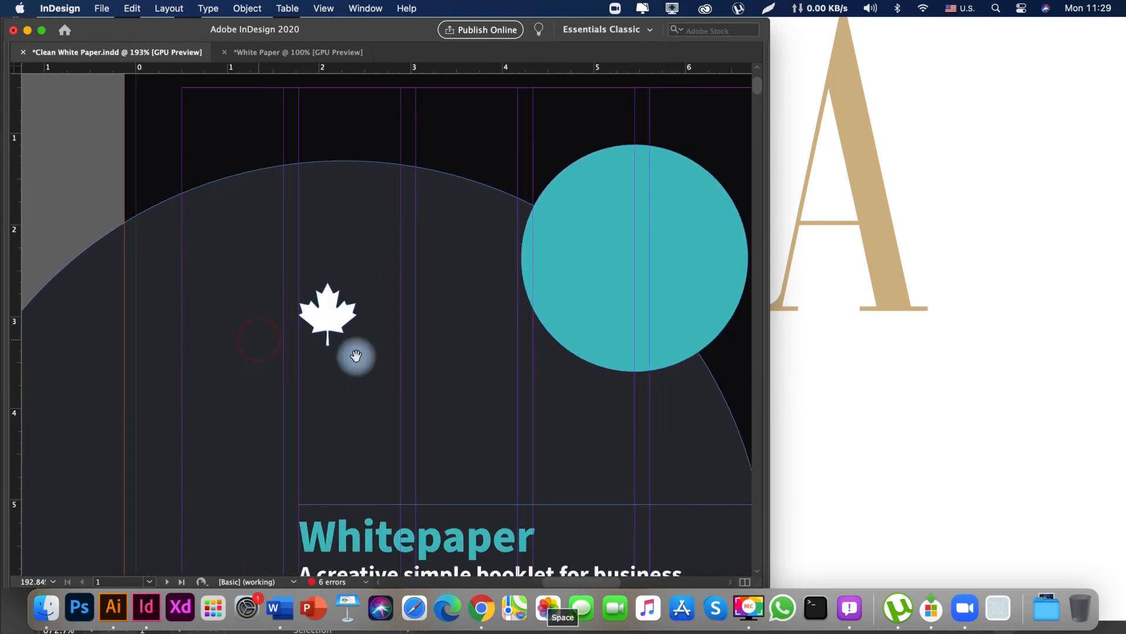
Examine the whole cover at 75% with the maple leaf logo in place.
{"action": "key", "text": "super+minus"}
{"action": "key", "text": "super+minus"}
{"action": "key", "text": "super+minus"}
{"action": "key", "text": "super+minus"}
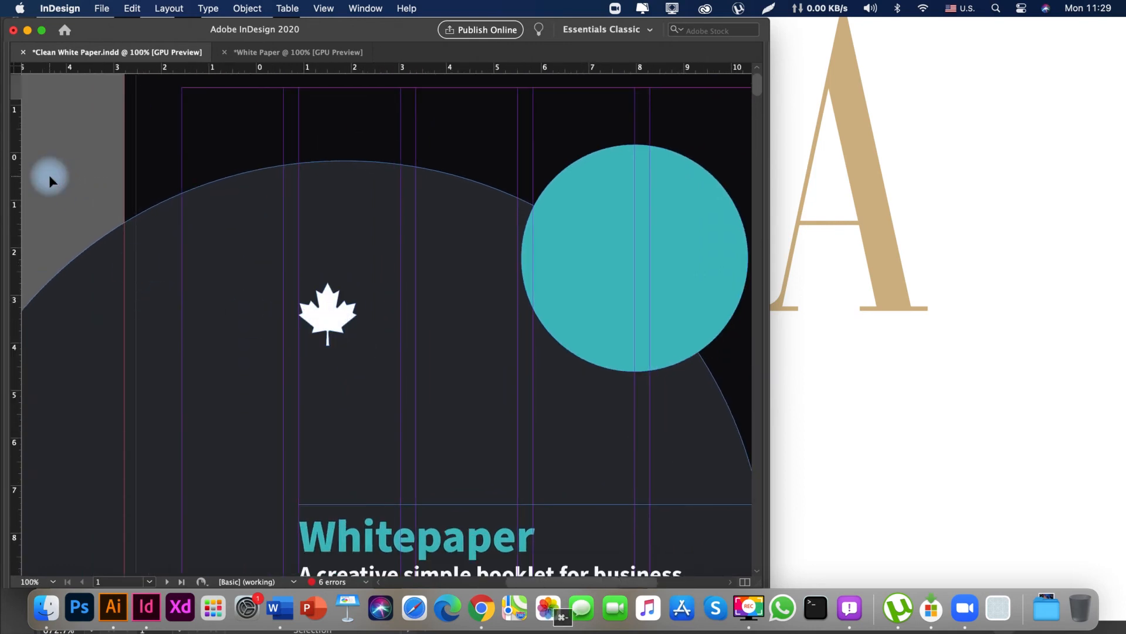
{"action": "key", "text": "space"}
{"action": "left_click_drag", "start_coordinate": [413, 405], "coordinate": [250, 267]}
{"action": "left_click_drag", "start_coordinate": [368, 303], "coordinate": [481, 339]}
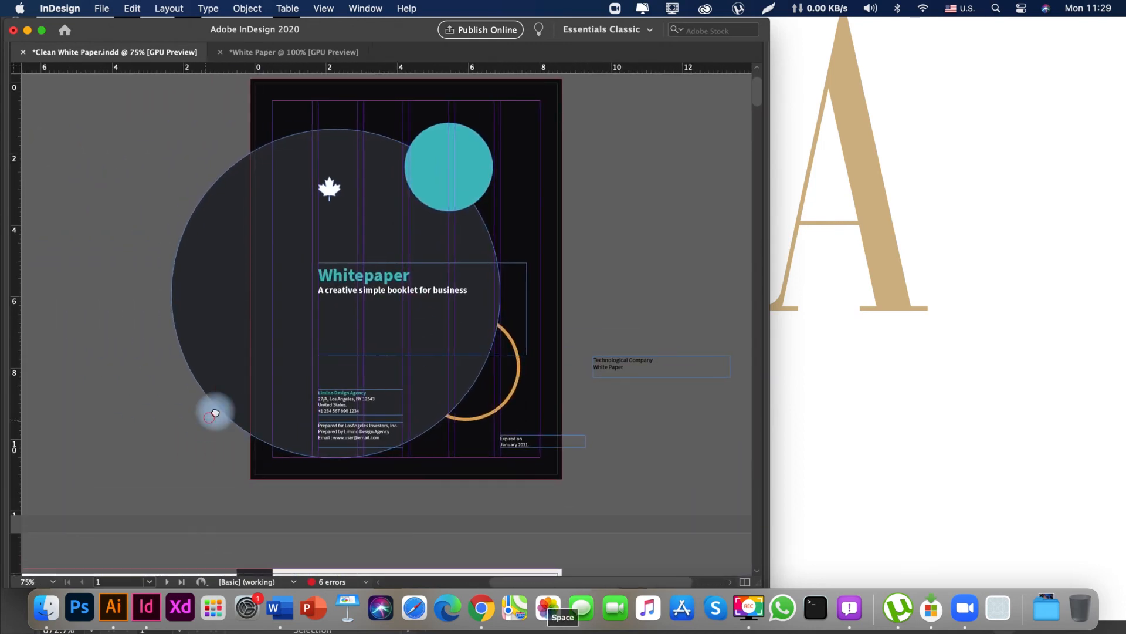
{"action": "left_click_drag", "start_coordinate": [181, 408], "coordinate": [289, 90]}
{"action": "left_click_drag", "start_coordinate": [332, 352], "coordinate": [357, 160]}
{"action": "left_click_drag", "start_coordinate": [306, 305], "coordinate": [389, 360]}
{"action": "left_click_drag", "start_coordinate": [384, 130], "coordinate": [327, 328]}
{"action": "left_click_drag", "start_coordinate": [360, 214], "coordinate": [417, 338]}
{"action": "left_click_drag", "start_coordinate": [410, 234], "coordinate": [228, 377]}
{"action": "left_click_drag", "start_coordinate": [330, 145], "coordinate": [471, 147]}
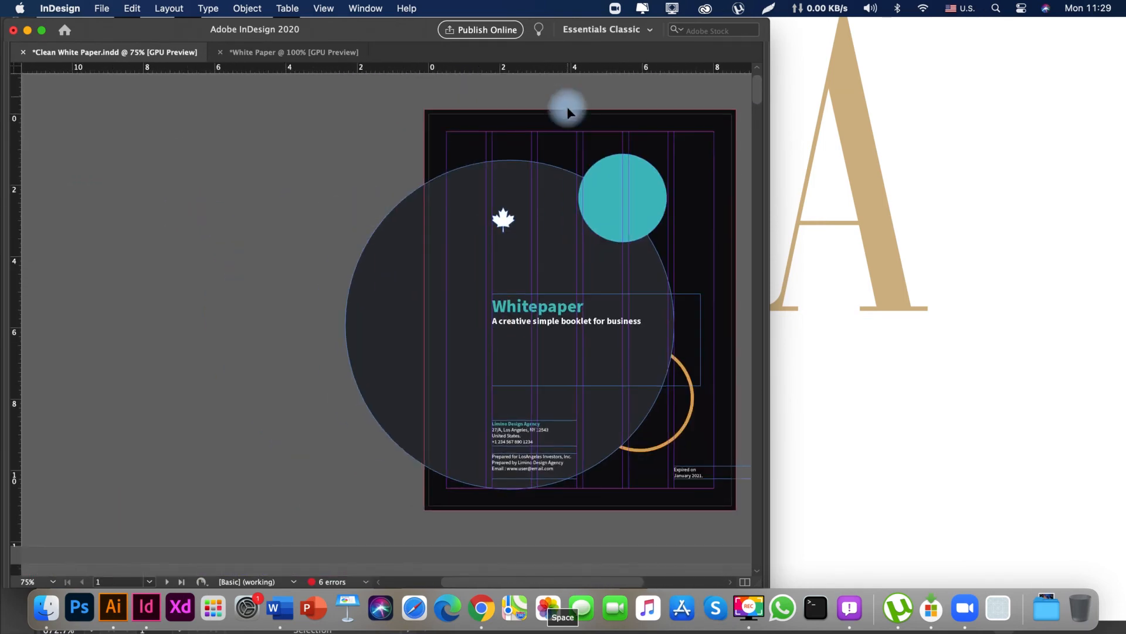
Duplicate the cover's black background rectangle directly beside its left edge as the back cover.
{"action": "left_click_drag", "start_coordinate": [714, 137], "coordinate": [403, 146]}
{"action": "left_click_drag", "start_coordinate": [478, 119], "coordinate": [503, 146]}
{"action": "left_click_drag", "start_coordinate": [434, 110], "coordinate": [462, 122]}
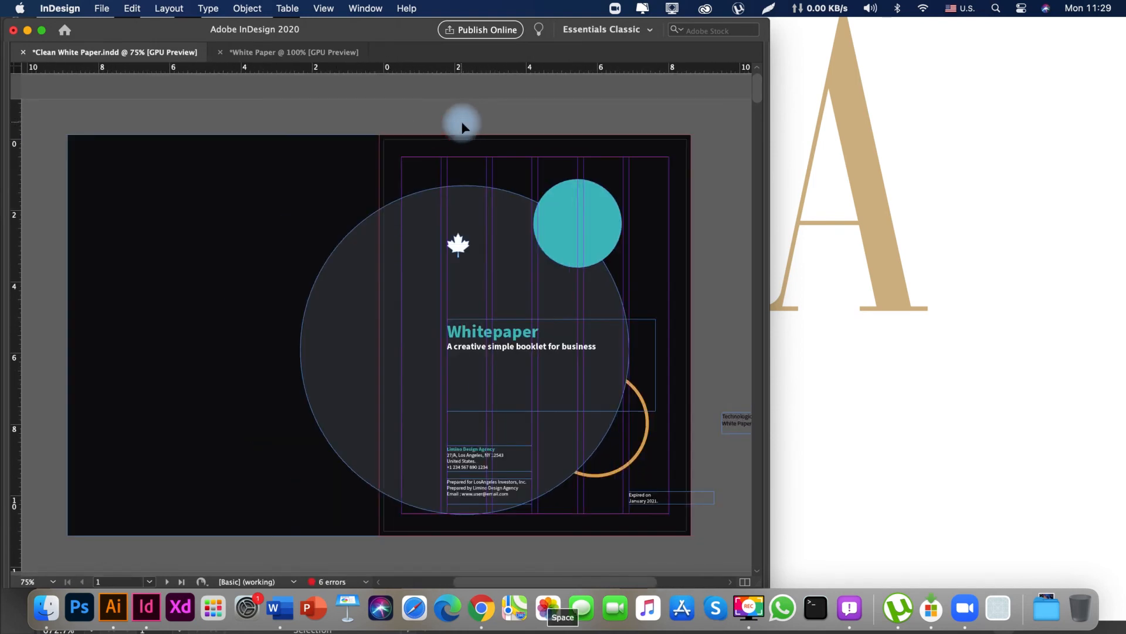
{"action": "left_click_drag", "start_coordinate": [351, 257], "coordinate": [418, 254]}
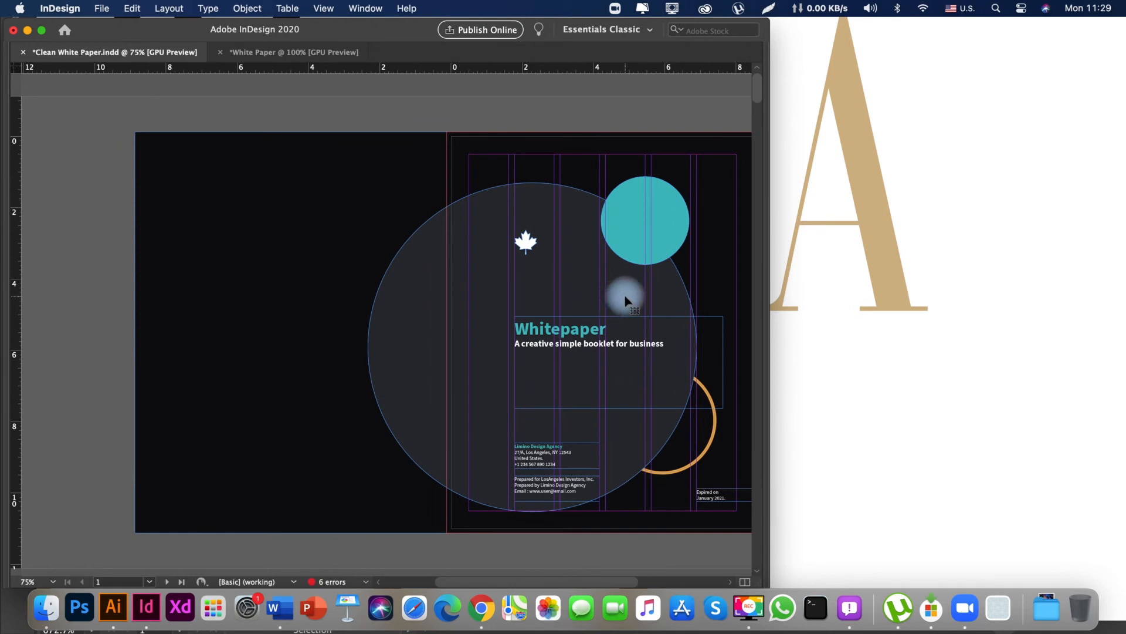
{"action": "left_click_drag", "start_coordinate": [601, 555], "coordinate": [569, 550]}
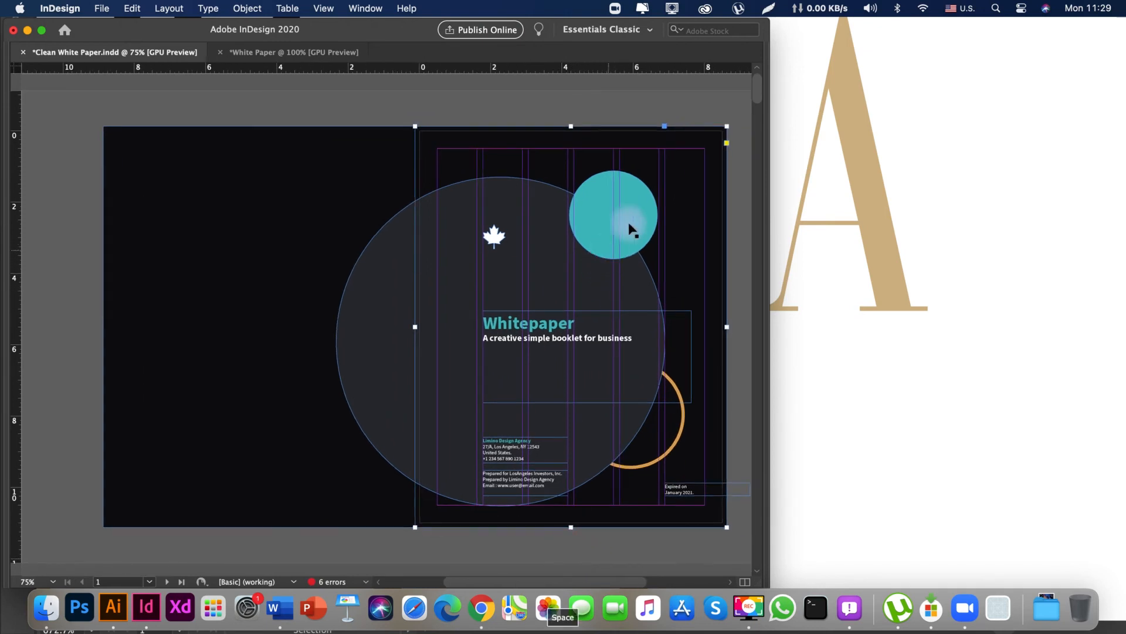
Copy the teal circle at about 1.5 in wide to the large circle's lower-left edge and the orange ring to its upper-left edge.
{"action": "mouse_move", "coordinate": [631, 229]}
{"action": "left_mouse_down"}
{"action": "mouse_move", "coordinate": [405, 447]}
{"action": "mouse_move", "coordinate": [401, 425]}
{"action": "left_mouse_up"}
{"action": "left_click_drag", "start_coordinate": [352, 486], "coordinate": [373, 426]}
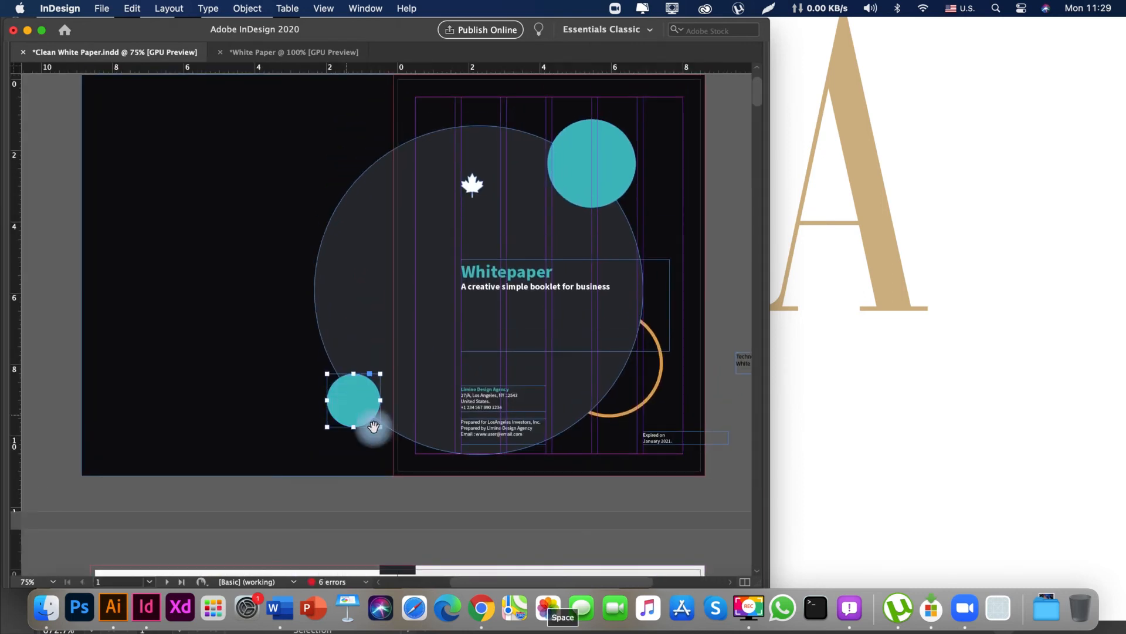
{"action": "left_click_drag", "start_coordinate": [646, 408], "coordinate": [374, 241]}
{"action": "left_click_drag", "start_coordinate": [322, 159], "coordinate": [373, 267]}
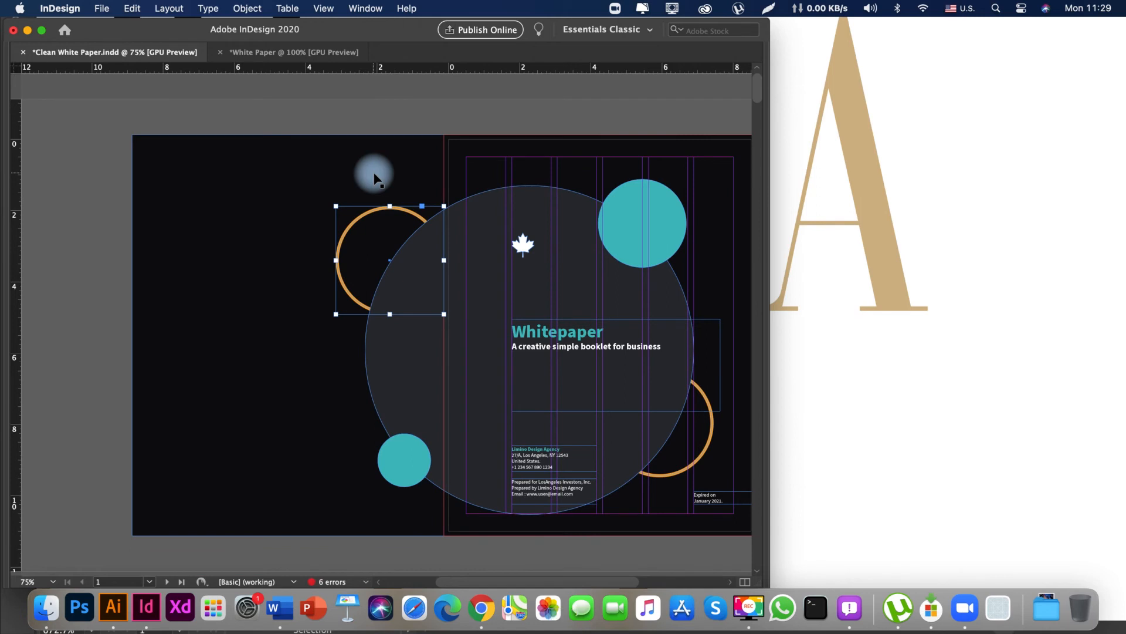
Bring the copied orange ring to the front, cut it and paste it into the large dark circle.
{"action": "key", "text": "shift+super+]"}
{"action": "left_click_drag", "start_coordinate": [446, 167], "coordinate": [183, 170]}
{"action": "left_click", "coordinate": [298, 244]}
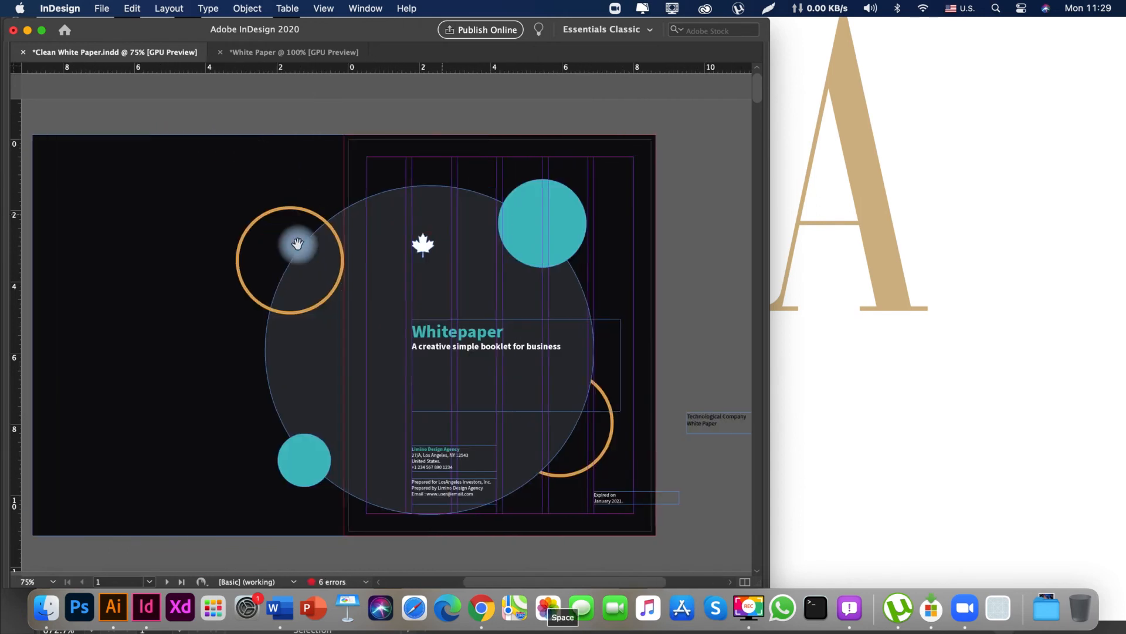
{"action": "left_click", "coordinate": [309, 302]}
{"action": "key", "text": "super+c"}
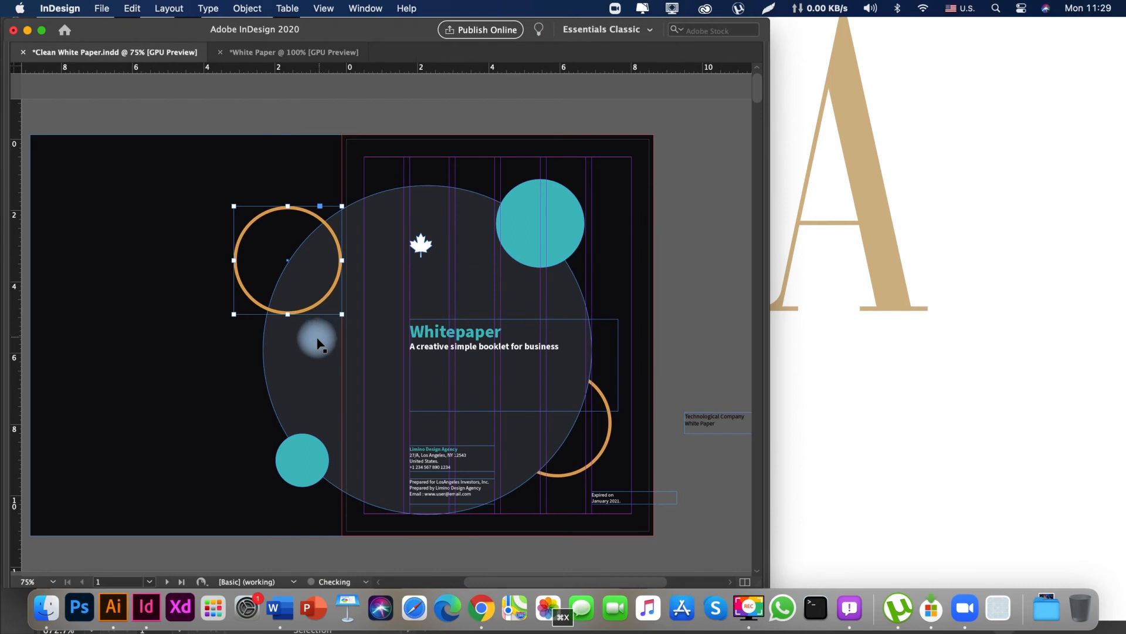
{"action": "key", "text": "super+x"}
{"action": "left_click_drag", "start_coordinate": [317, 343], "coordinate": [339, 268]}
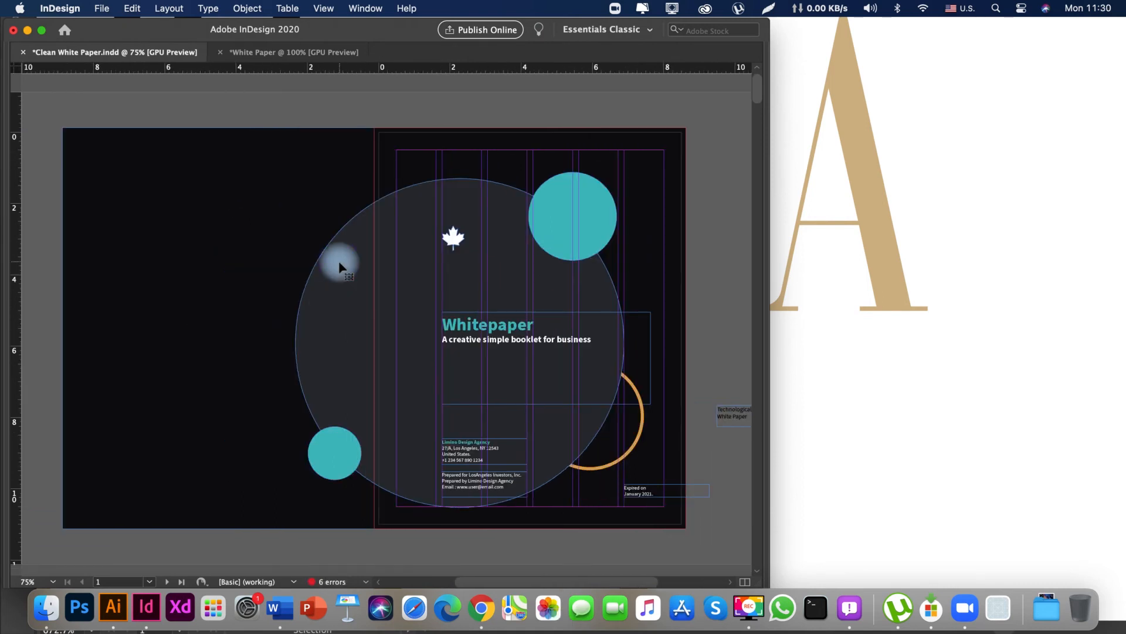
{"action": "left_click", "coordinate": [340, 264]}
{"action": "scroll", "coordinate": [287, 290], "scroll_direction": "right", "scroll_amount": 3}
{"action": "right_click", "coordinate": [301, 258]}
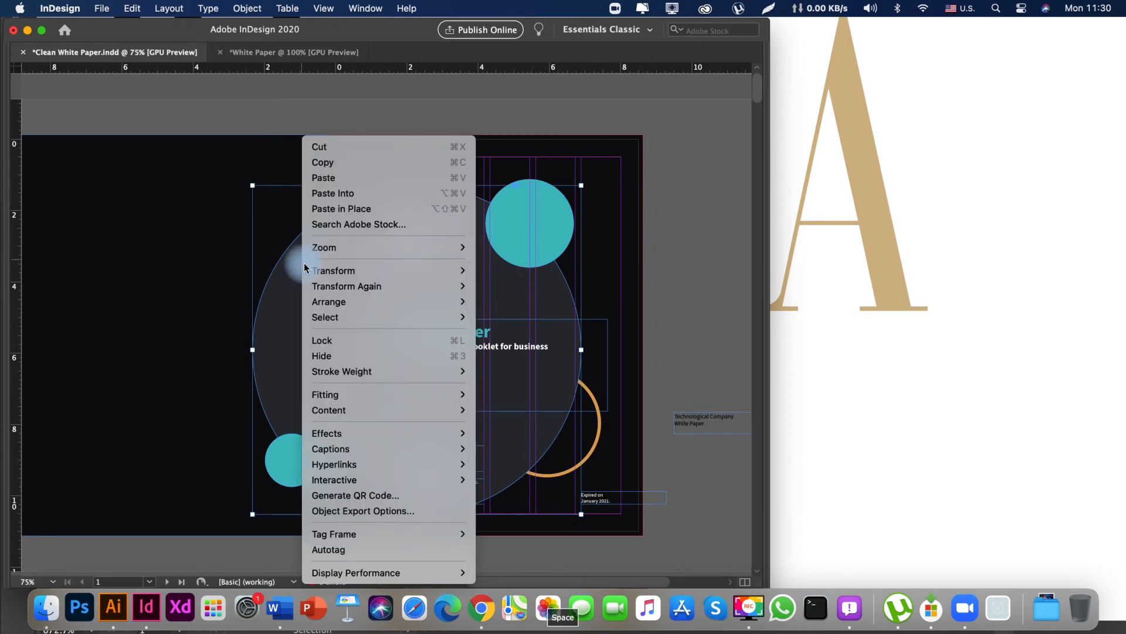
{"action": "left_click", "coordinate": [338, 194]}
{"action": "left_click_drag", "start_coordinate": [314, 133], "coordinate": [199, 141]}
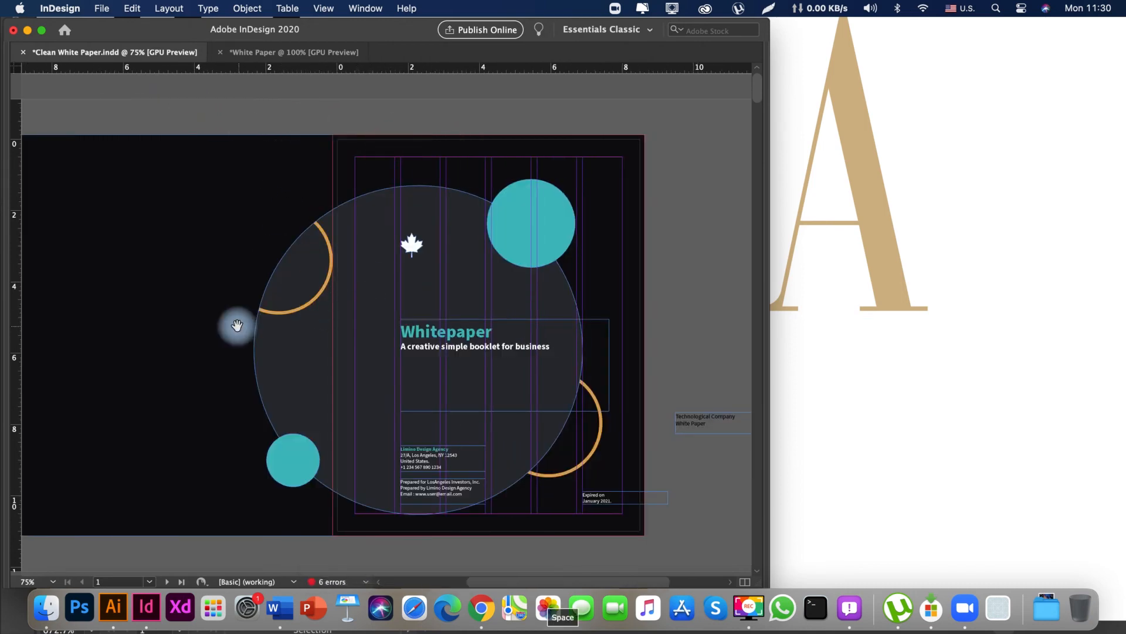
{"action": "left_click_drag", "start_coordinate": [293, 337], "coordinate": [405, 343]}
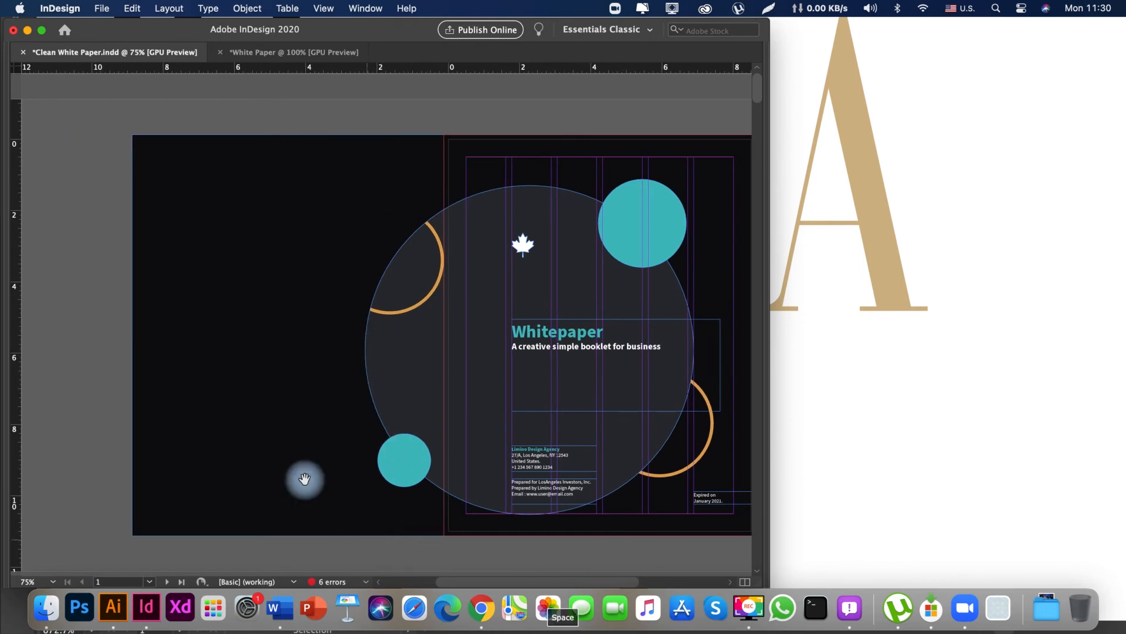
{"action": "left_click_drag", "start_coordinate": [344, 446], "coordinate": [360, 244]}
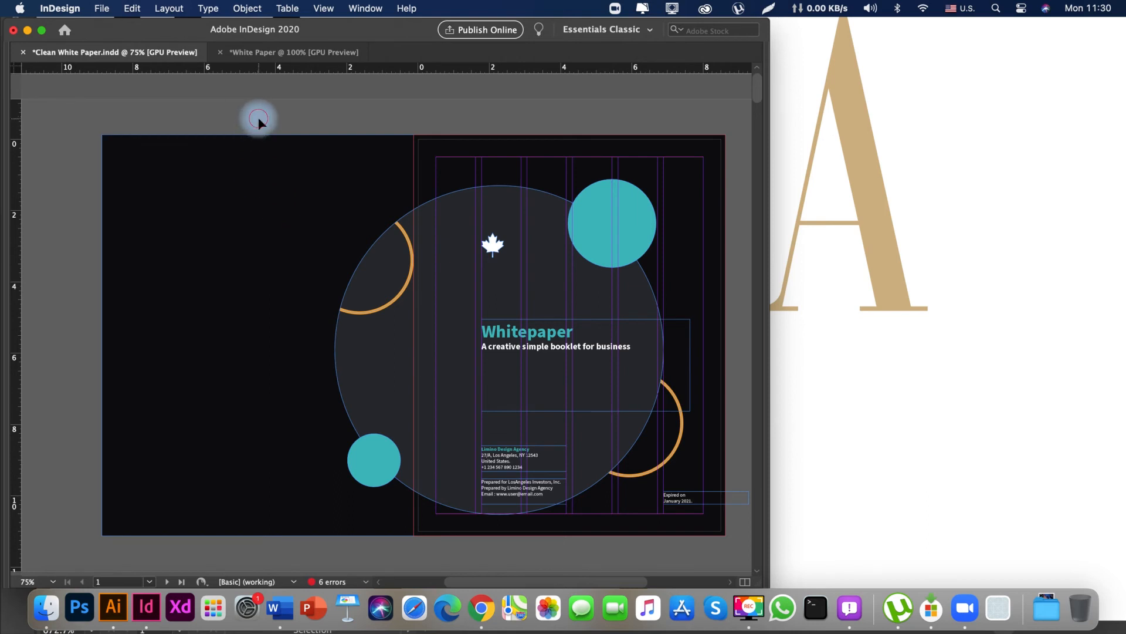
Draw a dark grey circle about 6 in across and centre it on the back cover's outer left edge.
{"action": "left_click_drag", "start_coordinate": [259, 117], "coordinate": [220, 128]}
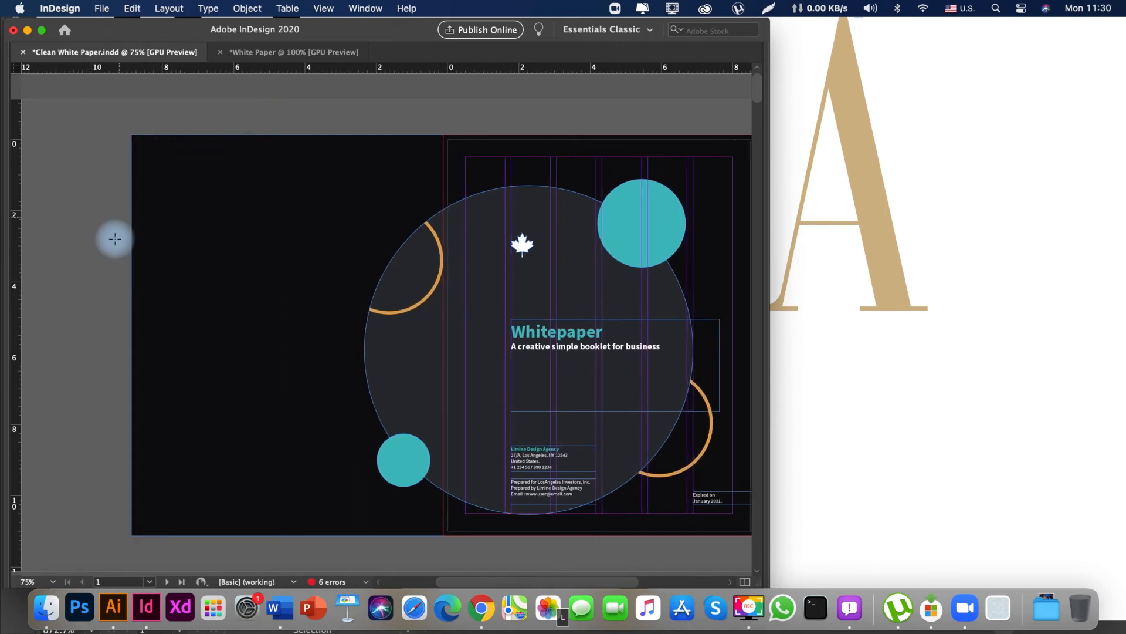
{"action": "left_click_drag", "start_coordinate": [78, 202], "coordinate": [289, 430]}
{"action": "left_click_drag", "start_coordinate": [262, 309], "coordinate": [283, 355]}
{"action": "key", "text": "v"}
{"action": "key", "text": "space"}
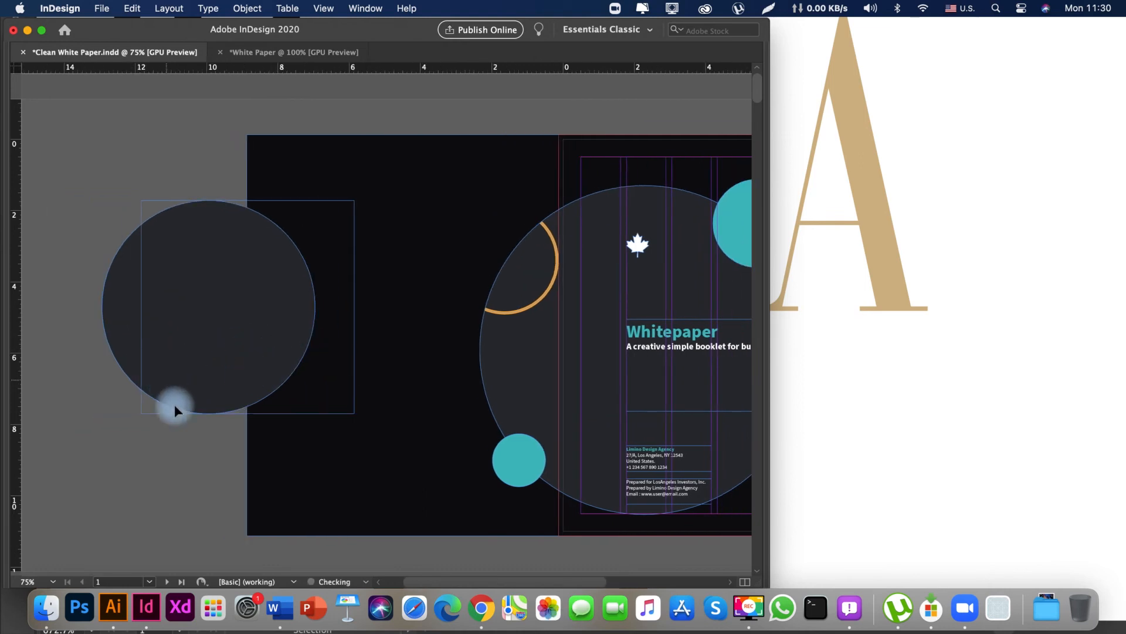
{"action": "scroll", "coordinate": [213, 377], "scroll_direction": "right", "scroll_amount": 3}
{"action": "key", "text": "i"}
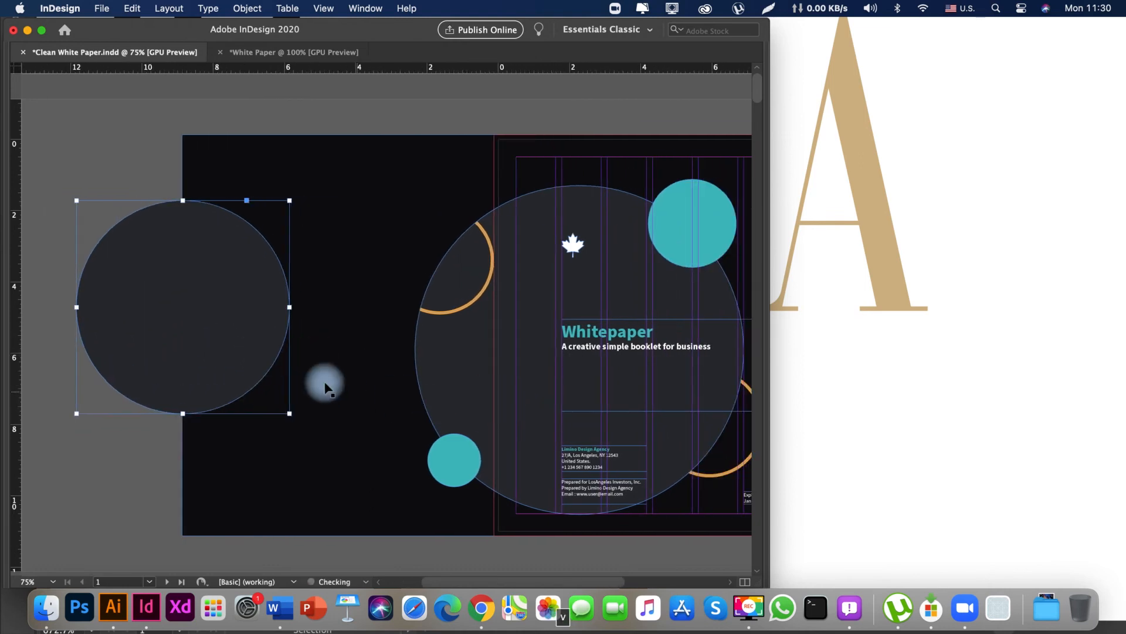
{"action": "key", "text": "space"}
{"action": "scroll", "coordinate": [230, 439], "scroll_direction": "left", "scroll_amount": 5}
Check the back and front cover in preview and show the layout guides again.
{"action": "left_click_drag", "start_coordinate": [178, 356], "coordinate": [35, 293]}
{"action": "left_click_drag", "start_coordinate": [191, 414], "coordinate": [347, 426]}
{"action": "left_click", "coordinate": [171, 424]}
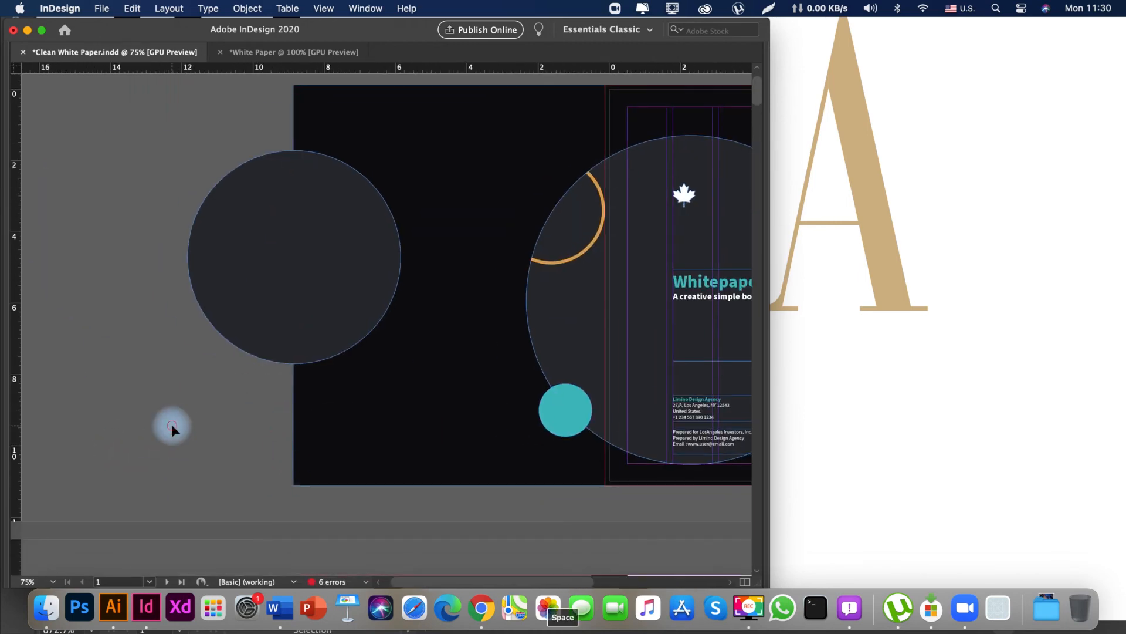
{"action": "key", "text": "w"}
{"action": "key", "text": "space"}
{"action": "left_click_drag", "start_coordinate": [358, 300], "coordinate": [224, 351]}
{"action": "mouse_move", "coordinate": [389, 357]}
{"action": "left_mouse_down"}
{"action": "mouse_move", "coordinate": [510, 357]}
{"action": "mouse_move", "coordinate": [368, 358]}
{"action": "mouse_move", "coordinate": [528, 347]}
{"action": "mouse_move", "coordinate": [368, 355]}
{"action": "left_mouse_up"}
{"action": "key", "text": "w"}
{"action": "key", "text": "space"}
Copy the small teal circle to the back cover circle's upper-right edge at about 1.1 in wide and bring it to the front.
{"action": "left_click_drag", "start_coordinate": [307, 358], "coordinate": [363, 366]}
{"action": "left_click_drag", "start_coordinate": [482, 453], "coordinate": [282, 190]}
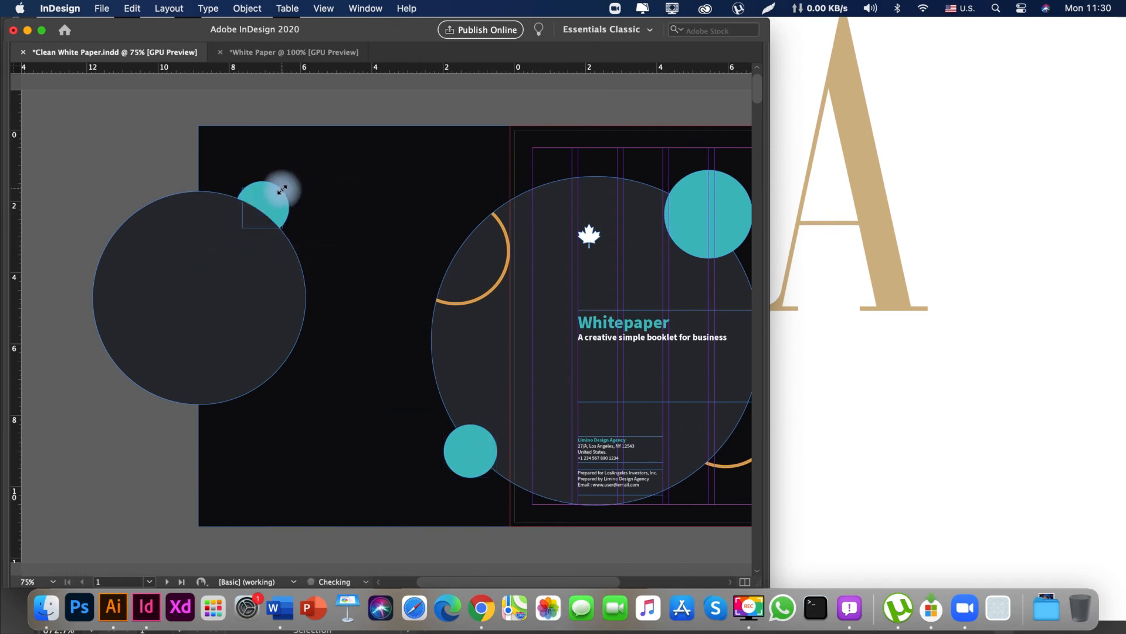
{"action": "key", "text": "shift+super+bracketright"}
{"action": "key", "text": "space"}
{"action": "mouse_move", "coordinate": [256, 287]}
{"action": "left_mouse_down"}
{"action": "mouse_move", "coordinate": [204, 296]}
{"action": "mouse_move", "coordinate": [248, 294]}
{"action": "left_mouse_up"}
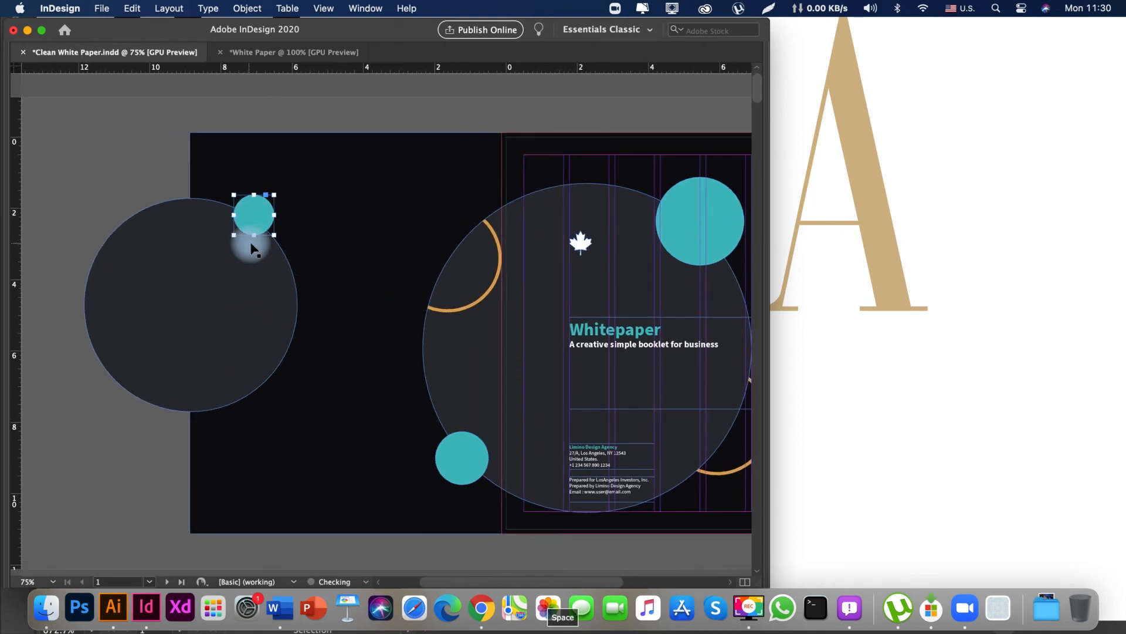
Recolour the small circle on the back cover circle's upper-right edge by sampling the cover's orange ring, and deselect it.
{"action": "key", "text": "i"}
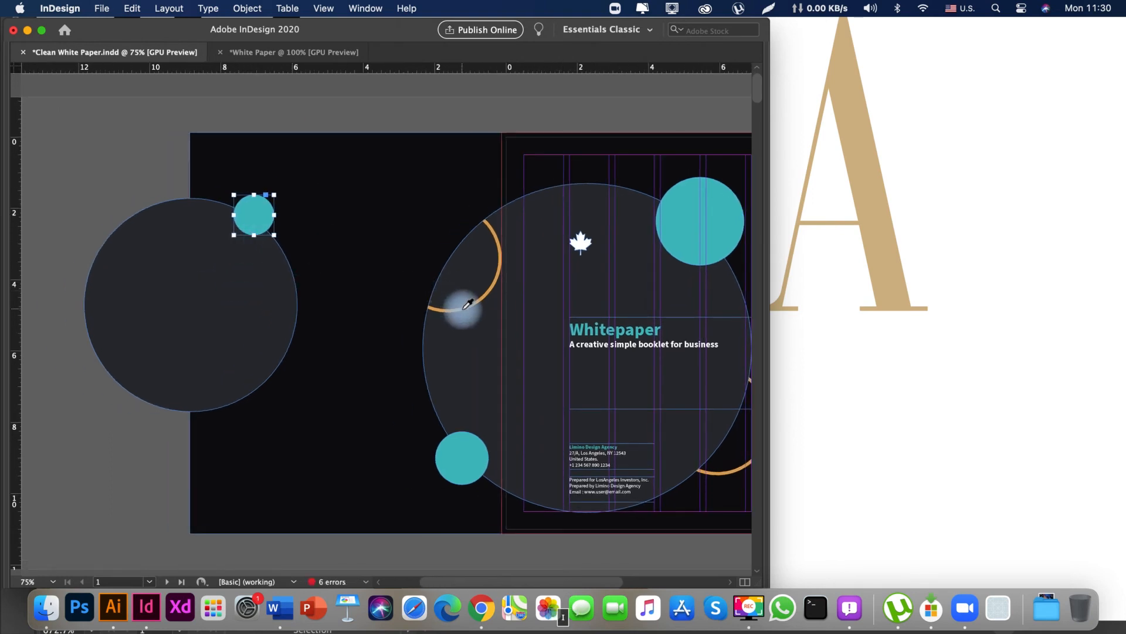
{"action": "left_click", "coordinate": [463, 308]}
{"action": "key", "text": "space"}
{"action": "left_click_drag", "start_coordinate": [160, 215], "coordinate": [183, 217]}
{"action": "key", "text": "v"}
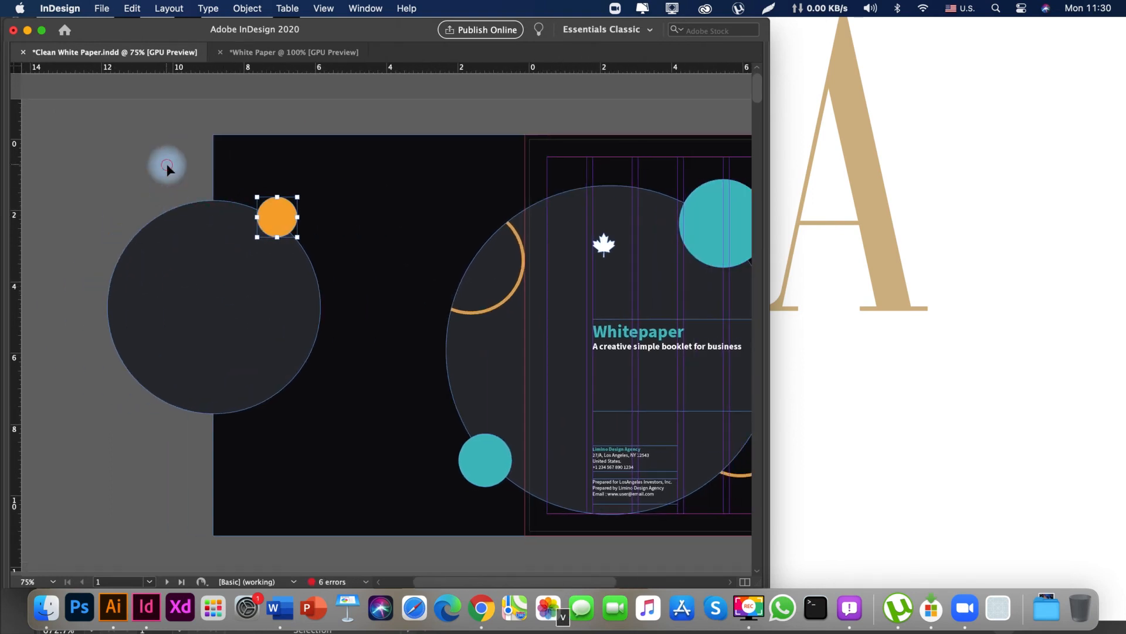
{"action": "left_click", "coordinate": [167, 164]}
{"action": "key", "text": "space"}
{"action": "left_click_drag", "start_coordinate": [99, 203], "coordinate": [140, 204]}
{"action": "left_click", "coordinate": [180, 177]}
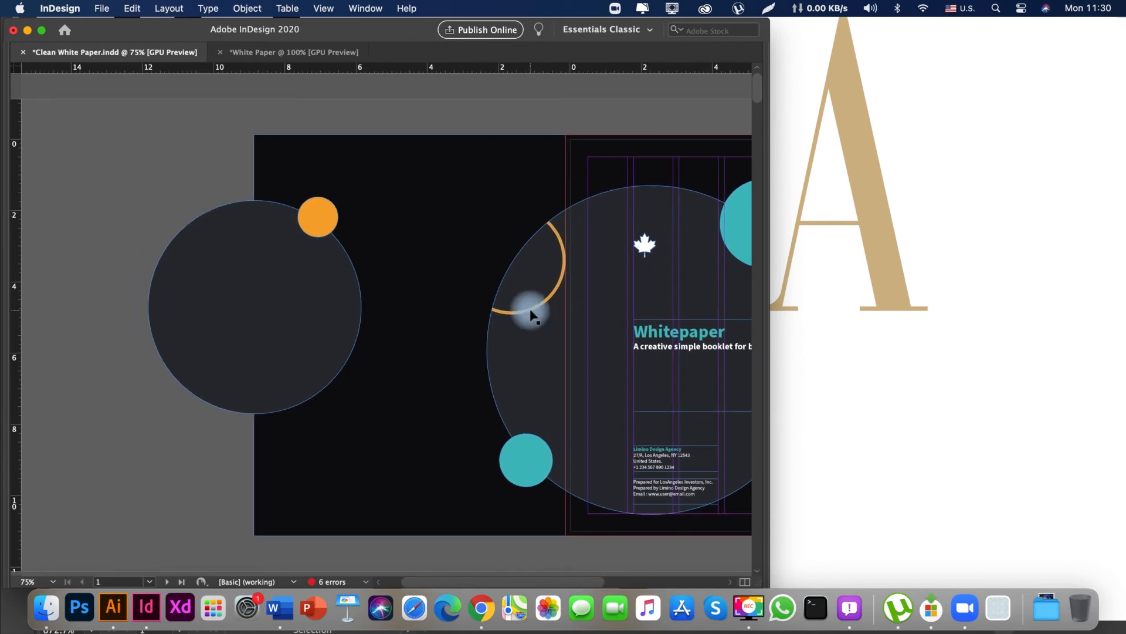
Copy the front cover's orange ring to the lower edge of the back cover's dark circle, partly behind it.
{"action": "key", "text": "space"}
{"action": "left_click_drag", "start_coordinate": [652, 448], "coordinate": [493, 420]}
{"action": "left_click_drag", "start_coordinate": [653, 438], "coordinate": [130, 404]}
{"action": "key", "text": "space"}
{"action": "left_click_drag", "start_coordinate": [97, 349], "coordinate": [287, 466]}
Change the copied ring's stroke colour to the teal c67m0y27k0 swatch and deselect the ring.
{"action": "key", "text": "Tab"}
{"action": "key", "text": "space"}
{"action": "left_click_drag", "start_coordinate": [348, 421], "coordinate": [379, 420]}
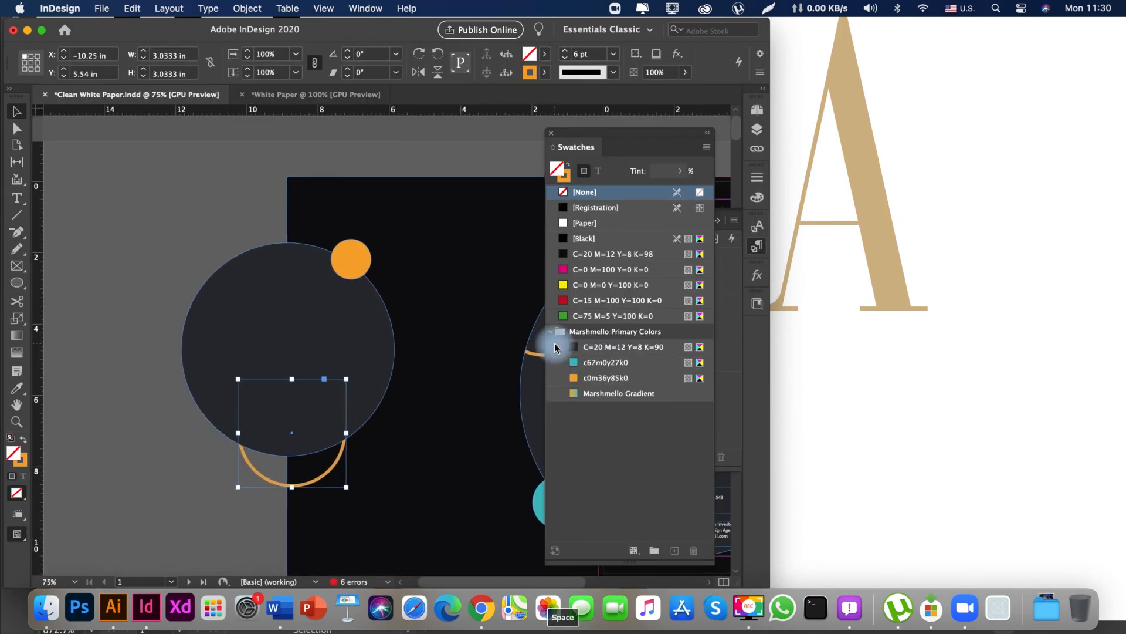
{"action": "left_click", "coordinate": [587, 377]}
{"action": "left_click", "coordinate": [597, 364]}
{"action": "key", "text": "space"}
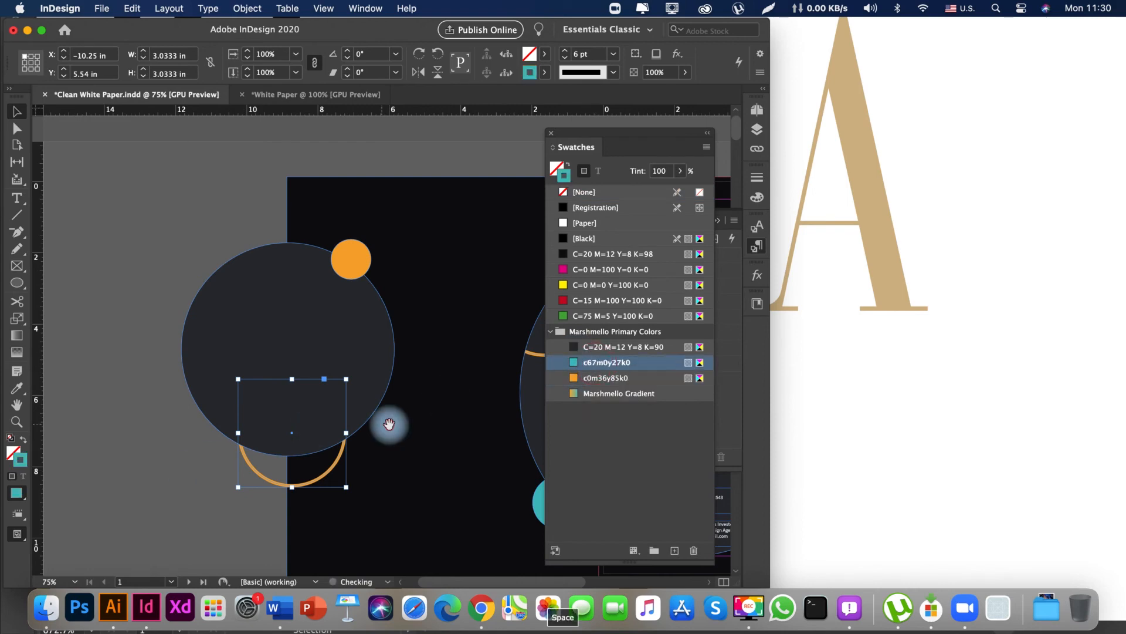
{"action": "left_click_drag", "start_coordinate": [385, 425], "coordinate": [323, 437]}
{"action": "left_click", "coordinate": [220, 454]}
{"action": "key", "text": "Tab"}
{"action": "key", "text": "space"}
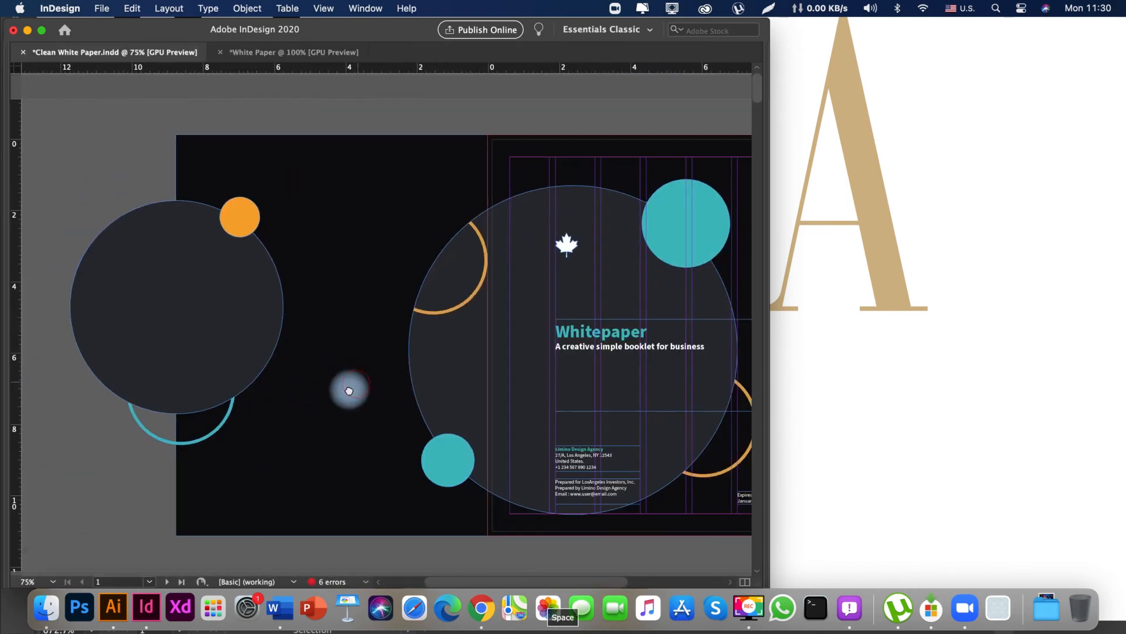
Select and copy the back cover background together with its dark circles, rings and small circles.
{"action": "left_click_drag", "start_coordinate": [543, 313], "coordinate": [403, 313]}
{"action": "left_click_drag", "start_coordinate": [502, 164], "coordinate": [417, 321]}
{"action": "key", "text": "v"}
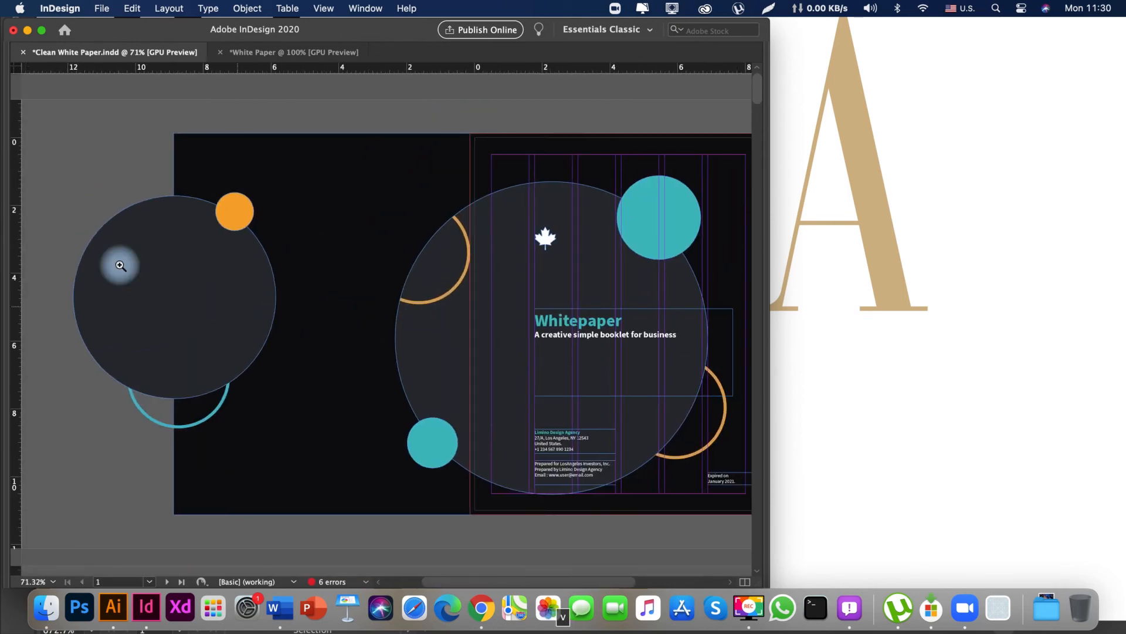
{"action": "left_click_drag", "start_coordinate": [283, 305], "coordinate": [287, 493]}
{"action": "key", "text": "space"}
Go to the last page, page 32, and move The End text frame off the page onto the pasteboard.
{"action": "key", "text": "z"}
{"action": "left_click_drag", "start_coordinate": [468, 389], "coordinate": [413, 166]}
{"action": "key", "text": "space"}
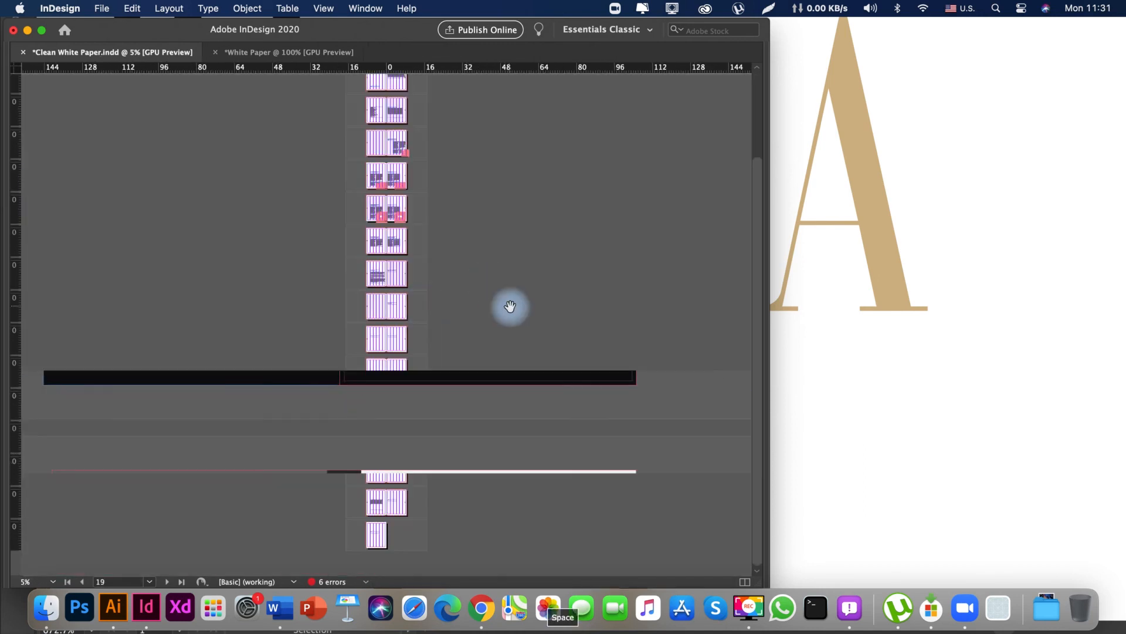
{"action": "left_click_drag", "start_coordinate": [364, 539], "coordinate": [601, 560]}
{"action": "key", "text": "space"}
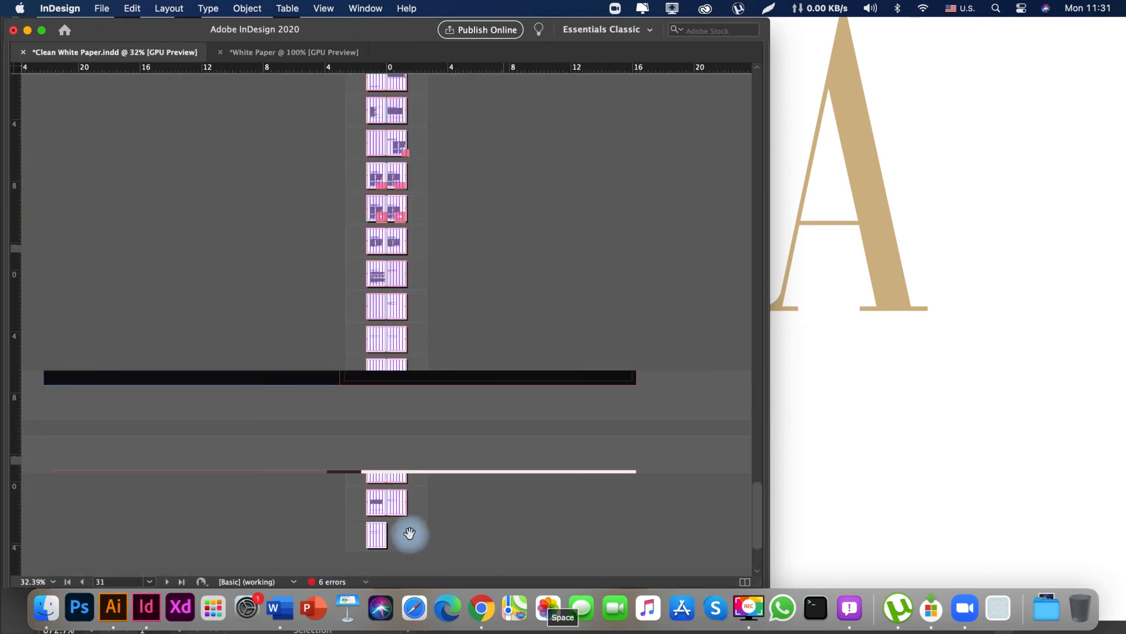
{"action": "left_click_drag", "start_coordinate": [409, 534], "coordinate": [362, 322]}
{"action": "left_click_drag", "start_coordinate": [302, 500], "coordinate": [375, 422]}
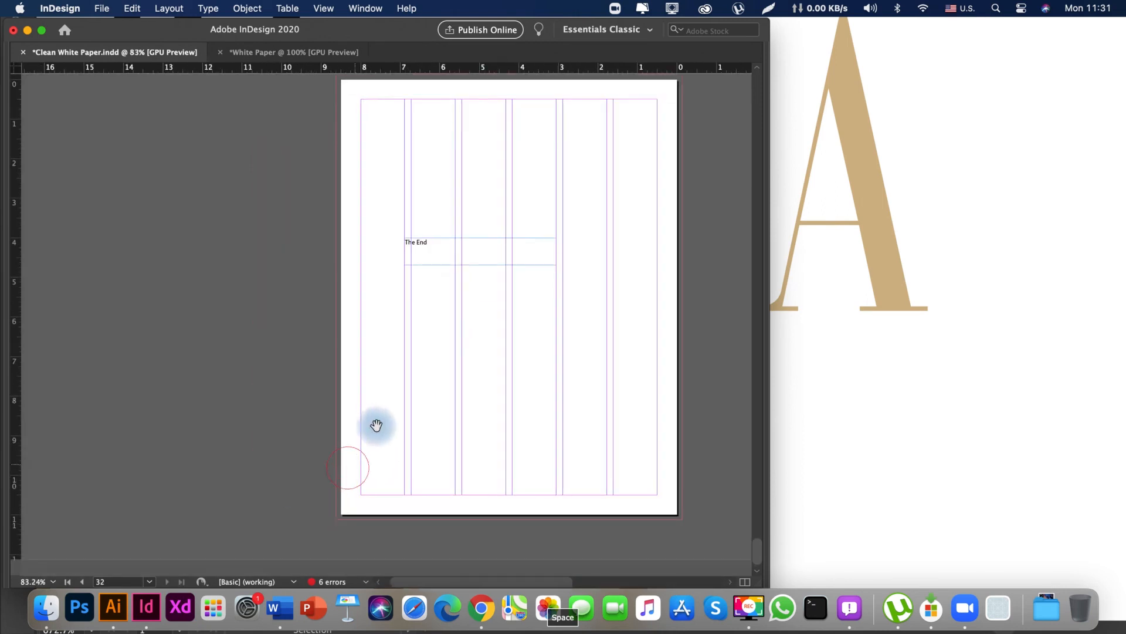
{"action": "key", "text": "v"}
{"action": "key", "text": "space"}
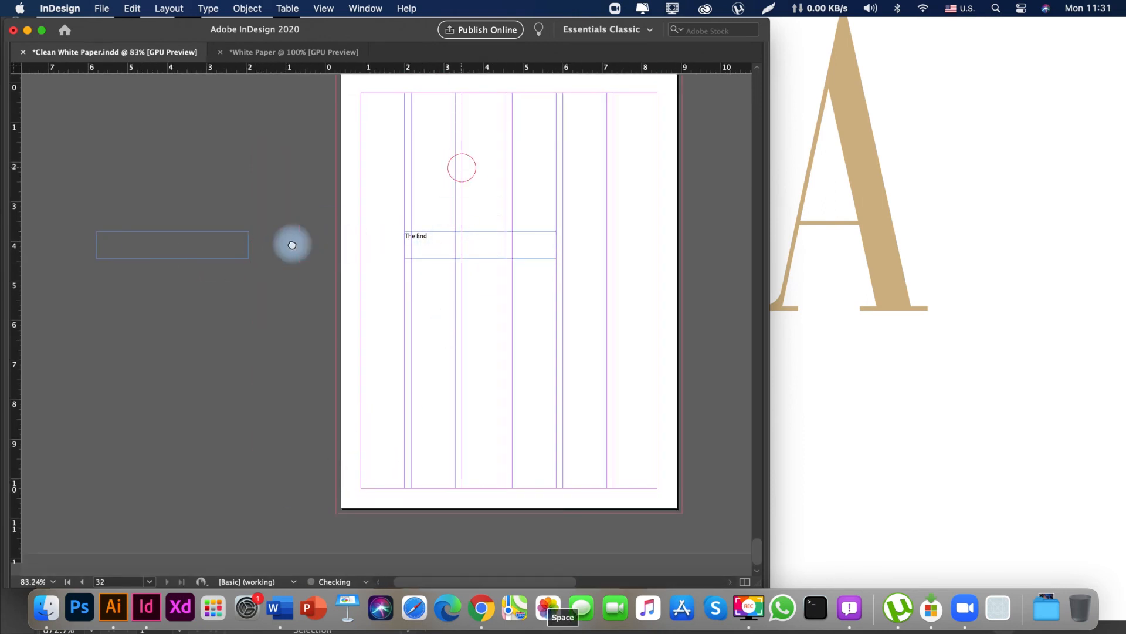
{"action": "mouse_move", "coordinate": [291, 244]}
{"action": "left_mouse_down"}
{"action": "mouse_move", "coordinate": [284, 361]}
{"action": "mouse_move", "coordinate": [320, 343]}
{"action": "mouse_move", "coordinate": [328, 384]}
{"action": "left_mouse_up"}
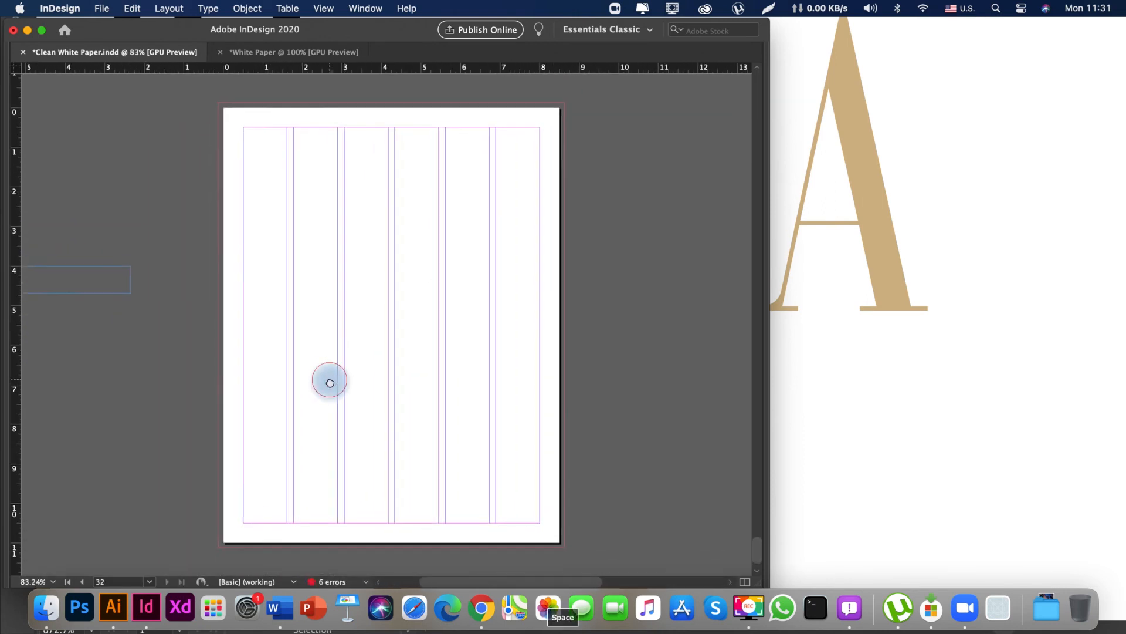
Paste the copied back cover artwork in place on page 32.
{"action": "key", "text": "v"}
{"action": "right_click", "coordinate": [278, 246]}
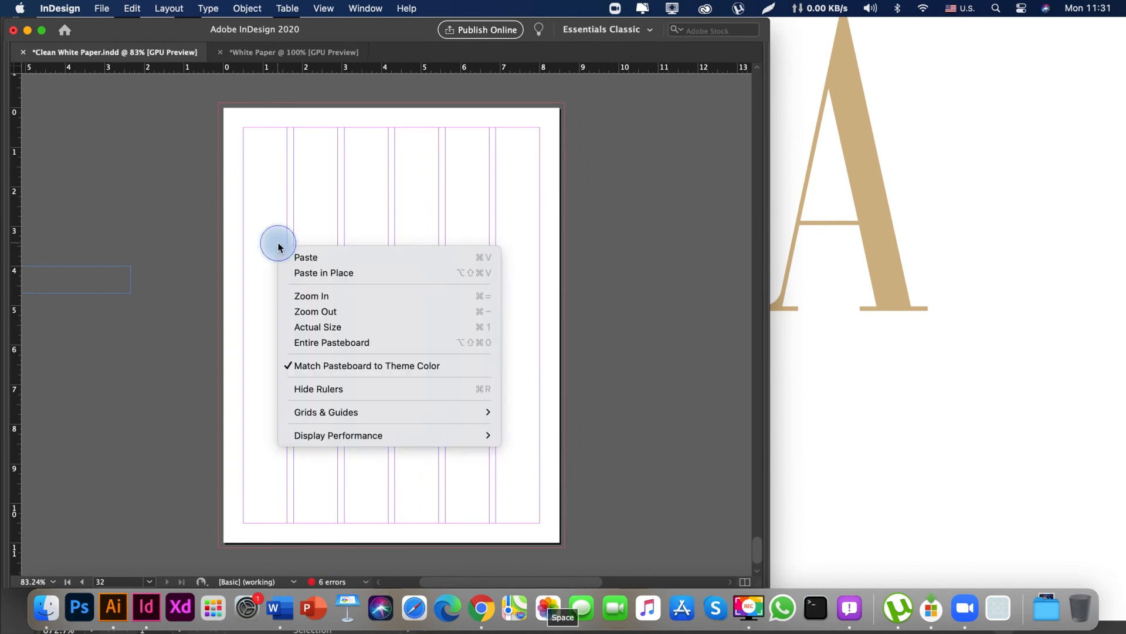
{"action": "left_click", "coordinate": [339, 272]}
{"action": "key", "text": "space"}
{"action": "left_click_drag", "start_coordinate": [388, 329], "coordinate": [376, 330]}
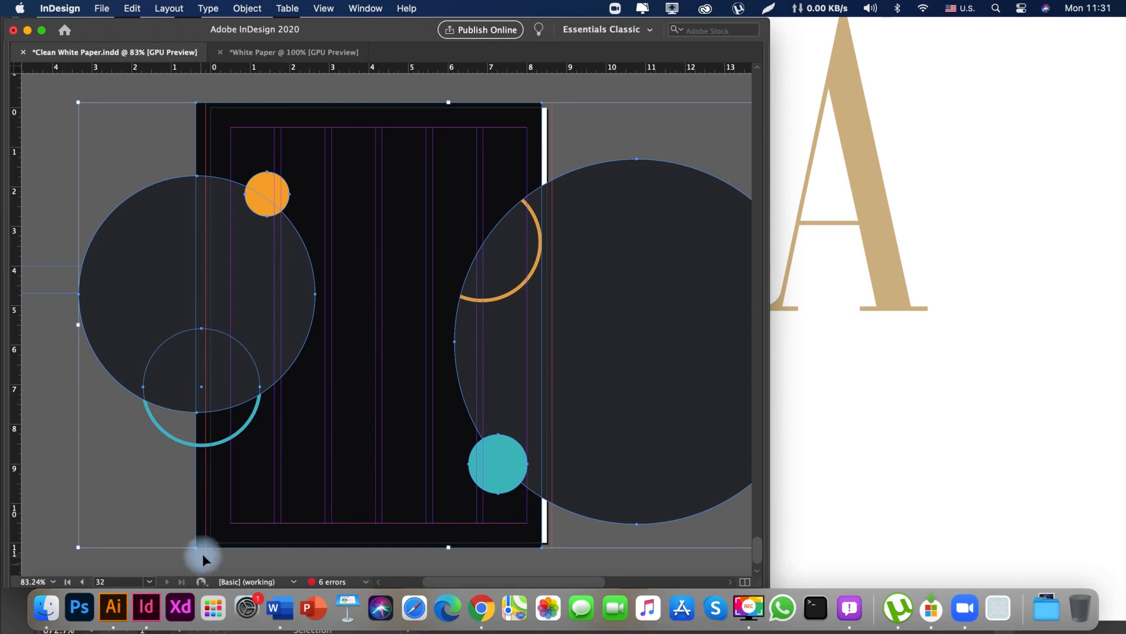
Align the pasted artwork's lower-left background corner with the bleed corner of page 32.
{"action": "left_click_drag", "start_coordinate": [212, 529], "coordinate": [435, 521]}
{"action": "key", "text": "z"}
{"action": "key", "text": "super+space"}
{"action": "key", "text": "space"}
{"action": "left_click_drag", "start_coordinate": [360, 471], "coordinate": [405, 471]}
{"action": "key", "text": "v"}
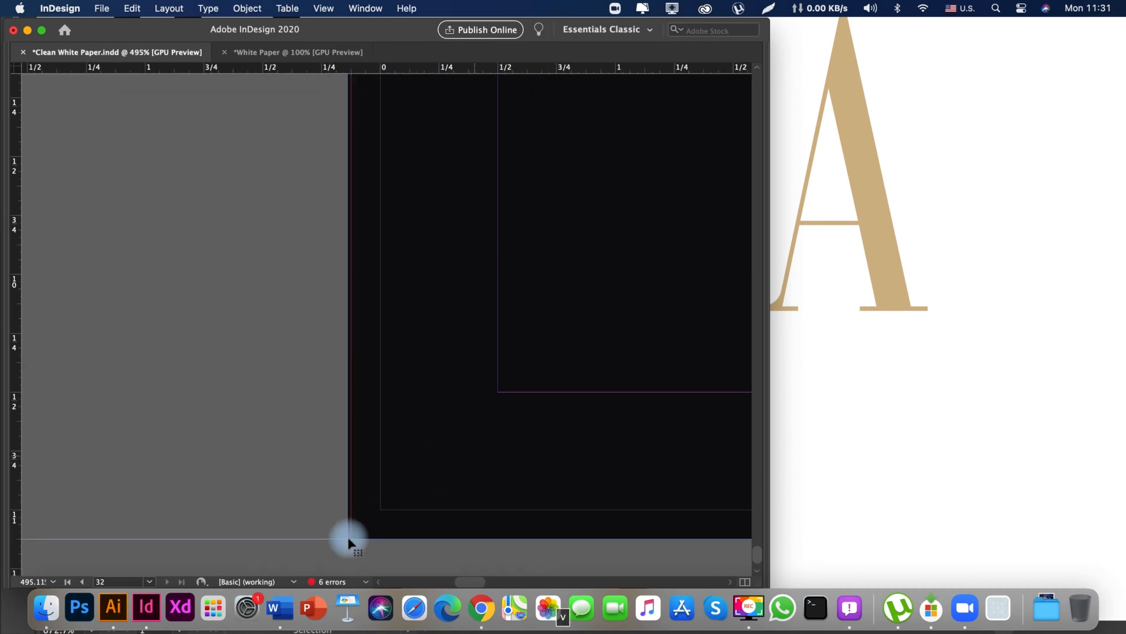
{"action": "left_click_drag", "start_coordinate": [357, 531], "coordinate": [360, 530]}
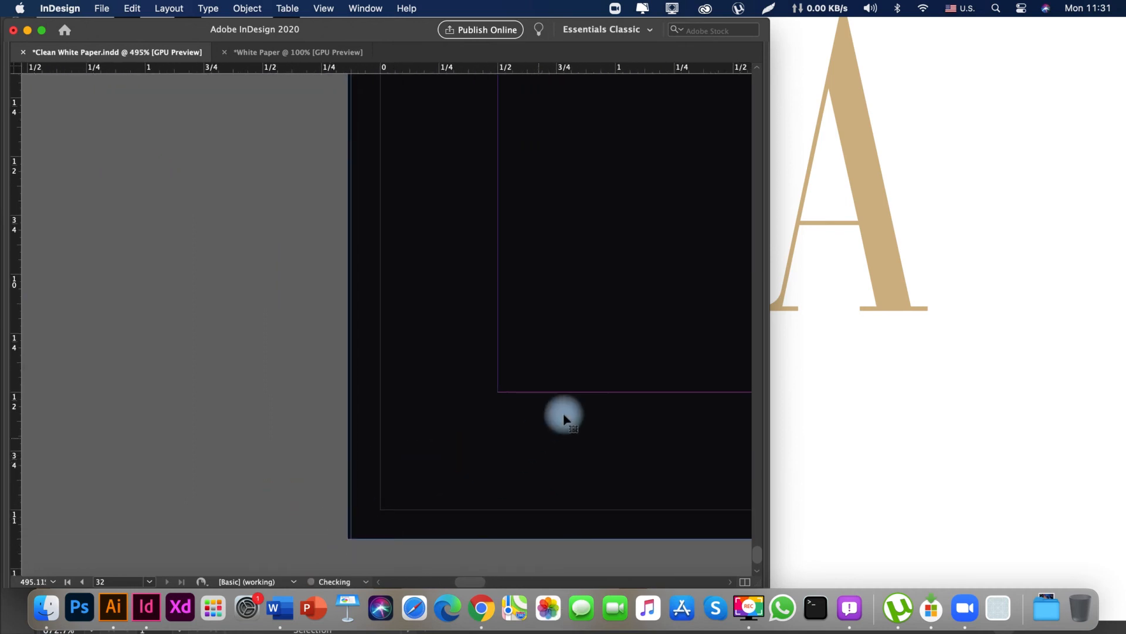
{"action": "key", "text": "z"}
{"action": "left_click_drag", "start_coordinate": [461, 439], "coordinate": [366, 472]}
{"action": "key", "text": "space"}
{"action": "left_click_drag", "start_coordinate": [599, 326], "coordinate": [339, 402]}
{"action": "left_click_drag", "start_coordinate": [199, 493], "coordinate": [304, 451]}
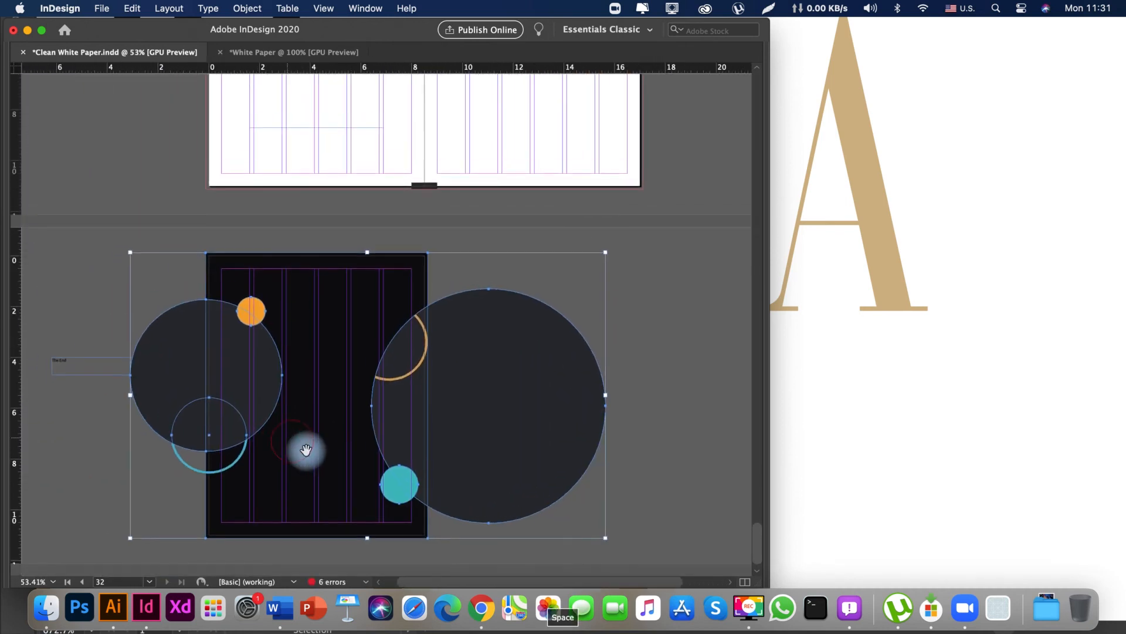
Deselect the artwork and move The End text frame higher on the pasteboard, clear of the dark circle.
{"action": "key", "text": "v"}
{"action": "left_click", "coordinate": [459, 264]}
{"action": "key", "text": "space"}
{"action": "left_click_drag", "start_coordinate": [459, 264], "coordinate": [491, 268]}
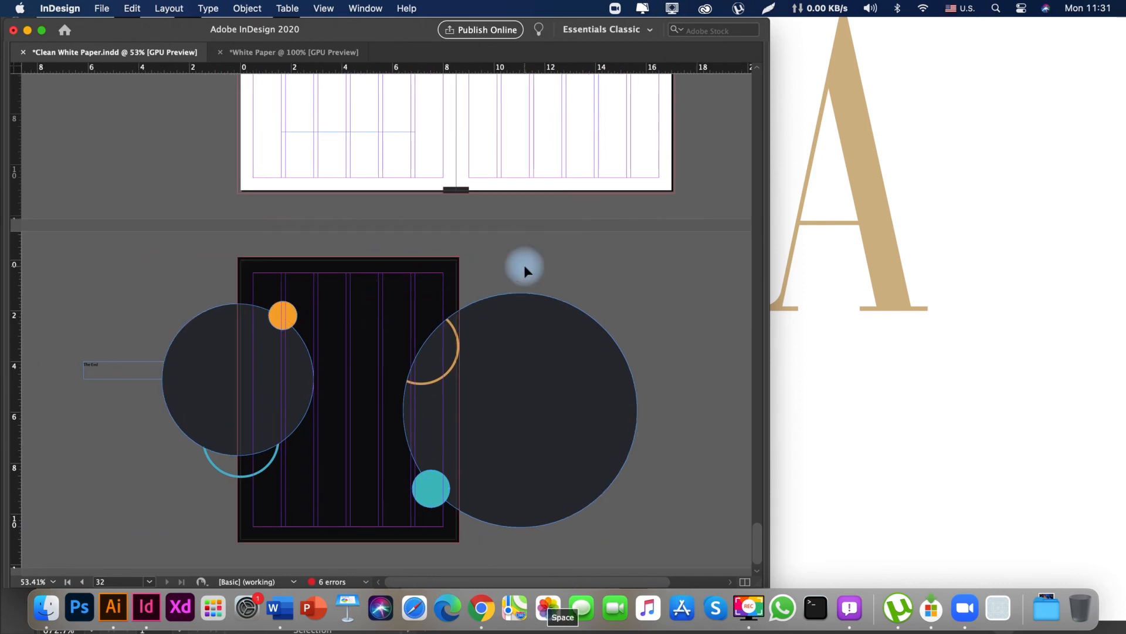
{"action": "left_click", "coordinate": [83, 370]}
{"action": "left_click_drag", "start_coordinate": [97, 367], "coordinate": [78, 299]}
{"action": "left_click", "coordinate": [99, 423]}
Shift the orange ring inside page 32's large dark circle slightly left and down, checking the page in preview.
{"action": "key", "text": "space"}
{"action": "key", "text": "w"}
{"action": "left_click_drag", "start_coordinate": [97, 372], "coordinate": [110, 467]}
{"action": "left_click_drag", "start_coordinate": [239, 432], "coordinate": [283, 249]}
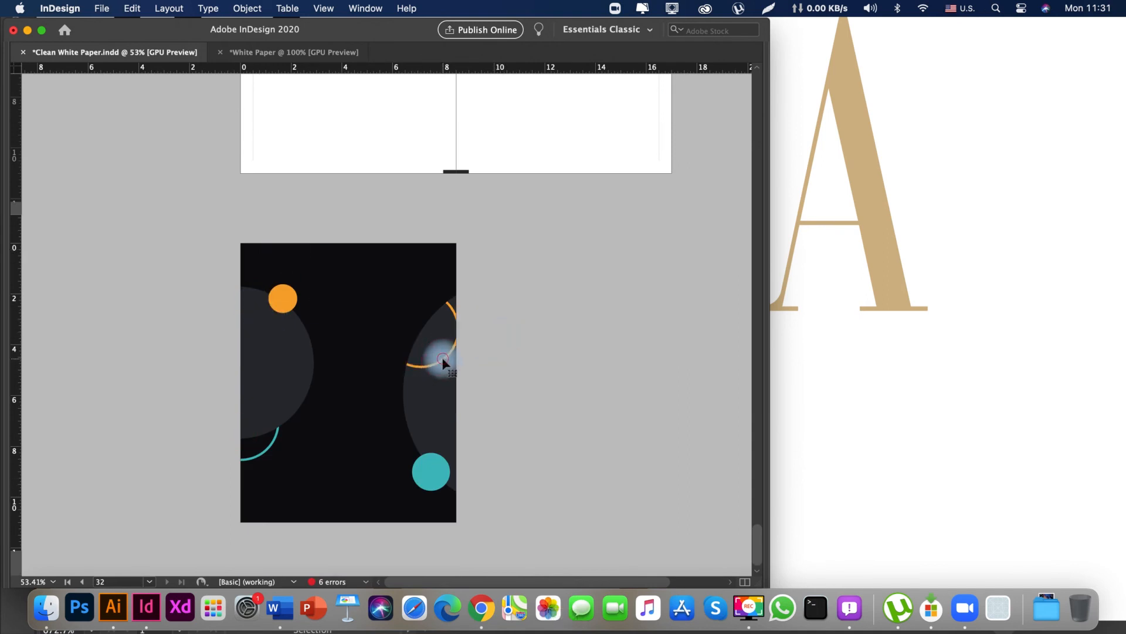
{"action": "key", "text": "w"}
{"action": "left_click_drag", "start_coordinate": [443, 357], "coordinate": [435, 382]}
{"action": "key", "text": "space"}
{"action": "left_click_drag", "start_coordinate": [485, 251], "coordinate": [505, 306]}
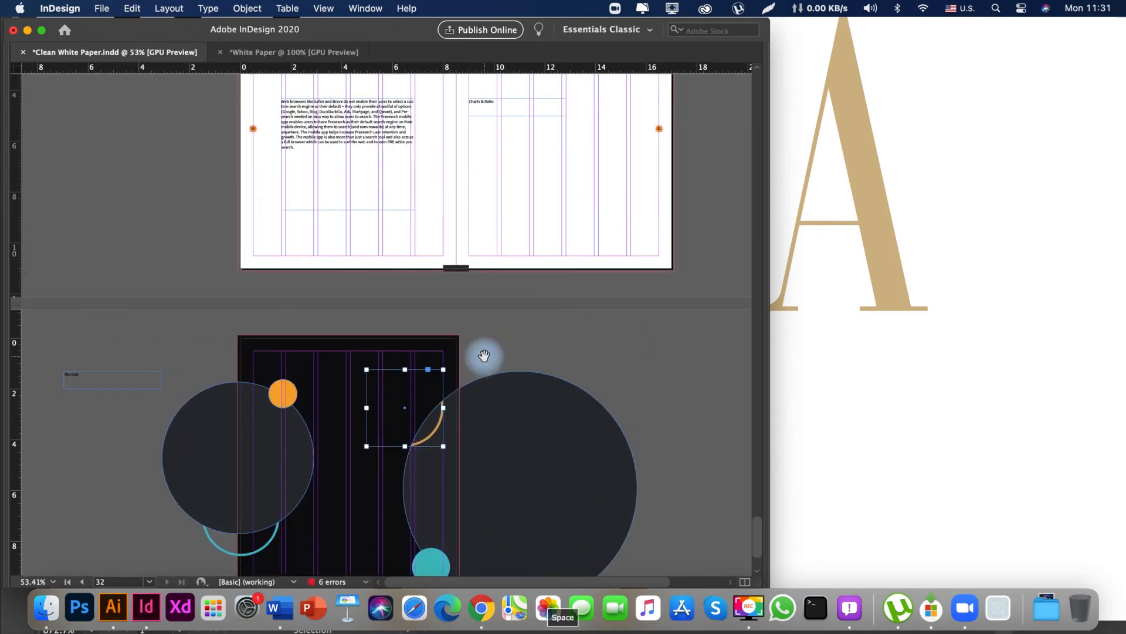
{"action": "key", "text": "w"}
{"action": "left_click_drag", "start_coordinate": [464, 354], "coordinate": [462, 341]}
{"action": "left_click_drag", "start_coordinate": [460, 324], "coordinate": [476, 381]}
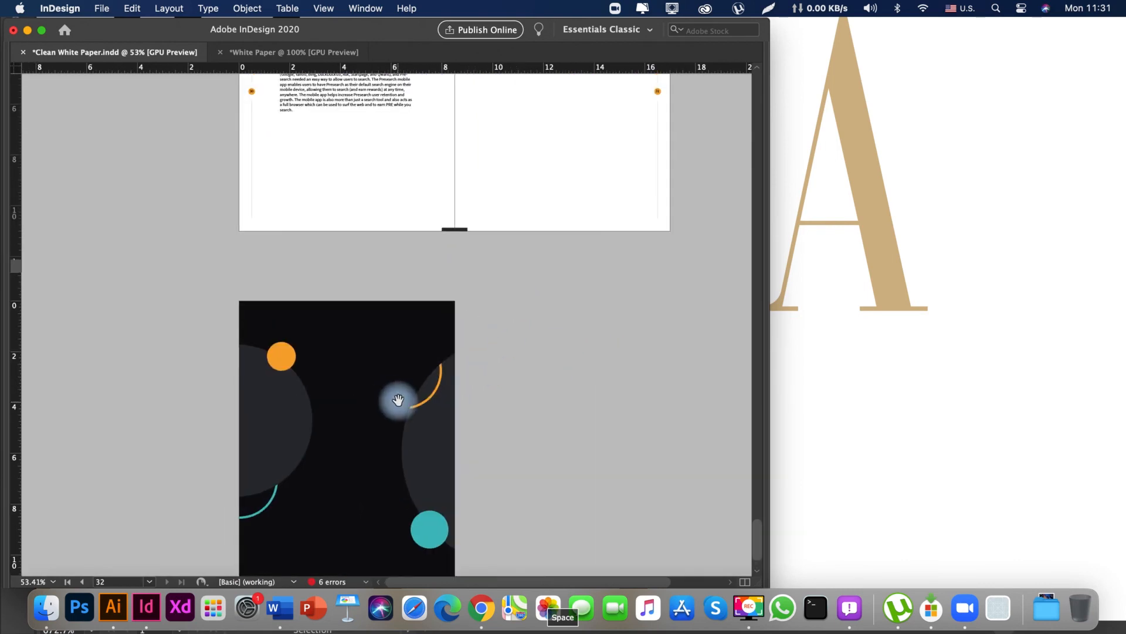
Go back through the spreads to page 1 and review the front and back cover artwork.
{"action": "left_click_drag", "start_coordinate": [373, 270], "coordinate": [375, 554]}
{"action": "left_click_drag", "start_coordinate": [403, 211], "coordinate": [394, 544]}
{"action": "left_click_drag", "start_coordinate": [397, 214], "coordinate": [375, 524]}
{"action": "left_click_drag", "start_coordinate": [374, 199], "coordinate": [350, 535]}
{"action": "left_click_drag", "start_coordinate": [367, 234], "coordinate": [371, 535]}
{"action": "left_click_drag", "start_coordinate": [376, 214], "coordinate": [380, 528]}
{"action": "left_click_drag", "start_coordinate": [412, 166], "coordinate": [428, 375]}
{"action": "left_click_drag", "start_coordinate": [417, 181], "coordinate": [421, 516]}
{"action": "left_click_drag", "start_coordinate": [394, 217], "coordinate": [400, 451]}
{"action": "left_click_drag", "start_coordinate": [400, 312], "coordinate": [398, 519]}
{"action": "left_click_drag", "start_coordinate": [405, 223], "coordinate": [401, 519]}
{"action": "left_click_drag", "start_coordinate": [405, 251], "coordinate": [388, 443]}
{"action": "left_click_drag", "start_coordinate": [417, 234], "coordinate": [411, 515]}
{"action": "left_click_drag", "start_coordinate": [351, 389], "coordinate": [279, 289]}
{"action": "left_click_drag", "start_coordinate": [263, 335], "coordinate": [399, 334]}
{"action": "left_click_drag", "start_coordinate": [290, 292], "coordinate": [388, 335]}
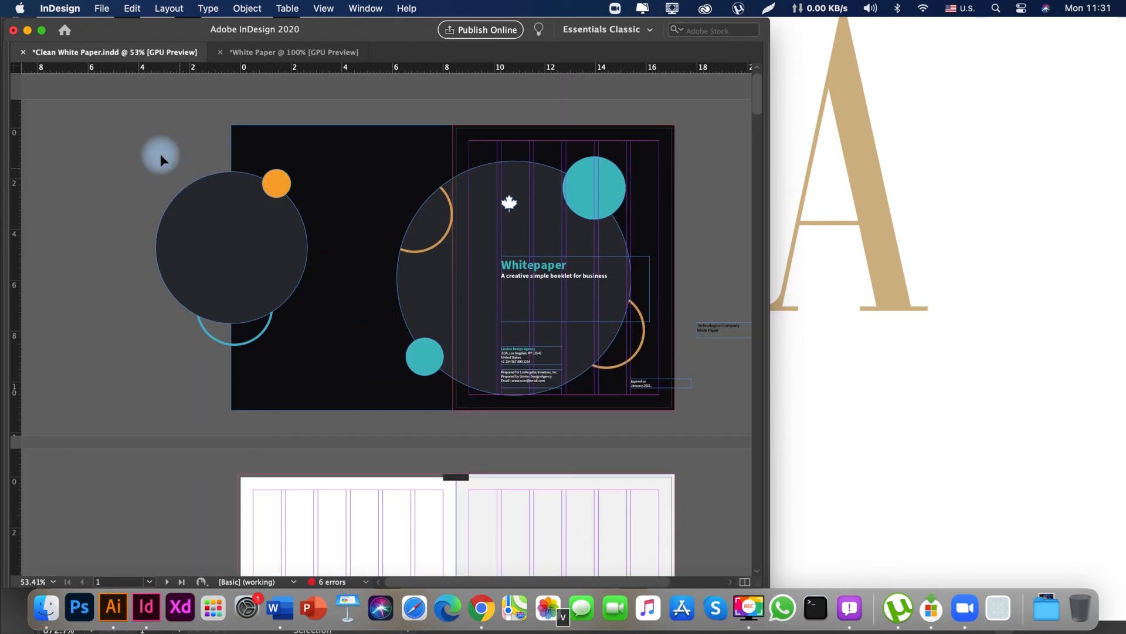
{"action": "left_click_drag", "start_coordinate": [572, 283], "coordinate": [631, 228]}
{"action": "key", "text": "space"}
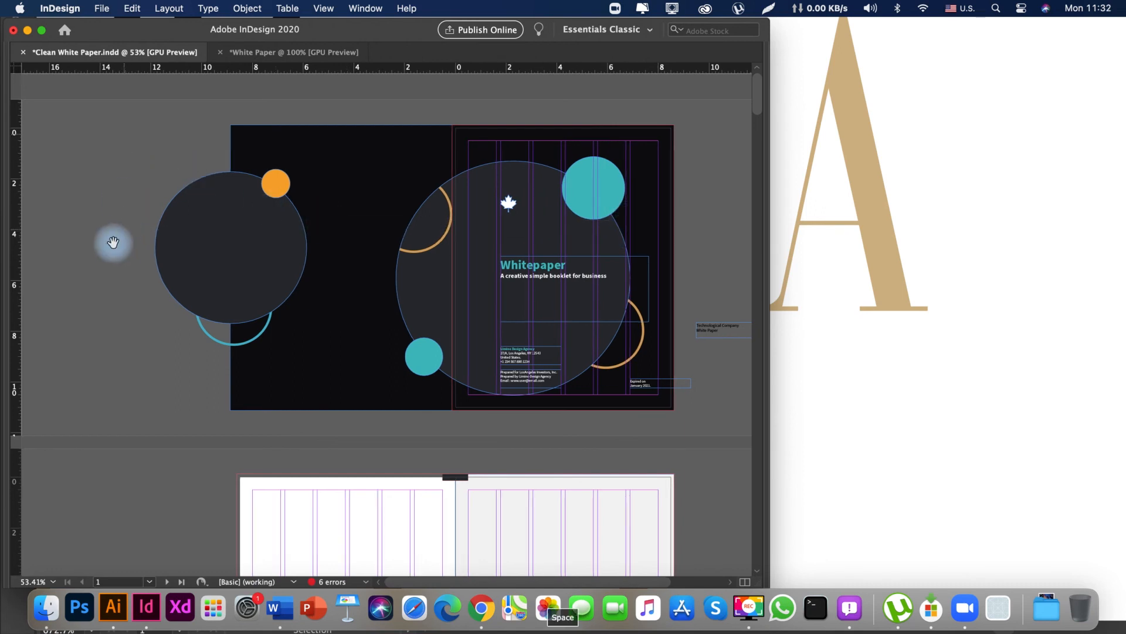
{"action": "left_click_drag", "start_coordinate": [113, 243], "coordinate": [106, 234]}
{"action": "left_click_drag", "start_coordinate": [169, 115], "coordinate": [660, 397]}
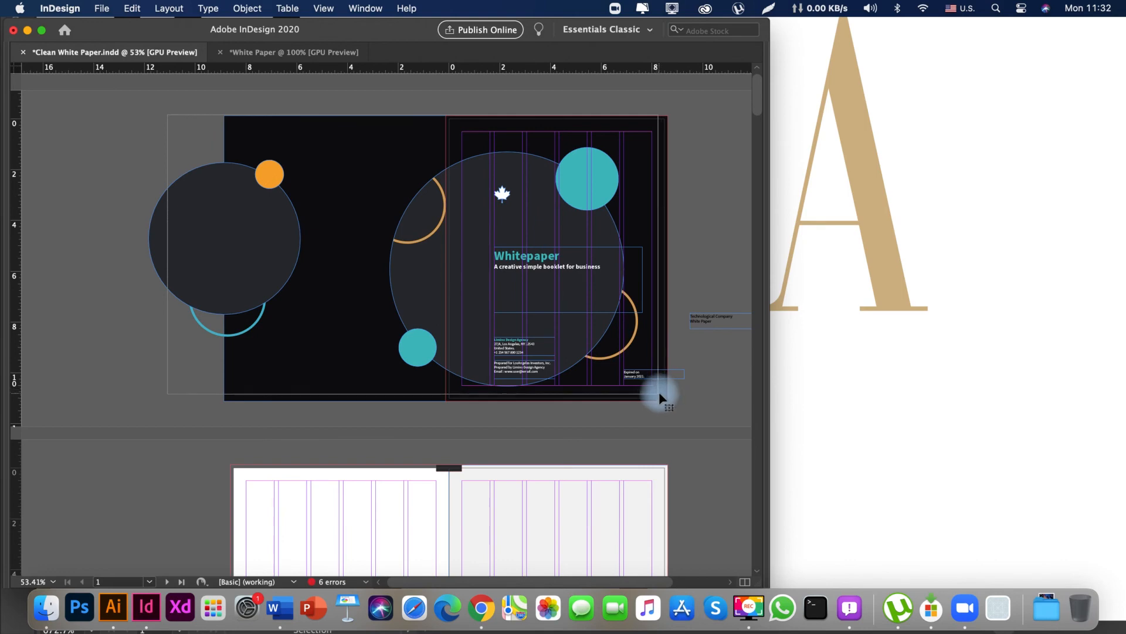
{"action": "key", "text": "space"}
{"action": "left_click_drag", "start_coordinate": [599, 413], "coordinate": [481, 413]}
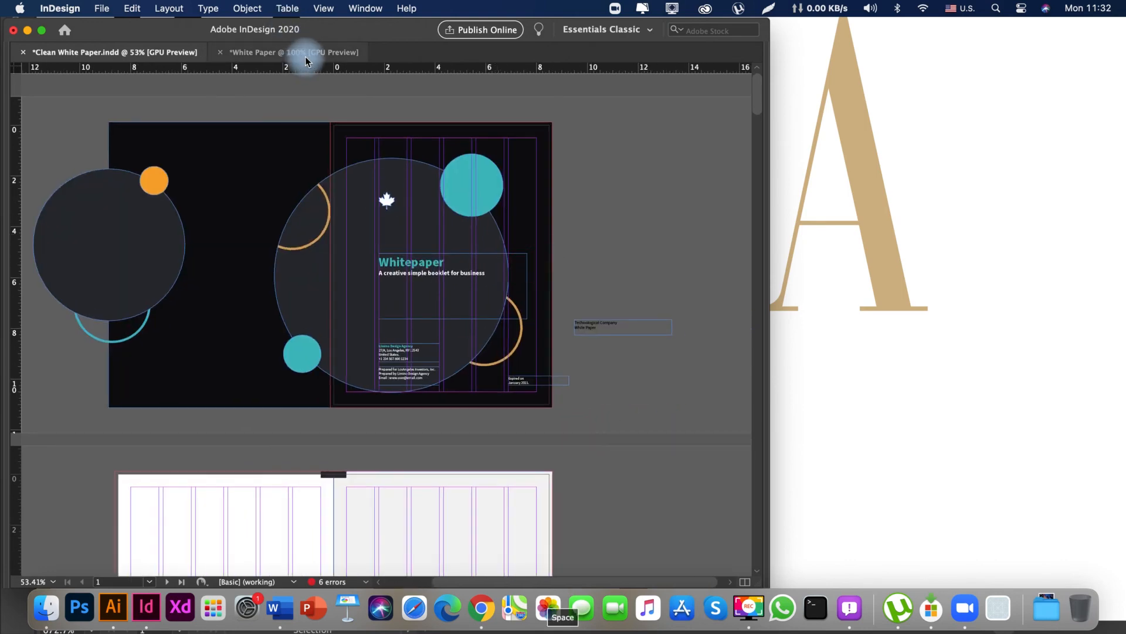
Switch to the White Paper document and open its A-Master spread.
{"action": "left_click", "coordinate": [302, 53]}
{"action": "key", "text": "Tab"}
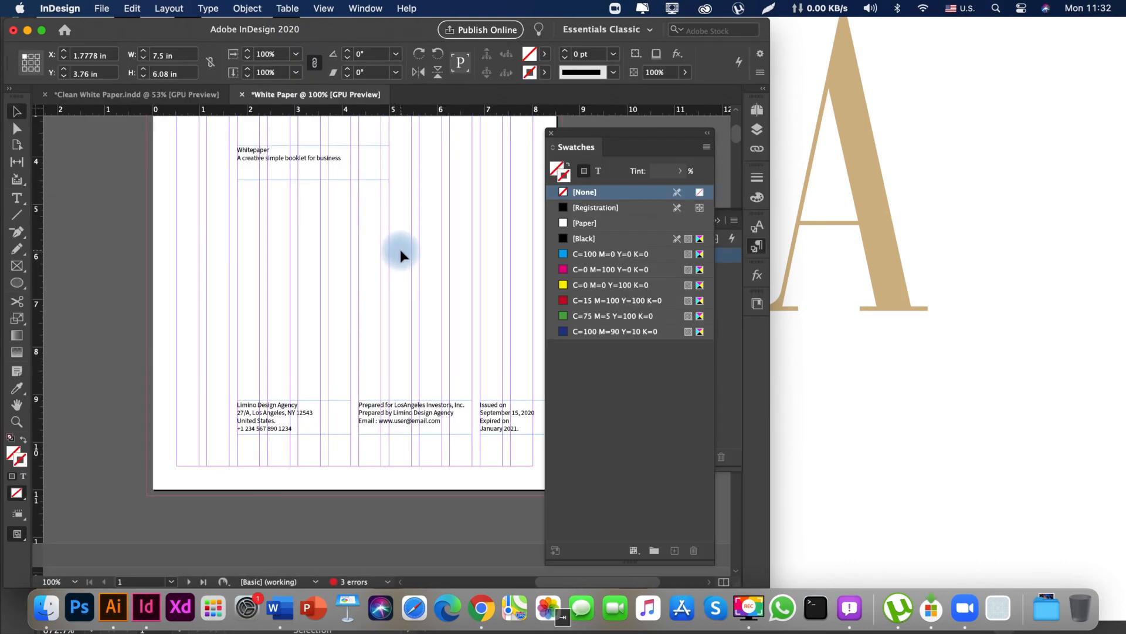
{"action": "left_click", "coordinate": [757, 110]}
{"action": "double_click", "coordinate": [717, 151]}
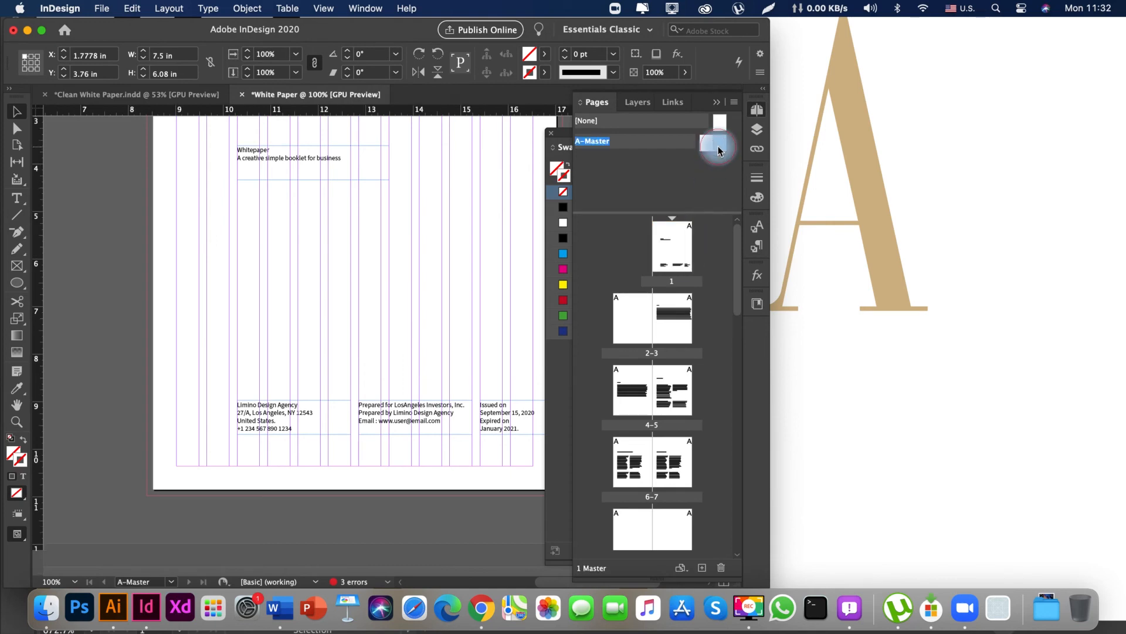
{"action": "left_click", "coordinate": [225, 238]}
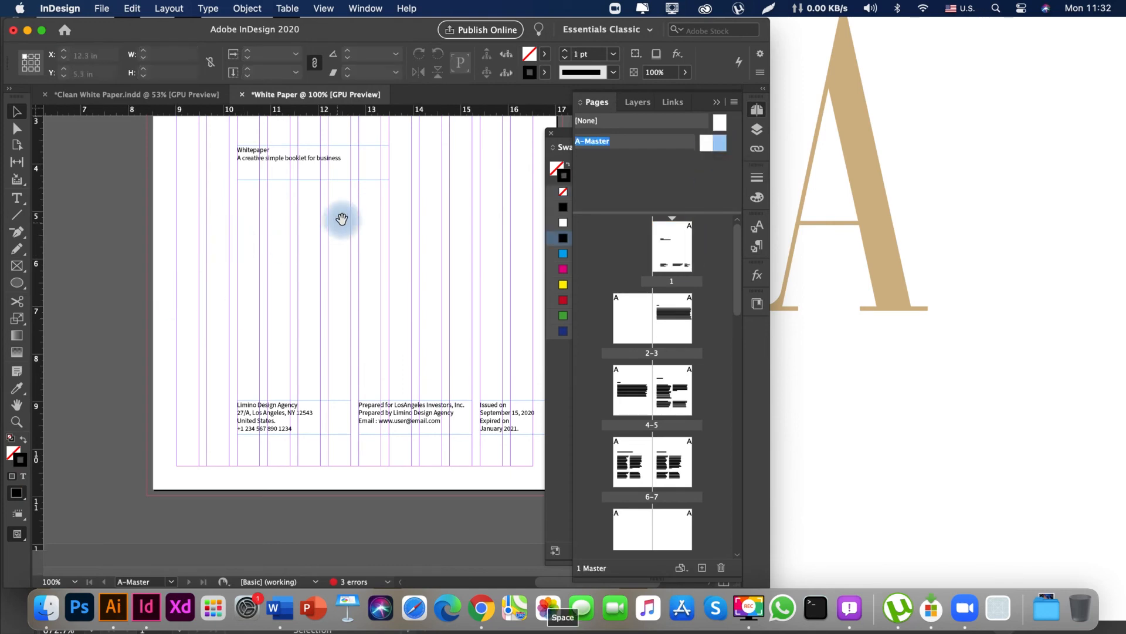
{"action": "left_click_drag", "start_coordinate": [343, 216], "coordinate": [242, 265]}
Duplicate the A-Master spread and open the copy.
{"action": "left_click", "coordinate": [638, 156]}
{"action": "left_click", "coordinate": [642, 143]}
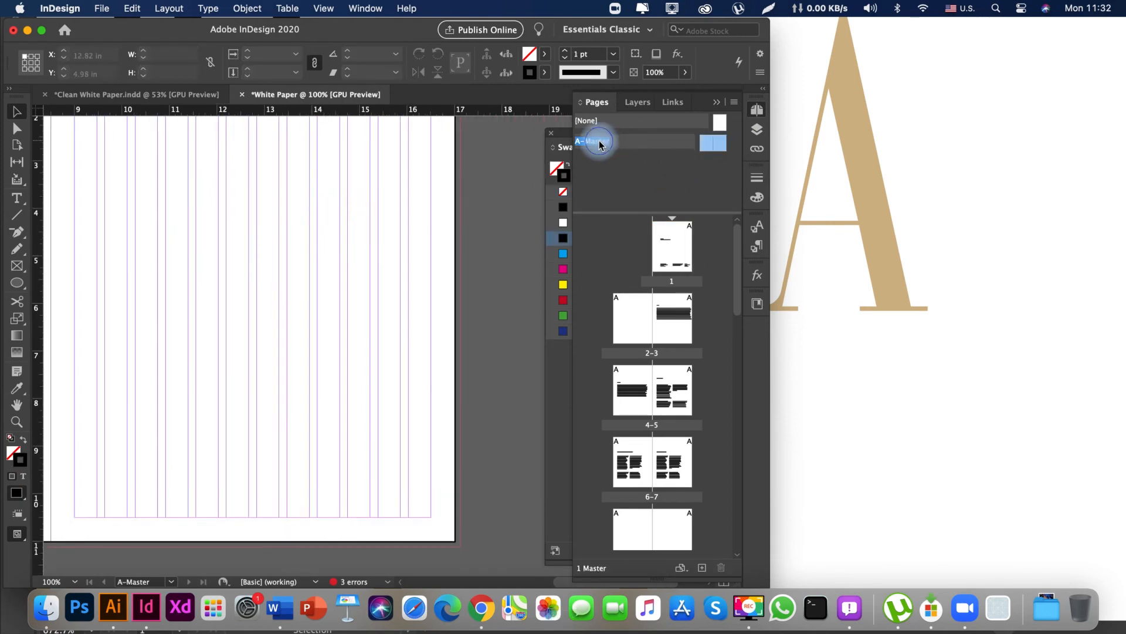
{"action": "right_click", "coordinate": [600, 145]}
{"action": "left_click", "coordinate": [648, 170]}
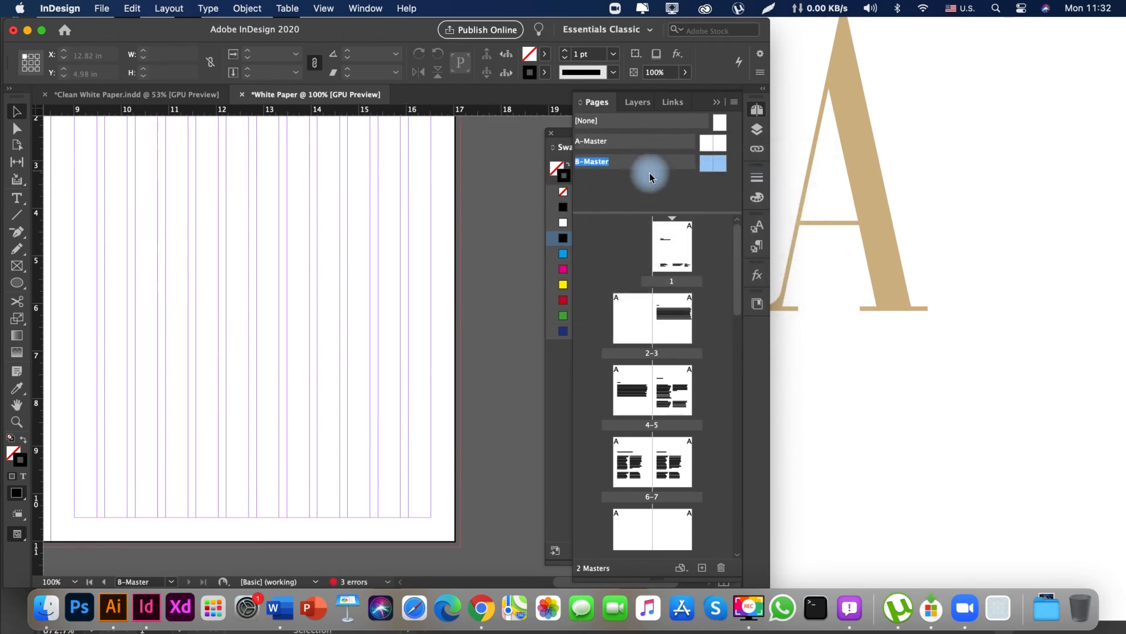
{"action": "double_click", "coordinate": [709, 166]}
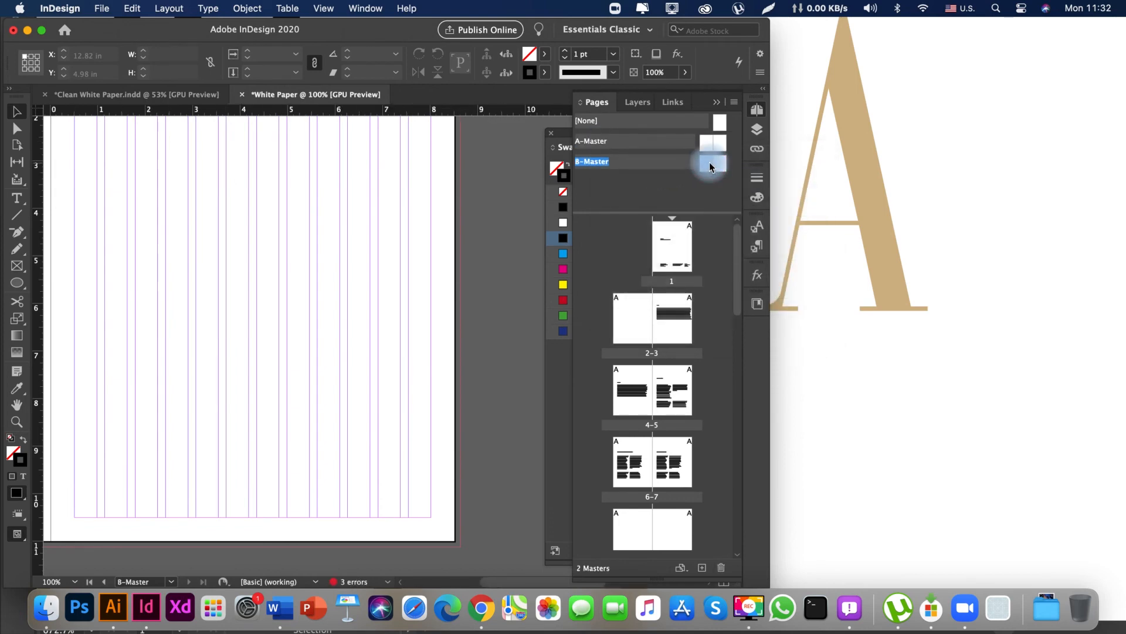
Examine the whole duplicated master spread in preview and bring the document's page list back into view.
{"action": "key", "text": "Tab"}
{"action": "key", "text": "super+minus"}
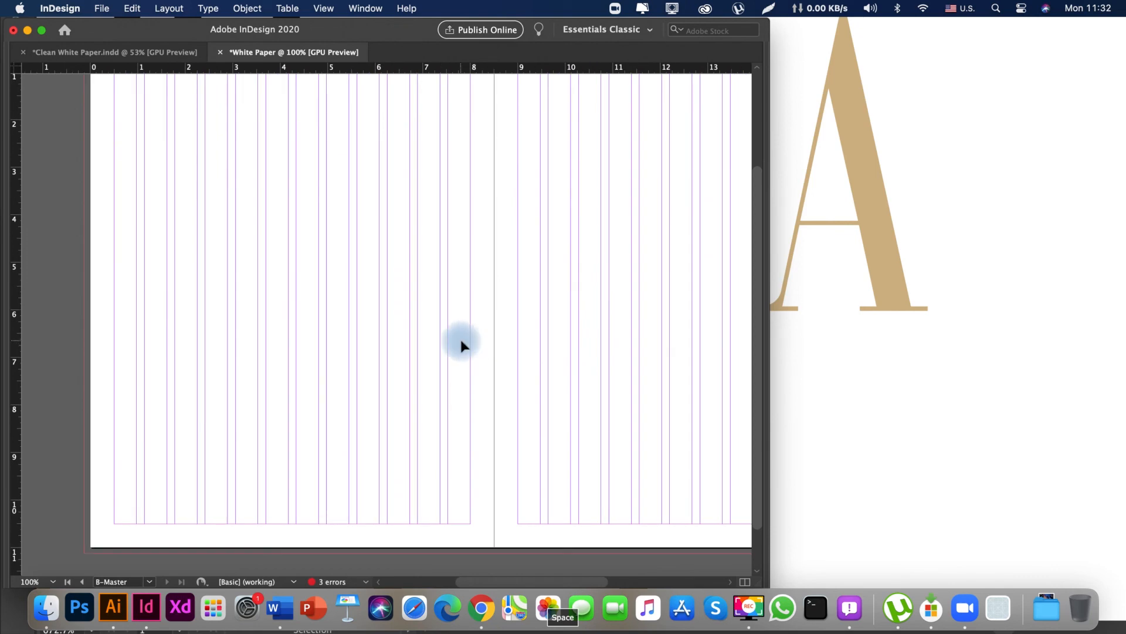
{"action": "key", "text": "w"}
{"action": "key", "text": "space"}
{"action": "left_click_drag", "start_coordinate": [493, 310], "coordinate": [259, 369]}
{"action": "left_click_drag", "start_coordinate": [455, 287], "coordinate": [294, 367]}
{"action": "key", "text": "space"}
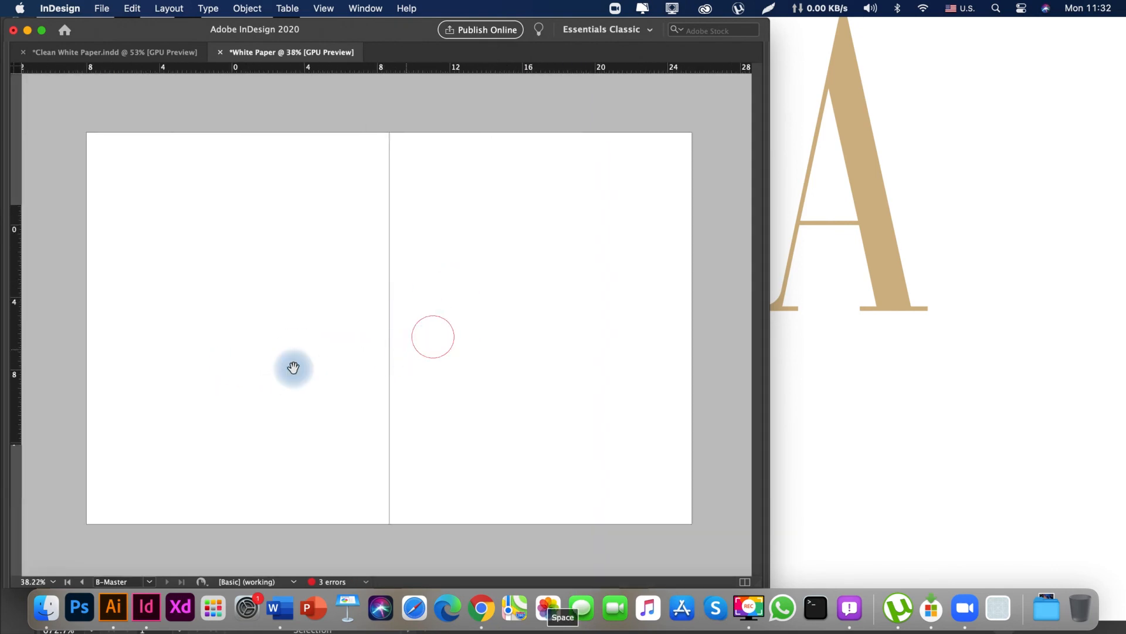
{"action": "key", "text": "Tab"}
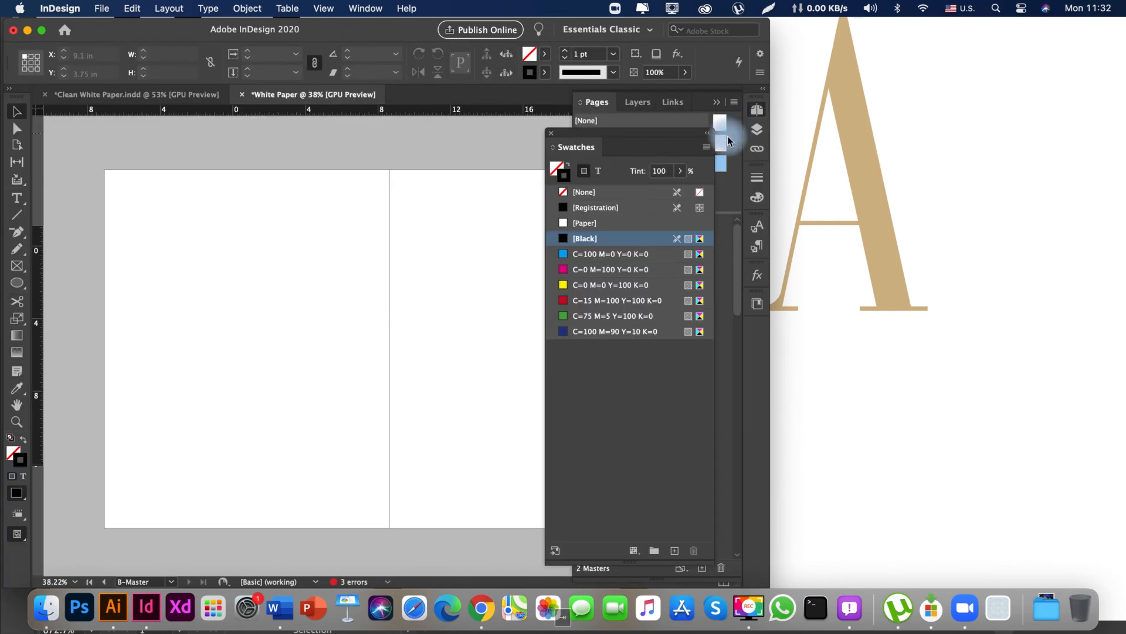
{"action": "left_click", "coordinate": [735, 191]}
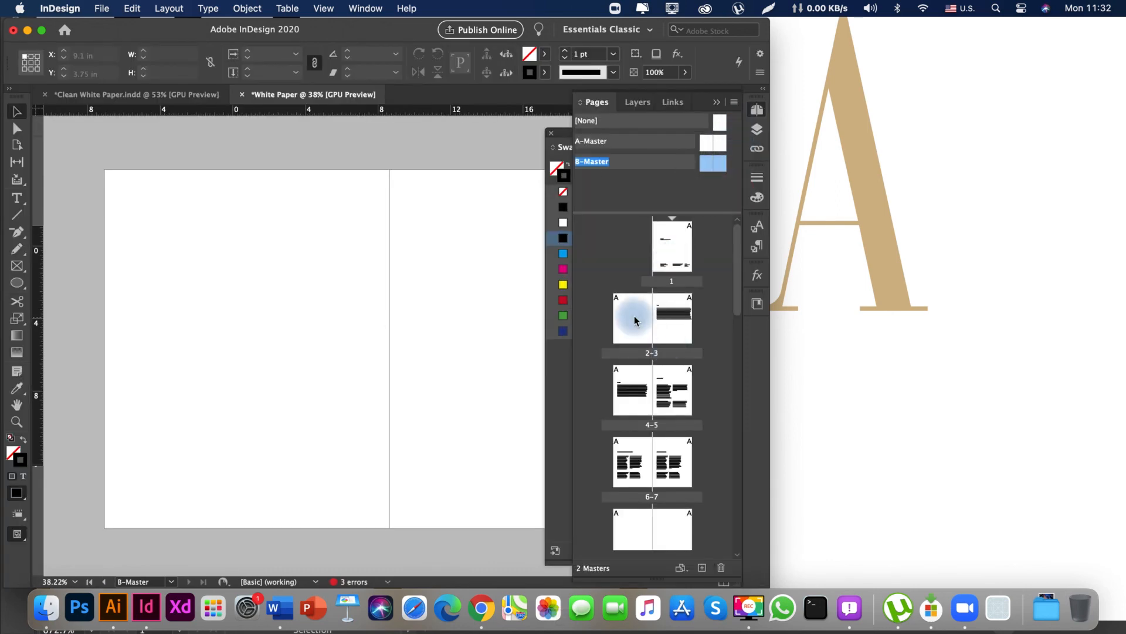
Return to the Clean White Paper document and duplicate its A-Master spread.
{"action": "left_click", "coordinate": [159, 94]}
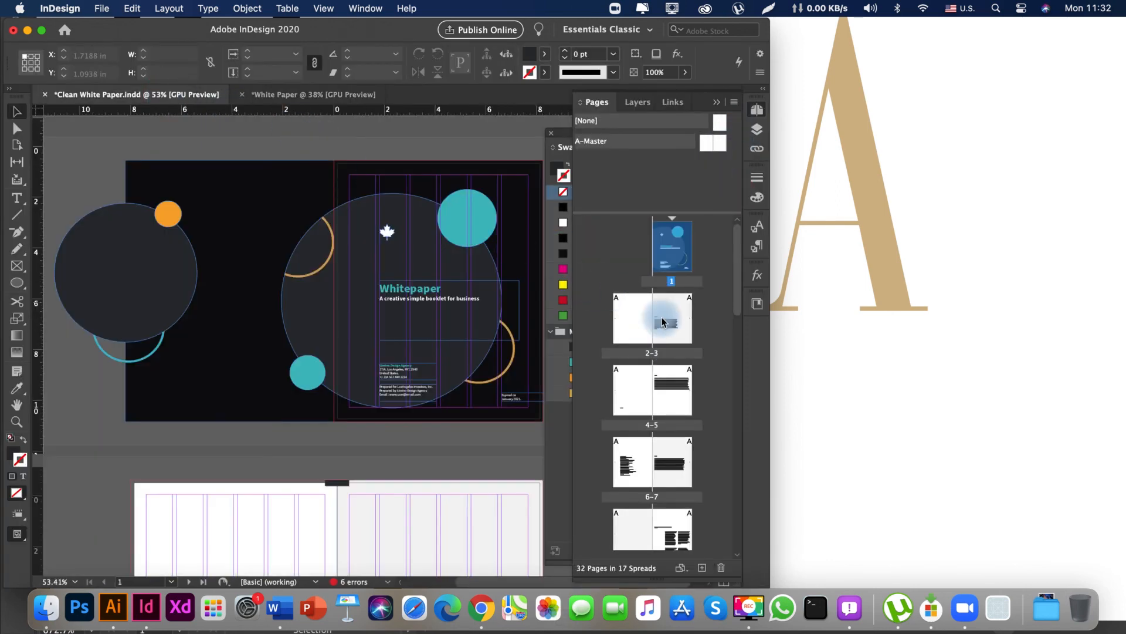
{"action": "left_click", "coordinate": [704, 154]}
{"action": "left_click_drag", "start_coordinate": [705, 147], "coordinate": [665, 486]}
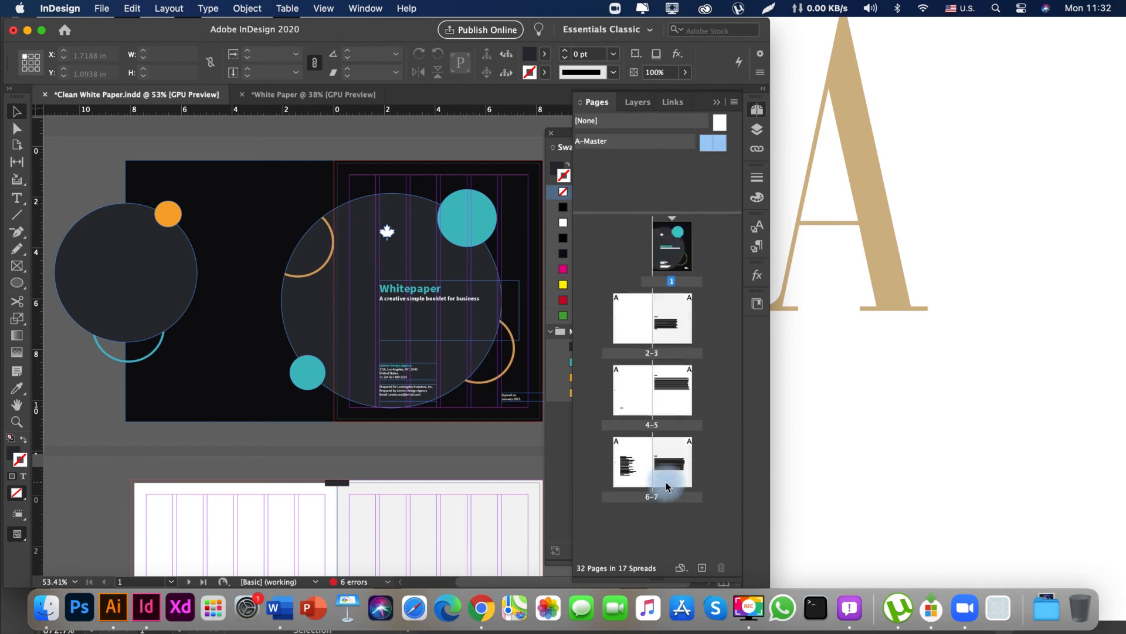
{"action": "left_click", "coordinate": [612, 143]}
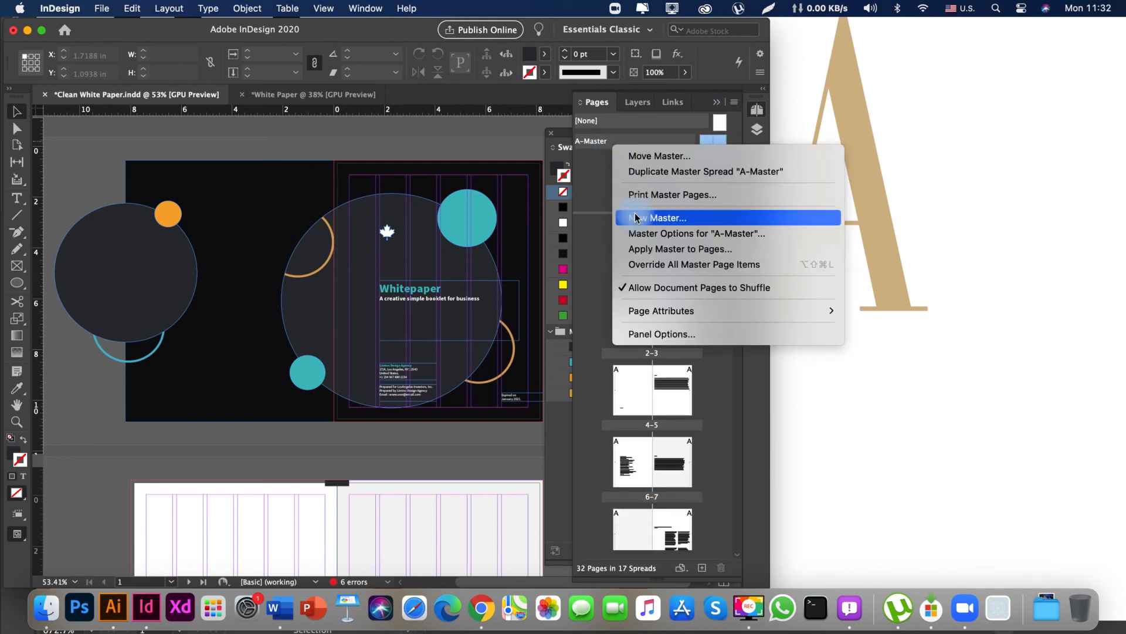
{"action": "left_click", "coordinate": [660, 170]}
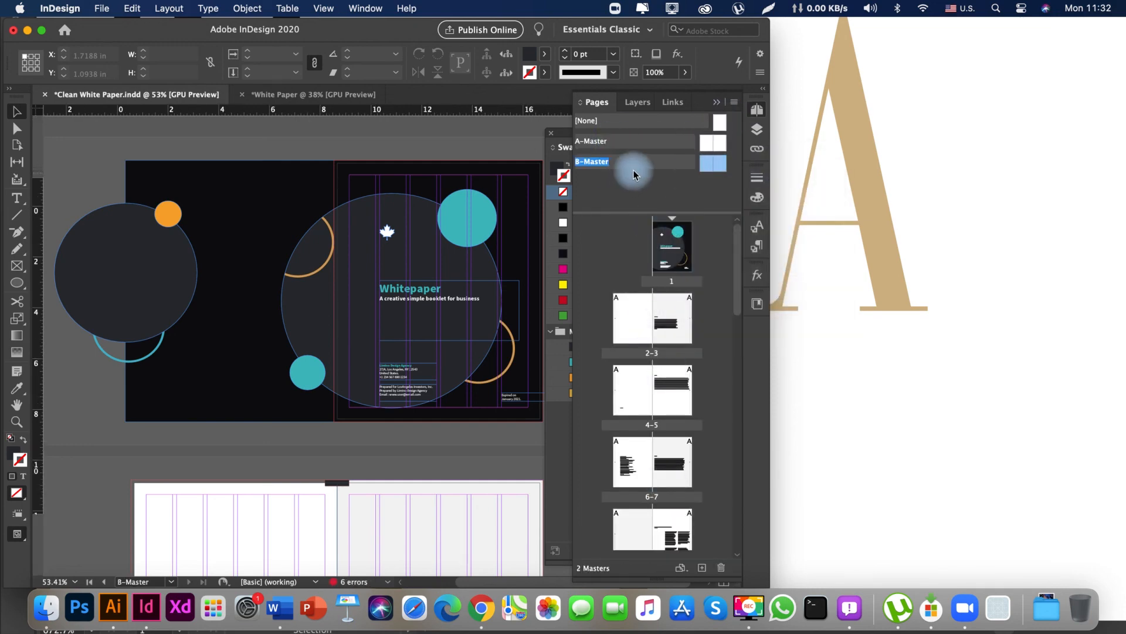
Open the duplicated B-Master spread and paste the front and back cover artwork onto it in place.
{"action": "left_click", "coordinate": [270, 221]}
{"action": "left_click_drag", "start_coordinate": [243, 301], "coordinate": [160, 327]}
{"action": "left_click_drag", "start_coordinate": [151, 329], "coordinate": [73, 337]}
{"action": "key", "text": "Tab"}
{"action": "left_click_drag", "start_coordinate": [289, 334], "coordinate": [409, 338]}
{"action": "left_click_drag", "start_coordinate": [425, 339], "coordinate": [341, 365]}
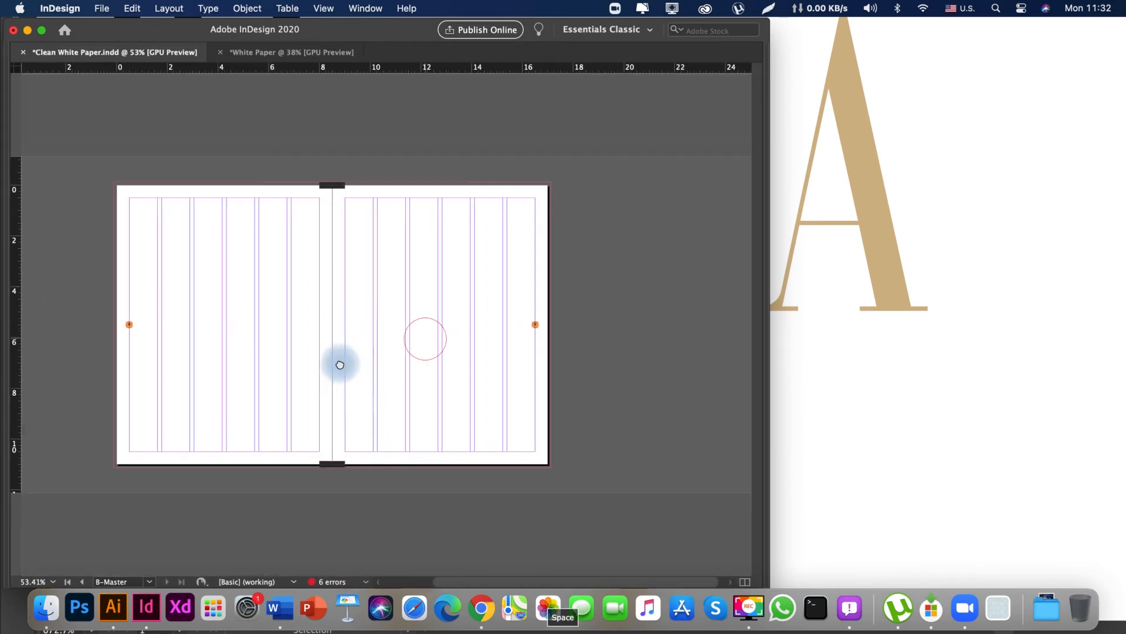
{"action": "right_click", "coordinate": [289, 248]}
{"action": "left_click", "coordinate": [334, 270]}
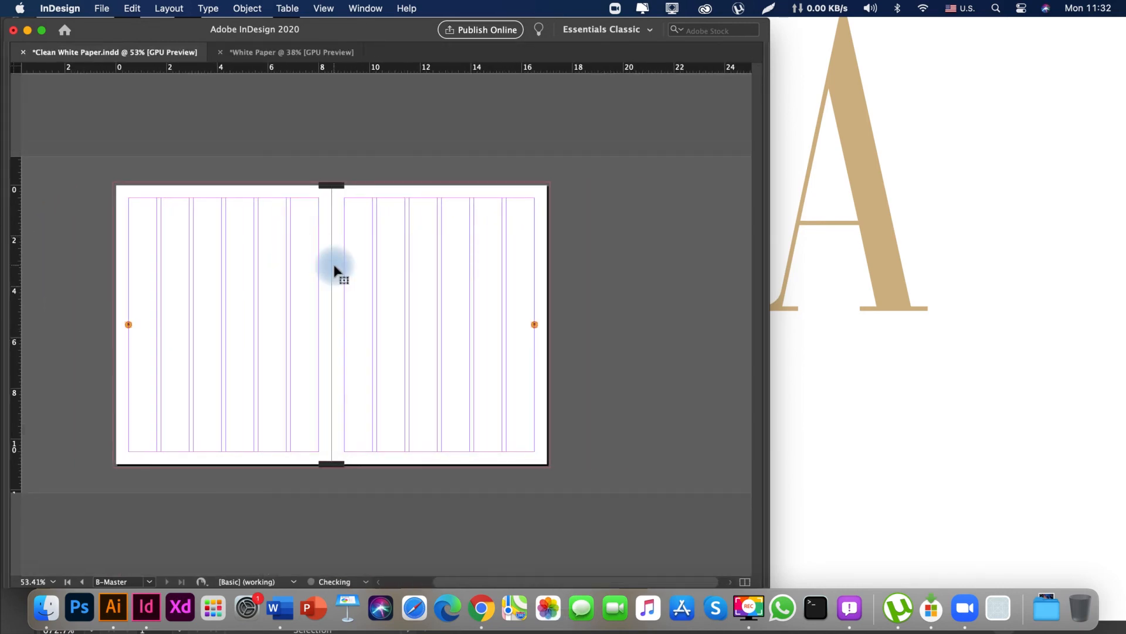
{"action": "left_click_drag", "start_coordinate": [247, 345], "coordinate": [364, 367]}
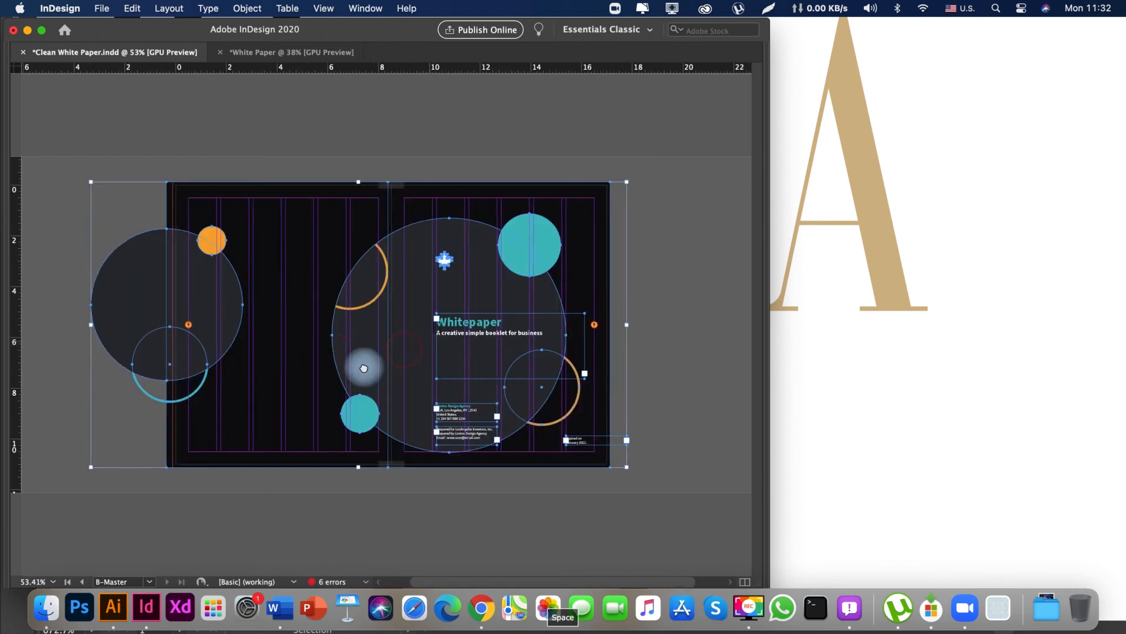
Trim the left page's black background to the bleed edge and check the whole spread in preview.
{"action": "scroll", "coordinate": [262, 252], "scroll_direction": "up", "scroll_amount": 4}
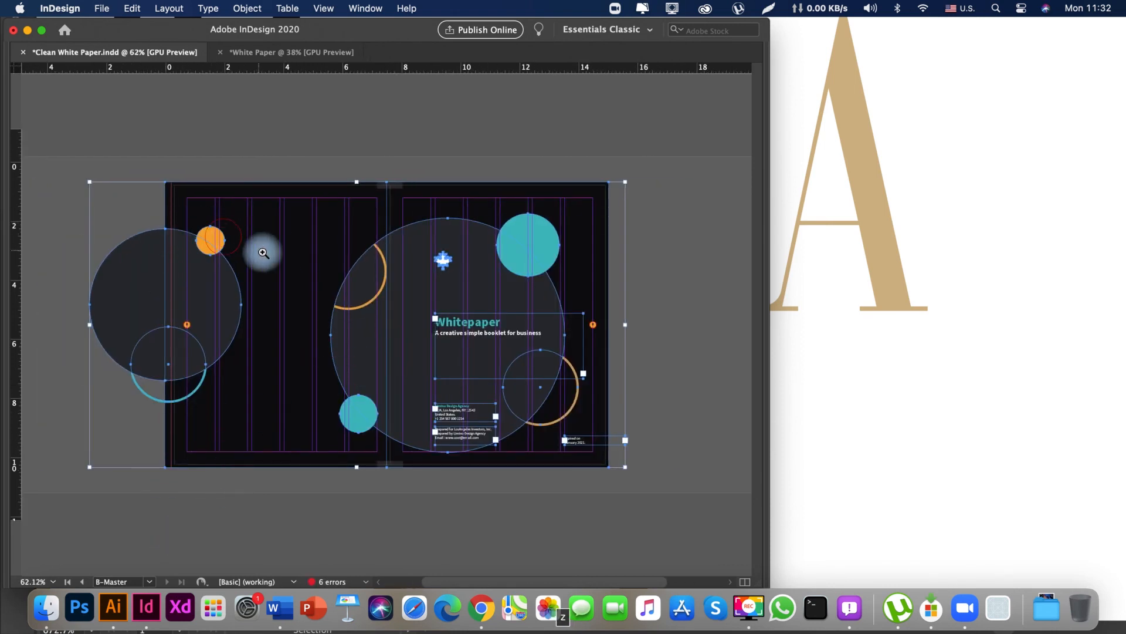
{"action": "left_click_drag", "start_coordinate": [193, 373], "coordinate": [316, 382]}
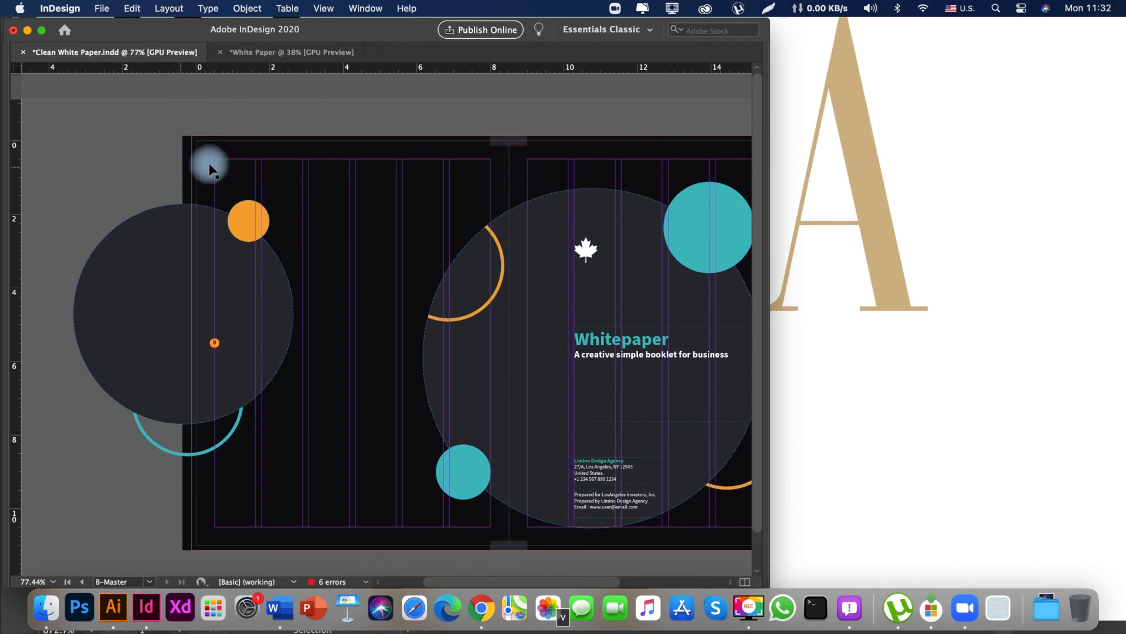
{"action": "left_click", "coordinate": [278, 179]}
{"action": "left_click_drag", "start_coordinate": [279, 178], "coordinate": [330, 175]}
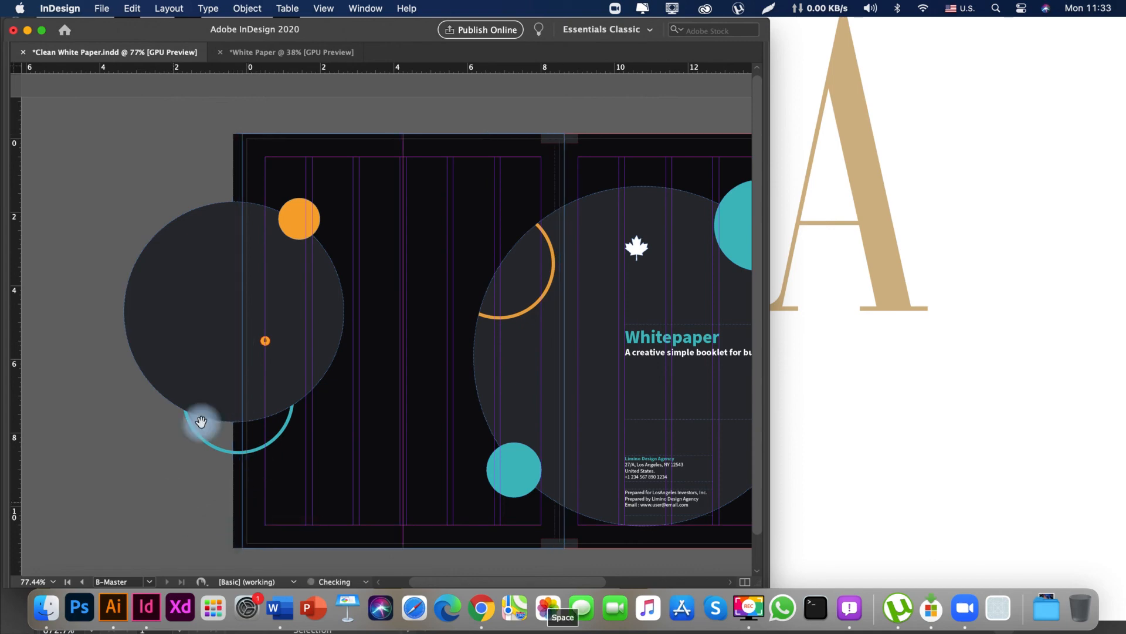
{"action": "left_click_drag", "start_coordinate": [202, 423], "coordinate": [222, 405]}
{"action": "left_click_drag", "start_coordinate": [290, 337], "coordinate": [274, 337]}
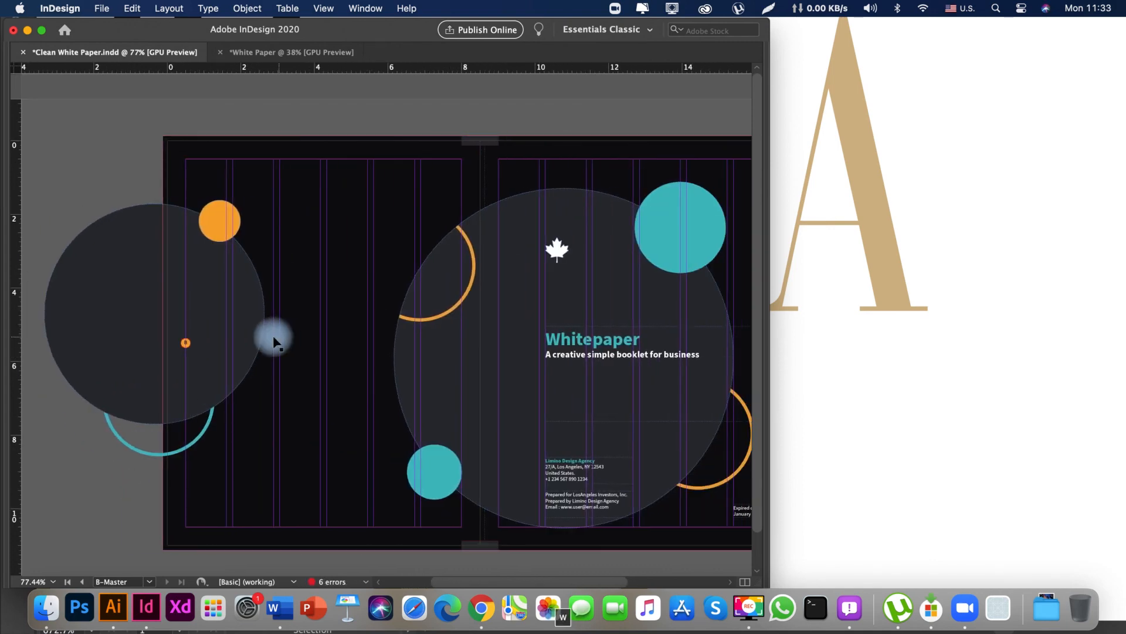
{"action": "key", "text": "w"}
{"action": "left_click_drag", "start_coordinate": [207, 143], "coordinate": [352, 145]}
{"action": "left_click_drag", "start_coordinate": [611, 244], "coordinate": [355, 265]}
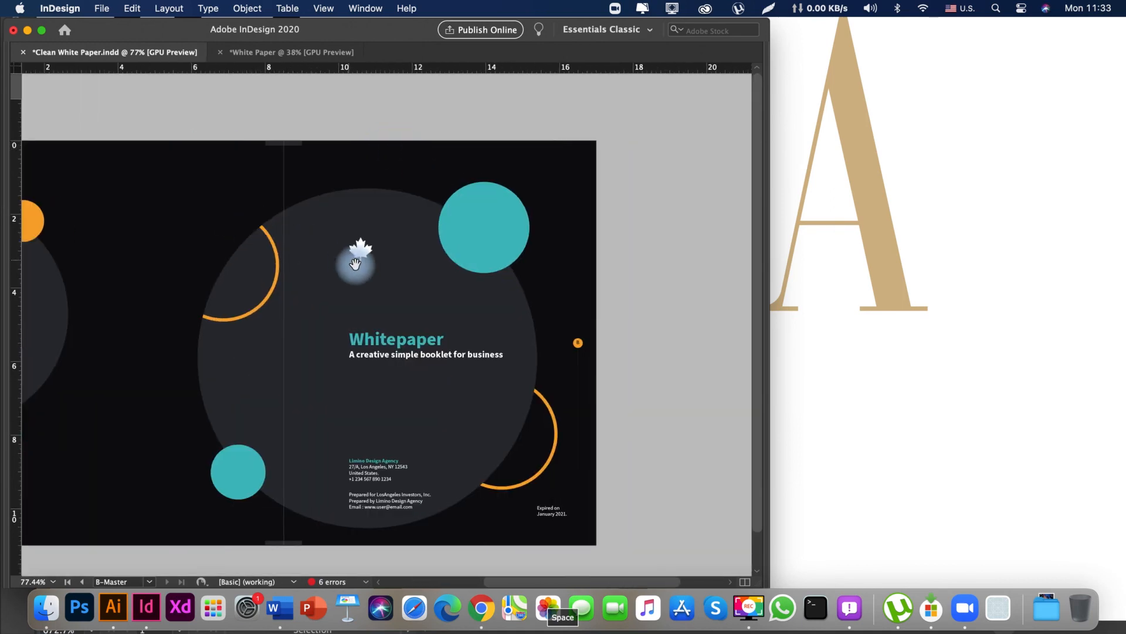
{"action": "left_click_drag", "start_coordinate": [274, 293], "coordinate": [433, 311]}
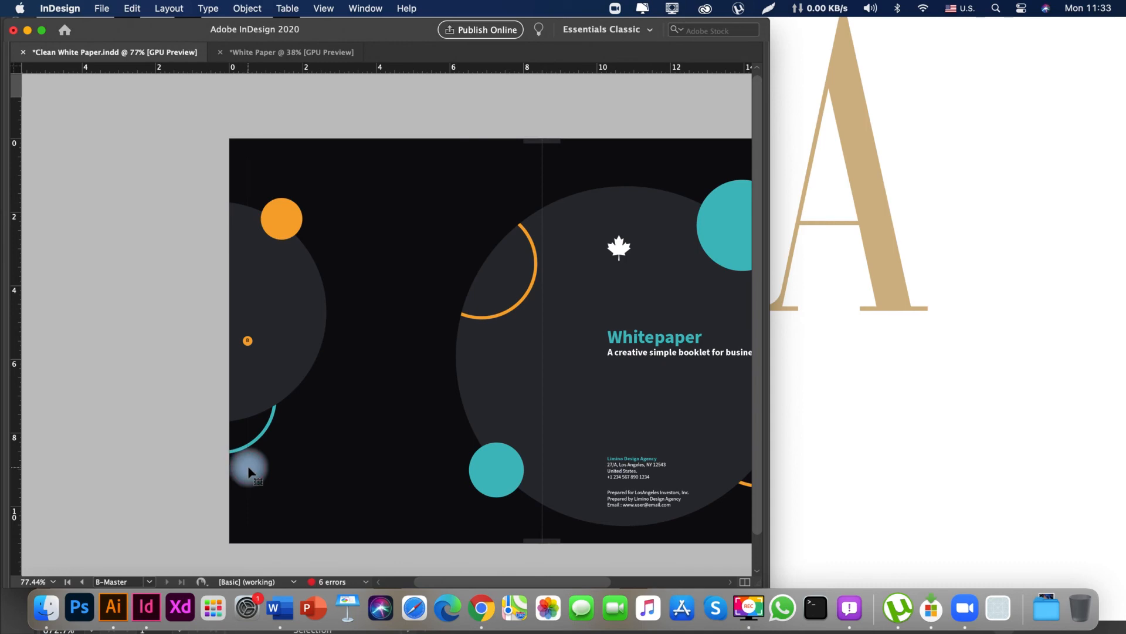
Select the vertical lines at the outer margins of both master pages and set their stroke colour to [Paper].
{"action": "key", "text": "w"}
{"action": "left_click_drag", "start_coordinate": [320, 365], "coordinate": [190, 368]}
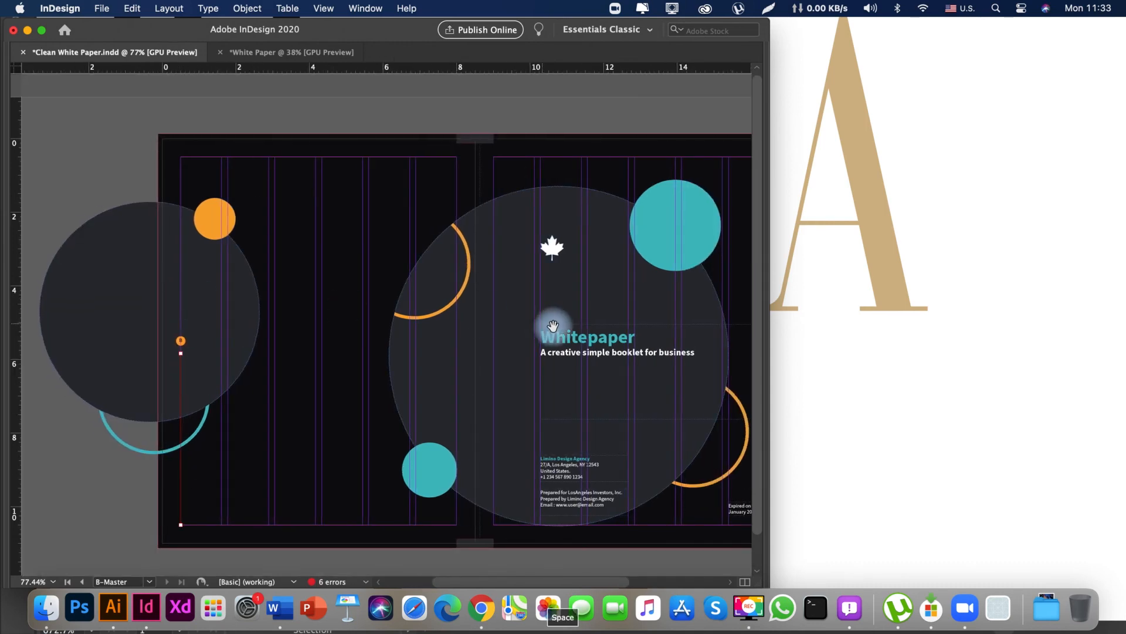
{"action": "left_click_drag", "start_coordinate": [693, 330], "coordinate": [340, 333]}
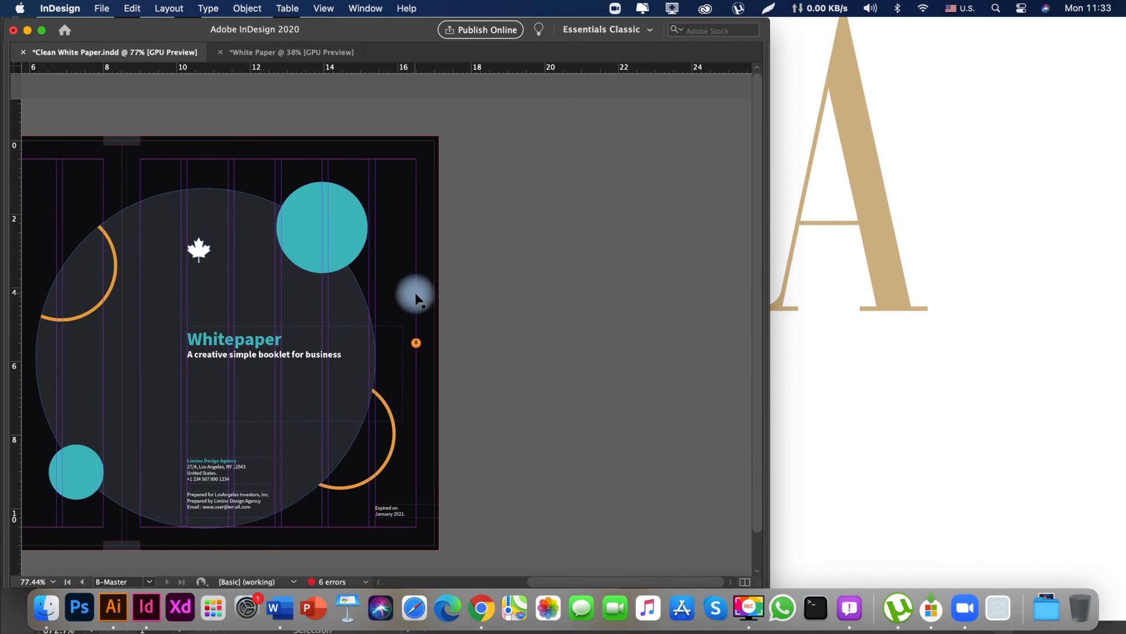
{"action": "left_click_drag", "start_coordinate": [415, 441], "coordinate": [426, 406]}
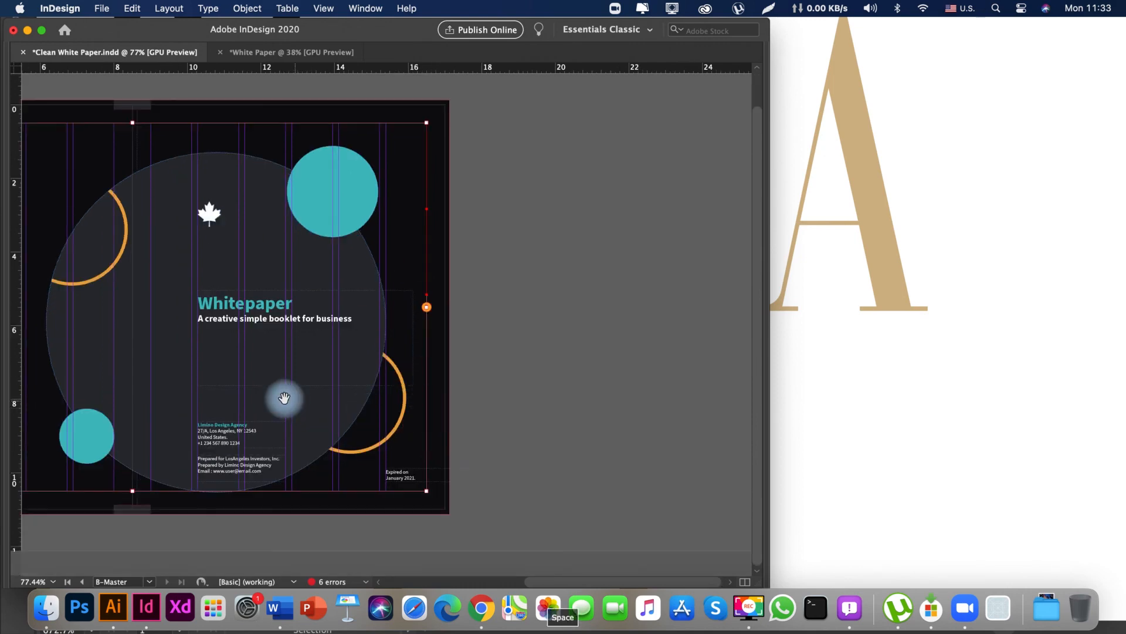
{"action": "mouse_move", "coordinate": [284, 397]}
{"action": "left_mouse_down"}
{"action": "mouse_move", "coordinate": [457, 390]}
{"action": "mouse_move", "coordinate": [304, 396]}
{"action": "left_mouse_up"}
{"action": "key", "text": "Tab"}
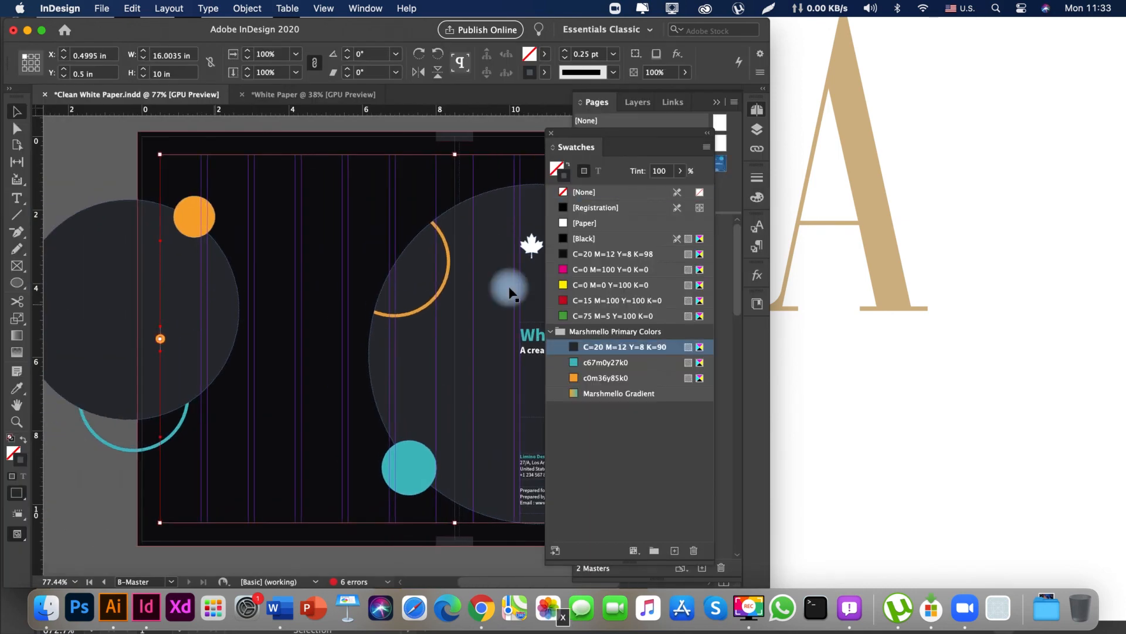
{"action": "left_click", "coordinate": [584, 224]}
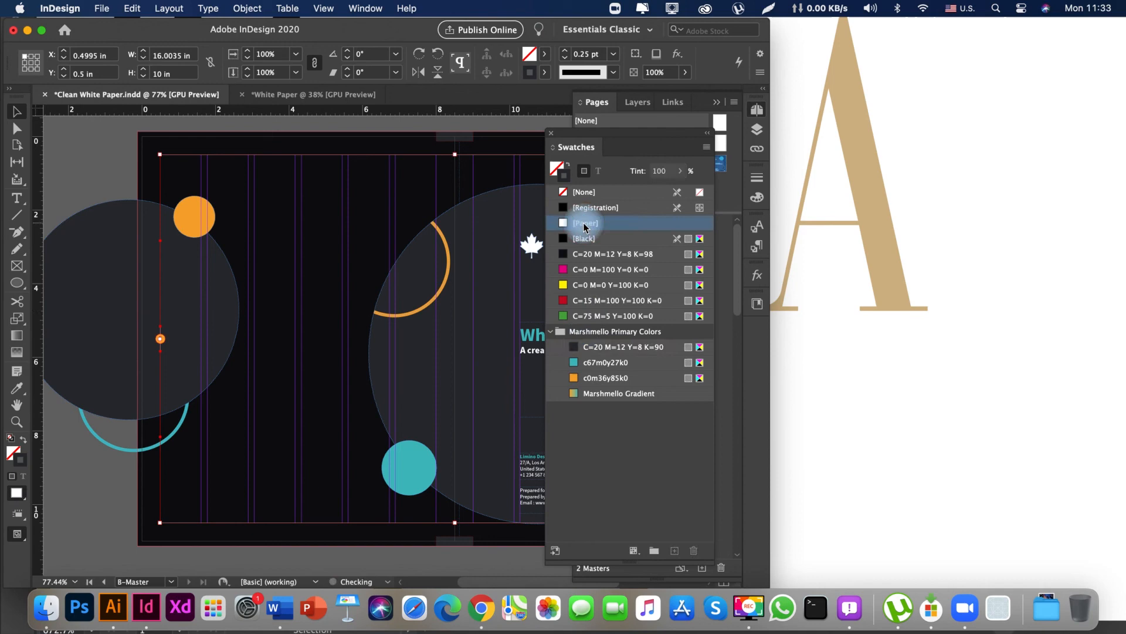
{"action": "left_click", "coordinate": [613, 54]}
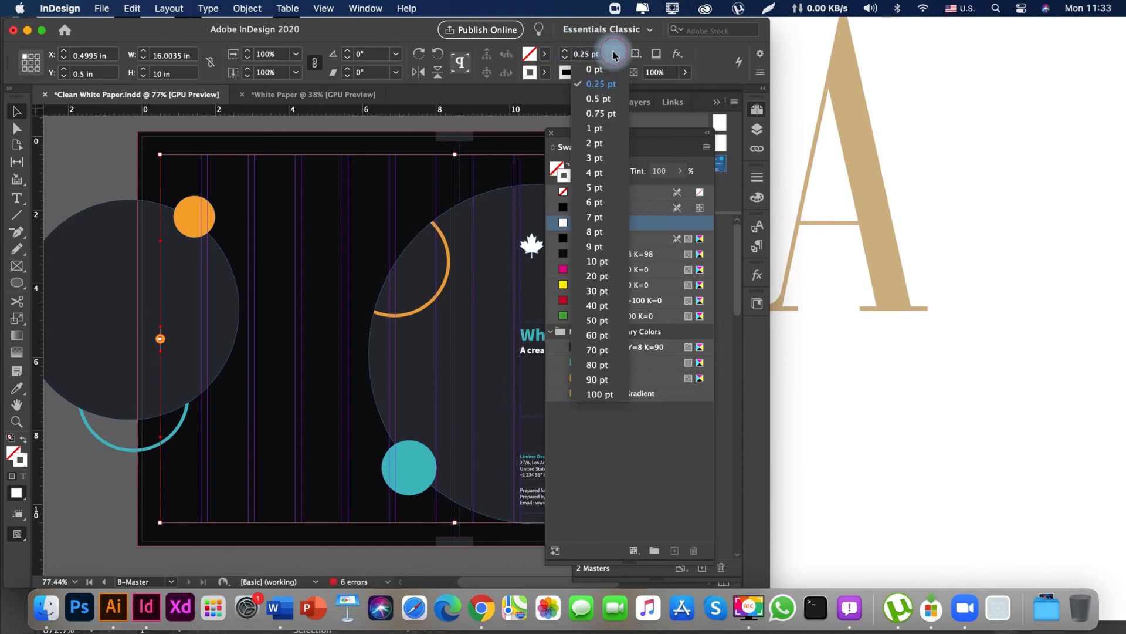
{"action": "left_click", "coordinate": [486, 132]}
{"action": "key", "text": "Tab"}
{"action": "key", "text": "w"}
Delete the orange ring overlapping the large circle near the spine.
{"action": "left_click_drag", "start_coordinate": [250, 262], "coordinate": [315, 291]}
{"action": "key", "text": "Tab"}
{"action": "left_click_drag", "start_coordinate": [271, 333], "coordinate": [342, 346]}
{"action": "left_click", "coordinate": [342, 338]}
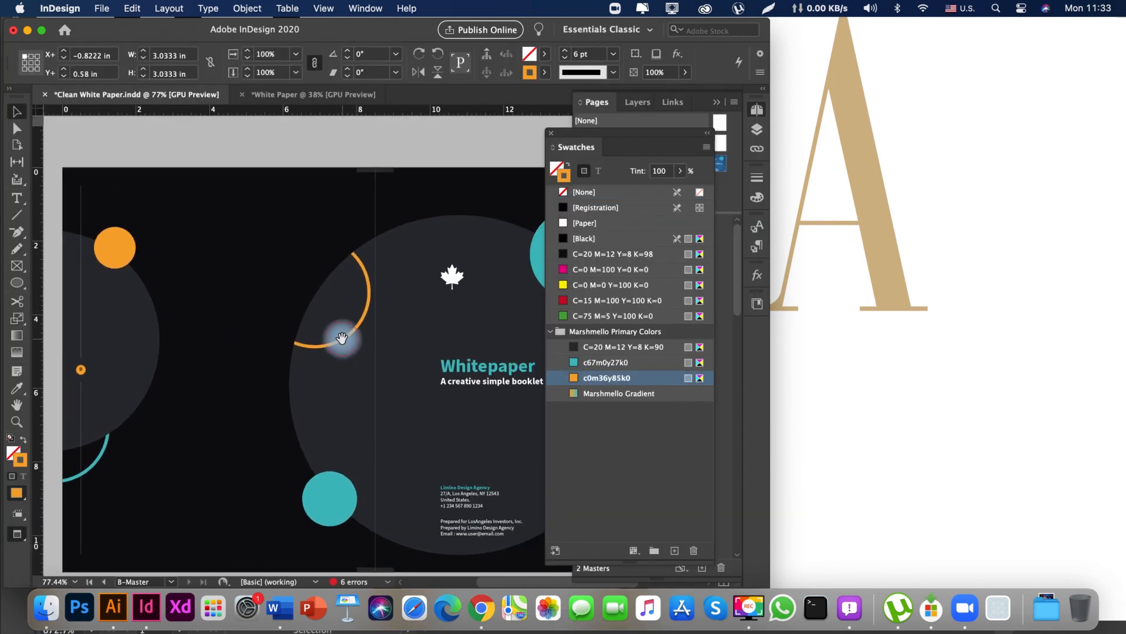
{"action": "key", "text": "super+shift+a"}
{"action": "left_click_drag", "start_coordinate": [375, 326], "coordinate": [264, 322]}
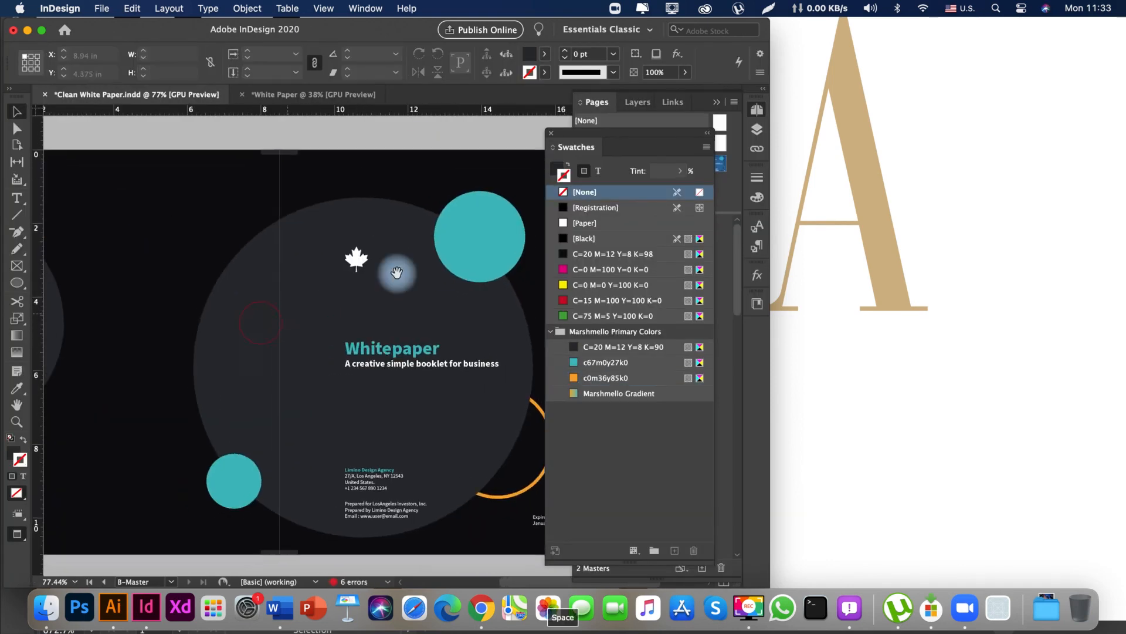
Delete the Whitepaper title, subtitle and contact text blocks from the right master page.
{"action": "left_click_drag", "start_coordinate": [468, 255], "coordinate": [385, 257]}
{"action": "left_click", "coordinate": [326, 368]}
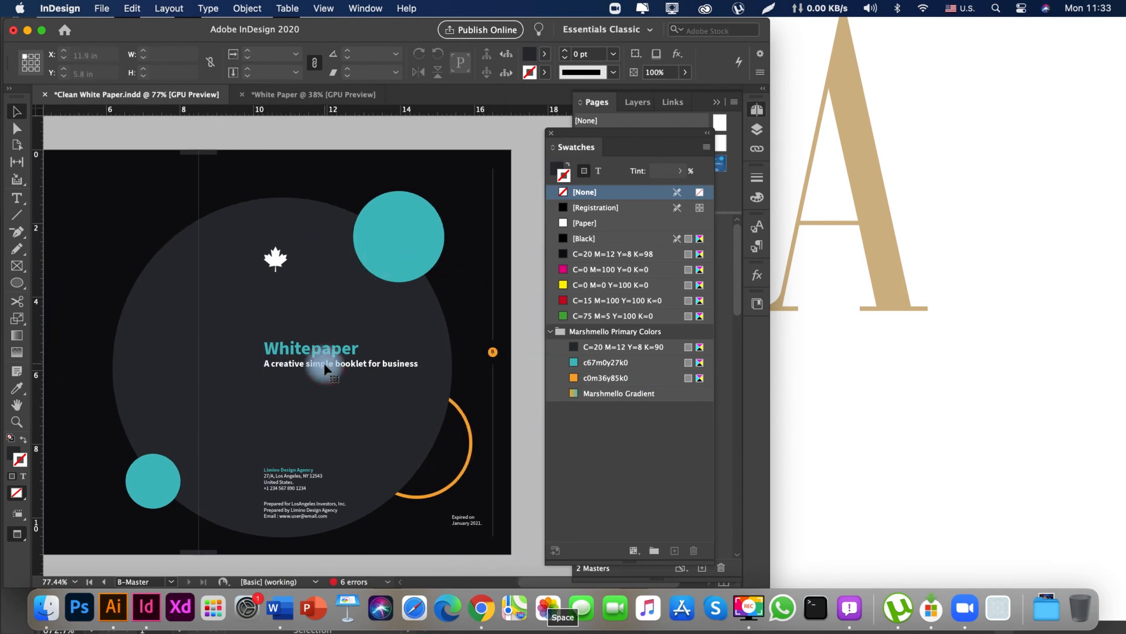
{"action": "left_click", "coordinate": [281, 491]}
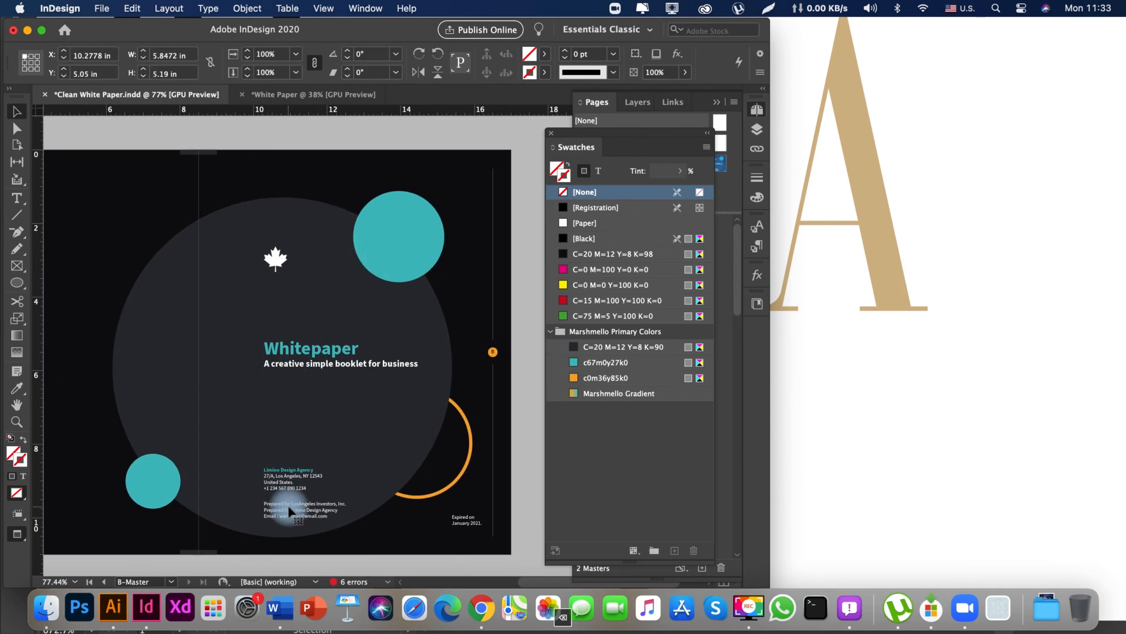
{"action": "key", "text": "space"}
{"action": "left_click_drag", "start_coordinate": [317, 414], "coordinate": [282, 410]}
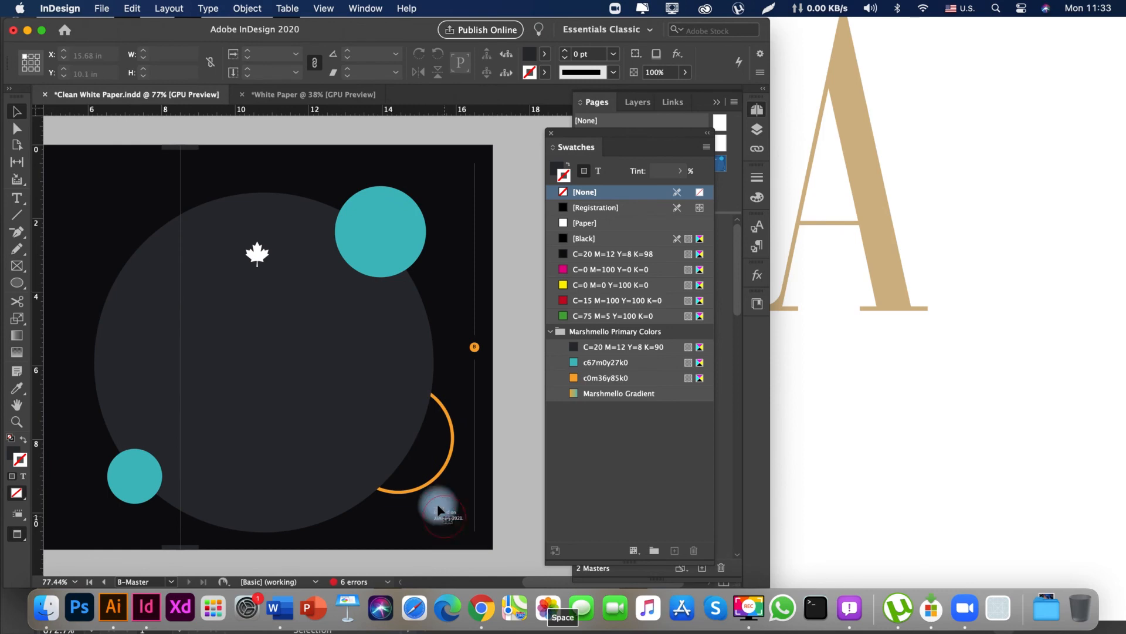
Delete the maple leaf logo, the expiry text and the small orange circle on the left page.
{"action": "left_click", "coordinate": [258, 254]}
{"action": "left_click", "coordinate": [257, 253], "text": "shift"}
{"action": "key", "text": "space"}
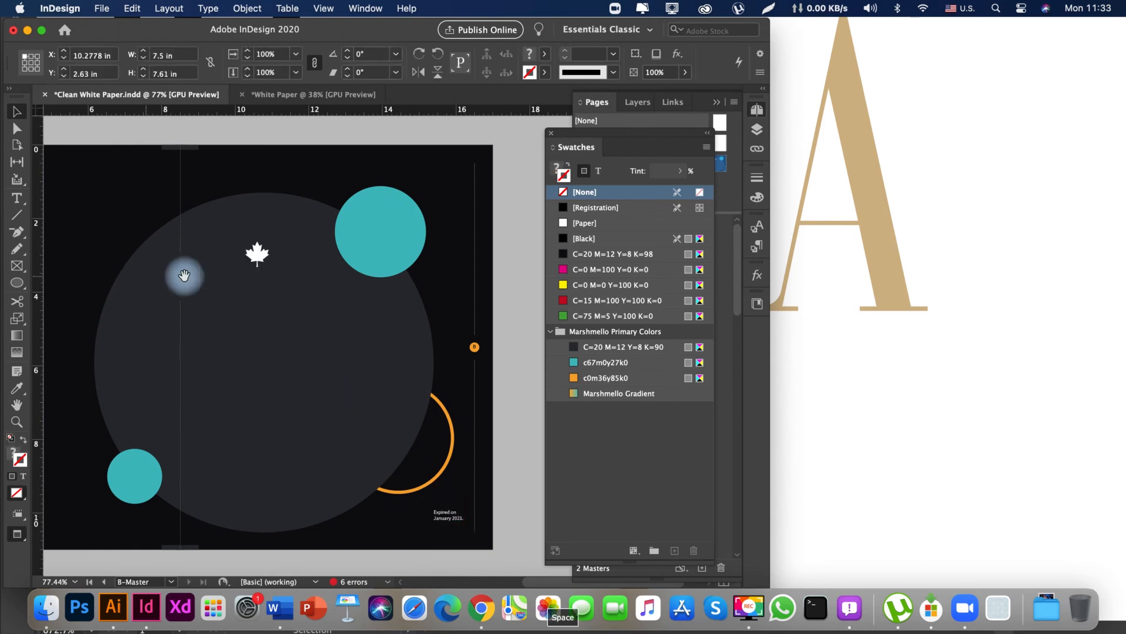
{"action": "left_click_drag", "start_coordinate": [188, 275], "coordinate": [293, 284]}
{"action": "key", "text": "Tab"}
{"action": "key", "text": "space"}
{"action": "left_click_drag", "start_coordinate": [188, 256], "coordinate": [336, 255]}
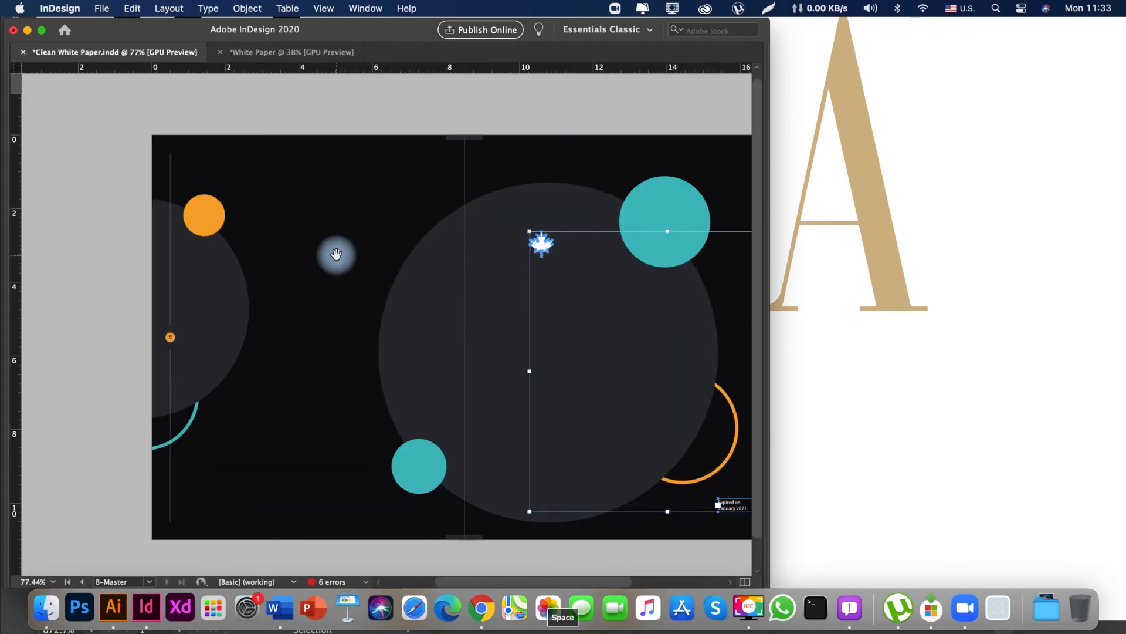
{"action": "left_click", "coordinate": [284, 278]}
{"action": "key", "text": "space"}
{"action": "left_click_drag", "start_coordinate": [283, 285], "coordinate": [326, 230]}
{"action": "left_click", "coordinate": [465, 435]}
{"action": "key", "text": "space"}
{"action": "left_click_drag", "start_coordinate": [408, 461], "coordinate": [330, 487]}
{"action": "key", "text": "space"}
{"action": "left_click_drag", "start_coordinate": [348, 536], "coordinate": [419, 536]}
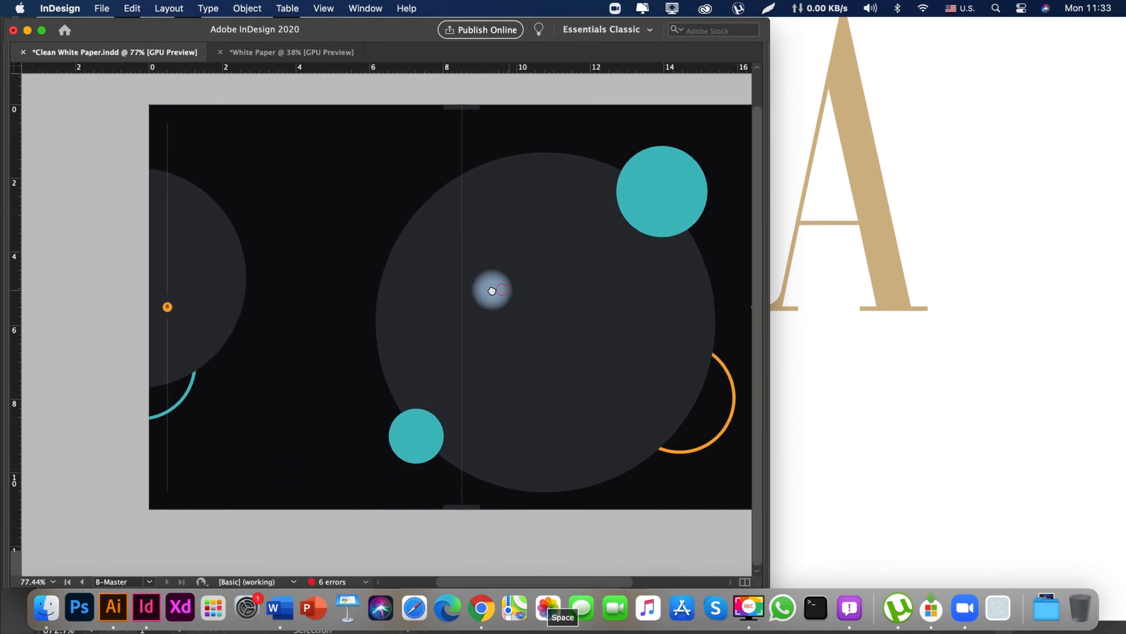
Try grouping the dark and teal circles with the left page's teal ring at 20% opacity.
{"action": "left_click_drag", "start_coordinate": [492, 290], "coordinate": [396, 289]}
{"action": "left_click", "coordinate": [226, 454], "text": "shift"}
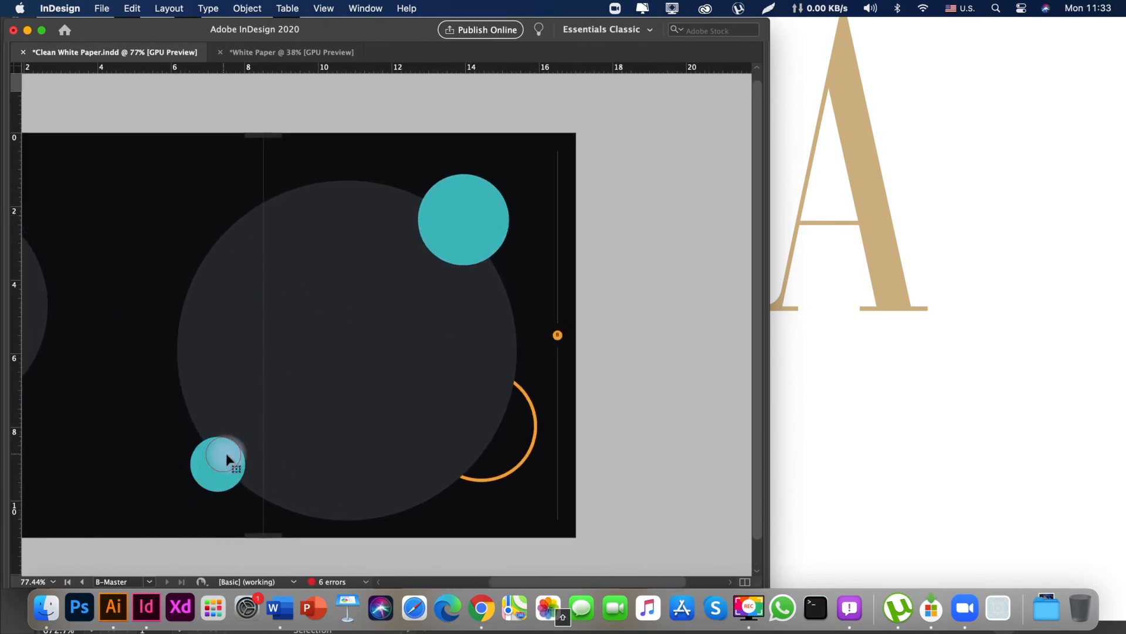
{"action": "left_click", "coordinate": [251, 331], "text": "shift"}
{"action": "key", "text": "space"}
{"action": "left_click_drag", "start_coordinate": [141, 369], "coordinate": [356, 359]}
{"action": "left_click", "coordinate": [248, 308], "text": "shift"}
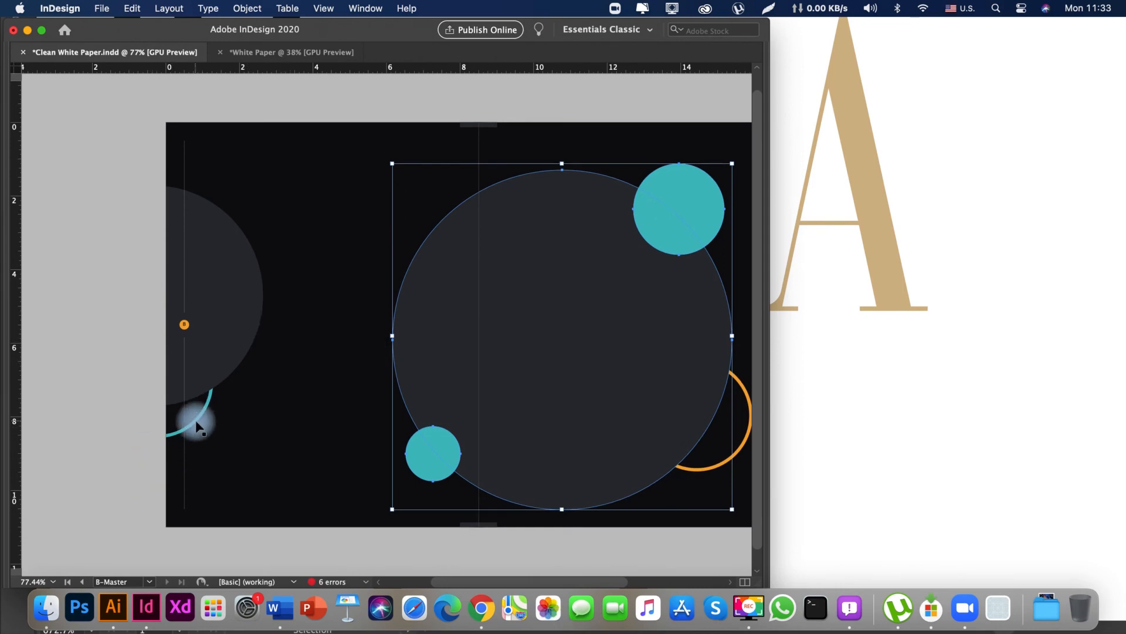
{"action": "mouse_move", "coordinate": [246, 445]}
{"action": "left_mouse_down"}
{"action": "mouse_move", "coordinate": [317, 422]}
{"action": "mouse_move", "coordinate": [246, 423]}
{"action": "left_mouse_up"}
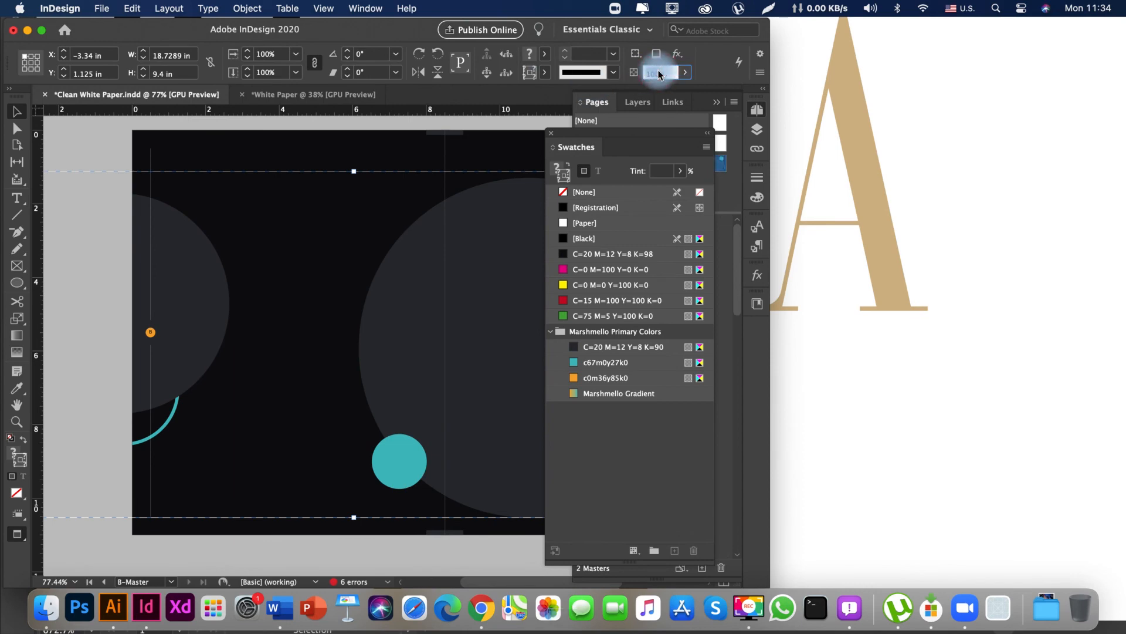
{"action": "left_click", "coordinate": [115, 143]}
{"action": "left_click_drag", "start_coordinate": [415, 189], "coordinate": [465, 200]}
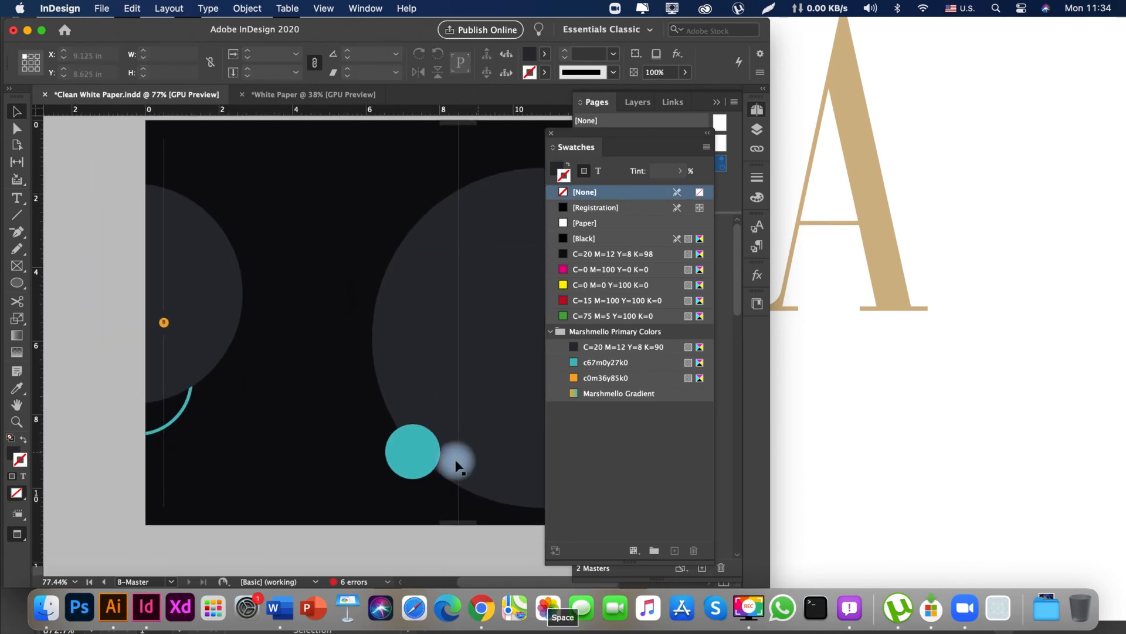
{"action": "left_click_drag", "start_coordinate": [442, 458], "coordinate": [292, 437]}
{"action": "key", "text": "super+z"}
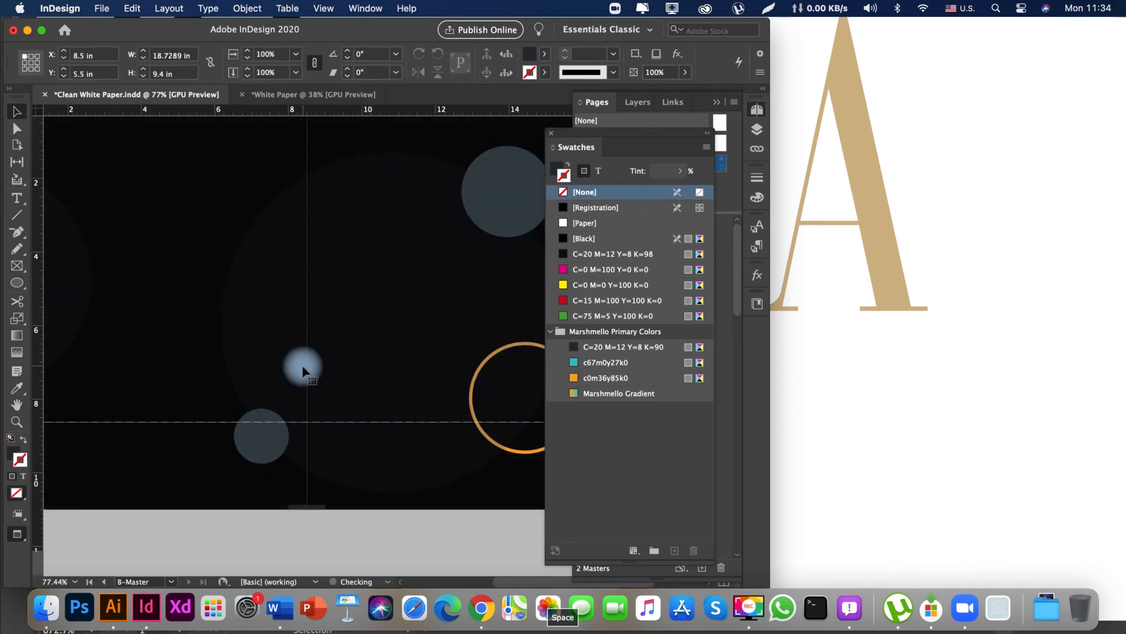
Compare the faded and full-strength circle artwork across the whole B-Master spread.
{"action": "left_click", "coordinate": [387, 534]}
{"action": "left_click_drag", "start_coordinate": [201, 470], "coordinate": [465, 472]}
{"action": "left_click_drag", "start_coordinate": [367, 394], "coordinate": [209, 372]}
{"action": "key", "text": "Tab"}
{"action": "scroll", "coordinate": [221, 368], "scroll_direction": "down", "scroll_amount": 2}
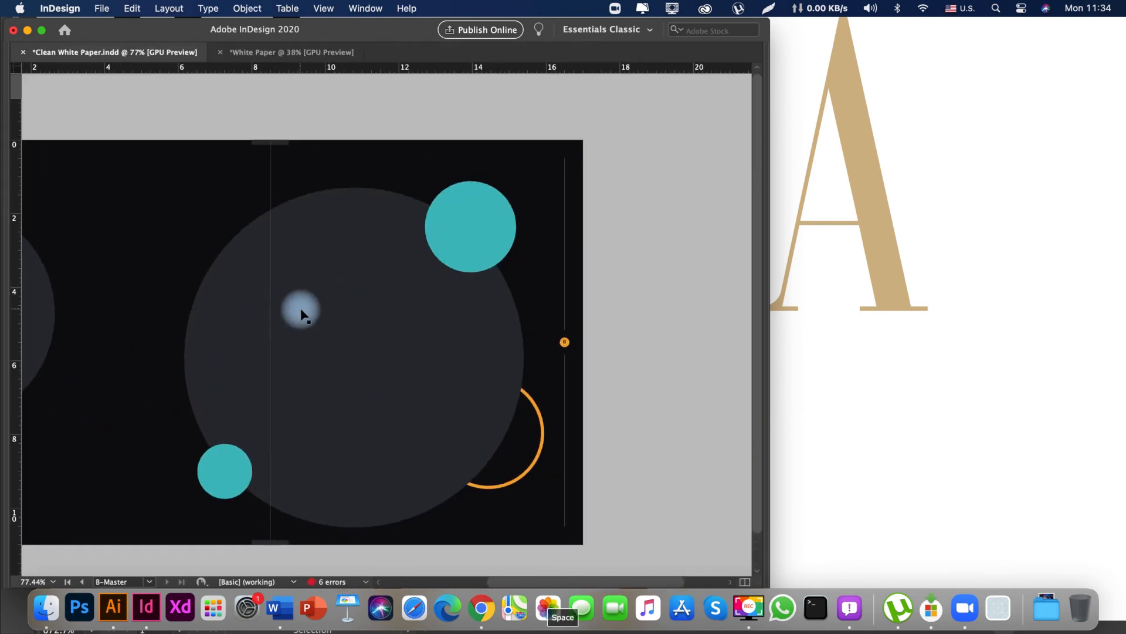
{"action": "left_click_drag", "start_coordinate": [259, 352], "coordinate": [437, 223]}
{"action": "left_click_drag", "start_coordinate": [478, 302], "coordinate": [427, 451]}
{"action": "left_click_drag", "start_coordinate": [292, 296], "coordinate": [470, 264]}
{"action": "left_click_drag", "start_coordinate": [500, 305], "coordinate": [373, 352]}
{"action": "left_click_drag", "start_coordinate": [319, 407], "coordinate": [319, 353]}
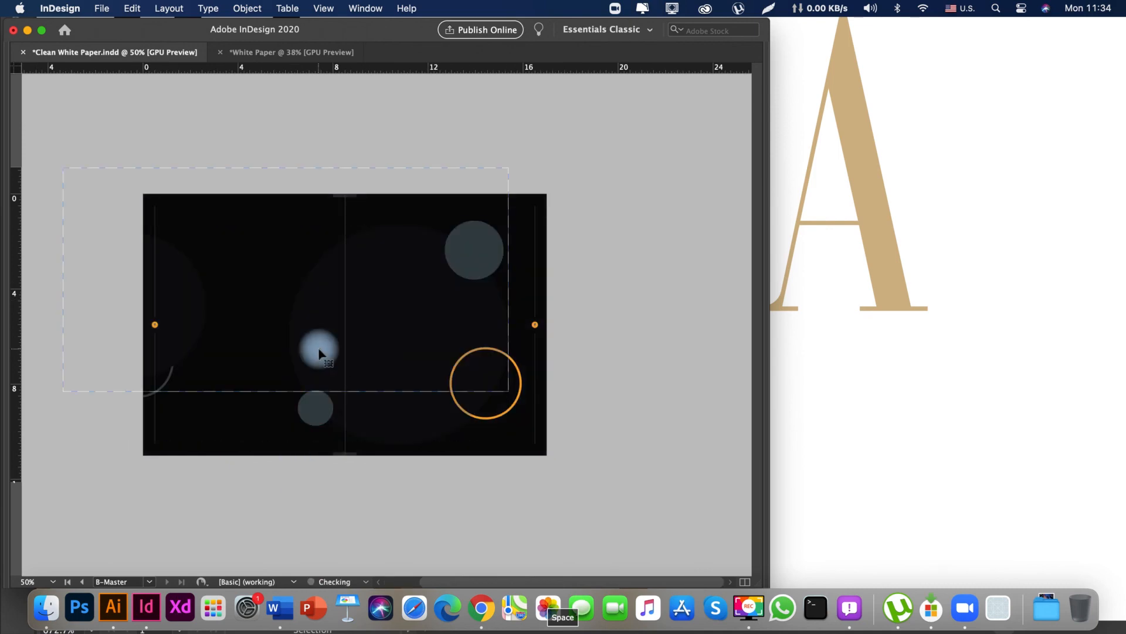
{"action": "left_click_drag", "start_coordinate": [267, 463], "coordinate": [357, 470]}
{"action": "left_click_drag", "start_coordinate": [480, 465], "coordinate": [438, 479]}
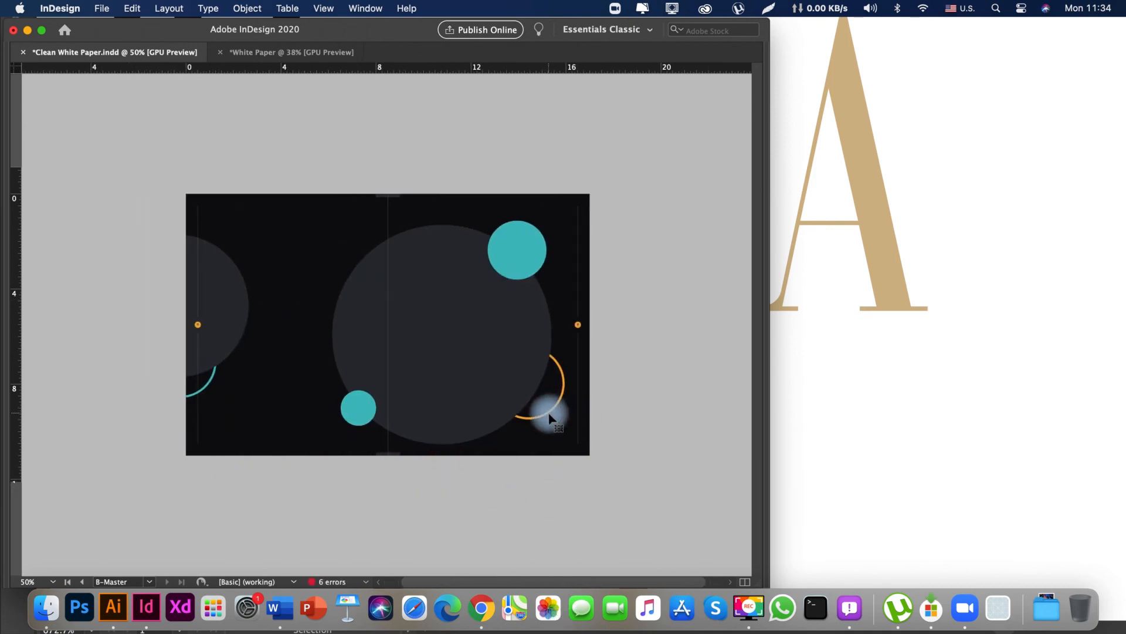
Leave the B-Master artwork and open the document spread of pages 2-3.
{"action": "left_click_drag", "start_coordinate": [550, 418], "coordinate": [528, 417]}
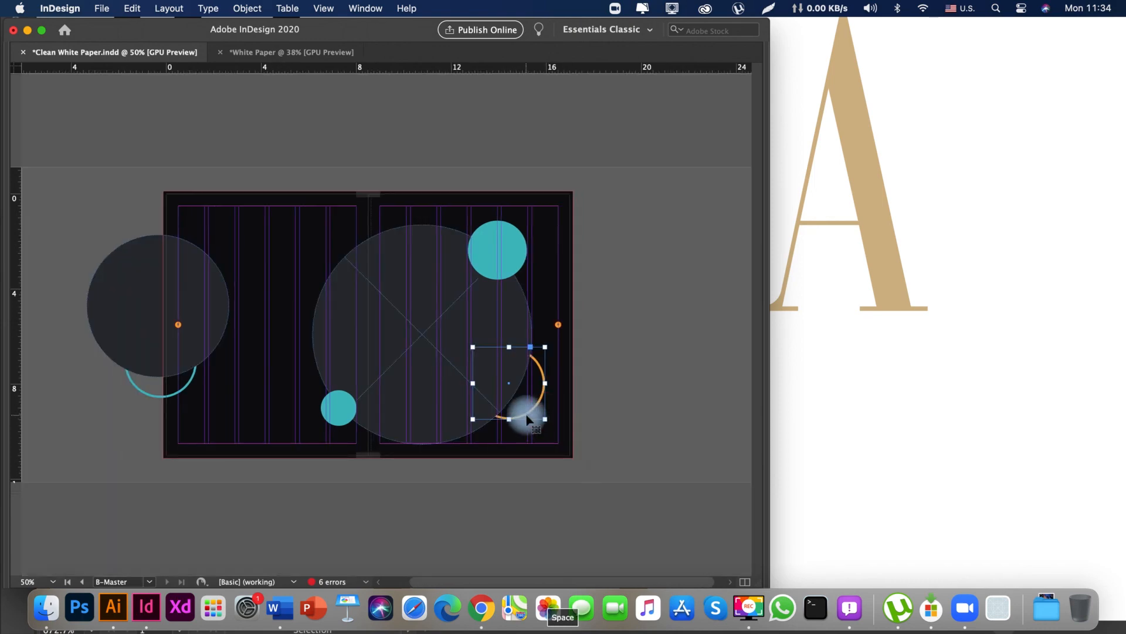
{"action": "key", "text": "Tab"}
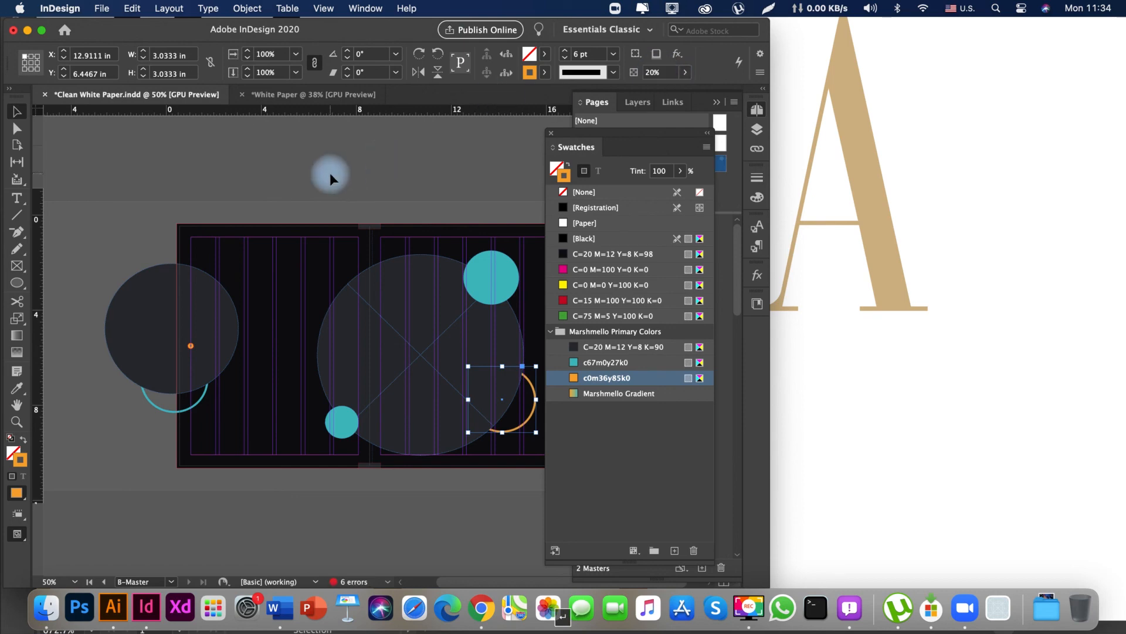
{"action": "left_click", "coordinate": [417, 214]}
{"action": "key", "text": "space"}
{"action": "left_click_drag", "start_coordinate": [417, 215], "coordinate": [388, 202]}
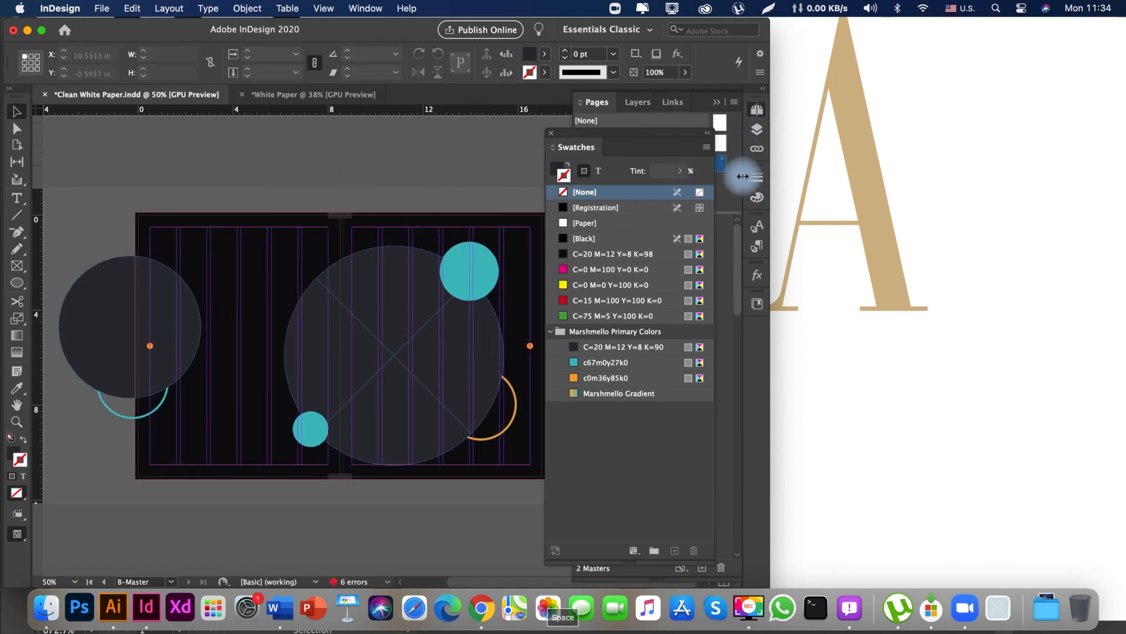
{"action": "left_click", "coordinate": [733, 196]}
{"action": "double_click", "coordinate": [664, 318]}
{"action": "key", "text": "Tab"}
{"action": "key", "text": "space"}
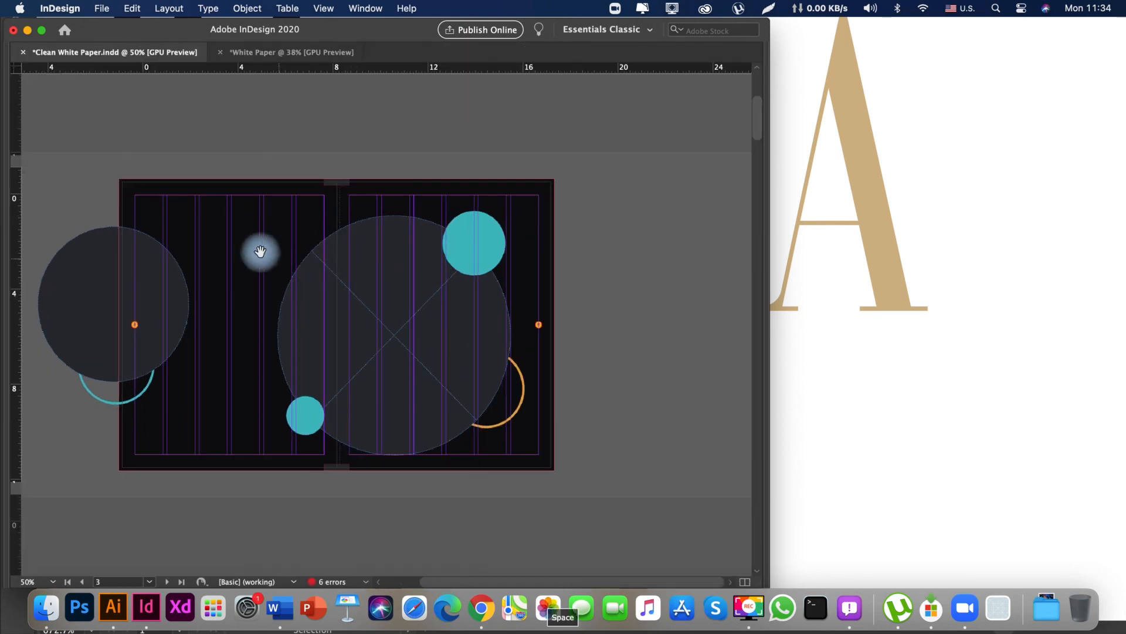
{"action": "left_click_drag", "start_coordinate": [399, 295], "coordinate": [399, 350]}
{"action": "key", "text": "space"}
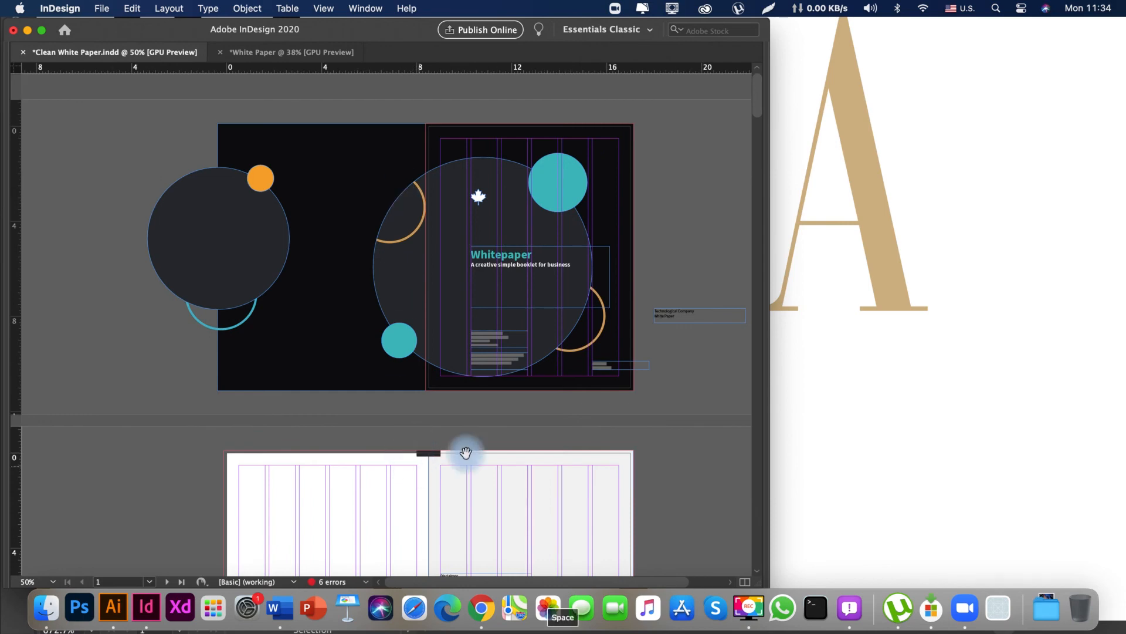
Preview the Disclaimer spread on pages 2-3 without guides and frame edges.
{"action": "key", "text": "w"}
{"action": "left_click_drag", "start_coordinate": [325, 490], "coordinate": [241, 372]}
{"action": "left_click_drag", "start_coordinate": [283, 523], "coordinate": [344, 288]}
{"action": "left_click_drag", "start_coordinate": [344, 252], "coordinate": [230, 298]}
{"action": "left_click", "coordinate": [245, 266]}
{"action": "key", "text": "Tab"}
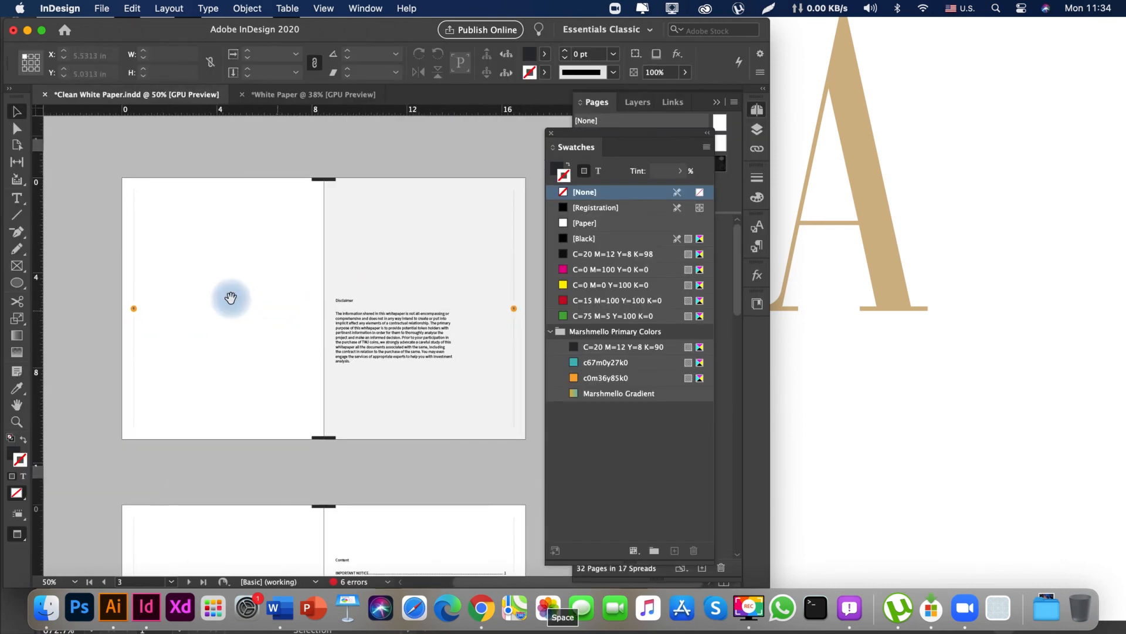
{"action": "mouse_move", "coordinate": [229, 221]}
{"action": "left_mouse_down"}
{"action": "mouse_move", "coordinate": [221, 276]}
{"action": "mouse_move", "coordinate": [230, 234]}
{"action": "left_mouse_up"}
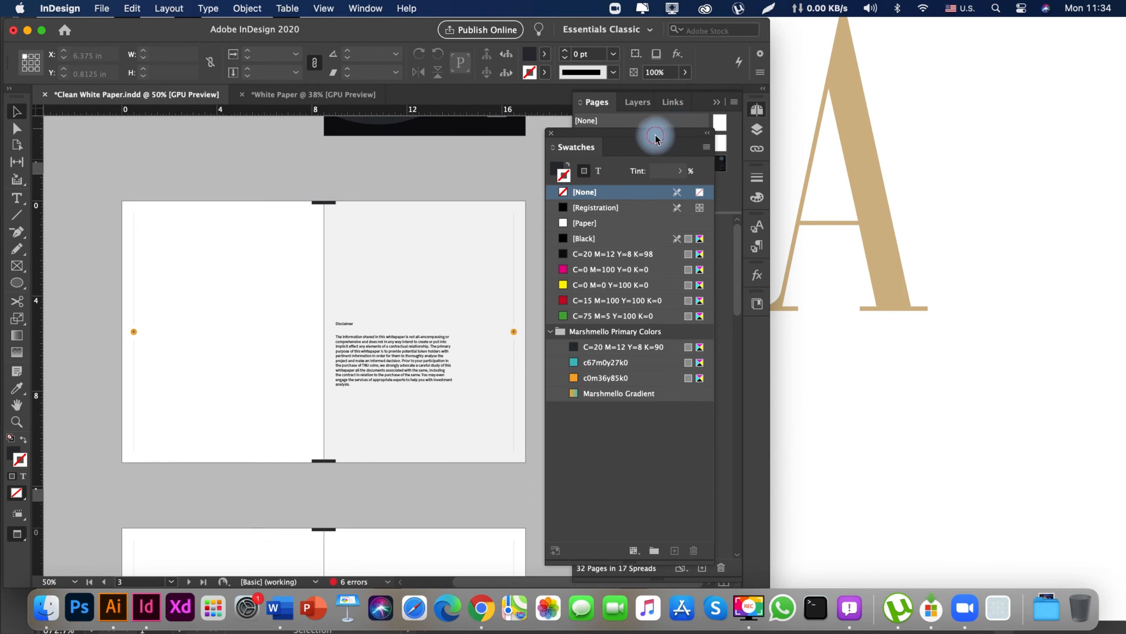
Close the colour swatches and apply the B-Master to pages 2-3.
{"action": "left_click", "coordinate": [553, 136]}
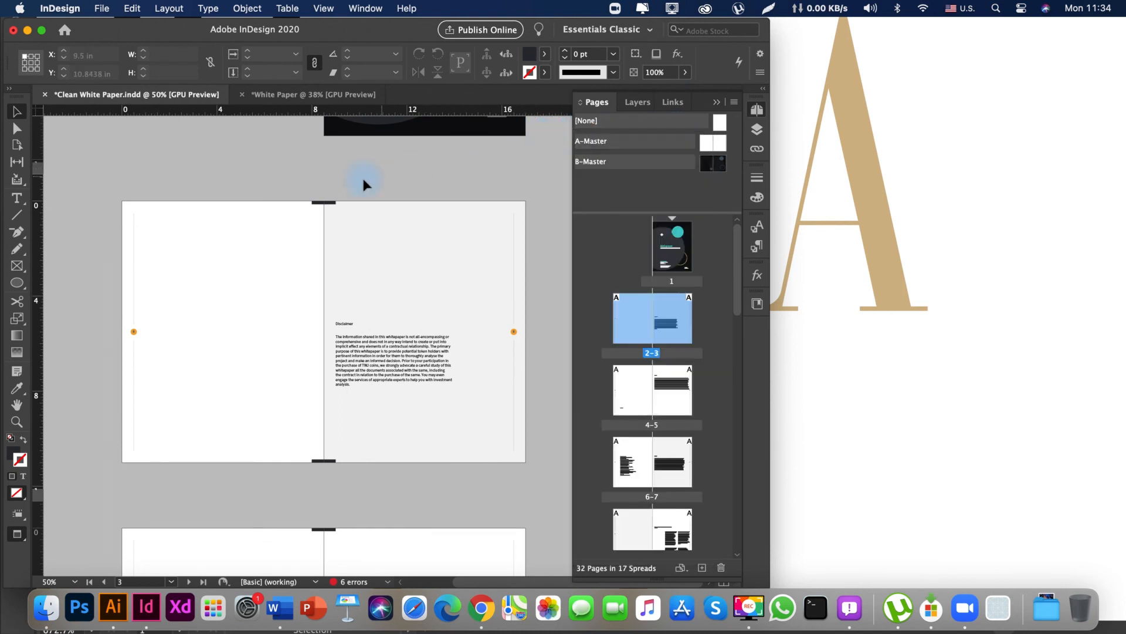
{"action": "left_click_drag", "start_coordinate": [390, 191], "coordinate": [394, 180]}
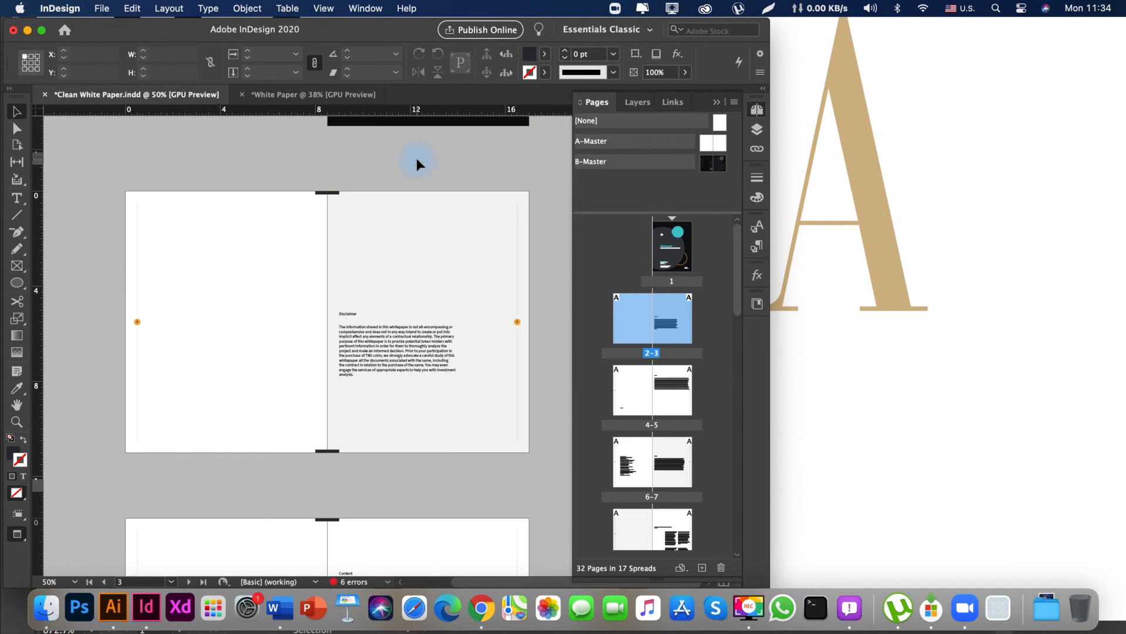
{"action": "right_click", "coordinate": [634, 322]}
{"action": "left_click", "coordinate": [692, 415]}
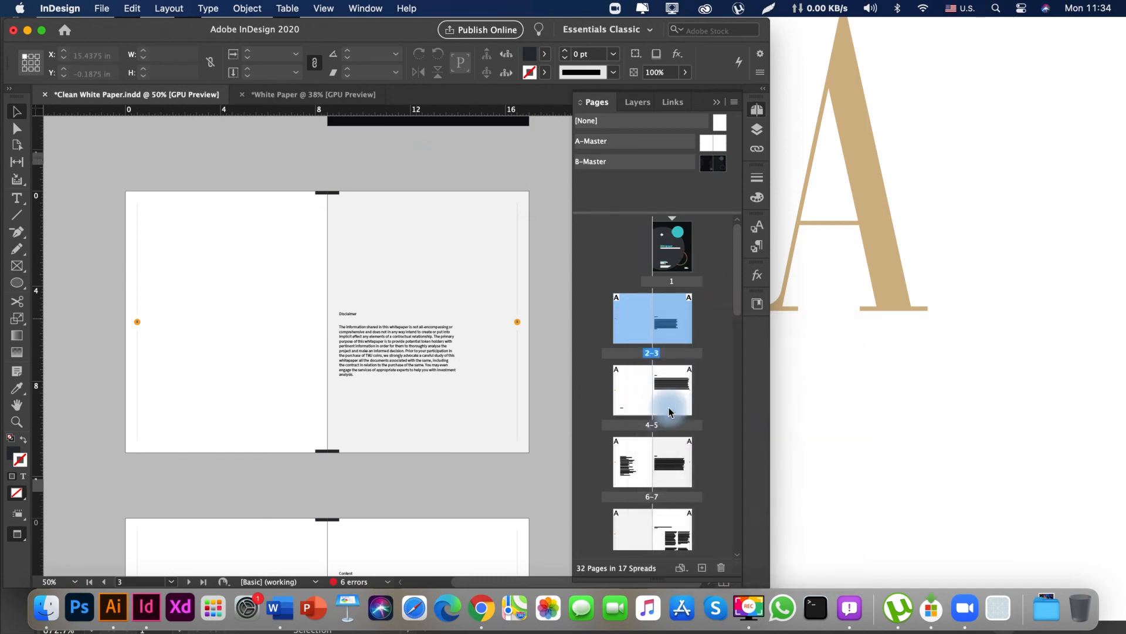
{"action": "left_click", "coordinate": [558, 313]}
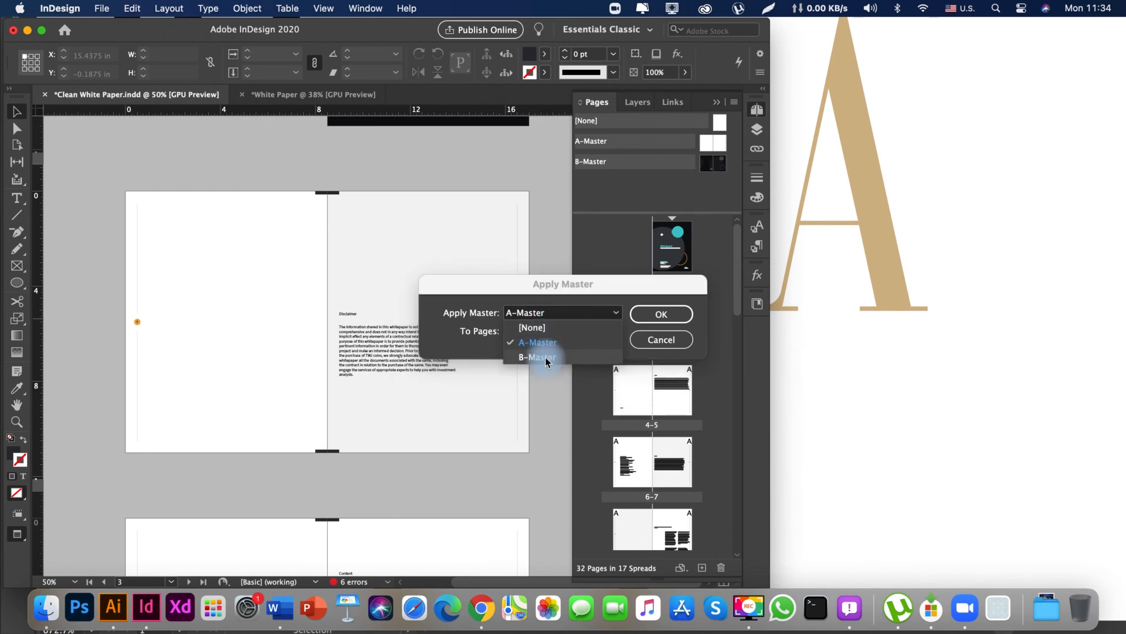
{"action": "left_click", "coordinate": [538, 357]}
{"action": "left_click", "coordinate": [660, 314]}
{"action": "key", "text": "space"}
{"action": "left_click_drag", "start_coordinate": [263, 279], "coordinate": [322, 313]}
Try moving the light grey background rectangle on page 3 aside, and undo the move.
{"action": "left_click", "coordinate": [359, 280]}
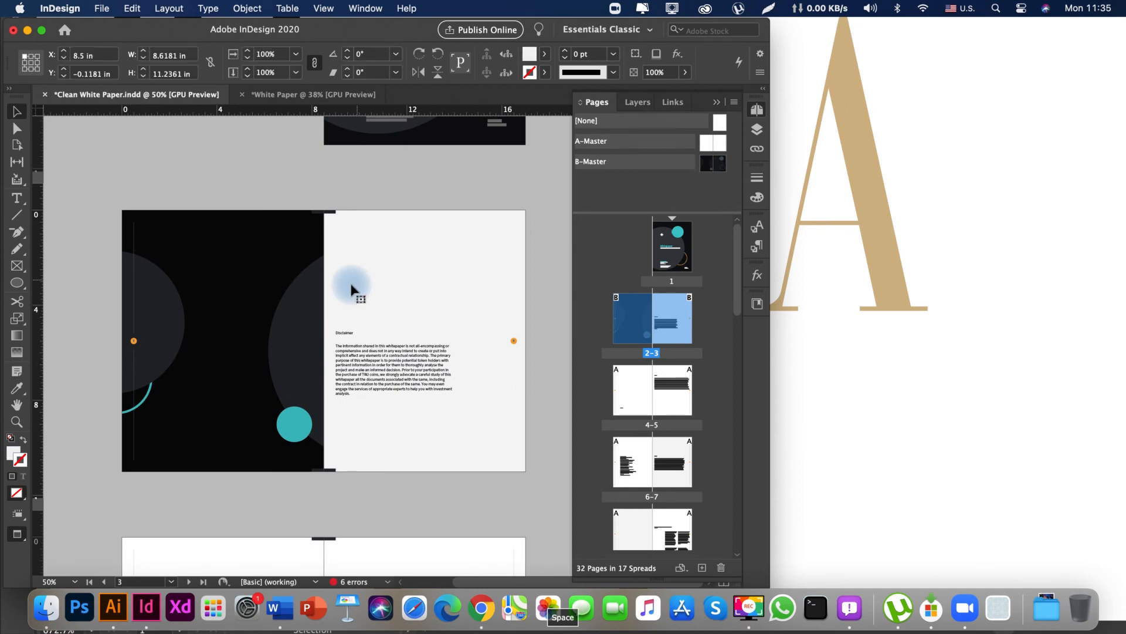
{"action": "left_click_drag", "start_coordinate": [470, 272], "coordinate": [475, 277]}
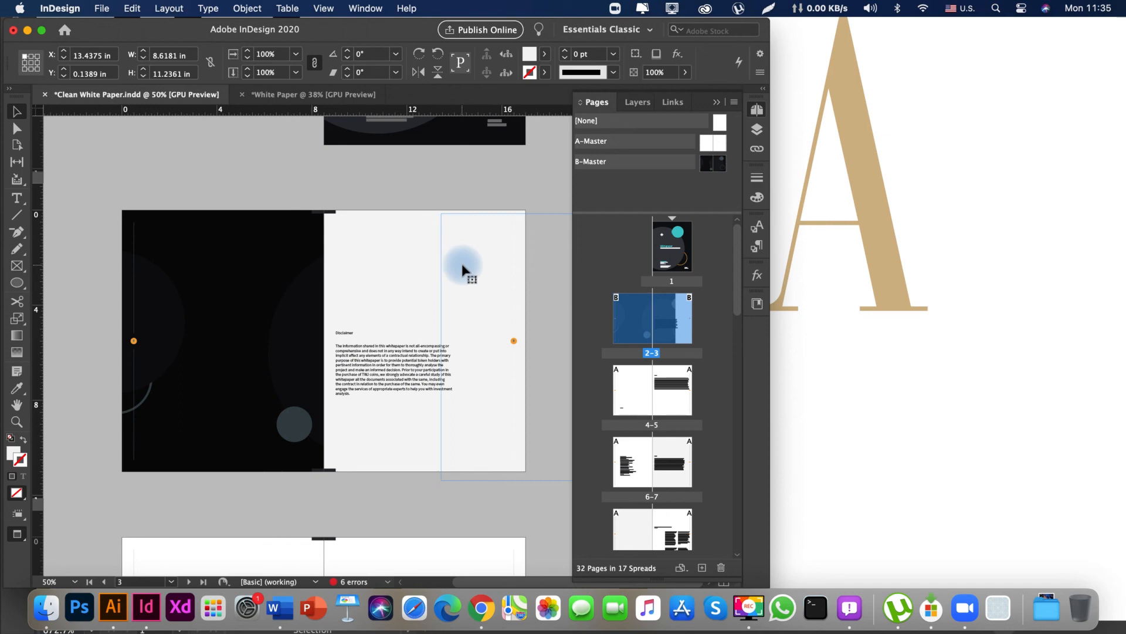
{"action": "key", "text": "super+z"}
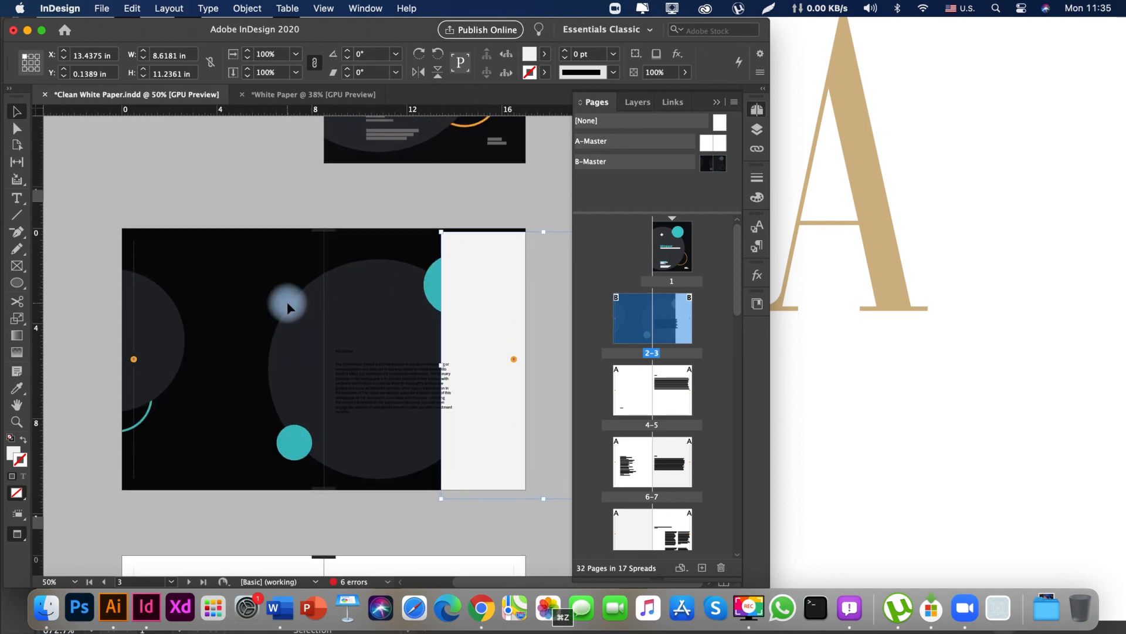
{"action": "key", "text": "super+z"}
Examine the Disclaimer text's placement on page 3 against the cover text and the column guides.
{"action": "key", "text": "space"}
{"action": "left_click_drag", "start_coordinate": [301, 239], "coordinate": [189, 208]}
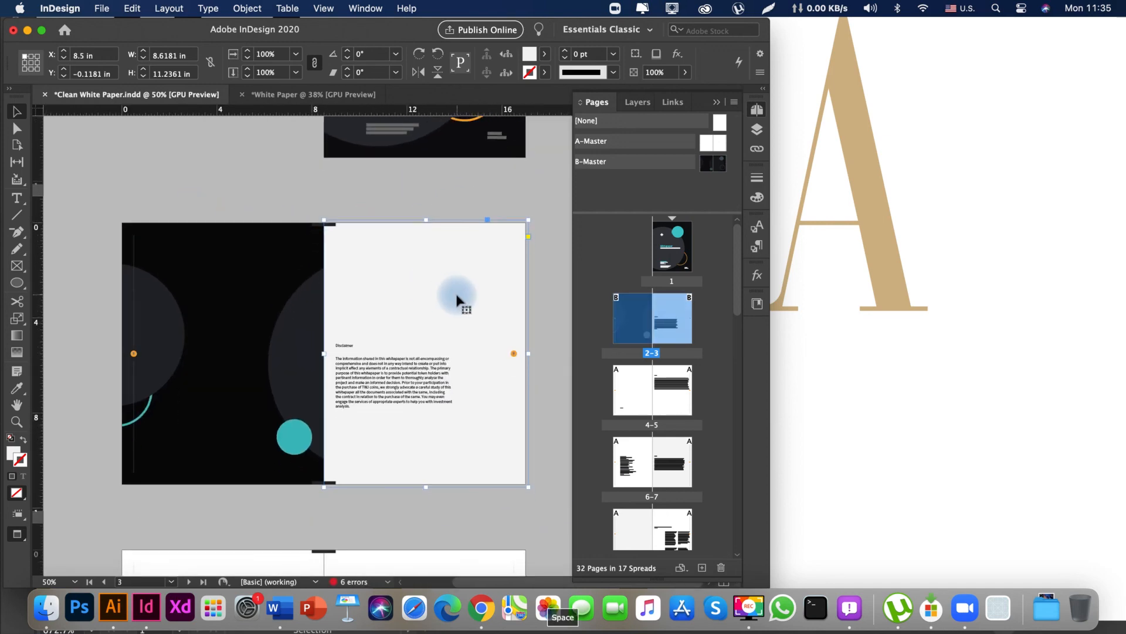
{"action": "key", "text": "z"}
{"action": "left_click_drag", "start_coordinate": [377, 345], "coordinate": [517, 340]}
{"action": "key", "text": "space"}
{"action": "left_click_drag", "start_coordinate": [427, 354], "coordinate": [346, 302]}
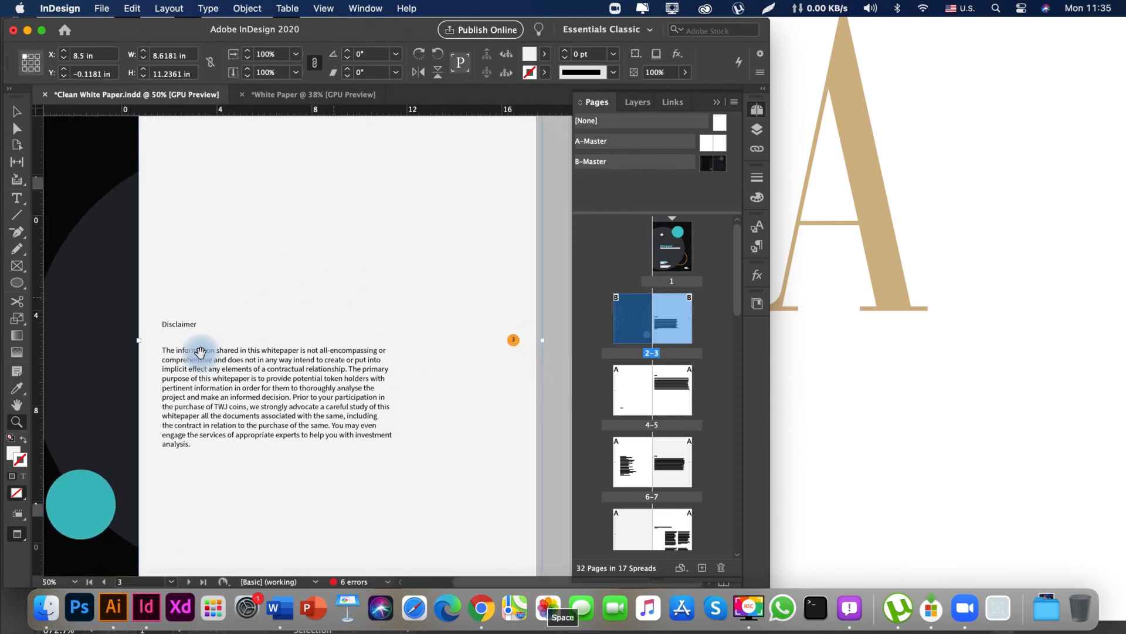
{"action": "left_click_drag", "start_coordinate": [200, 352], "coordinate": [228, 327]}
{"action": "key", "text": "z"}
{"action": "left_click_drag", "start_coordinate": [473, 463], "coordinate": [390, 437]}
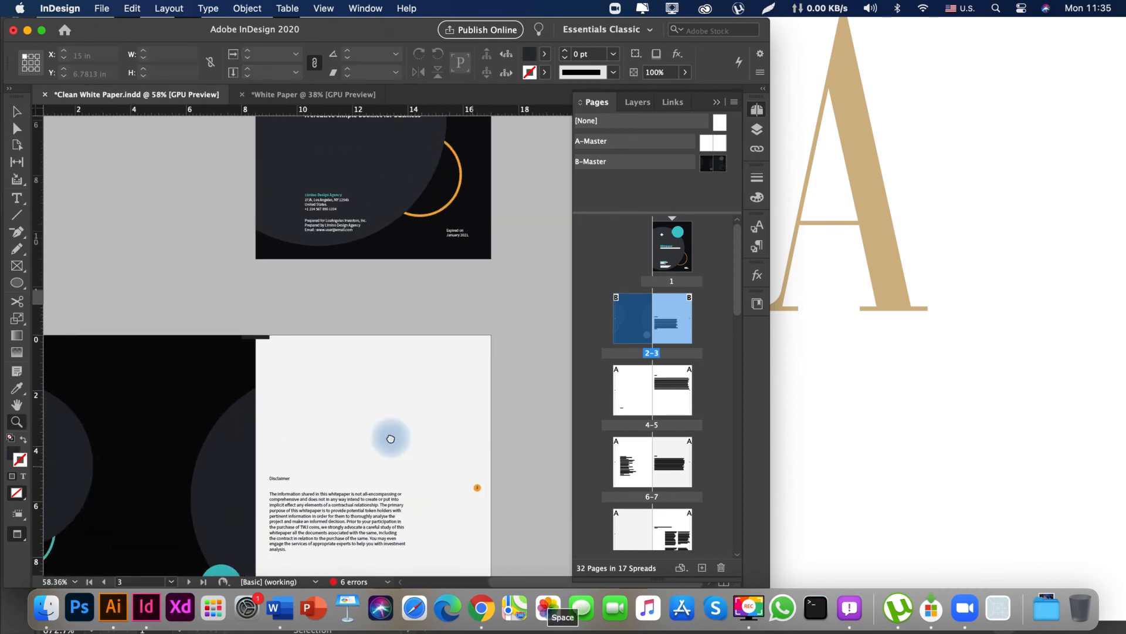
{"action": "left_click_drag", "start_coordinate": [330, 326], "coordinate": [243, 228]}
{"action": "key", "text": "w"}
{"action": "left_click_drag", "start_coordinate": [264, 418], "coordinate": [262, 458]}
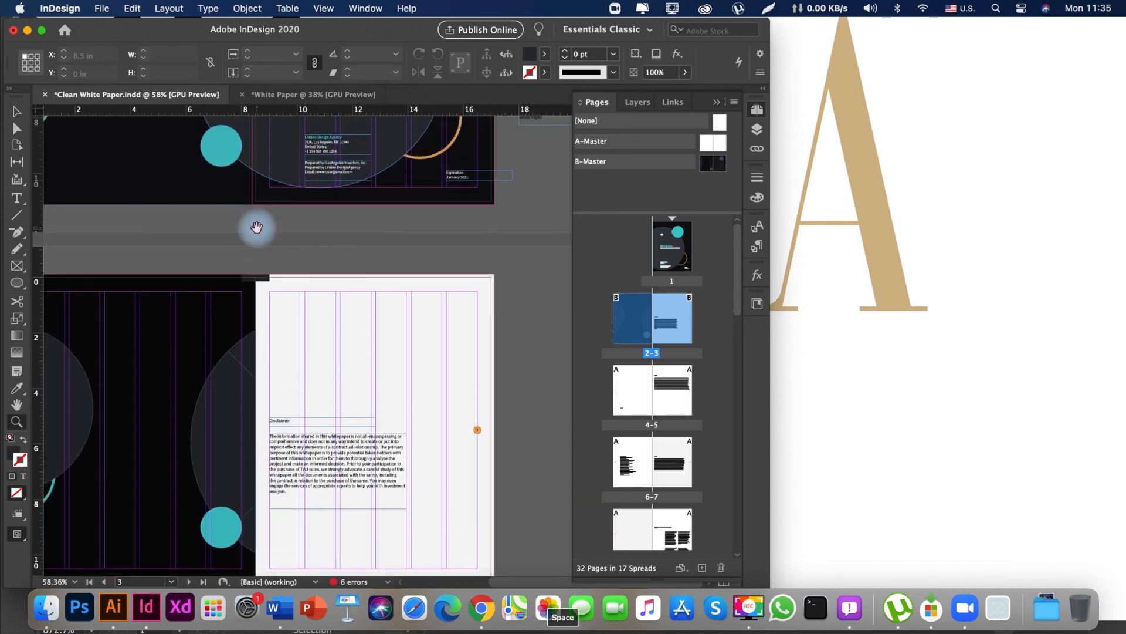
{"action": "left_click_drag", "start_coordinate": [257, 226], "coordinate": [264, 433]}
{"action": "left_click_drag", "start_coordinate": [286, 309], "coordinate": [299, 498]}
{"action": "scroll", "coordinate": [300, 499], "scroll_direction": "down", "scroll_amount": 10}
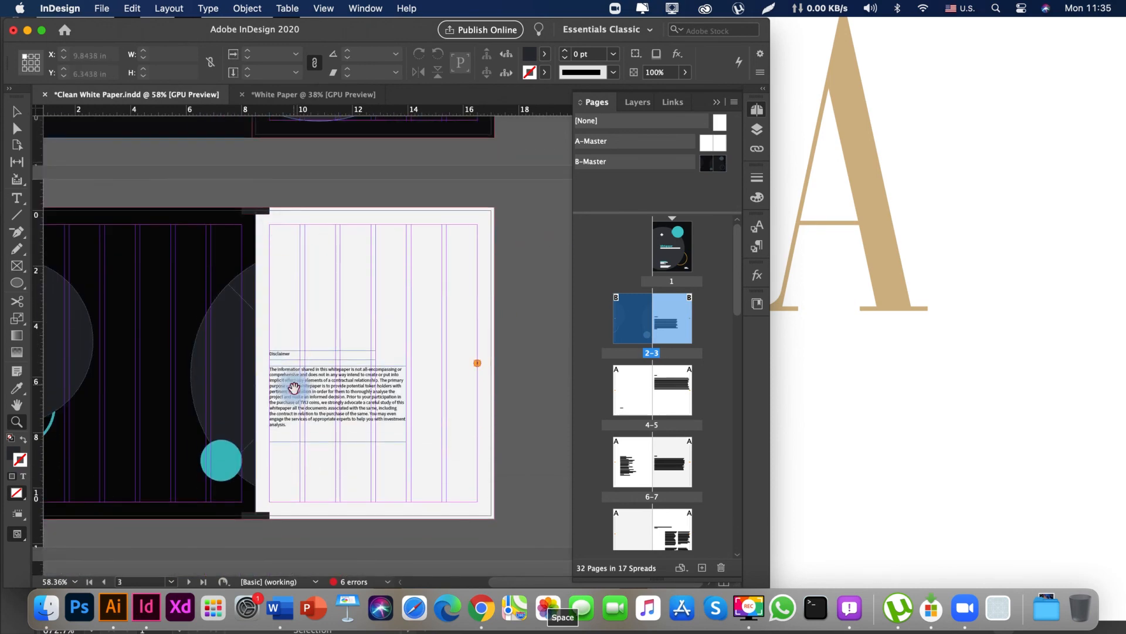
Move the Disclaimer heading and body text together to the second column of page 3, at X 10.2778 in.
{"action": "key", "text": "v"}
{"action": "left_click", "coordinate": [290, 330]}
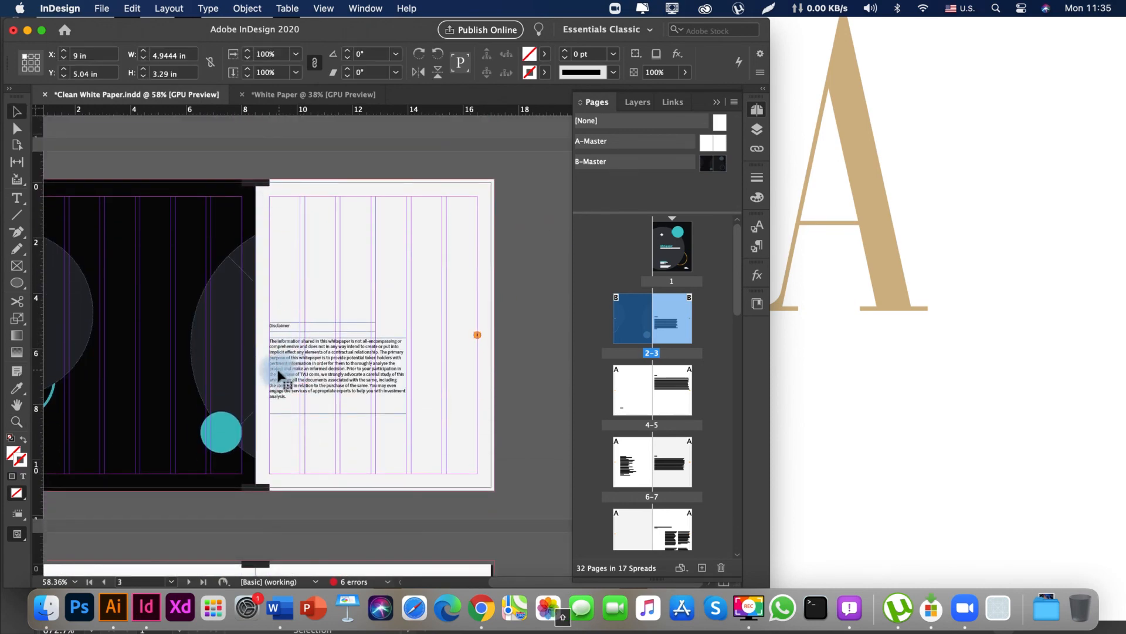
{"action": "left_click_drag", "start_coordinate": [279, 376], "coordinate": [326, 437]}
{"action": "left_click_drag", "start_coordinate": [327, 437], "coordinate": [297, 257]}
{"action": "left_click", "coordinate": [539, 348]}
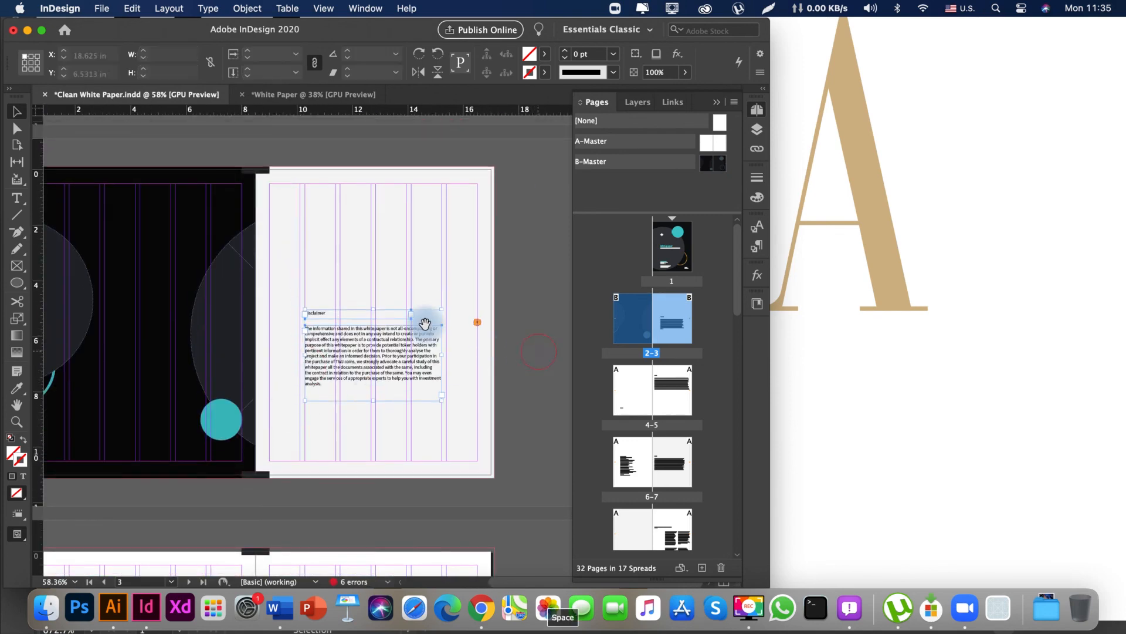
{"action": "left_click_drag", "start_coordinate": [425, 324], "coordinate": [324, 361]}
{"action": "left_click", "coordinate": [515, 345]}
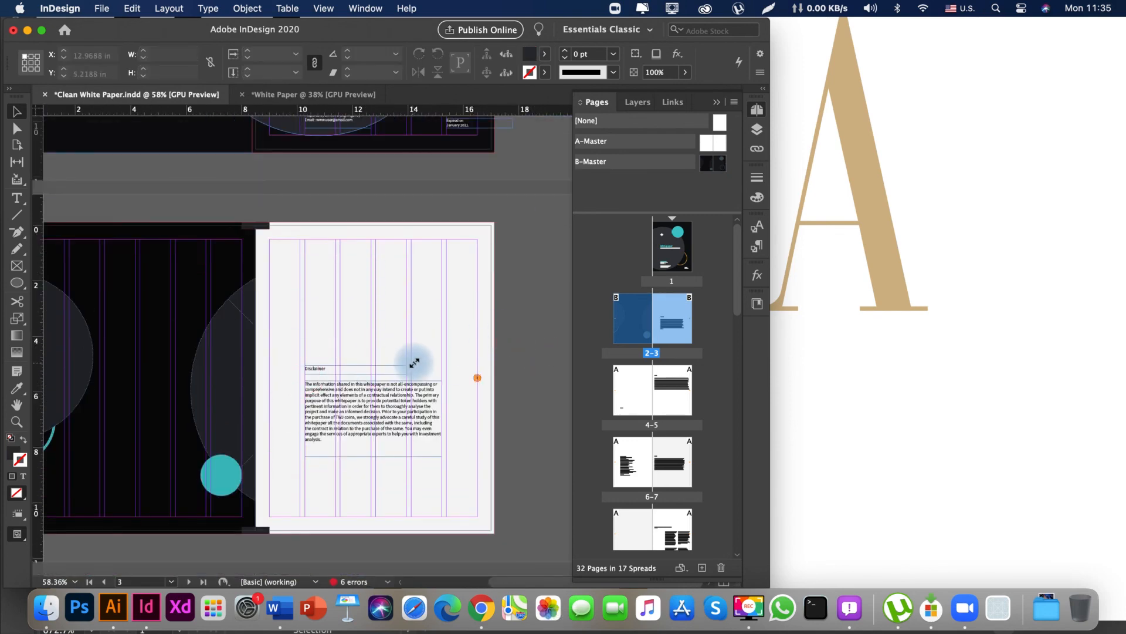
Enlarge the Disclaimer heading's text frame to about 4.5 by 0.72 in.
{"action": "left_click_drag", "start_coordinate": [415, 362], "coordinate": [431, 355]}
{"action": "left_click_drag", "start_coordinate": [301, 286], "coordinate": [298, 310]}
{"action": "key", "text": "Tab"}
{"action": "left_click_drag", "start_coordinate": [160, 362], "coordinate": [230, 407]}
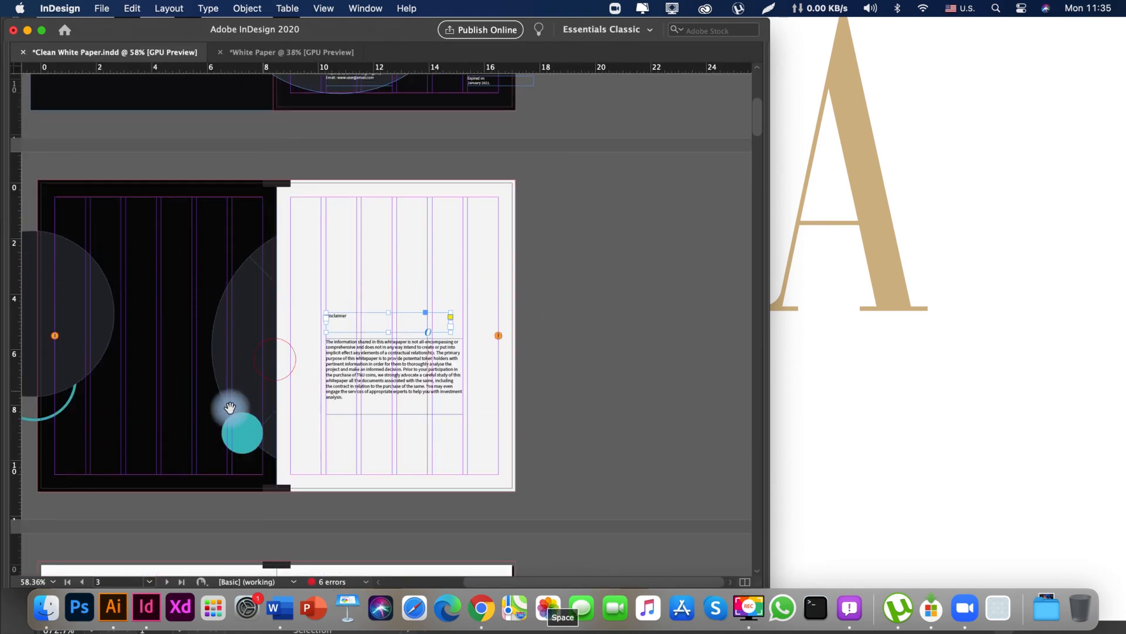
{"action": "key", "text": "Tab"}
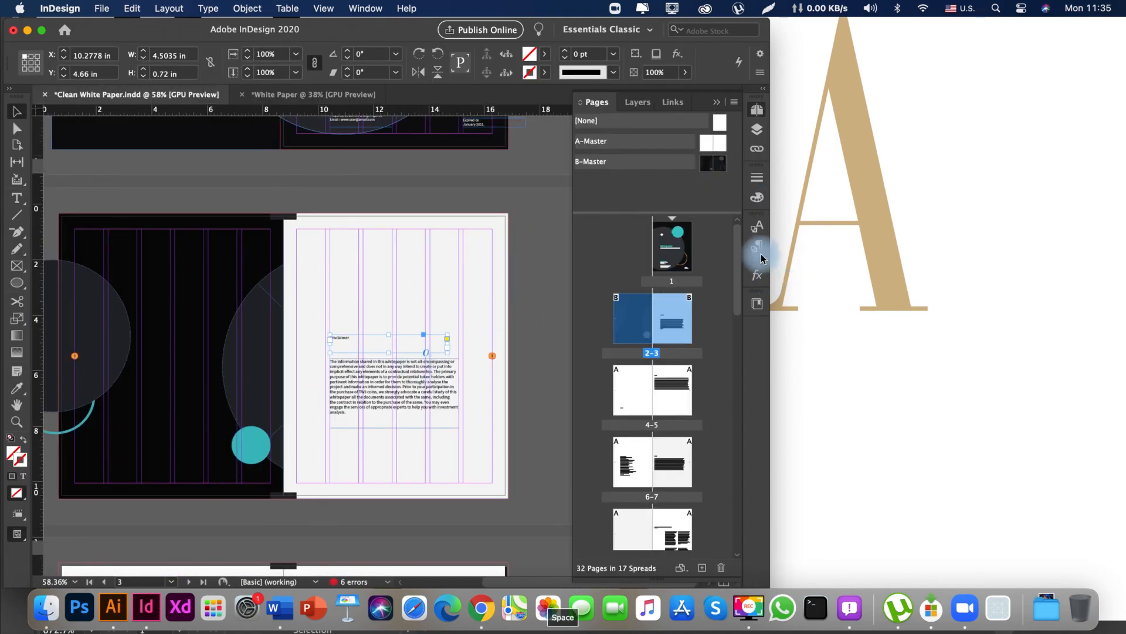
Apply the H1.1.1 paragraph style to the Disclaimer heading and tighten its frame just above the body text.
{"action": "left_click", "coordinate": [757, 247]}
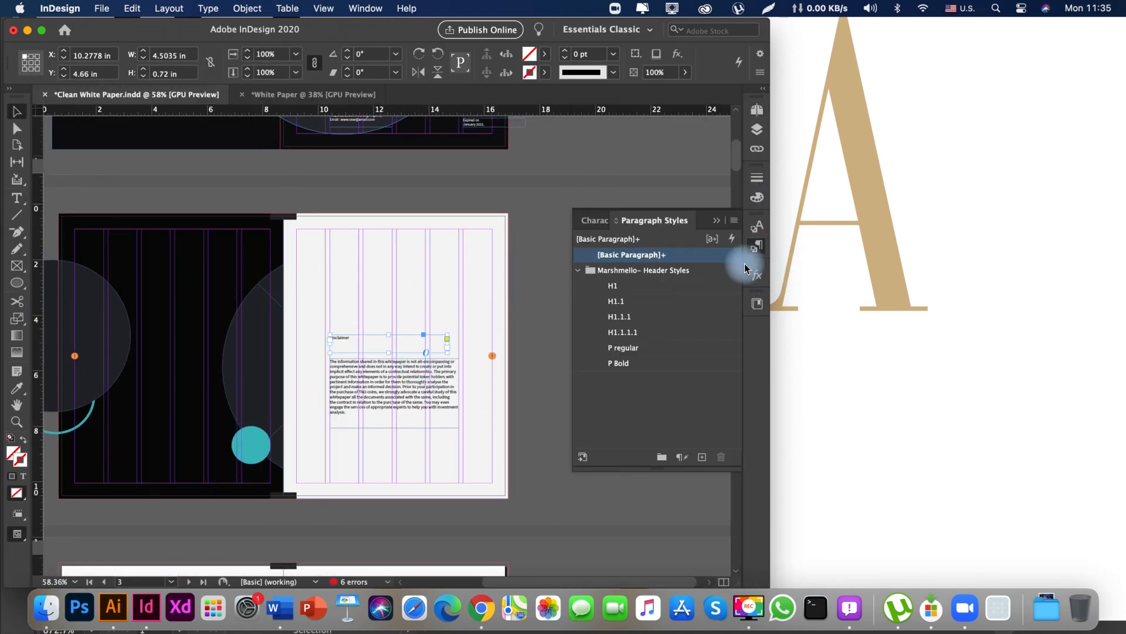
{"action": "left_click", "coordinate": [632, 307]}
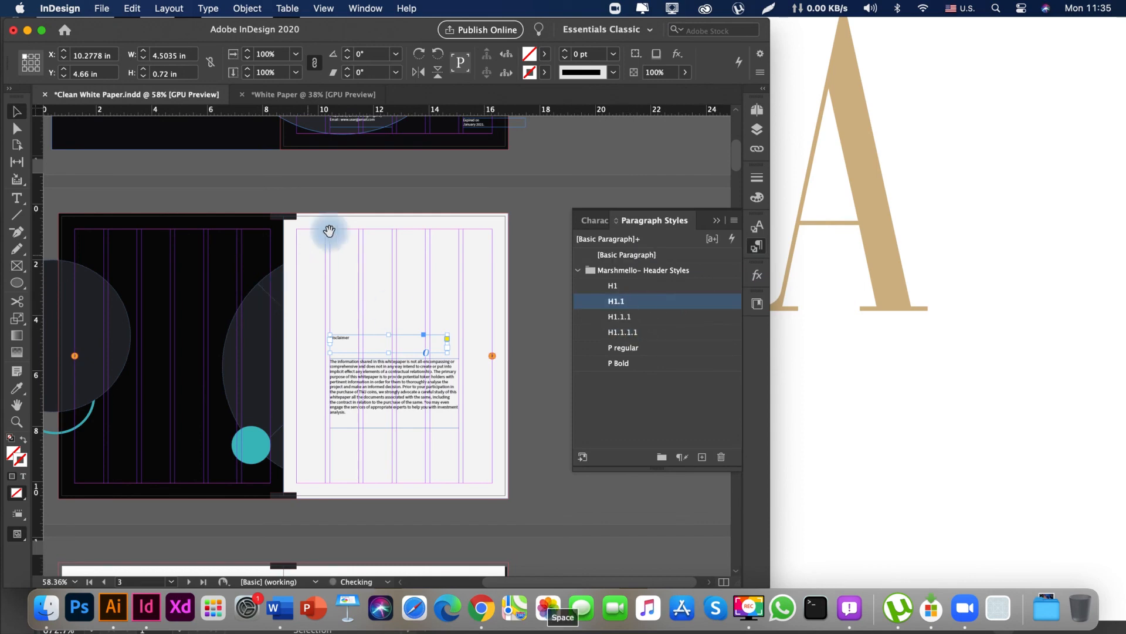
{"action": "left_click_drag", "start_coordinate": [329, 230], "coordinate": [327, 327]}
{"action": "left_click_drag", "start_coordinate": [370, 392], "coordinate": [352, 199]}
{"action": "left_click", "coordinate": [636, 316]}
{"action": "mouse_move", "coordinate": [337, 390]}
{"action": "left_mouse_down"}
{"action": "mouse_move", "coordinate": [337, 444]}
{"action": "mouse_move", "coordinate": [347, 405]}
{"action": "left_mouse_up"}
{"action": "left_click_drag", "start_coordinate": [377, 365], "coordinate": [398, 324]}
{"action": "left_click", "coordinate": [559, 509]}
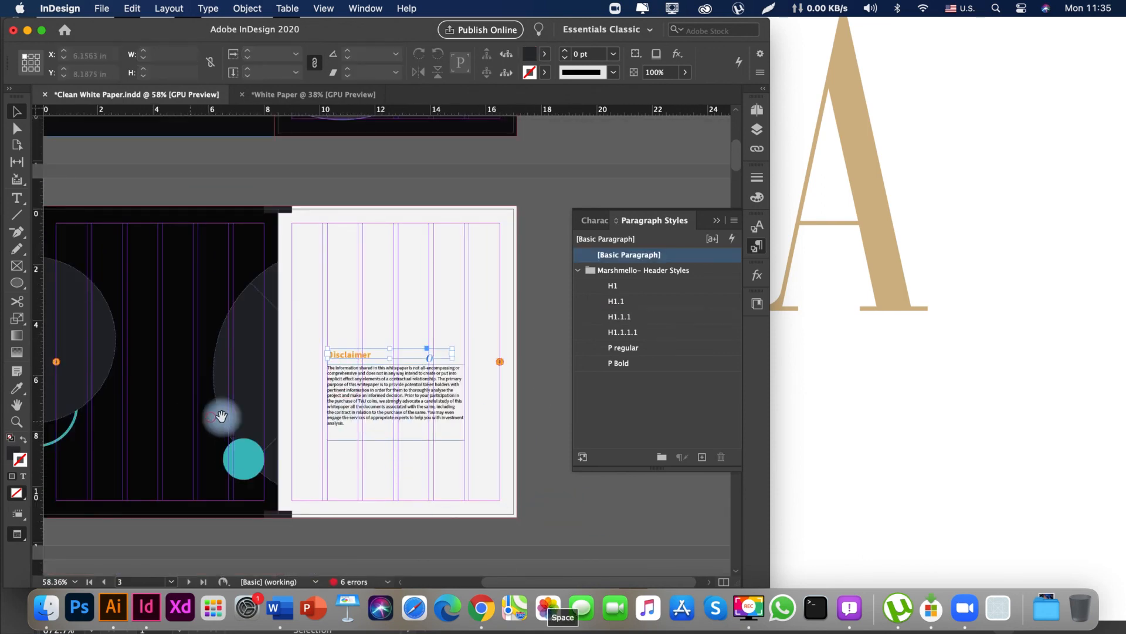
Preview the spread without guides and apply the P regular paragraph style to the Disclaimer body text.
{"action": "key", "text": "w"}
{"action": "left_click_drag", "start_coordinate": [285, 430], "coordinate": [390, 422]}
{"action": "left_click_drag", "start_coordinate": [344, 456], "coordinate": [314, 451]}
{"action": "left_click_drag", "start_coordinate": [432, 420], "coordinate": [372, 422]}
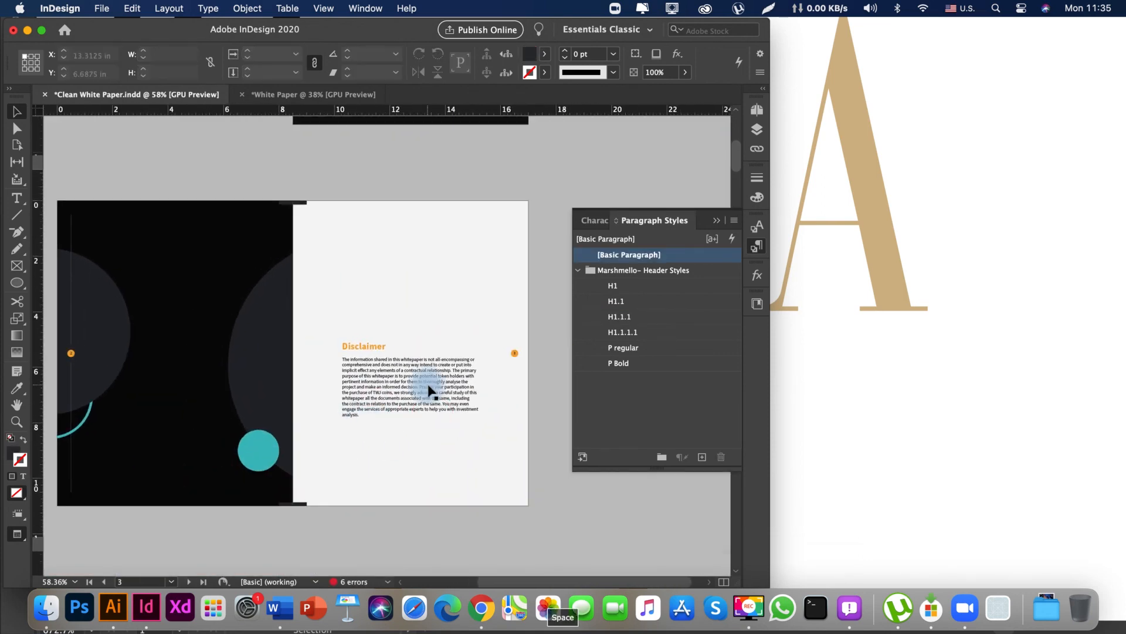
{"action": "left_click", "coordinate": [431, 391]}
{"action": "left_click", "coordinate": [610, 384]}
{"action": "left_click", "coordinate": [631, 352]}
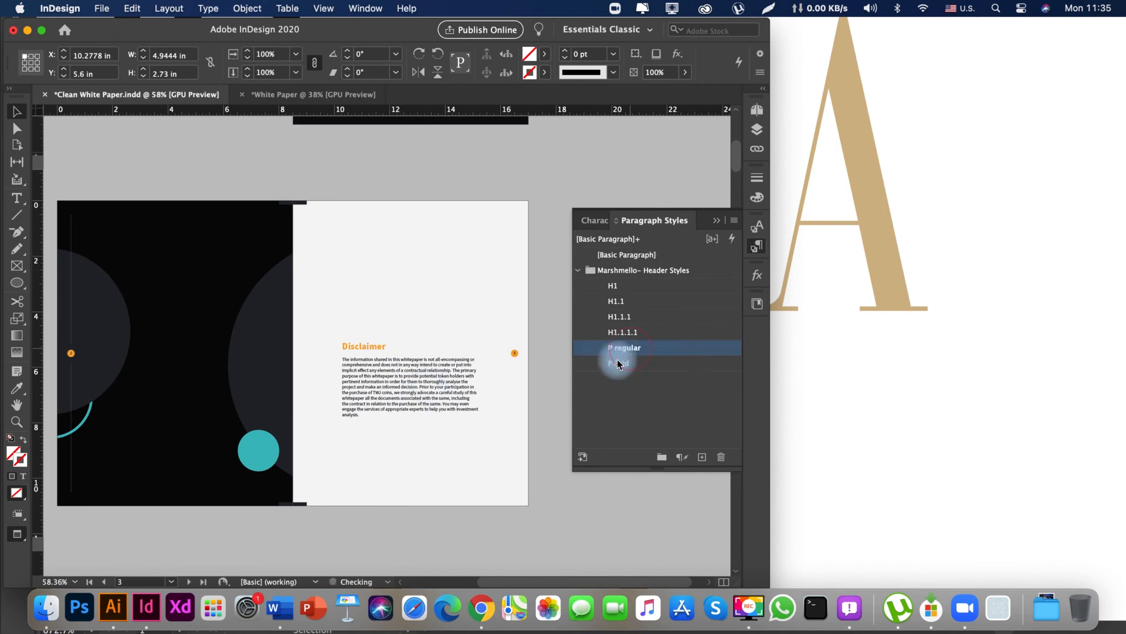
{"action": "left_click", "coordinate": [446, 535]}
Apply the B-Master to pages 4–5, the spread with the Welcome and Content text.
{"action": "left_click_drag", "start_coordinate": [326, 461], "coordinate": [278, 41]}
{"action": "left_click_drag", "start_coordinate": [234, 537], "coordinate": [297, 322]}
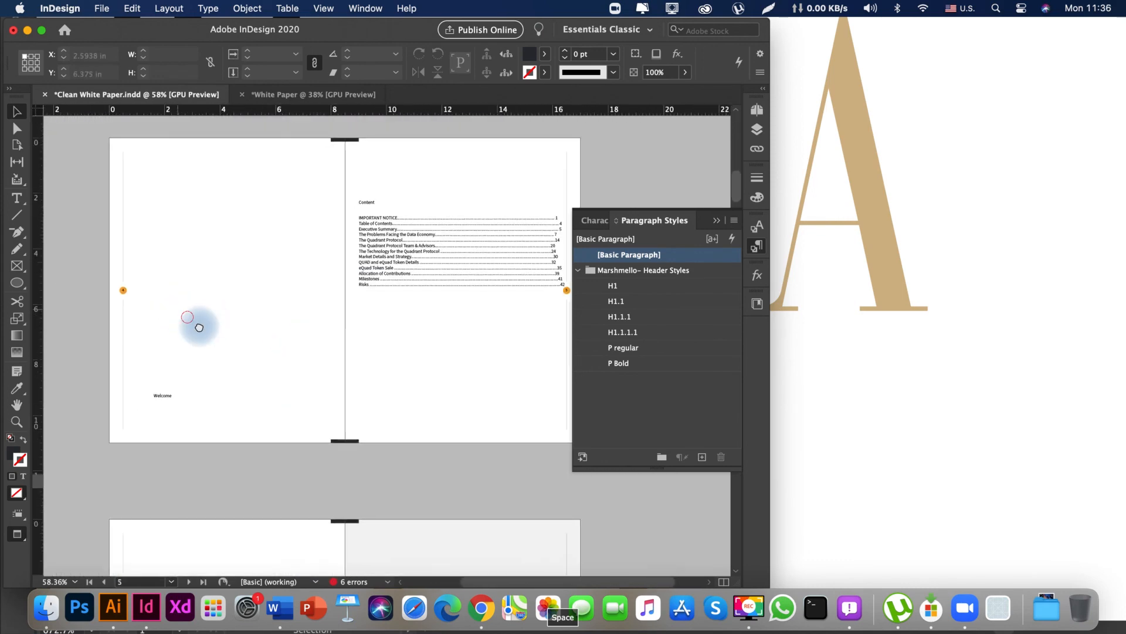
{"action": "left_click_drag", "start_coordinate": [235, 235], "coordinate": [276, 385]}
{"action": "left_click_drag", "start_coordinate": [171, 174], "coordinate": [276, 332]}
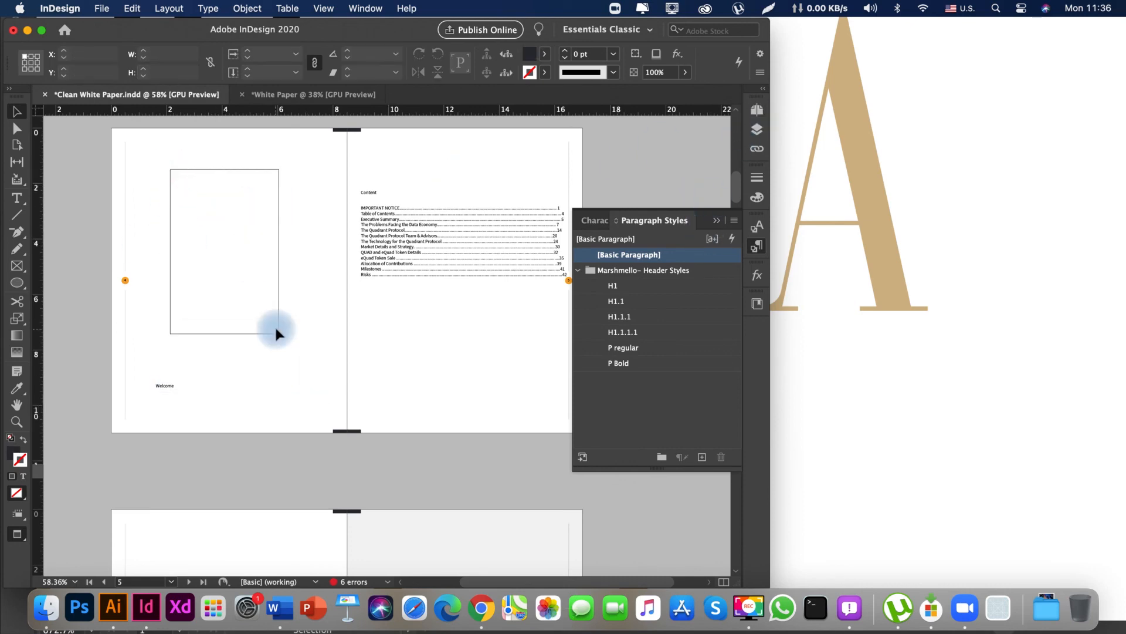
{"action": "left_click_drag", "start_coordinate": [229, 194], "coordinate": [211, 235]}
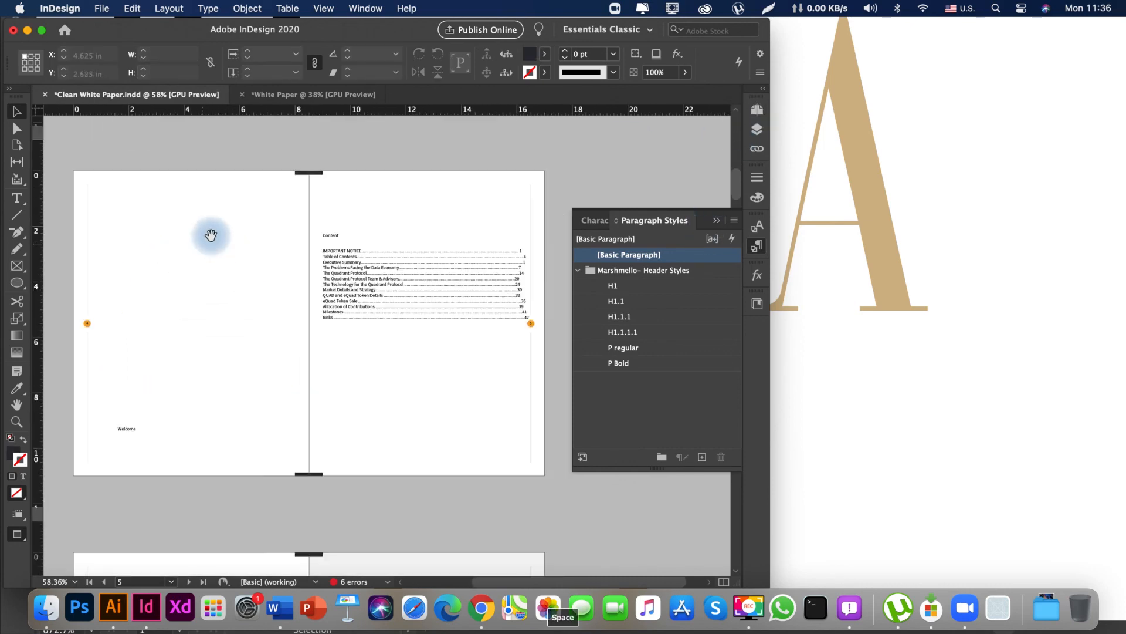
{"action": "left_click", "coordinate": [757, 111]}
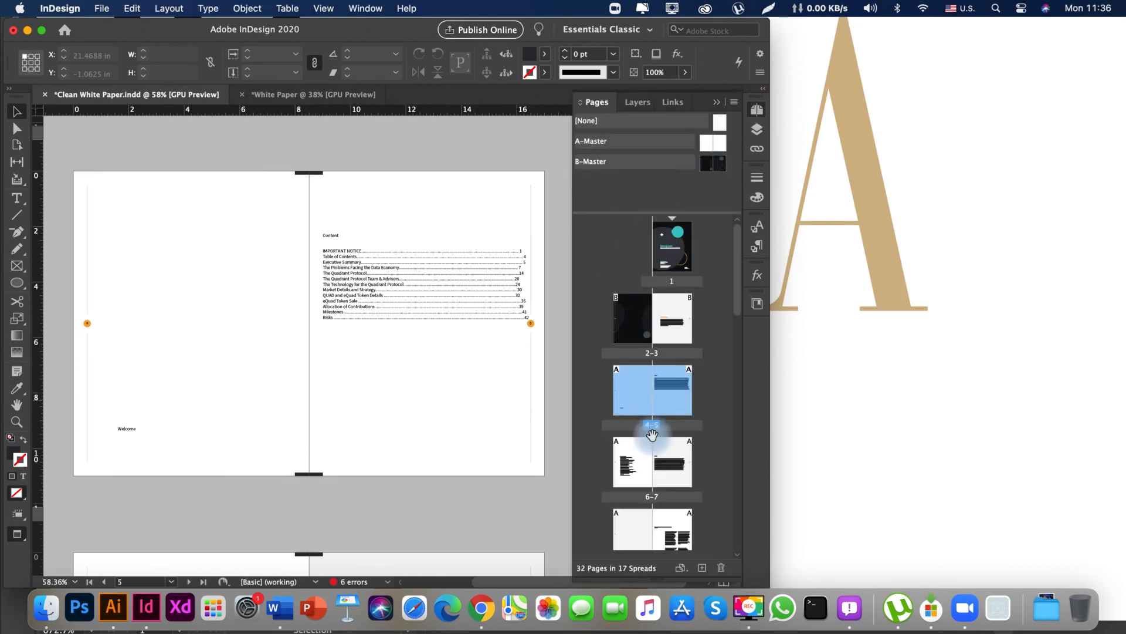
{"action": "right_click", "coordinate": [626, 394]}
{"action": "left_click", "coordinate": [675, 418]}
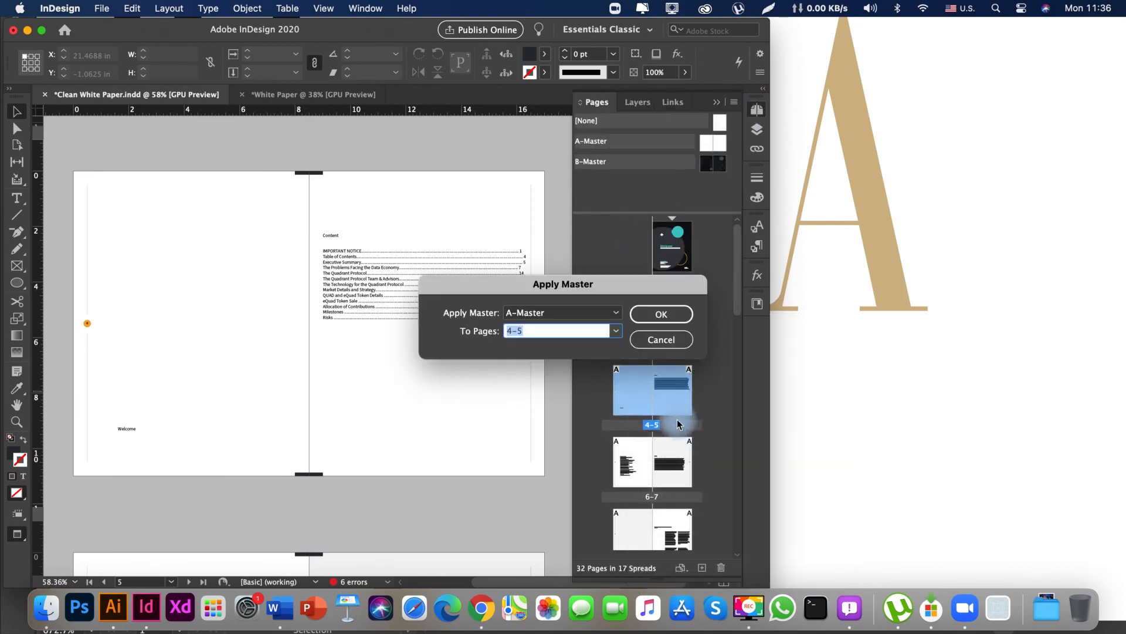
{"action": "left_click", "coordinate": [552, 314]}
{"action": "left_click", "coordinate": [540, 357]}
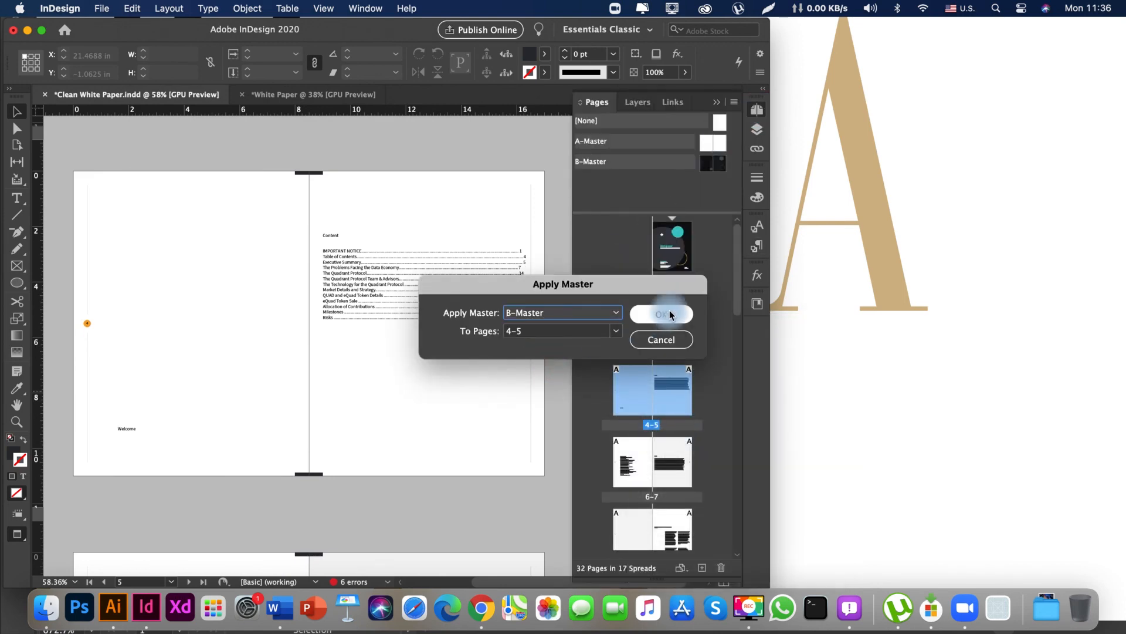
{"action": "left_click", "coordinate": [661, 313]}
Examine the dark master on spread 4–5 and compare it with the cover and the Disclaimer spread.
{"action": "left_click_drag", "start_coordinate": [281, 254], "coordinate": [251, 248]}
{"action": "key", "text": "super+space"}
{"action": "left_click_drag", "start_coordinate": [405, 214], "coordinate": [461, 265]}
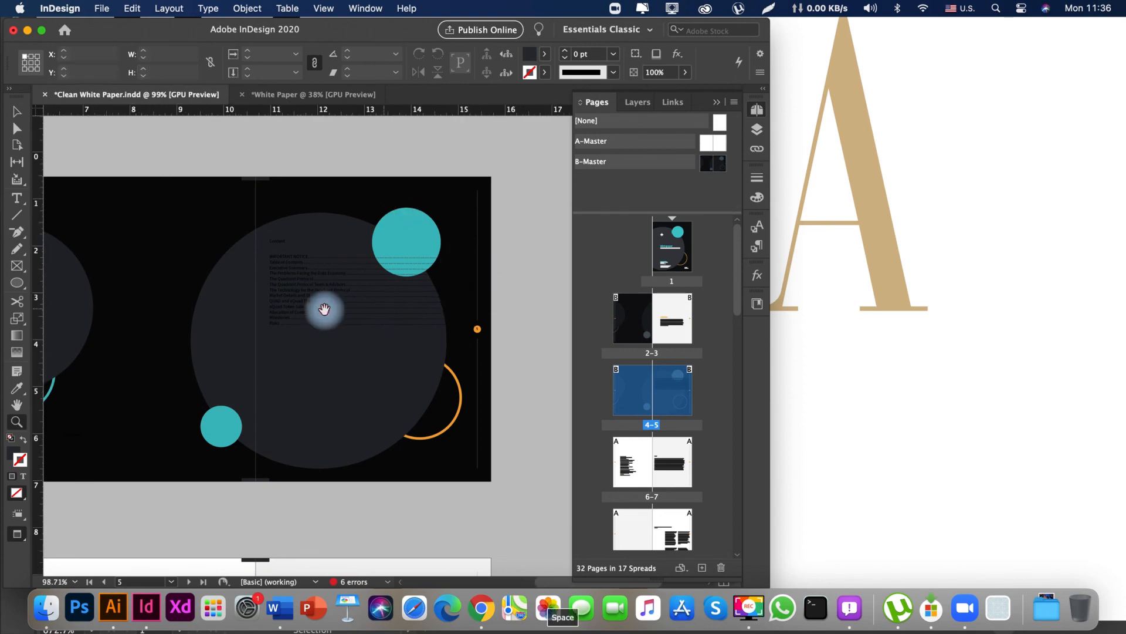
{"action": "left_click_drag", "start_coordinate": [247, 317], "coordinate": [437, 301]}
{"action": "left_click_drag", "start_coordinate": [228, 297], "coordinate": [246, 343]}
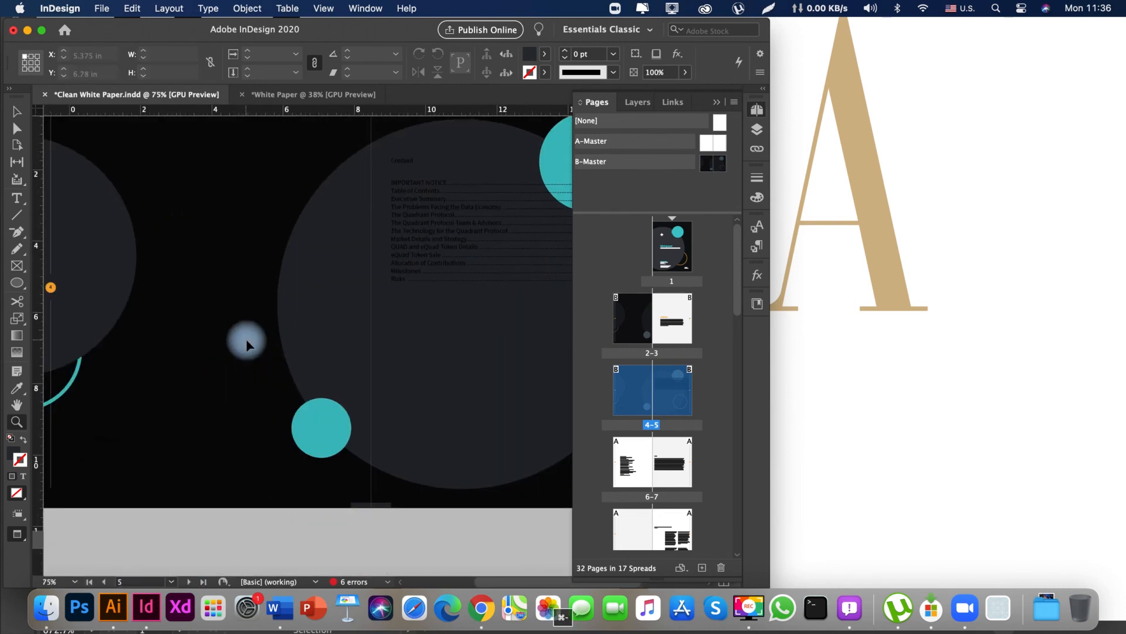
{"action": "left_click_drag", "start_coordinate": [344, 358], "coordinate": [332, 380]}
{"action": "left_click_drag", "start_coordinate": [273, 315], "coordinate": [358, 448]}
{"action": "left_click_drag", "start_coordinate": [303, 303], "coordinate": [176, 239]}
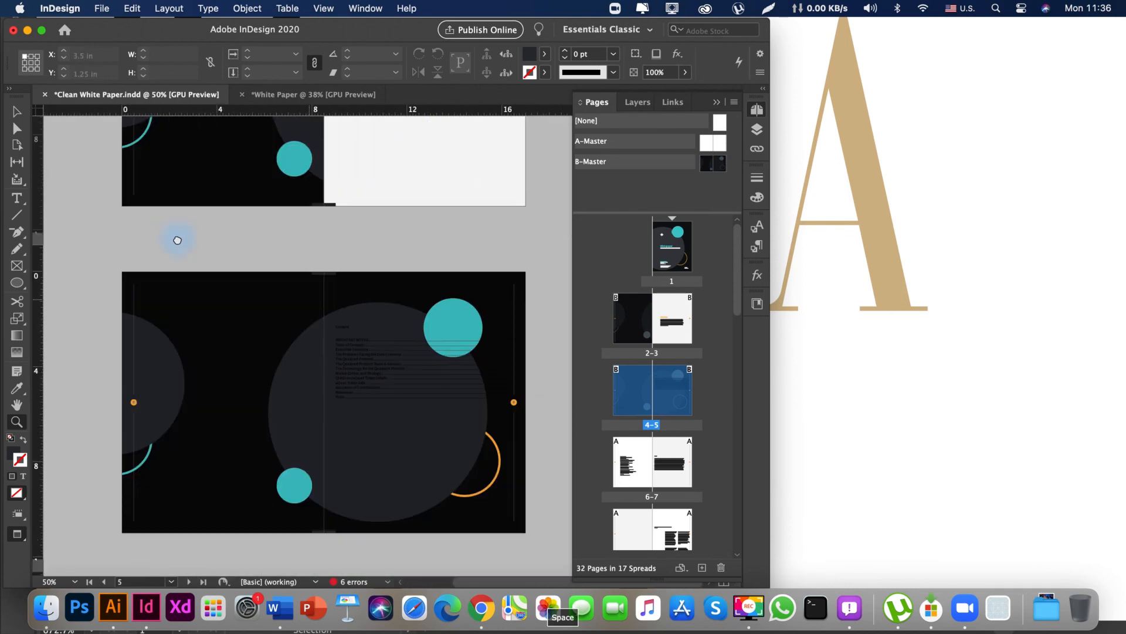
{"action": "left_click_drag", "start_coordinate": [207, 303], "coordinate": [207, 310]}
{"action": "left_click_drag", "start_coordinate": [261, 388], "coordinate": [259, 518]}
{"action": "left_click_drag", "start_coordinate": [257, 264], "coordinate": [264, 428]}
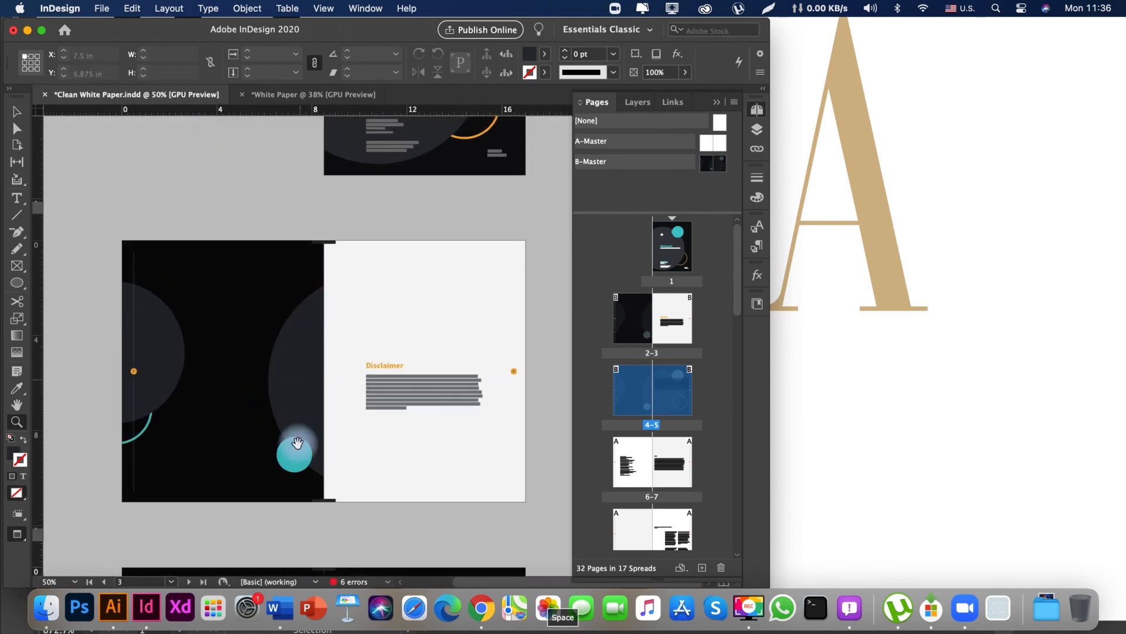
{"action": "left_click_drag", "start_coordinate": [296, 569], "coordinate": [273, 276]}
{"action": "left_click_drag", "start_coordinate": [280, 390], "coordinate": [249, 414]}
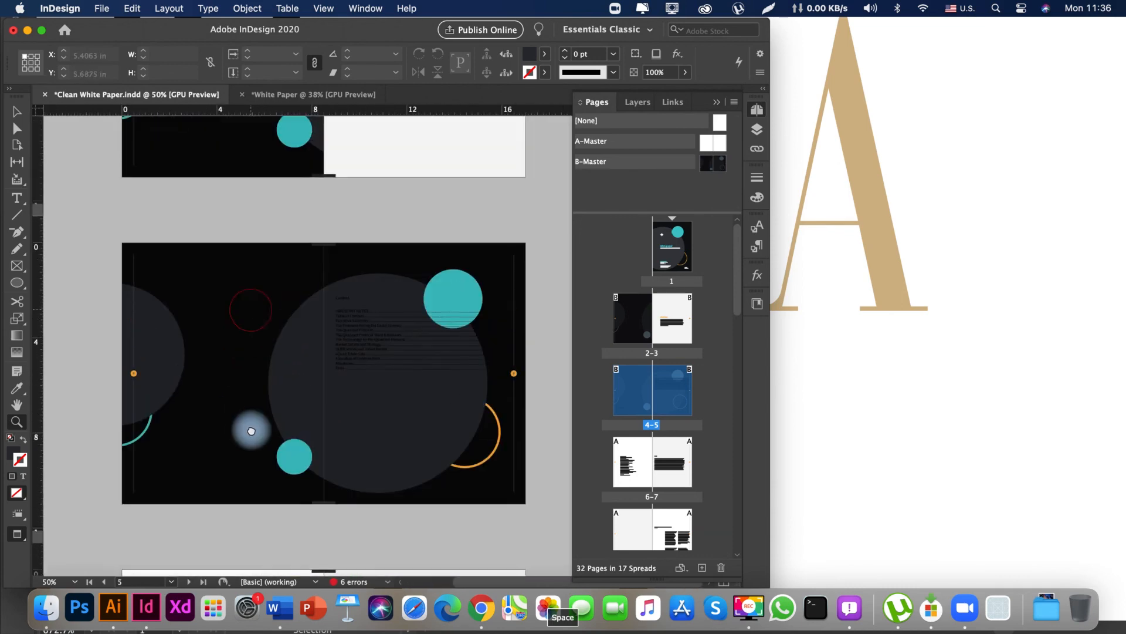
{"action": "left_click_drag", "start_coordinate": [256, 455], "coordinate": [270, 226]}
{"action": "left_click_drag", "start_coordinate": [291, 440], "coordinate": [249, 243]}
{"action": "left_click_drag", "start_coordinate": [219, 132], "coordinate": [257, 545]}
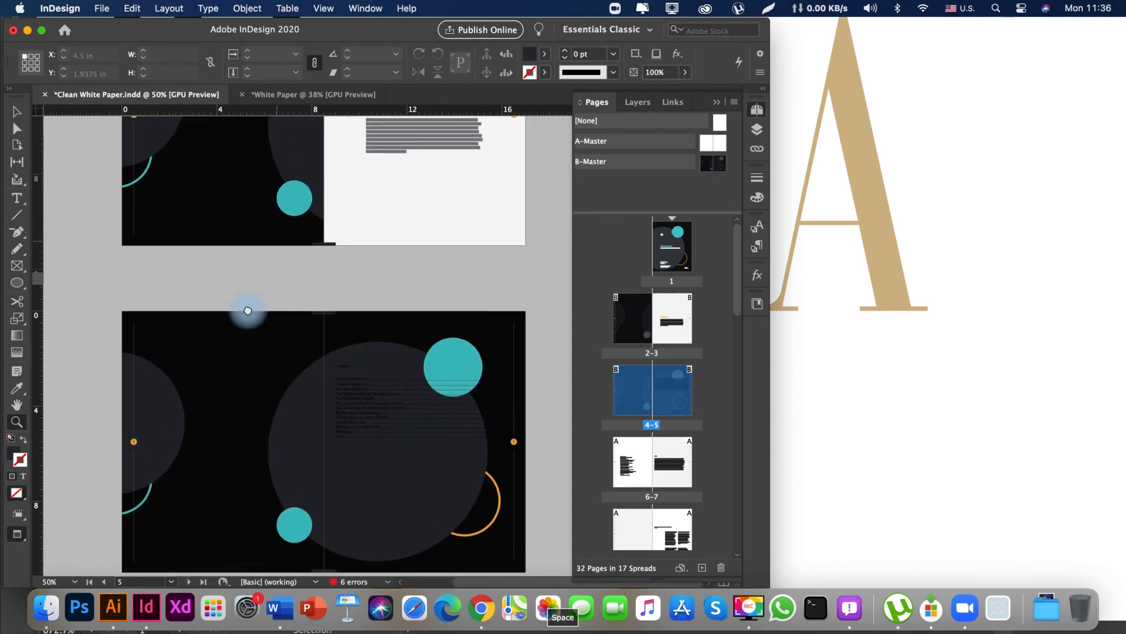
{"action": "left_click_drag", "start_coordinate": [248, 229], "coordinate": [252, 368]}
{"action": "left_click_drag", "start_coordinate": [255, 210], "coordinate": [256, 350]}
{"action": "left_click_drag", "start_coordinate": [263, 237], "coordinate": [281, 405]}
{"action": "left_click_drag", "start_coordinate": [284, 403], "coordinate": [266, 176]}
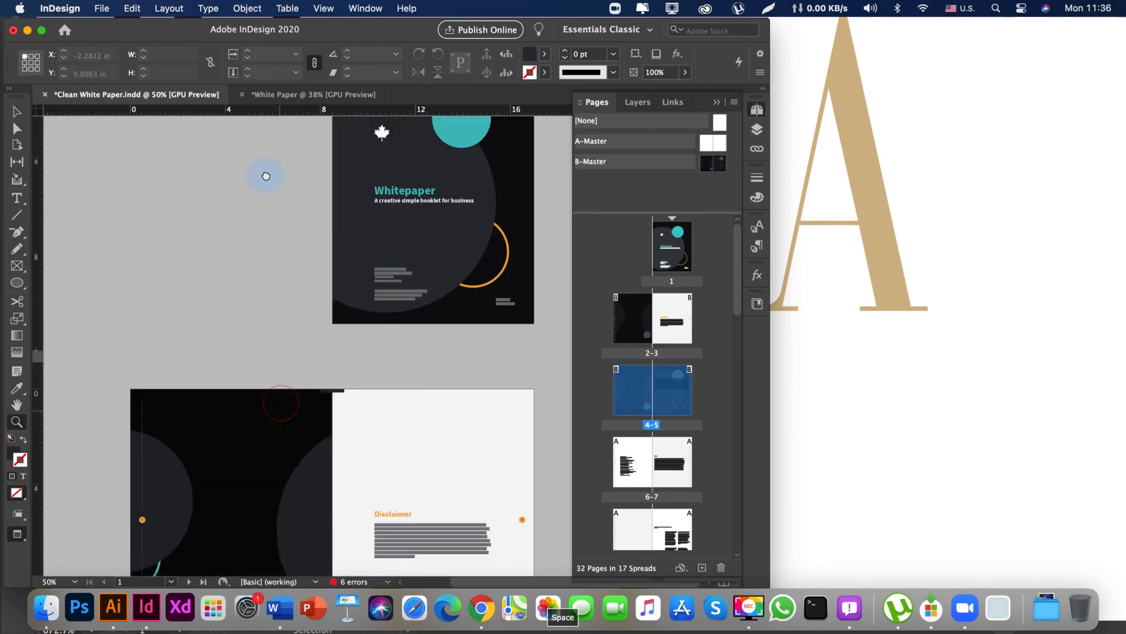
{"action": "left_click_drag", "start_coordinate": [294, 458], "coordinate": [304, 264]}
{"action": "left_click_drag", "start_coordinate": [305, 410], "coordinate": [300, 316]}
{"action": "left_click_drag", "start_coordinate": [273, 441], "coordinate": [250, 354]}
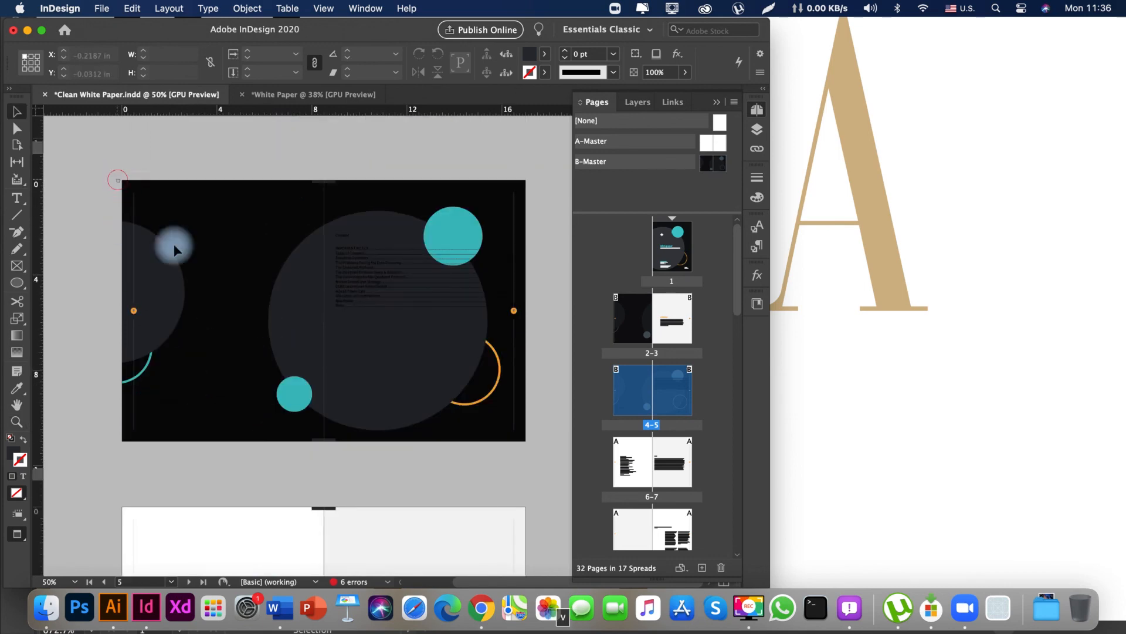
Apply the H1.1 paragraph style to the Welcome text on page 4.
{"action": "left_click_drag", "start_coordinate": [175, 250], "coordinate": [298, 369]}
{"action": "left_click_drag", "start_coordinate": [230, 290], "coordinate": [199, 266]}
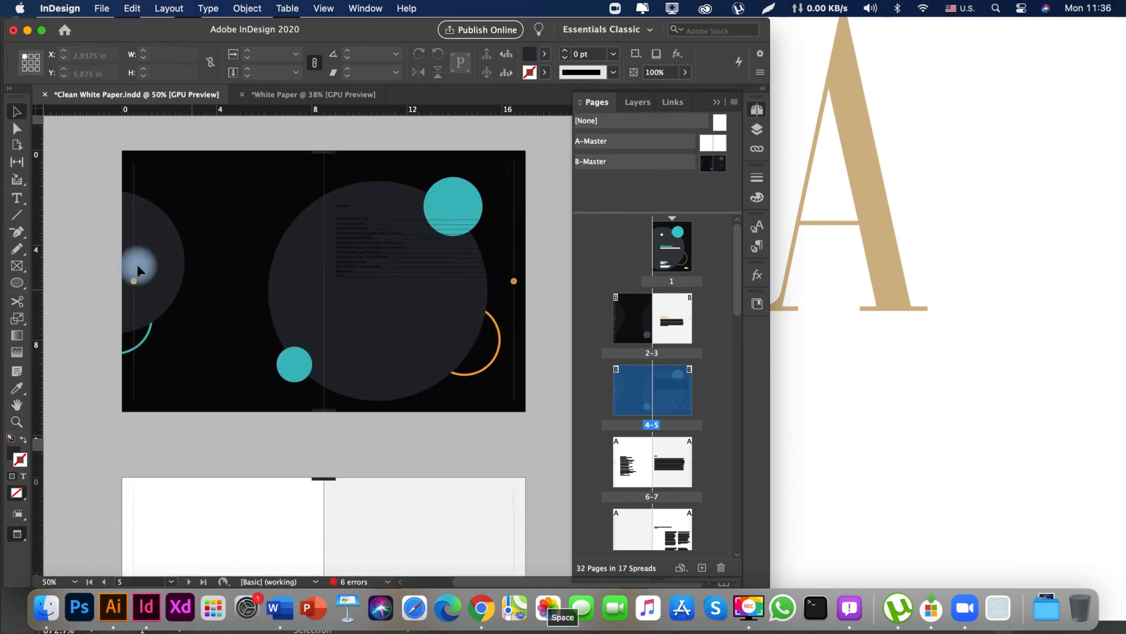
{"action": "left_click_drag", "start_coordinate": [121, 170], "coordinate": [293, 393]}
{"action": "left_click_drag", "start_coordinate": [312, 430], "coordinate": [312, 430]}
{"action": "mouse_move", "coordinate": [212, 336]}
{"action": "left_mouse_down"}
{"action": "mouse_move", "coordinate": [226, 411]}
{"action": "mouse_move", "coordinate": [221, 354]}
{"action": "left_mouse_up"}
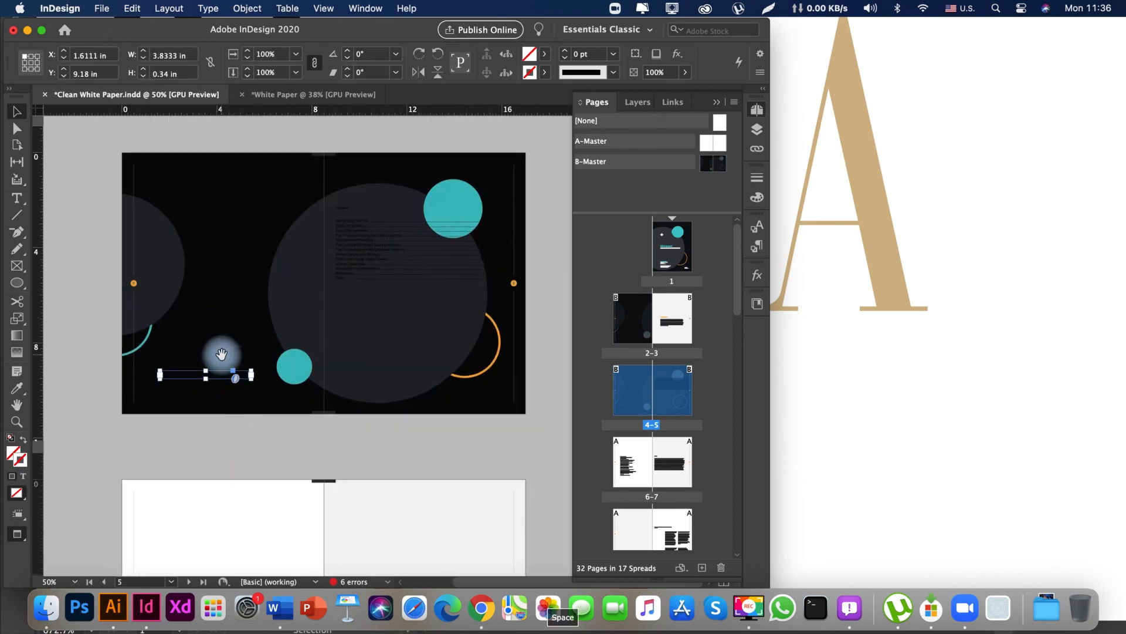
{"action": "left_click", "coordinate": [757, 247]}
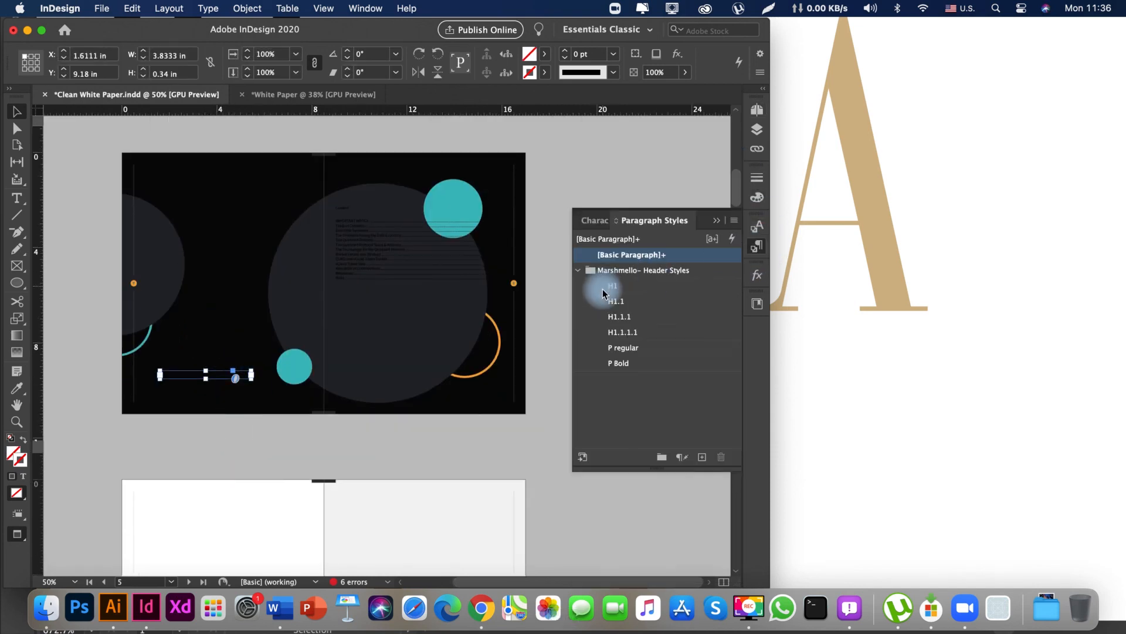
{"action": "left_click", "coordinate": [623, 317]}
{"action": "left_click", "coordinate": [619, 301]}
Enlarge the Welcome heading's text frame upward to about 3.92 by 0.74 in.
{"action": "left_click_drag", "start_coordinate": [284, 317], "coordinate": [230, 299]}
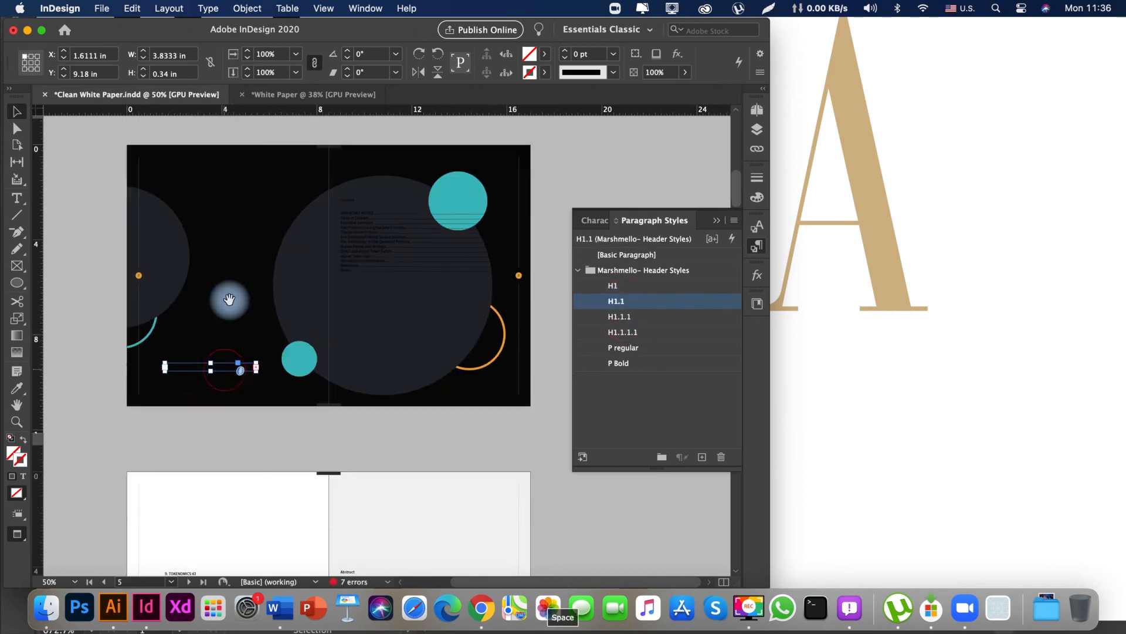
{"action": "left_click_drag", "start_coordinate": [258, 363], "coordinate": [258, 352]}
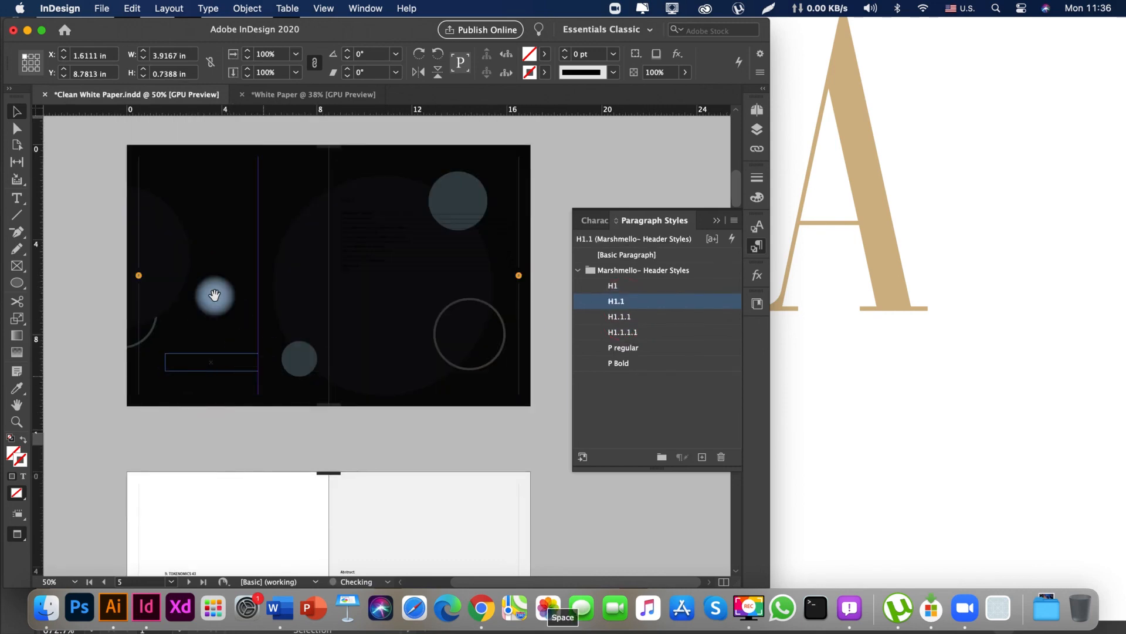
{"action": "left_click_drag", "start_coordinate": [214, 294], "coordinate": [214, 332]}
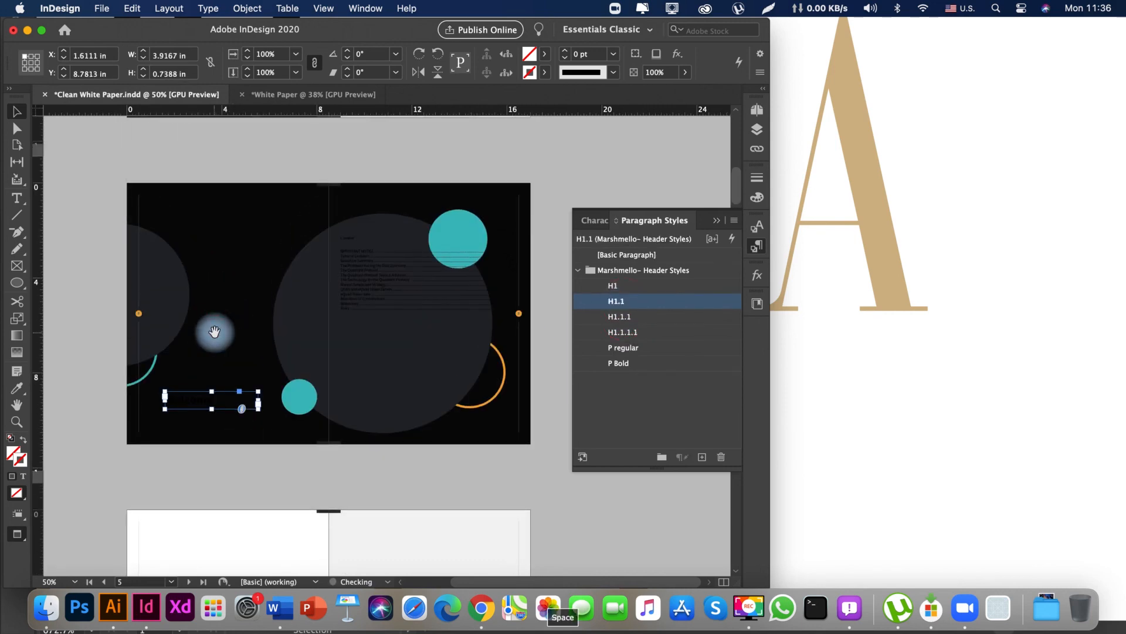
Fill all of the Welcome heading text with the [Paper] swatch.
{"action": "double_click", "coordinate": [229, 401]}
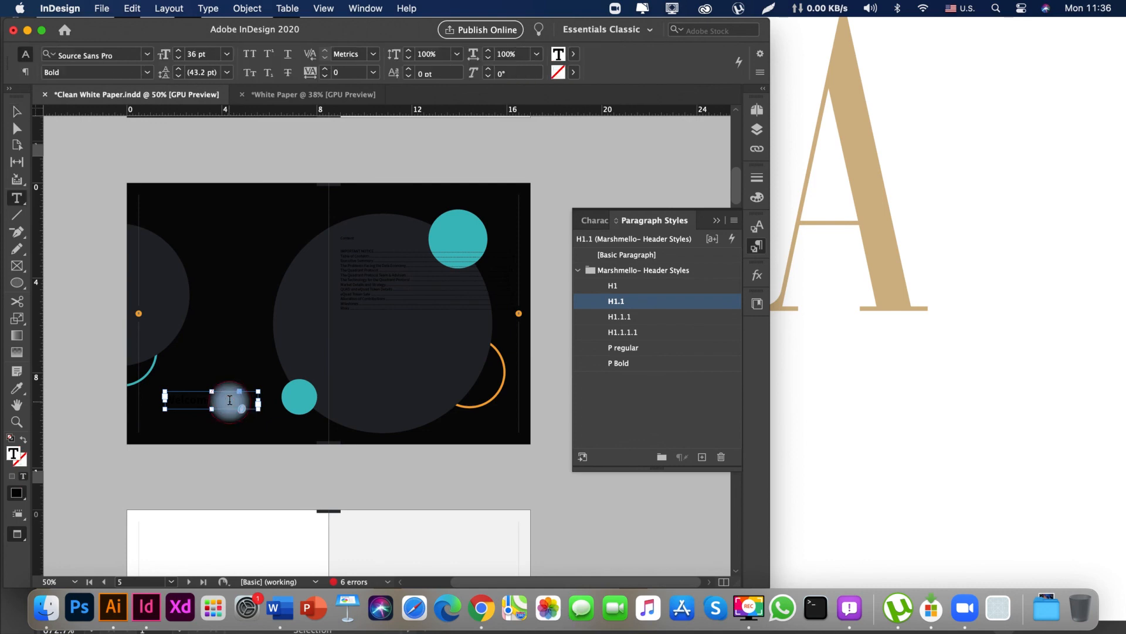
{"action": "left_click", "coordinate": [759, 201]}
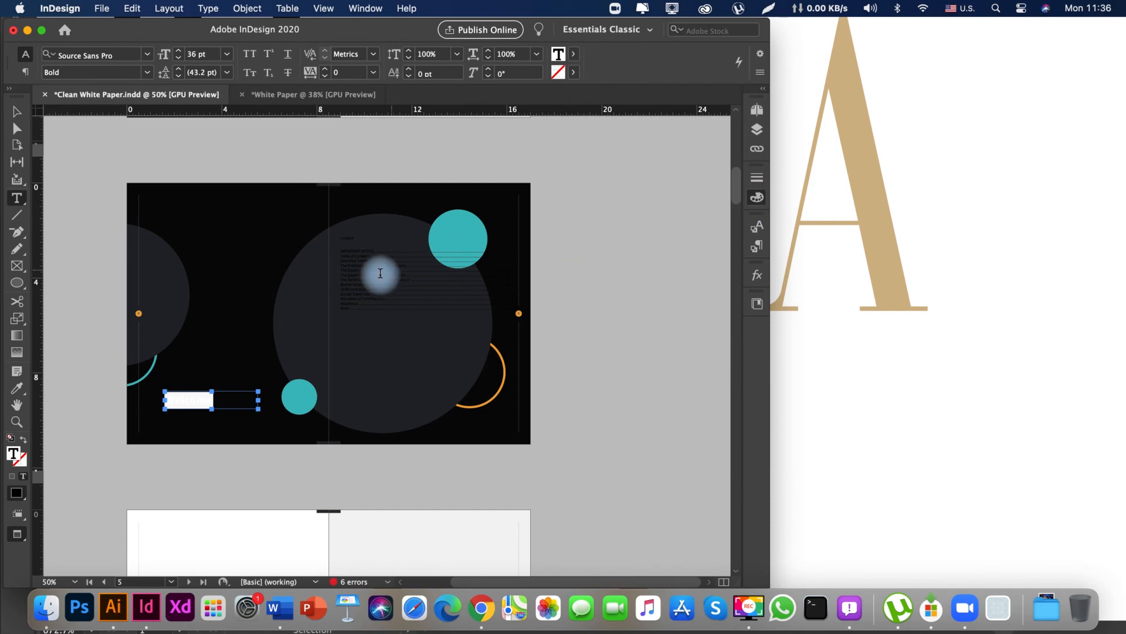
{"action": "left_click", "coordinate": [572, 54]}
{"action": "left_click", "coordinate": [455, 129]}
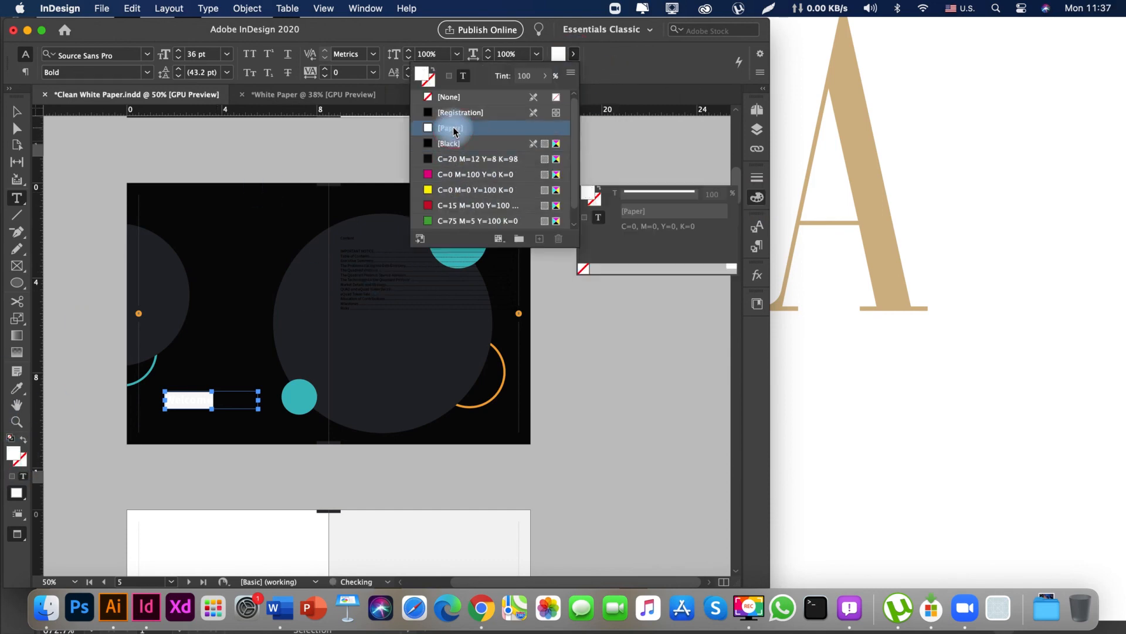
{"action": "key", "text": "Escape"}
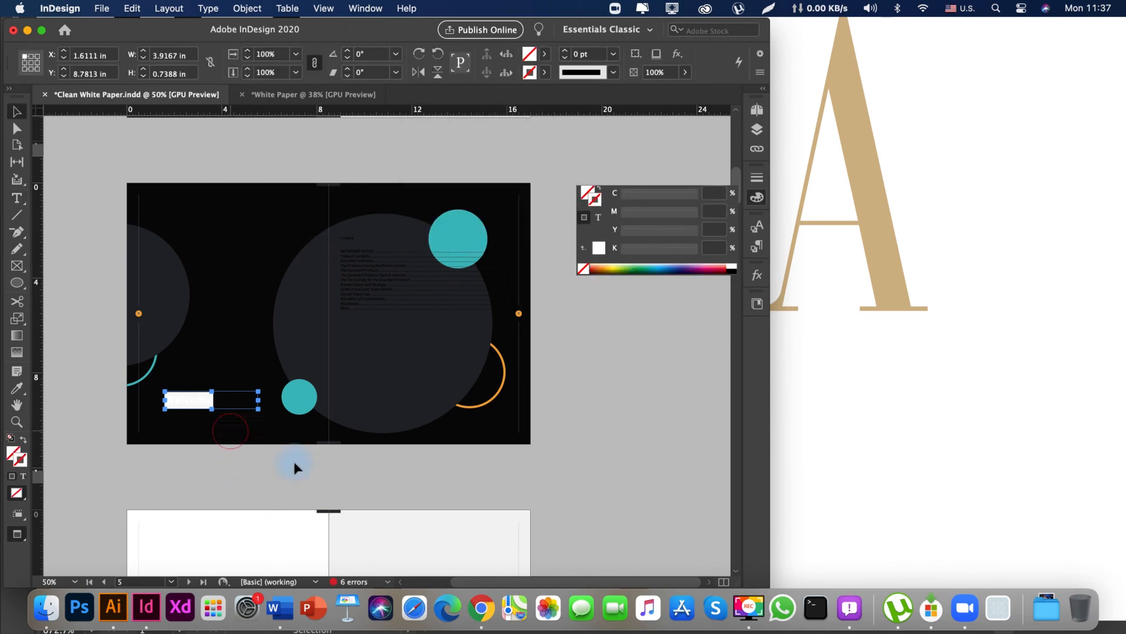
{"action": "left_click", "coordinate": [294, 462]}
Review the remaining inner spreads up to pages 22–23, checking their headings, body text columns and page backgrounds.
{"action": "left_click_drag", "start_coordinate": [249, 461], "coordinate": [281, 438]}
{"action": "left_click_drag", "start_coordinate": [329, 415], "coordinate": [329, 474]}
{"action": "left_click_drag", "start_coordinate": [246, 289], "coordinate": [277, 415]}
{"action": "left_click_drag", "start_coordinate": [358, 226], "coordinate": [348, 400]}
{"action": "left_click_drag", "start_coordinate": [381, 455], "coordinate": [346, 408]}
{"action": "left_click_drag", "start_coordinate": [328, 246], "coordinate": [308, 399]}
{"action": "left_click_drag", "start_coordinate": [327, 274], "coordinate": [342, 166]}
{"action": "left_click_drag", "start_coordinate": [379, 419], "coordinate": [386, 163]}
{"action": "left_click_drag", "start_coordinate": [414, 414], "coordinate": [392, 159]}
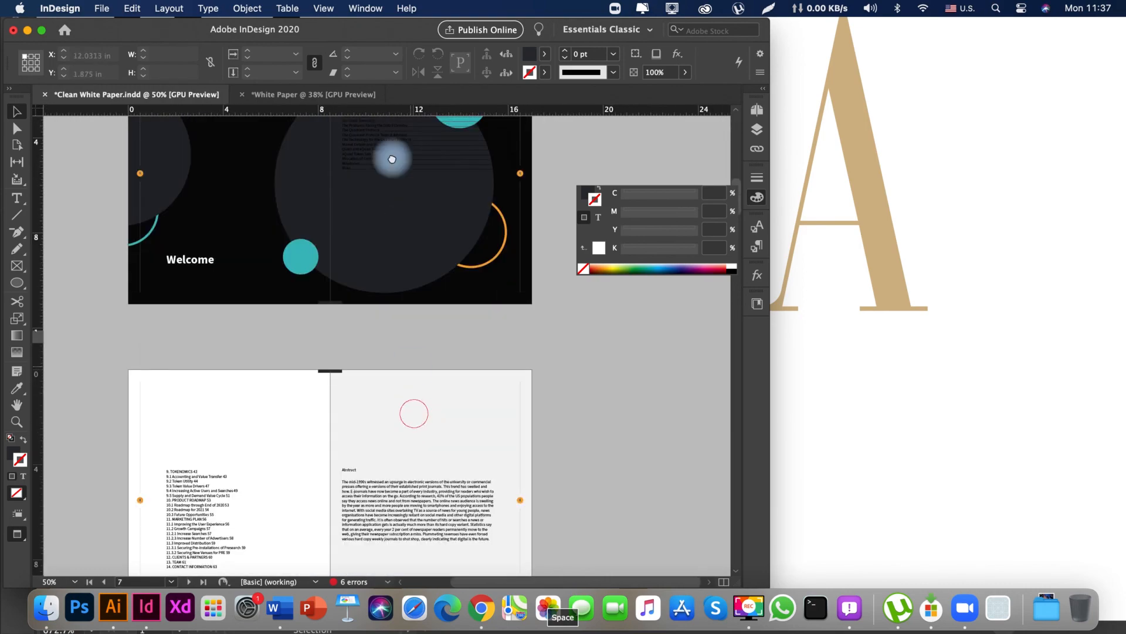
{"action": "left_click_drag", "start_coordinate": [468, 410], "coordinate": [432, 183]}
{"action": "left_click_drag", "start_coordinate": [507, 407], "coordinate": [477, 194]}
{"action": "left_click_drag", "start_coordinate": [502, 417], "coordinate": [478, 258]}
{"action": "left_click_drag", "start_coordinate": [506, 415], "coordinate": [480, 196]}
{"action": "left_click_drag", "start_coordinate": [518, 395], "coordinate": [505, 217]}
{"action": "left_click_drag", "start_coordinate": [553, 413], "coordinate": [531, 235]}
{"action": "left_click_drag", "start_coordinate": [555, 439], "coordinate": [537, 293]}
{"action": "left_click_drag", "start_coordinate": [563, 460], "coordinate": [541, 249]}
{"action": "left_click_drag", "start_coordinate": [580, 440], "coordinate": [533, 314]}
{"action": "mouse_move", "coordinate": [445, 523]}
{"action": "left_mouse_down"}
{"action": "mouse_move", "coordinate": [435, 342]}
{"action": "mouse_move", "coordinate": [481, 282]}
{"action": "mouse_move", "coordinate": [432, 467]}
{"action": "mouse_move", "coordinate": [437, 539]}
{"action": "left_mouse_up"}
{"action": "left_click_drag", "start_coordinate": [419, 186], "coordinate": [440, 501]}
{"action": "left_click_drag", "start_coordinate": [425, 238], "coordinate": [430, 301]}
{"action": "left_click_drag", "start_coordinate": [448, 217], "coordinate": [456, 534]}
{"action": "left_click_drag", "start_coordinate": [429, 159], "coordinate": [438, 333]}
{"action": "left_click_drag", "start_coordinate": [433, 257], "coordinate": [432, 452]}
{"action": "left_click_drag", "start_coordinate": [428, 325], "coordinate": [423, 542]}
{"action": "left_click_drag", "start_coordinate": [440, 185], "coordinate": [428, 488]}
{"action": "left_click_drag", "start_coordinate": [397, 264], "coordinate": [394, 478]}
{"action": "left_click_drag", "start_coordinate": [390, 234], "coordinate": [403, 598]}
{"action": "left_click_drag", "start_coordinate": [360, 268], "coordinate": [392, 94]}
{"action": "left_click_drag", "start_coordinate": [433, 352], "coordinate": [408, 99]}
{"action": "left_click_drag", "start_coordinate": [437, 304], "coordinate": [439, 134]}
{"action": "left_click_drag", "start_coordinate": [475, 362], "coordinate": [432, 123]}
{"action": "left_click_drag", "start_coordinate": [467, 397], "coordinate": [417, 99]}
{"action": "left_click_drag", "start_coordinate": [481, 393], "coordinate": [493, 308]}
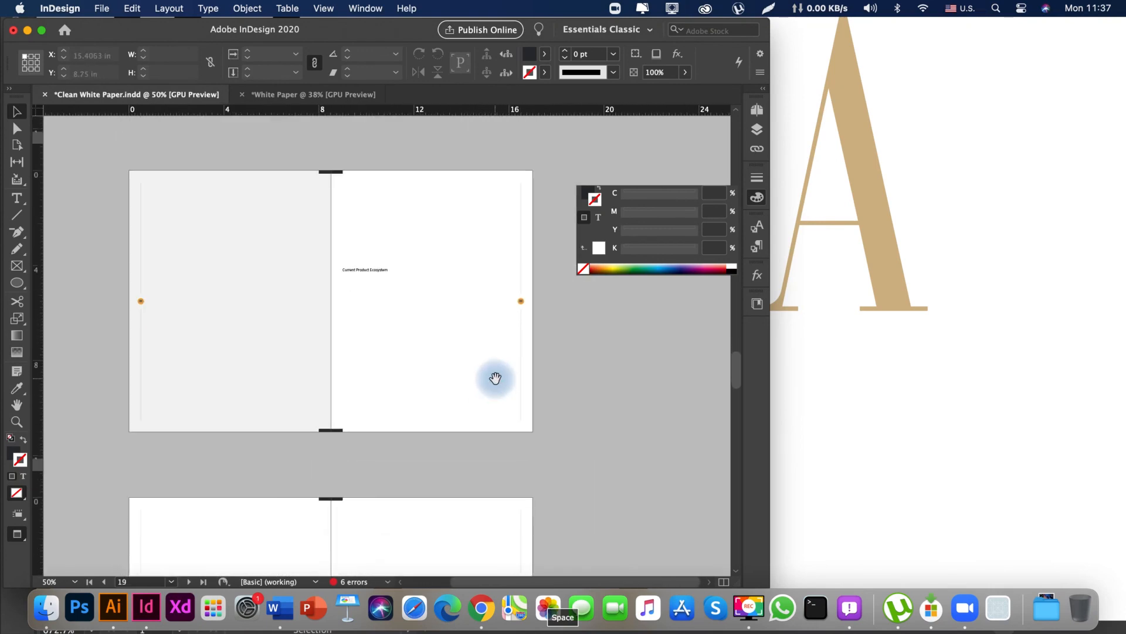
{"action": "left_click_drag", "start_coordinate": [480, 487], "coordinate": [474, 165]}
{"action": "left_click_drag", "start_coordinate": [465, 450], "coordinate": [488, 337]}
{"action": "left_click_drag", "start_coordinate": [490, 430], "coordinate": [511, 319]}
{"action": "left_click_drag", "start_coordinate": [490, 460], "coordinate": [485, 376]}
{"action": "left_click", "coordinate": [479, 400]}
{"action": "left_click_drag", "start_coordinate": [354, 372], "coordinate": [443, 407]}
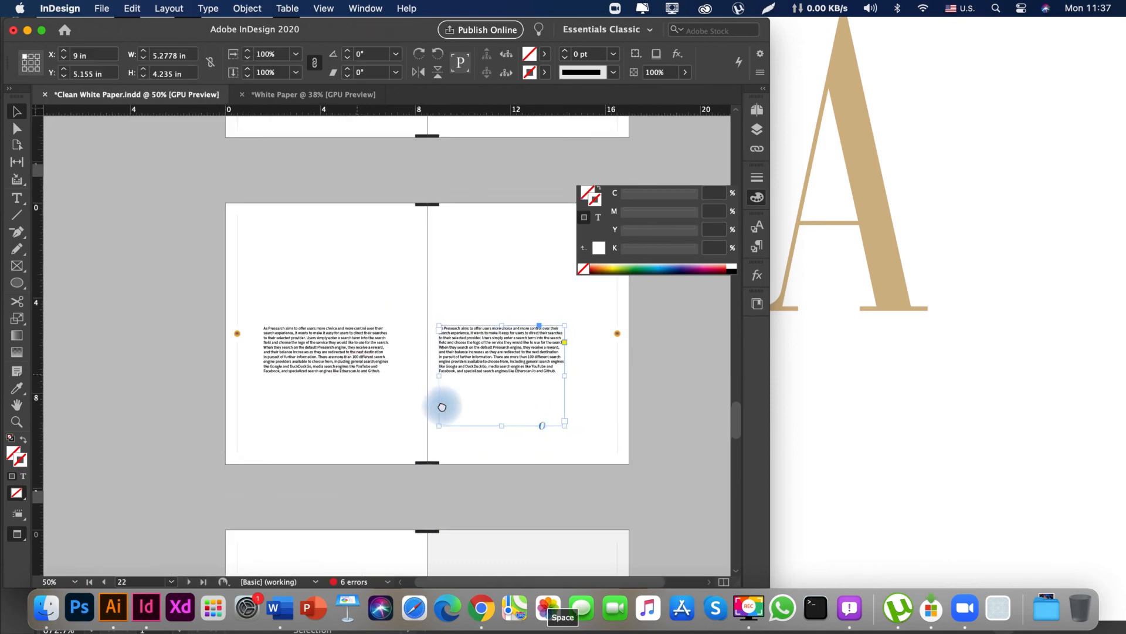
{"action": "left_click_drag", "start_coordinate": [554, 428], "coordinate": [449, 433]}
{"action": "left_click", "coordinate": [319, 421]}
{"action": "left_click_drag", "start_coordinate": [304, 390], "coordinate": [371, 470]}
{"action": "left_click_drag", "start_coordinate": [378, 297], "coordinate": [372, 319]}
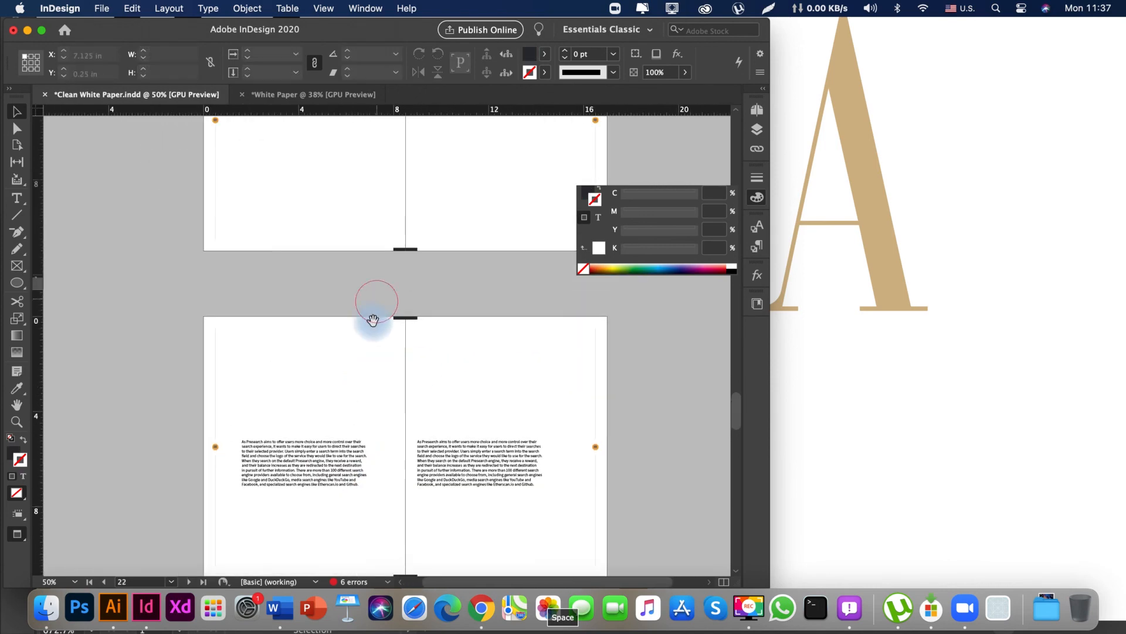
Look back through the inner spreads from pages 22–23 to the Disclaimer spread, comparing their layouts.
{"action": "left_click_drag", "start_coordinate": [465, 407], "coordinate": [395, 303]}
{"action": "left_click_drag", "start_coordinate": [390, 224], "coordinate": [407, 536]}
{"action": "left_click_drag", "start_coordinate": [365, 238], "coordinate": [396, 319]}
{"action": "left_click_drag", "start_coordinate": [377, 272], "coordinate": [425, 505]}
{"action": "left_click_drag", "start_coordinate": [463, 199], "coordinate": [484, 528]}
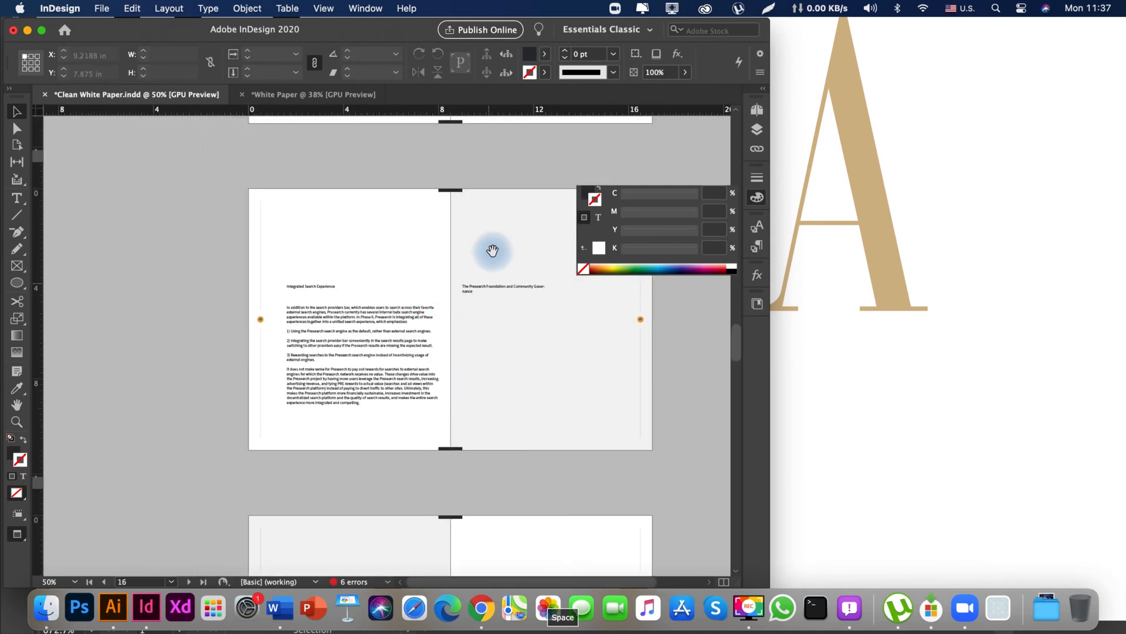
{"action": "left_click_drag", "start_coordinate": [509, 203], "coordinate": [511, 507]}
{"action": "left_click_drag", "start_coordinate": [502, 197], "coordinate": [503, 522]}
{"action": "left_click_drag", "start_coordinate": [497, 136], "coordinate": [519, 467]}
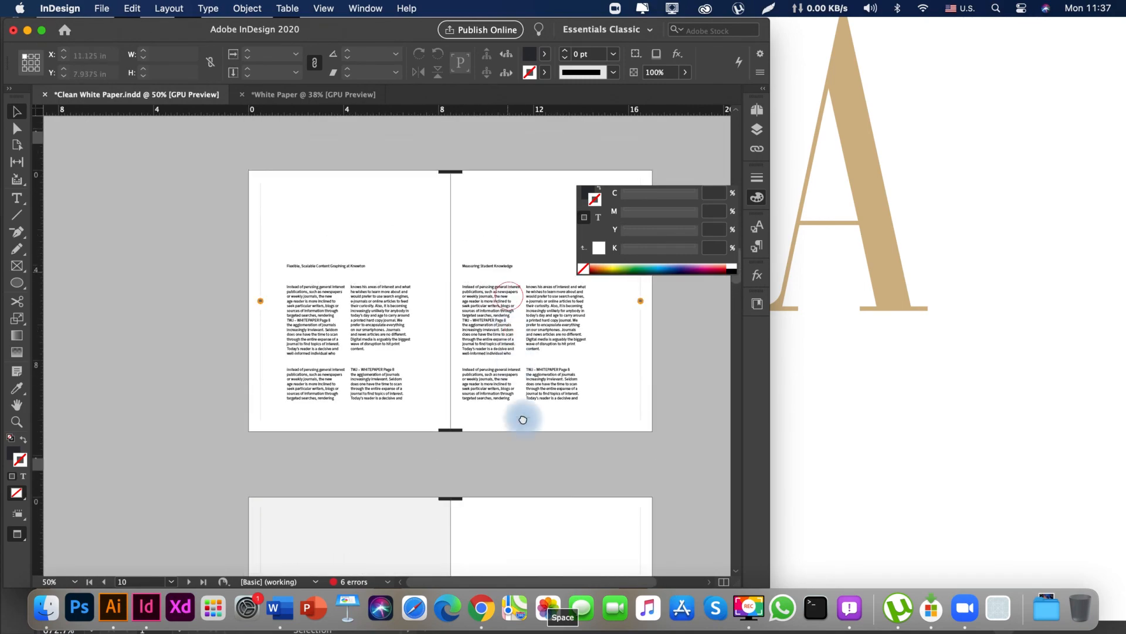
{"action": "left_click_drag", "start_coordinate": [503, 176], "coordinate": [506, 443]}
{"action": "left_click_drag", "start_coordinate": [481, 272], "coordinate": [485, 423]}
{"action": "left_click_drag", "start_coordinate": [435, 141], "coordinate": [435, 379]}
{"action": "left_click_drag", "start_coordinate": [452, 173], "coordinate": [452, 337]}
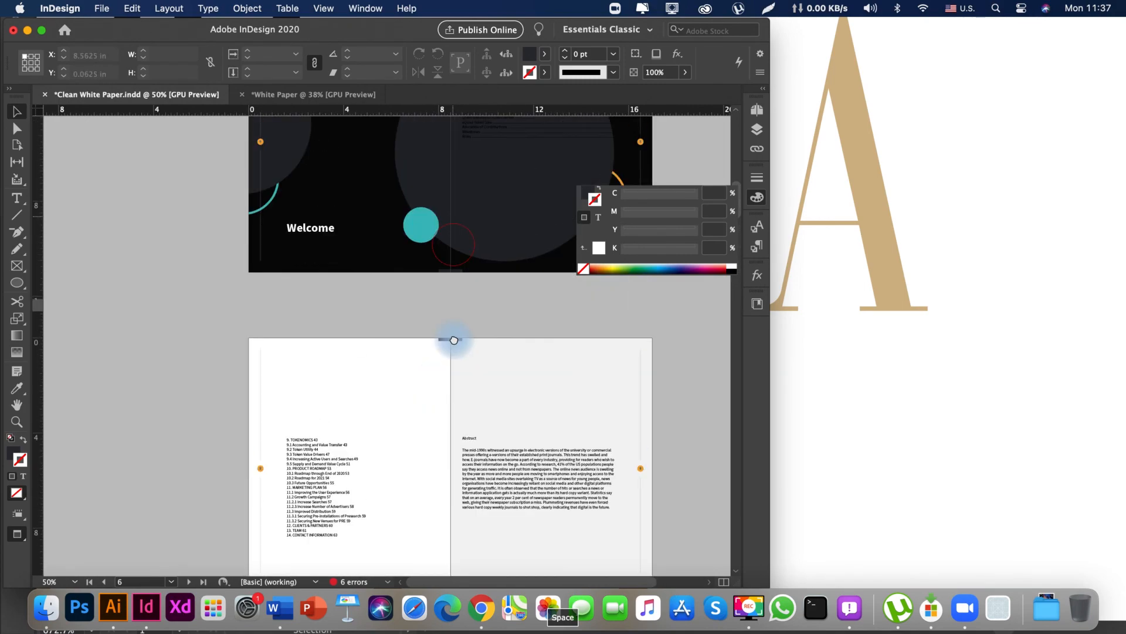
{"action": "left_click_drag", "start_coordinate": [438, 117], "coordinate": [470, 342]}
{"action": "left_click_drag", "start_coordinate": [469, 220], "coordinate": [394, 385]}
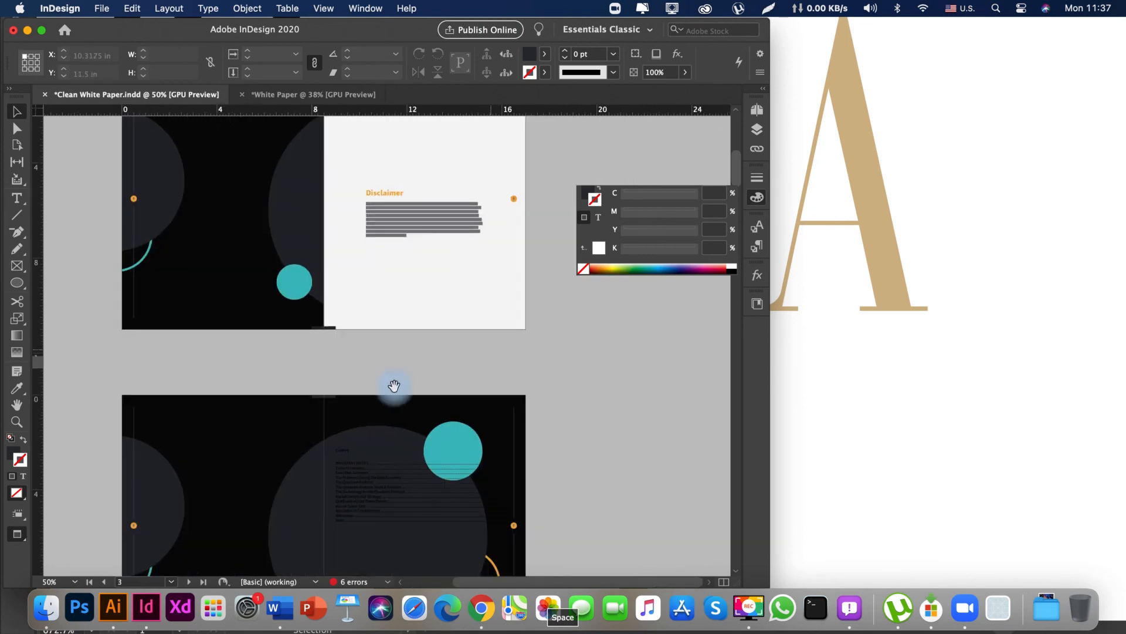
Save the Clean White Paper document, leaving nothing selected on the Disclaimer spread.
{"action": "left_click_drag", "start_coordinate": [366, 233], "coordinate": [434, 359]}
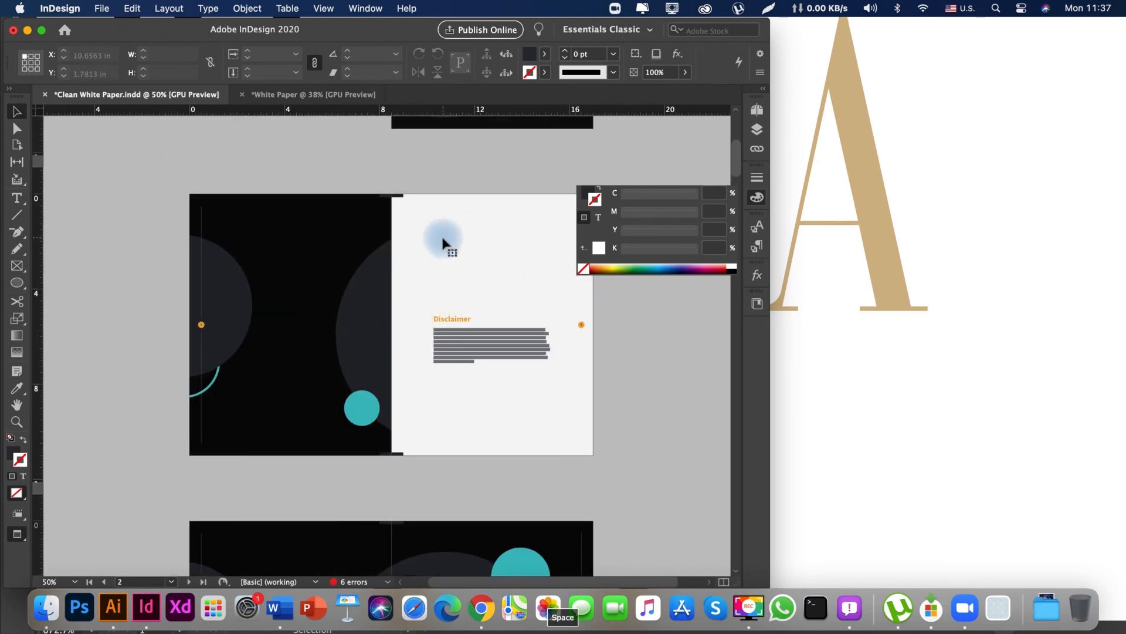
{"action": "left_click", "coordinate": [442, 242]}
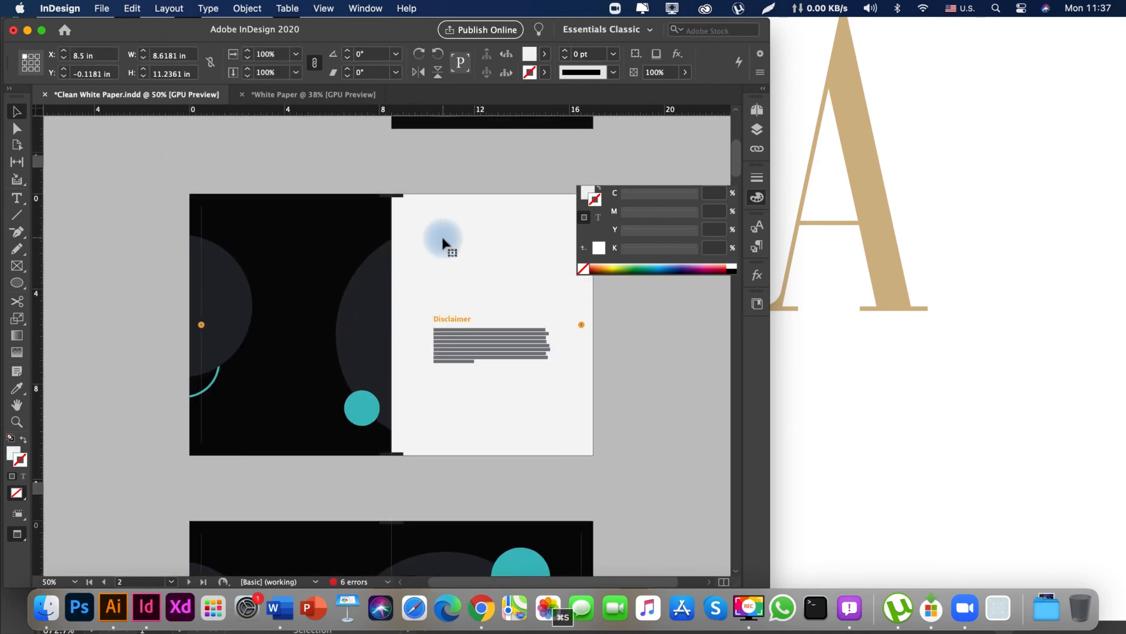
{"action": "left_click", "coordinate": [432, 176]}
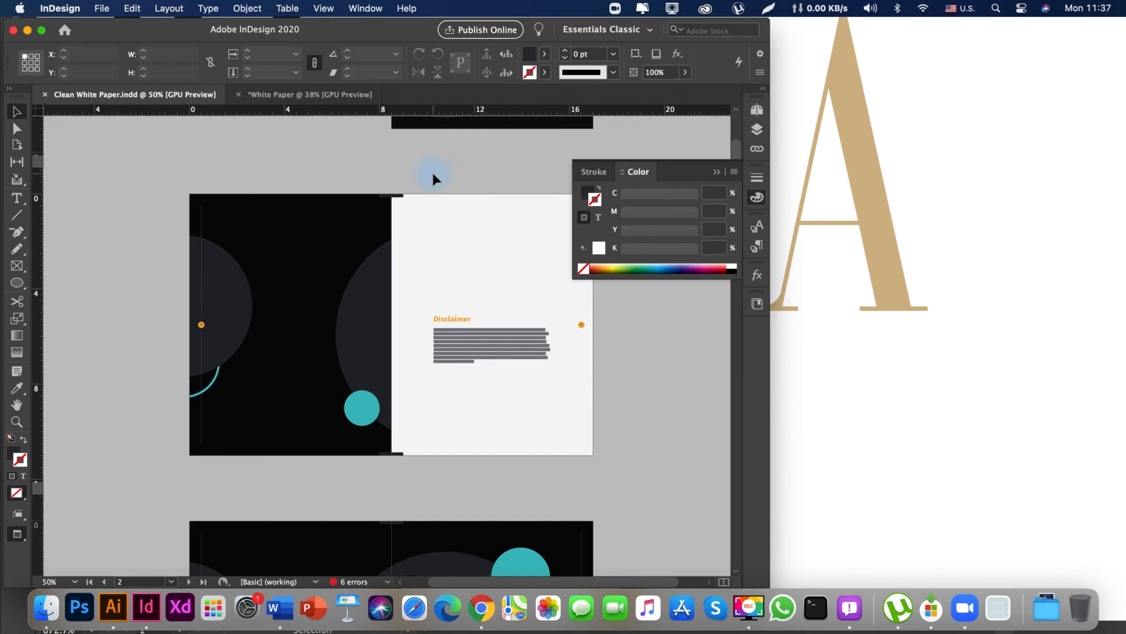